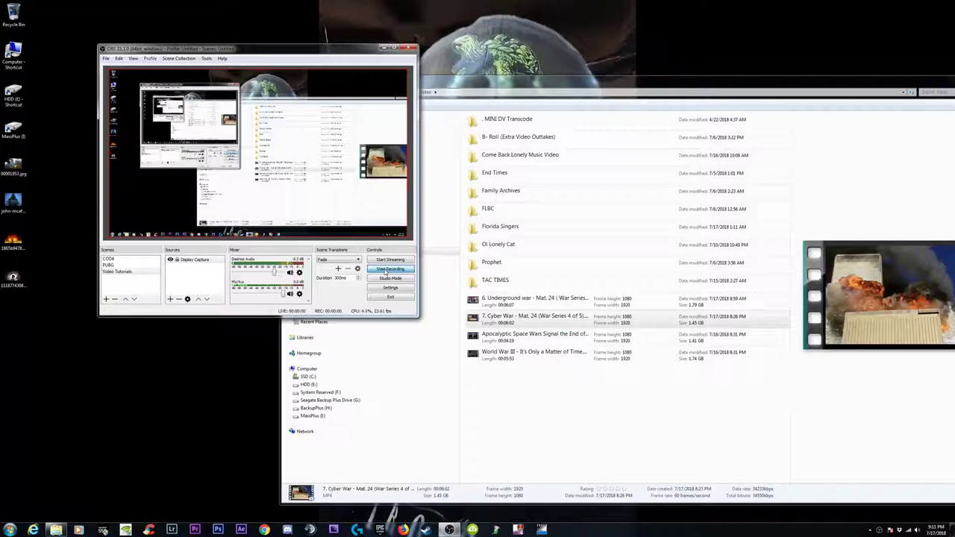
- Start the OBS screen recording and launch Premiere Pro from the taskbar
left_click(386, 270)
left_click(195, 530)
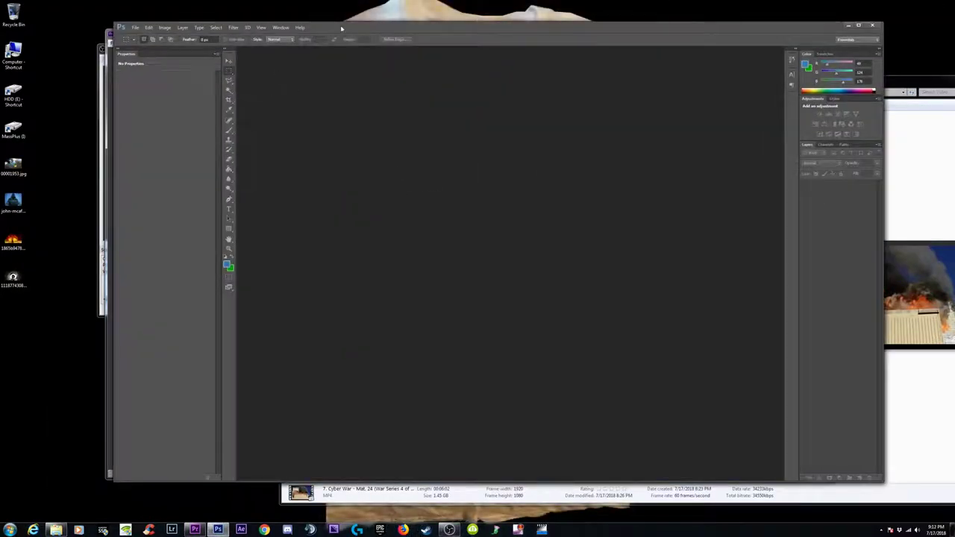
- Create the 'Youtube Vids' project with a Digital SLR 1080p sequence named 'youtube vids'
left_click_drag(341, 29, 381, 50)
left_click(176, 32)
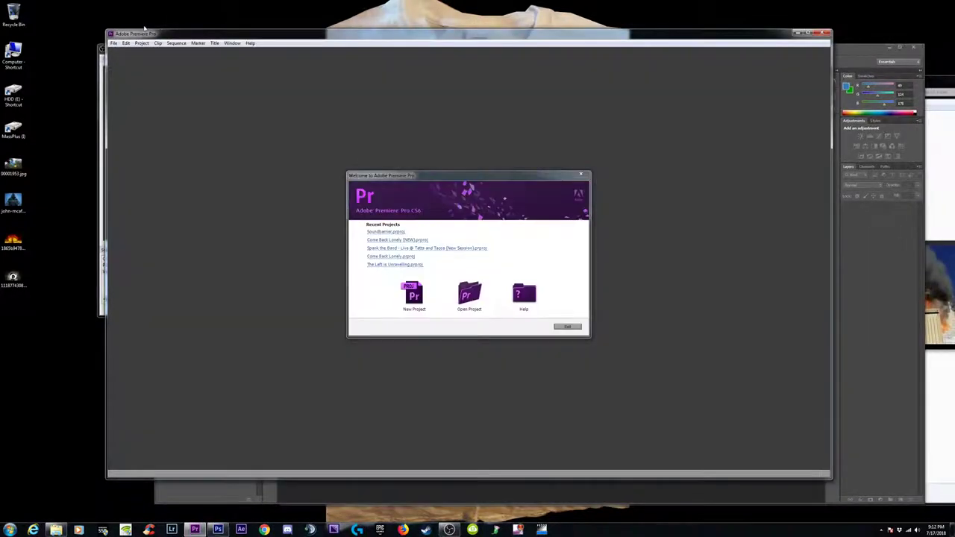
left_click(419, 294)
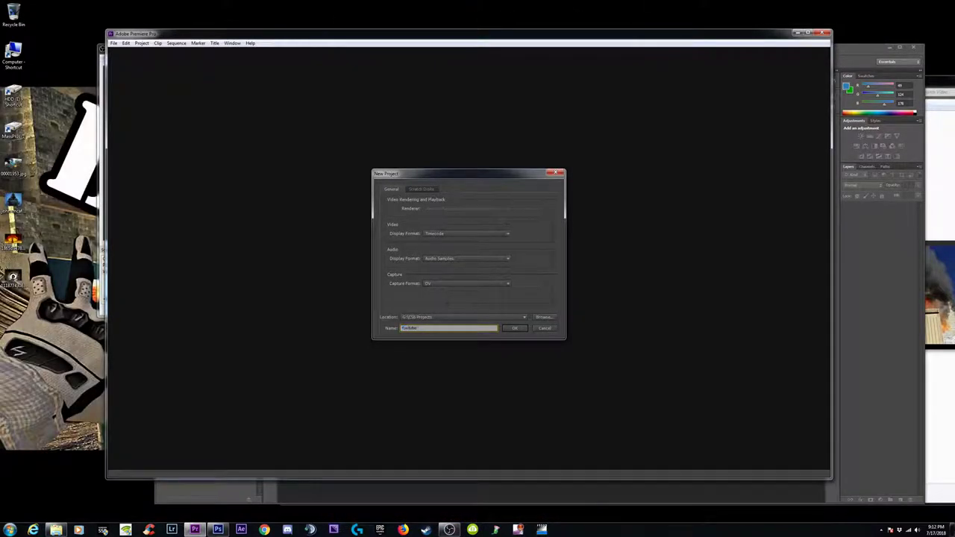
type("Youtube Vids")
left_click(517, 330)
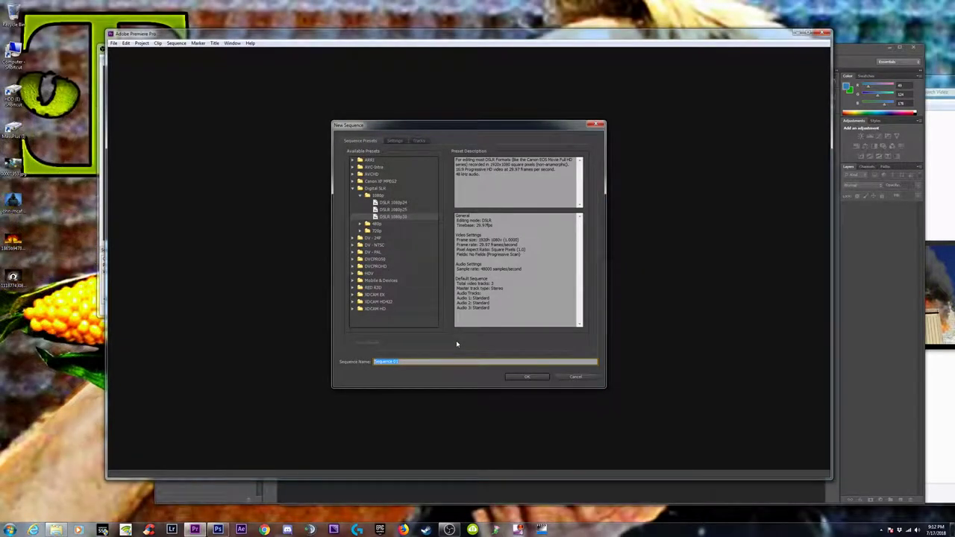
type("youtube vide")
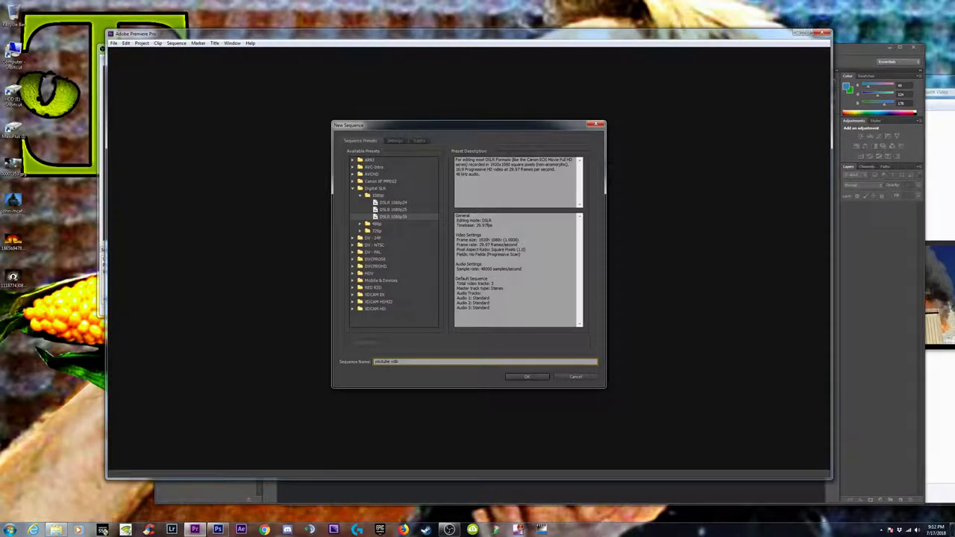
key("Return")
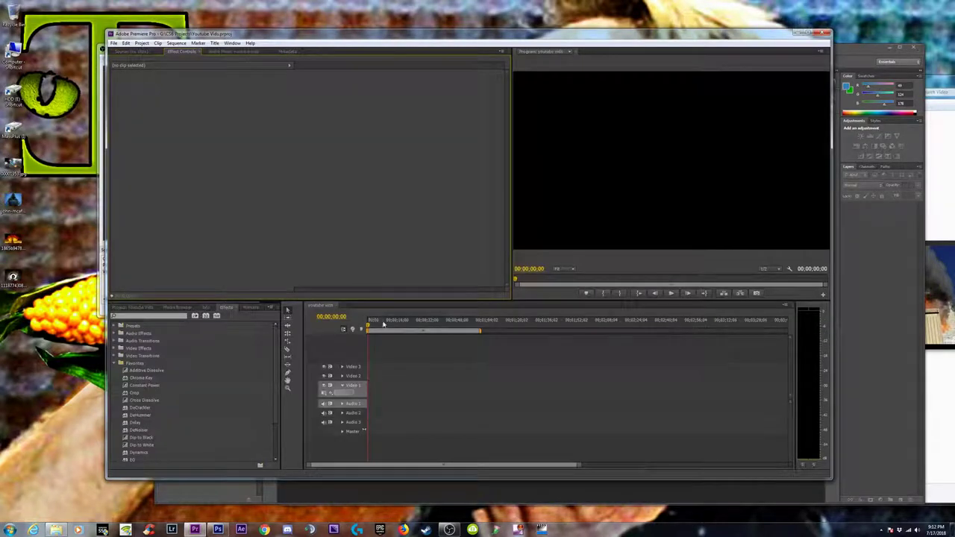
- Select the Underground war and Cyber War videos in the Video folder
left_click(383, 323)
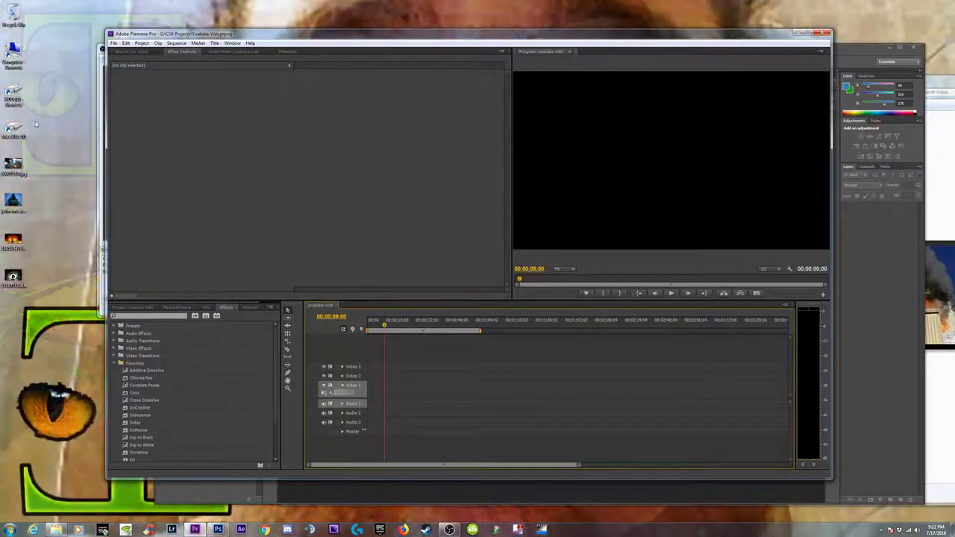
left_click(941, 90)
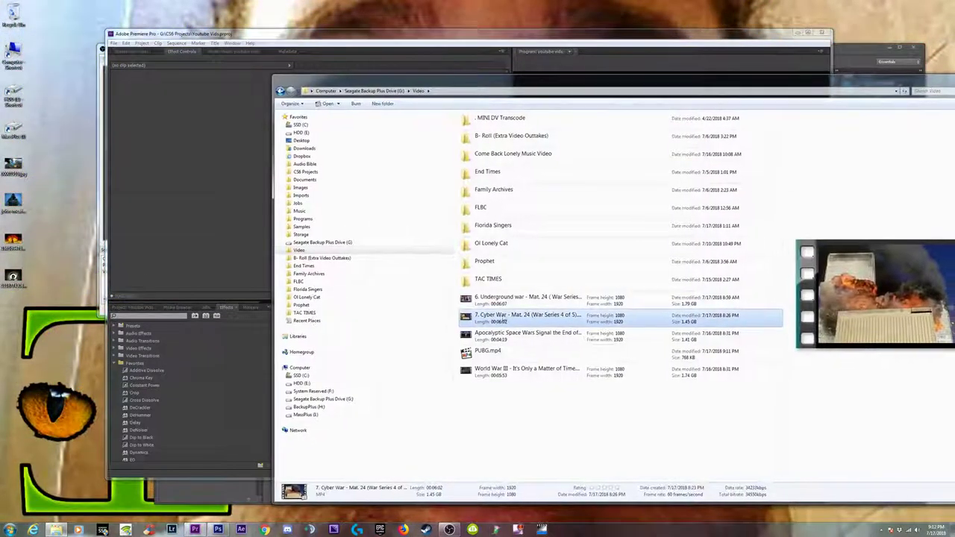
left_click(510, 300)
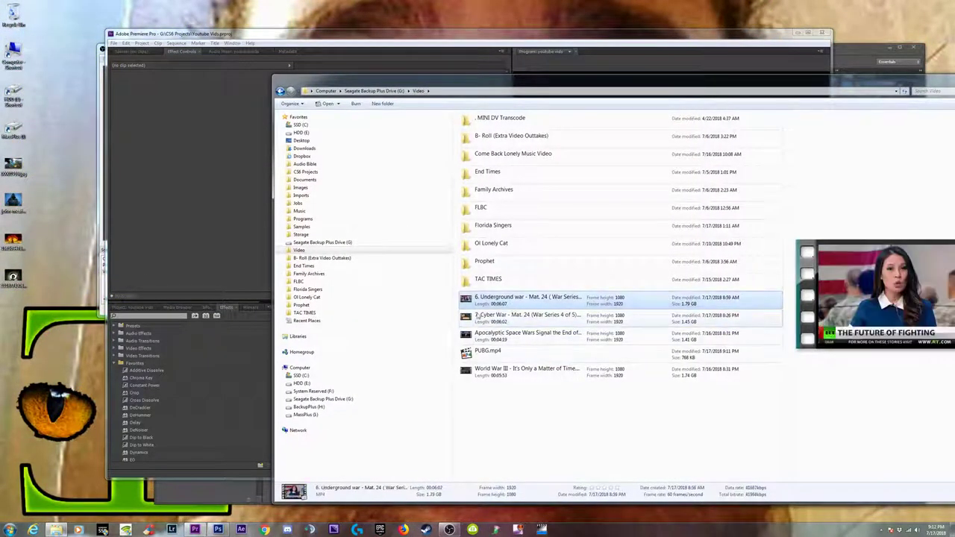
left_click(533, 316, "shift")
left_click(550, 373)
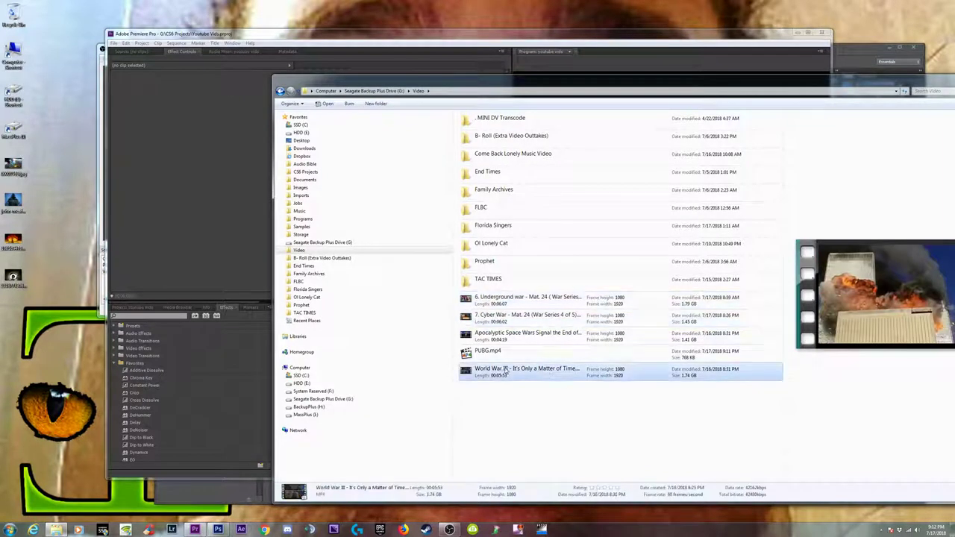
left_click(553, 333)
left_click(530, 316)
left_click(526, 298, "shift")
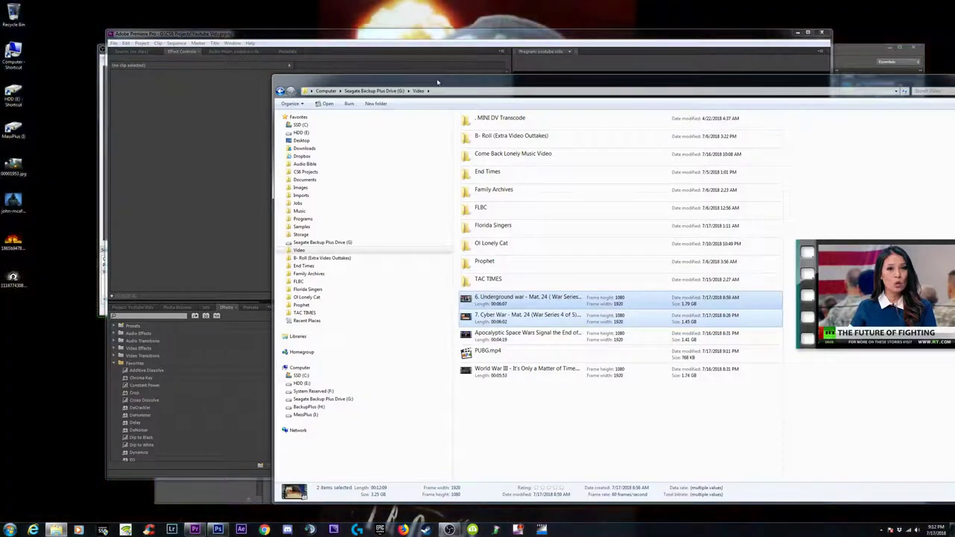
- Drag the two selected videos into Premiere's Project panel to import them
left_click_drag(468, 87, 689, 100)
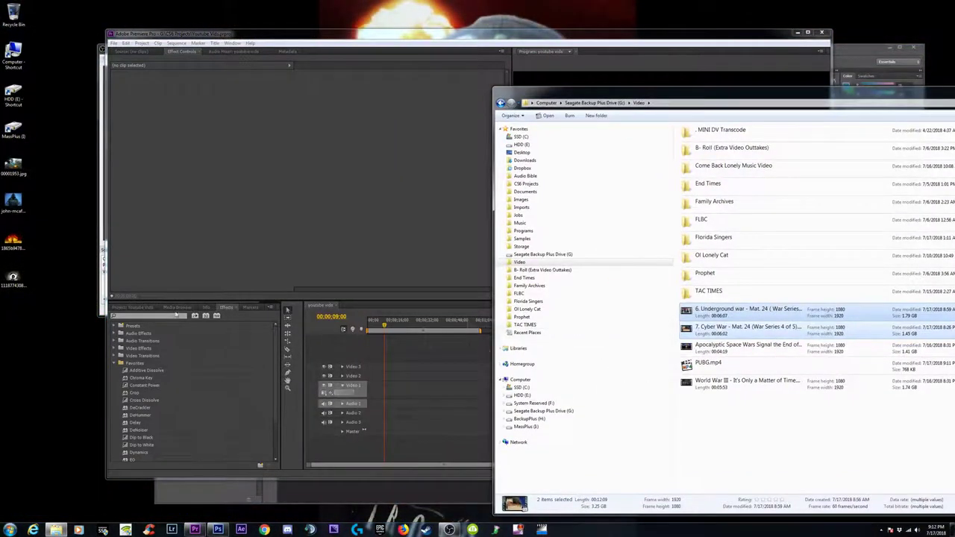
left_click(140, 309)
left_click(864, 97)
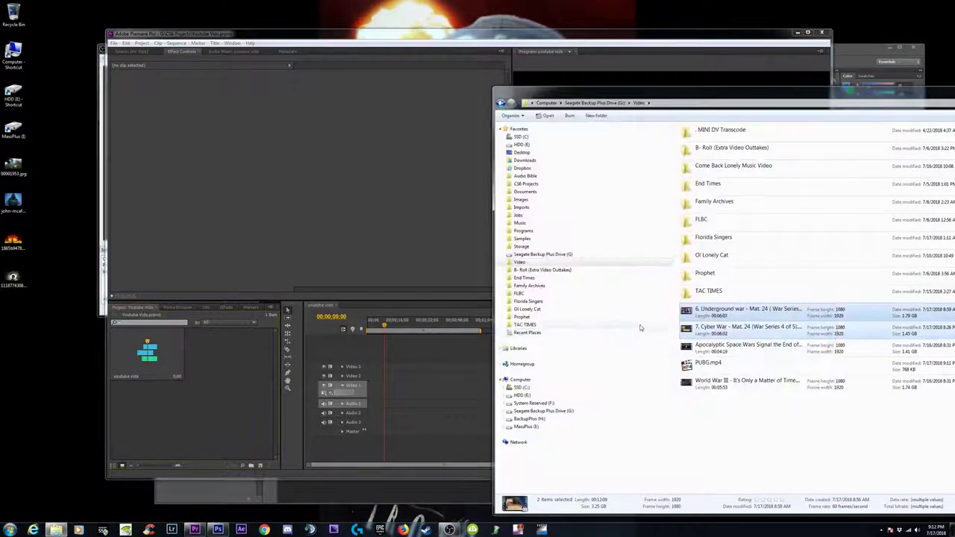
left_click_drag(801, 317, 208, 415)
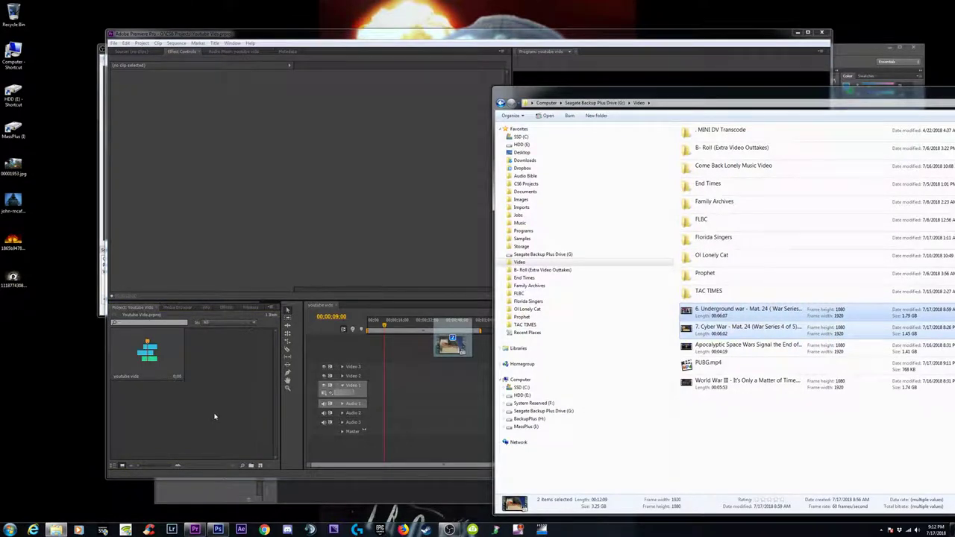
left_click_drag(214, 417, 215, 416)
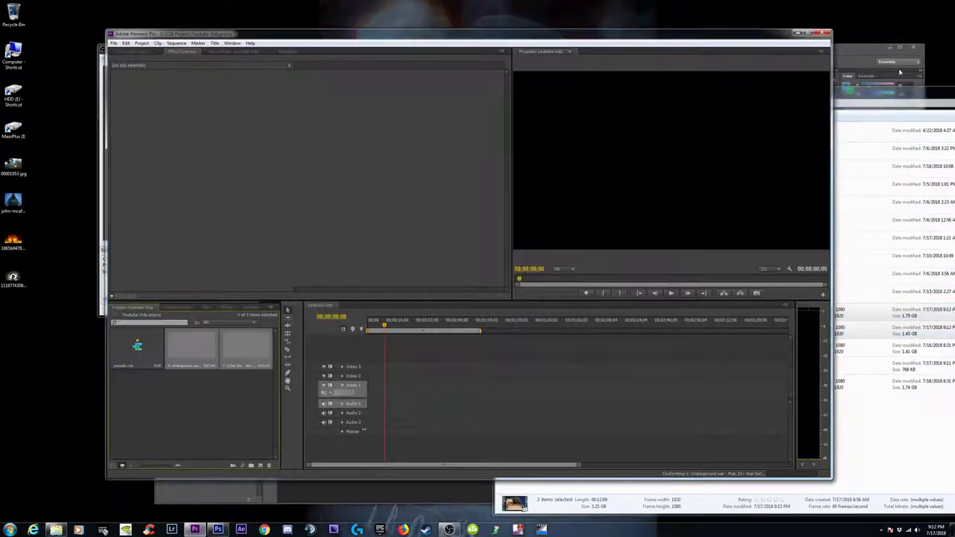
- Place the Underground war and Cyber War clips back to back on Video 1, matching sequence settings
left_click(198, 400)
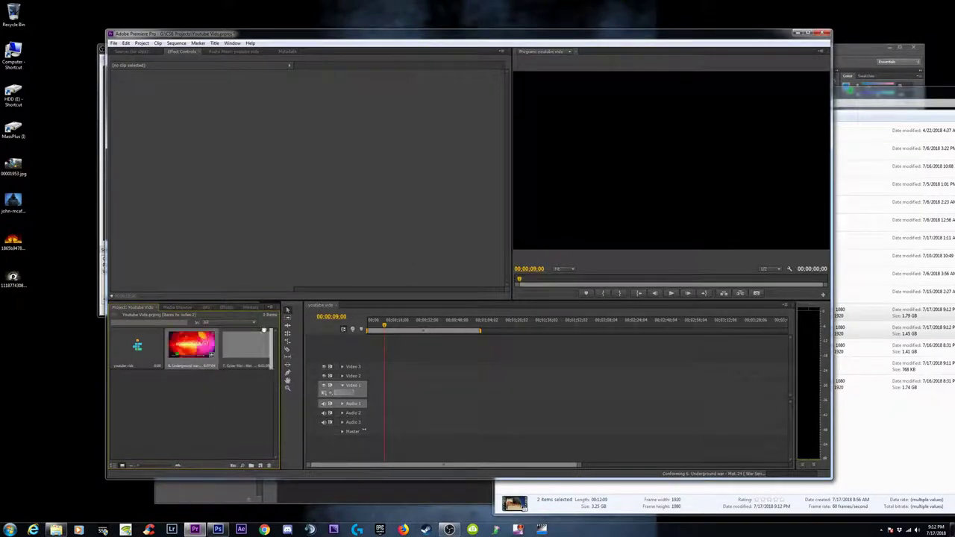
left_click_drag(263, 329, 362, 398)
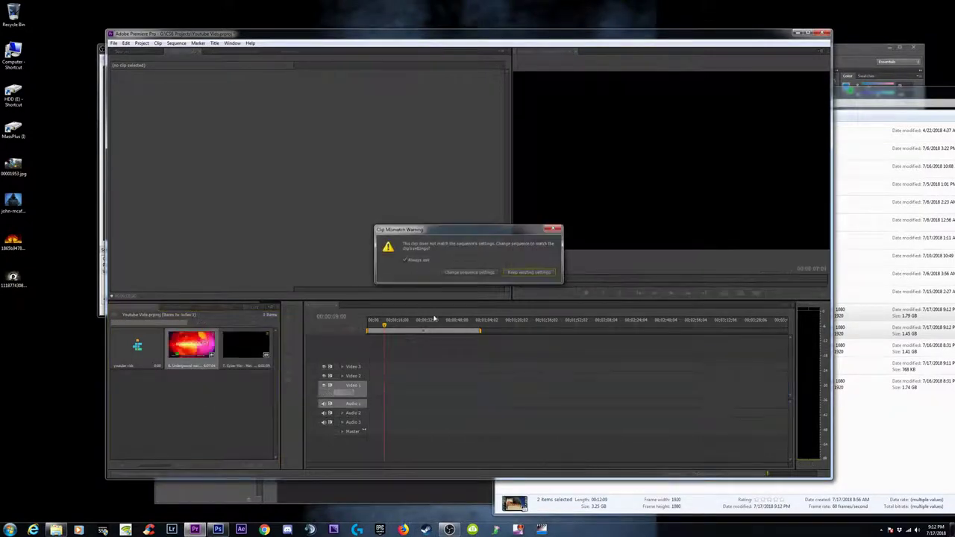
left_click(471, 271)
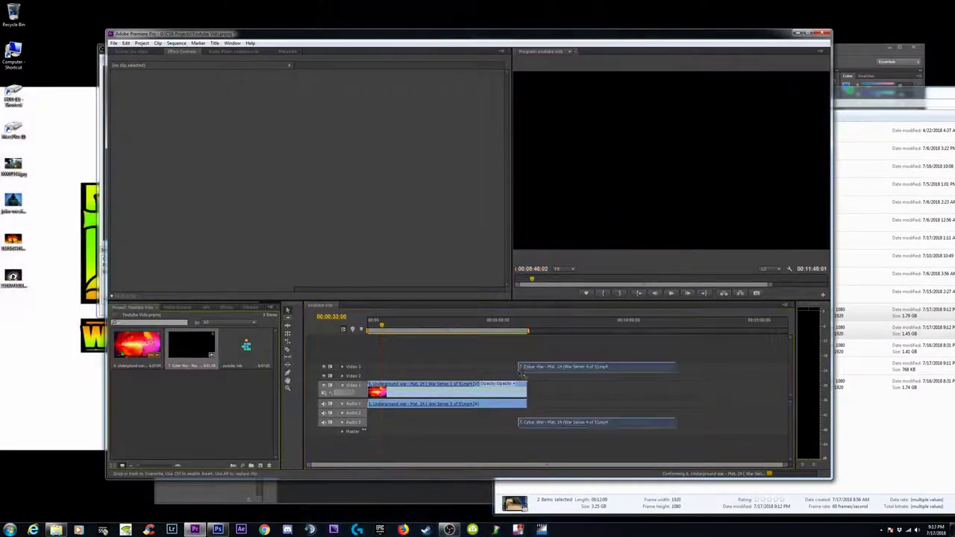
left_click_drag(191, 344, 537, 387)
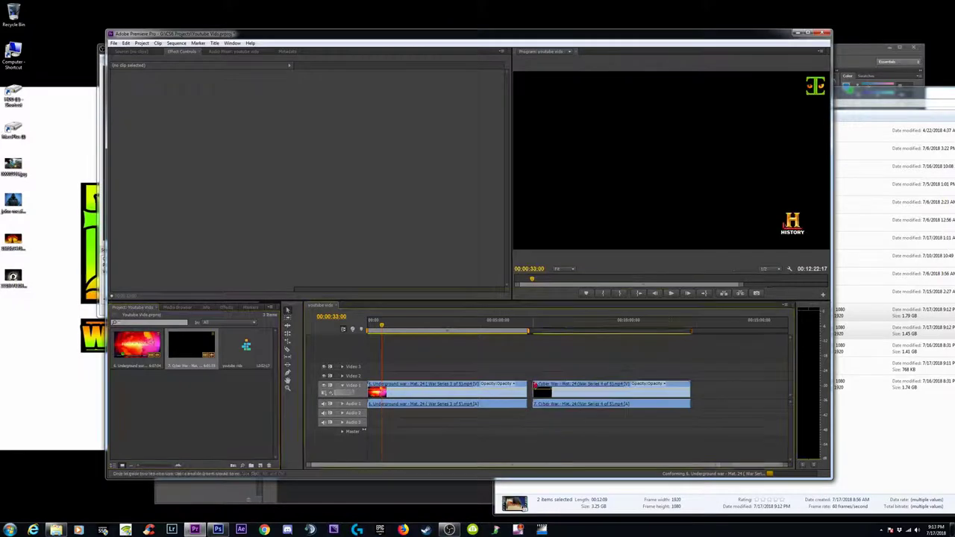
- Enlarge the Audio 1 track, review the youtube vids sequence properties, then minimise Premiere
left_click(342, 404)
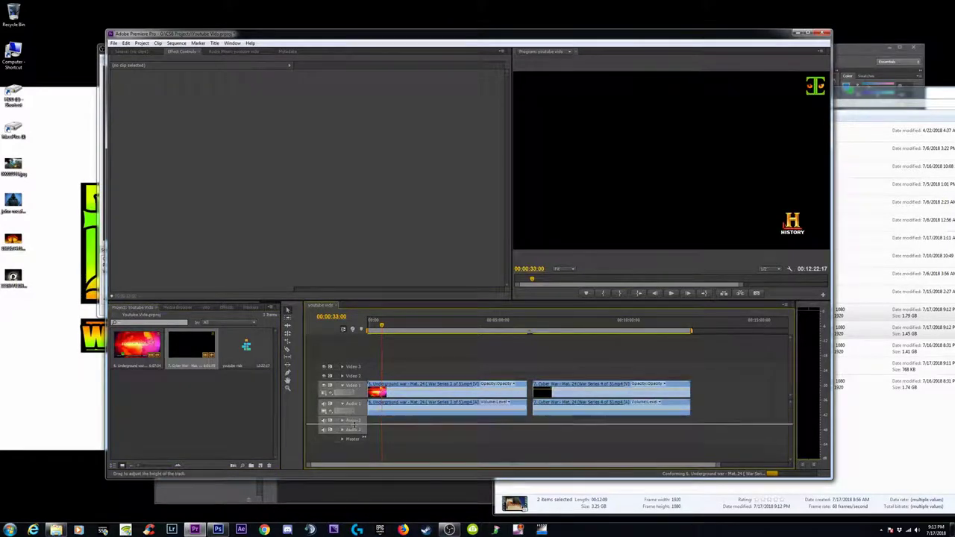
left_click_drag(353, 424, 354, 436)
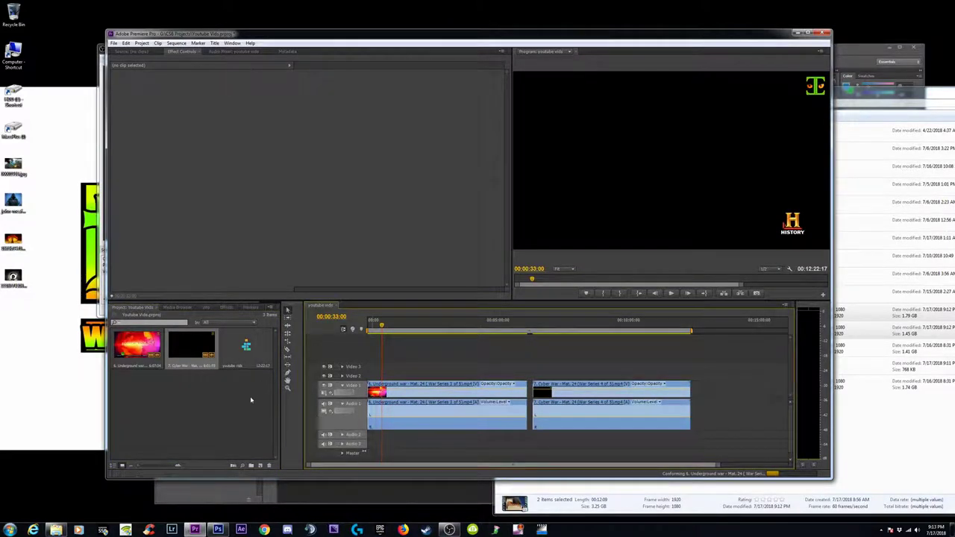
left_click(246, 346)
right_click(248, 349)
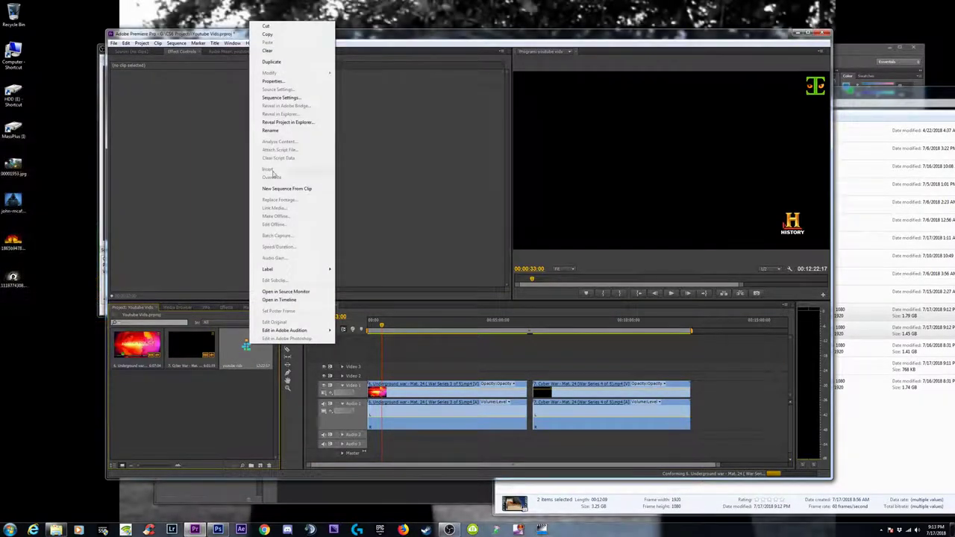
left_click(277, 81)
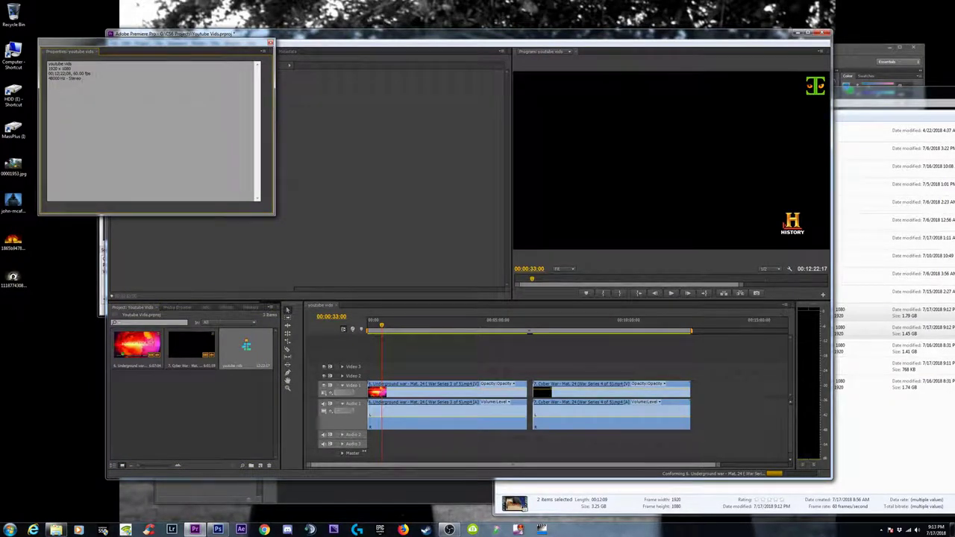
left_click(270, 41)
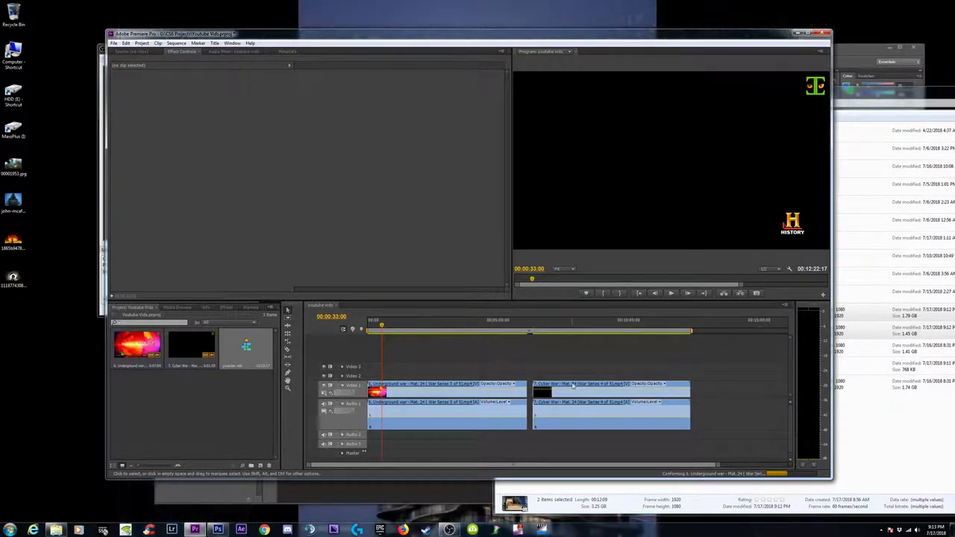
left_click(797, 33)
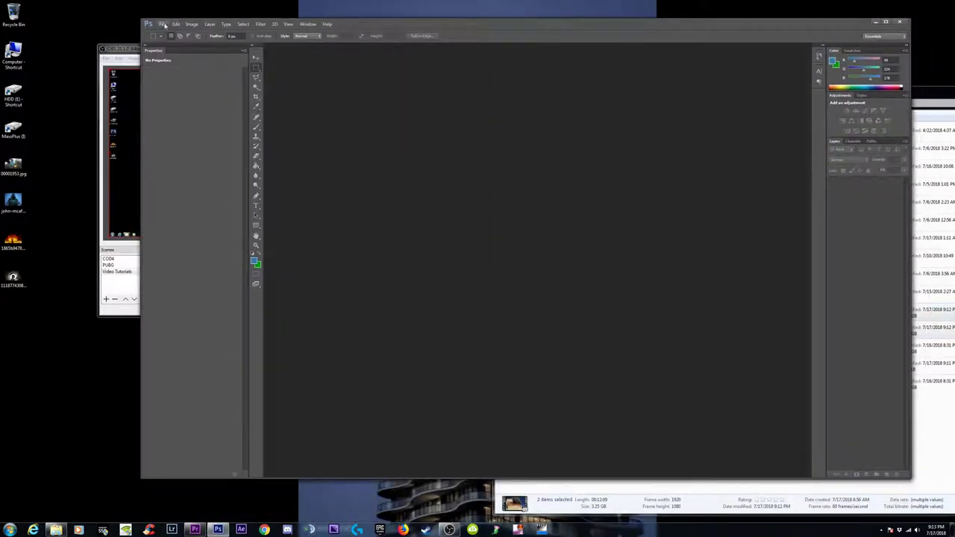
- Create a 1920×1080 px, 72 ppi RGB document named Thumbs with a white background
left_click(161, 24)
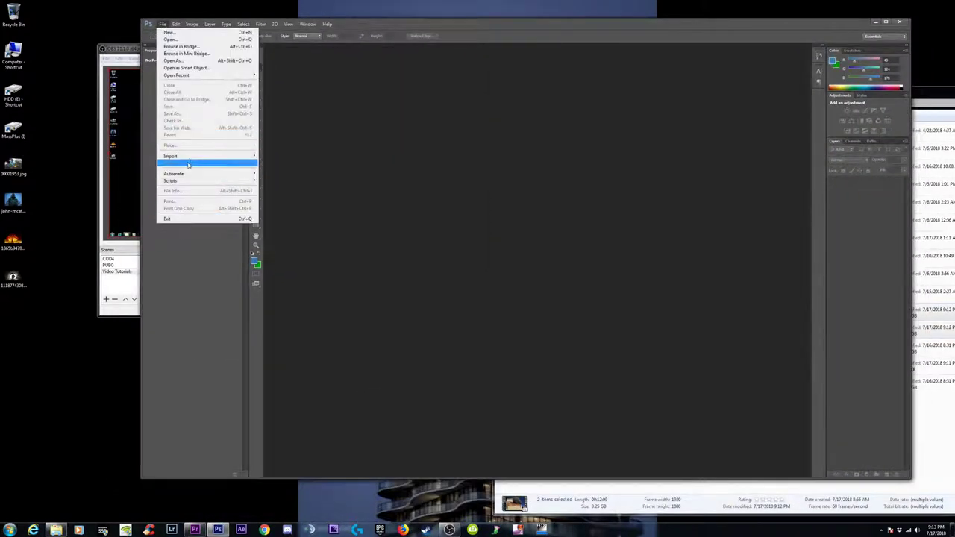
left_click(182, 35)
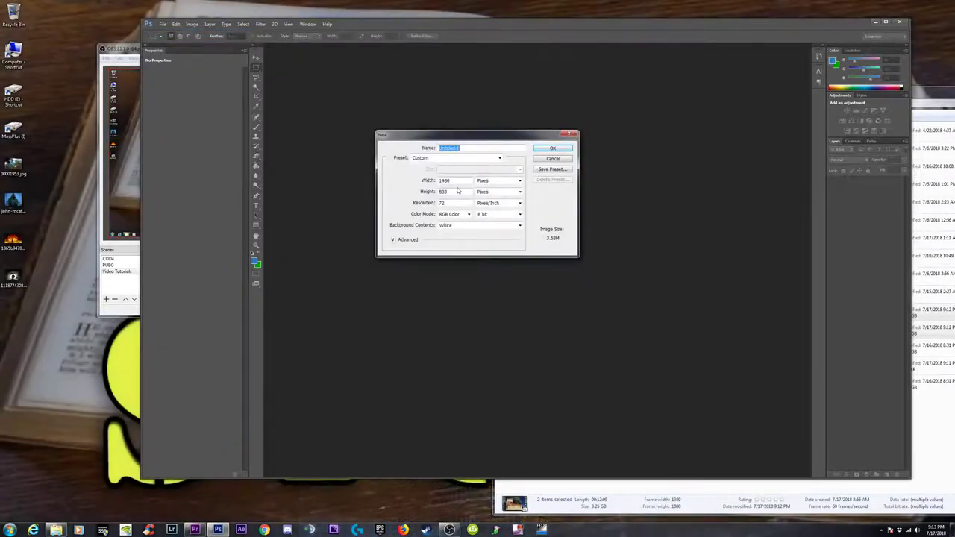
type("Thumbs")
left_click(498, 181)
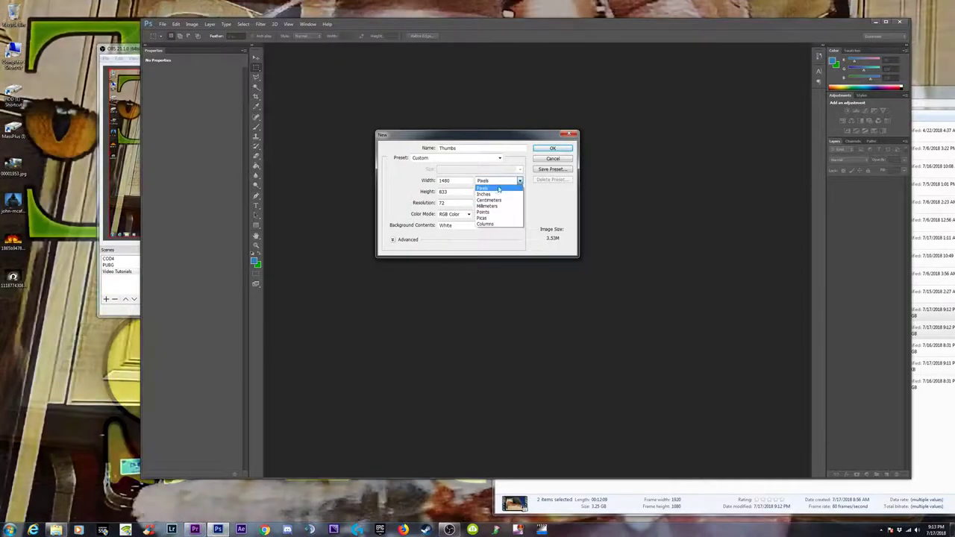
left_click(498, 188)
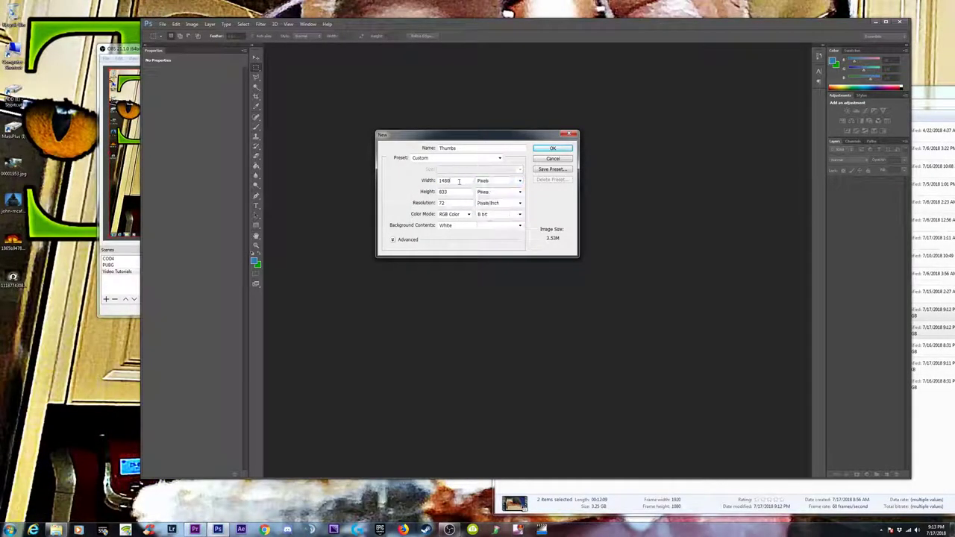
type("1920")
type("1080")
key("Tab")
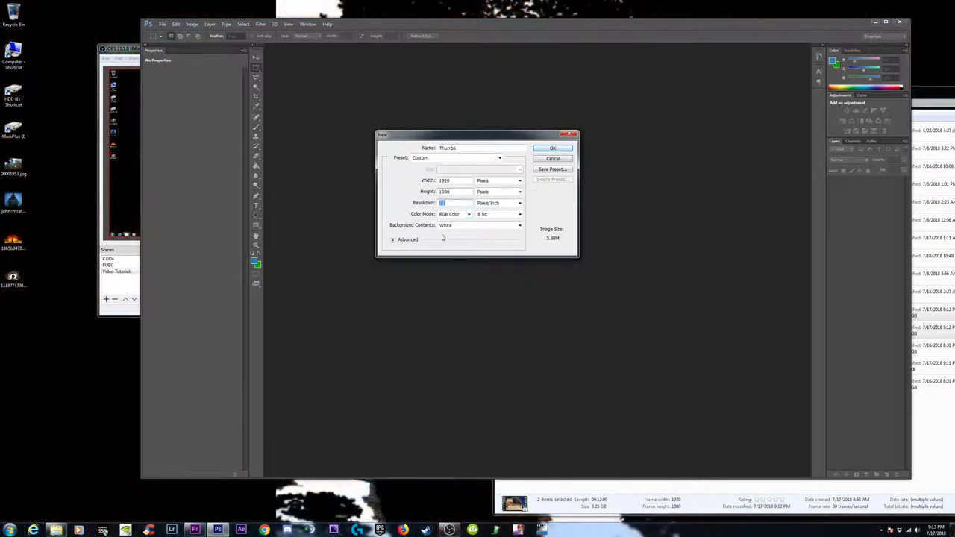
left_click(515, 203)
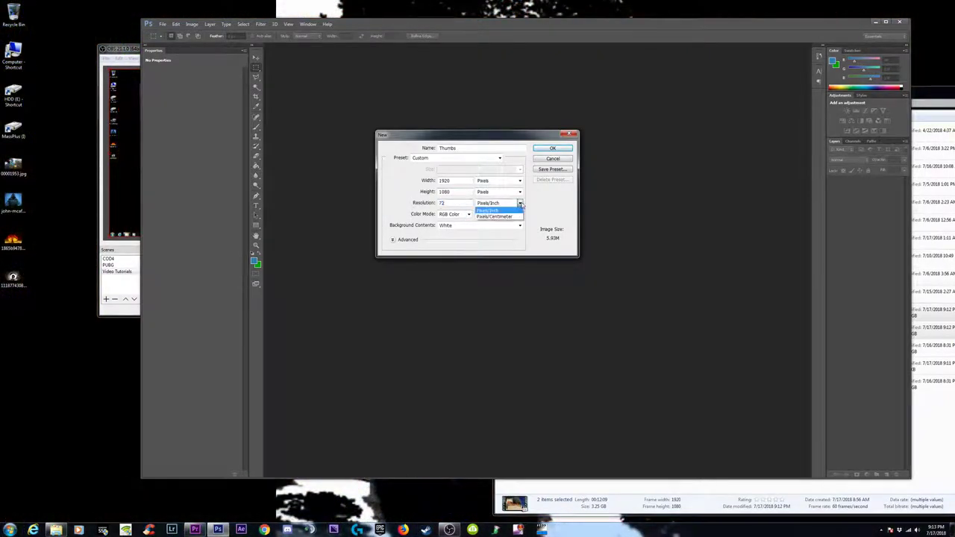
left_click(494, 210)
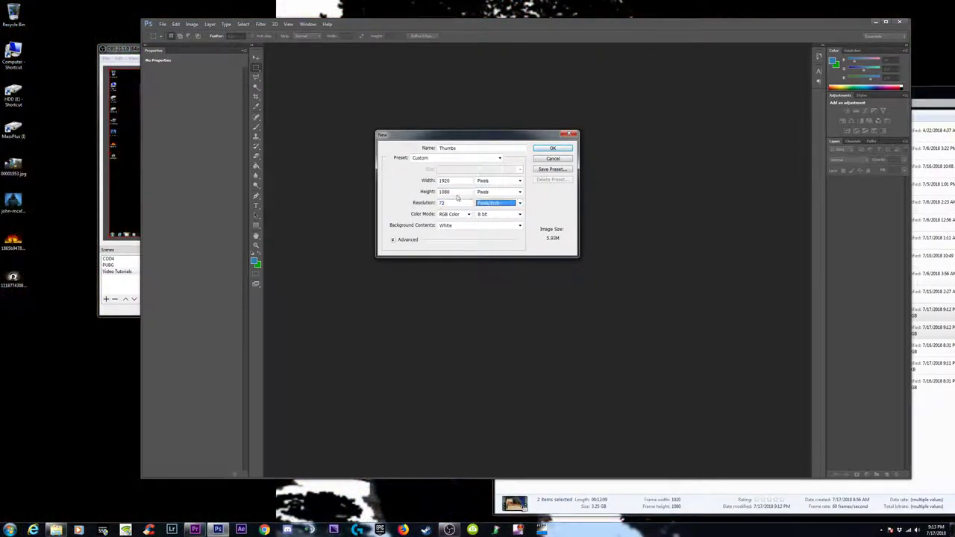
left_click(553, 150)
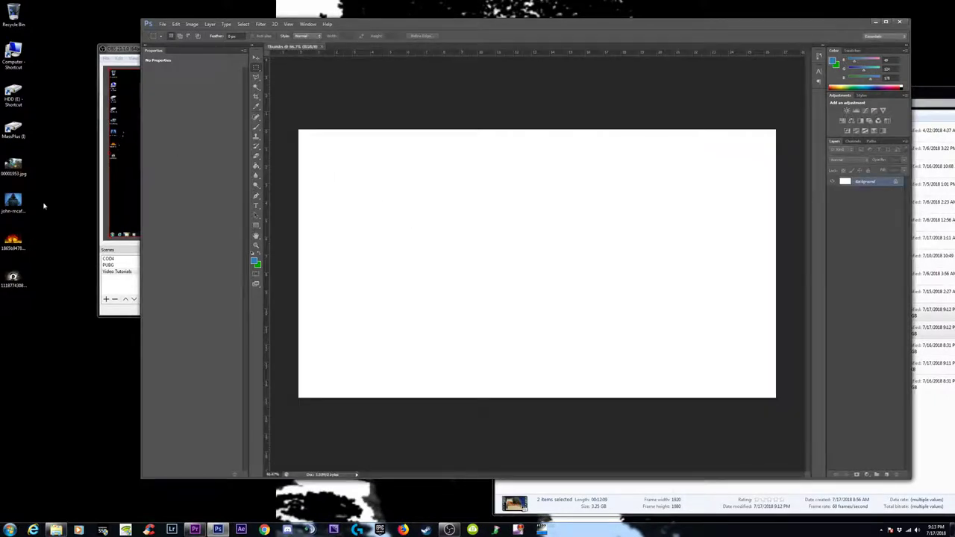
- Place the hooded hacker image, stretch it over the full canvas, and view at 100%
left_click_drag(13, 203, 470, 341)
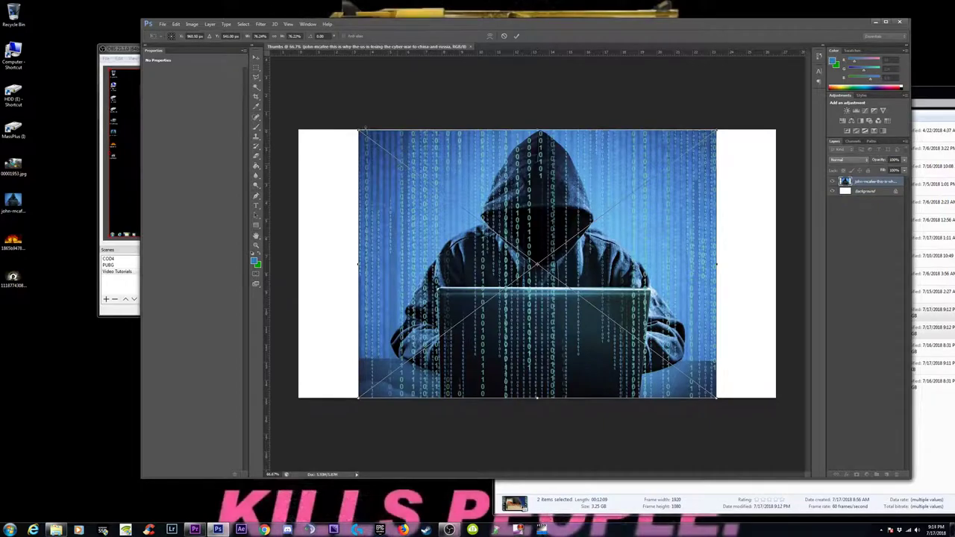
left_click_drag(359, 131, 297, 85)
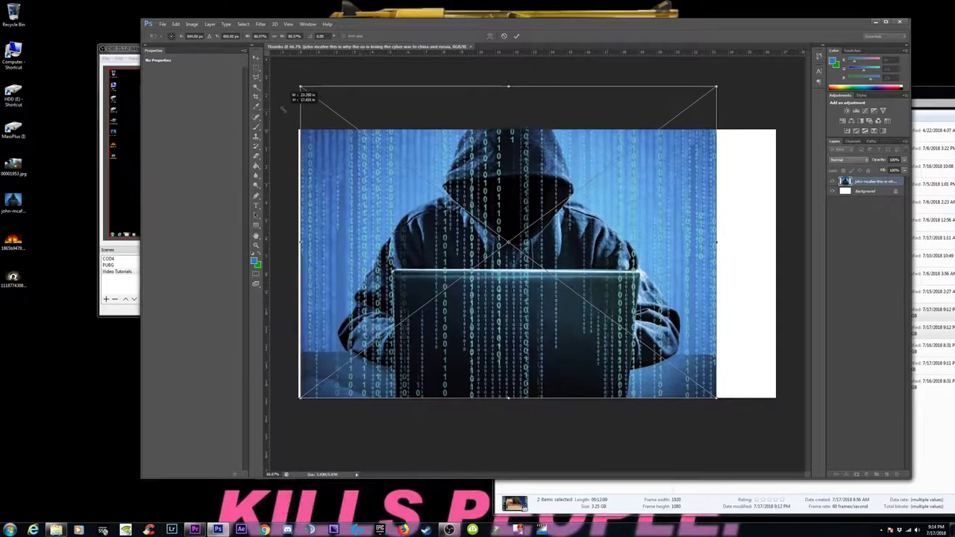
left_click_drag(714, 398, 780, 444)
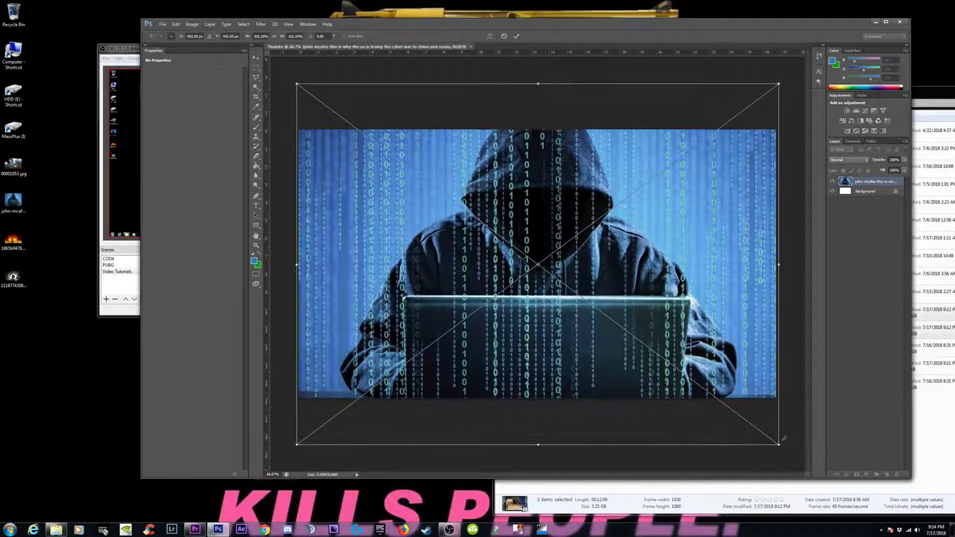
key("Return")
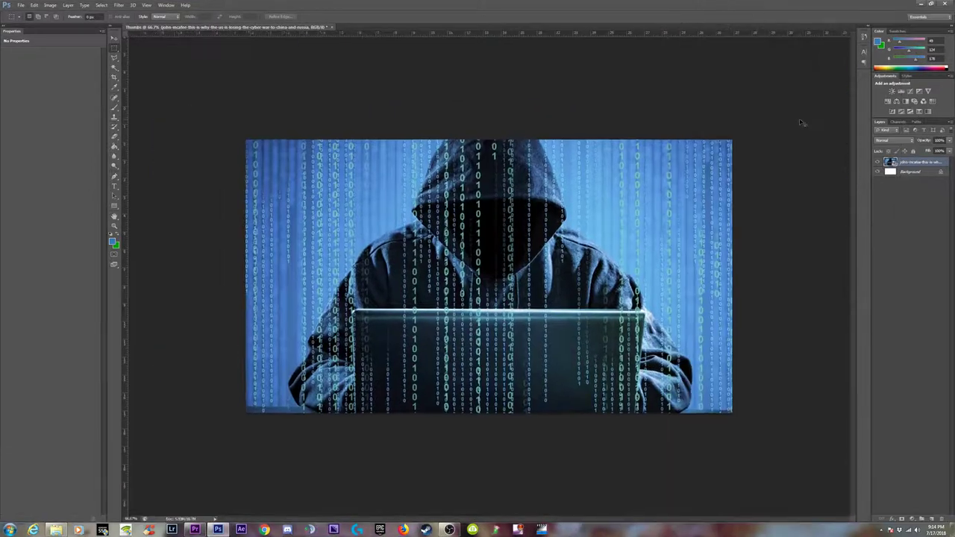
key("ctrl+1")
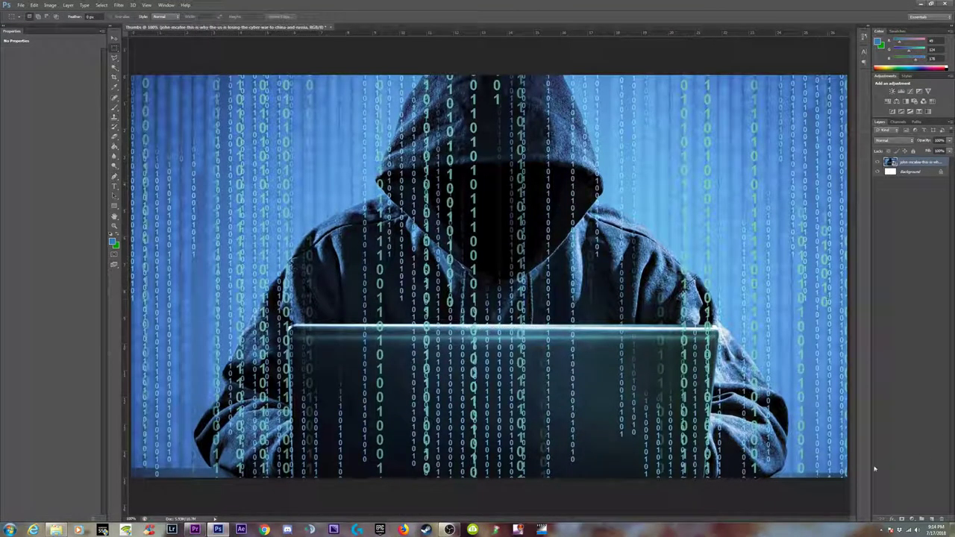
- Add a Curves adjustment layer with an S-curve: deeper shadows, brighter highlights
left_click(913, 521)
left_click(900, 403)
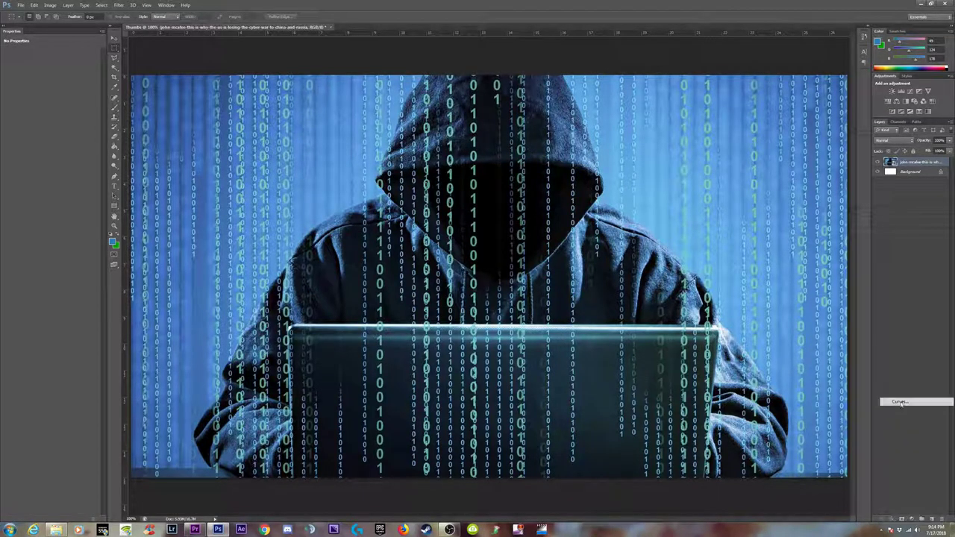
left_click_drag(33, 134, 33, 141)
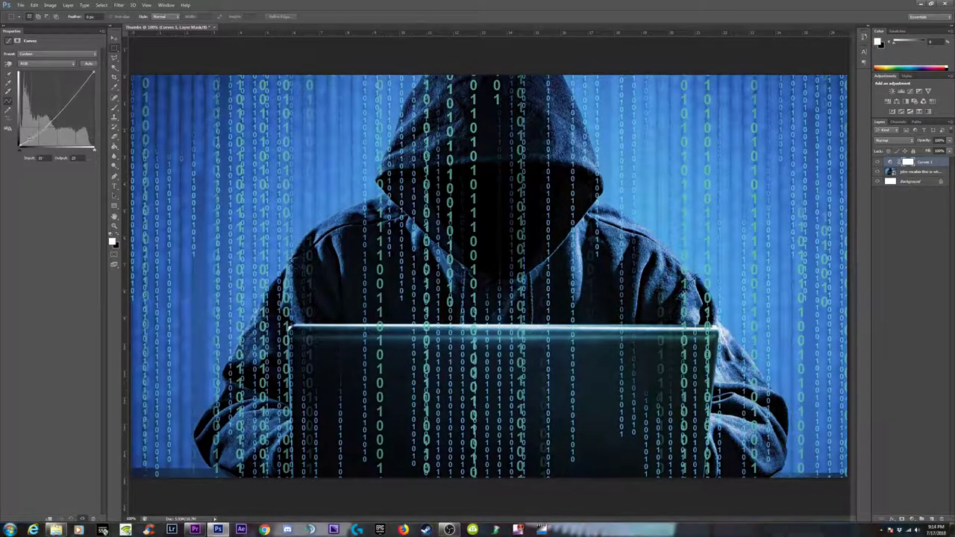
left_click_drag(77, 97, 71, 88)
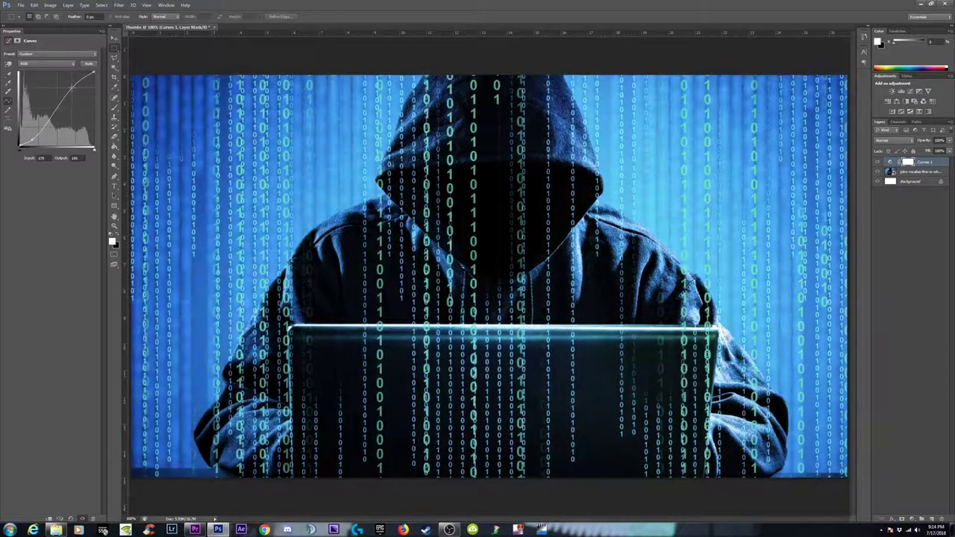
- Add a Hue/Saturation layer raising saturation to +33, then open the Images folder
left_click(919, 518)
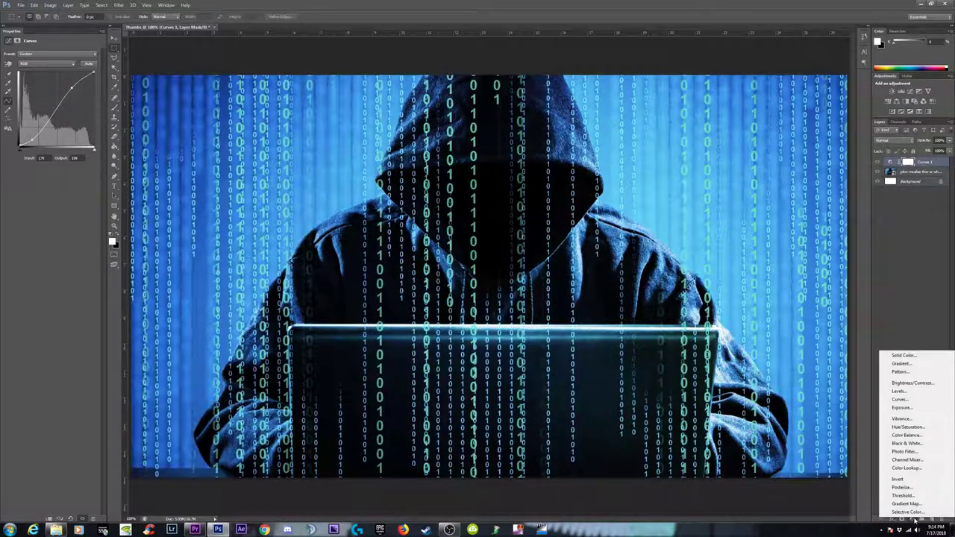
left_click(900, 427)
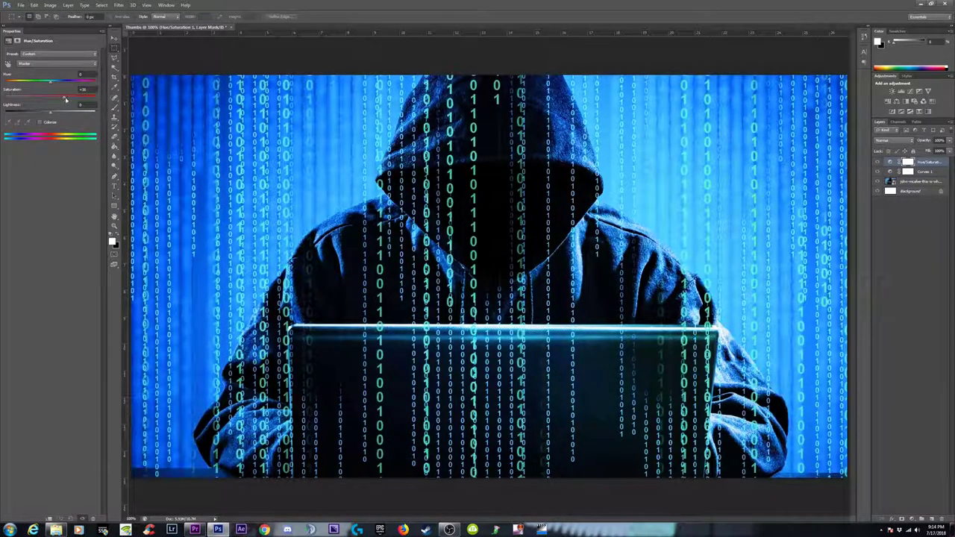
left_click(56, 530)
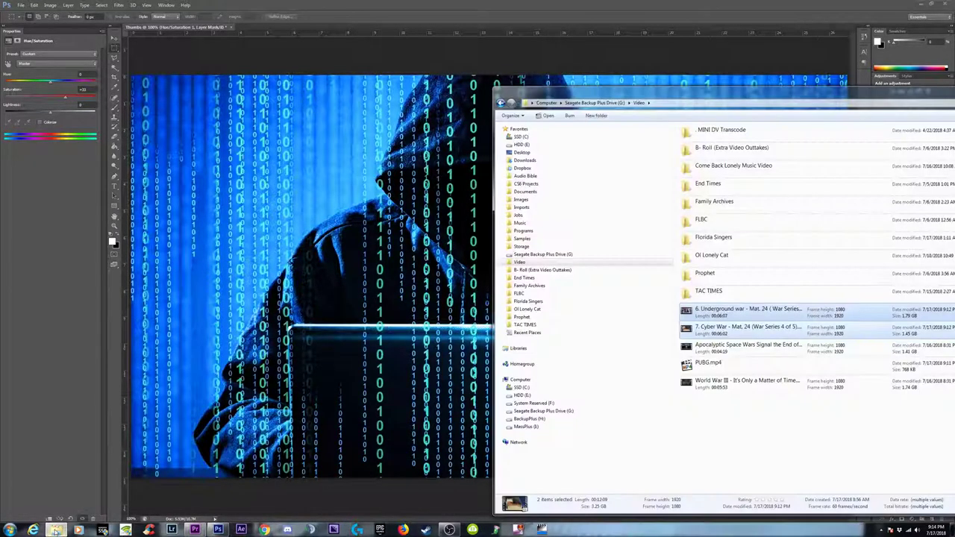
left_click(521, 200)
left_click_drag(695, 97, 371, 99)
- Search Images for 'tac times logo' and drop TAC TIMES LOGO epic.png onto the canvas
left_click(799, 105)
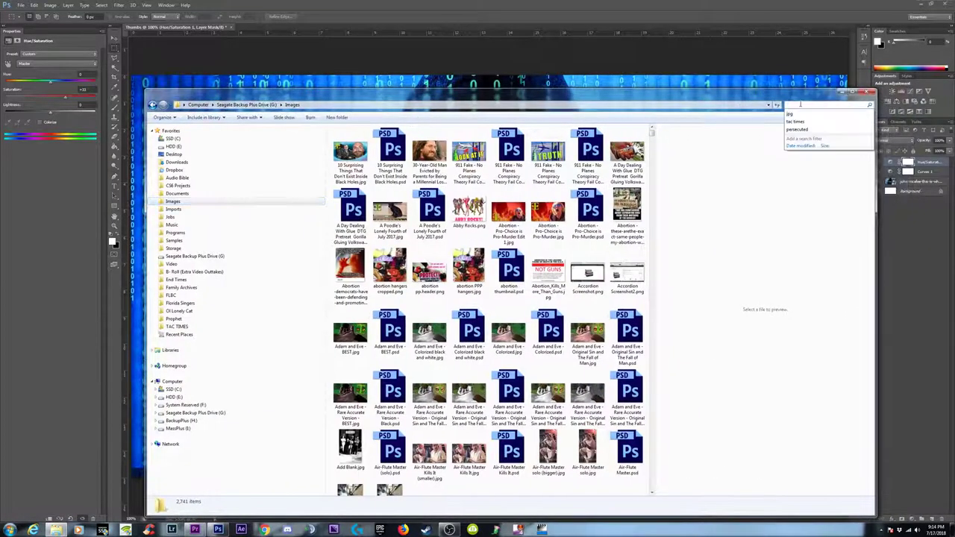
type("tac tims")
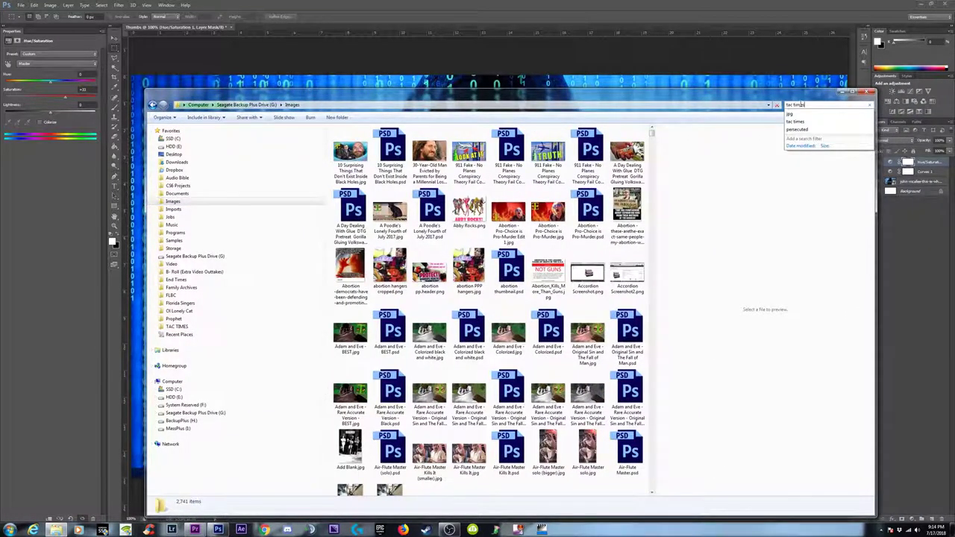
type(" logo")
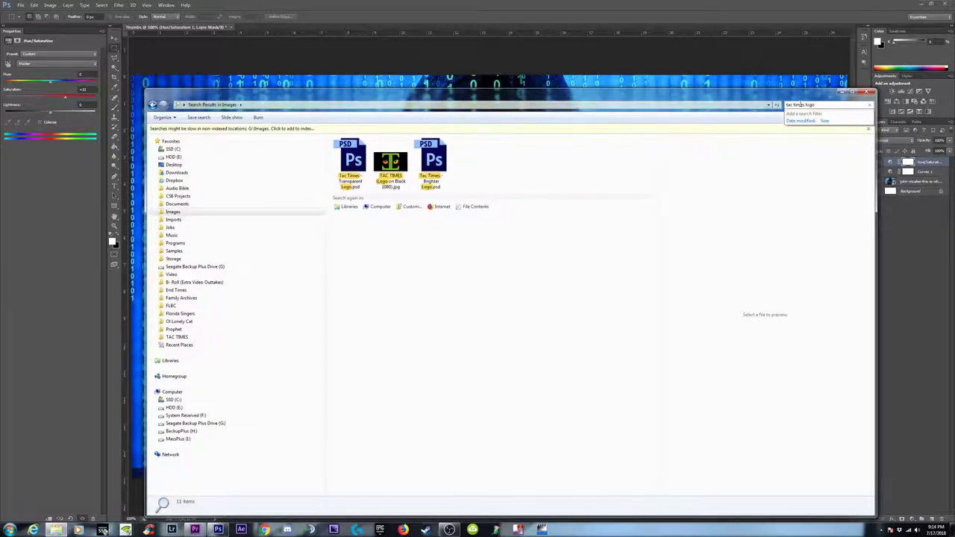
left_click(350, 159)
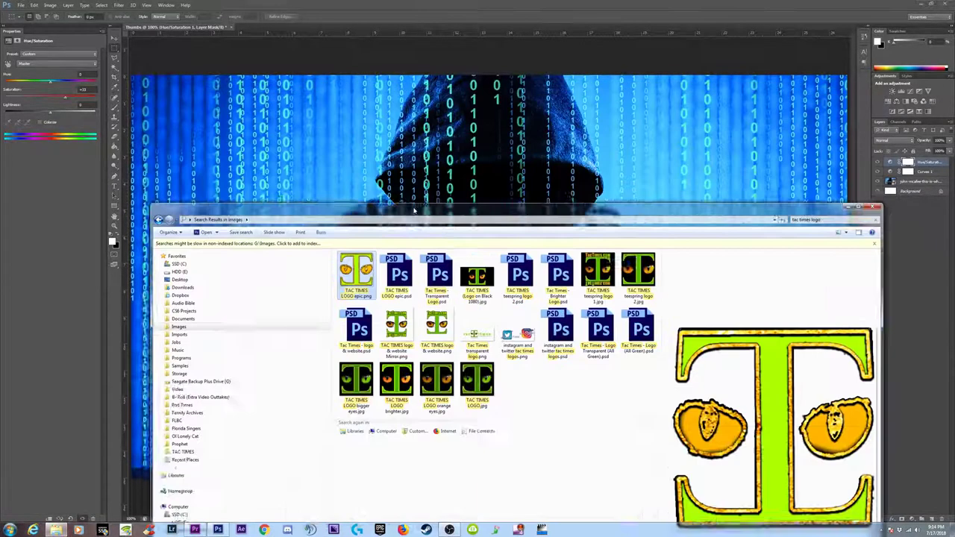
left_click_drag(447, 104, 408, 314)
left_click_drag(317, 359, 521, 212)
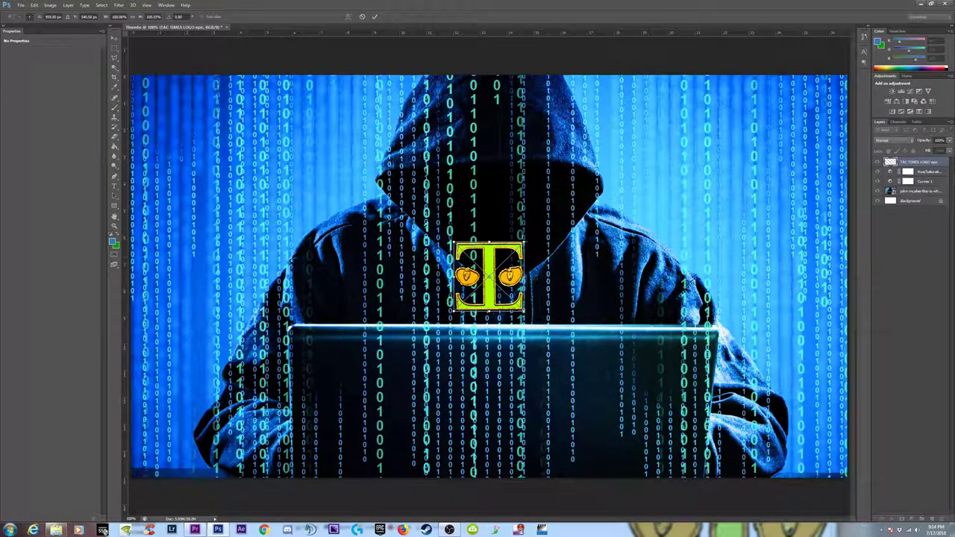
- Scale the TAC TIMES logo down and position it in the top-right corner
left_click_drag(523, 242, 650, 118)
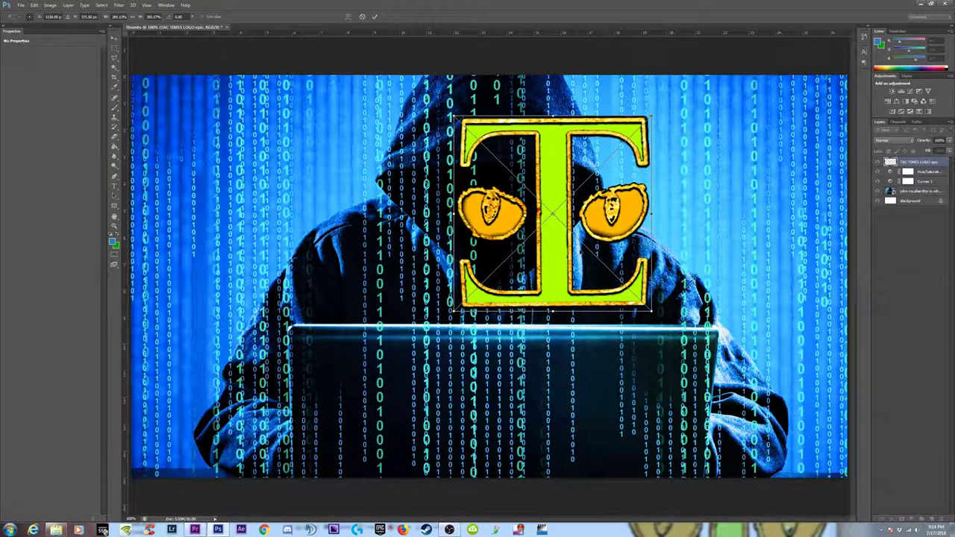
left_click_drag(454, 117, 500, 163)
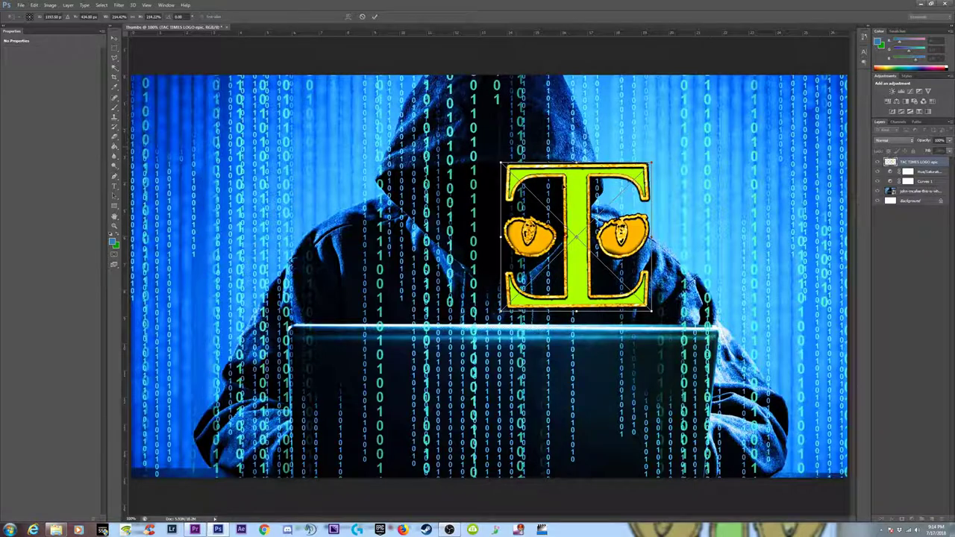
left_click_drag(567, 184, 752, 112)
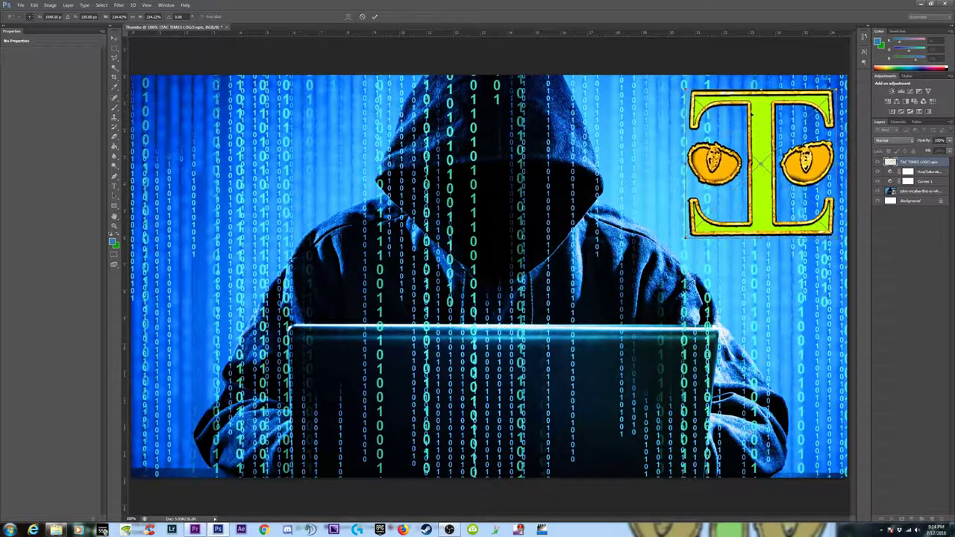
key("ctrl+minus")
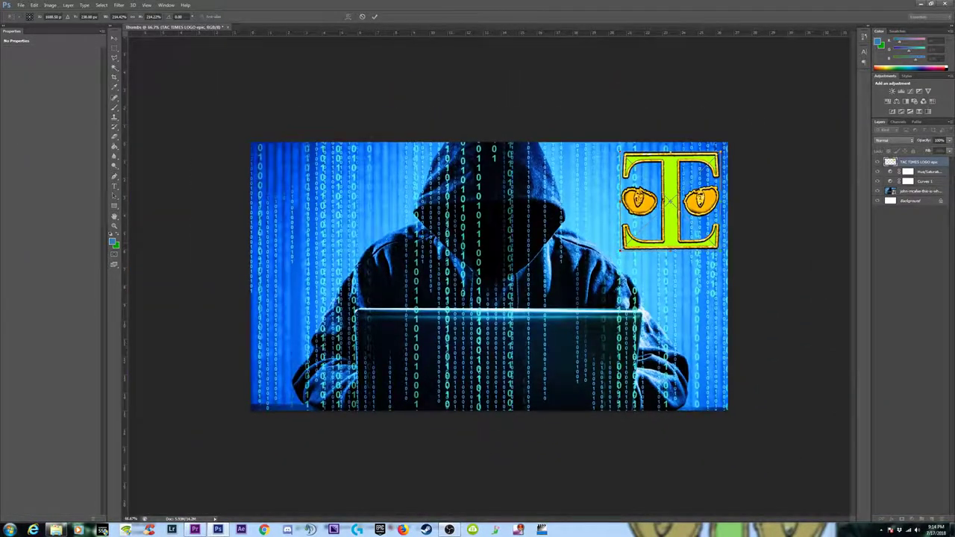
left_click_drag(620, 249, 628, 243)
key("ctrl+minus")
key("ctrl+minus")
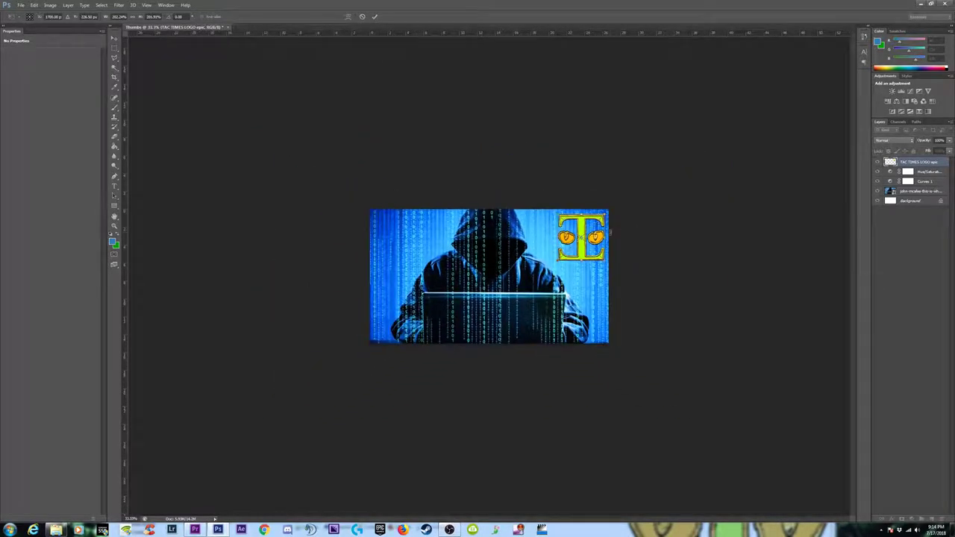
key("Return")
key("m")
- Enlarge the hacker image layer slightly so it fills the frame
left_click(906, 192)
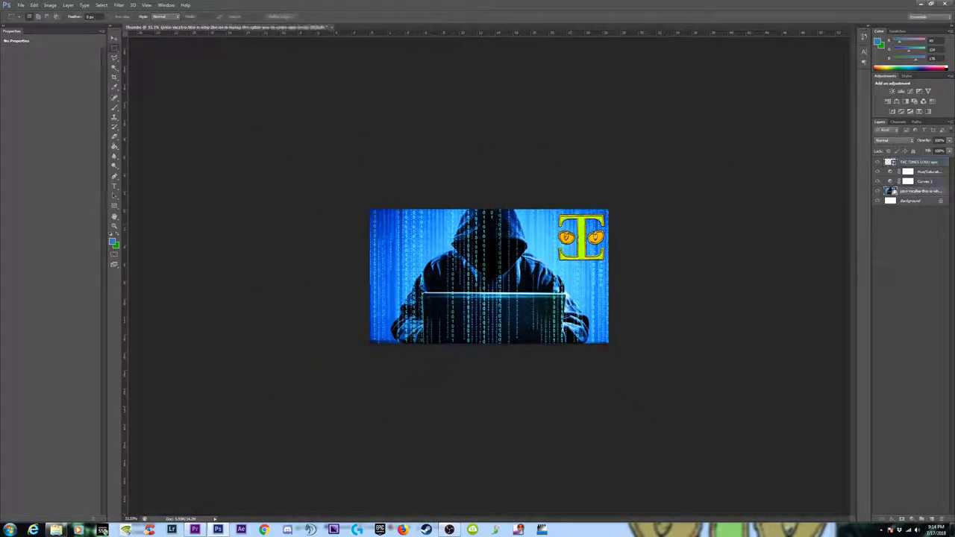
key("ctrl+t")
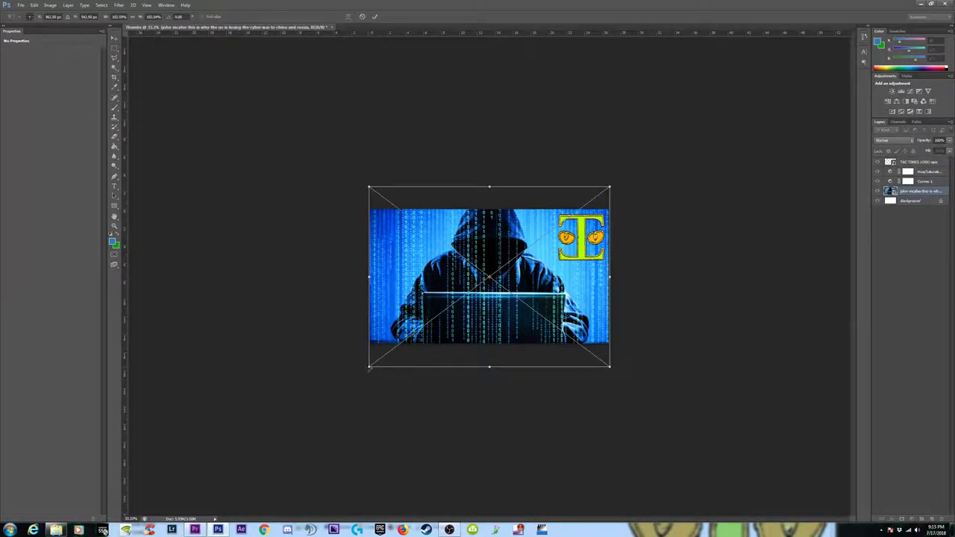
left_click_drag(369, 366, 350, 379)
left_click_drag(604, 381, 621, 377)
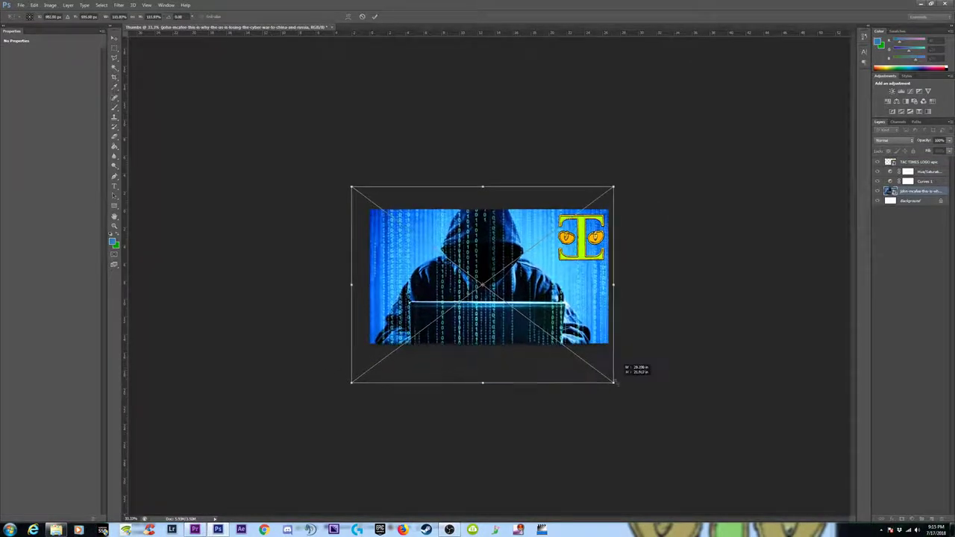
left_click_drag(535, 295, 535, 287)
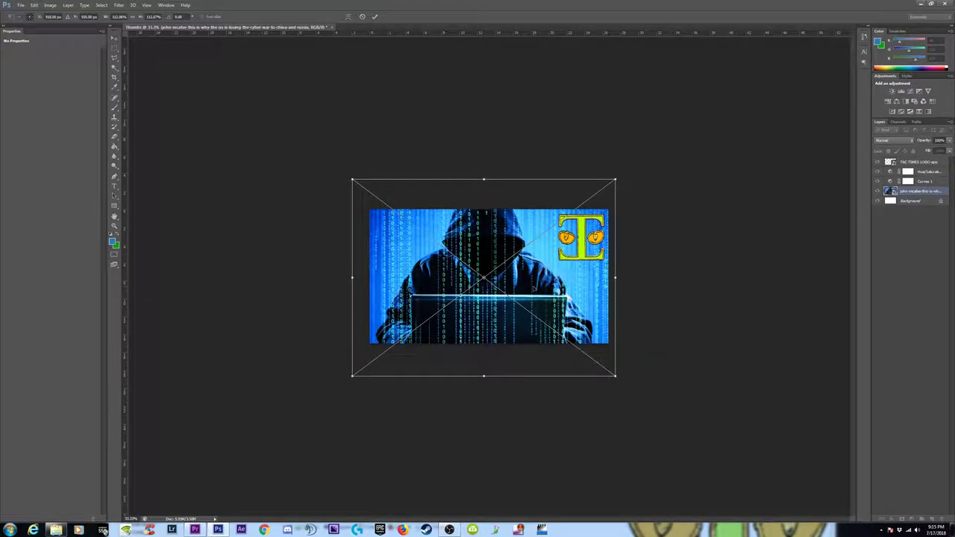
key("Return")
scroll(626, 287, "down", 4)
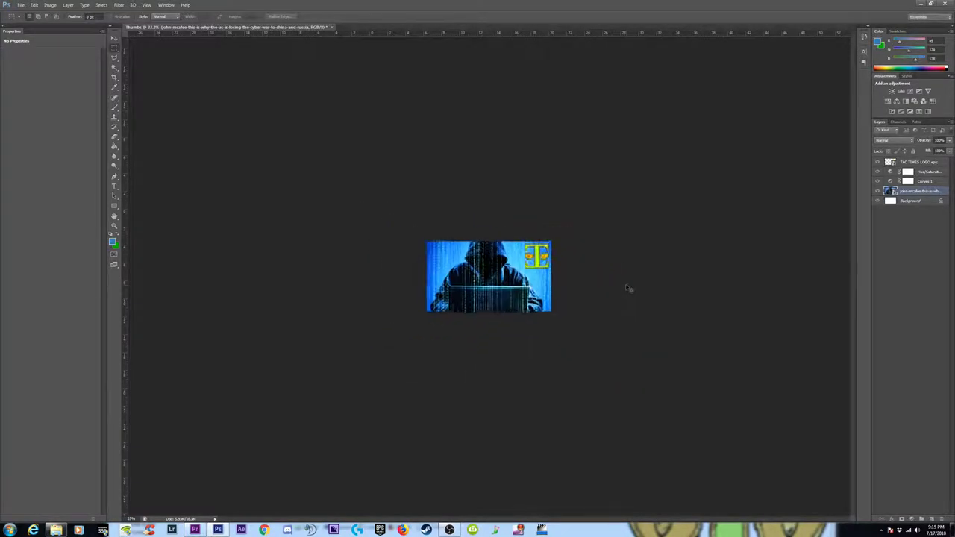
scroll(627, 288, "up", 5)
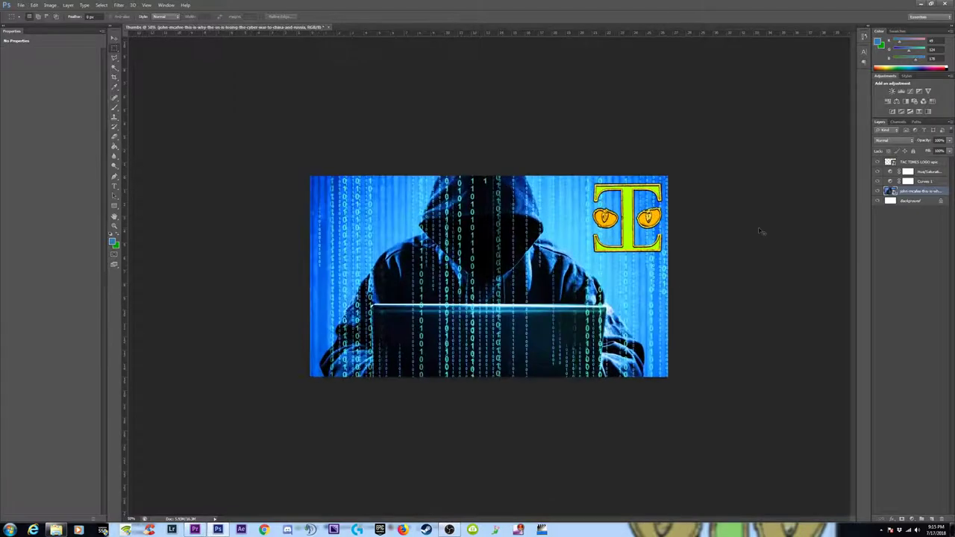
scroll(806, 216, "up", 2)
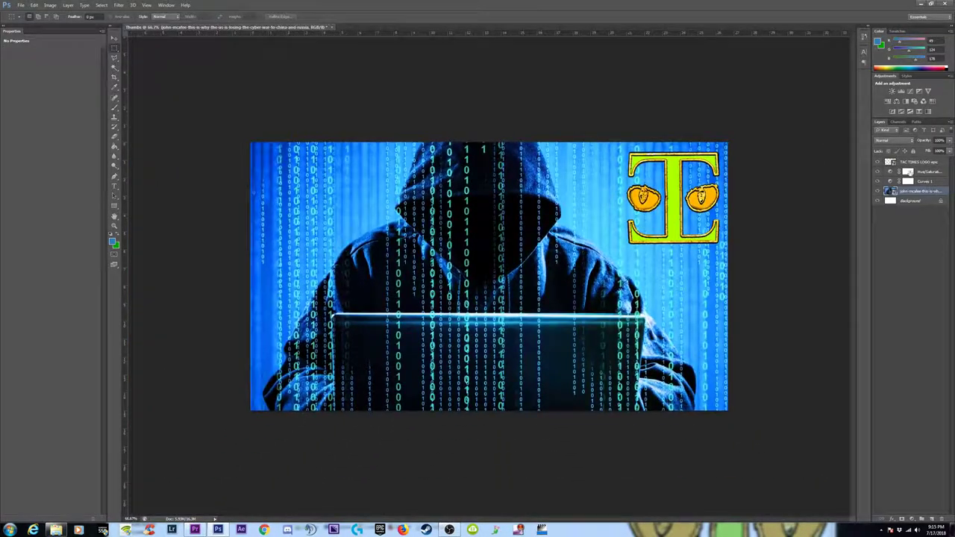
- Apply a Drop Shadow with adjusted size and Spread 13 to the TAC TIMES logo layer
left_click(925, 162)
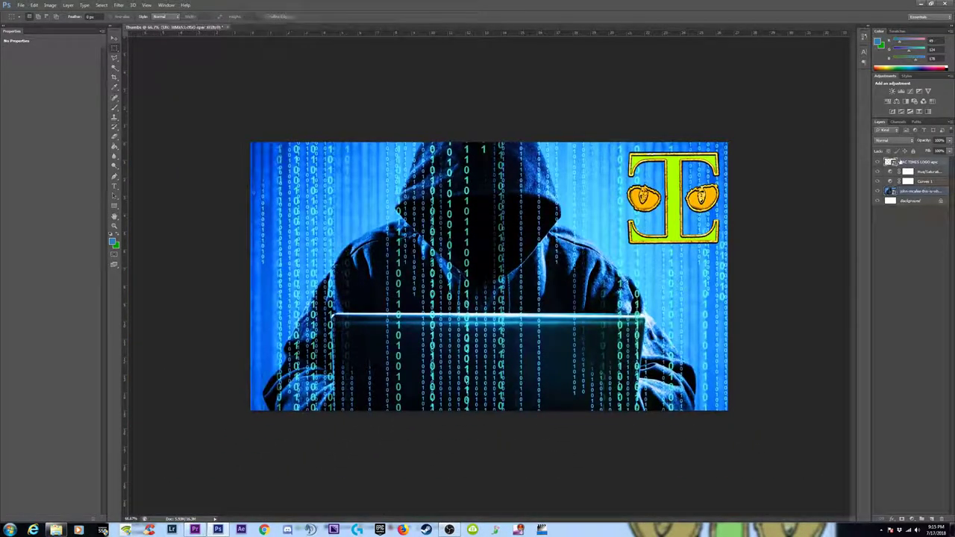
left_click(892, 519)
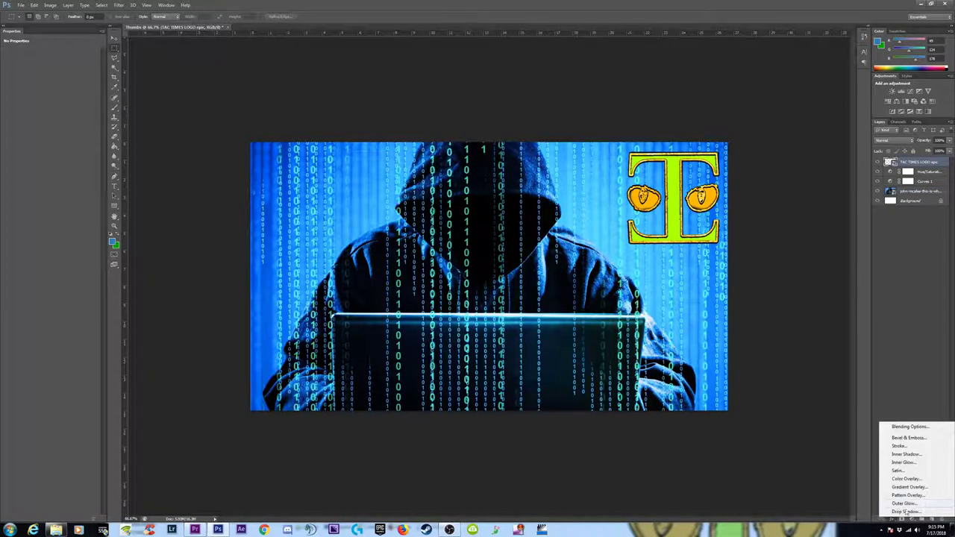
left_click(902, 511)
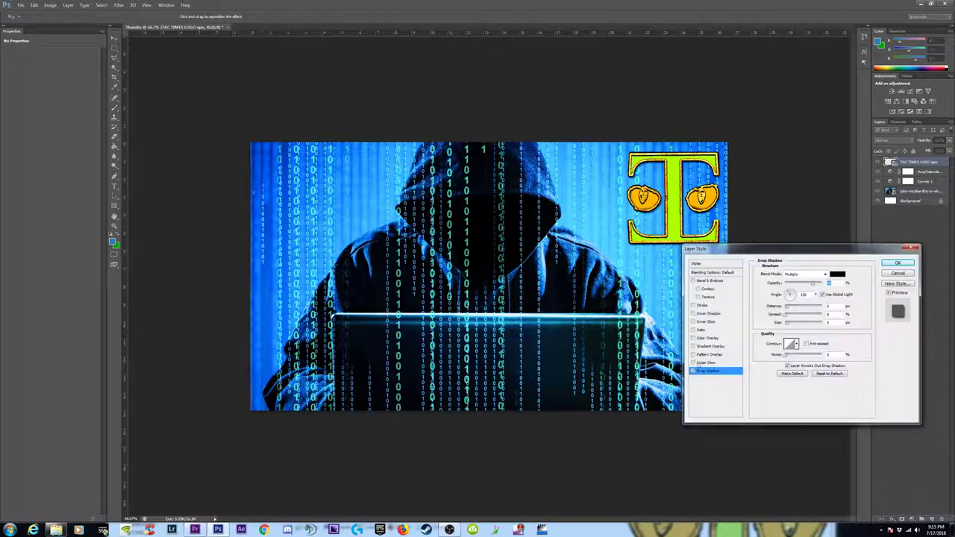
left_click(788, 322)
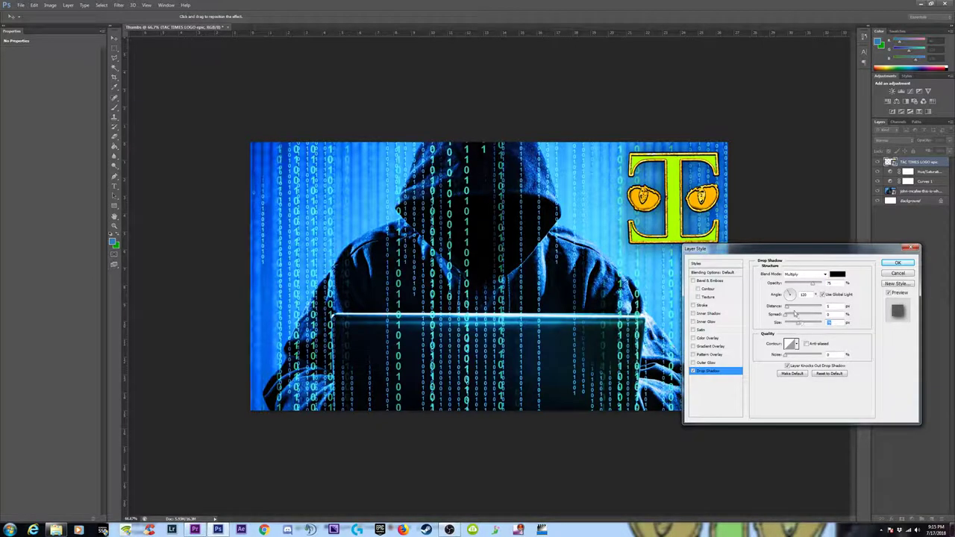
left_click(790, 315)
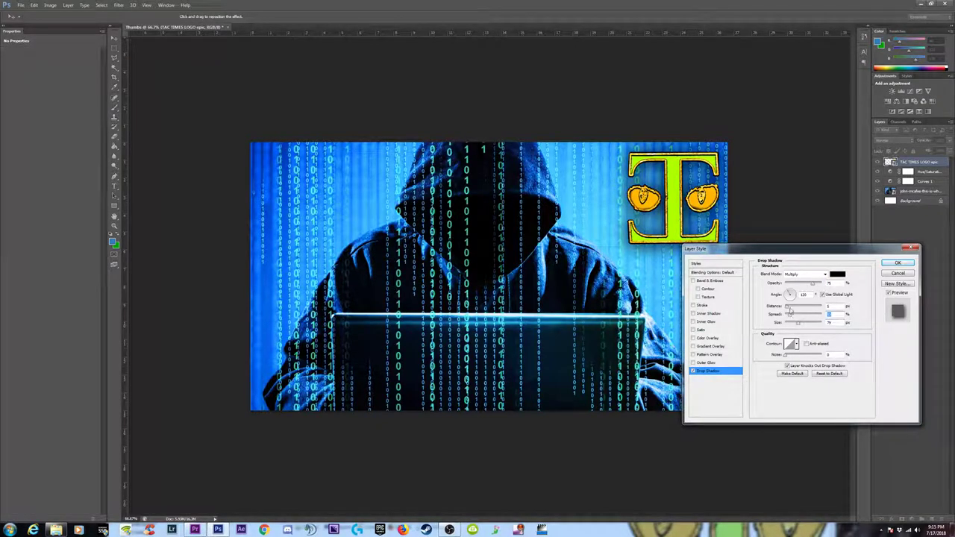
left_click(828, 283)
left_click_drag(791, 248, 728, 233)
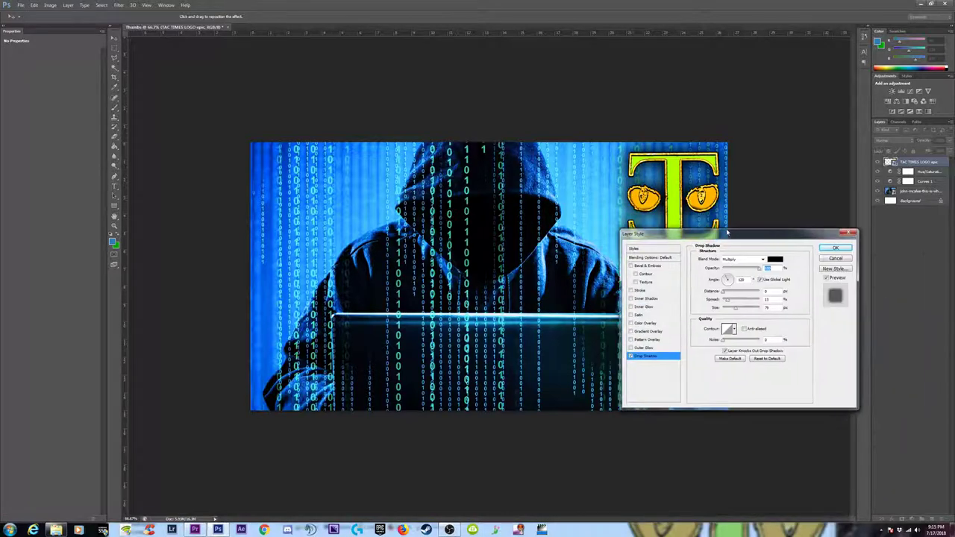
left_click(844, 249)
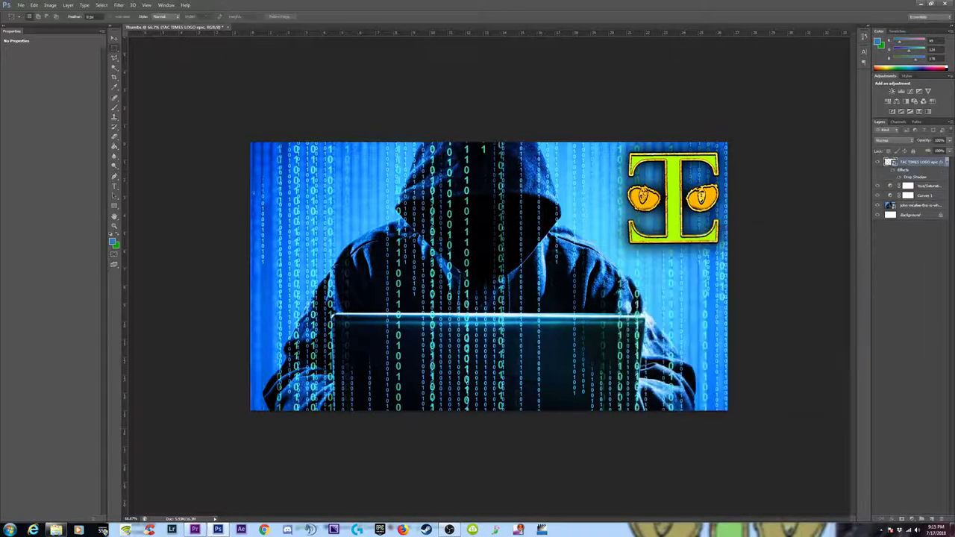
left_click(931, 4)
- Browse Explorer to the Video folder on the Seagate Backup Plus drive
left_click_drag(133, 312, 93, 291)
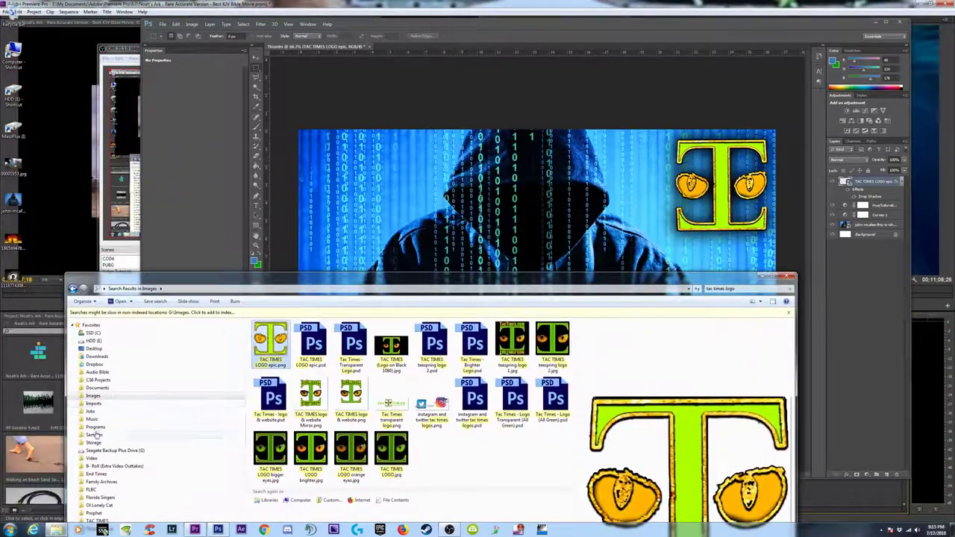
left_click(94, 443)
left_click(99, 495)
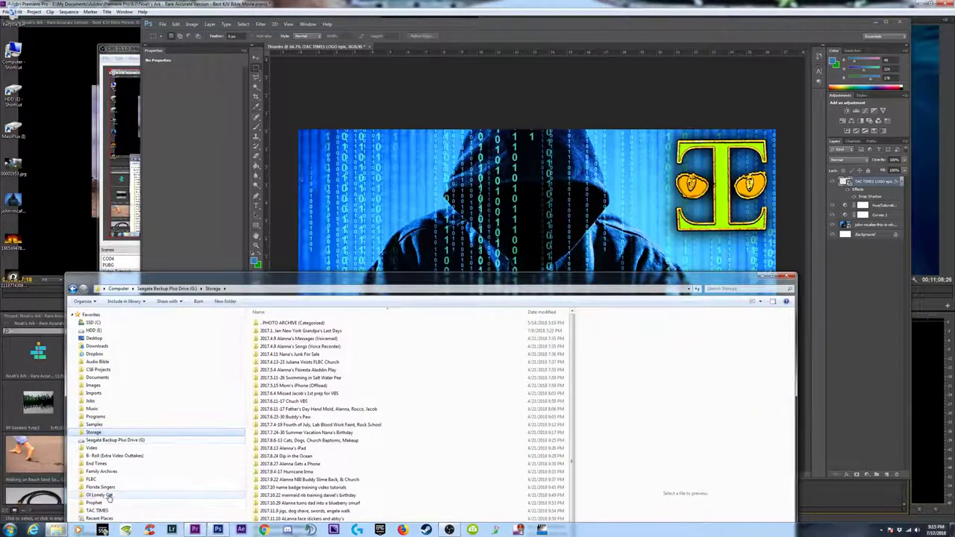
left_click(92, 448)
left_click_drag(324, 281, 307, 100)
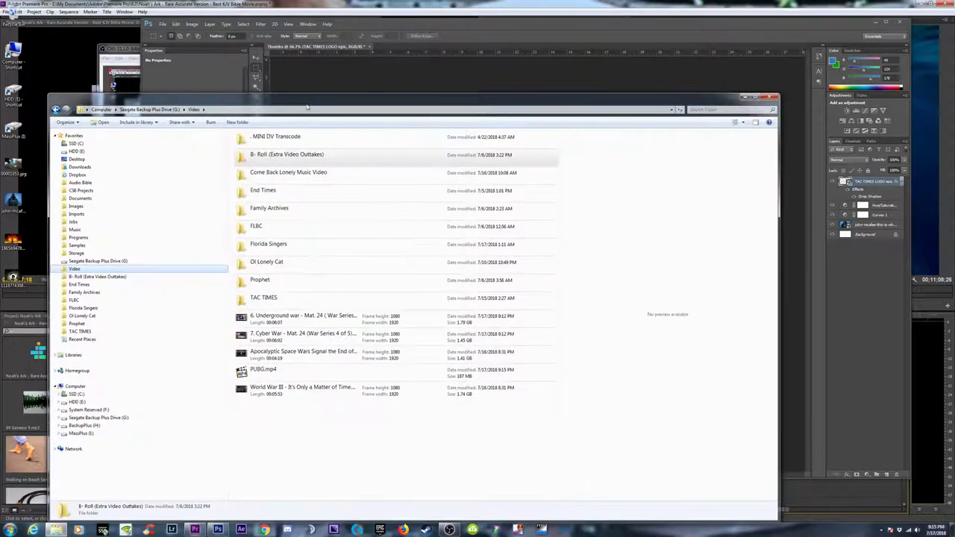
- Put the 7. Cyber War file name into editing with 'Cyber War' selected
left_click(273, 359)
left_click(278, 334)
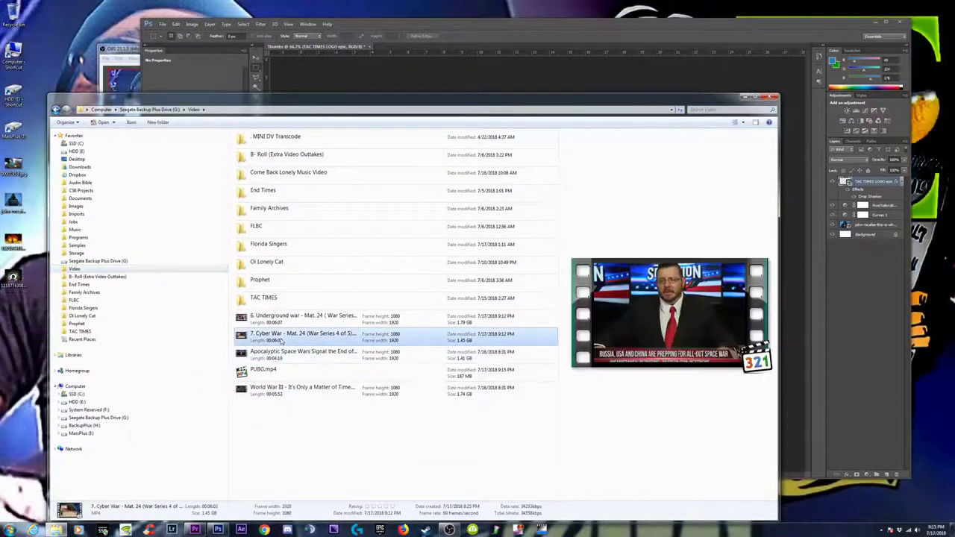
left_click(278, 333)
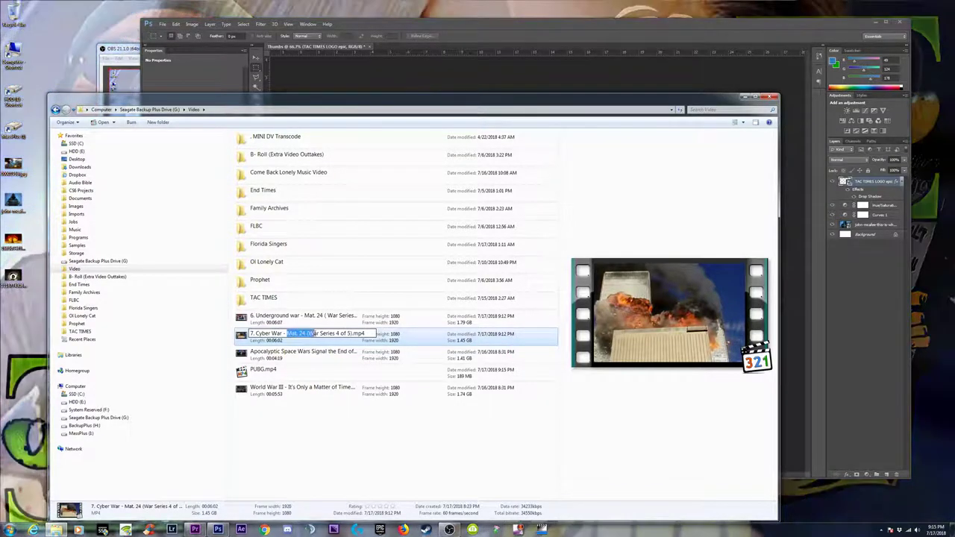
left_click_drag(280, 333, 257, 333)
key("ctrl+c")
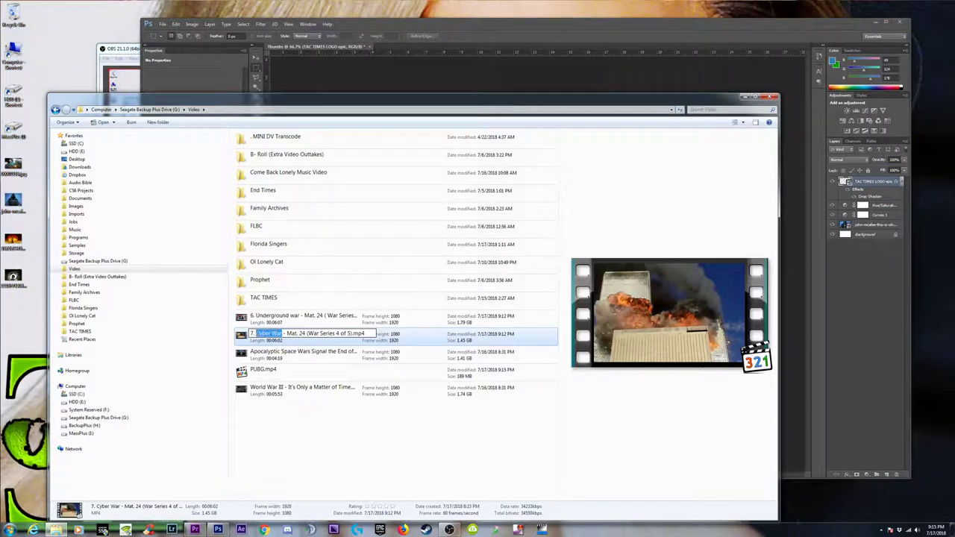
- Save the thumbnail in Photoshop format as 'Cyber War in the Last Days.psd' in Images
left_click(489, 31)
left_click(163, 24)
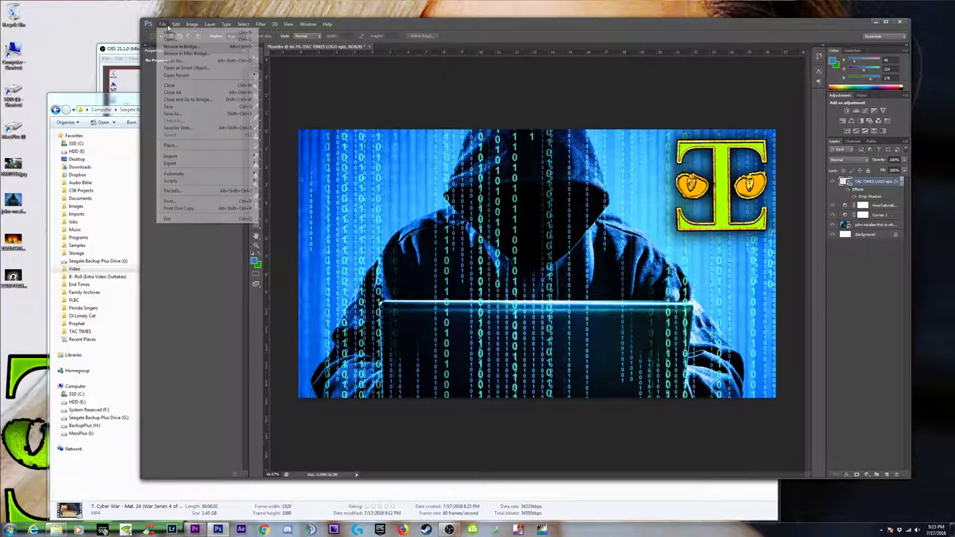
left_click(179, 116)
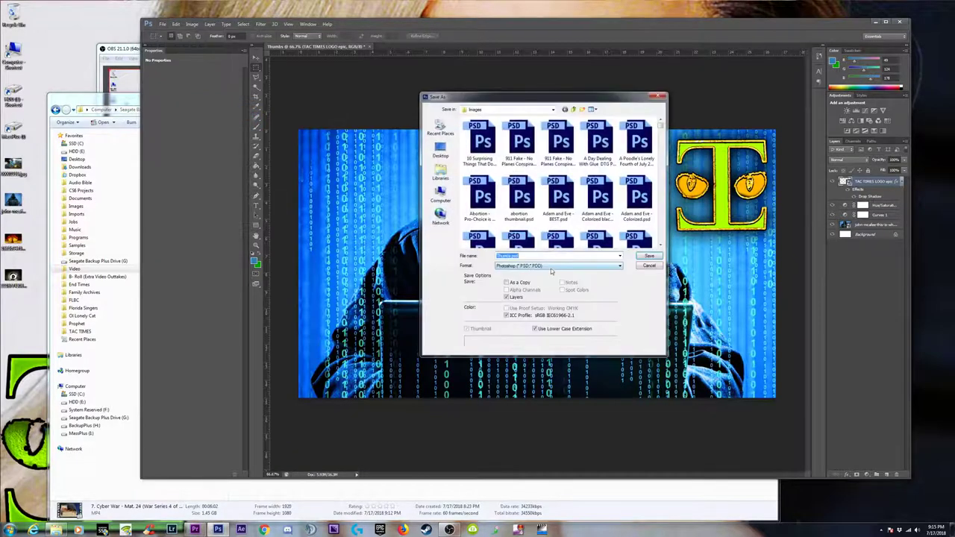
left_click(551, 266)
left_click(551, 266)
left_click(511, 256)
left_click_drag(511, 256, 482, 259)
key("ctrl+v")
type("ast")
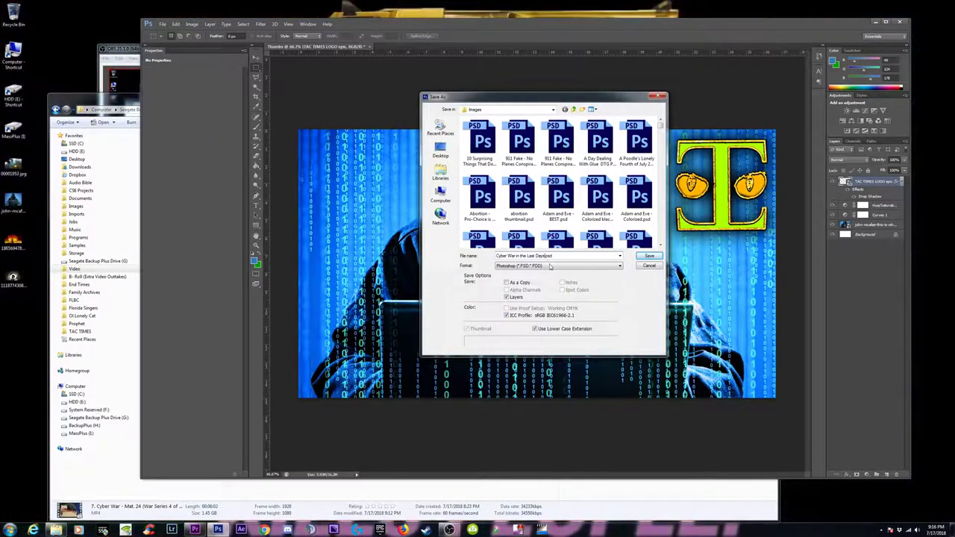
left_click_drag(544, 256, 487, 256)
left_click(653, 257)
left_click(441, 122)
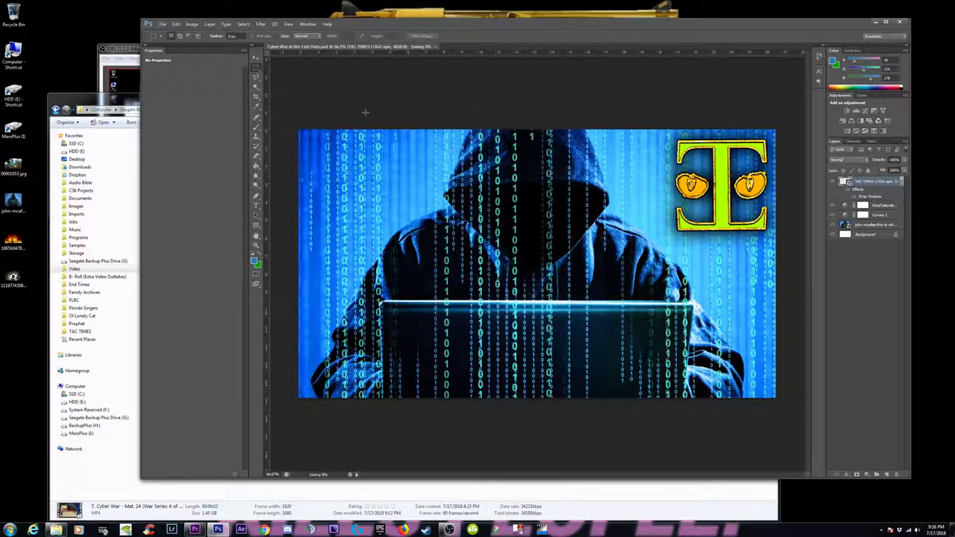
- Rename the Cyber War video file to 'Cyber War in the Last Days'
left_click(122, 104)
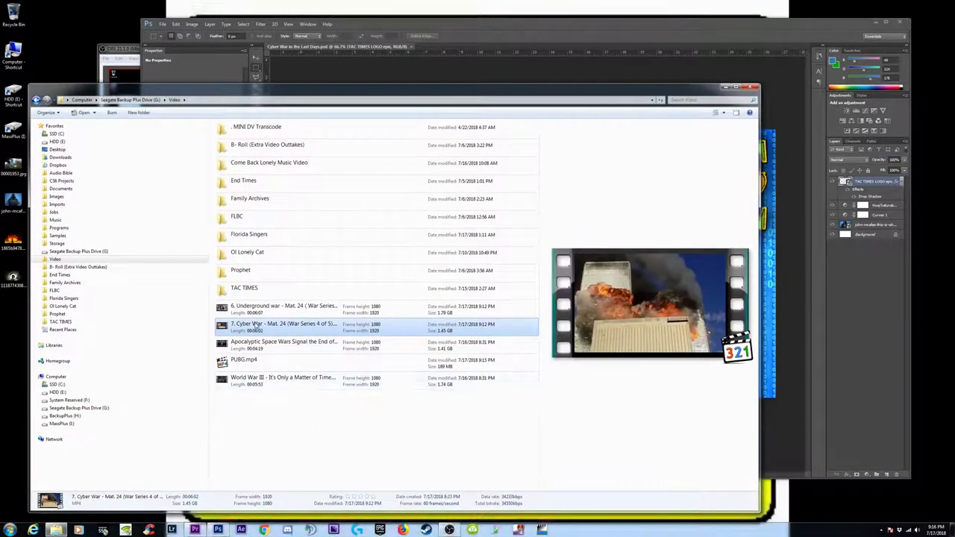
left_click(255, 326)
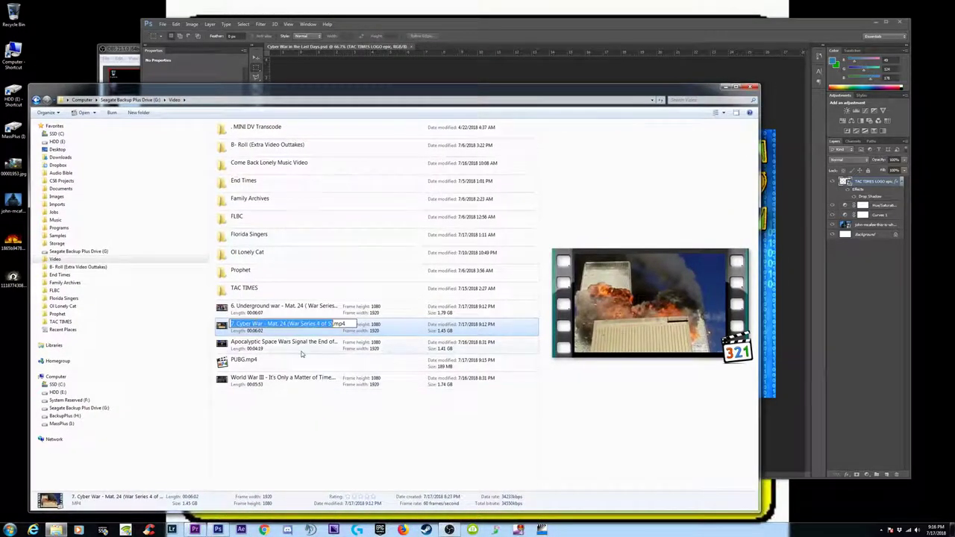
type("Cyber War in the Last Days")
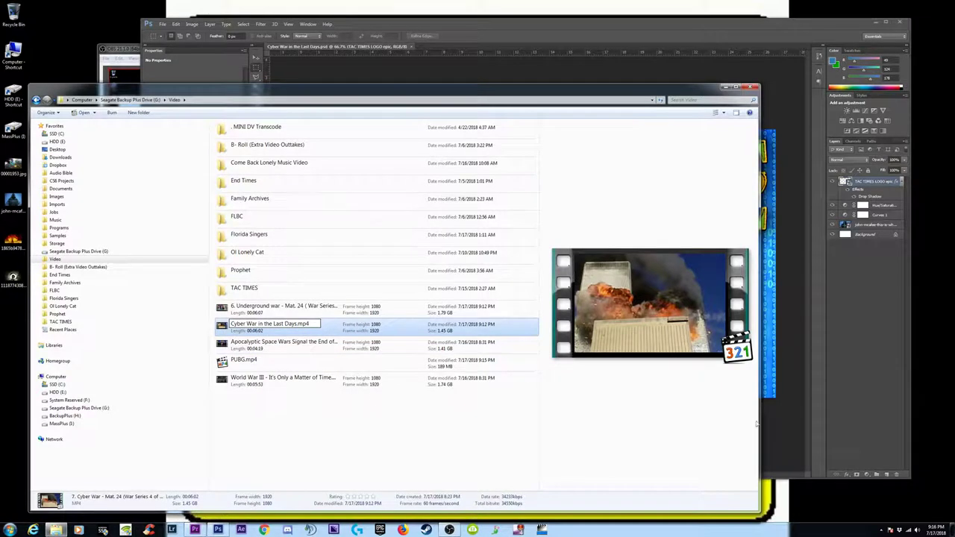
key("Return")
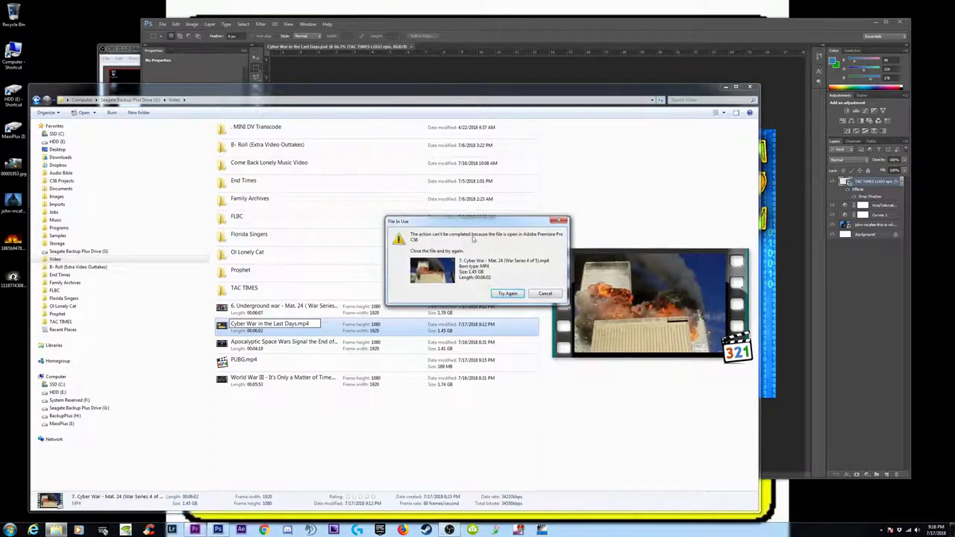
- Close Premiere Pro, saving its project, so the video rename can complete
left_click(195, 530)
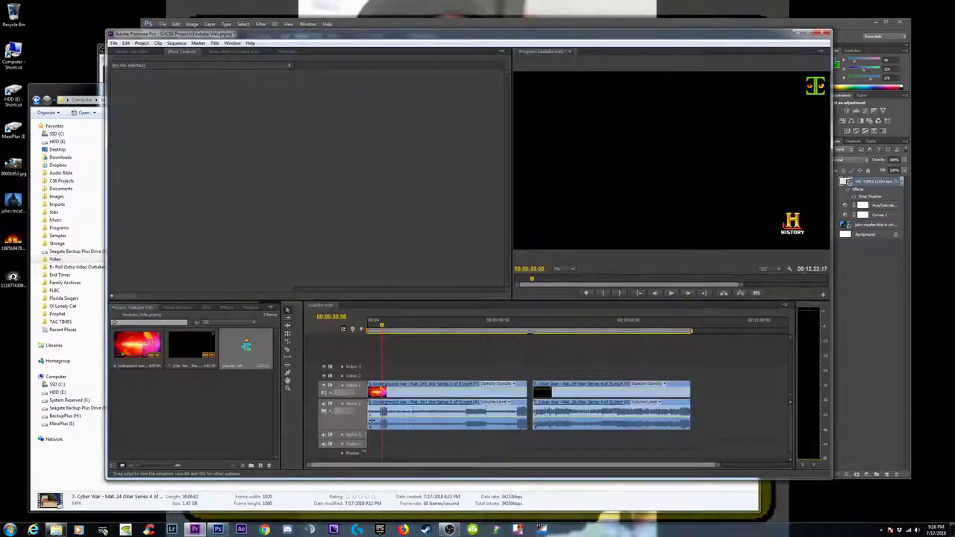
left_click(392, 326)
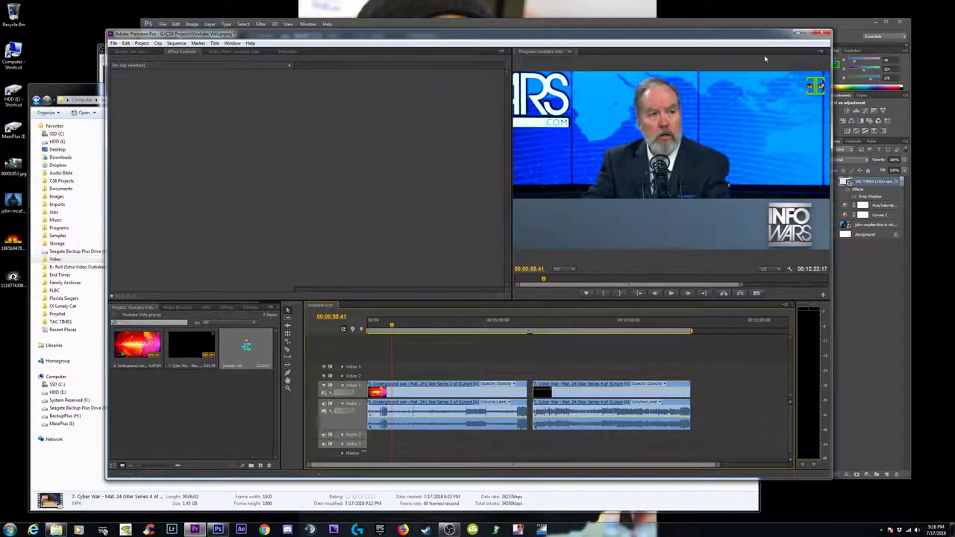
left_click(824, 33)
left_click(436, 266)
type("Cyber War in the Last Days.mp4")
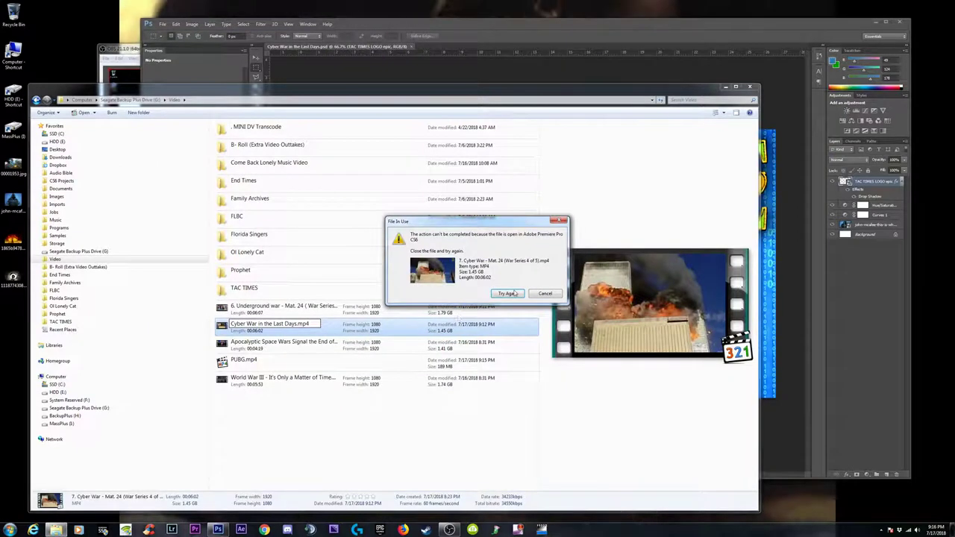
left_click(507, 293)
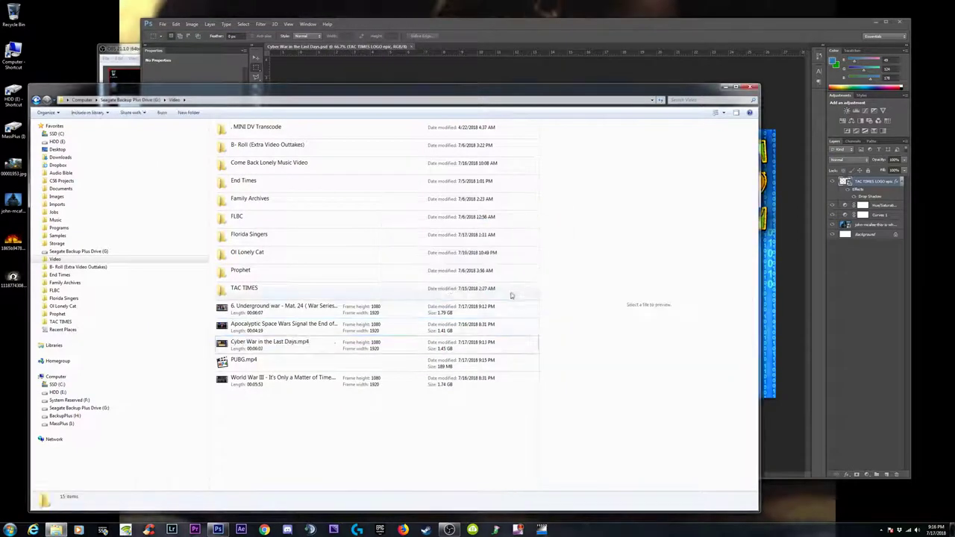
left_click(218, 529)
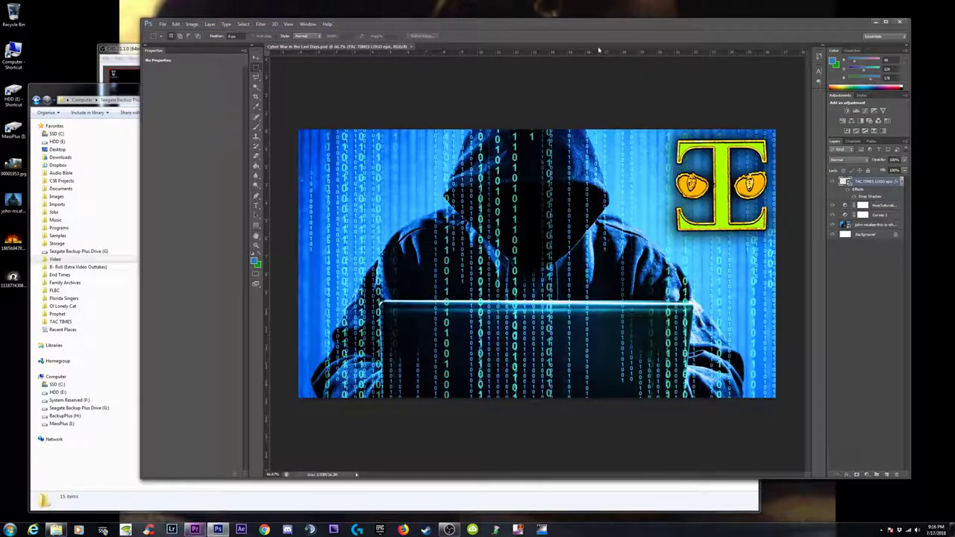
- Drop the statue explosion image onto the thumbnail and stretch its corners to cover the canvas
double_click(12, 242)
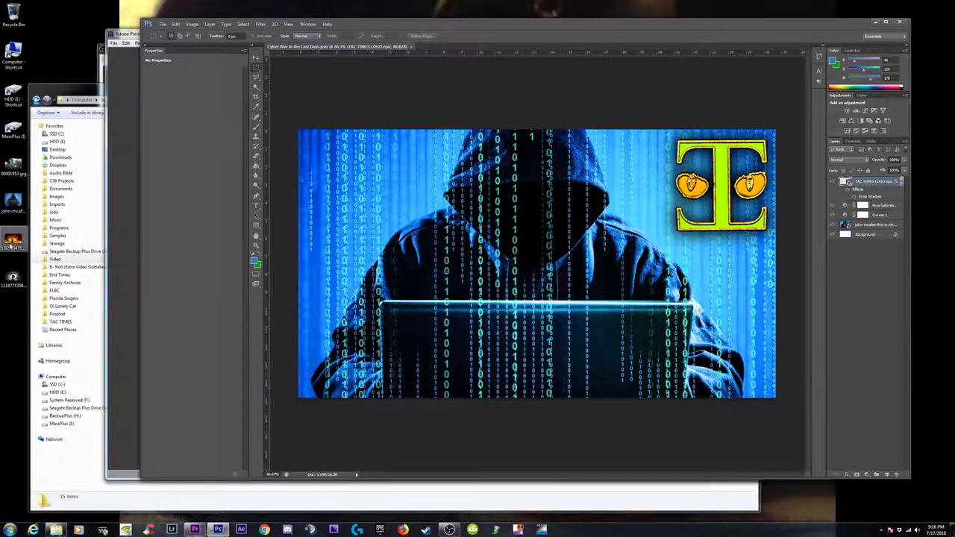
left_click_drag(12, 243, 537, 264)
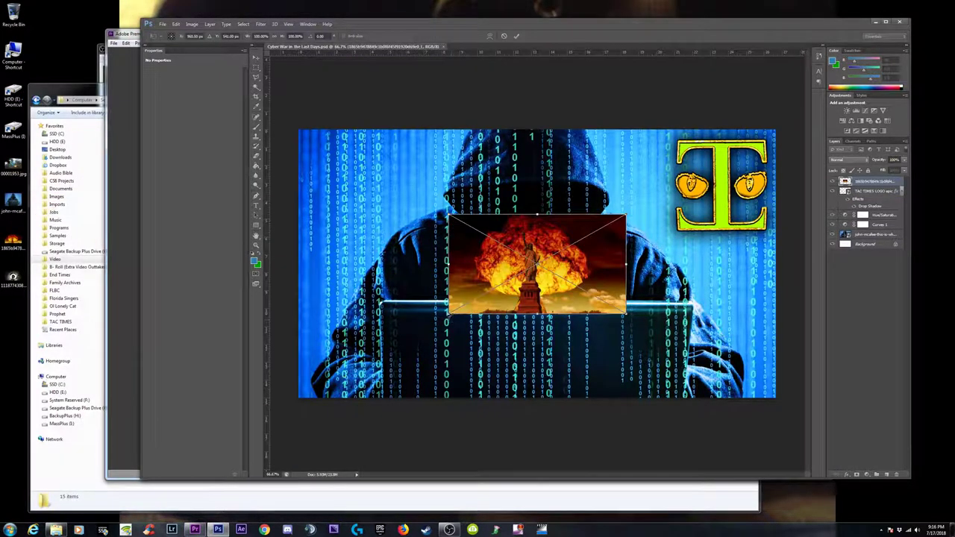
left_click_drag(448, 314, 292, 401)
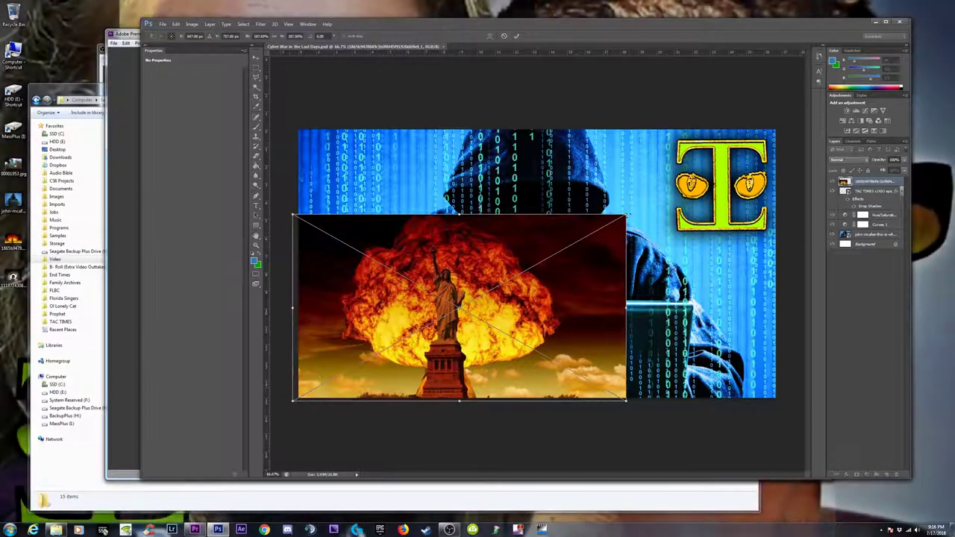
left_click_drag(626, 216, 790, 122)
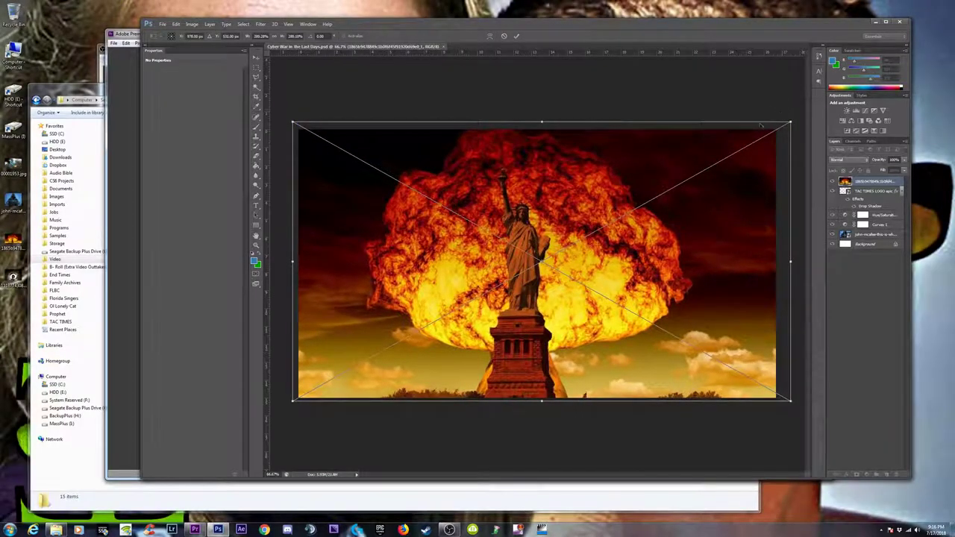
key("Return")
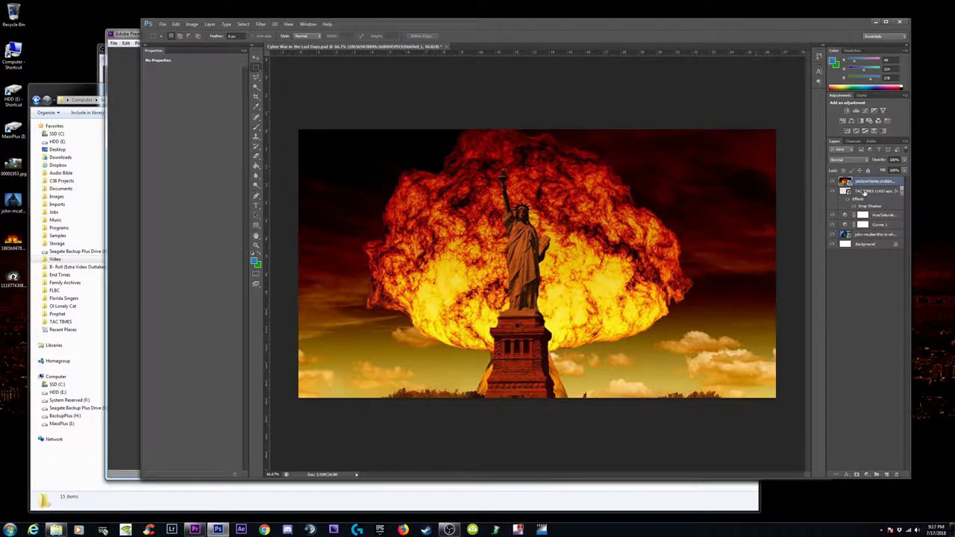
- Move the TAC TIMES LOGO layer up and the hacker photo above the explosion layer
left_click_drag(864, 192, 869, 181)
left_click(862, 234)
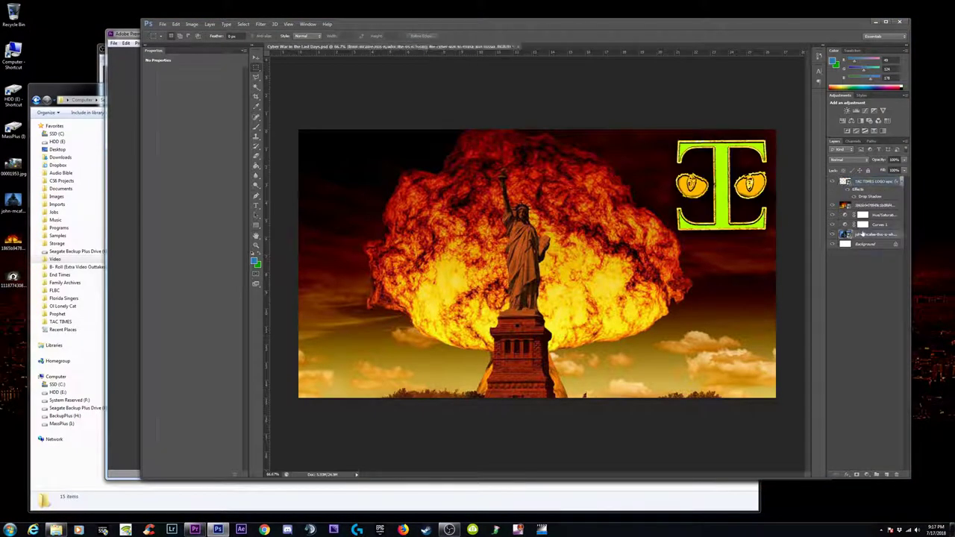
left_click_drag(865, 236, 870, 203)
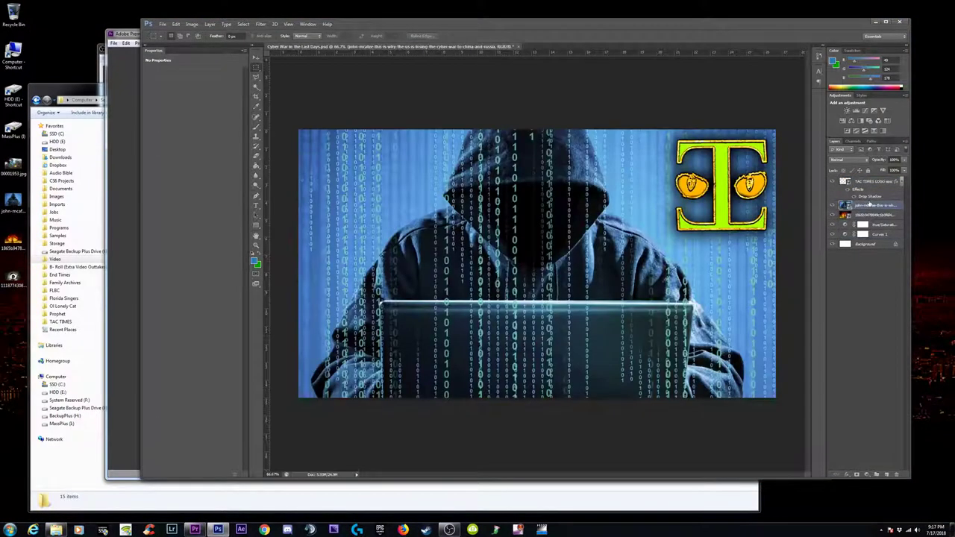
- Apply an Unsharp Mask with 13.5-pixel radius to the hacker image
left_click(246, 25)
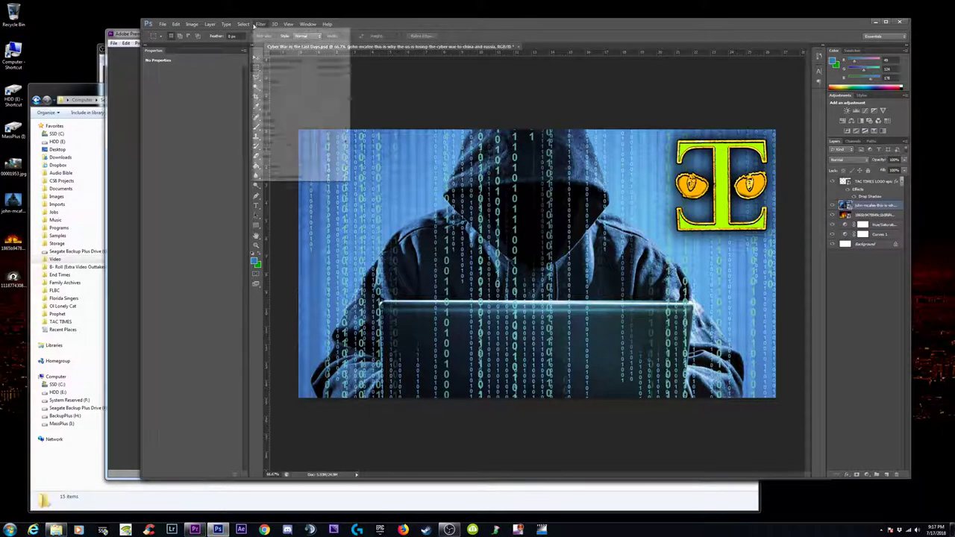
mouse_move(261, 24)
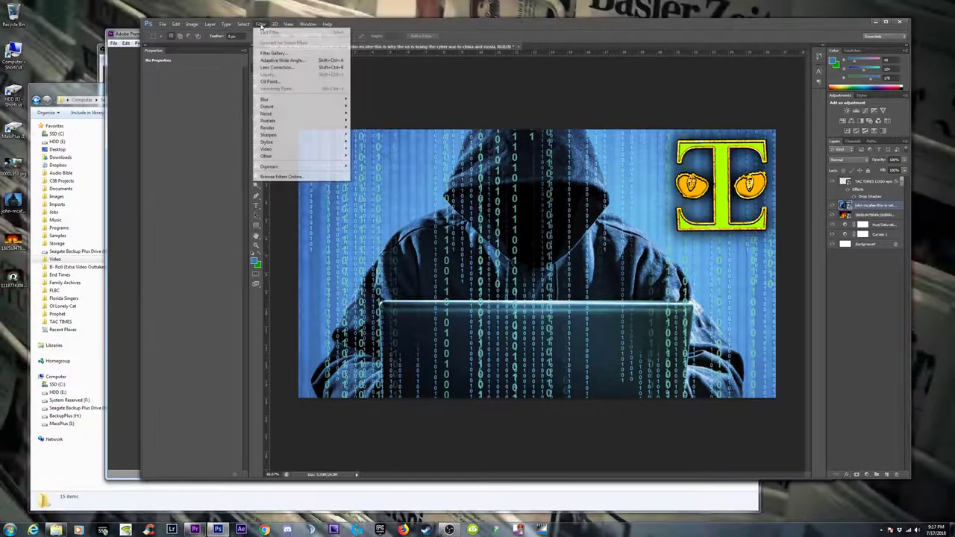
mouse_move(280, 135)
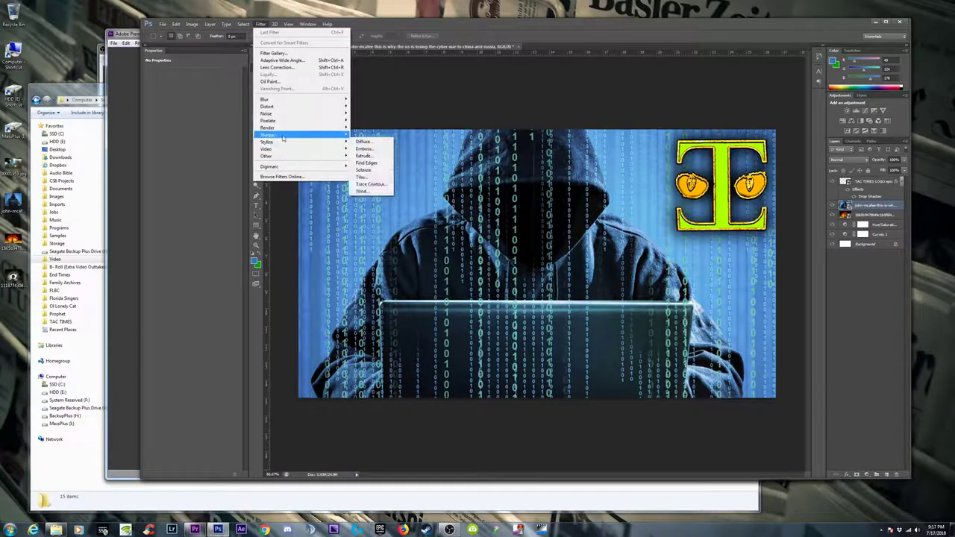
left_click(369, 163)
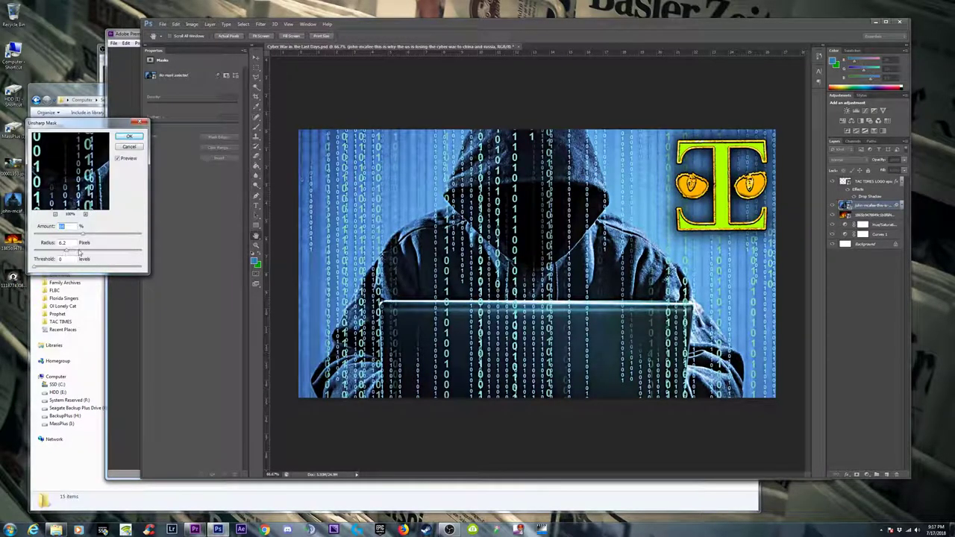
left_click_drag(78, 251, 66, 236)
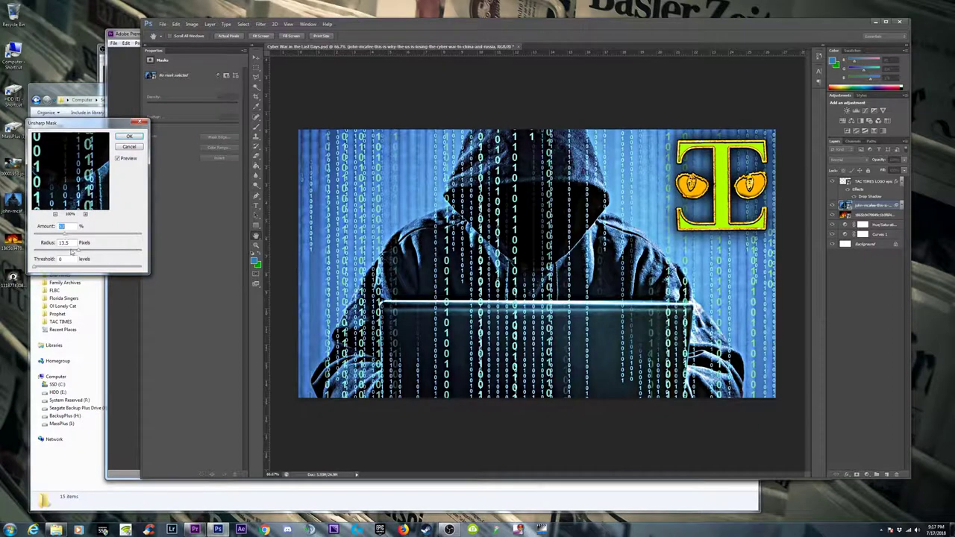
left_click(117, 159)
left_click(117, 159)
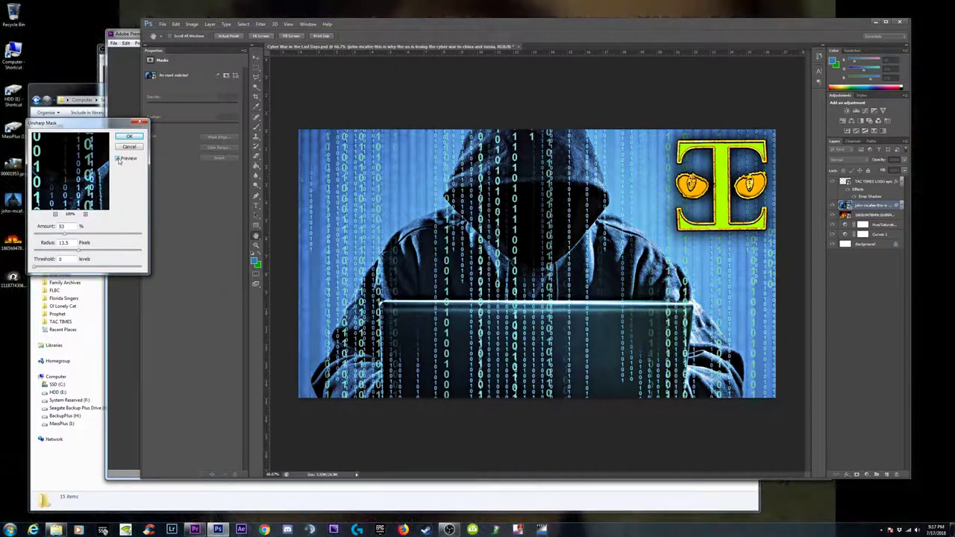
left_click(130, 137)
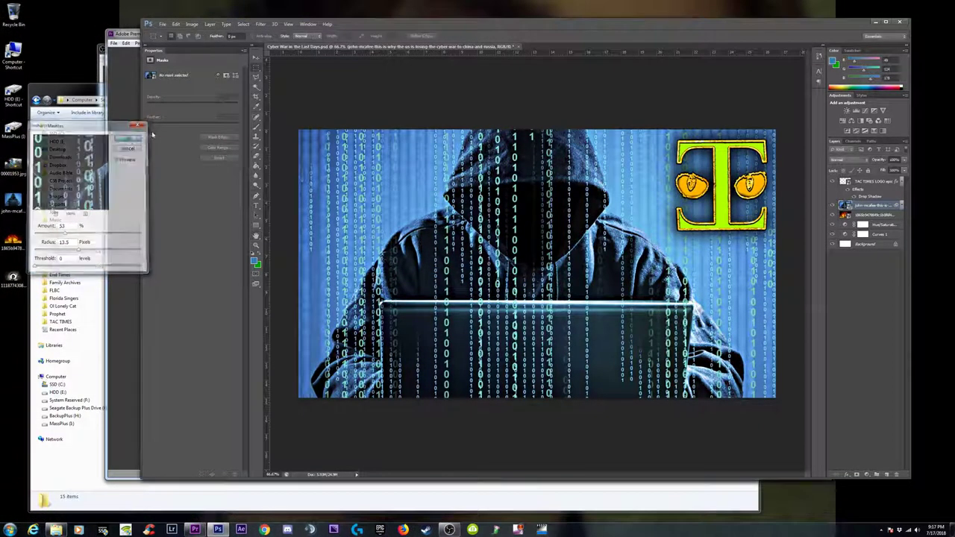
- Save the thumbnail document
left_click(162, 24)
left_click(175, 92)
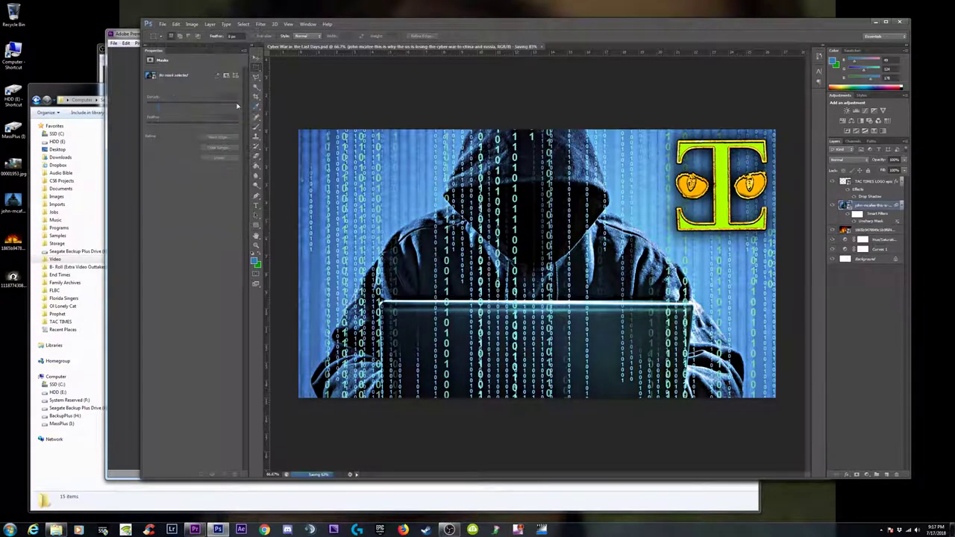
left_click(163, 24)
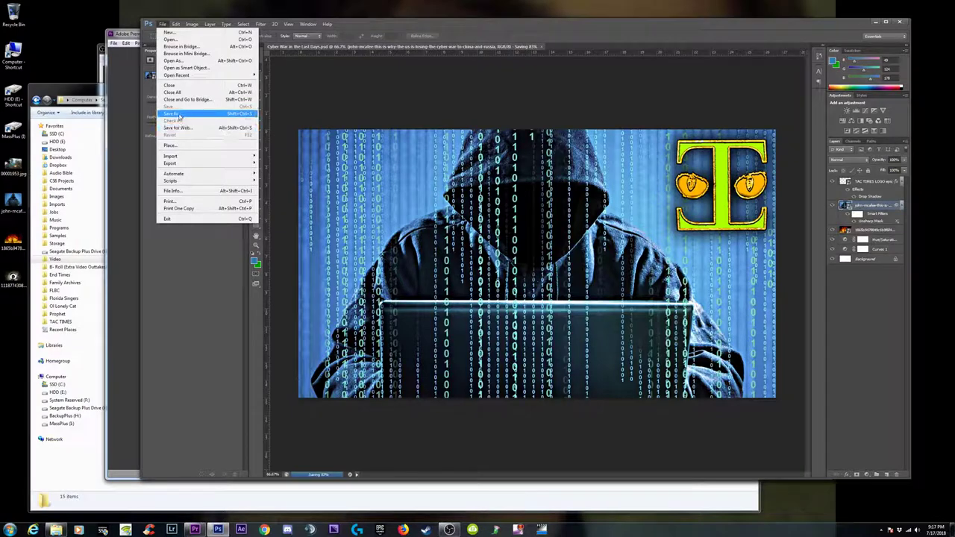
- Save a JPEG copy, Cyber War in the Last Days.jpg, at Maximum quality
left_click(193, 293)
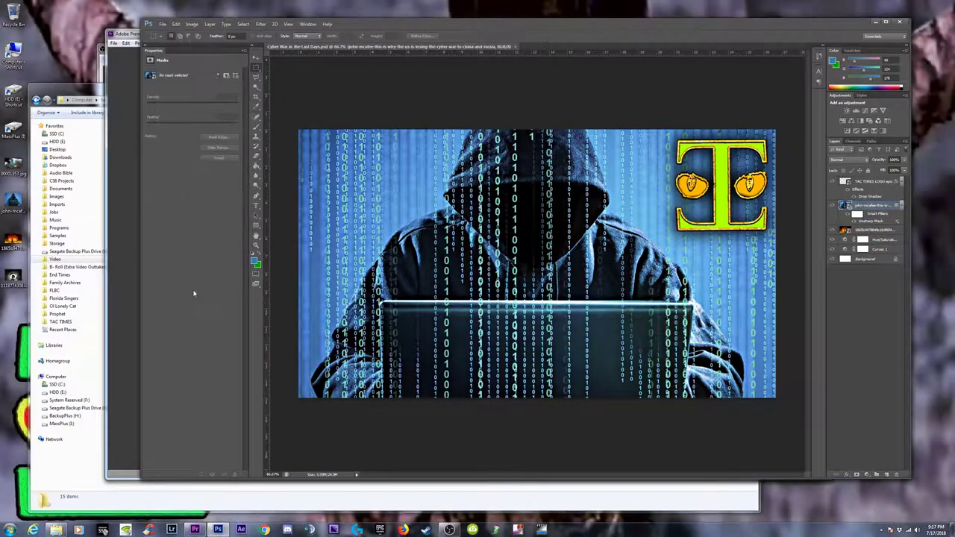
left_click(162, 24)
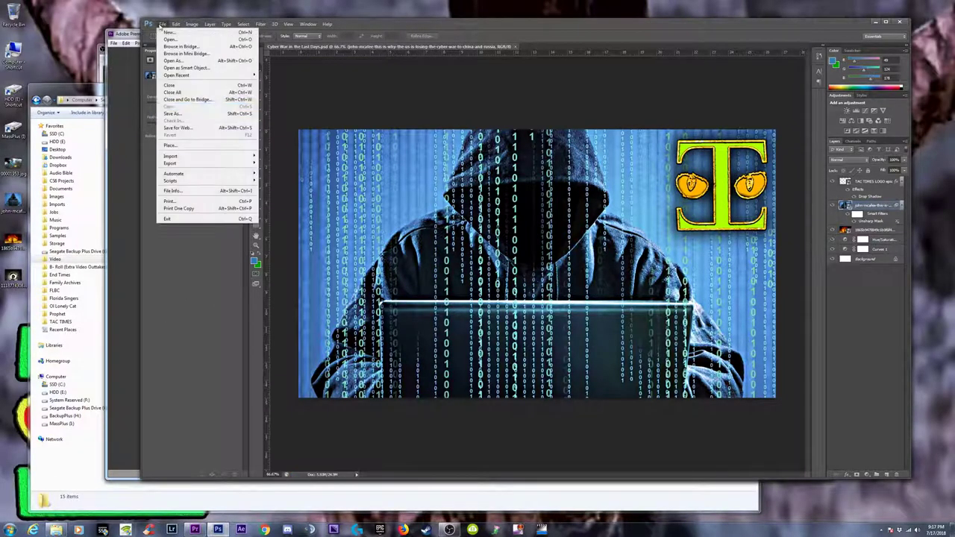
left_click(175, 112)
left_click(544, 267)
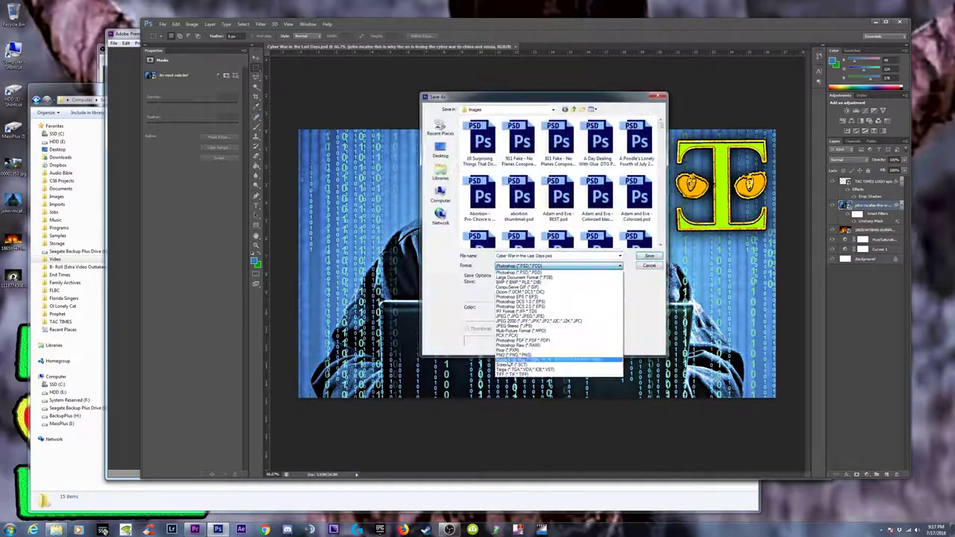
left_click(545, 321)
left_click(650, 256)
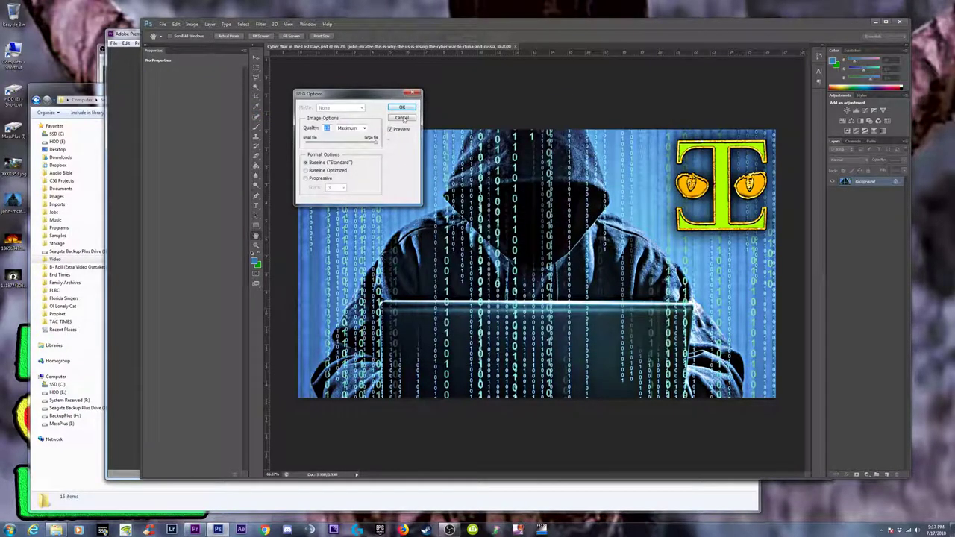
left_click(401, 107)
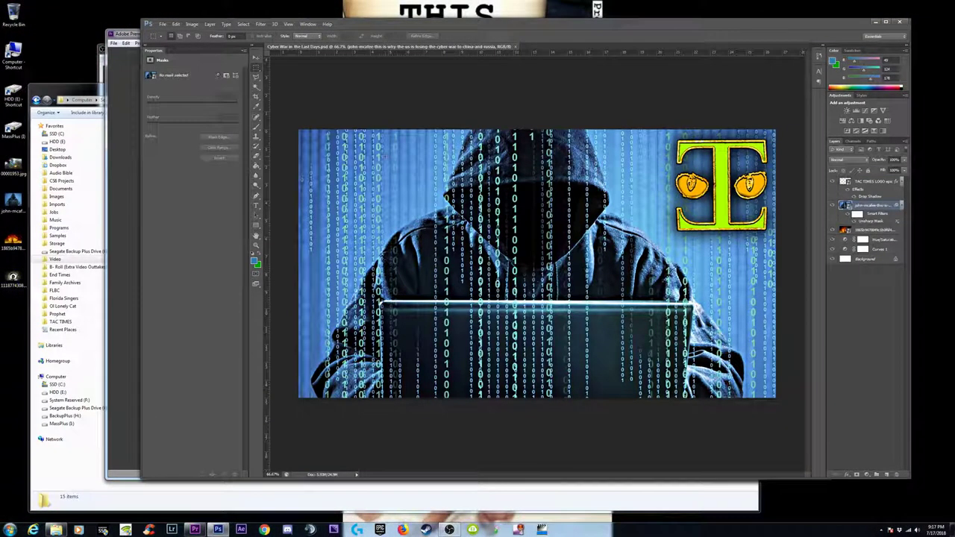
- Restack the statue explosion layer directly above the hacker layer
left_click_drag(82, 97, 55, 108)
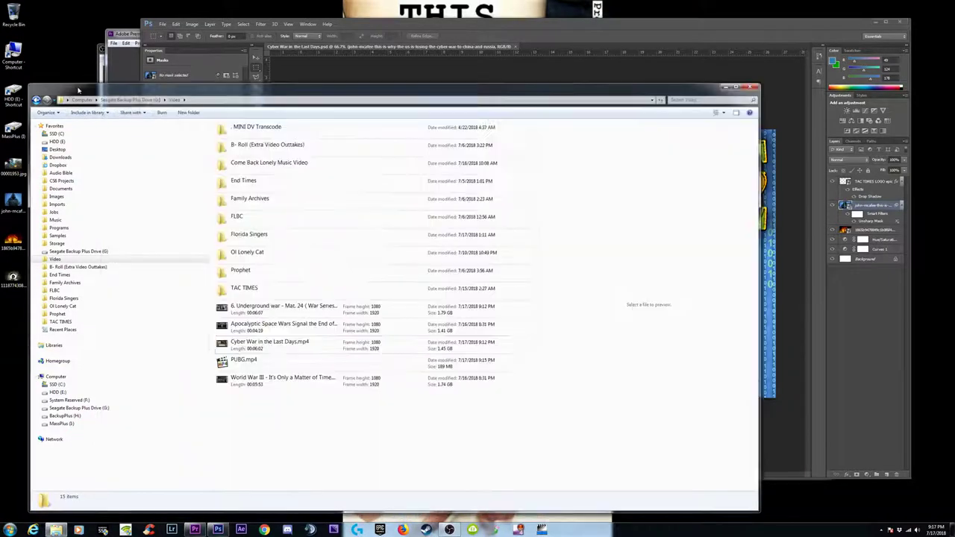
left_click(338, 84)
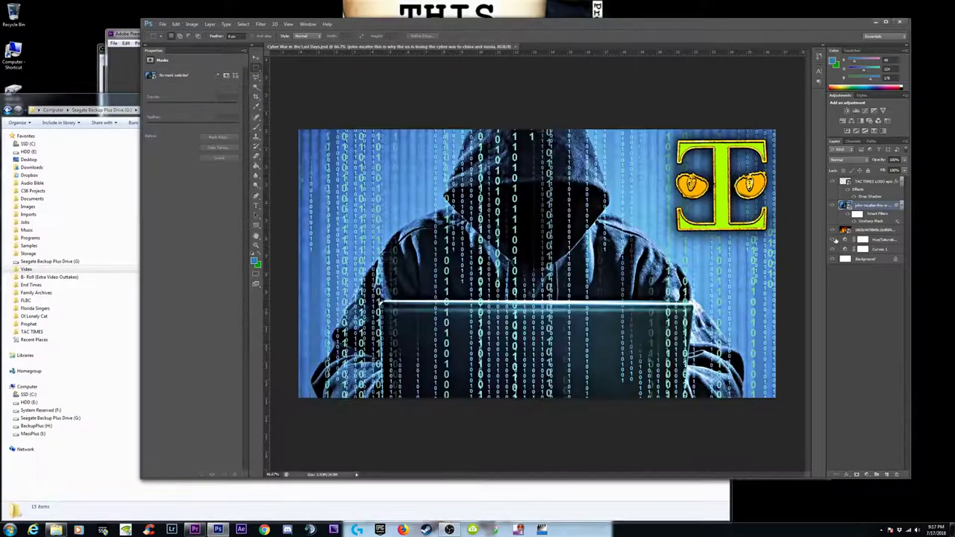
left_click_drag(871, 232, 870, 203)
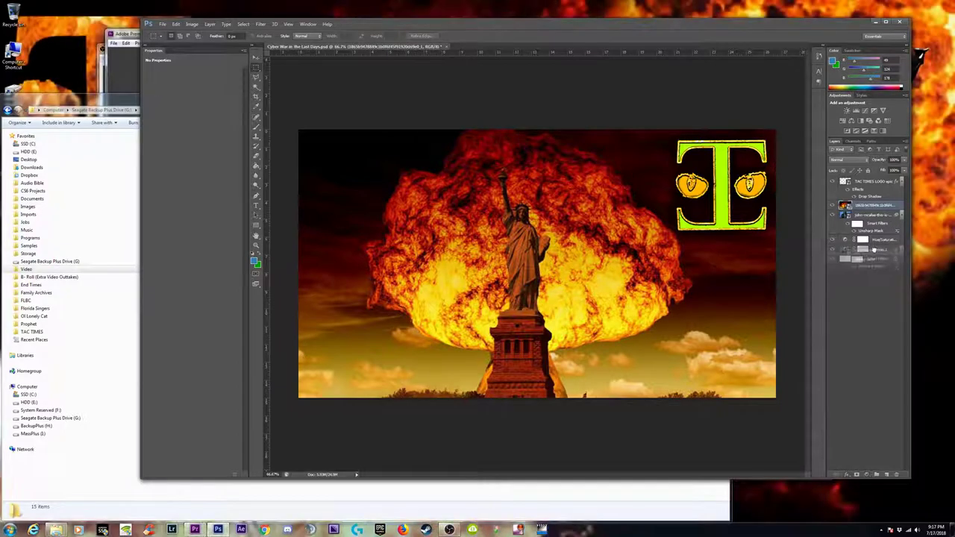
left_click_drag(870, 205, 870, 251)
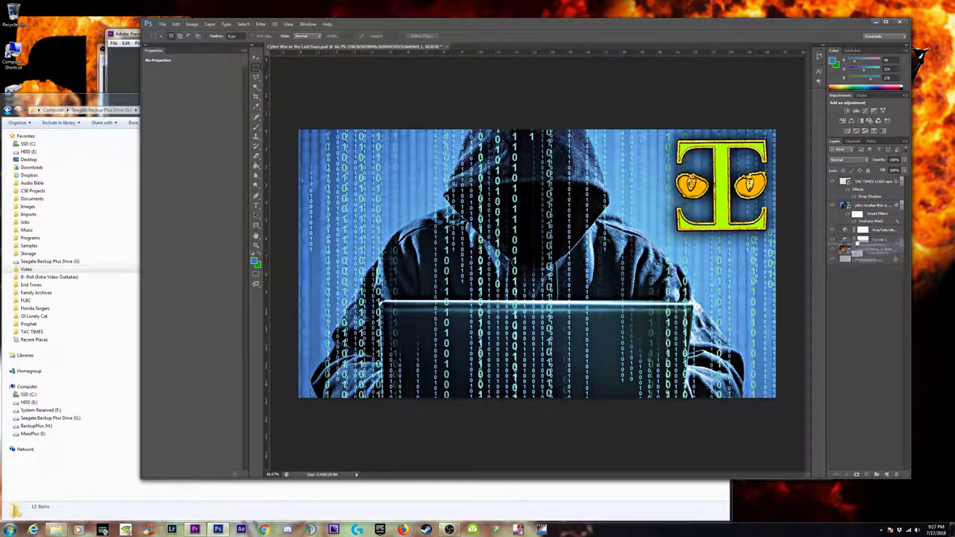
left_click_drag(865, 252, 860, 256)
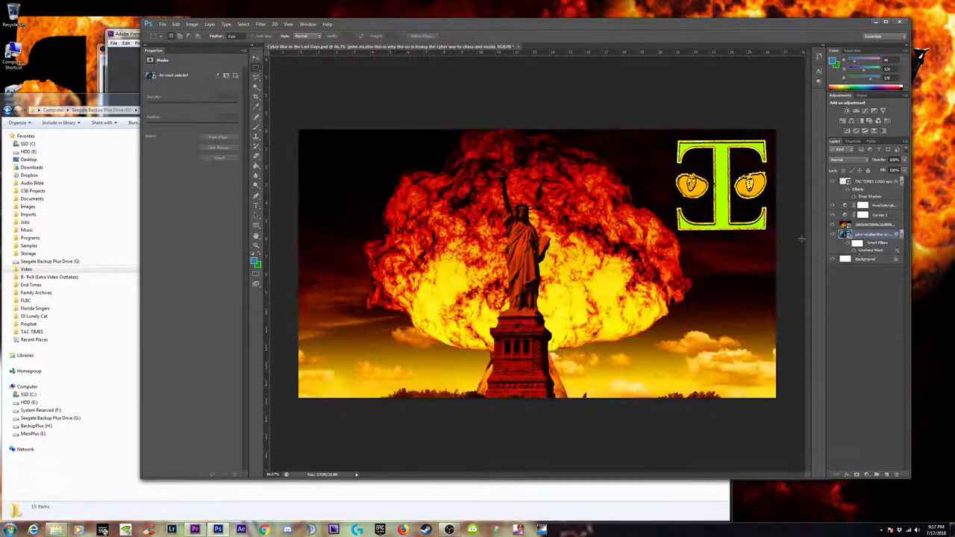
left_click(833, 215)
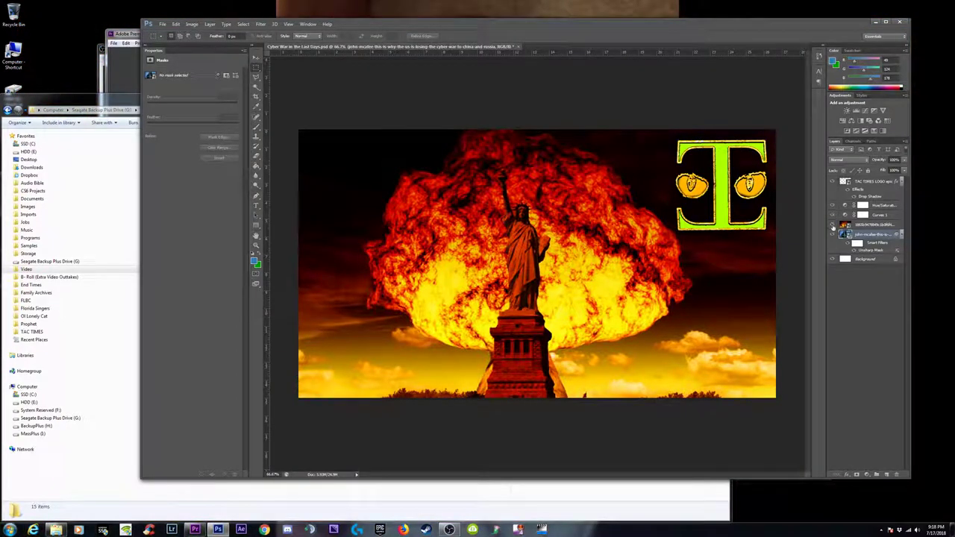
- Open the statue explosion smart object's contents, dismiss the notice, and close it
double_click(844, 226)
left_click(516, 200)
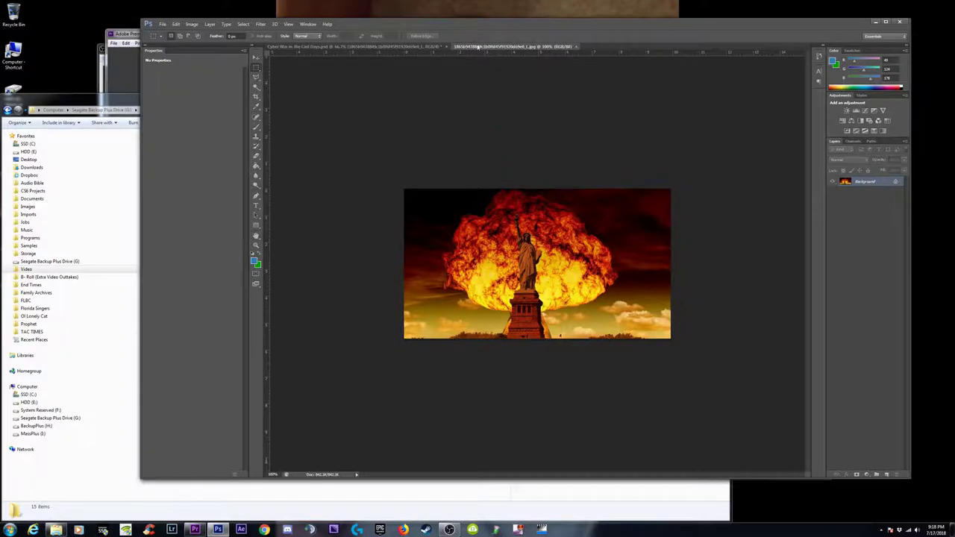
left_click(573, 47)
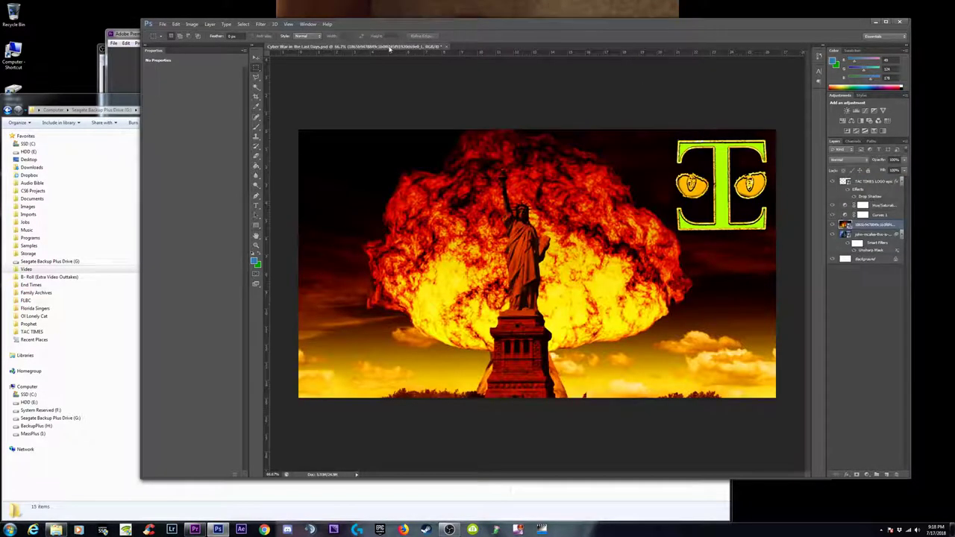
- Brighten Curves 1 by nudging the shadow point left and lifting a point to 170→207
left_click(872, 217)
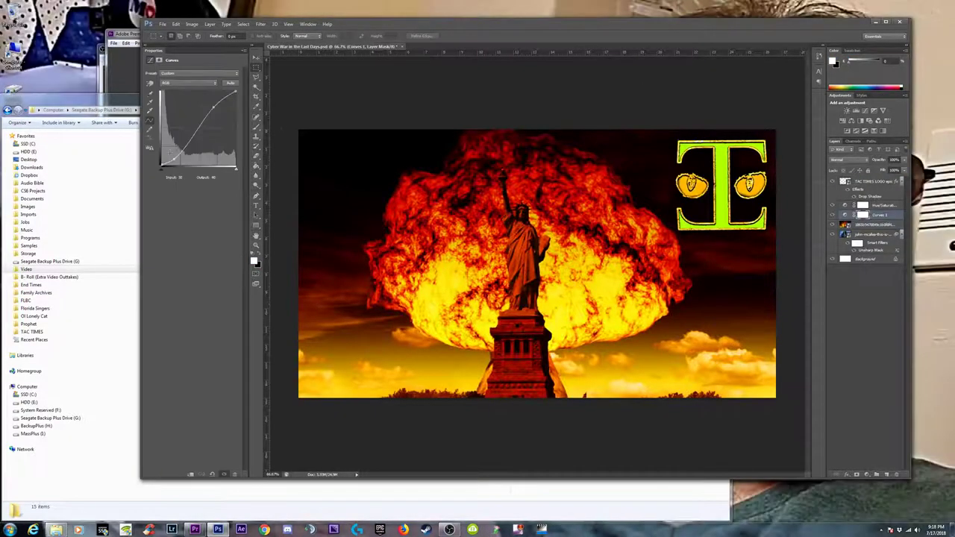
left_click_drag(173, 156, 170, 157)
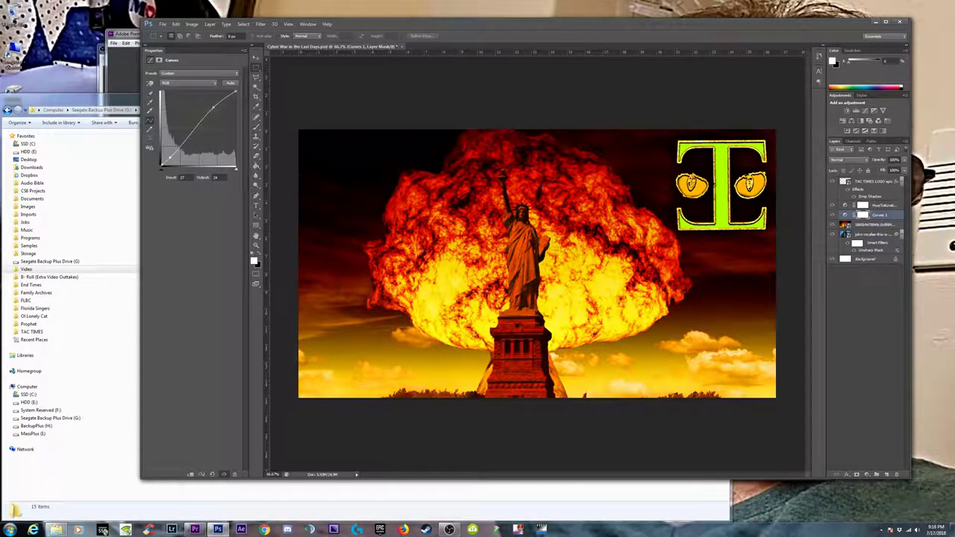
left_click_drag(213, 107, 212, 105)
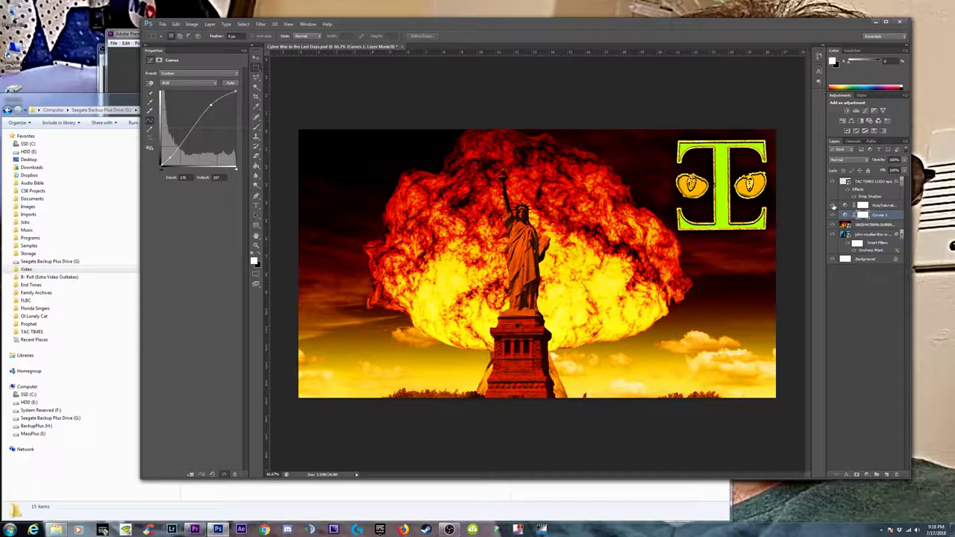
left_click(832, 206)
left_click(832, 206)
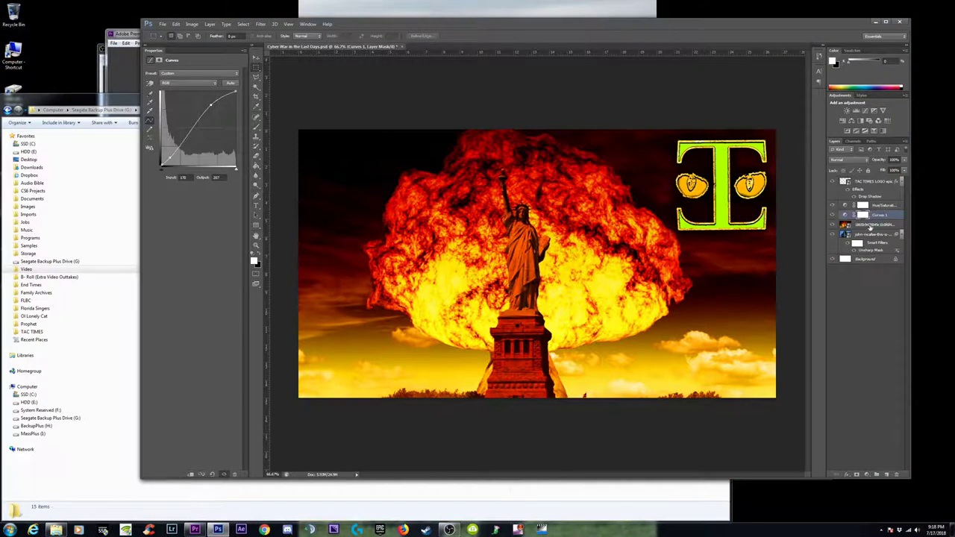
left_click(870, 225)
- Free-transform the statue explosion layer larger so it overflows every canvas edge
key("super")
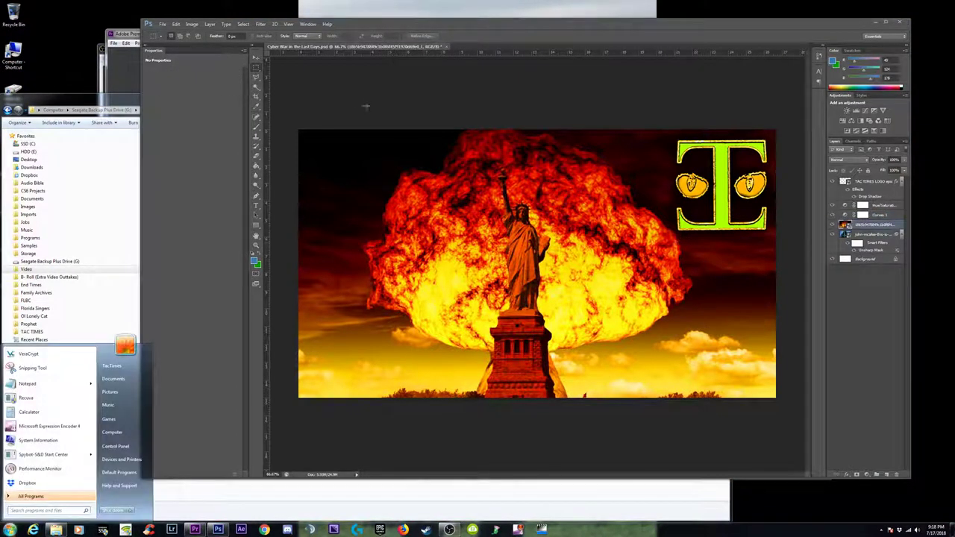
key("Escape")
key("ctrl+t")
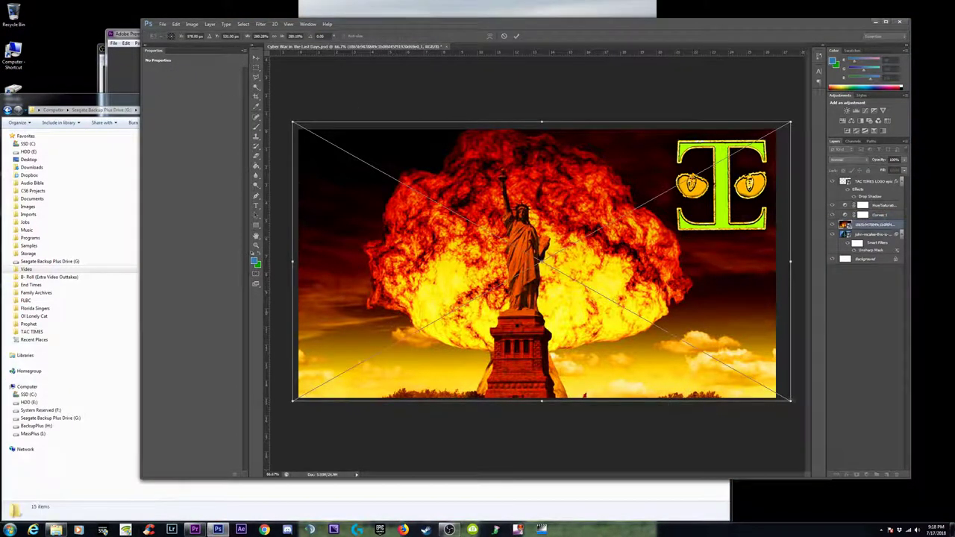
left_click_drag(790, 400, 804, 412)
key("ctrl+minus")
key("ctrl+minus")
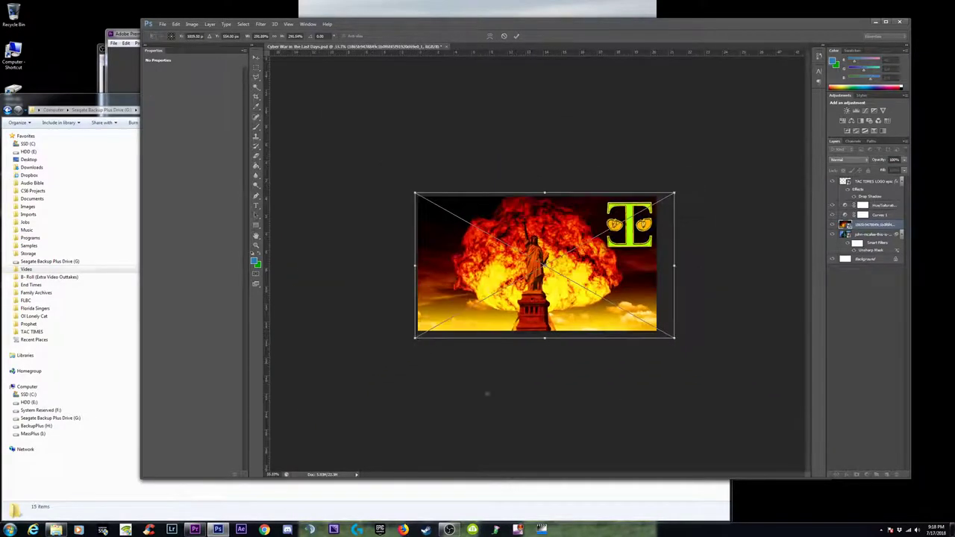
left_click_drag(415, 339, 403, 343)
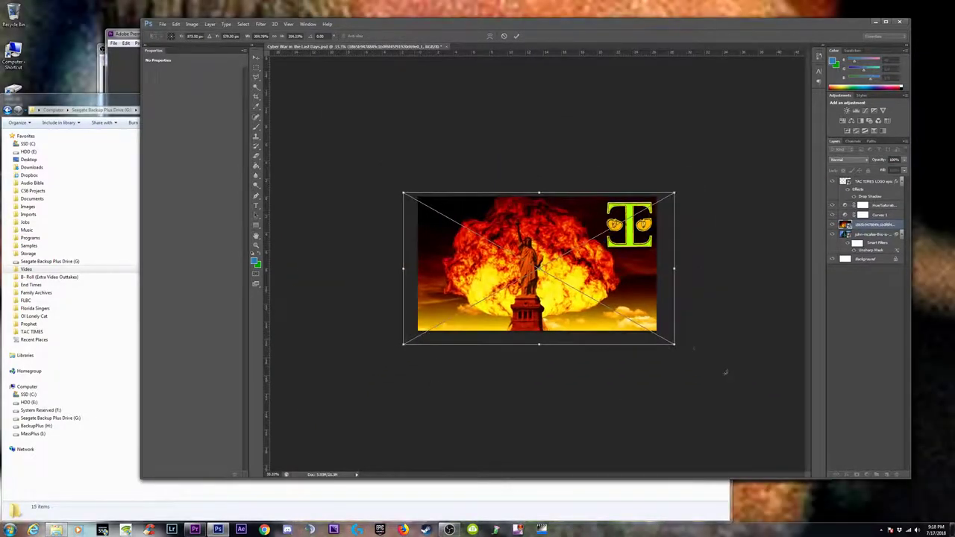
left_click_drag(674, 345, 683, 347)
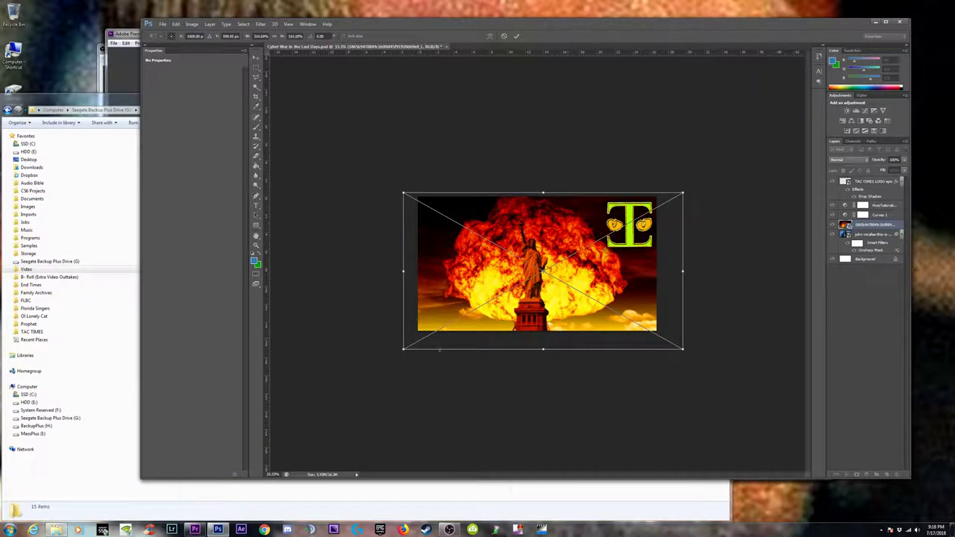
left_click_drag(402, 348, 393, 355)
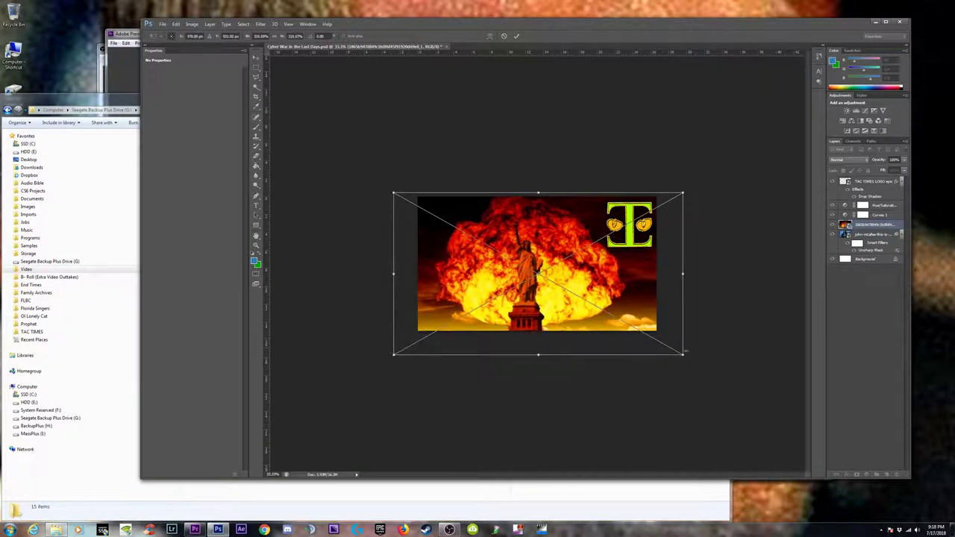
left_click_drag(684, 356, 694, 362)
left_click_drag(649, 306, 647, 290)
key("Return")
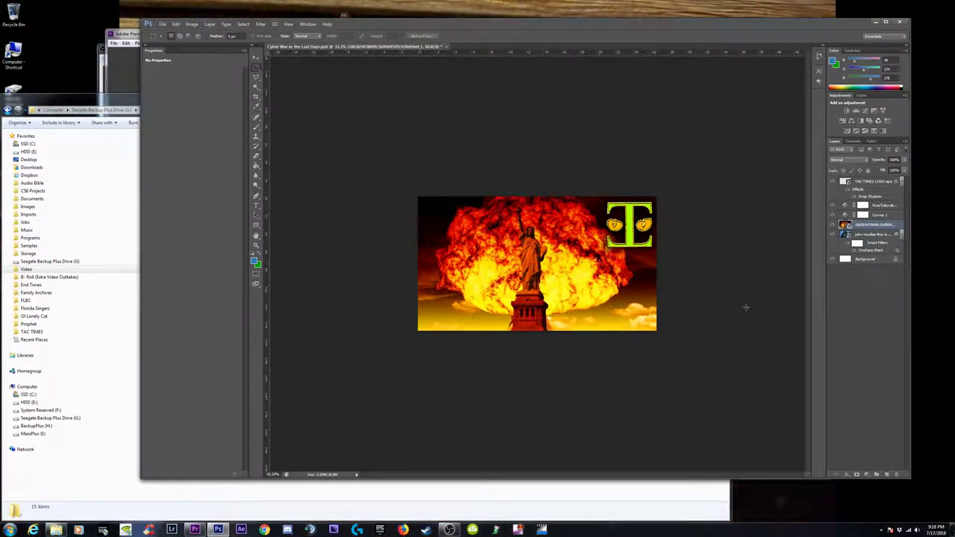
- Nudge the statue explosion layer with the Move tool to settle its position
key("v")
left_click_drag(589, 275, 588, 265)
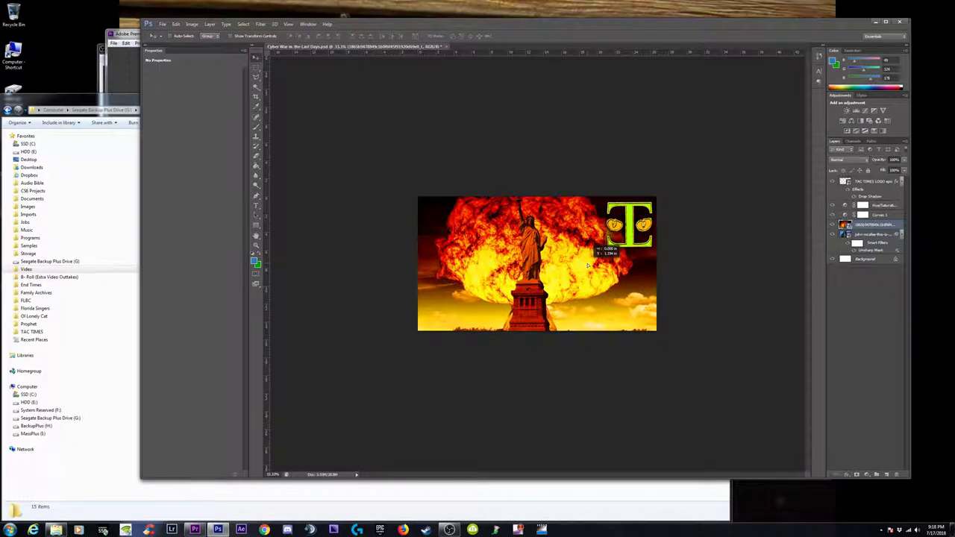
left_click_drag(588, 265, 590, 273)
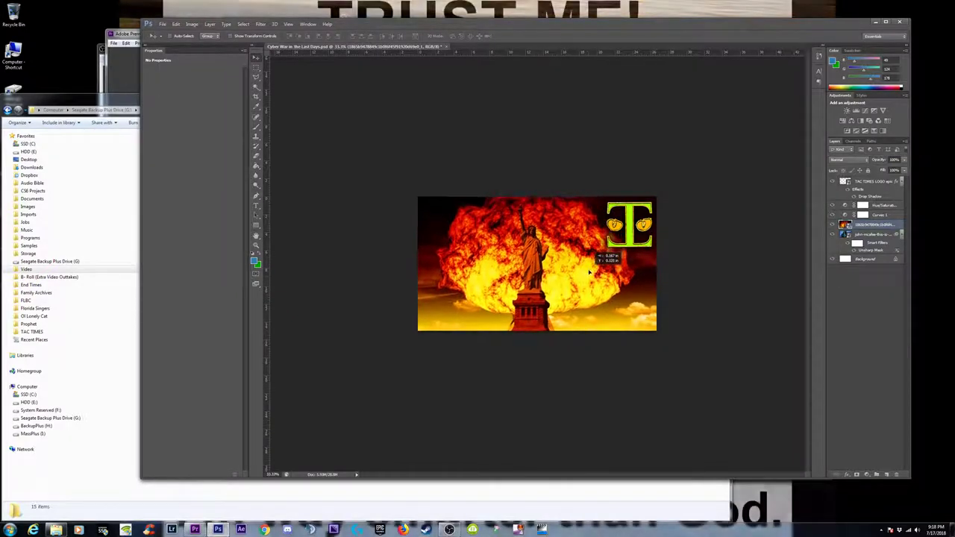
left_click_drag(589, 273, 592, 275)
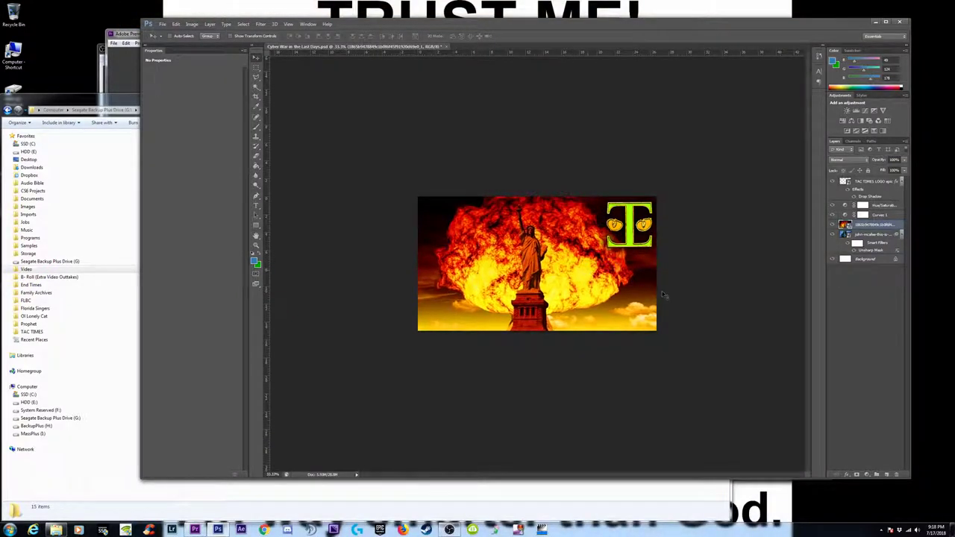
- Apply an Unsharp Mask with a 5.3-pixel radius to the statue explosion layer
left_click(262, 25)
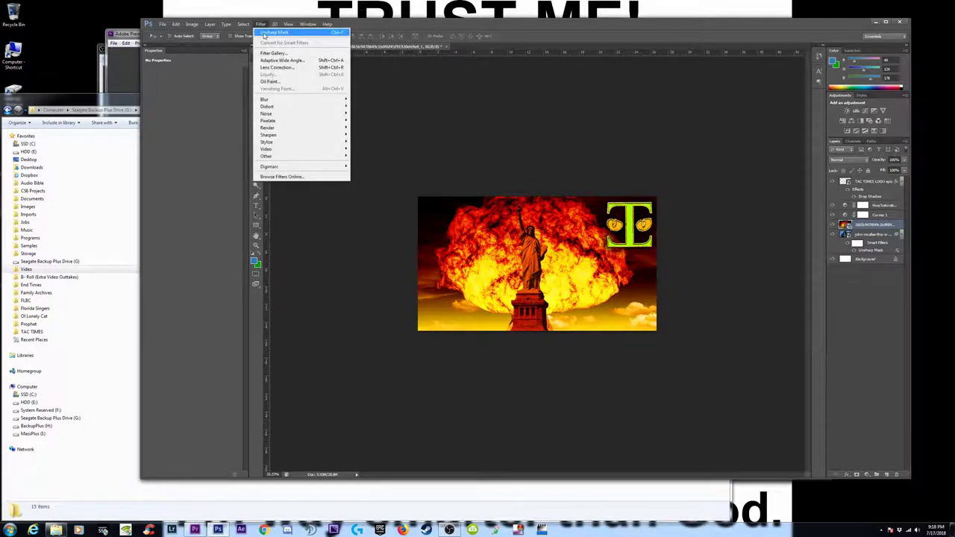
mouse_move(269, 135)
left_click(377, 161)
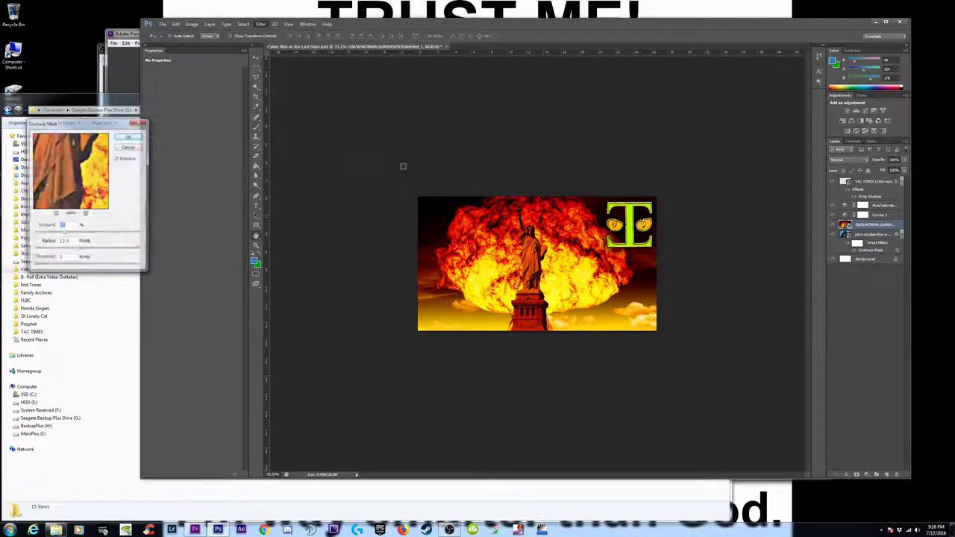
key("ctrl+plus")
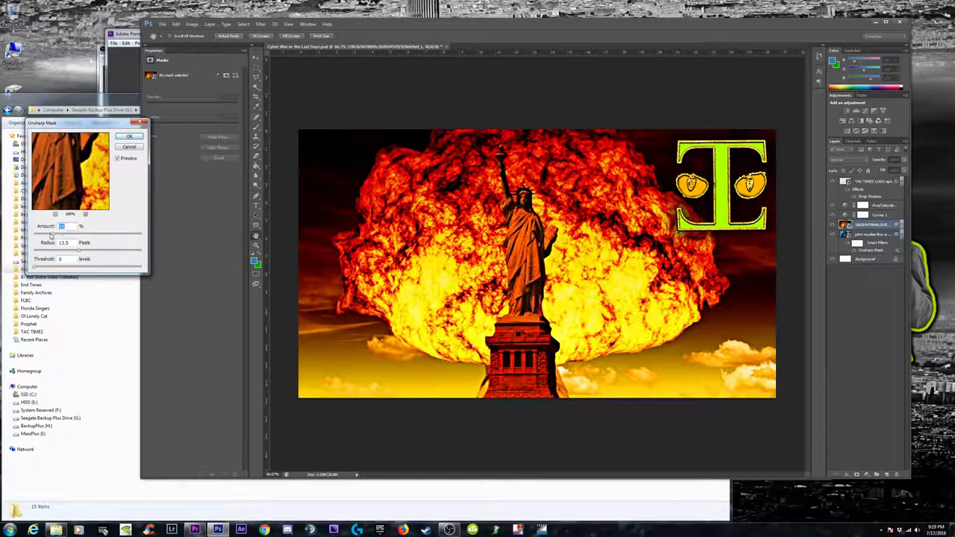
key("Tab")
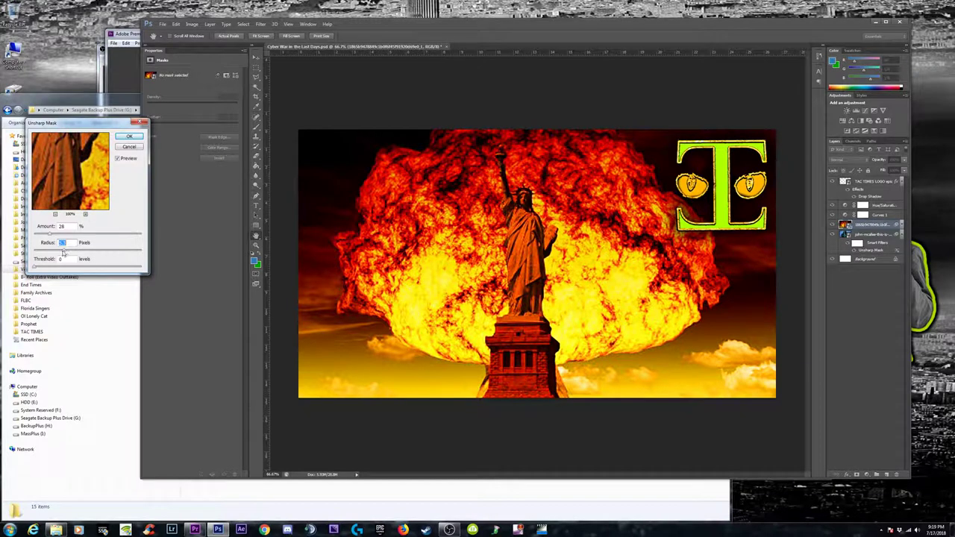
type("5.3")
left_click(131, 138)
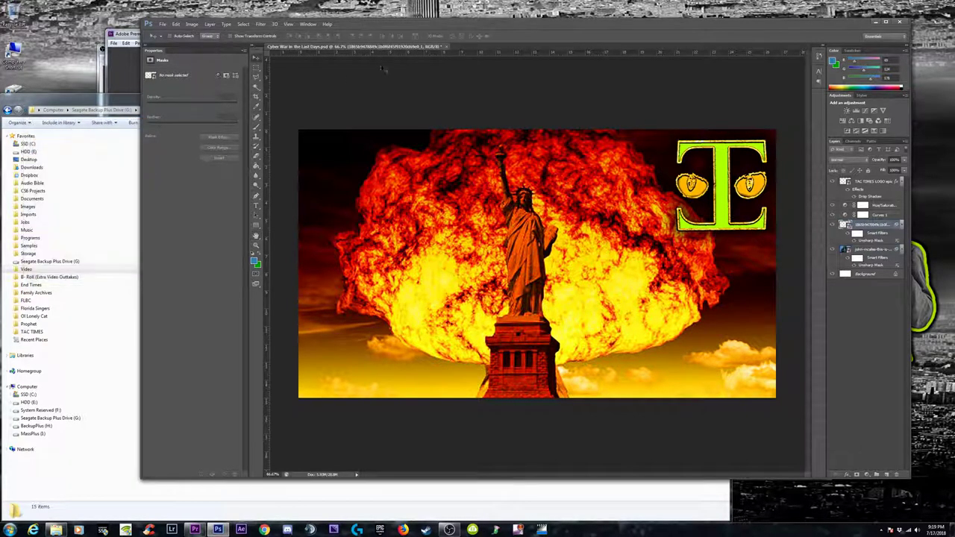
- Switch back to the Explorer window showing the Video folder
left_click(162, 24)
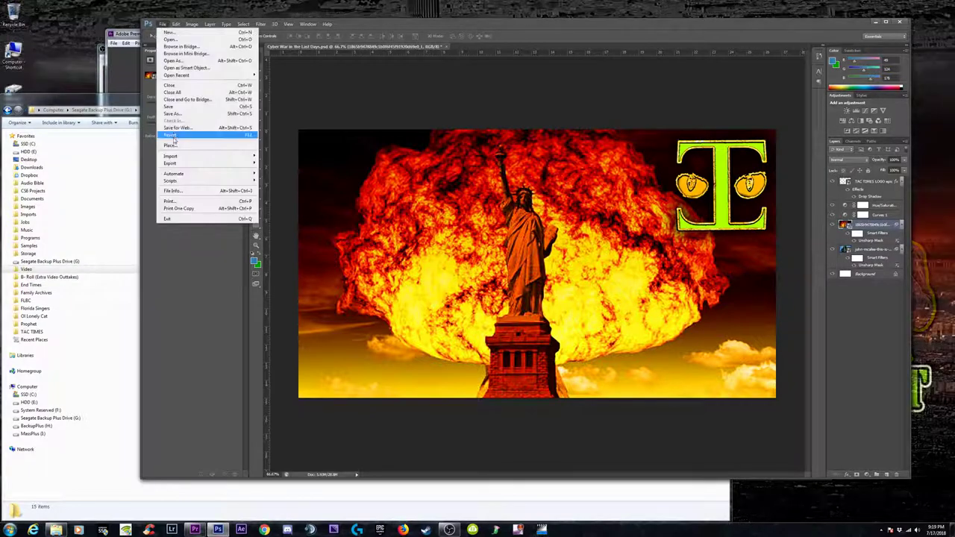
left_click(174, 145)
left_click(116, 101)
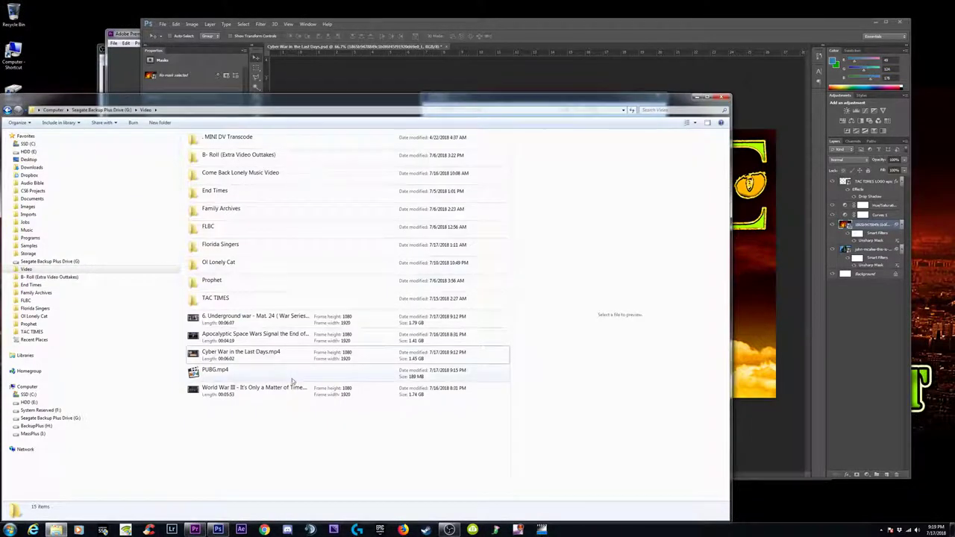
- Copy the World War III video's file name in Explorer, then open Photoshop's Save As dialog
left_click(235, 339)
left_click(235, 355)
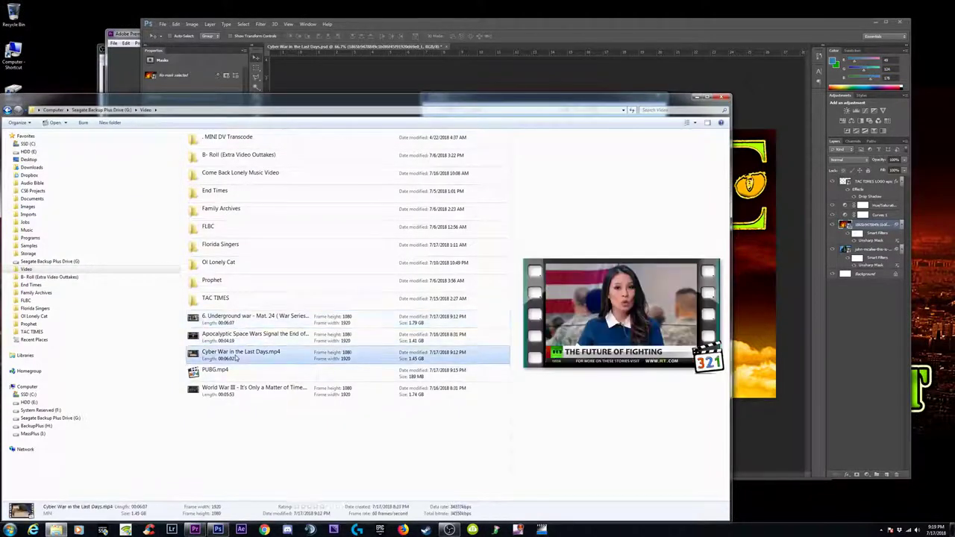
left_click(230, 371)
left_click(229, 391)
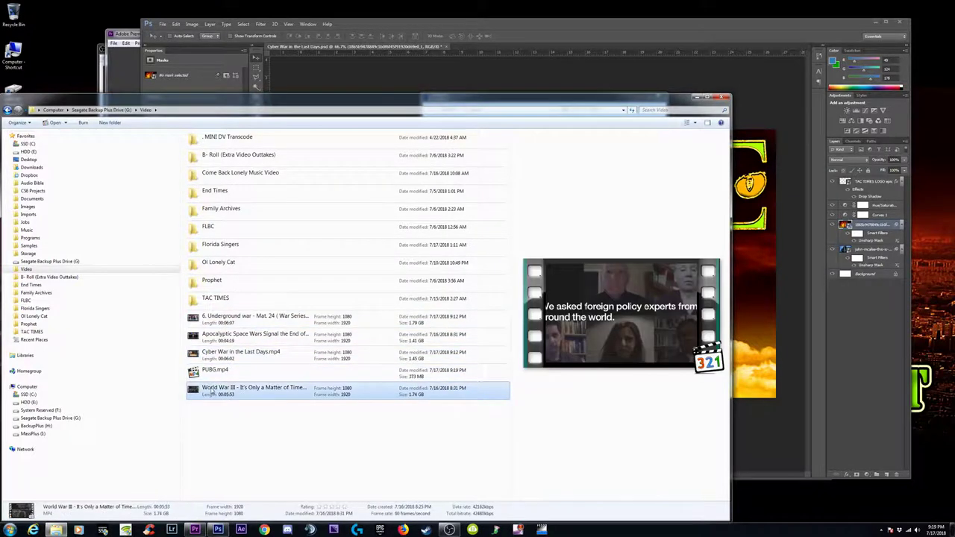
left_click(212, 391)
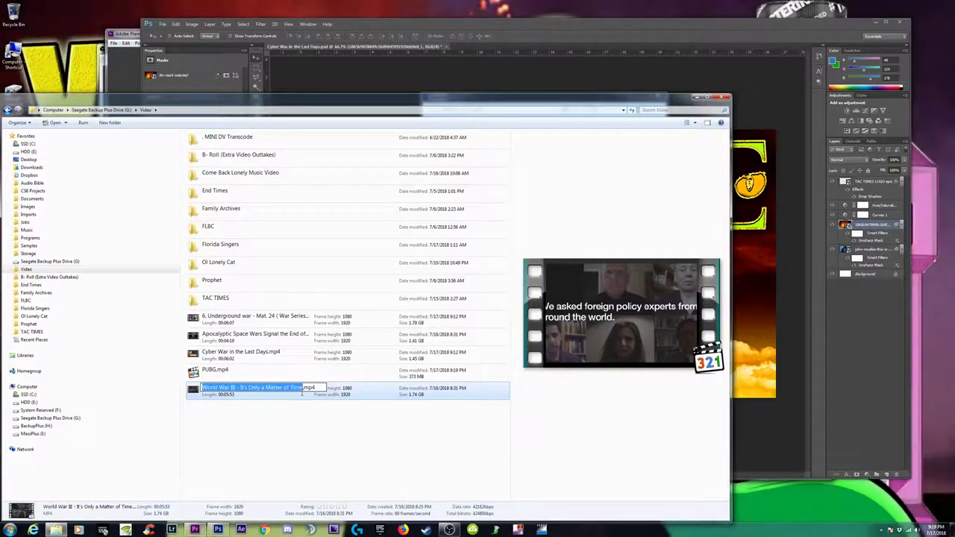
left_click(532, 21)
key("ctrl+shift+s")
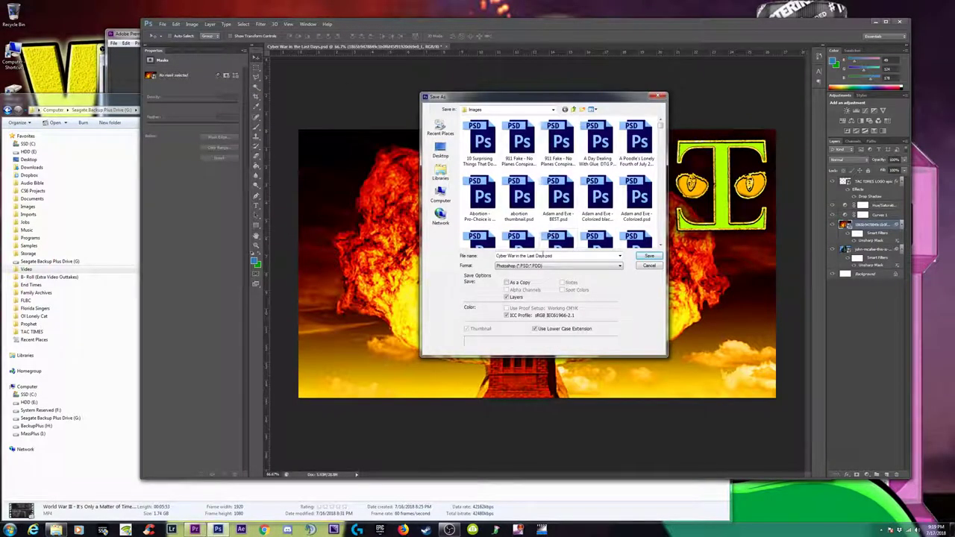
- Save the thumbnail as 'World War III - It's Only a Matter of Time.psd' using the pasted title
type("World War III - It's Only a Matter of Time")
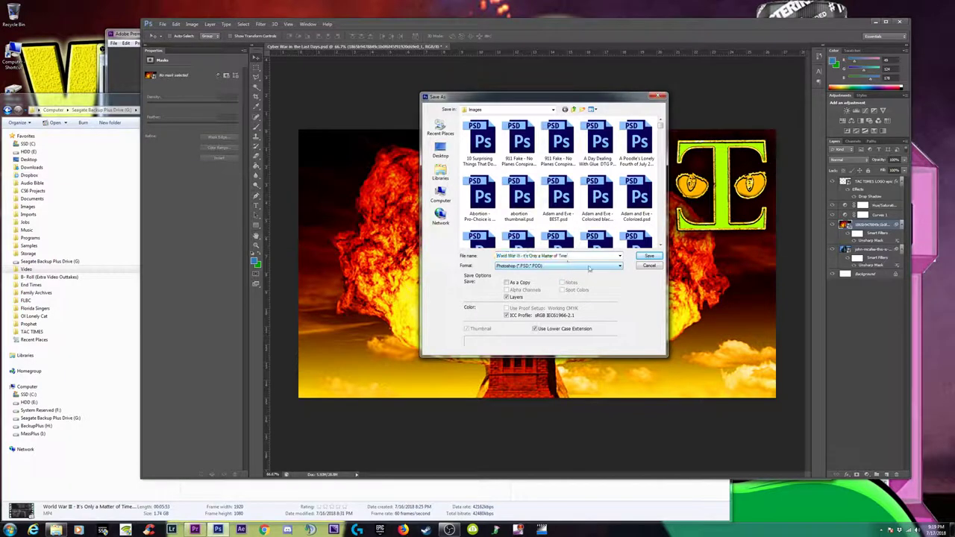
left_click(650, 257)
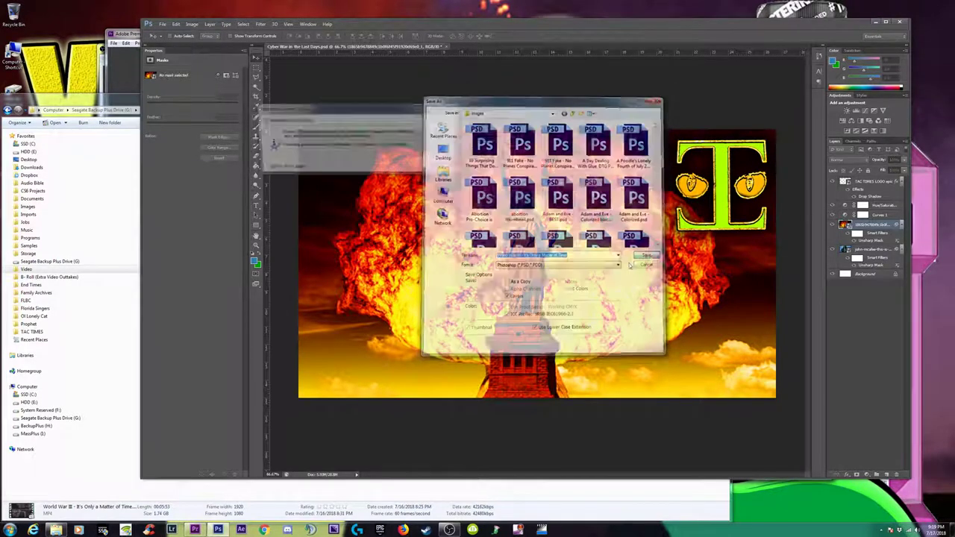
left_click(442, 123)
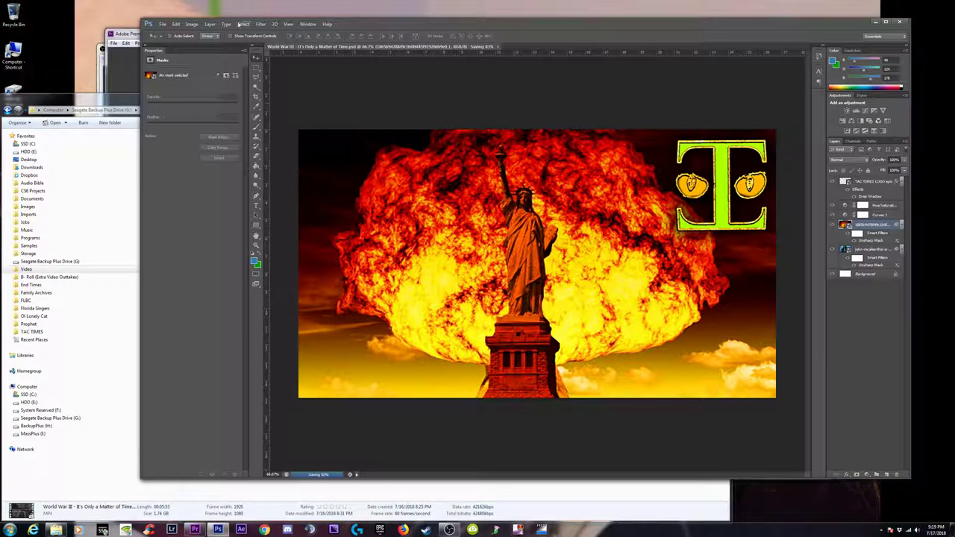
- Save a Maximum-quality JPEG copy named 'World War III - It's Only a Matter of Time.jpg'
left_click(161, 24)
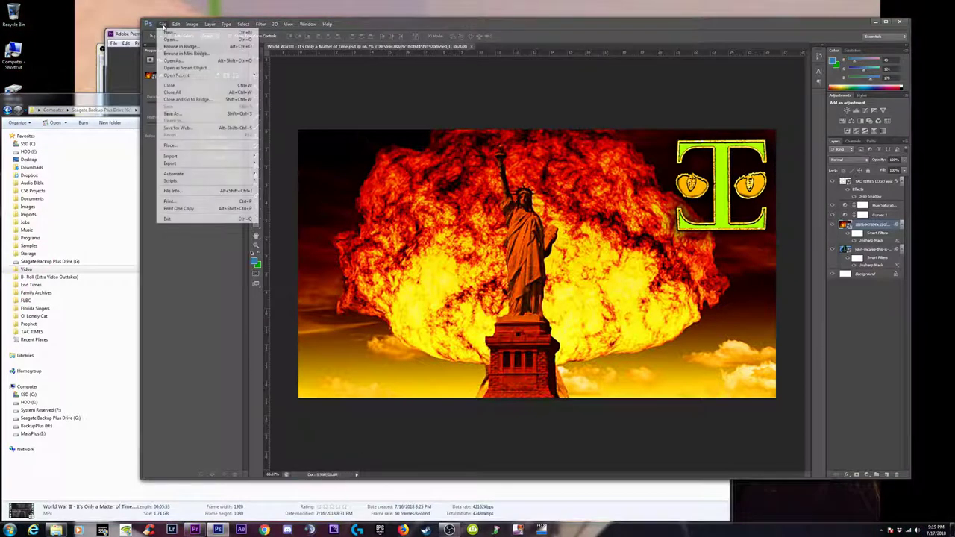
left_click(179, 112)
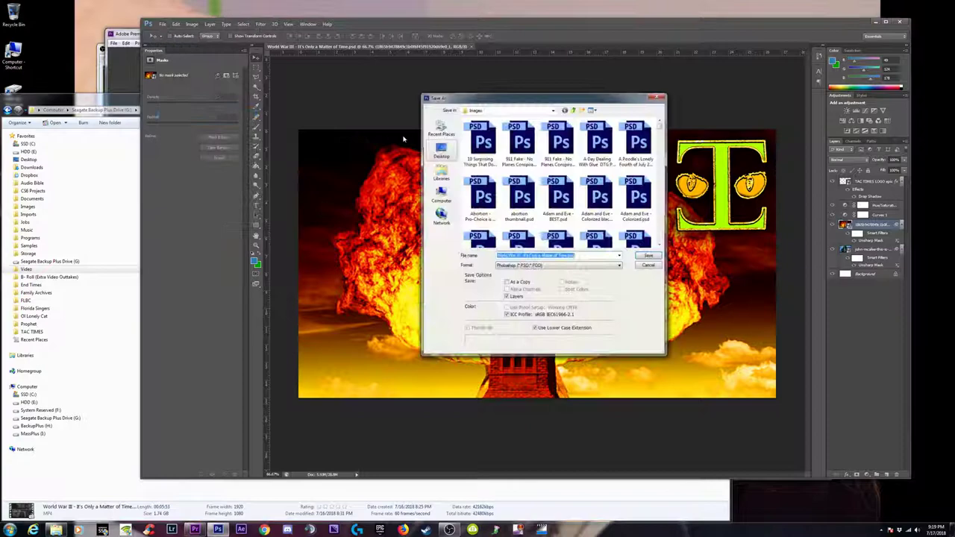
left_click(559, 265)
left_click(531, 317)
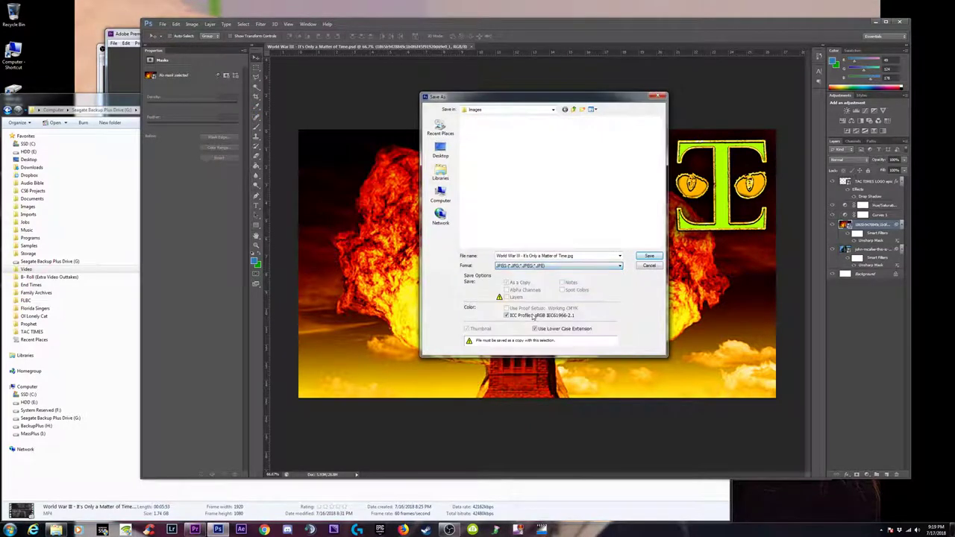
left_click(649, 257)
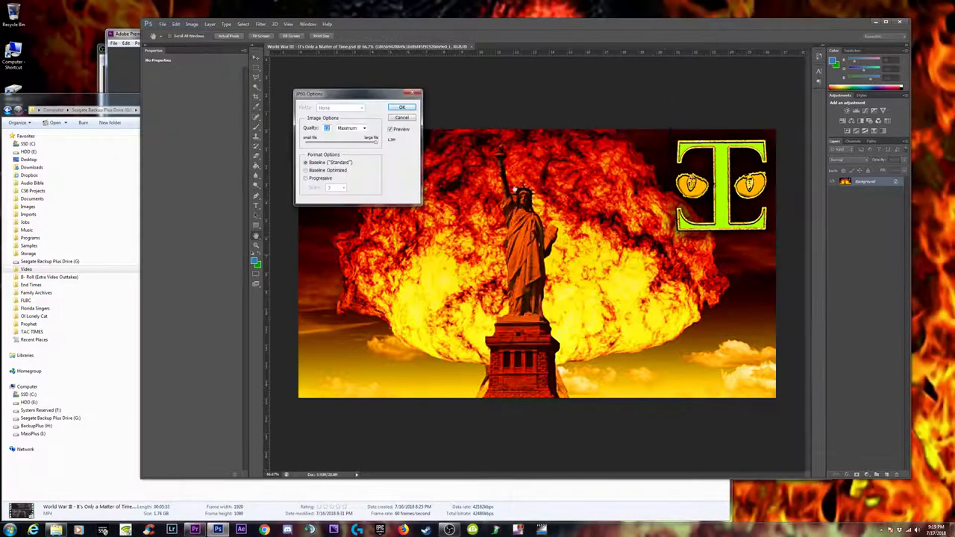
left_click(403, 107)
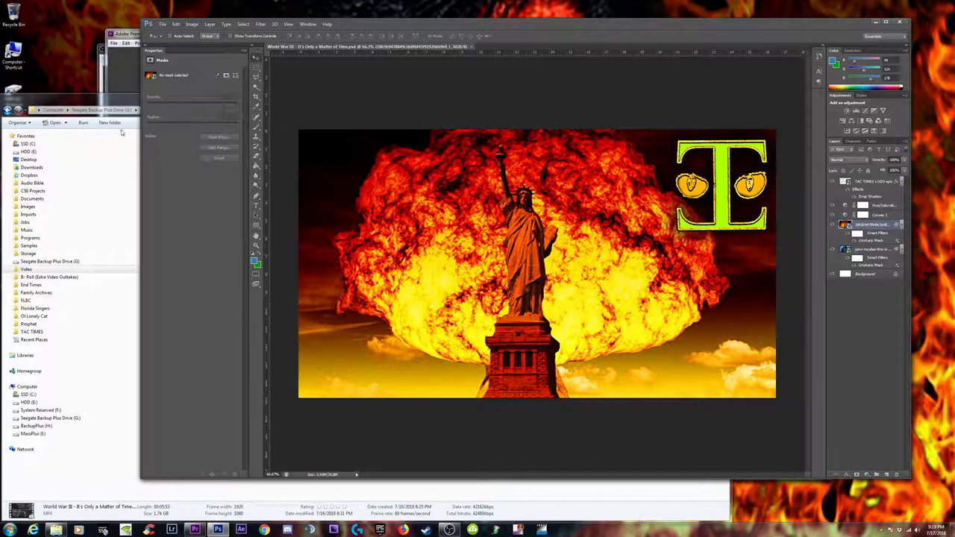
left_click_drag(75, 110, 144, 103)
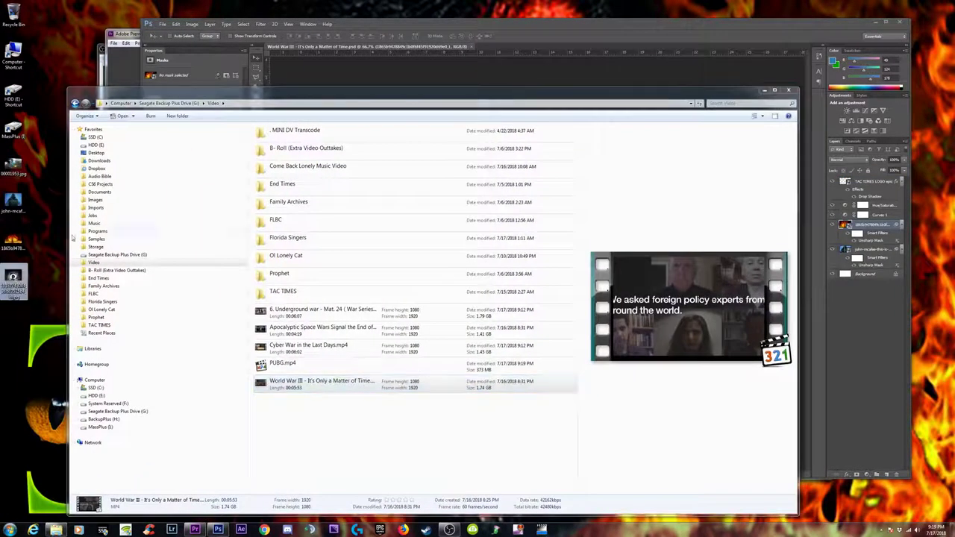
- Stretch the placed tunnel photo with Free Transform to cover the whole canvas and commit it
left_click(403, 27)
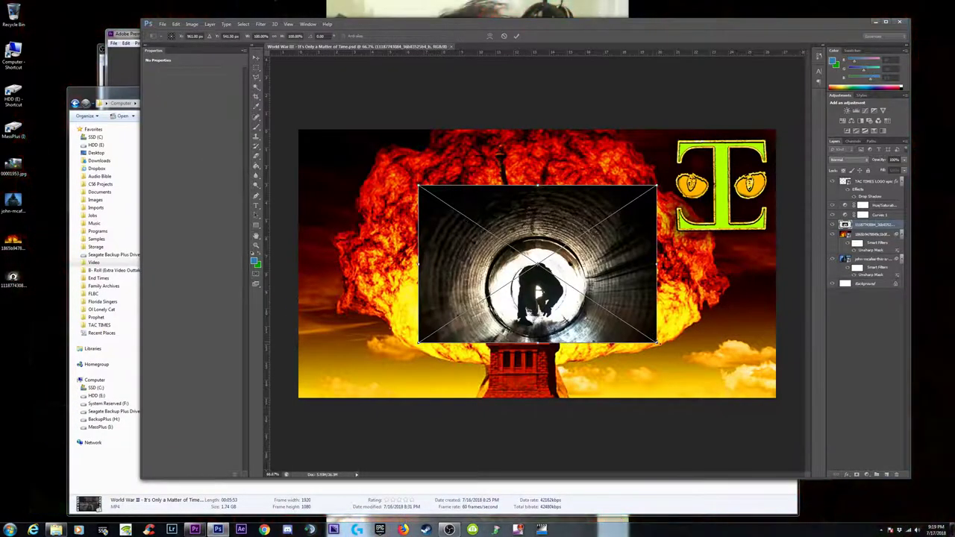
left_click_drag(658, 331, 780, 405)
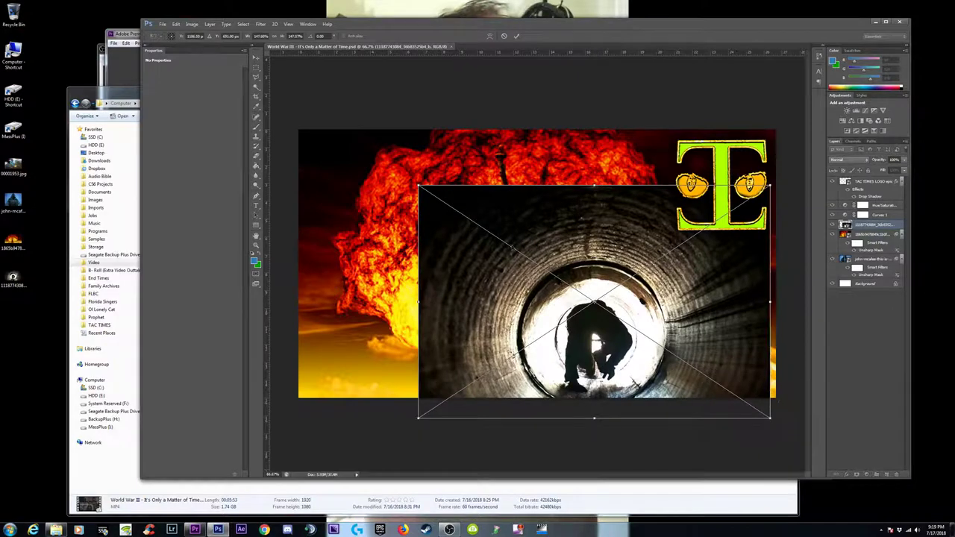
left_click_drag(423, 191, 279, 112)
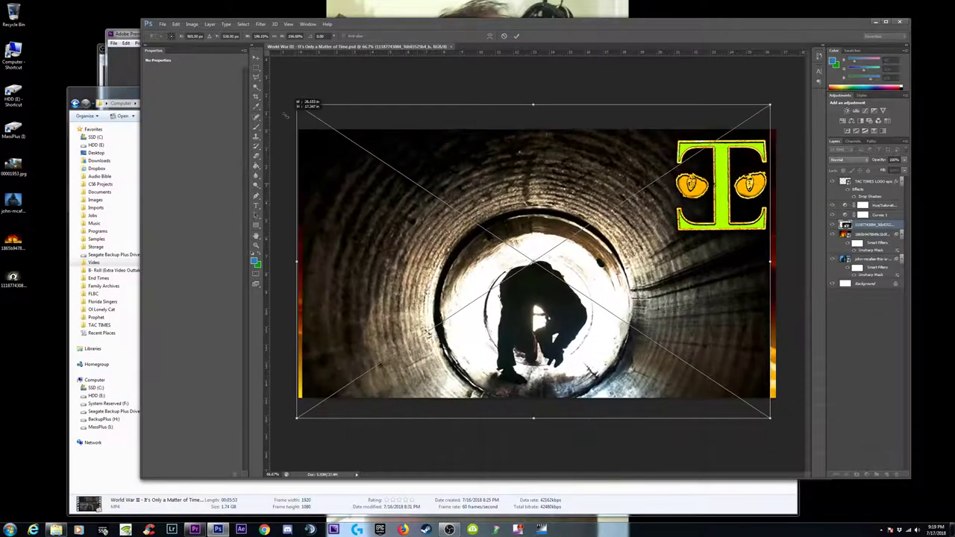
left_click_drag(614, 256, 619, 234)
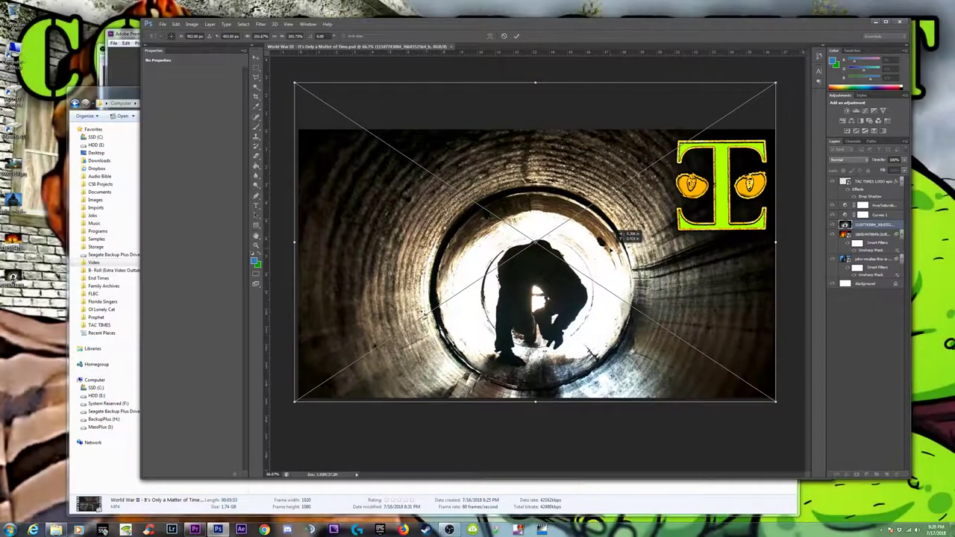
left_click_drag(619, 233, 619, 237)
key("Return")
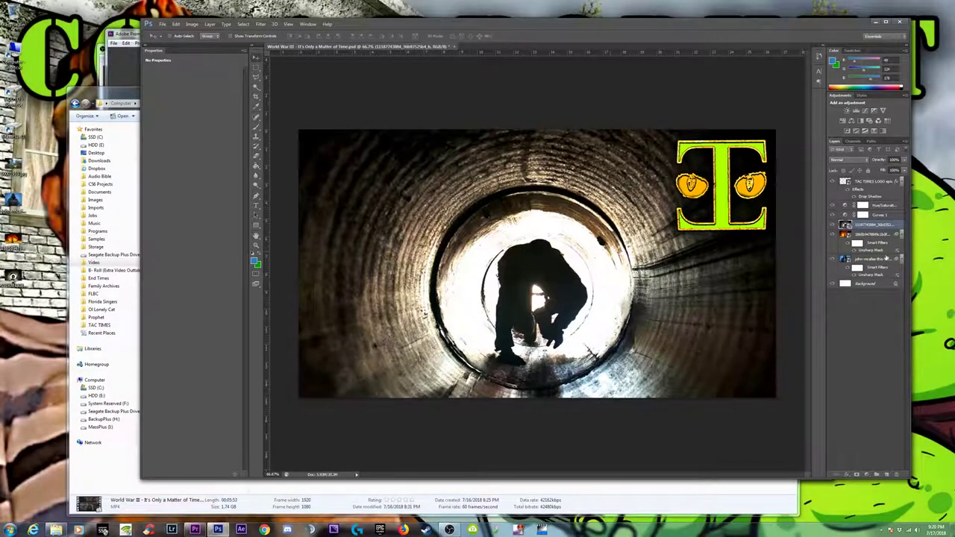
- Apply Unsharp Mask to the tunnel layer at Amount 20% and Radius 5.3 px
left_click(261, 24)
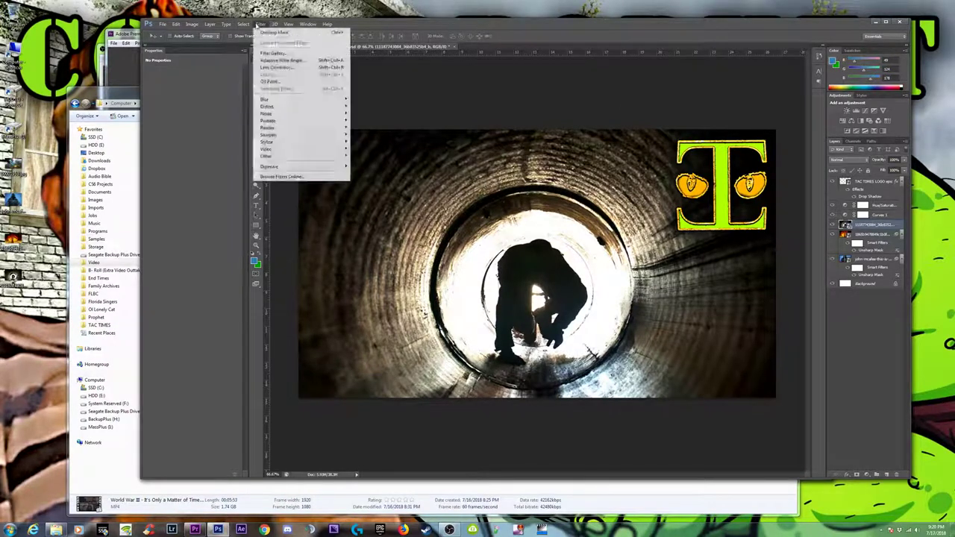
left_click(273, 33)
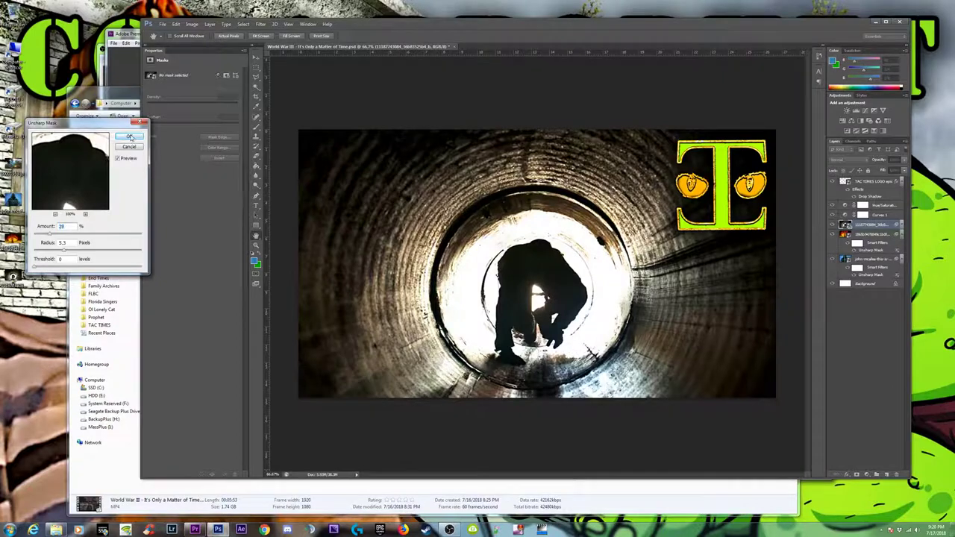
left_click(128, 137)
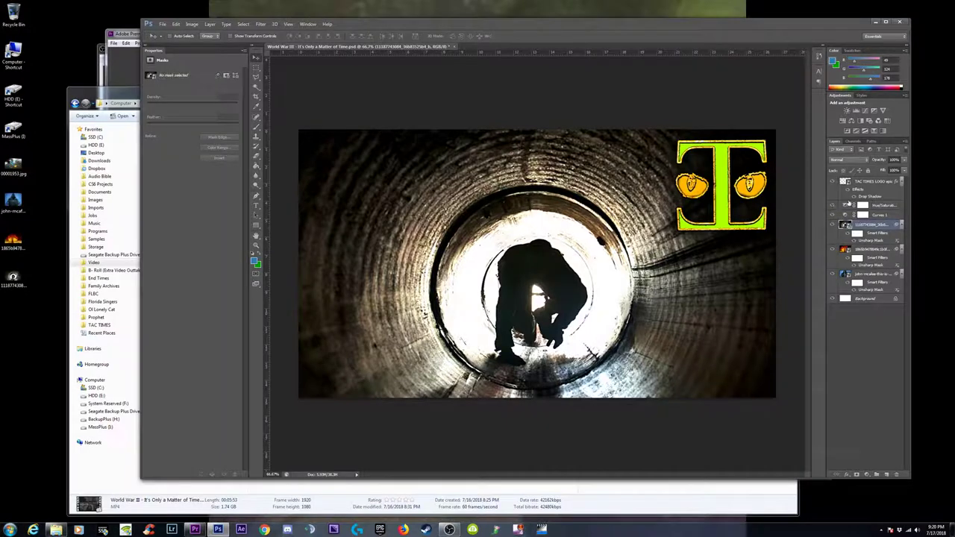
- With the tunnel layer selected, zoom out, start File > Save As, and bring the Video folder forward
left_click(870, 183)
left_click(868, 224)
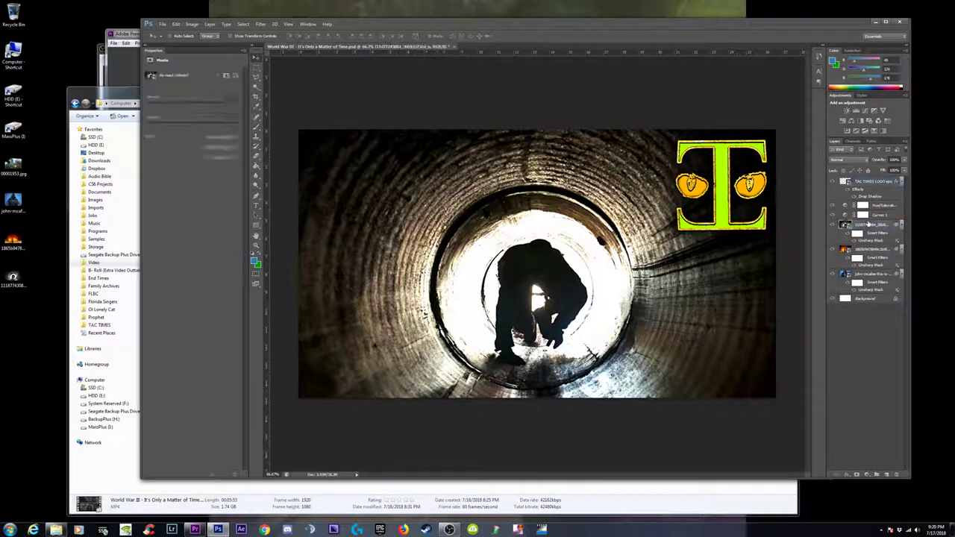
key("ctrl+minus")
key("ctrl+minus")
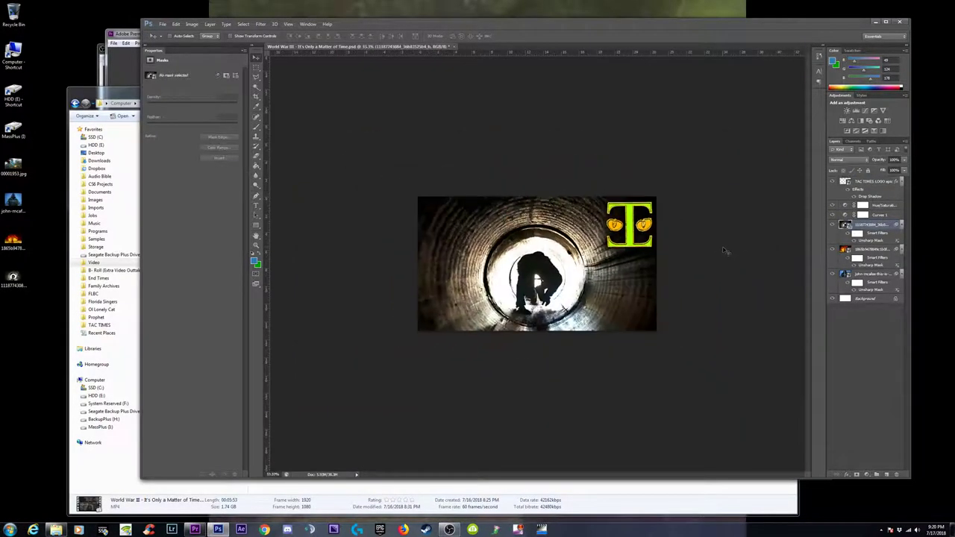
left_click(162, 24)
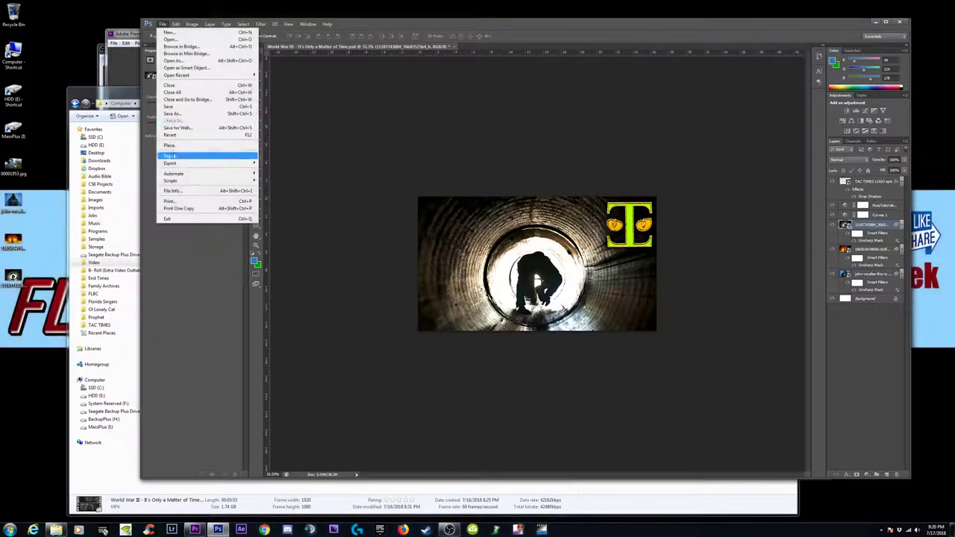
left_click(179, 117)
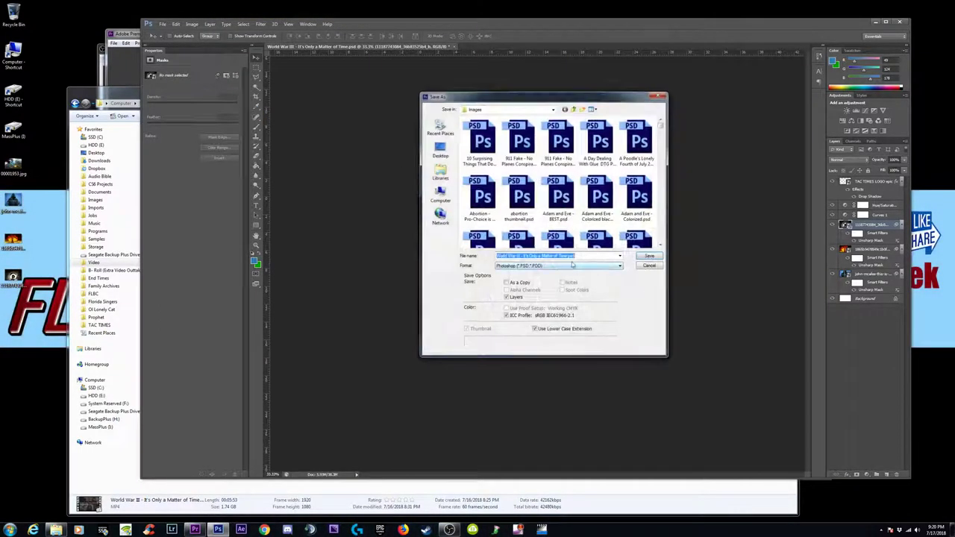
left_click(120, 105)
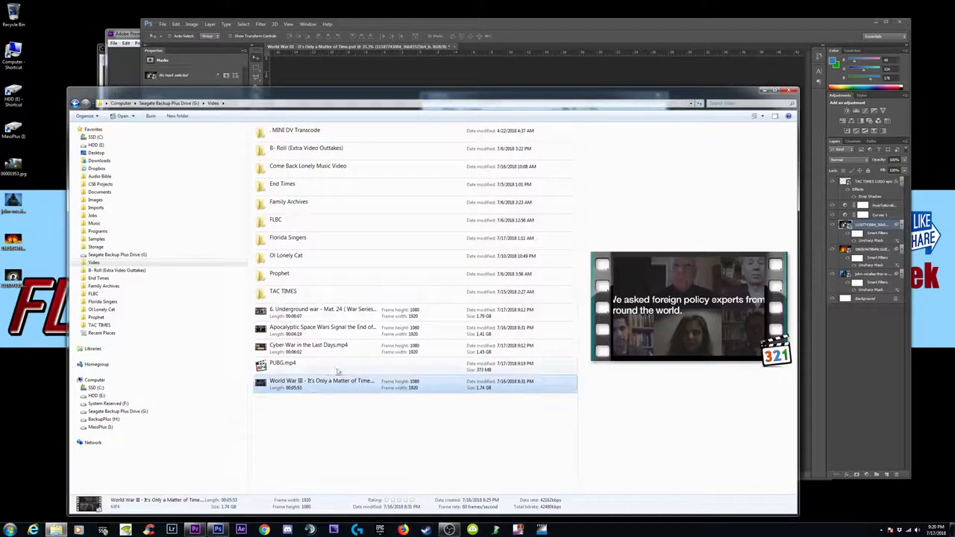
- Rename the Underground war video to 'Underground War in the Last Days', removing the '6. ' prefix
left_click(313, 312)
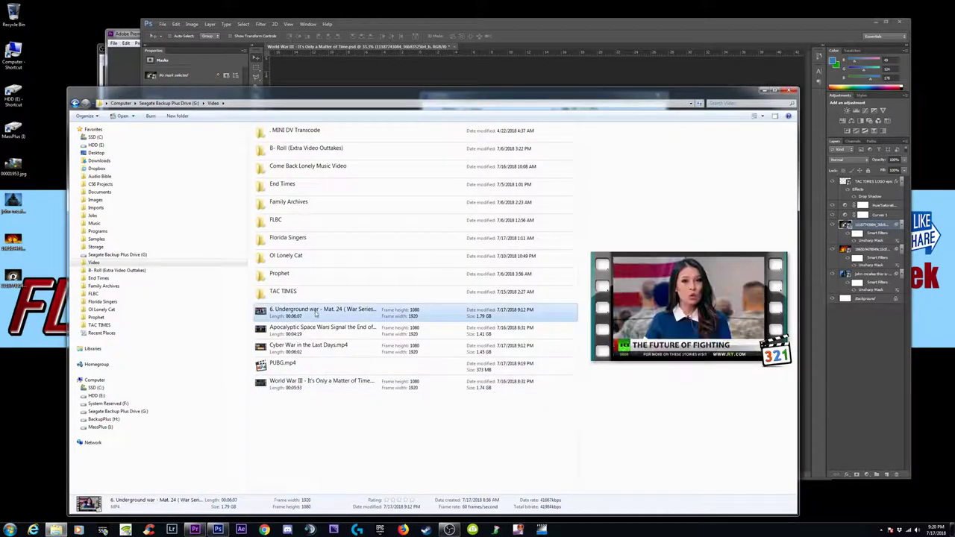
left_click(315, 314)
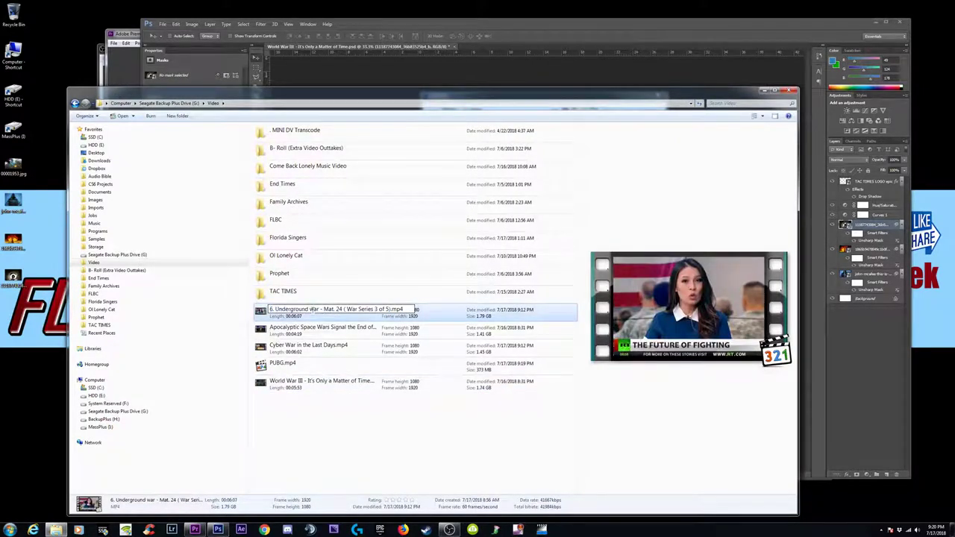
left_click_drag(310, 309, 389, 310)
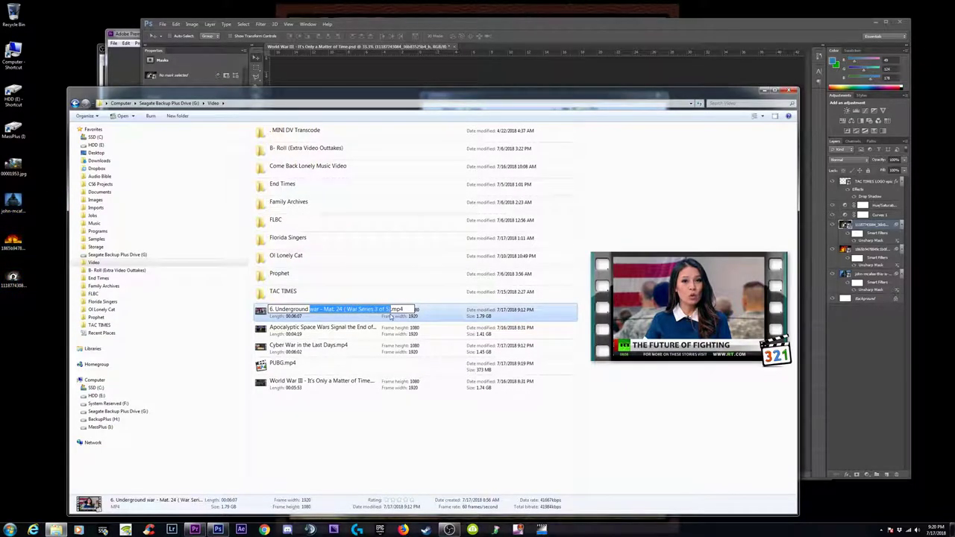
type("War in ")
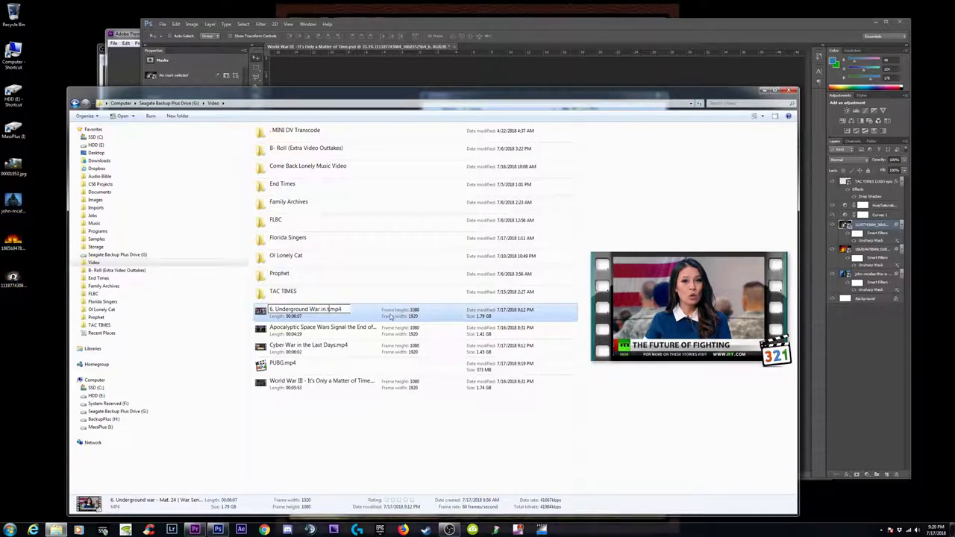
type("the Last ")
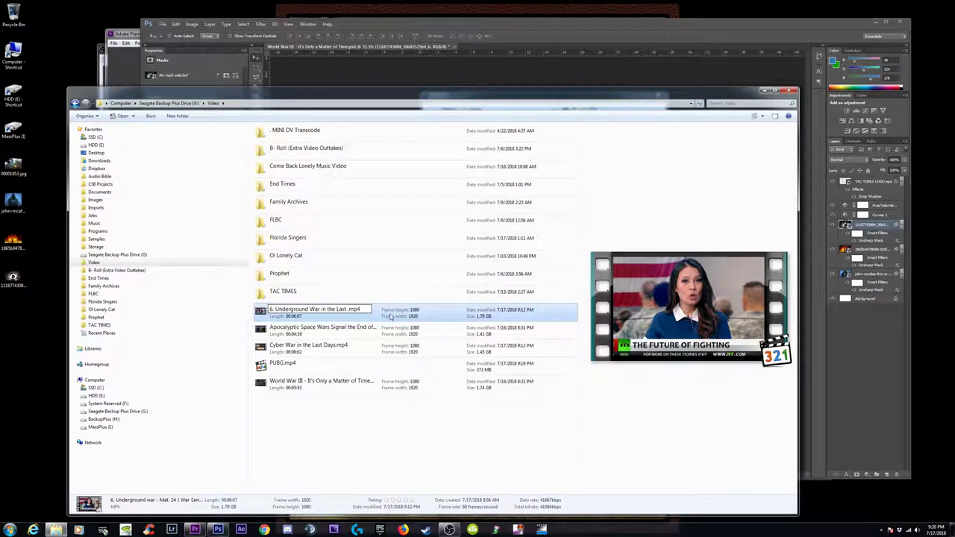
type("Days")
key("Home")
key("Delete")
key("Delete")
key("Delete")
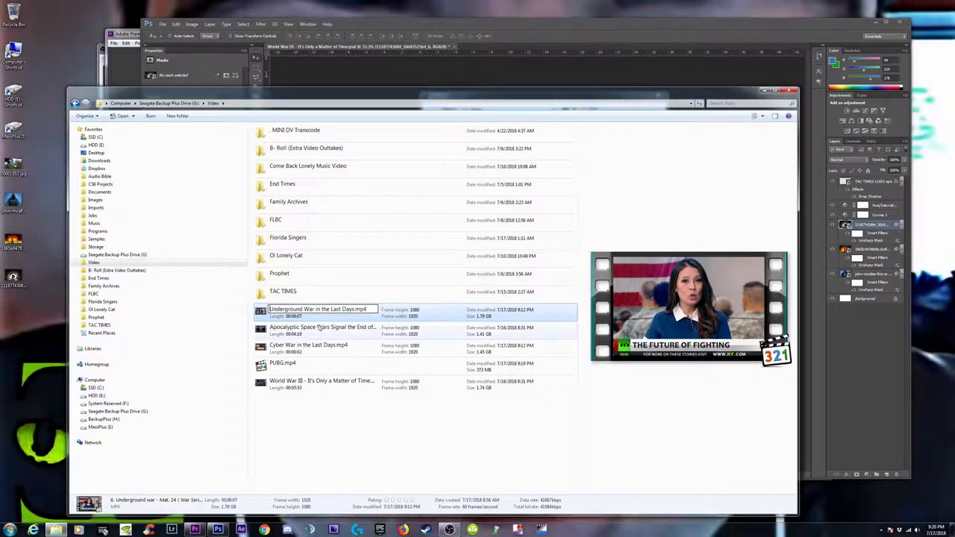
- Copy the new title, commit the rename, and reopen Photoshop's Save As dialog
left_click_drag(357, 309, 269, 309)
key("ctrl+c")
left_click(335, 428)
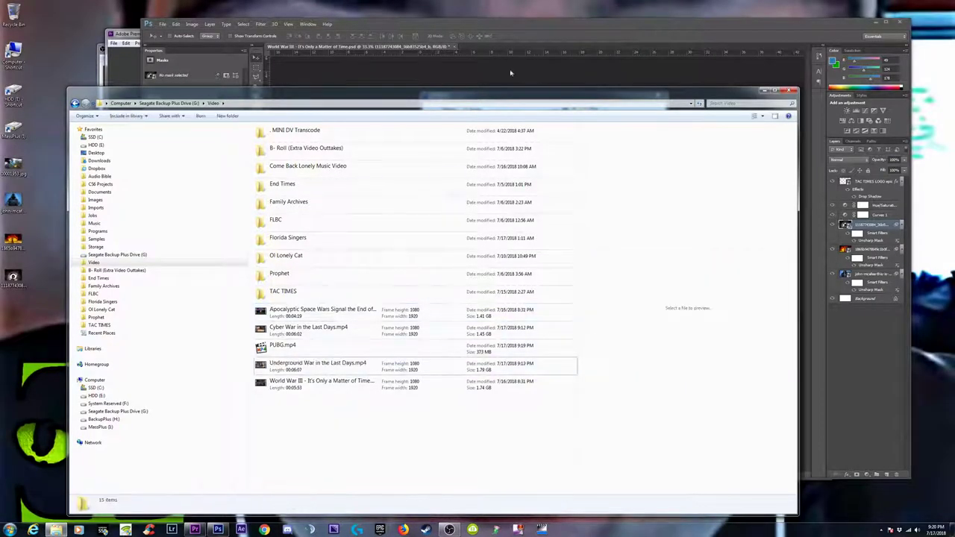
left_click(522, 36)
key("ctrl+shift+s")
- Save the tunnel thumbnail as 'Underground War in the Last Days.psd' with the pasted title, then zoom in
left_click(538, 256)
key("ctrl+a")
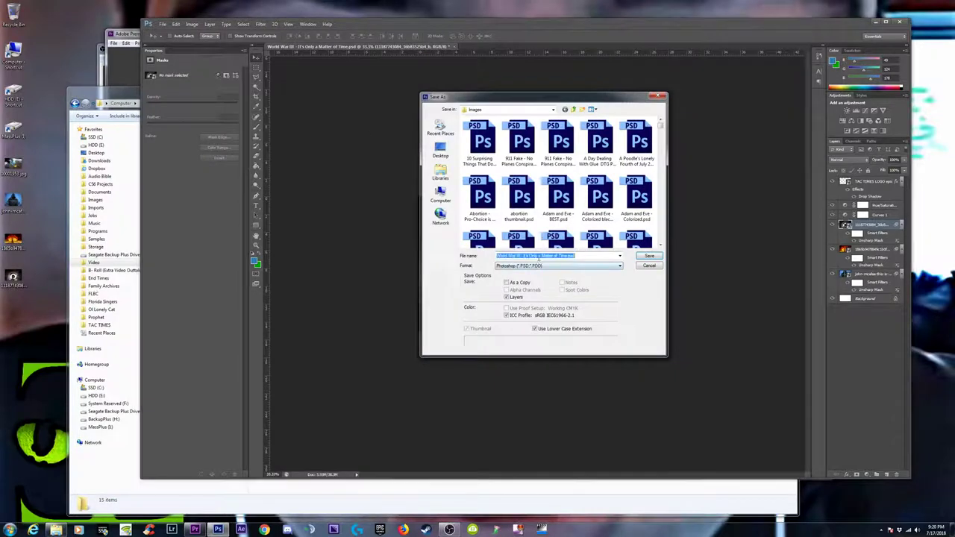
key("ctrl+v")
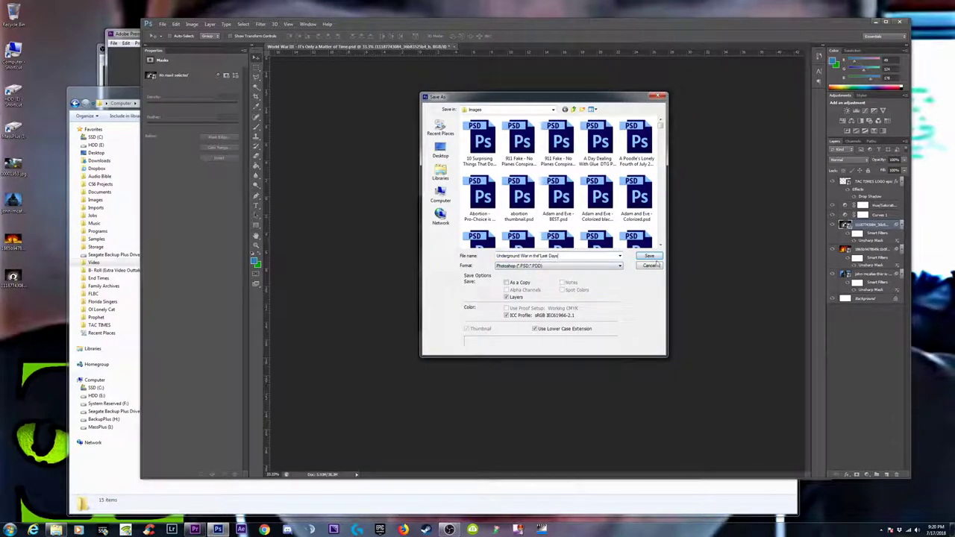
left_click(650, 257)
left_click(437, 122)
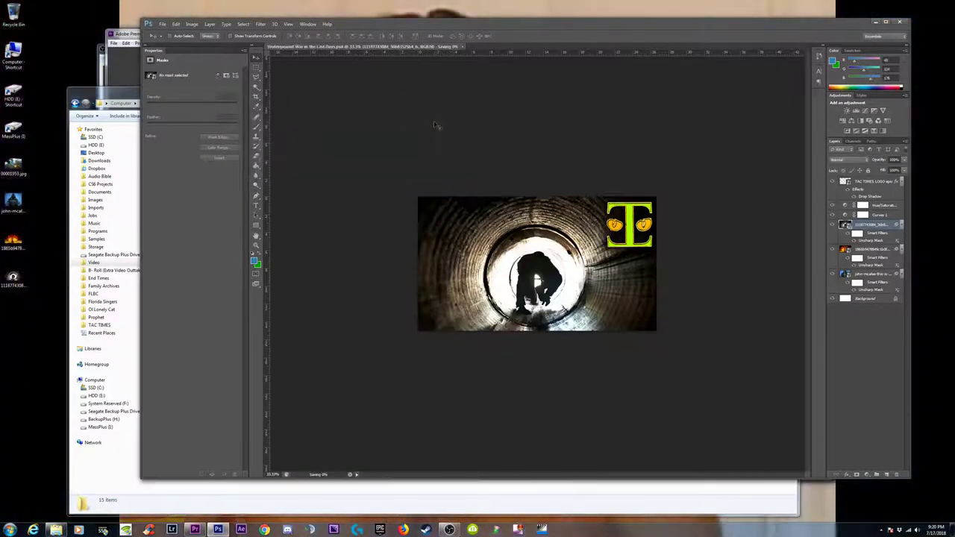
key("ctrl+plus")
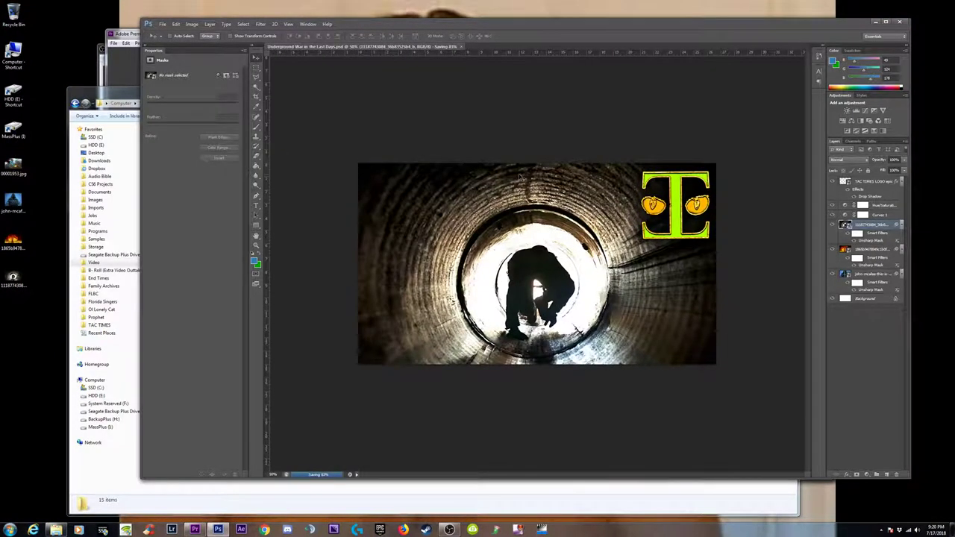
key("ctrl+plus")
left_click(162, 24)
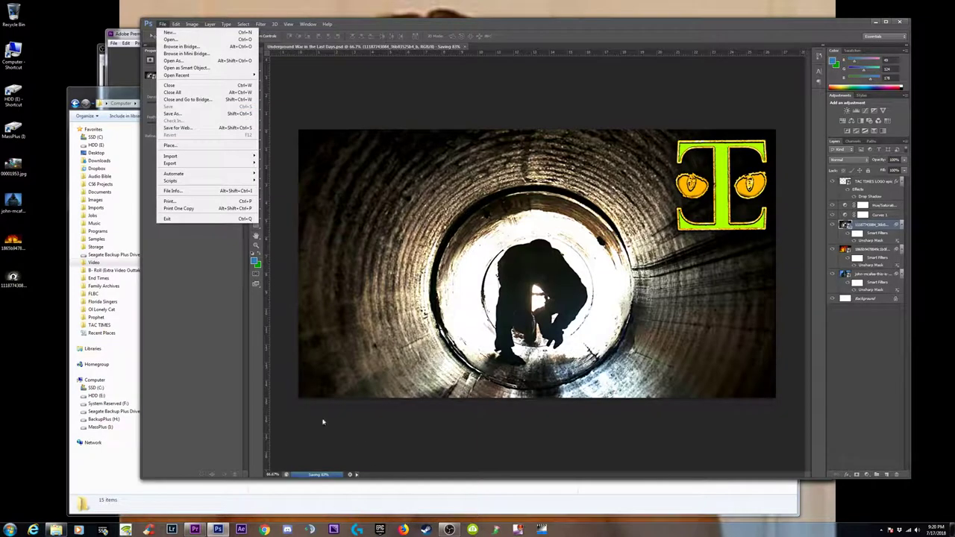
- Save 'Underground War in the Last Days.jpg' at Maximum quality, then select 00001953.jpg on the desktop
left_click(183, 114)
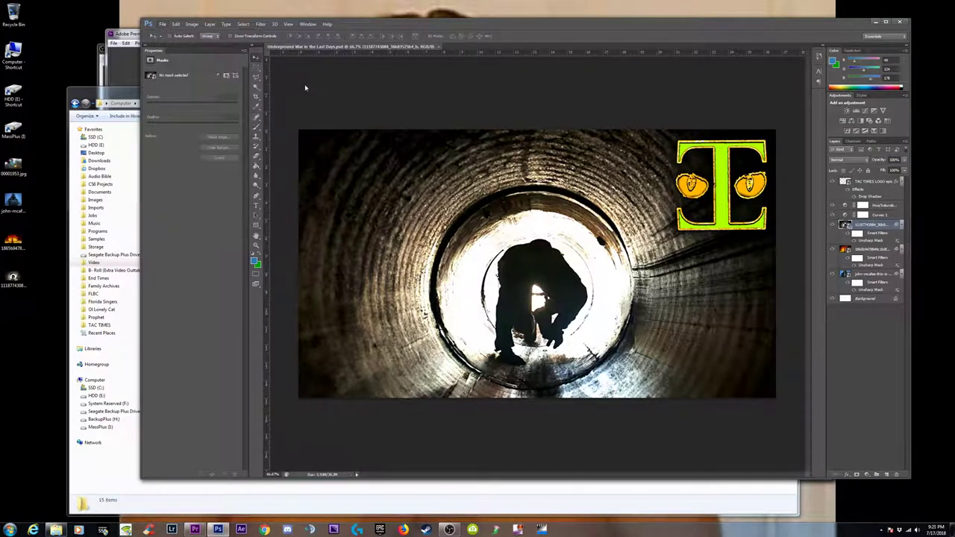
left_click(162, 24)
left_click(183, 113)
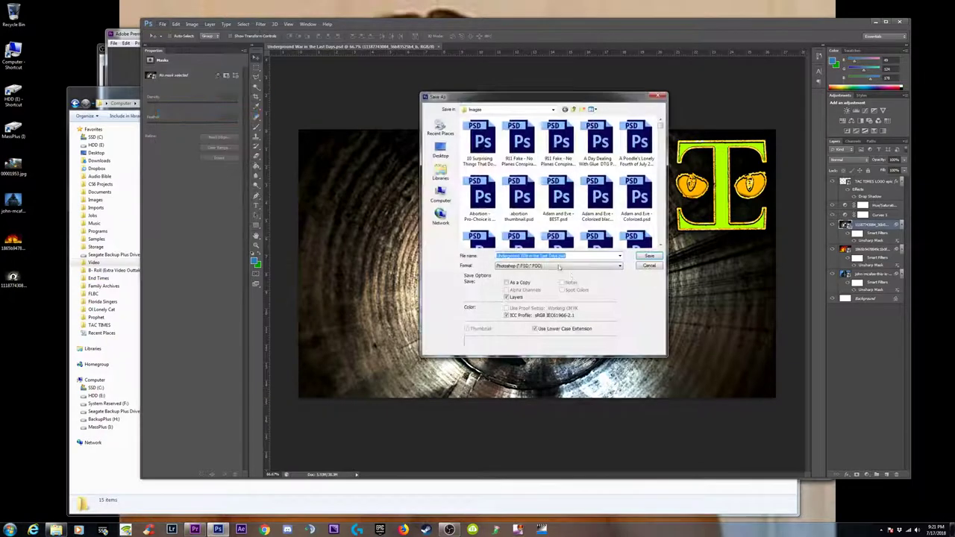
left_click(567, 266)
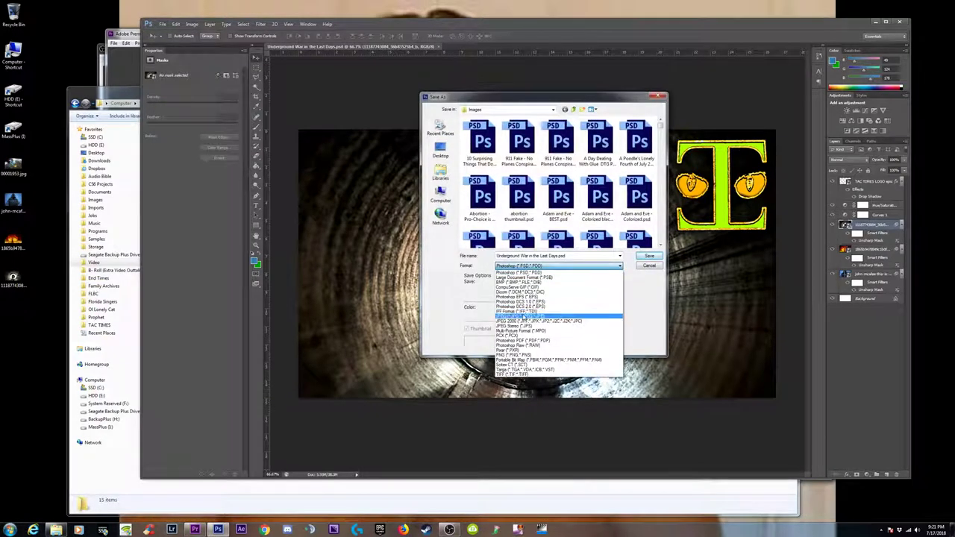
left_click(524, 317)
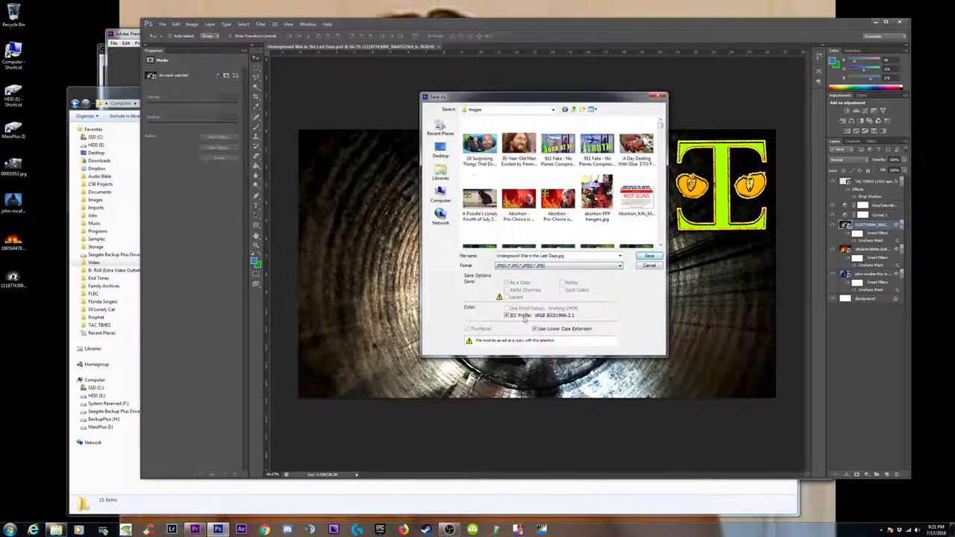
left_click(649, 257)
left_click(649, 256)
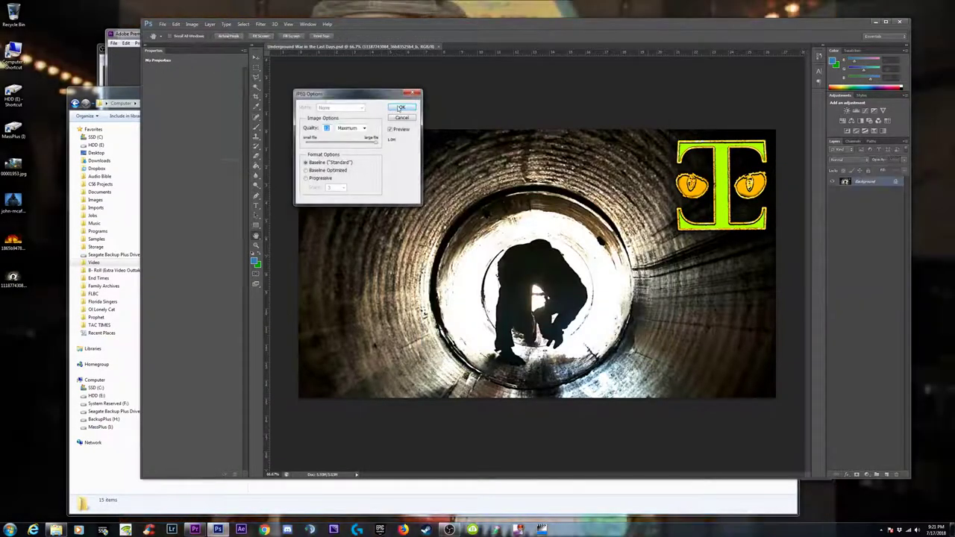
left_click(400, 109)
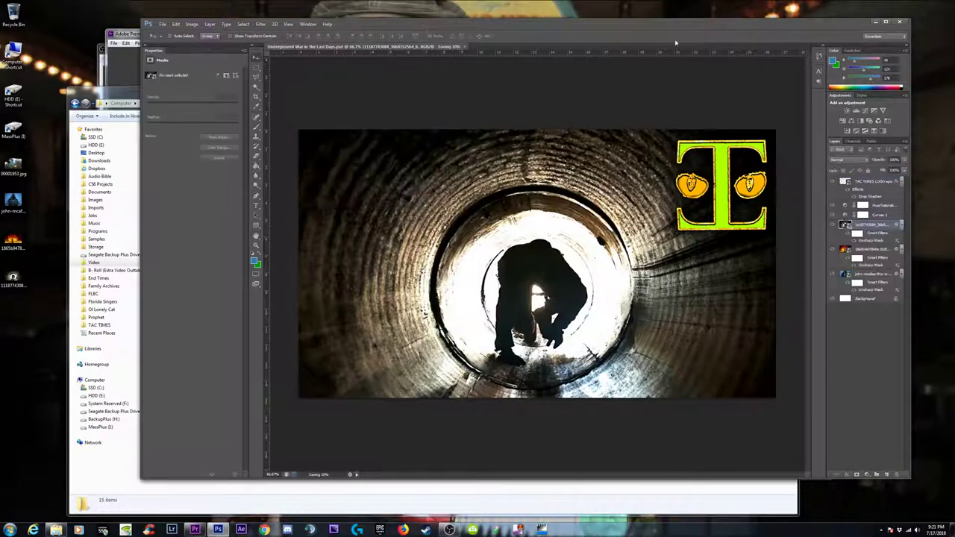
left_click(877, 22)
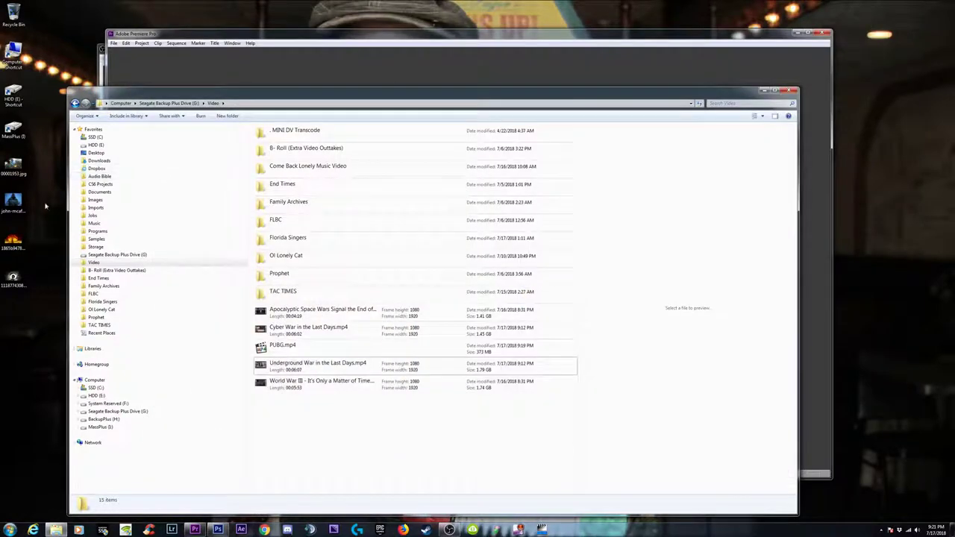
left_click(15, 165)
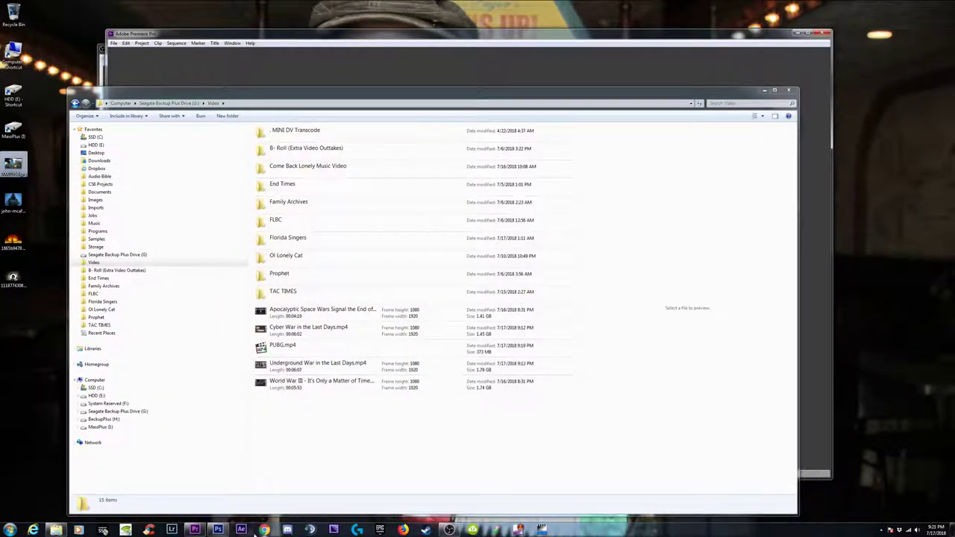
- Drag 00001953.jpg into the thumbnail and stretch the satellite image to fill the canvas
left_click(217, 530)
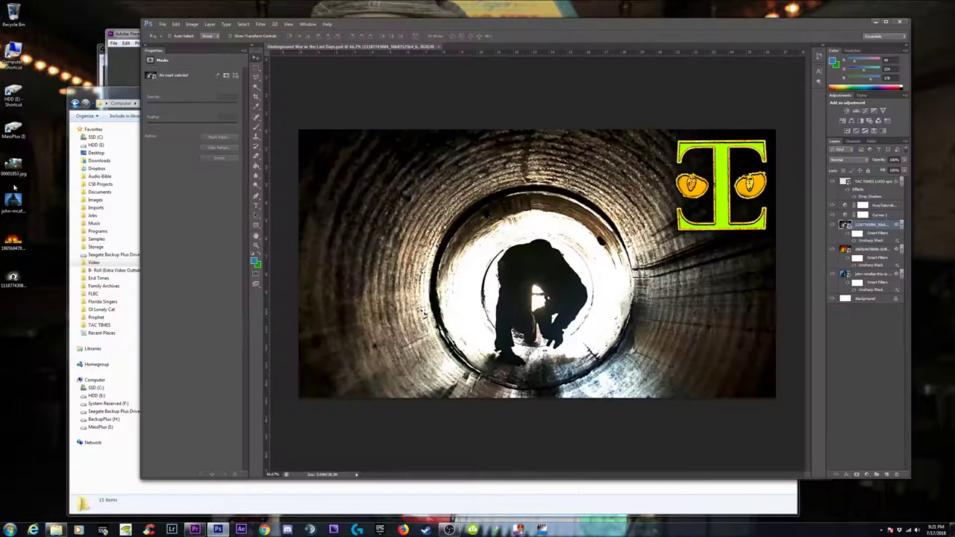
left_click_drag(217, 530, 514, 337)
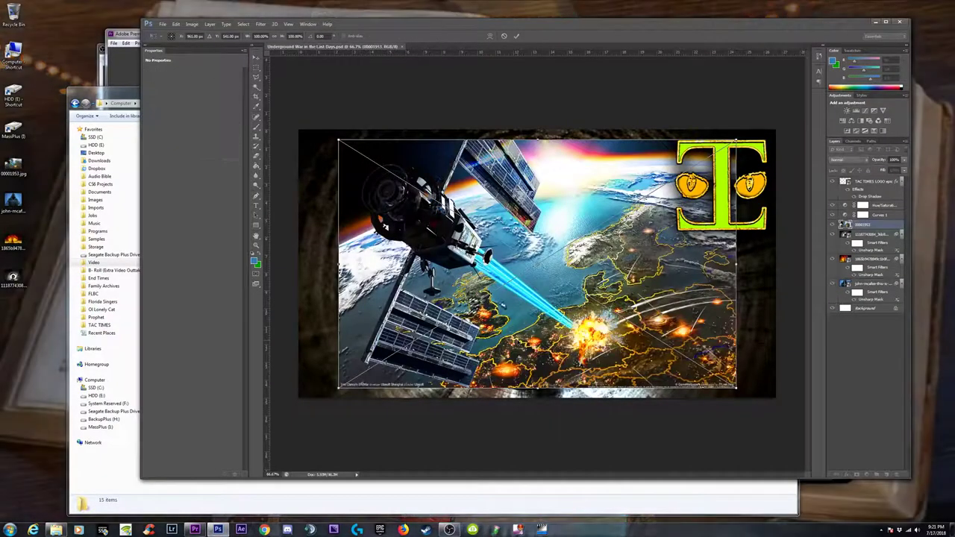
left_click_drag(738, 388, 779, 414)
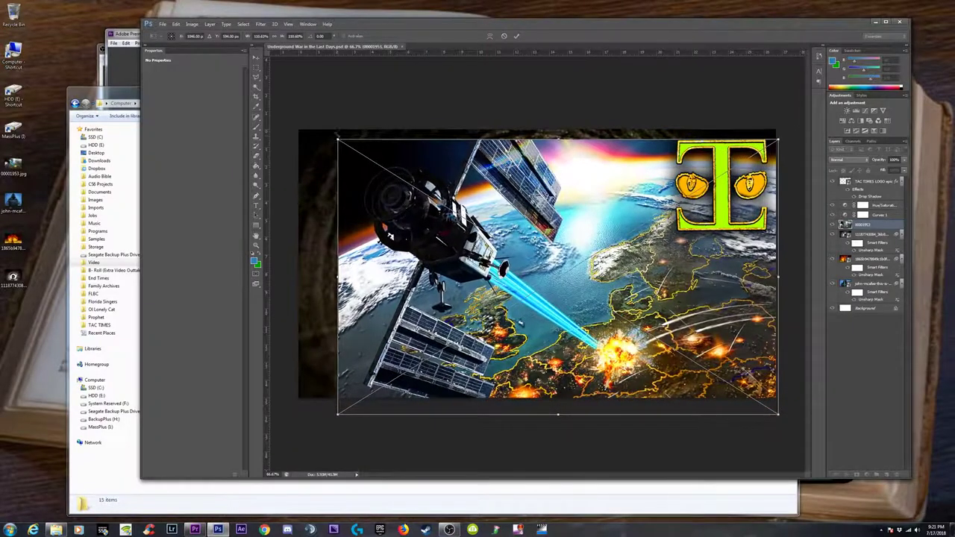
left_click_drag(338, 139, 296, 115)
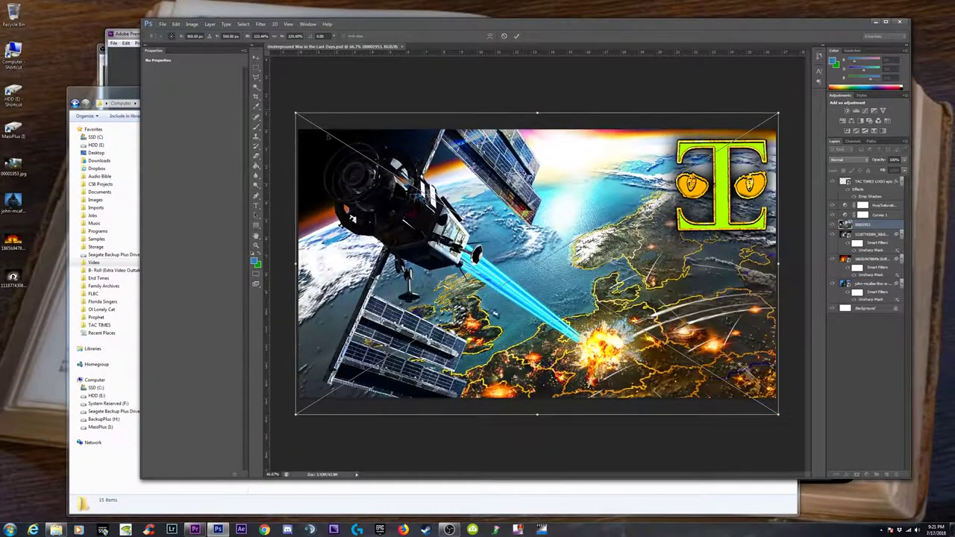
key("Return")
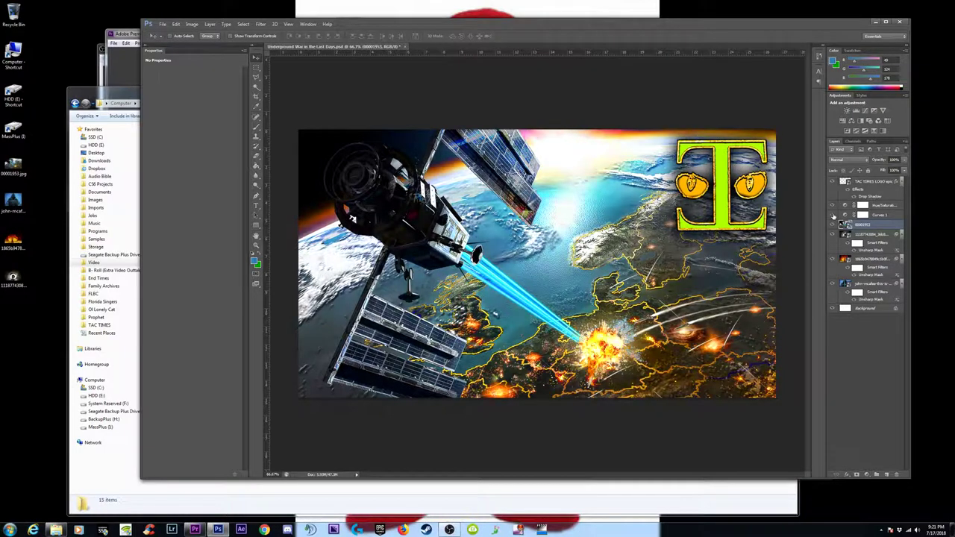
key("ctrl+minus")
key("ctrl+minus")
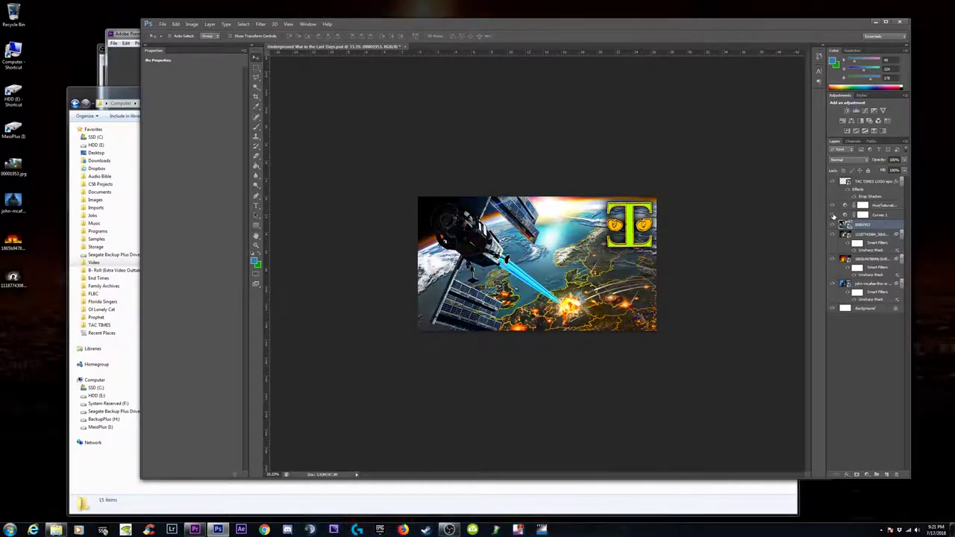
key("ctrl+plus")
key("ctrl+plus")
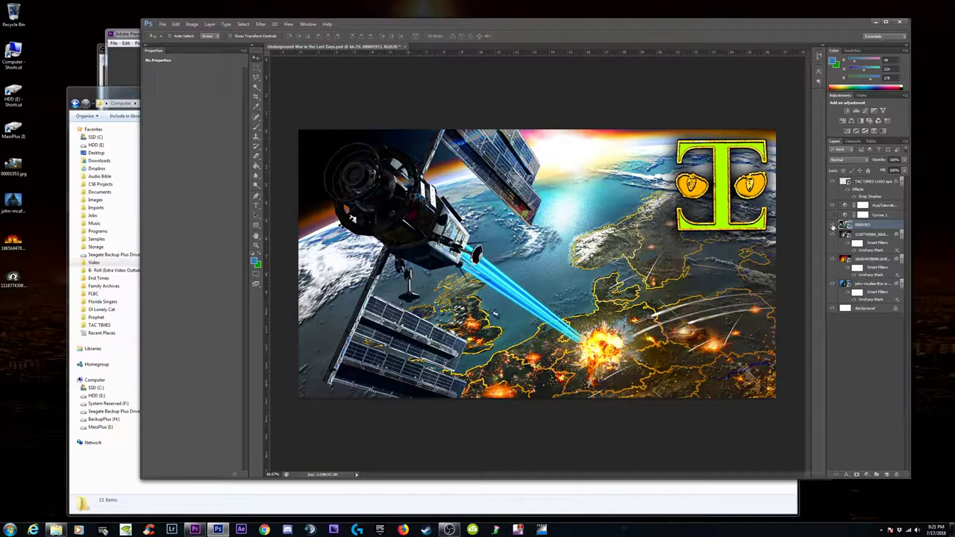
- Pull the Curves 1 curve down and set a darker shadow point to deepen the space war image
left_click(845, 215)
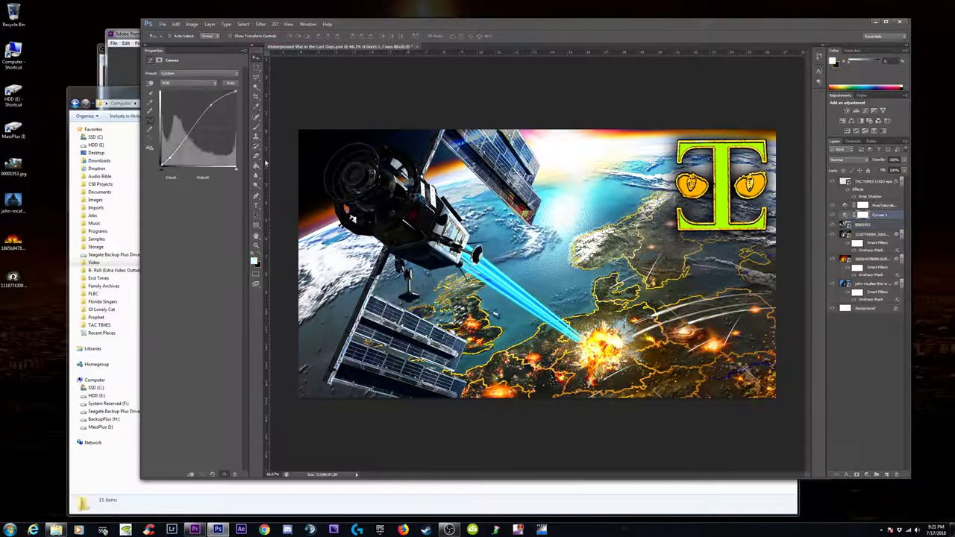
left_click_drag(210, 109, 213, 111)
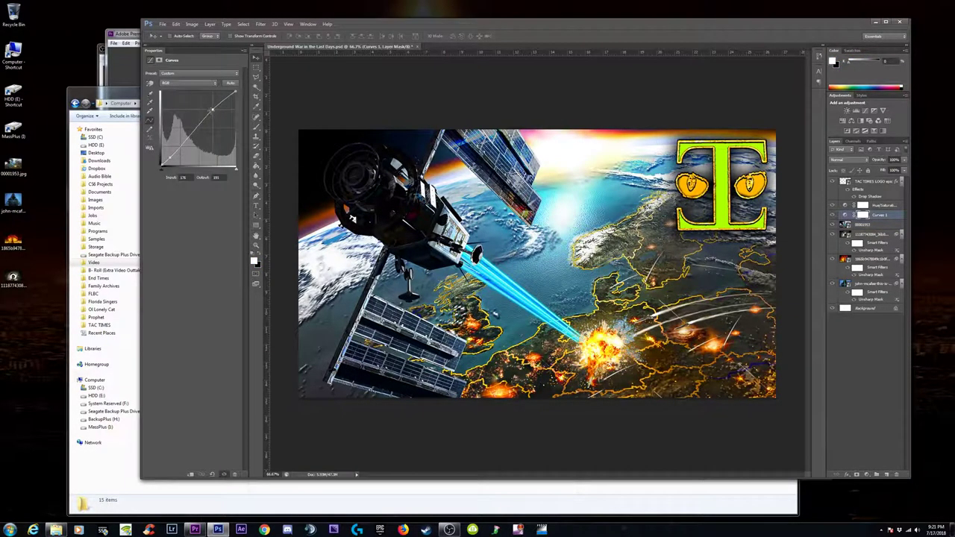
left_click(169, 159)
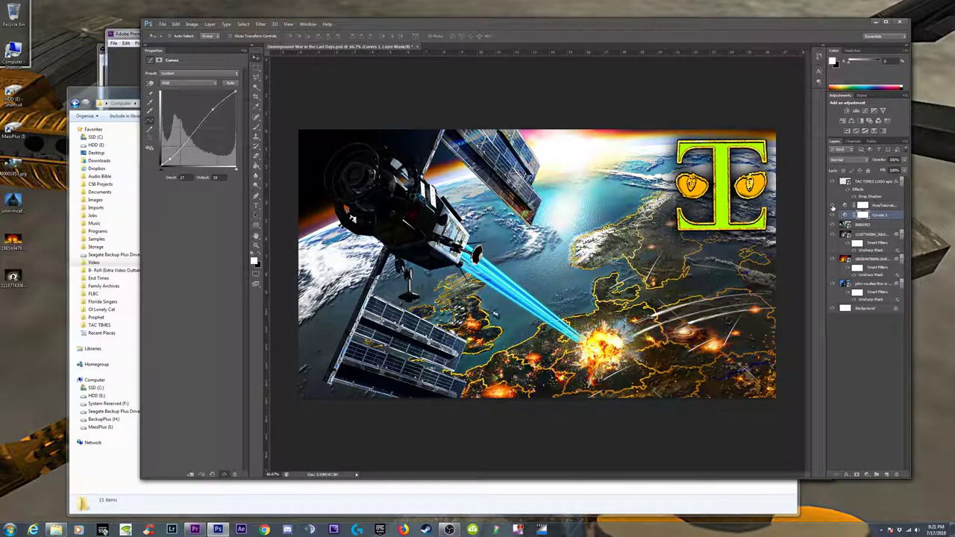
left_click(839, 206)
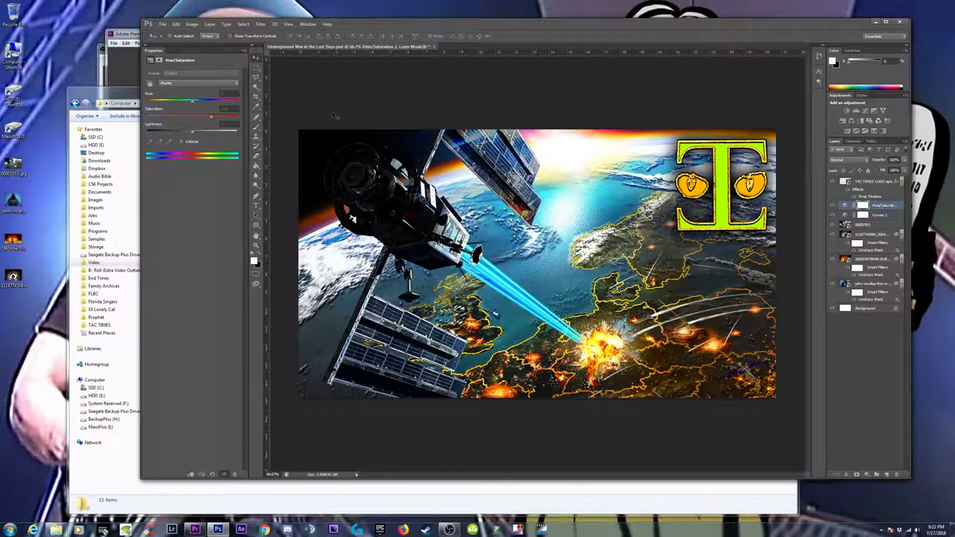
- Apply Unsharp Mask to the earth smart-object layer with Amount 22%, Radius 15.4 px, Threshold 0
left_click(858, 226)
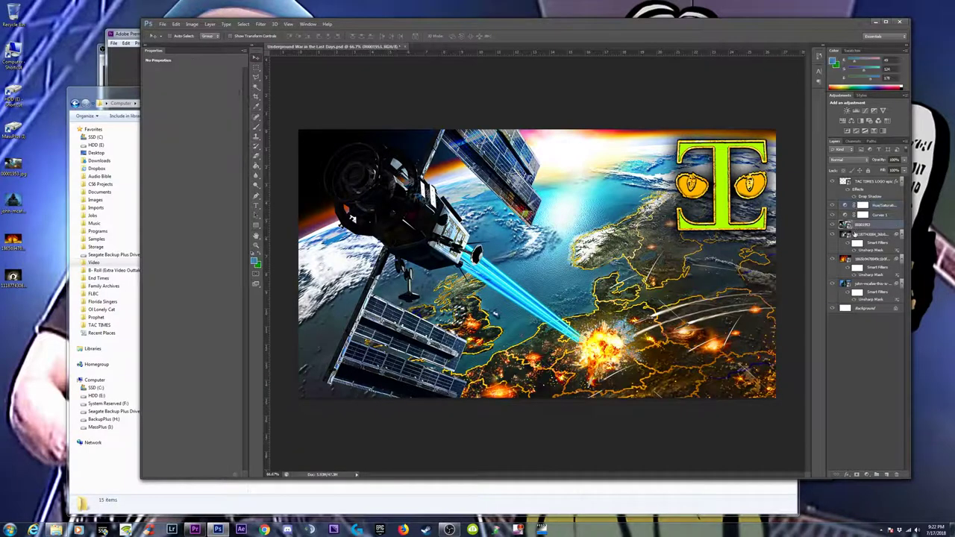
left_click(260, 24)
left_click(265, 33)
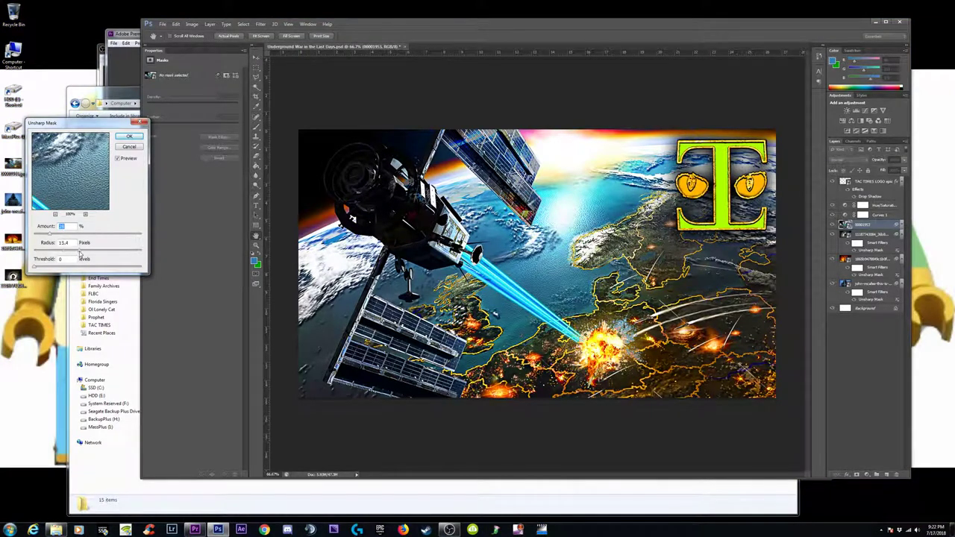
key("Tab")
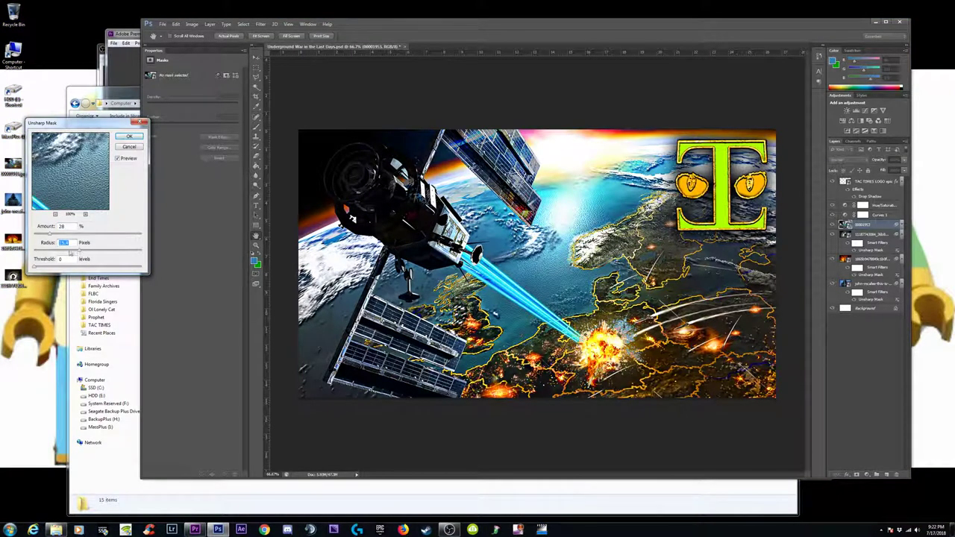
key("shift+Tab")
- Compare the sharpening preview with and without the filter at 200%, 100%, 25% and 50% zoom
key("ctrl+plus")
key("ctrl+plus")
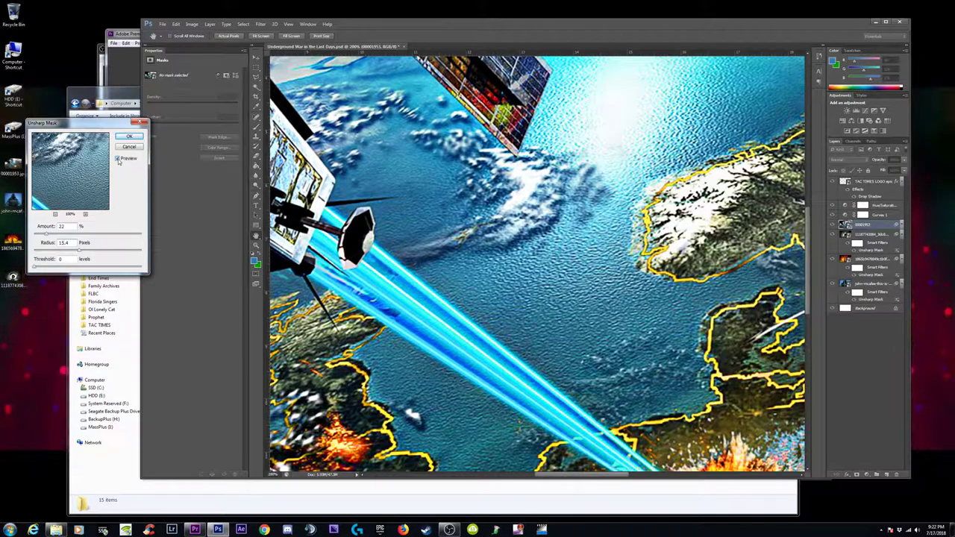
left_click(118, 159)
key("ctrl+minus")
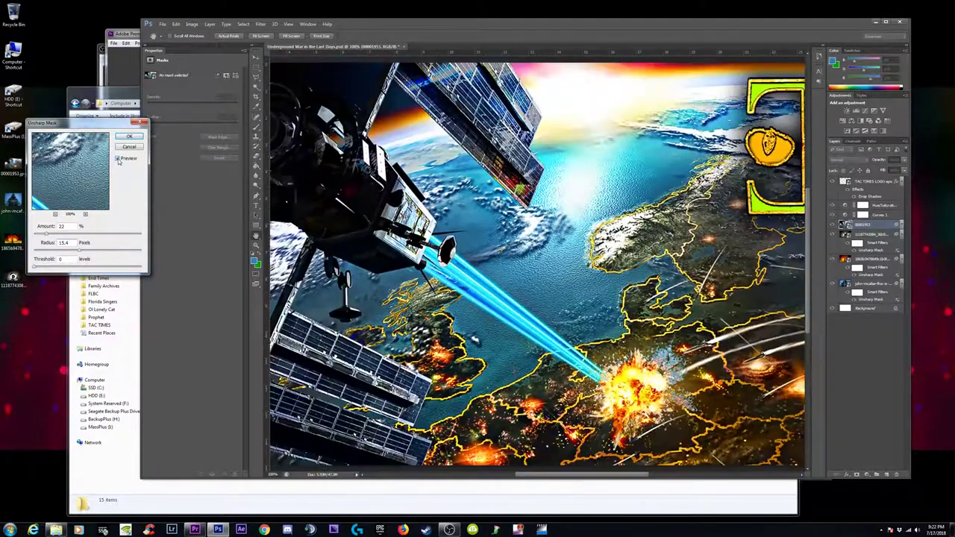
key("ctrl+minus")
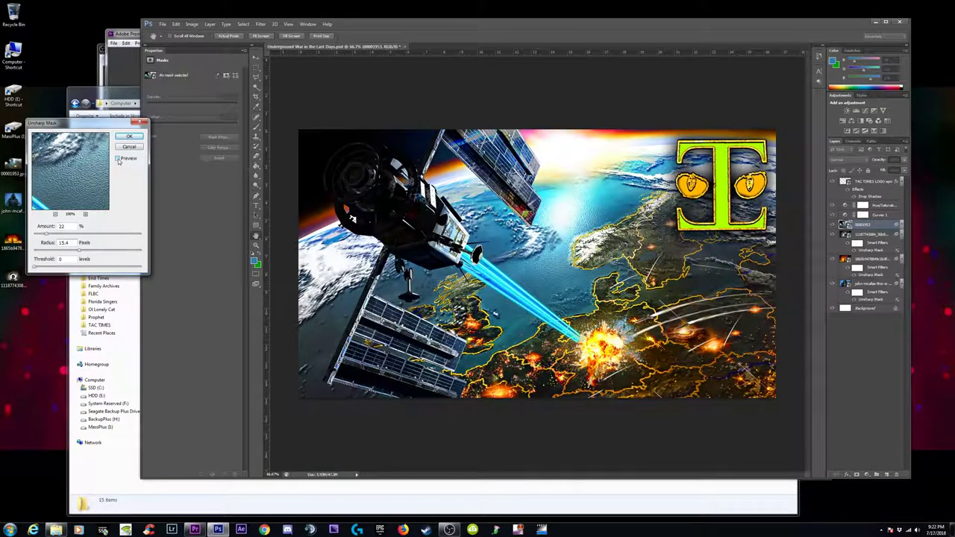
key("ctrl+minus")
key("ctrl+minus")
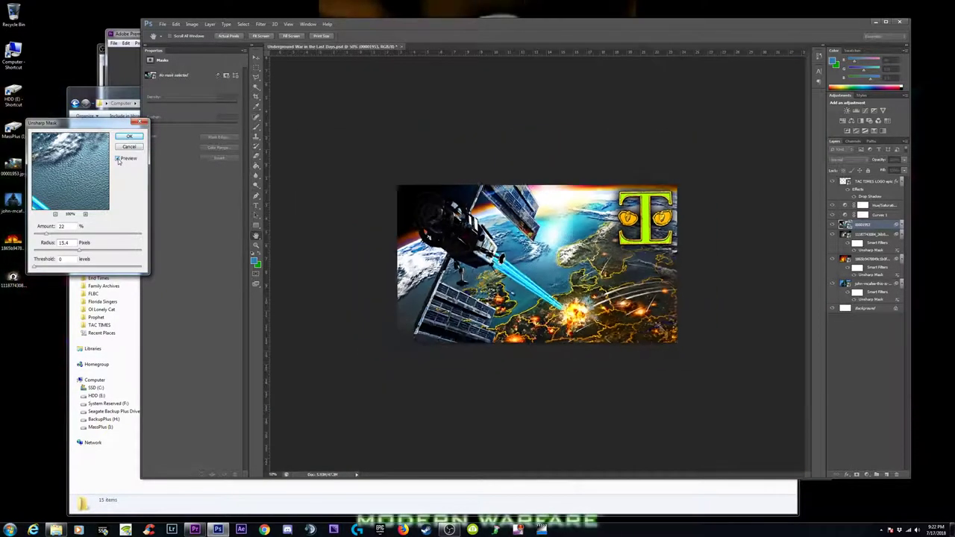
key("ctrl+minus")
key("ctrl+minus")
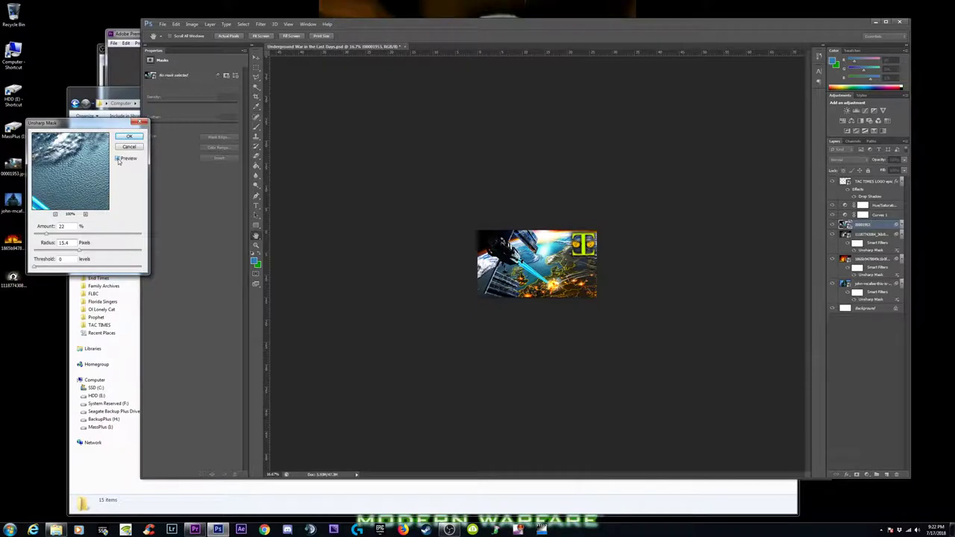
key("ctrl+plus")
key("ctrl+plus")
key("ctrl+plus")
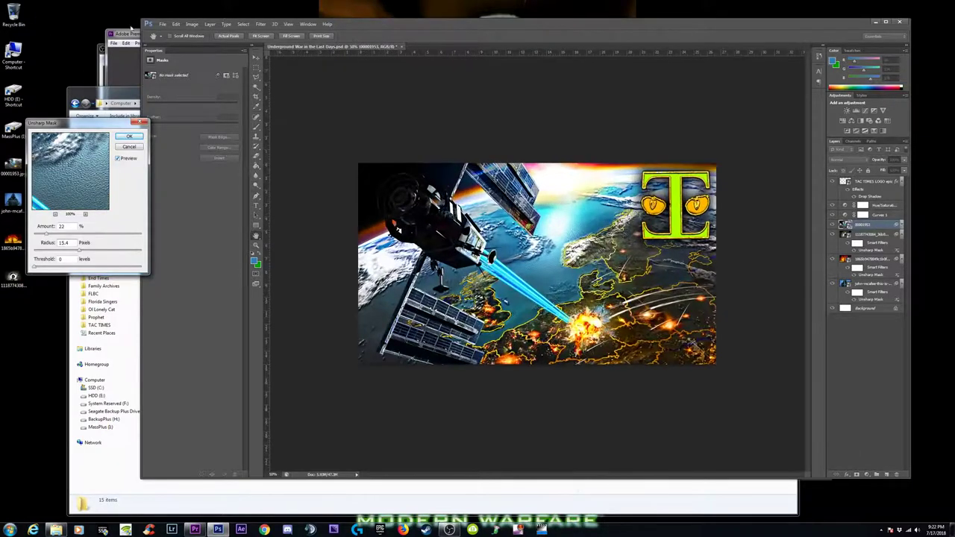
- Confirm the Unsharp Mask filter on the earth layer
left_click(164, 25)
left_click(163, 25)
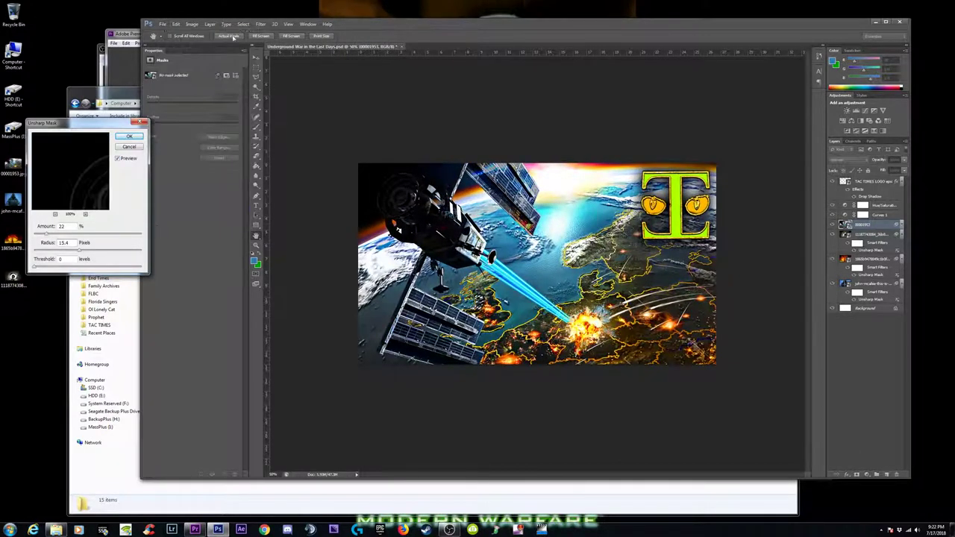
left_click(162, 26)
left_click(105, 130)
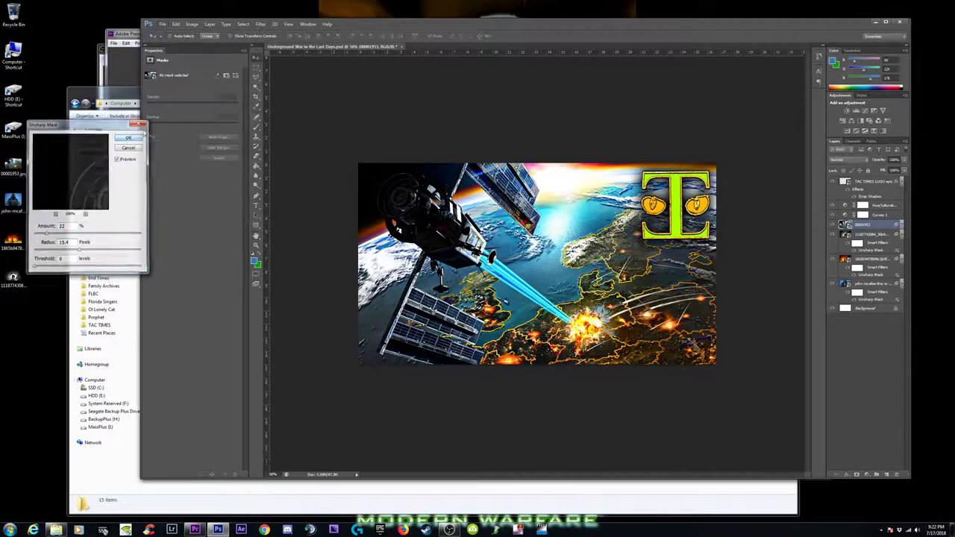
left_click(129, 136)
left_click(162, 24)
- Save the thumbnail as a PSD named after the video, 'Apocalyptic Space Wars Signal the End of the World'
left_click(180, 114)
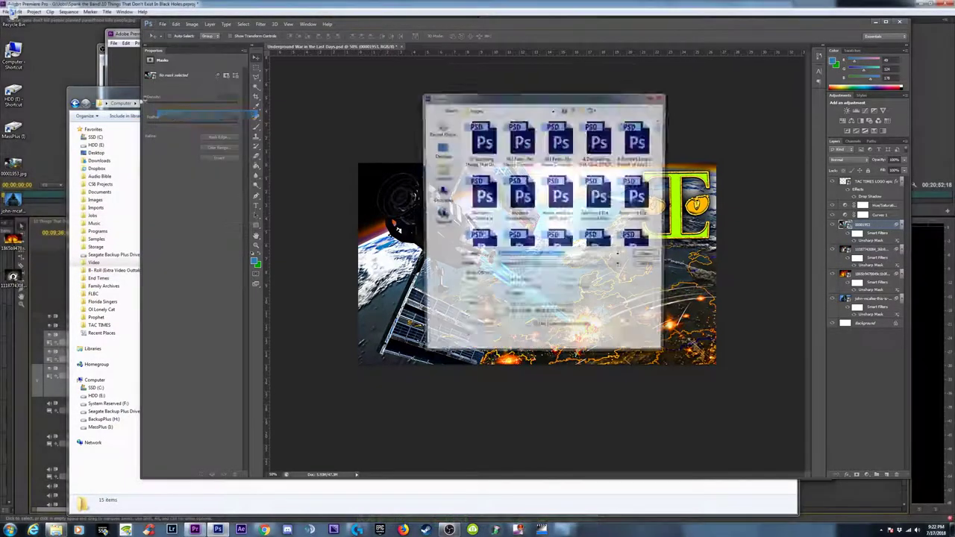
left_click(177, 95)
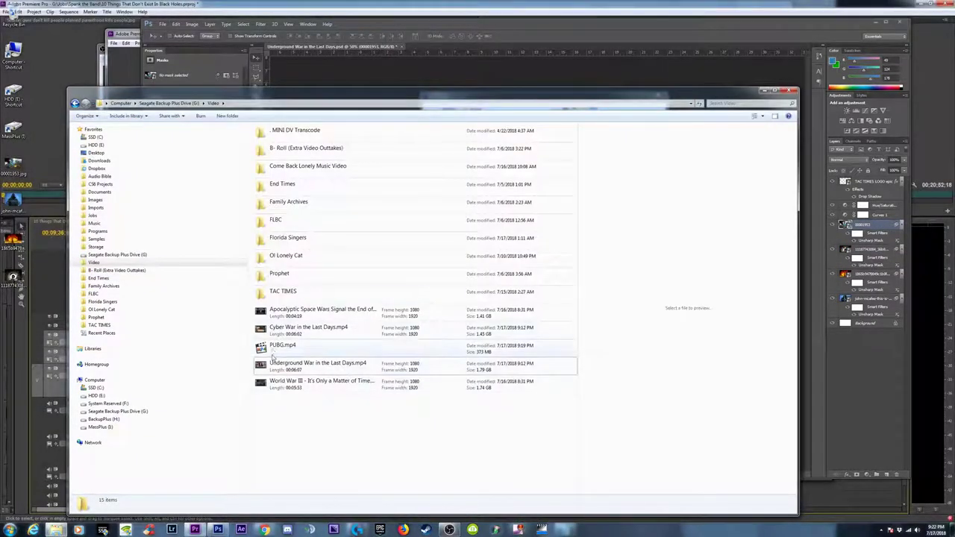
left_click(311, 314)
left_click(311, 314)
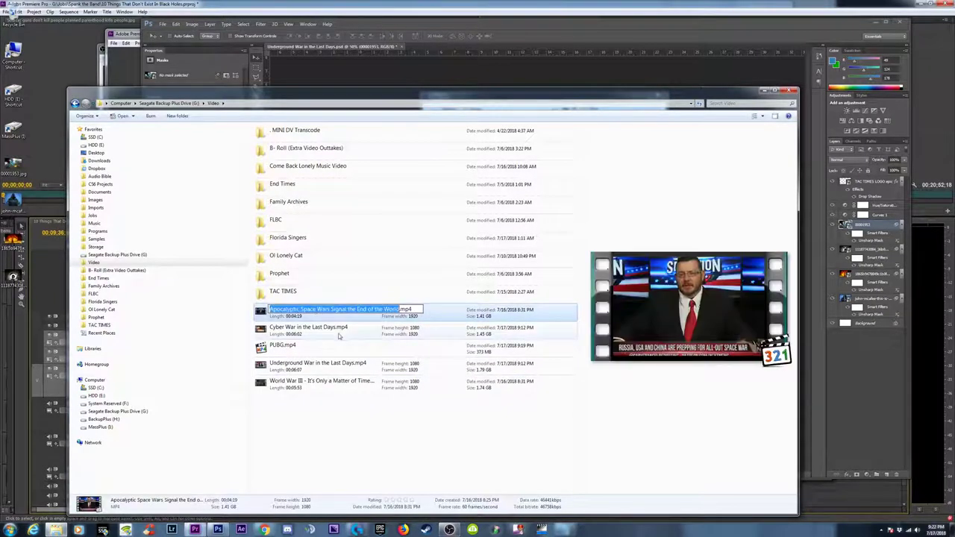
left_click(534, 73)
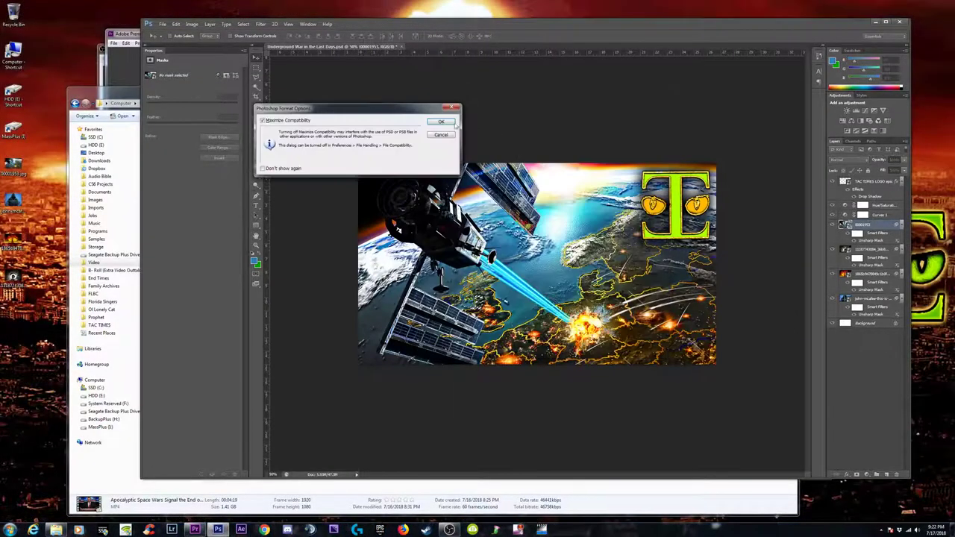
left_click(448, 123)
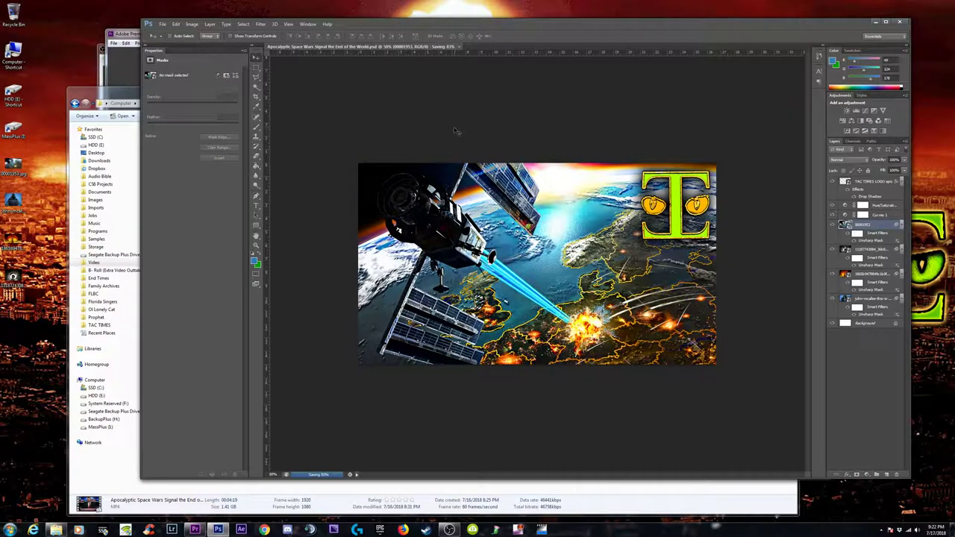
left_click(163, 24)
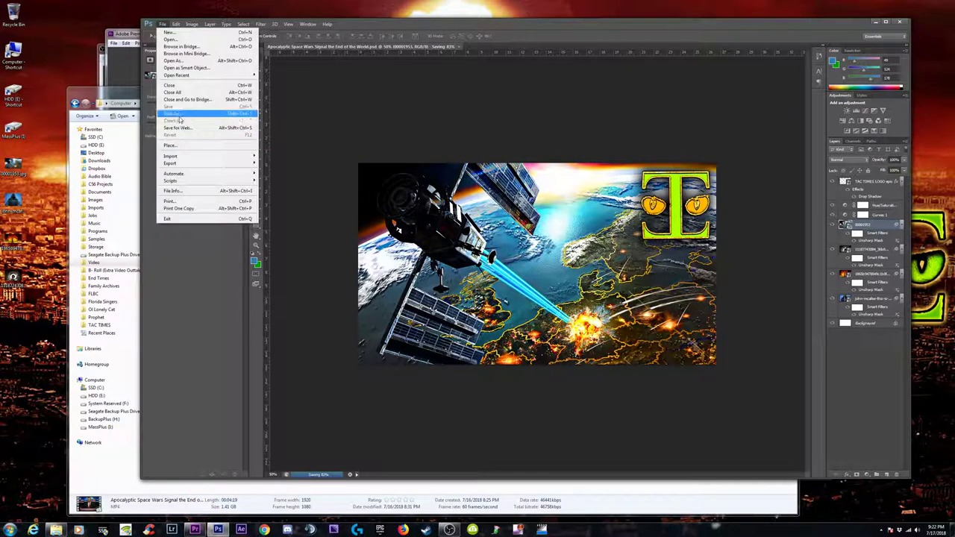
- Save Apocalyptic Space Wars Signal the End of the World.jpg at JPEG quality 12 (Maximum)
left_click(205, 116)
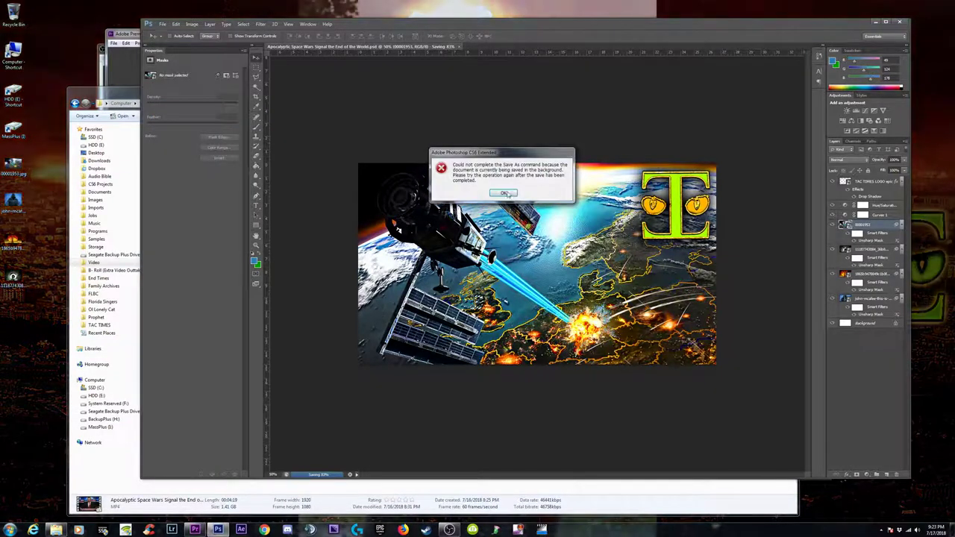
key("Return")
left_click(162, 23)
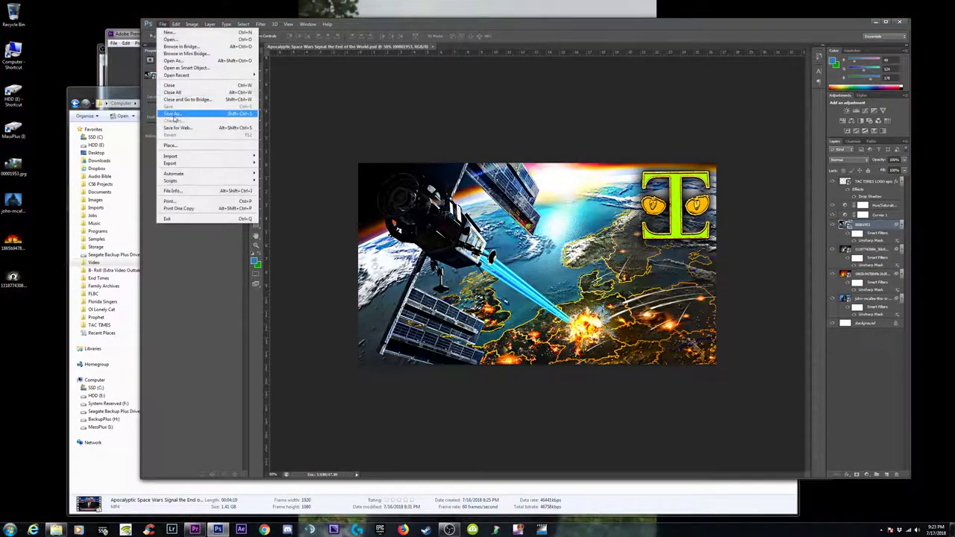
left_click(190, 115)
left_click(562, 267)
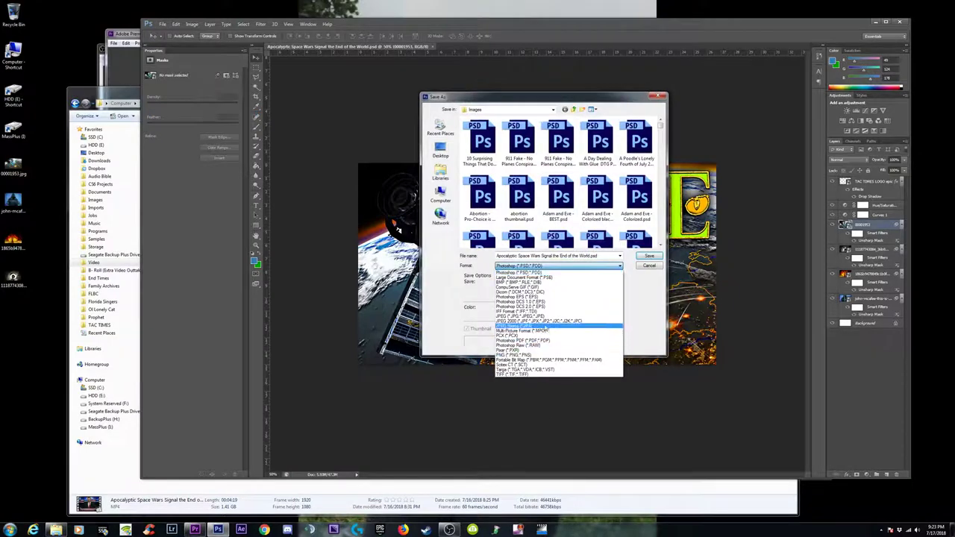
left_click(526, 318)
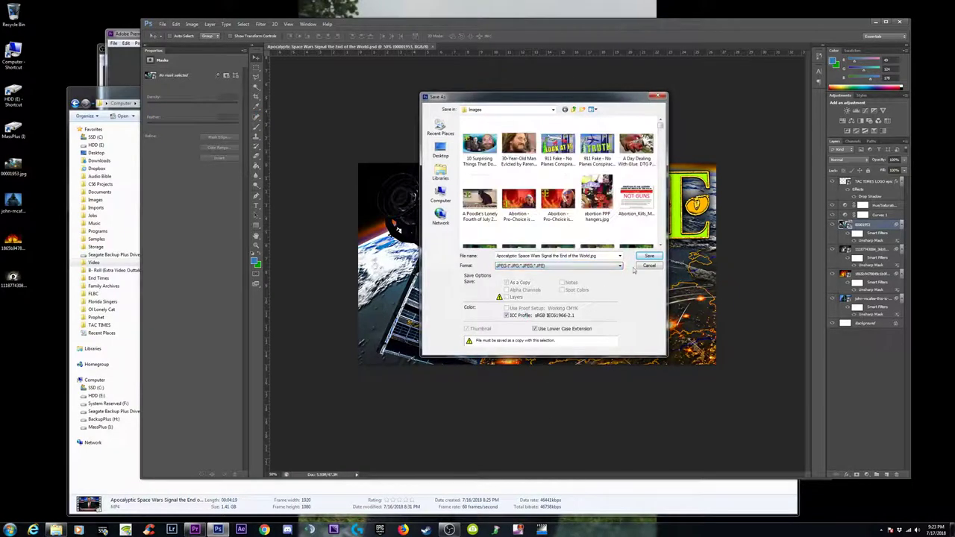
left_click(649, 256)
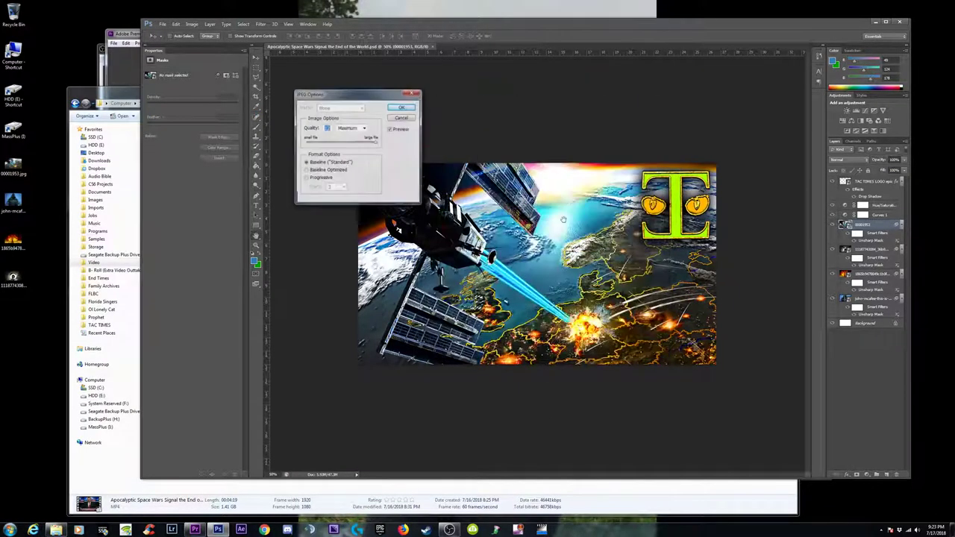
left_click(374, 144)
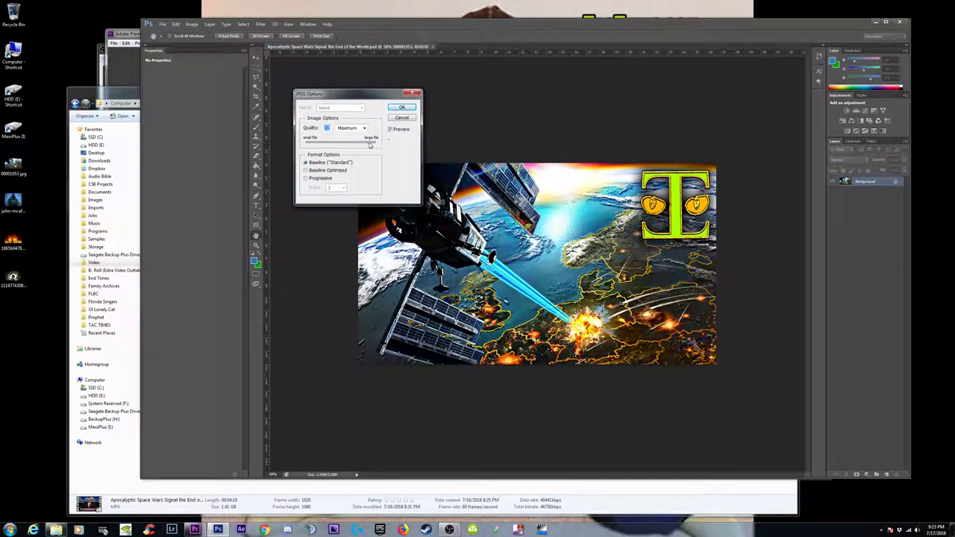
left_click(401, 106)
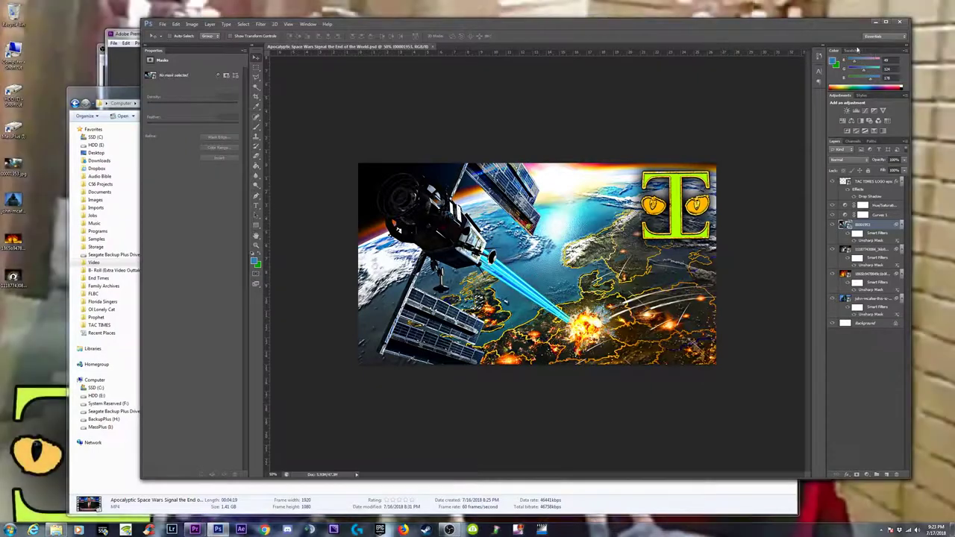
- Close Photoshop and open the recent Youtube Vids.prproj project in Premiere Pro
left_click(901, 22)
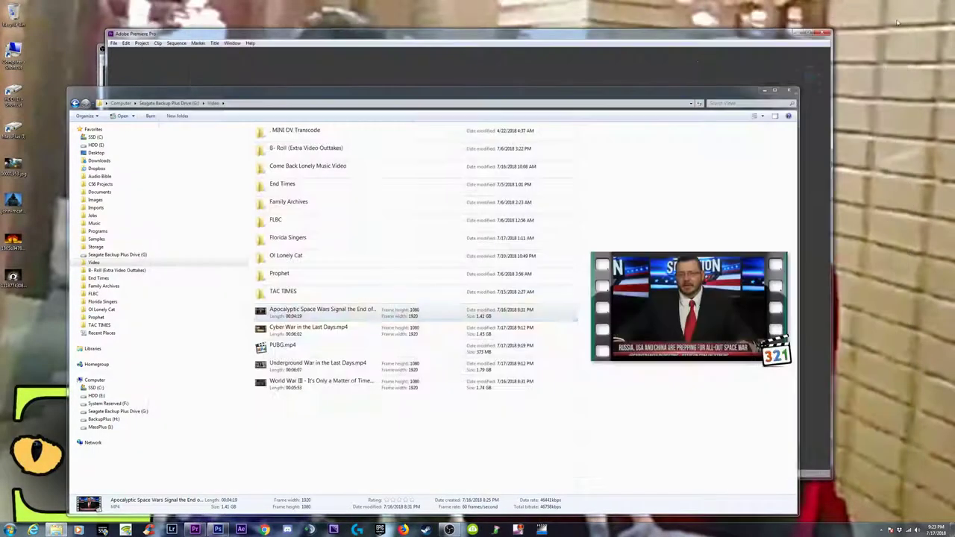
left_click_drag(459, 93, 441, 64)
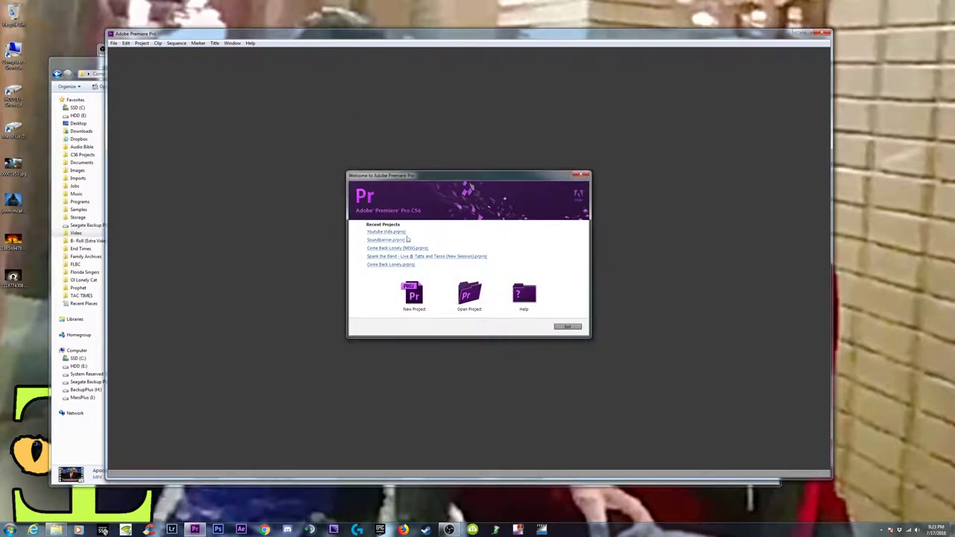
left_click(387, 234)
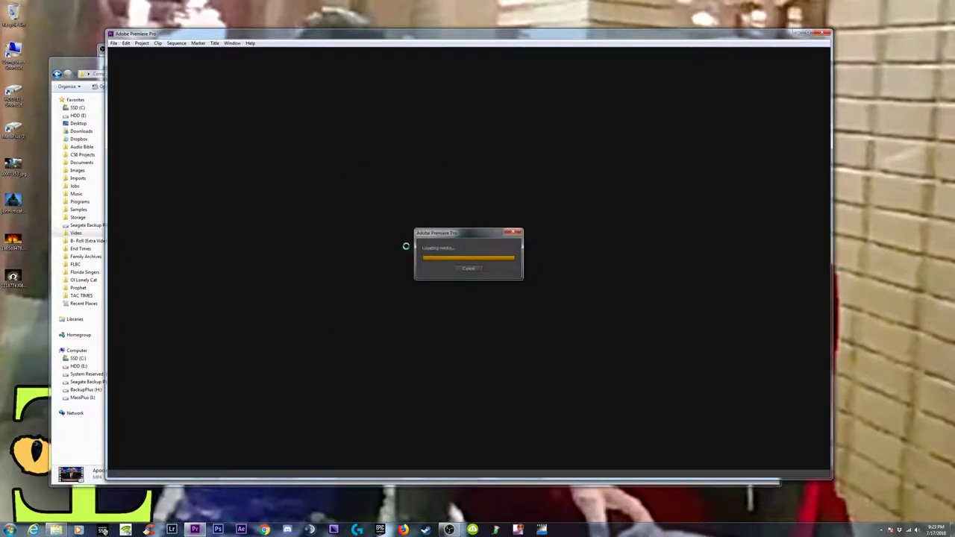
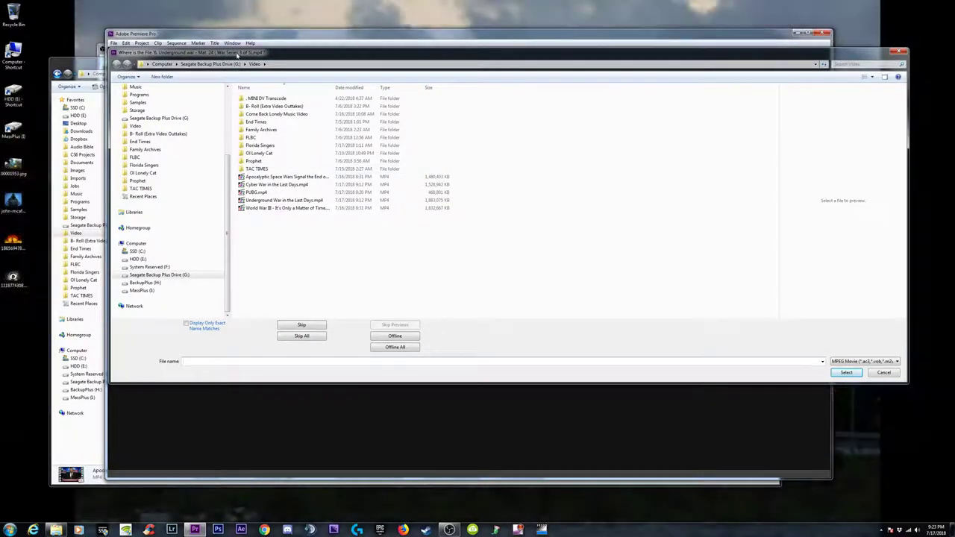
- Relink the missing clips to the Underground War and Cyber War MP4s in the Video folder
left_click(269, 201)
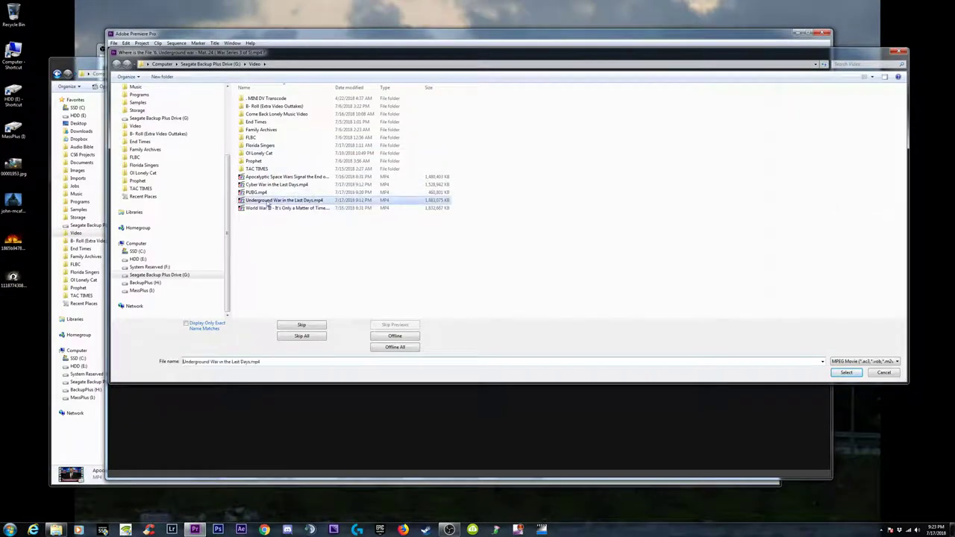
left_click(845, 373)
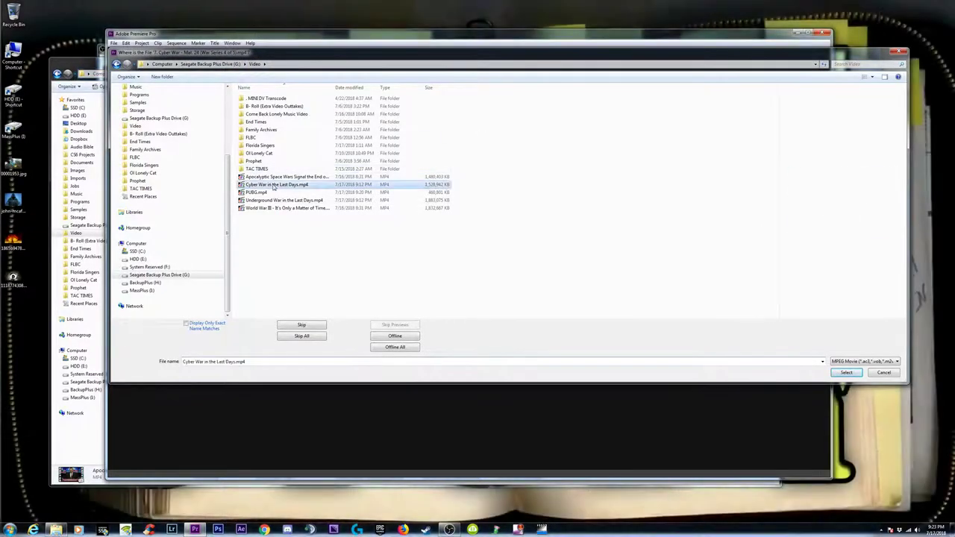
left_click(844, 373)
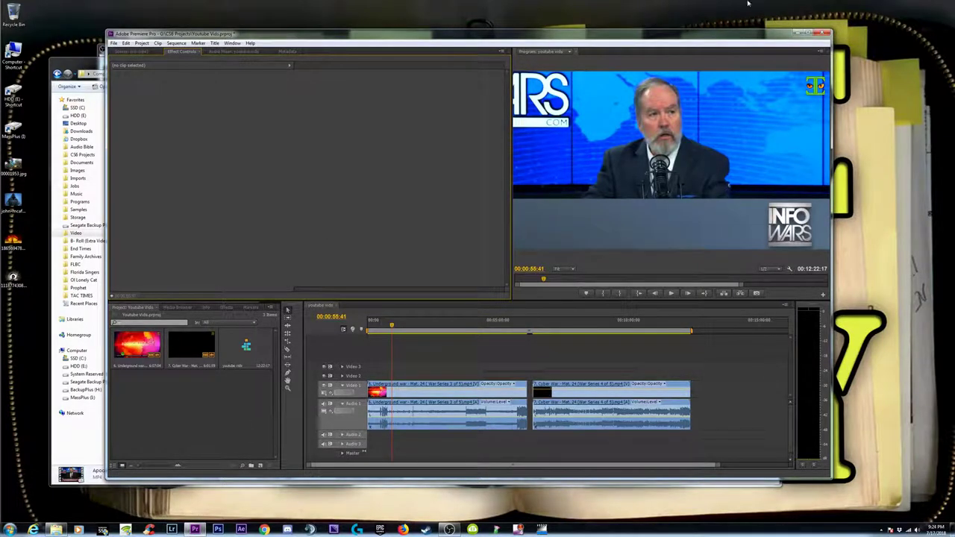
- Maximize the window and cut the Underground War clip at 00:00:28:59
left_click_drag(748, 4, 748, 3)
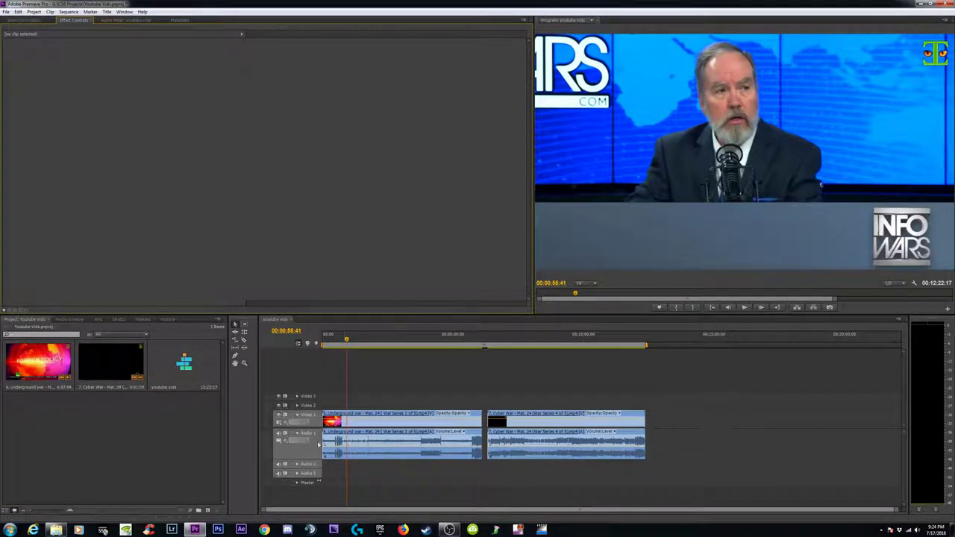
left_click(343, 340)
key("equal")
key("equal")
key("equal")
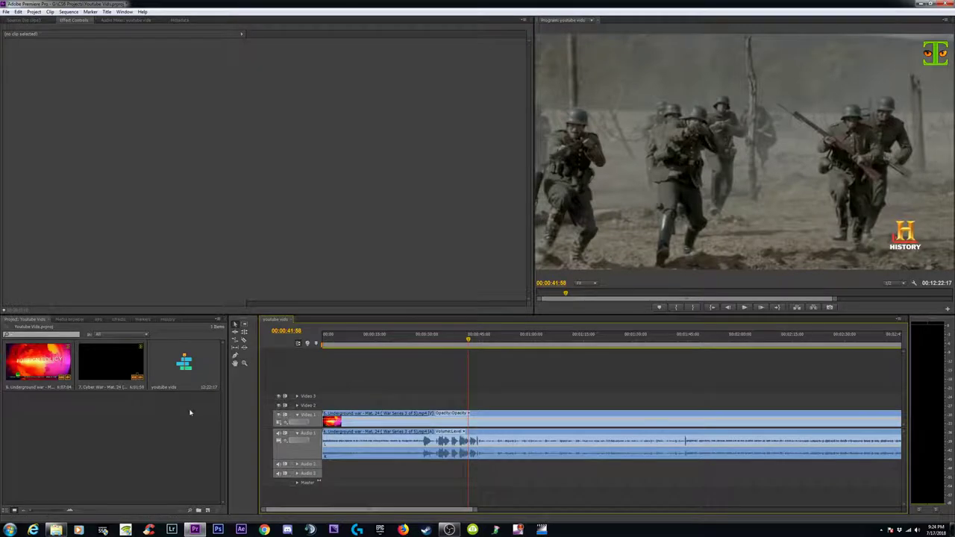
left_click(432, 340)
left_click_drag(432, 339, 423, 339)
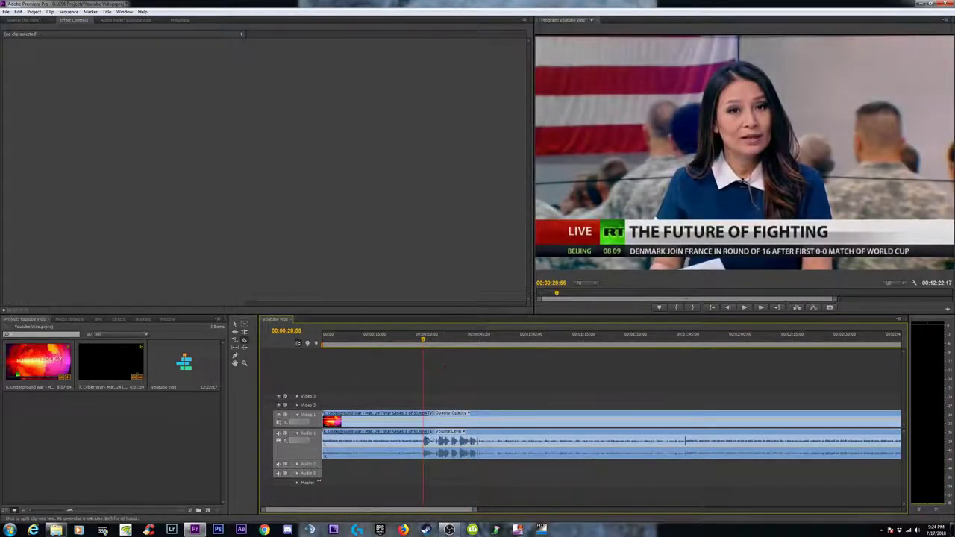
key("Right")
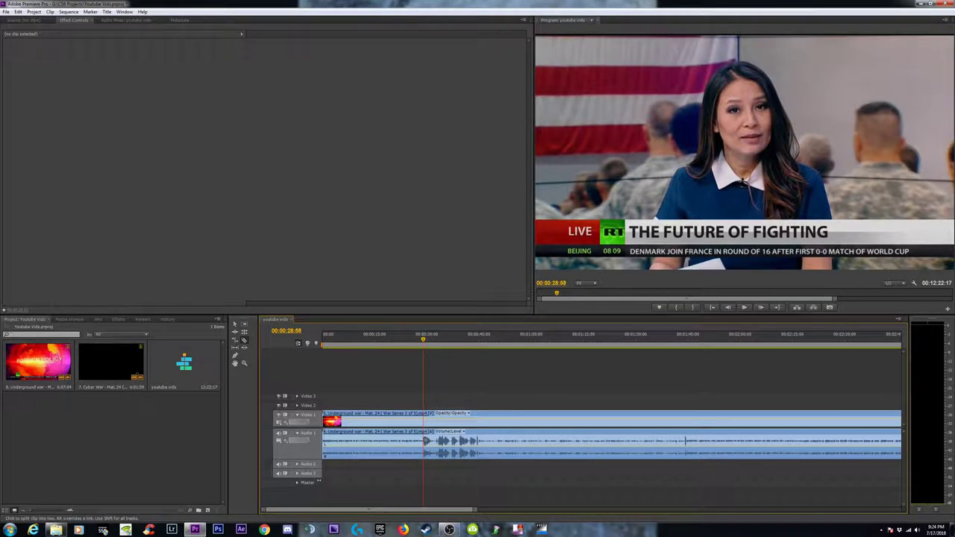
key("Right")
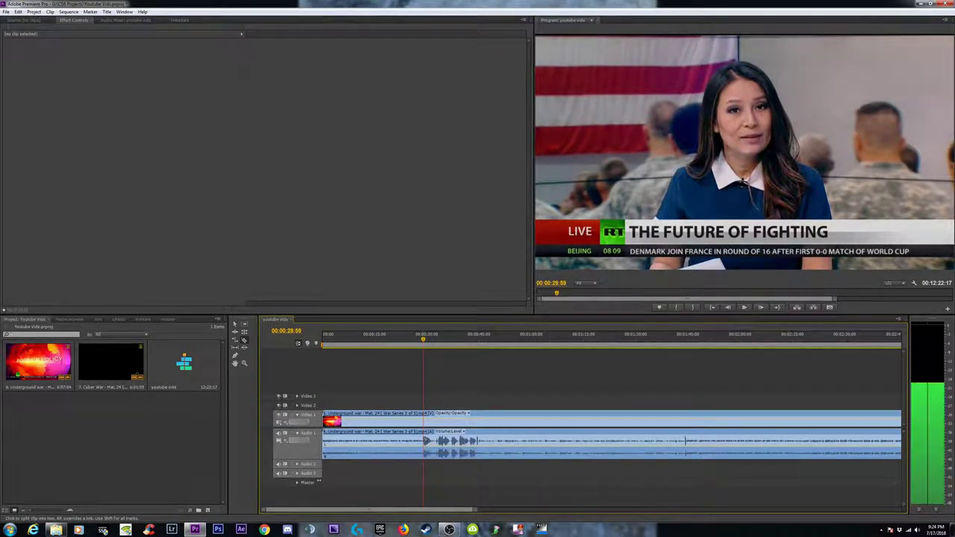
left_click(424, 441)
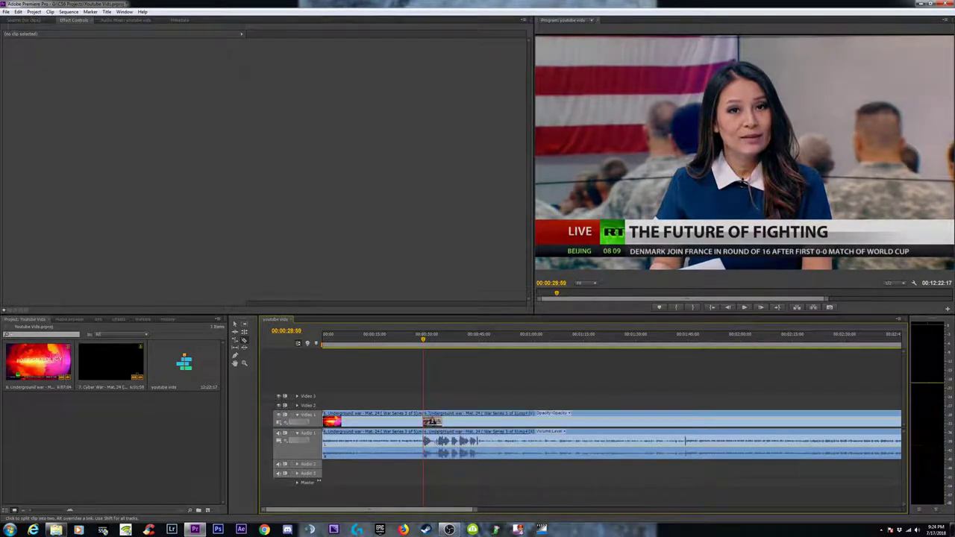
- Cut the clip again at 00:00:44:32 with the Razor tool, then zoom the timeline out
left_click(478, 339)
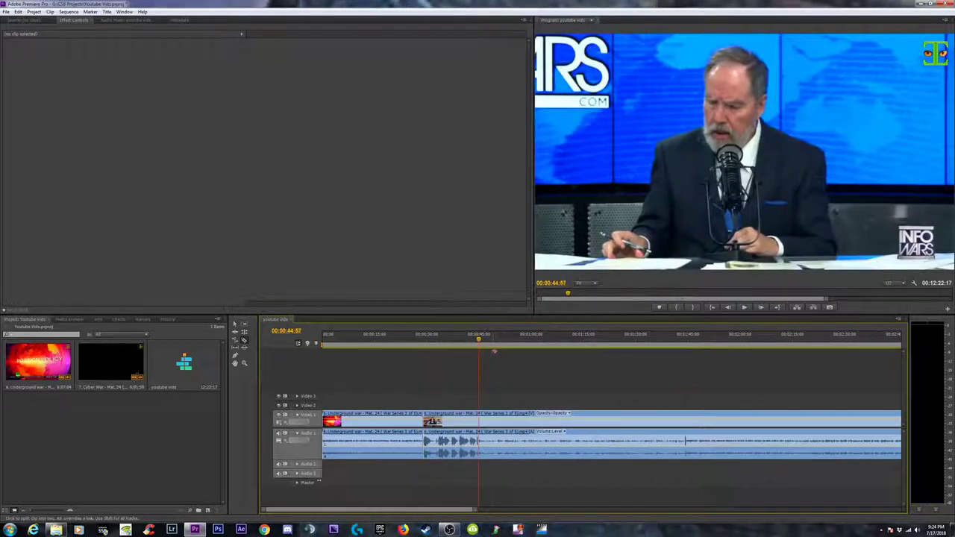
key("equal")
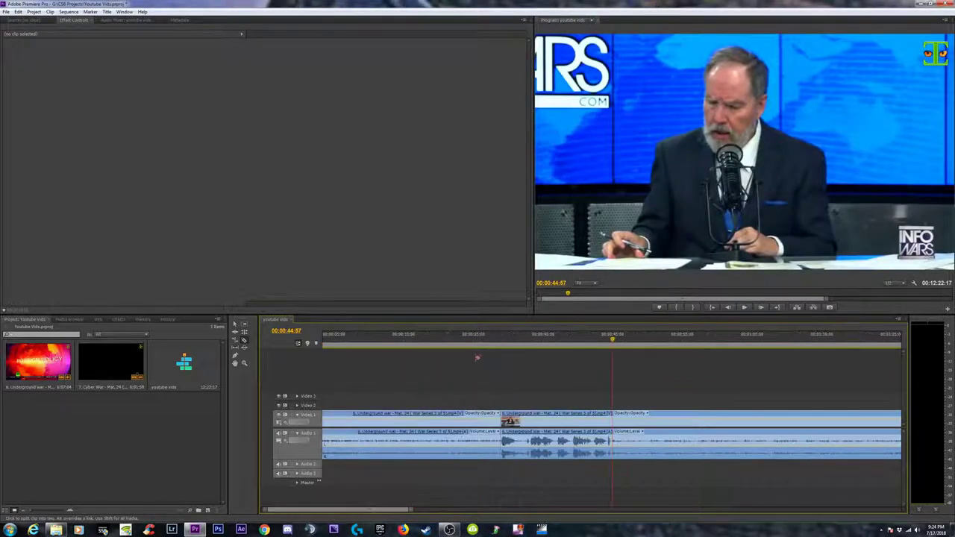
key("equal")
left_click(587, 345)
left_click_drag(586, 347, 589, 347)
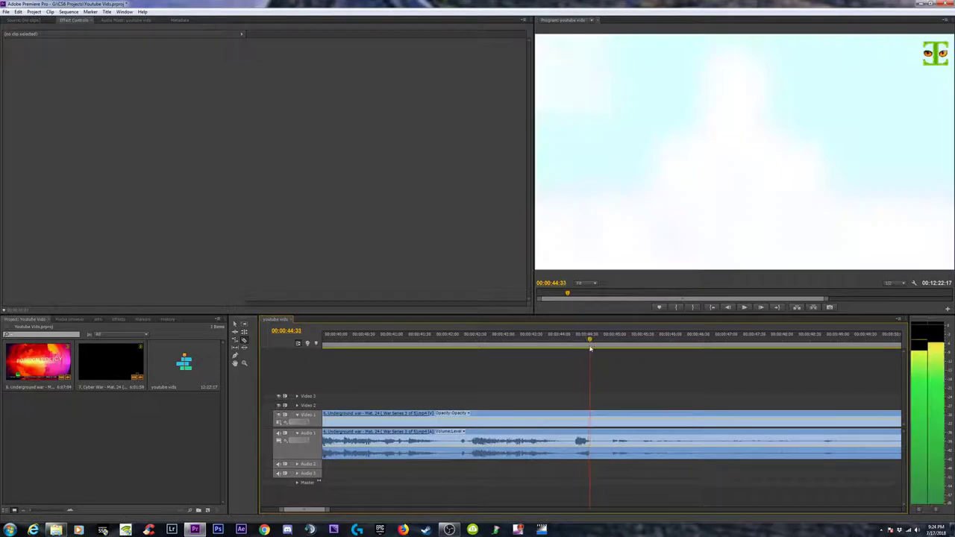
key("c")
left_click(590, 435)
key("minus")
key("minus")
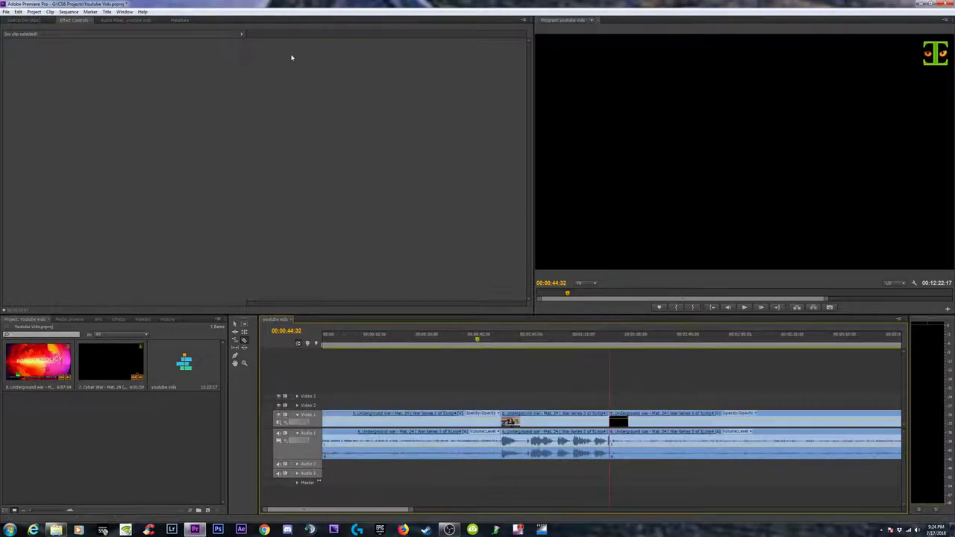
key("minus")
left_click(6, 12)
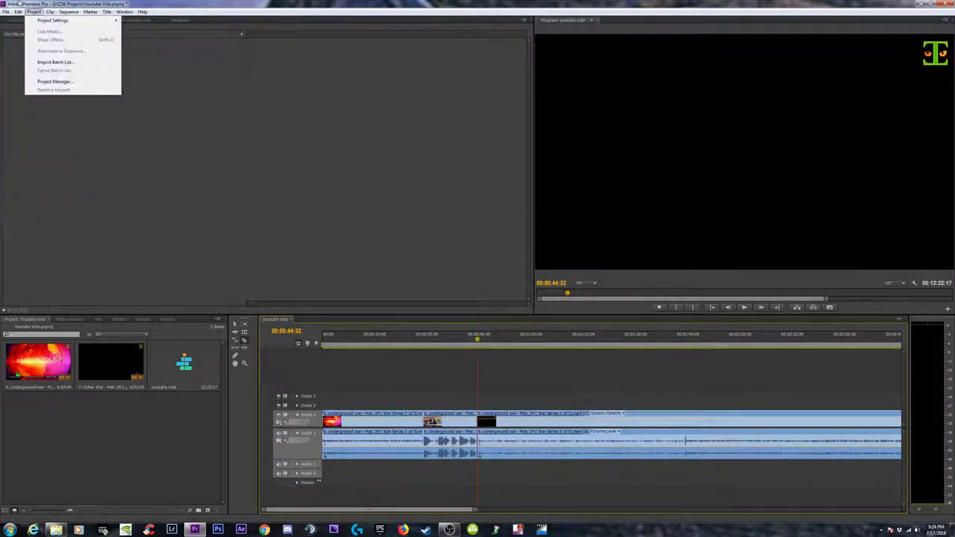
mouse_move(17, 12)
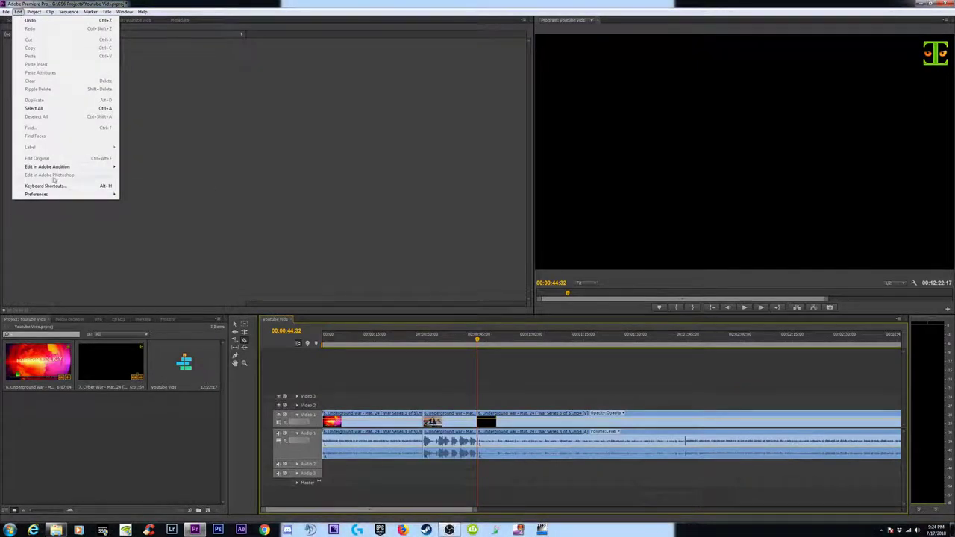
left_click(50, 185)
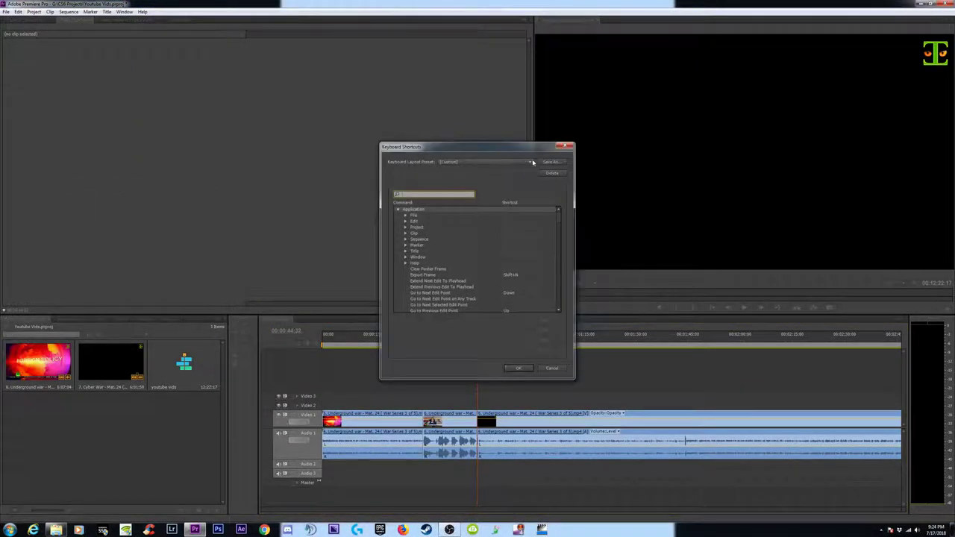
left_click(532, 162)
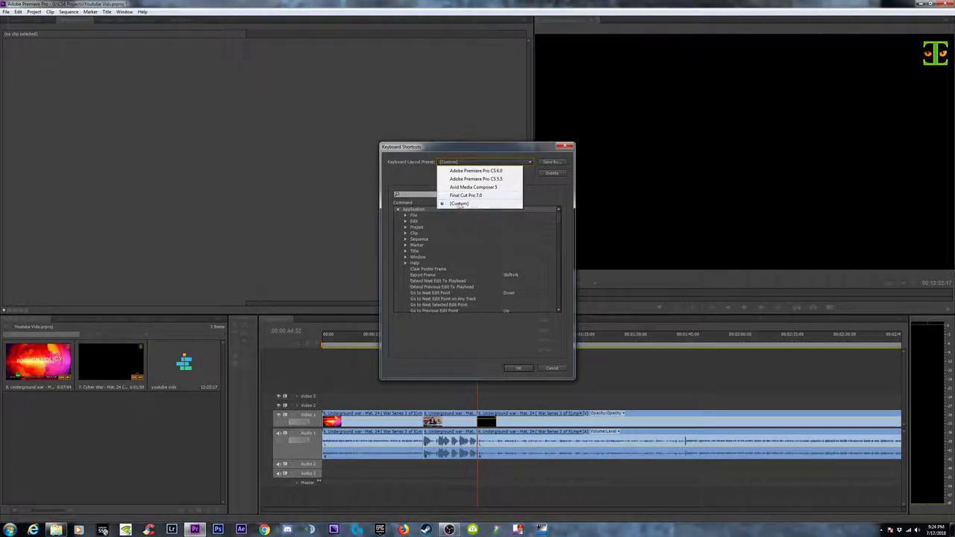
left_click(481, 239)
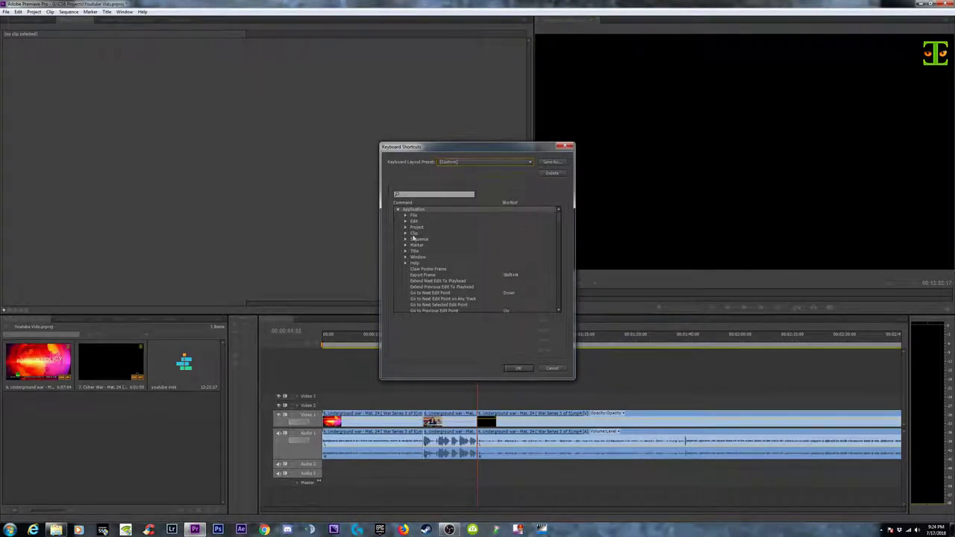
left_click_drag(561, 225, 564, 217)
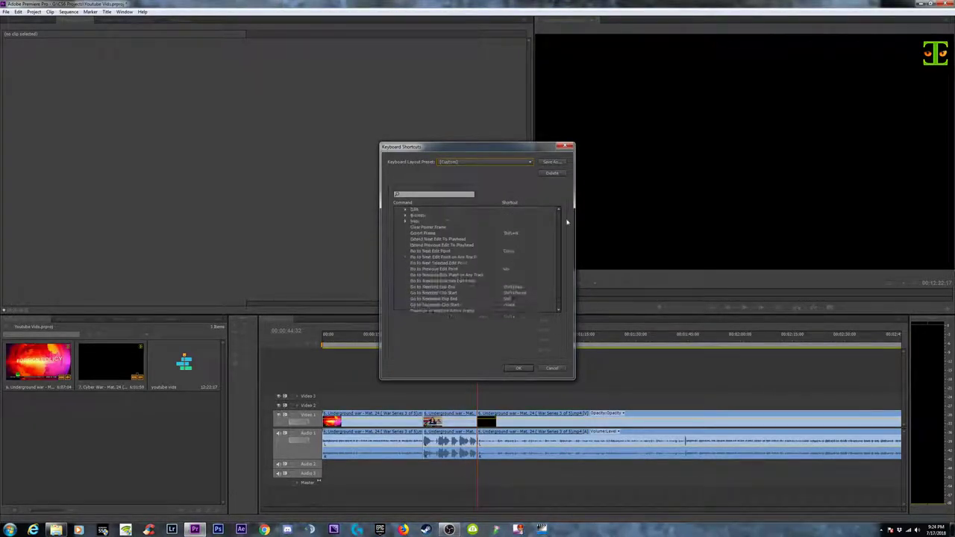
left_click(489, 162)
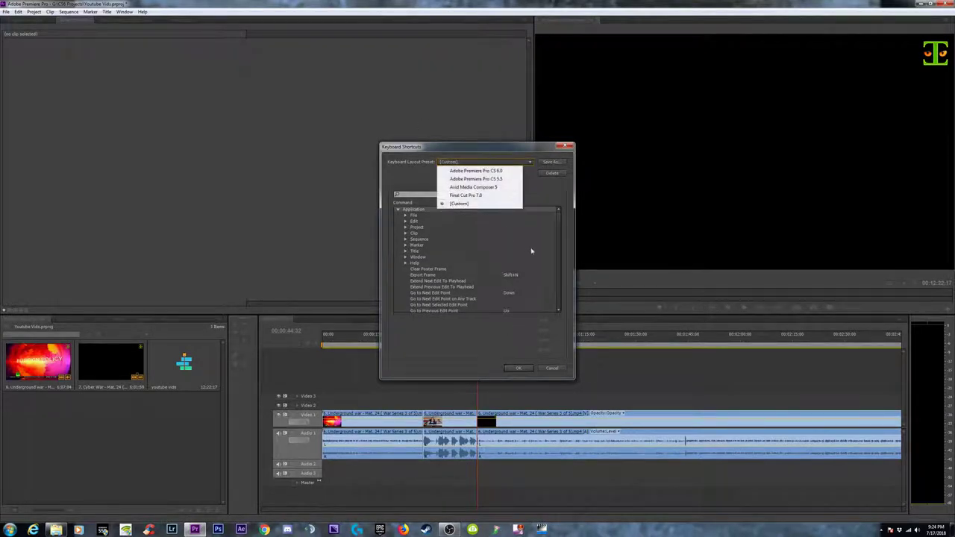
left_click(560, 210)
left_click_drag(560, 212, 558, 307)
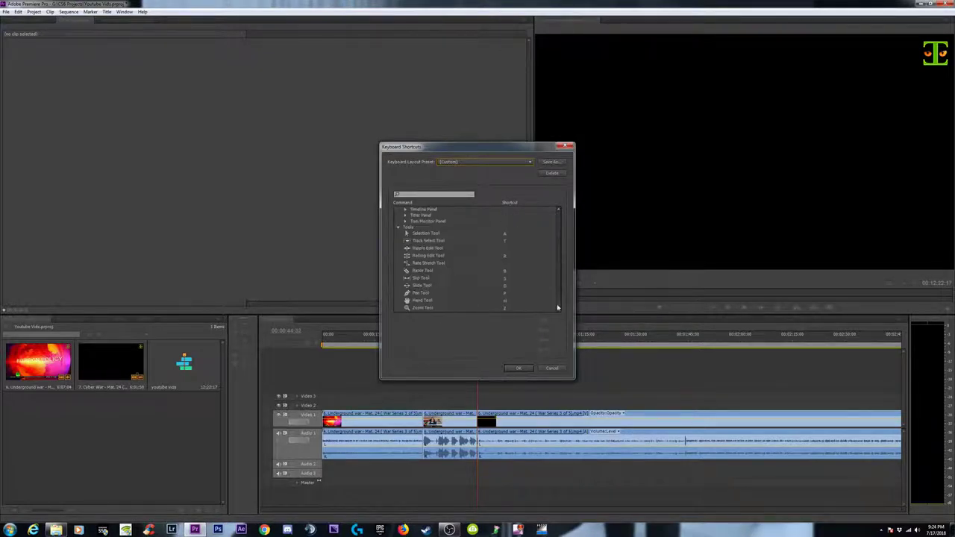
left_click(520, 369)
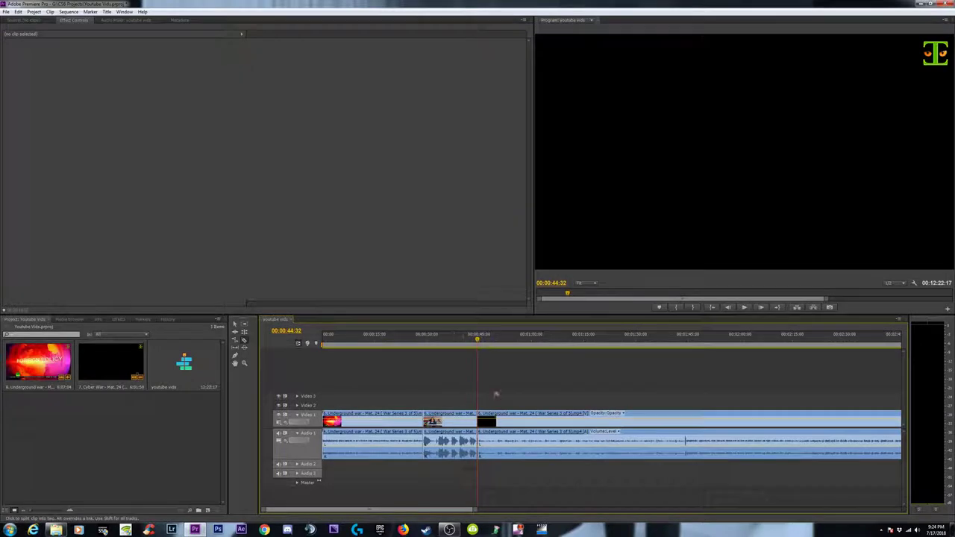
key("equal")
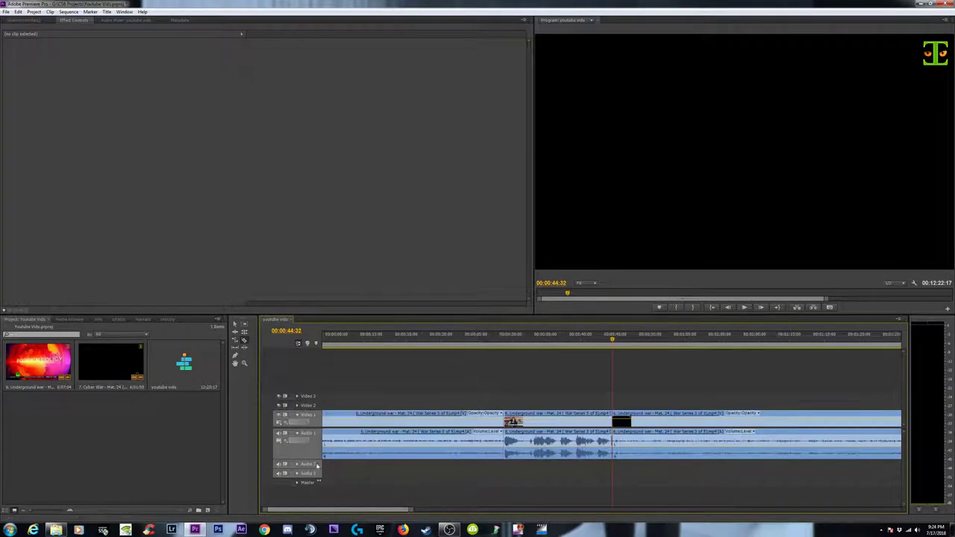
left_click_drag(306, 460, 305, 484)
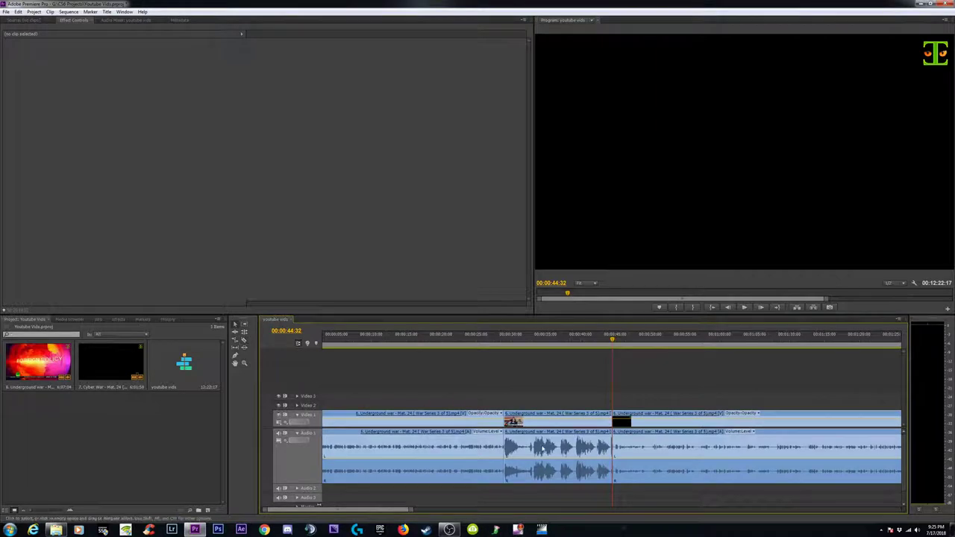
left_click(558, 452)
key("minus")
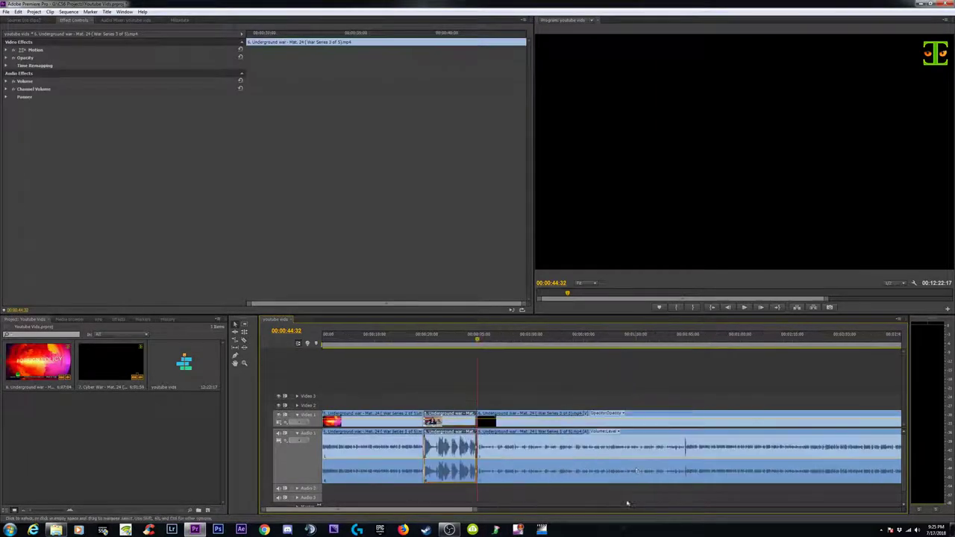
key("minus")
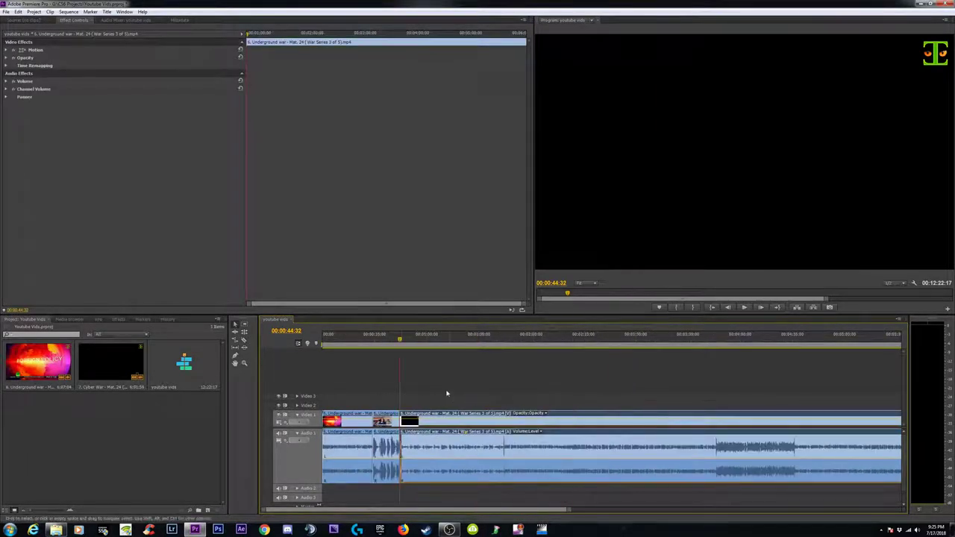
left_click(497, 340)
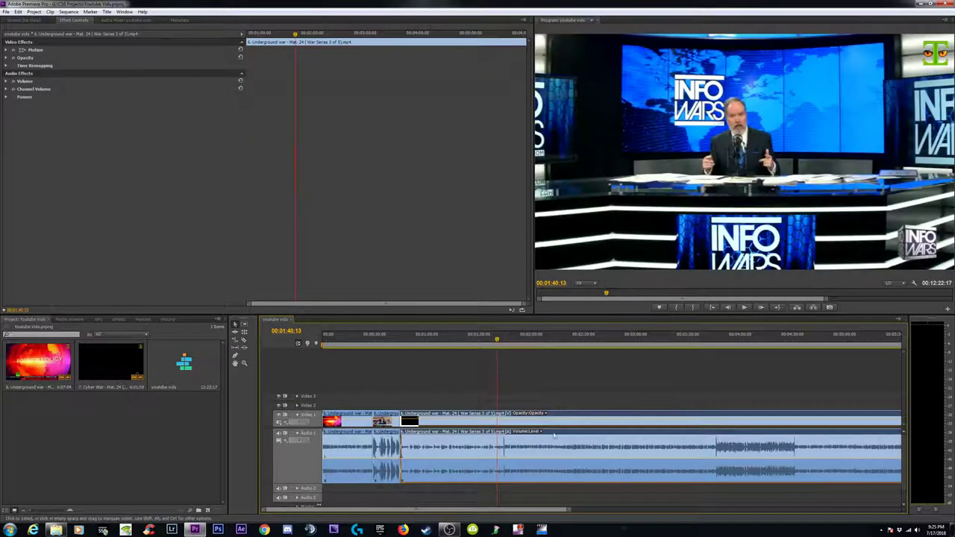
key("equal")
key("equal")
key("equal")
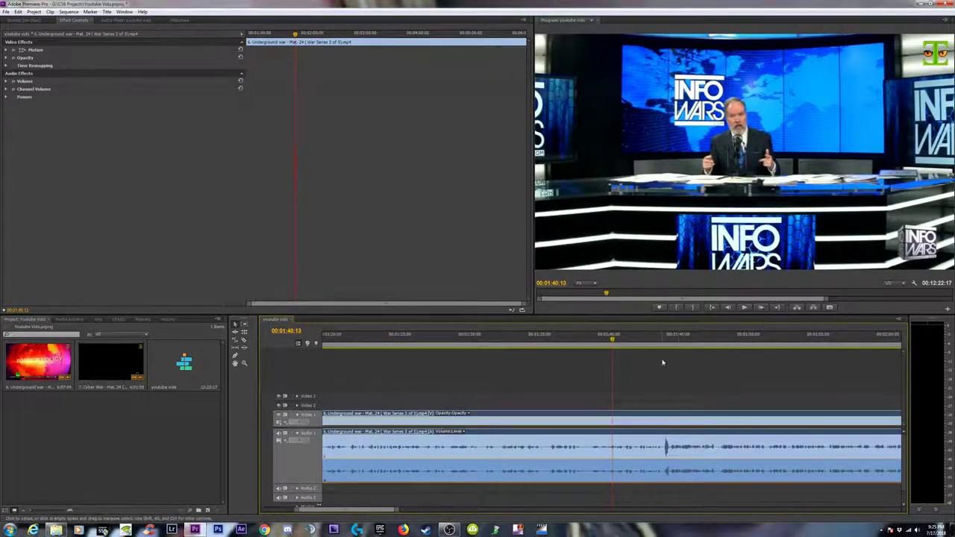
left_click(664, 339)
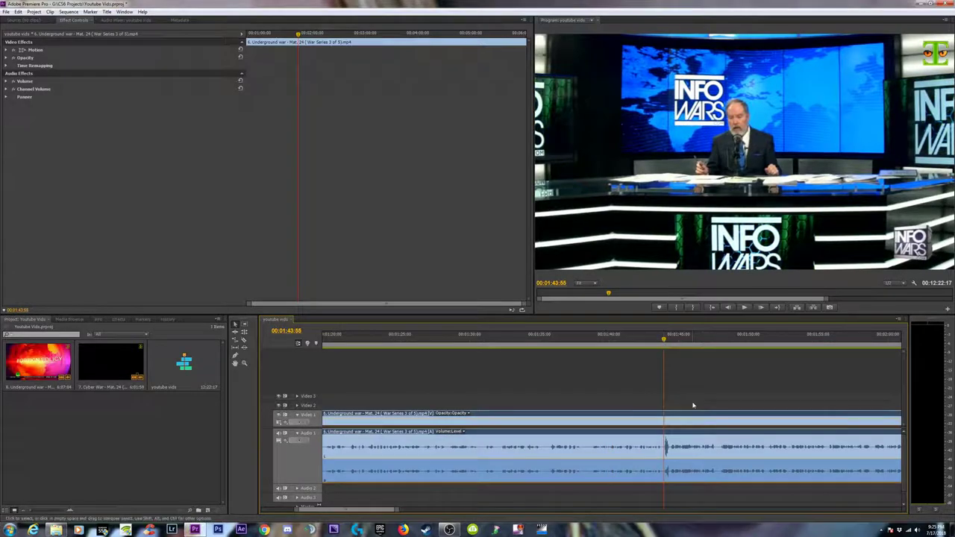
key("space")
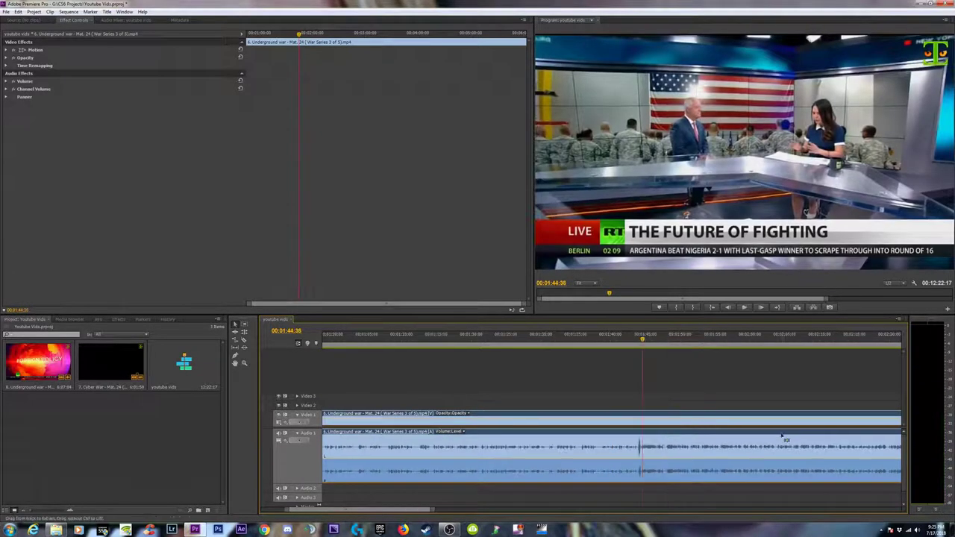
key("minus")
key("minus")
key("minus")
left_click(718, 343)
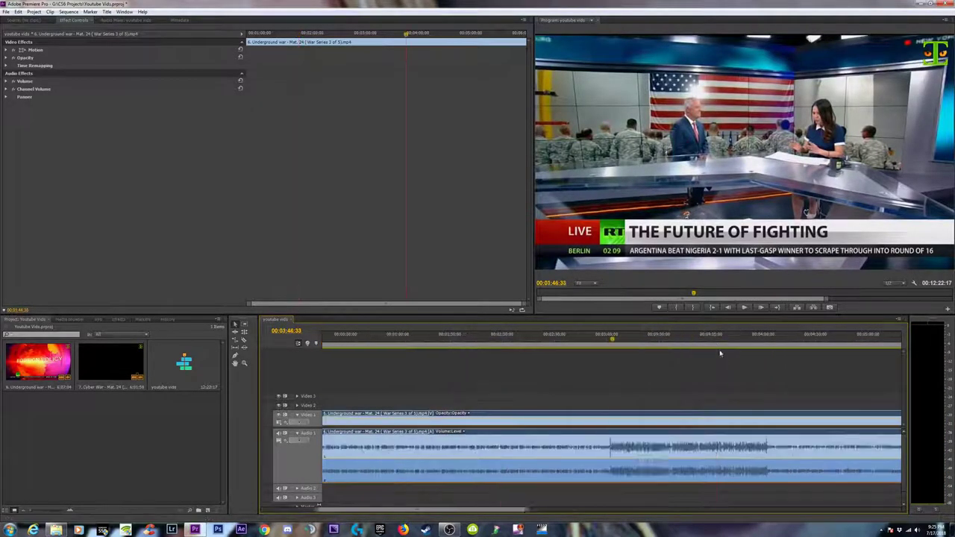
key("equal")
key("equal")
key("equal")
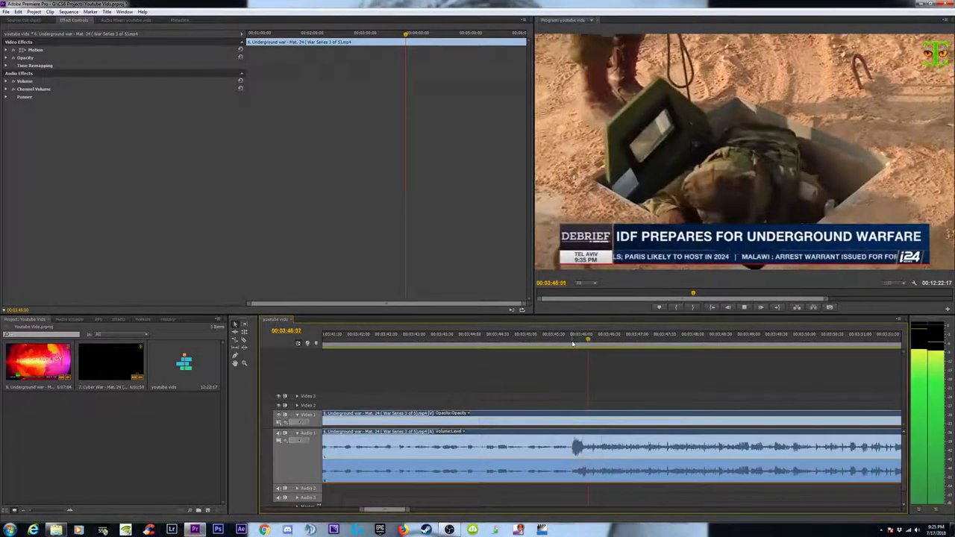
key("space")
key("minus")
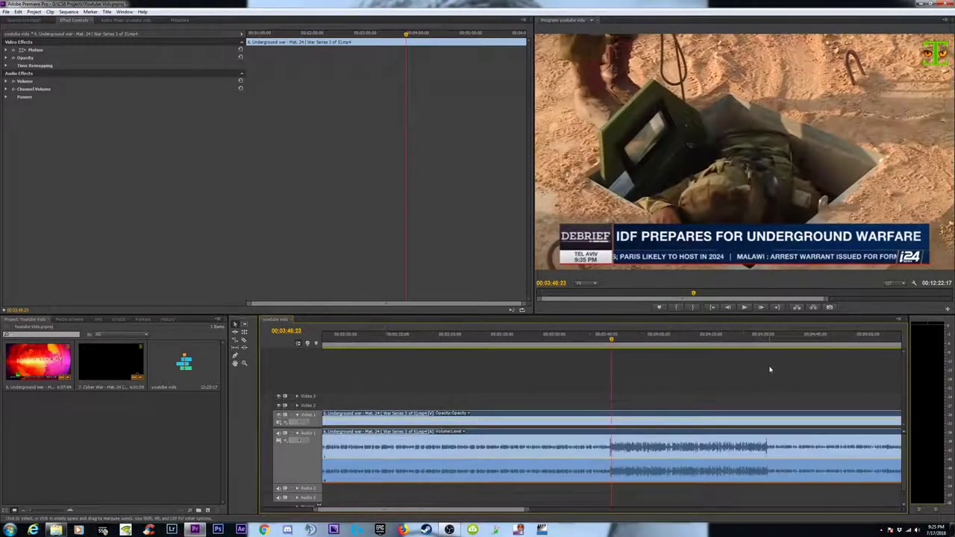
left_click(765, 338)
key("equal")
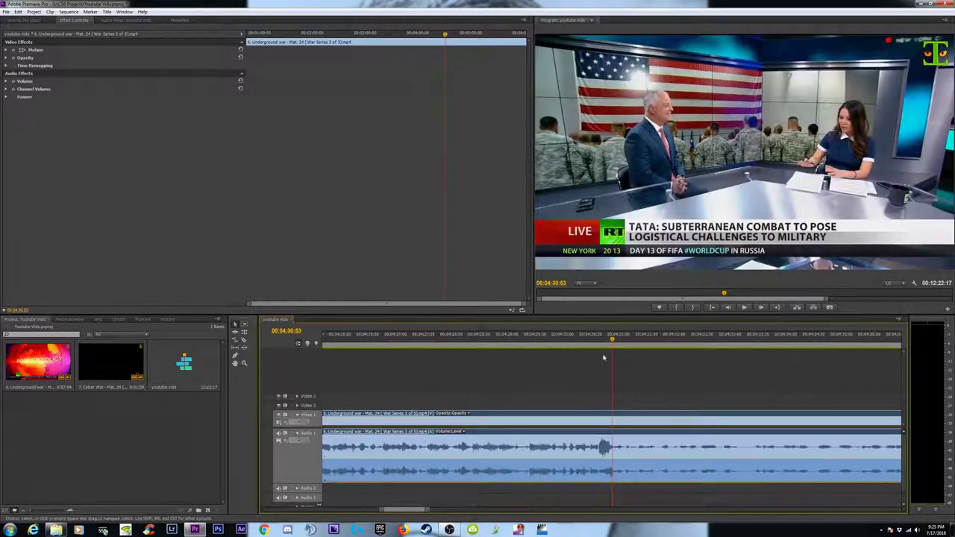
key("space")
key("space")
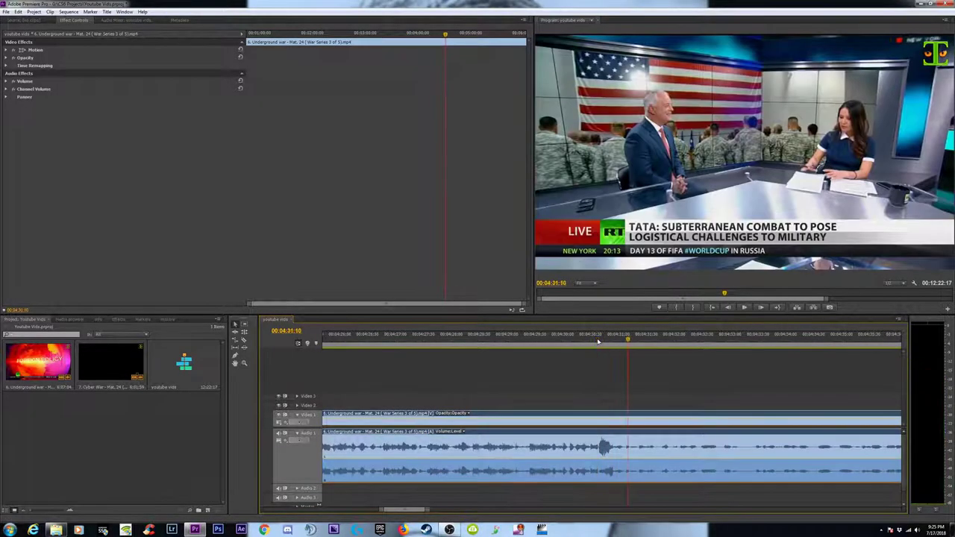
key("equal")
key("minus")
key("minus")
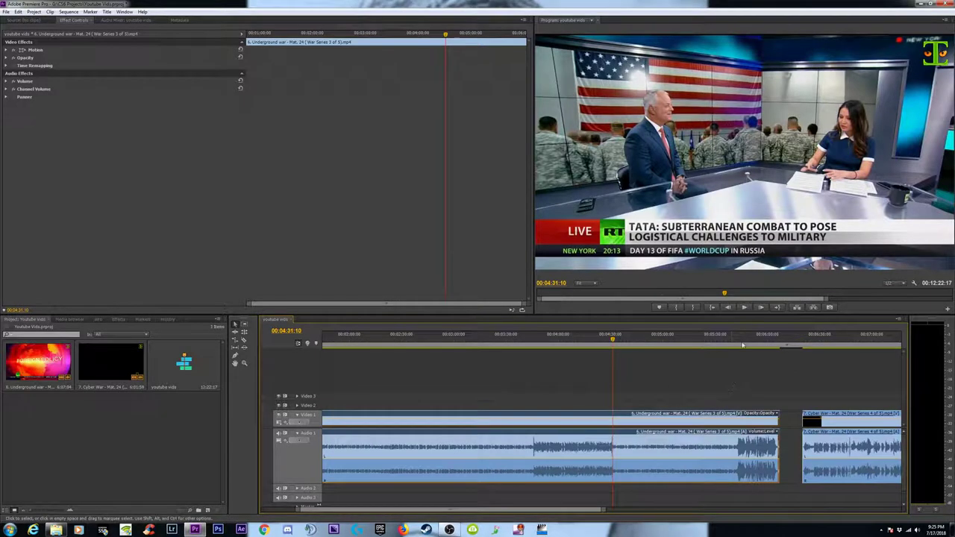
left_click(744, 342)
key("minus")
key("minus")
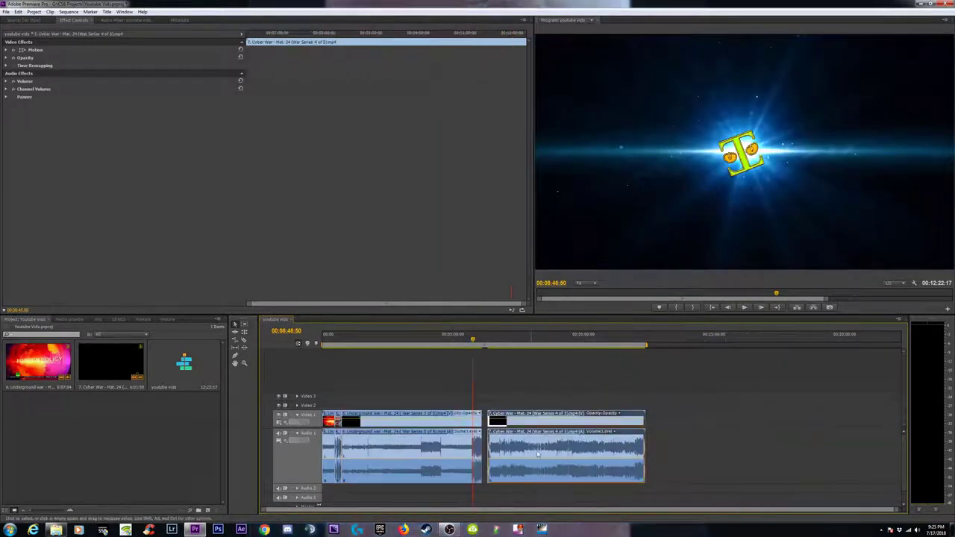
- Play through the Cyber War interview and its ending logo animation to review them
key("equal")
key("minus")
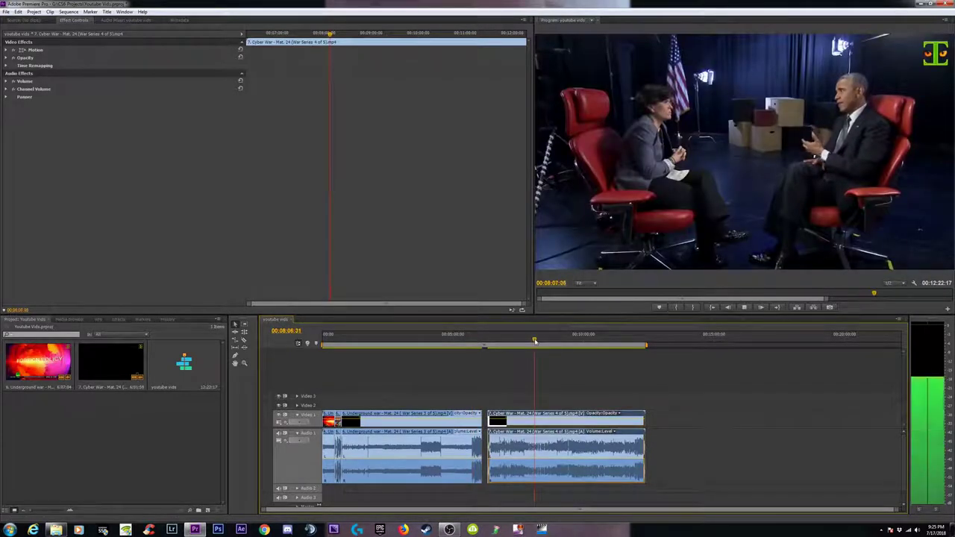
key("space")
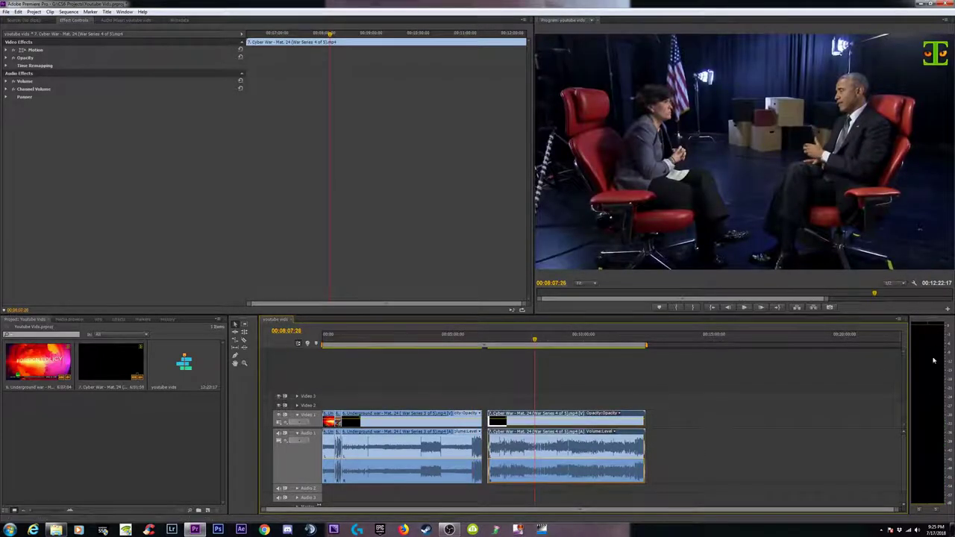
key("space")
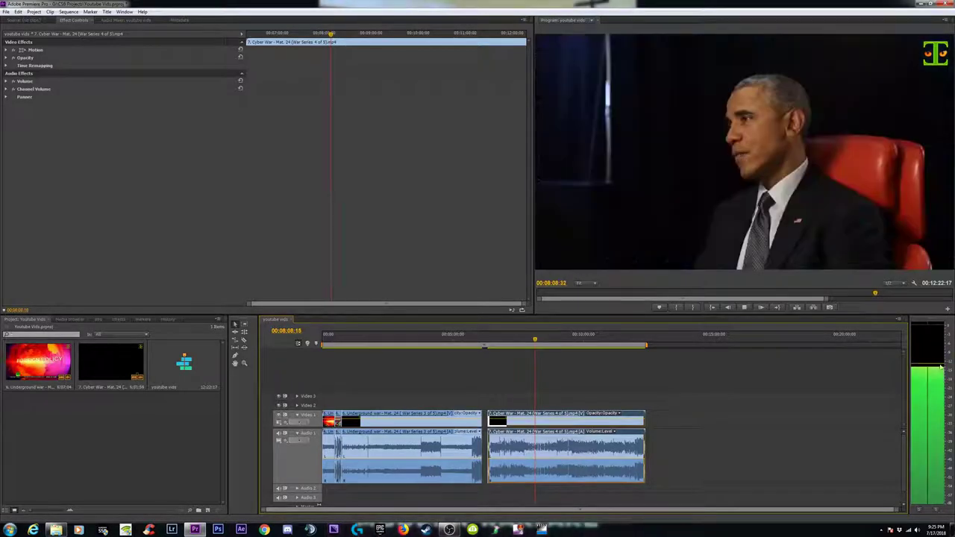
key("space")
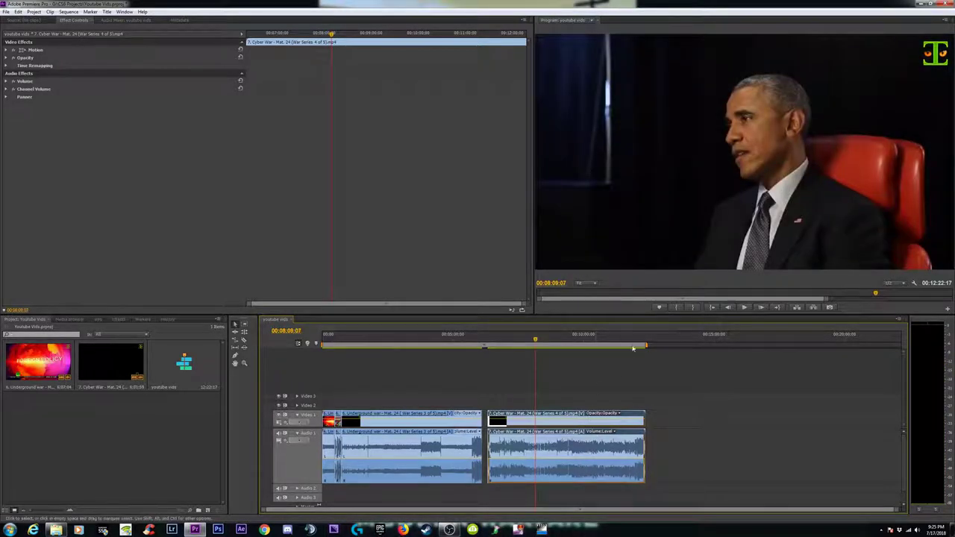
left_click(635, 341)
key("=")
key("=")
key("=")
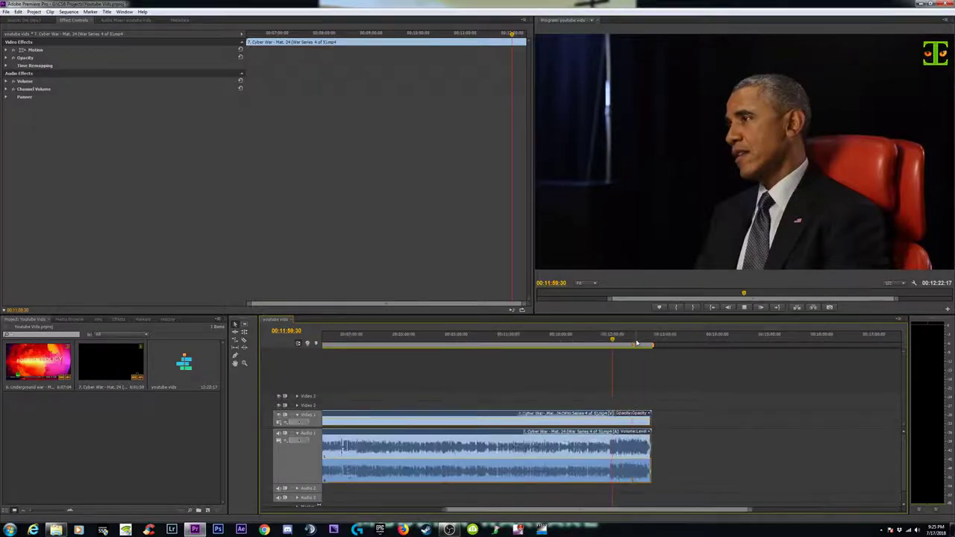
key("space")
key("space")
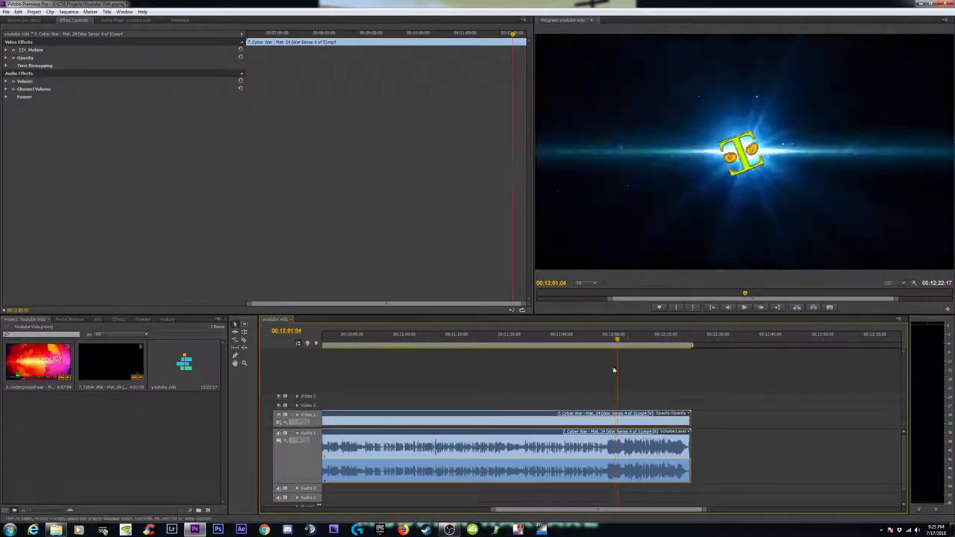
key("space")
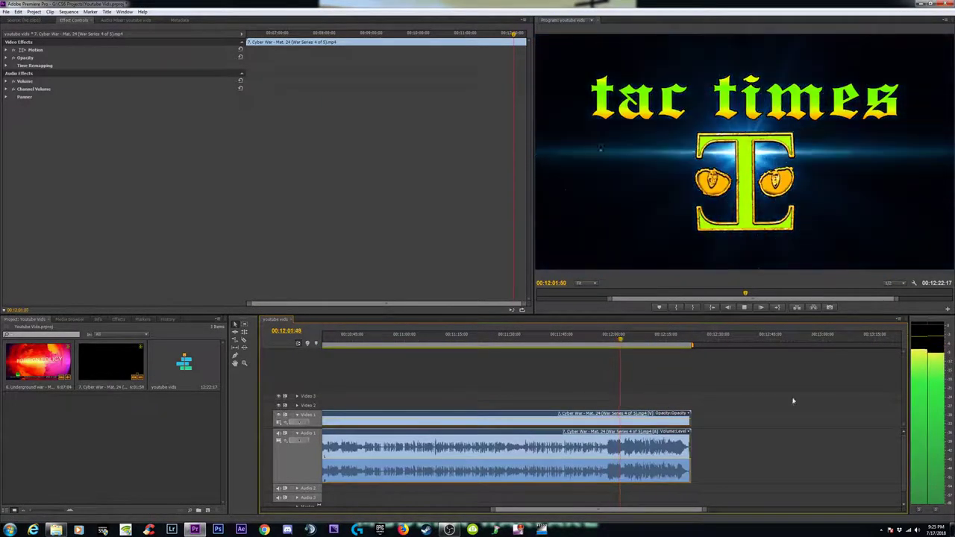
key("space")
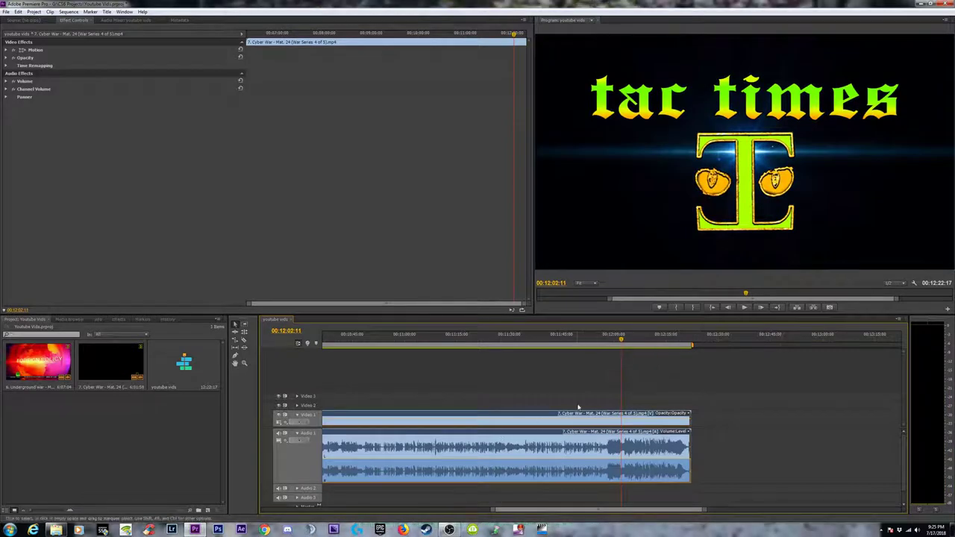
key("minus")
key("minus")
- Cut the Underground War clip at 00:03:45:48, just after a black frame
left_click(367, 337)
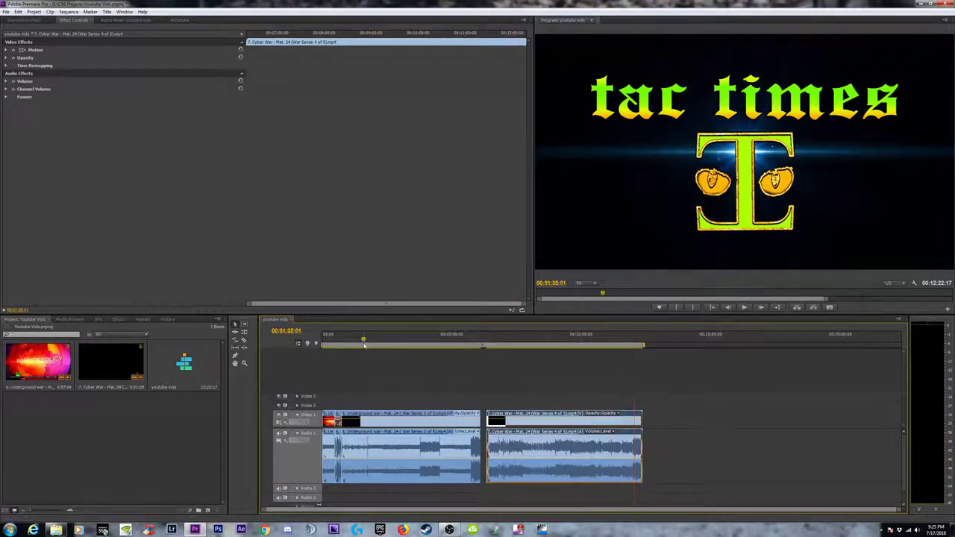
key("equal")
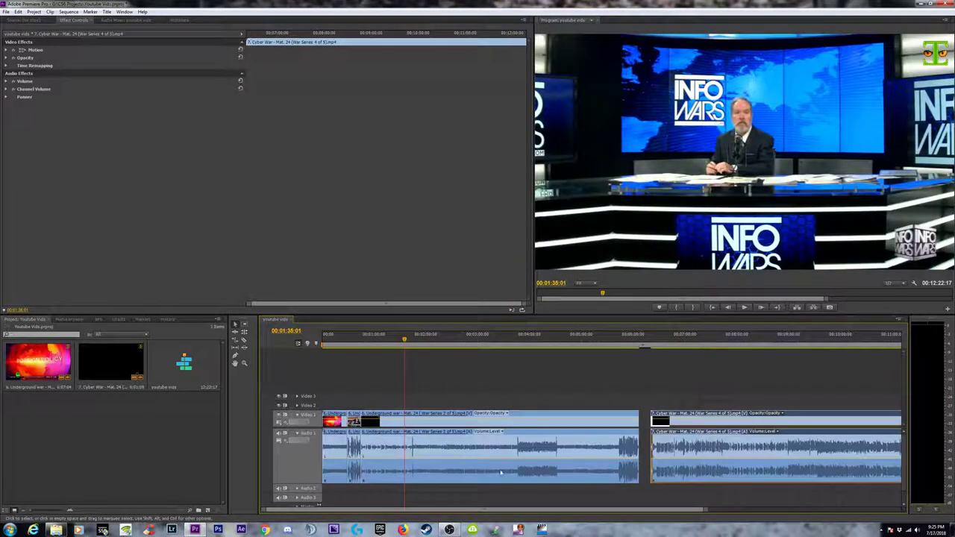
left_click(527, 337)
key("equal")
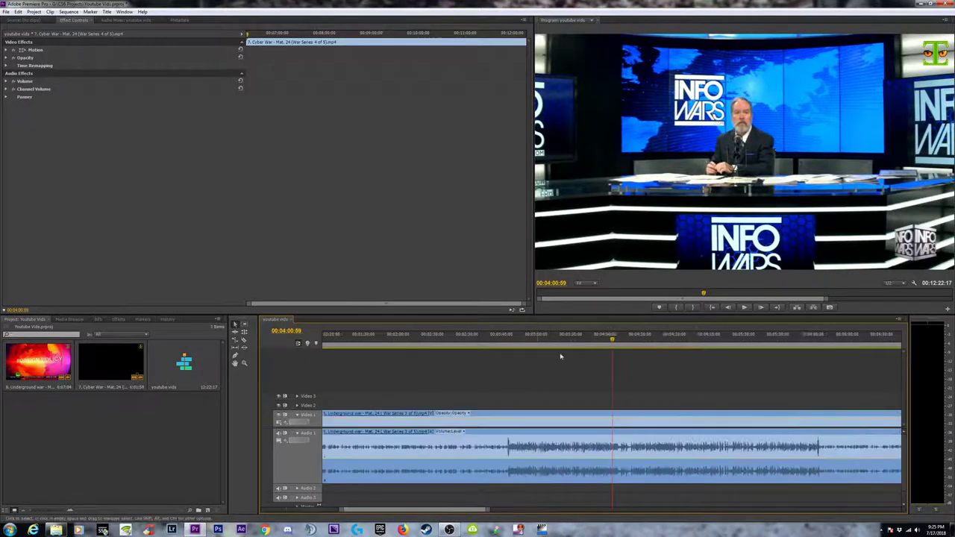
left_click(450, 337)
left_click(400, 337)
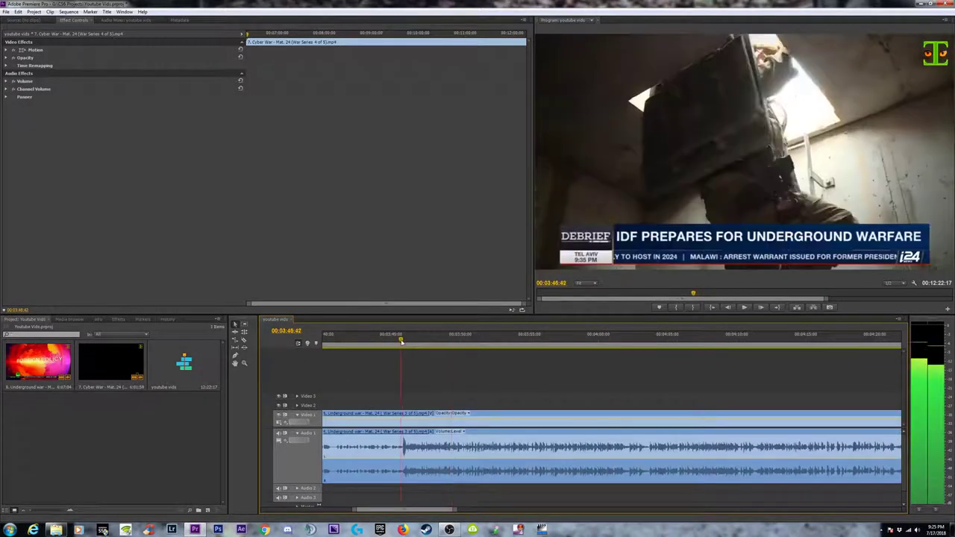
key("Right")
key("Right")
key("Right")
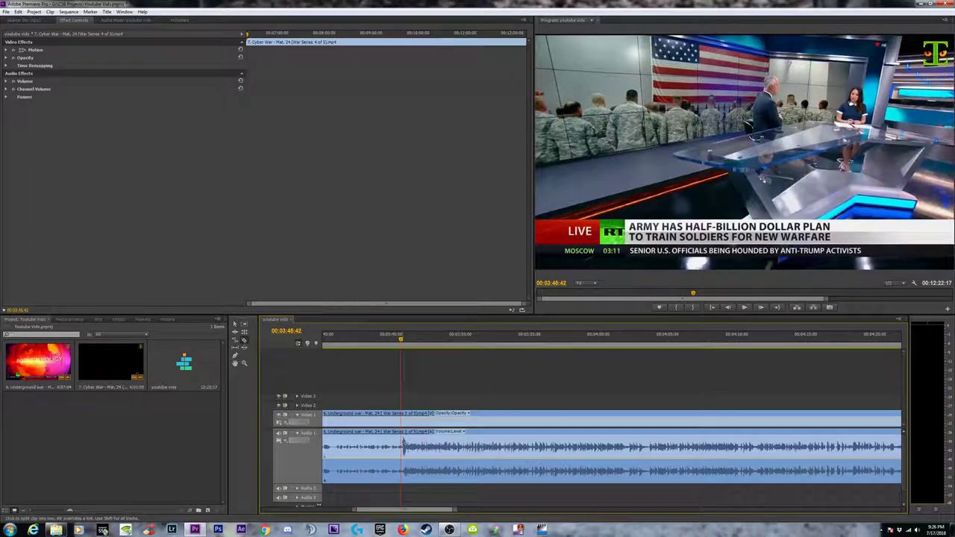
key("c")
left_click(403, 446)
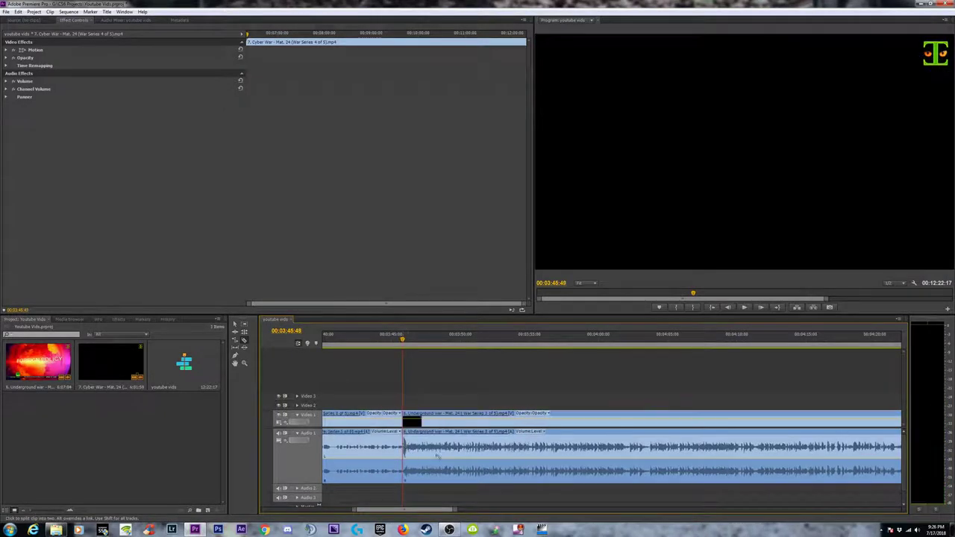
key("minus")
key("minus")
- Cut the clip again at 00:04:30:59
left_click(670, 345)
key("equal")
key("equal")
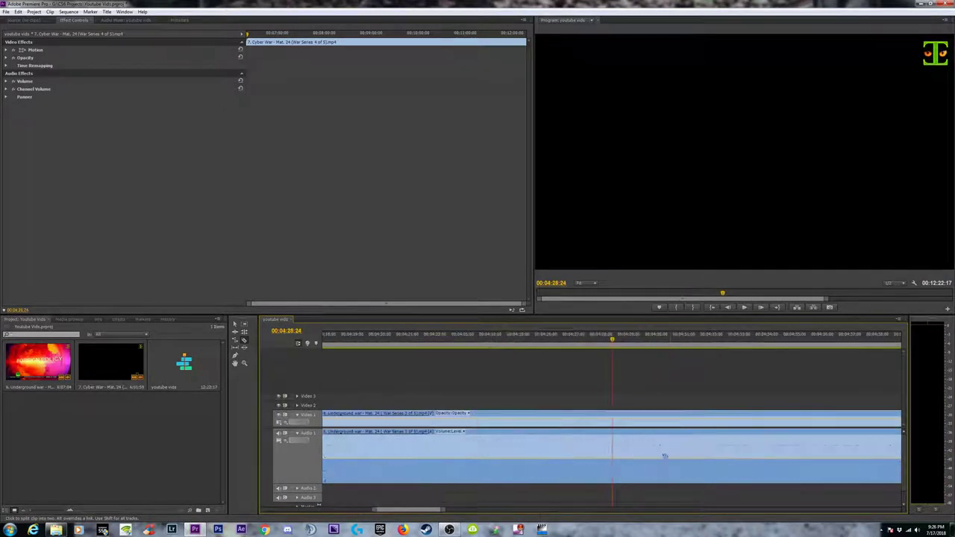
key("equal")
key("space")
key("space")
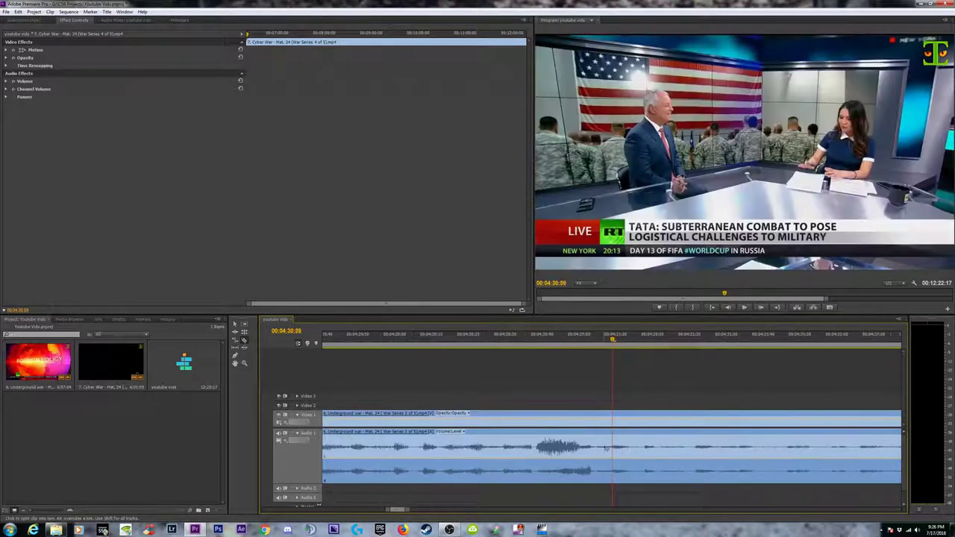
left_click(610, 446)
- Review the sequence from 5:45:03 onward, zoomed out, ending near the sequence's end
key("Down")
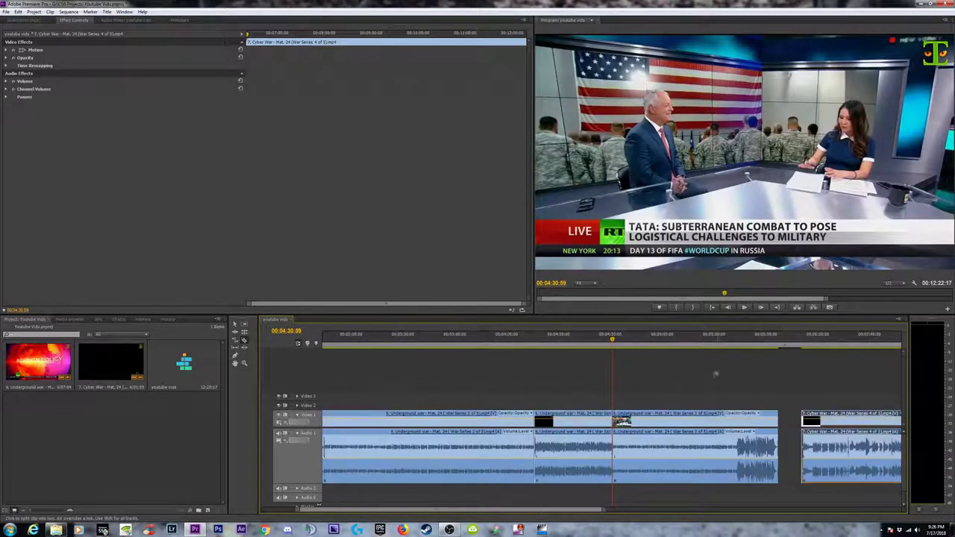
key("minus")
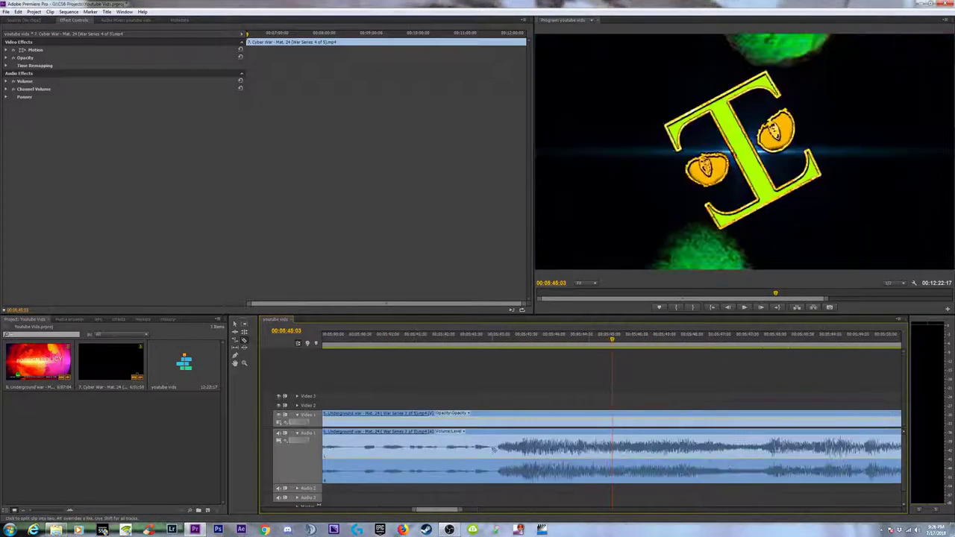
key("minus")
key("minus")
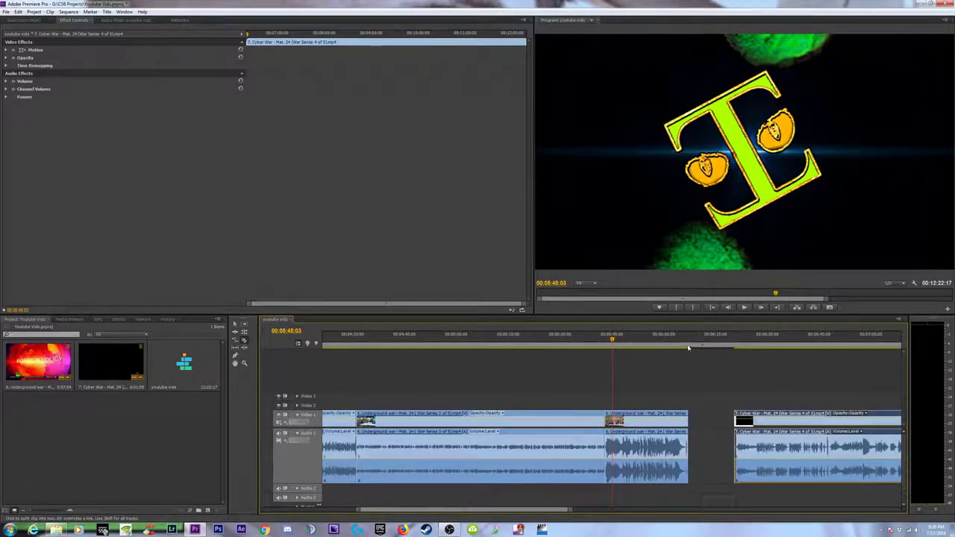
key("space")
key("minus")
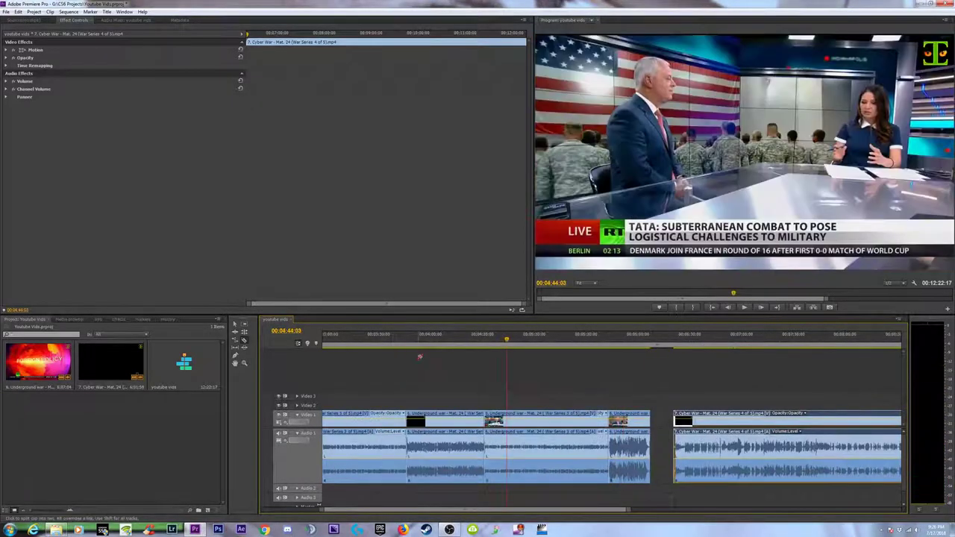
key("minus")
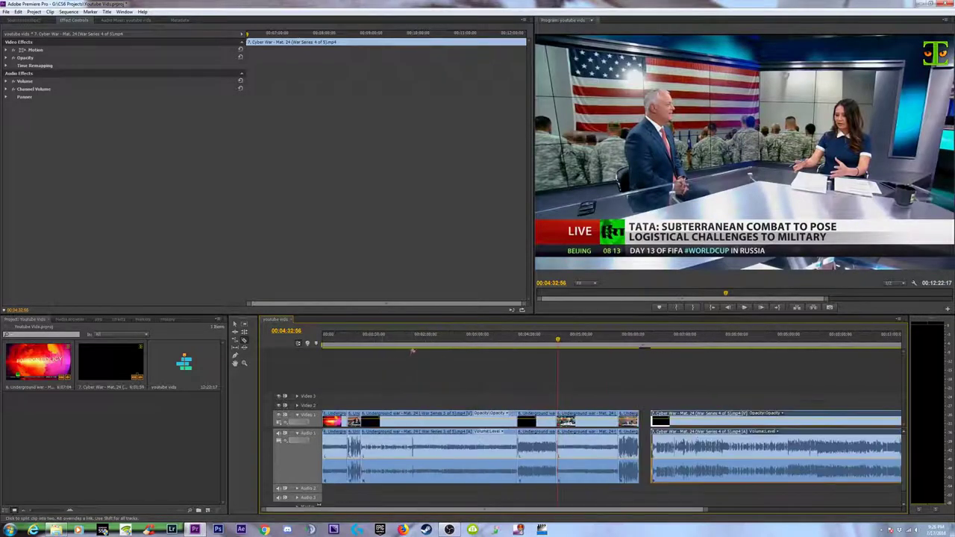
key("equal")
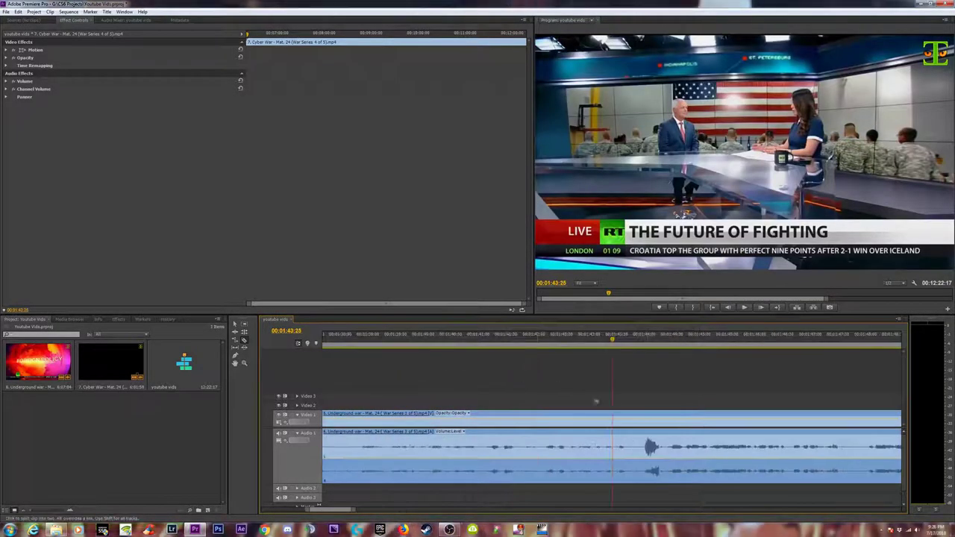
key("ctrl+z")
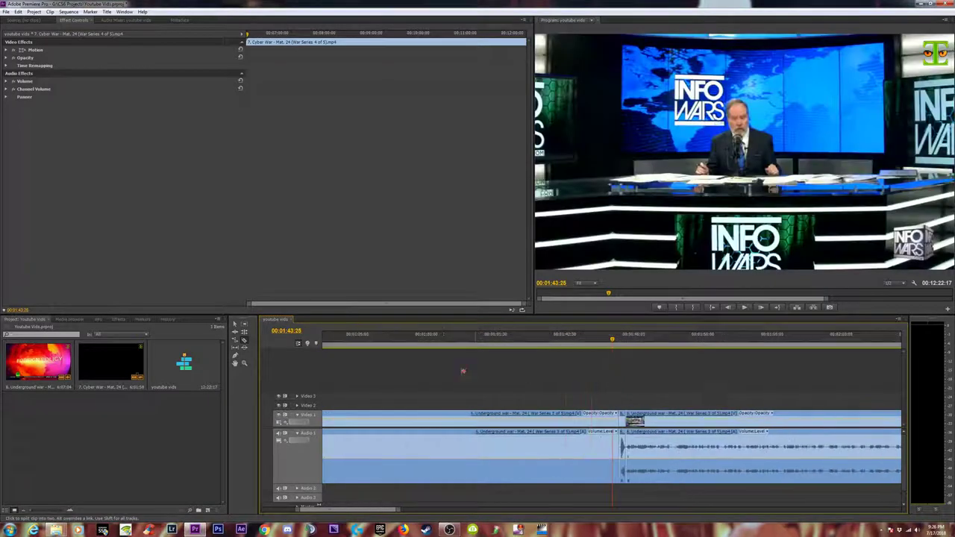
key("minus")
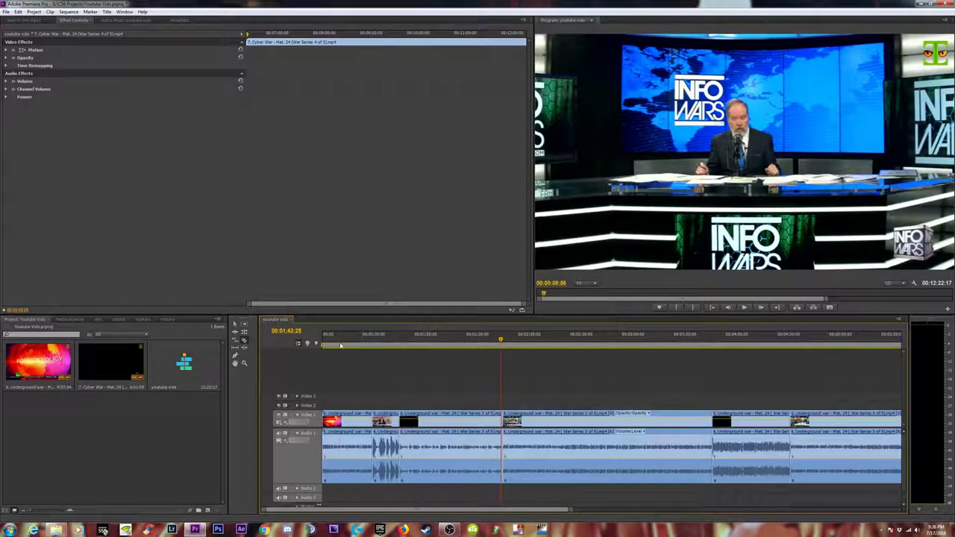
key("ctrl+z")
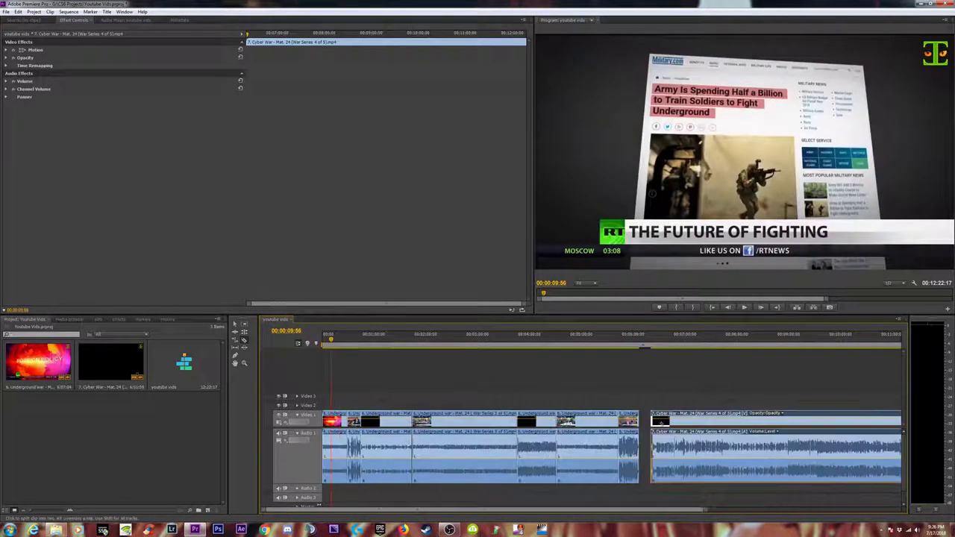
left_click(759, 337)
- Save the project and zoom the timeline so all clips fit in view
key("ctrl+s")
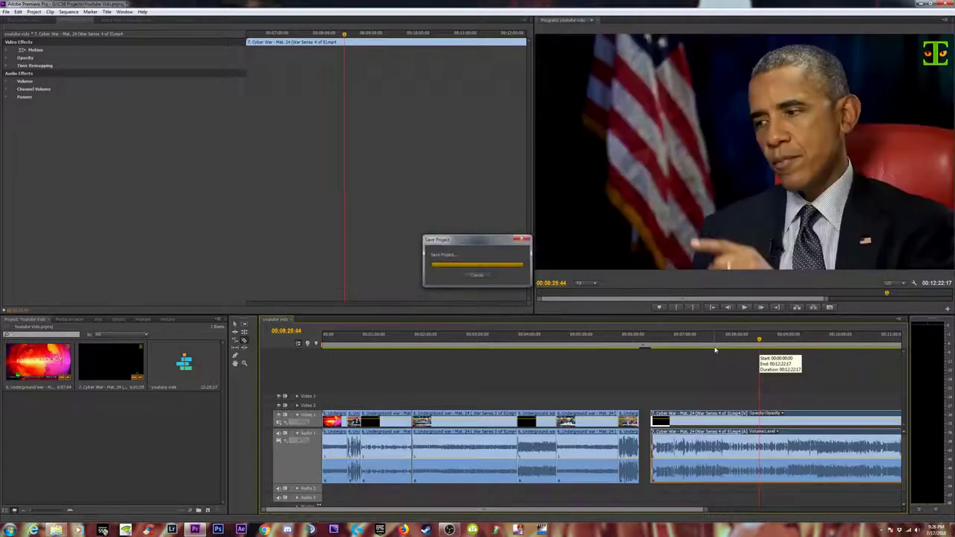
key("minus")
key("equal")
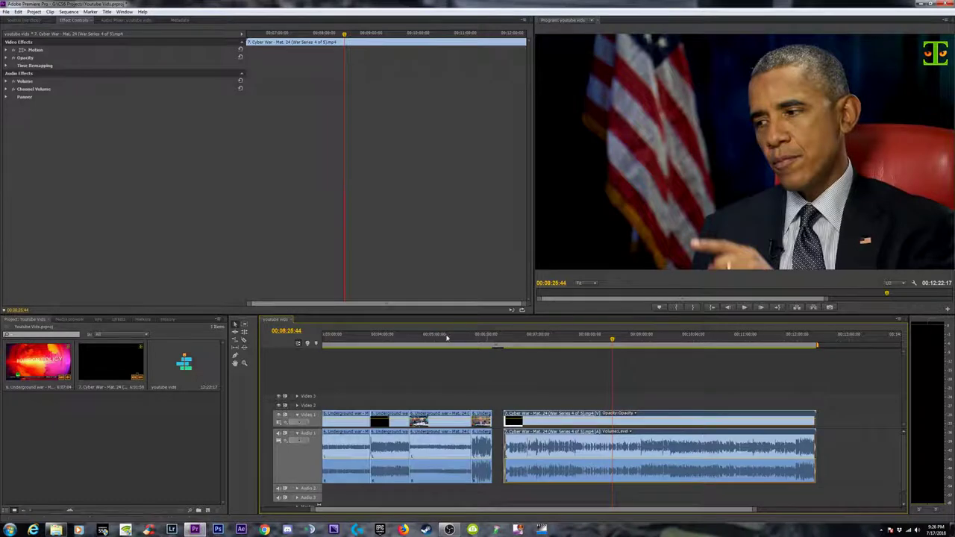
left_click(345, 338)
key("backslash")
key("minus")
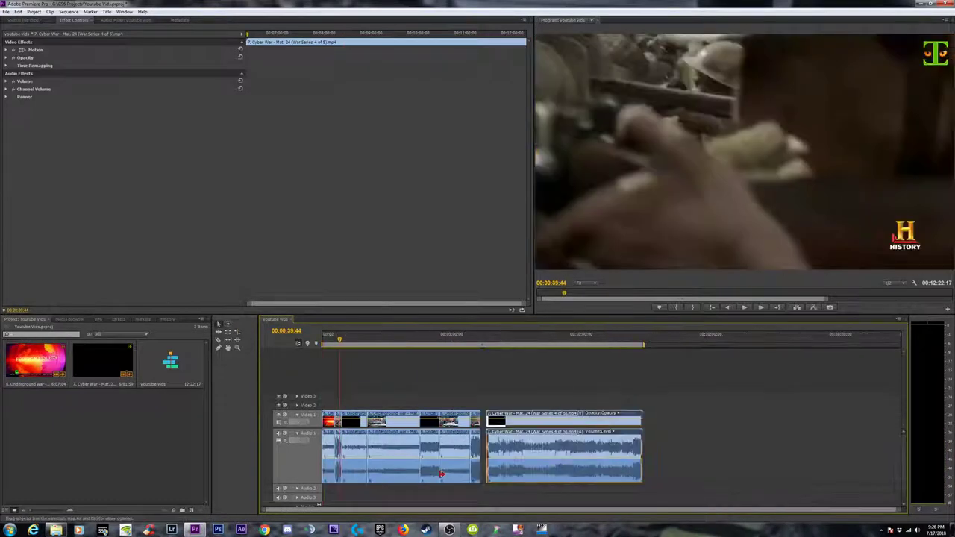
- Check the opening Underground War clips up to 00:00:44:14, then deselect them and open the Edit menu
left_click_drag(479, 498, 316, 453)
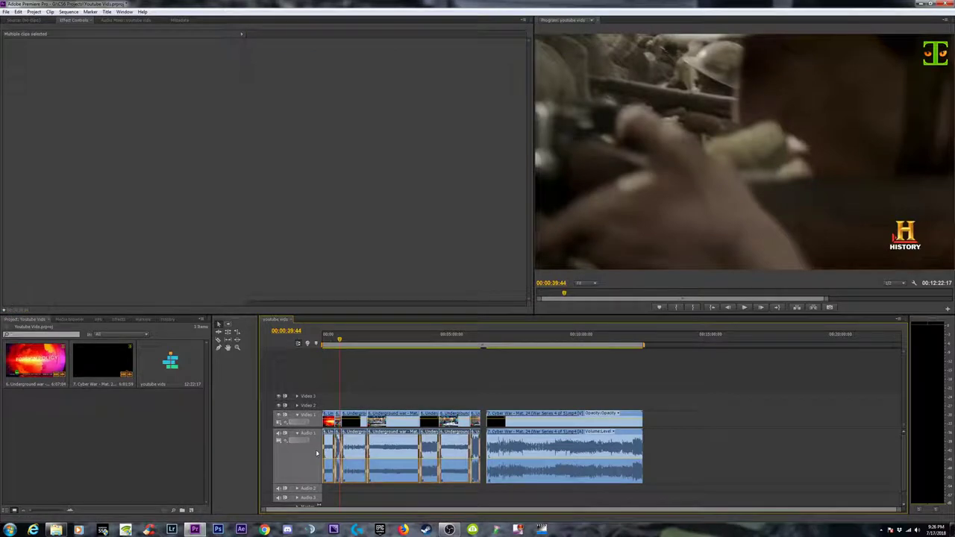
key("equal")
key("equal")
key("equal")
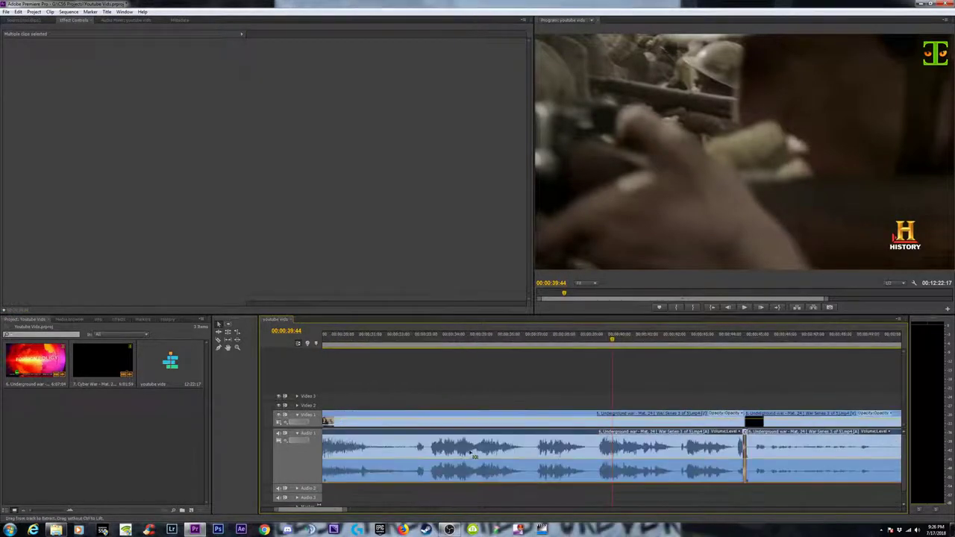
key("space")
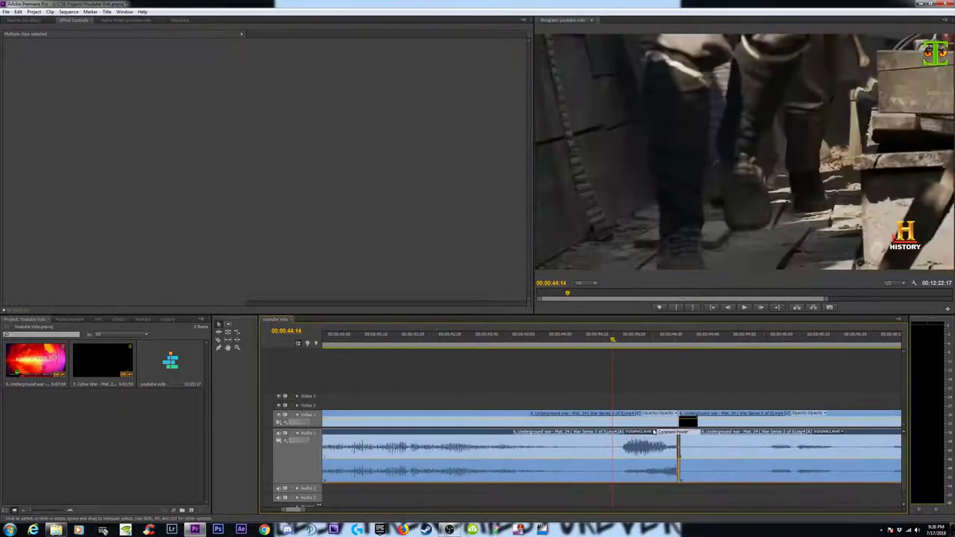
key("minus")
key("minus")
key("minus")
left_click(507, 397)
key("minus")
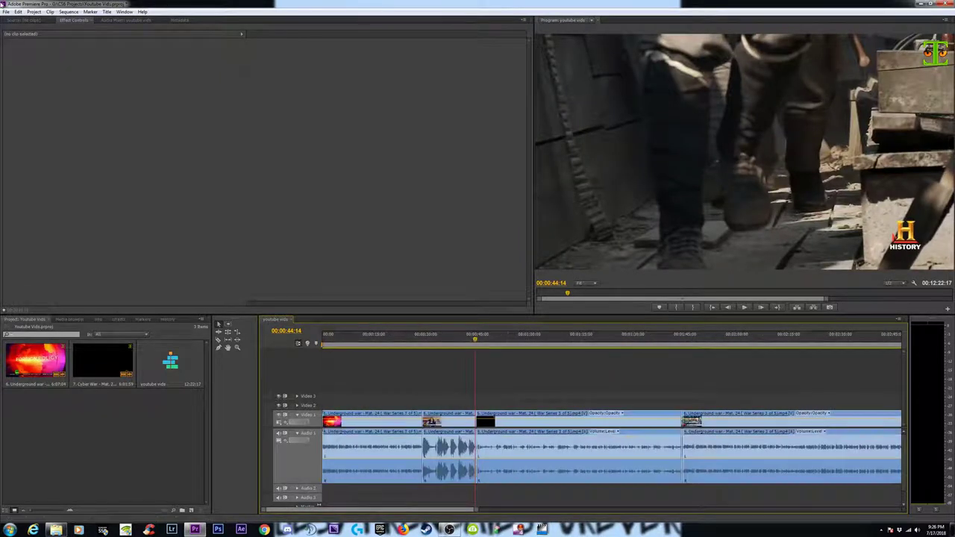
left_click(16, 12)
mouse_move(49, 195)
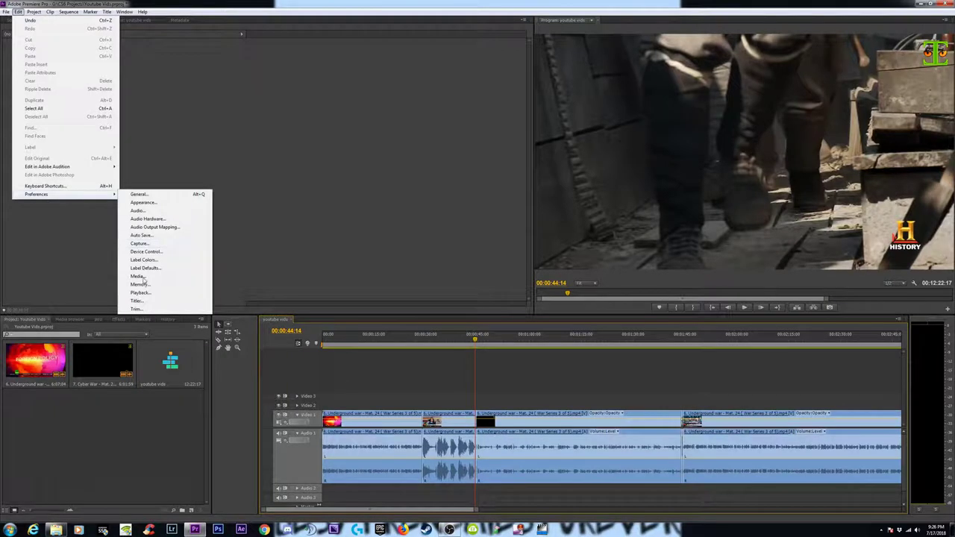
- Set the Constant Power crossfade from Favorites as the default transition
left_click(139, 194)
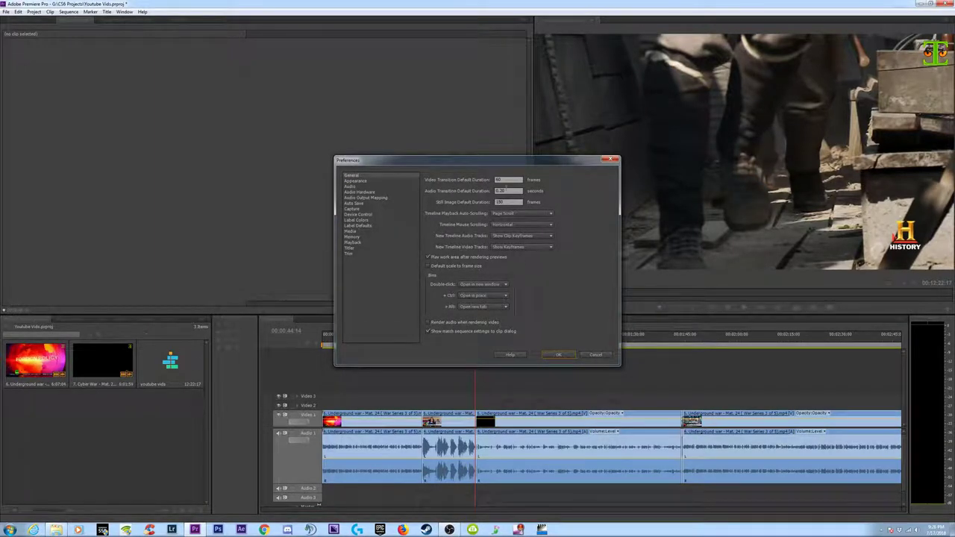
left_click(597, 355)
left_click(121, 321)
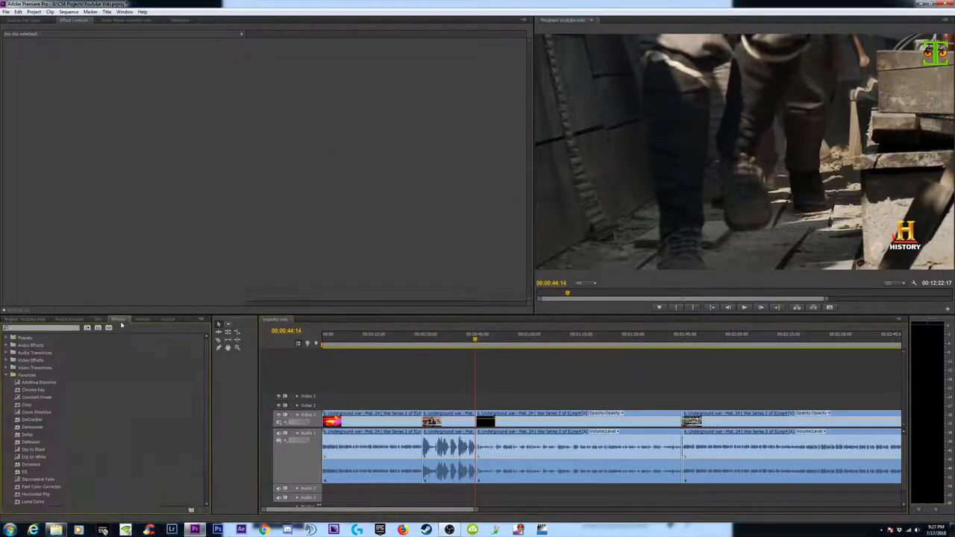
left_click(31, 399)
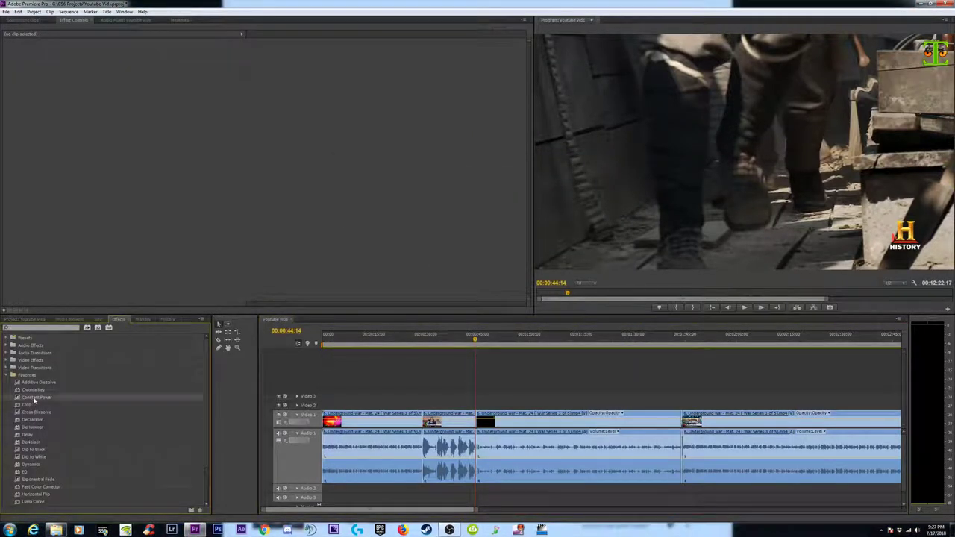
right_click(38, 400)
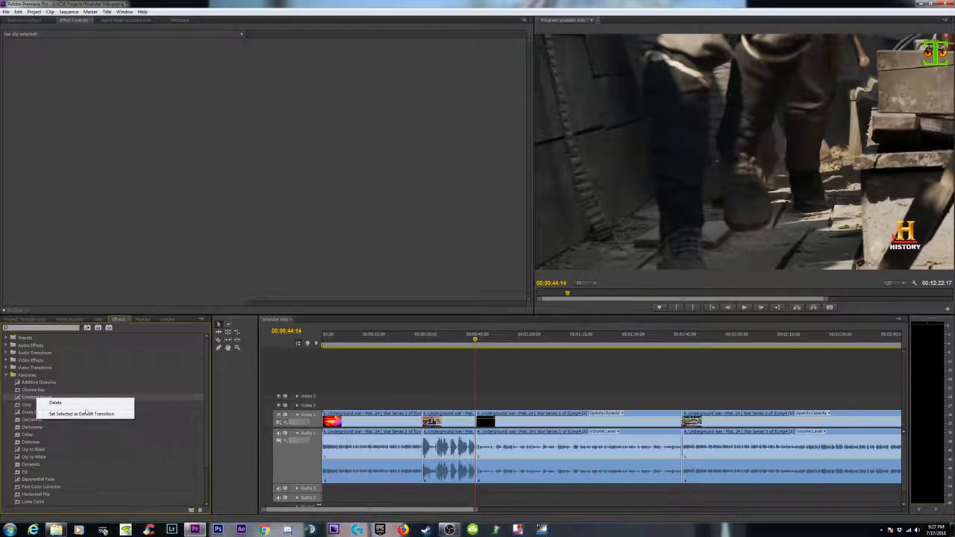
left_click(28, 401)
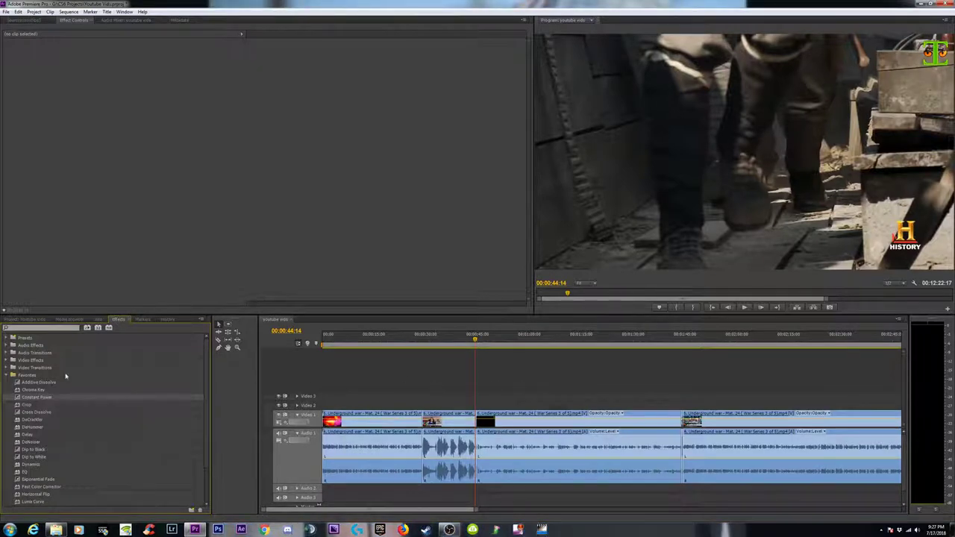
- Delete the video Cross Dissolve at the clip join at 00:00:29:14
left_click(458, 339)
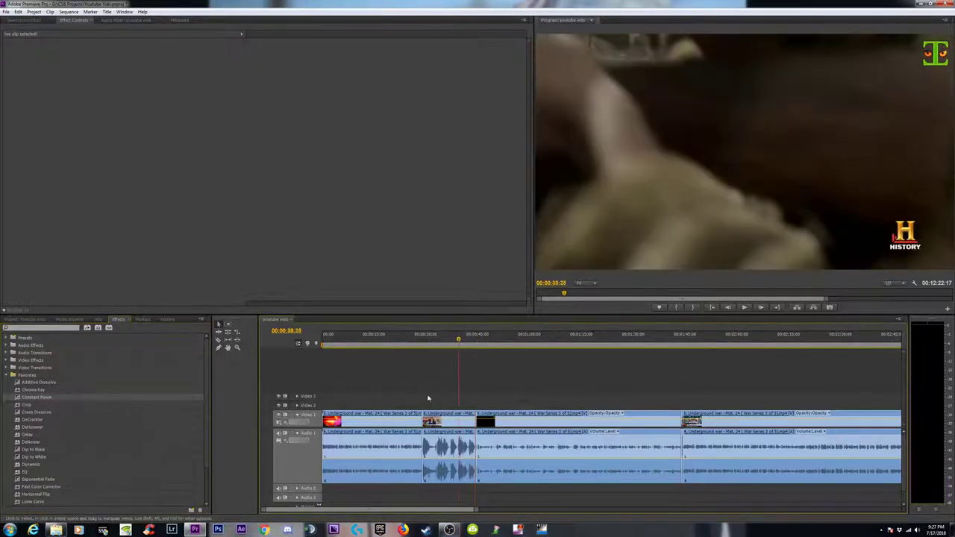
left_click_drag(448, 396, 405, 426)
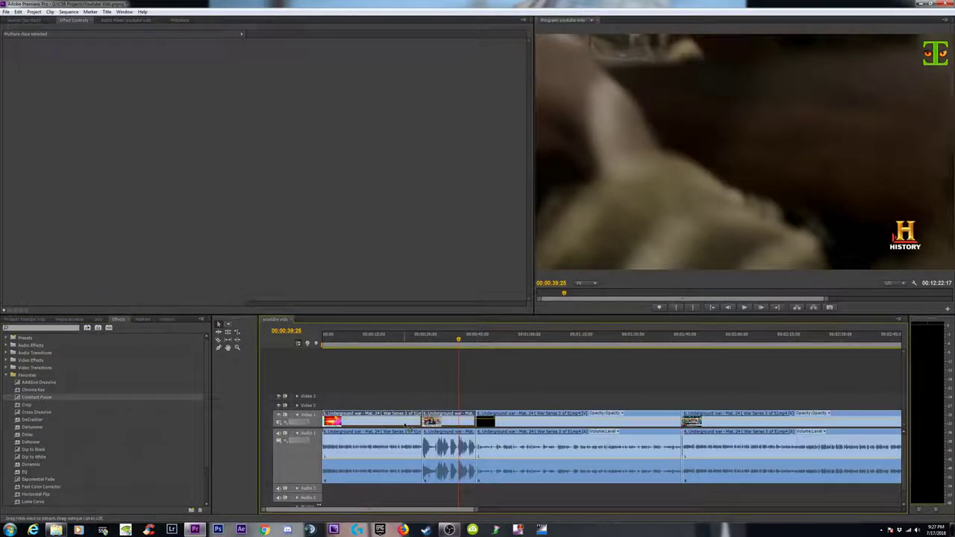
left_click(422, 341)
key("equal")
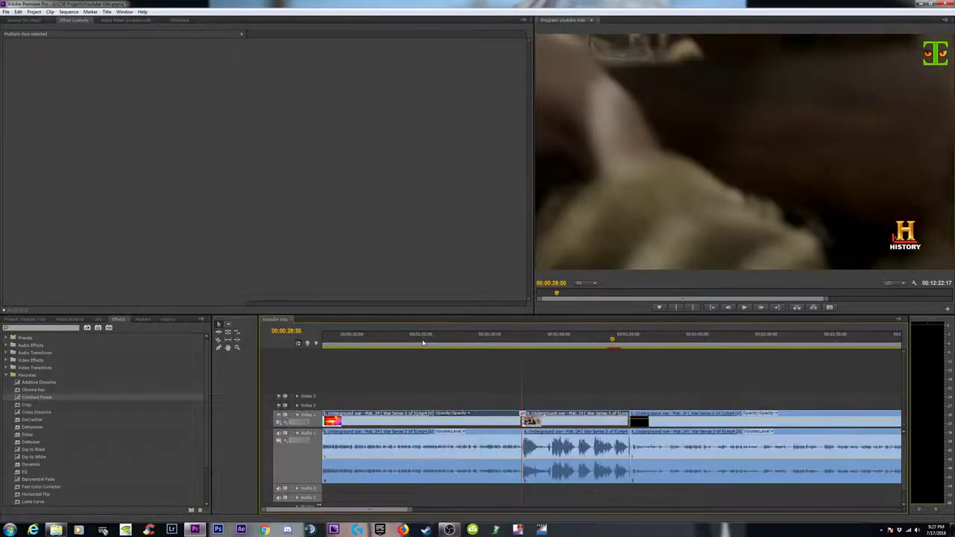
key("equal")
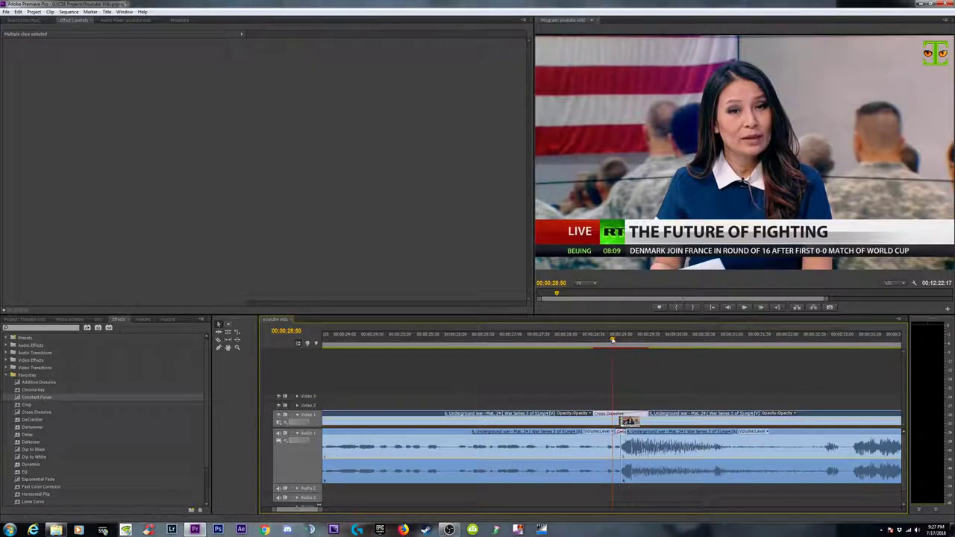
left_click(633, 349)
left_click(609, 418)
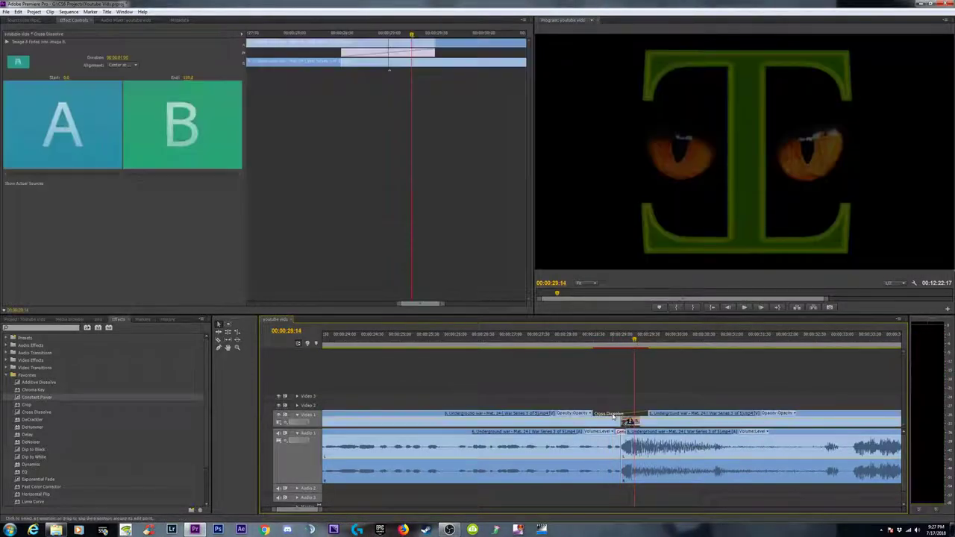
key("Delete")
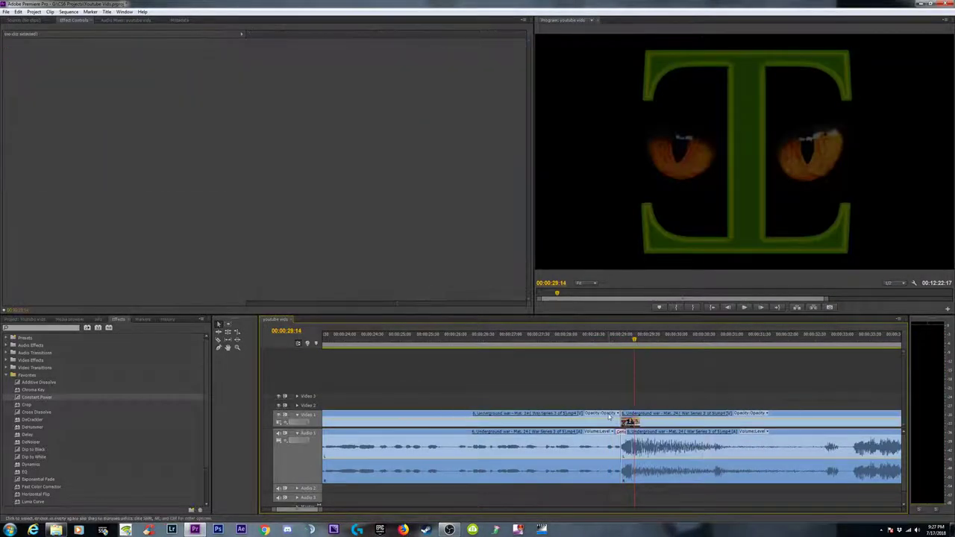
key("minus")
key("minus")
- Preview the interview section from about 00:02:17 to check its audio
key("minus")
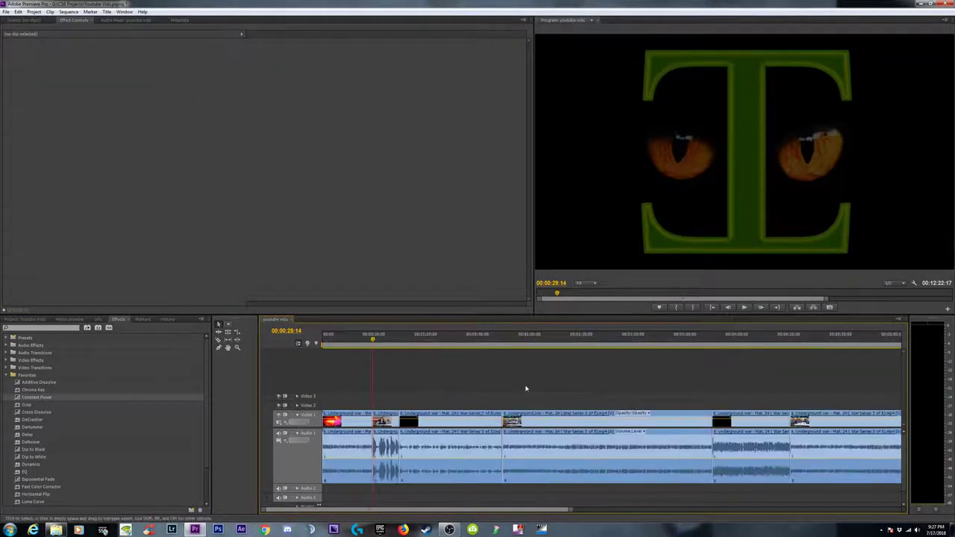
key("minus")
key("minus")
key("equal")
key("equal")
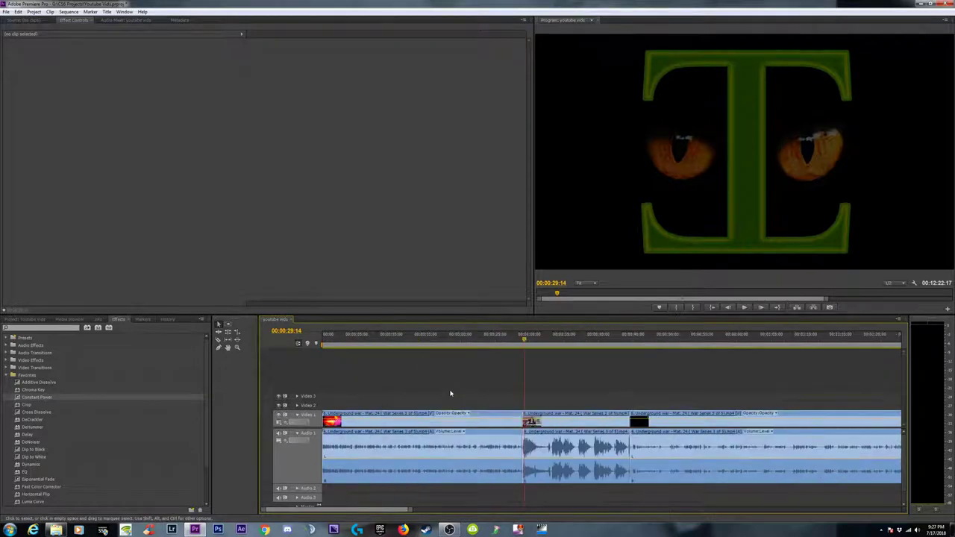
key("minus")
key("minus")
key("minus")
left_click(440, 339)
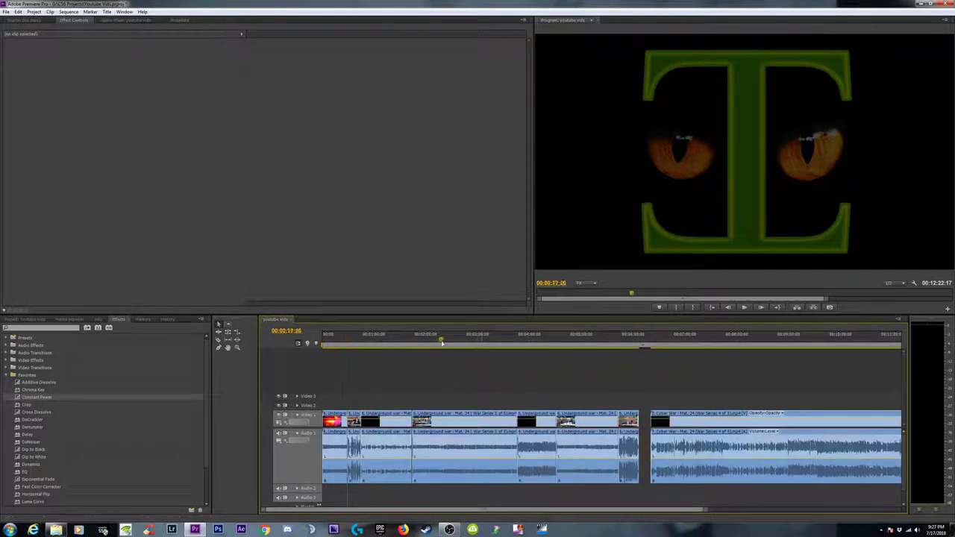
key("equal")
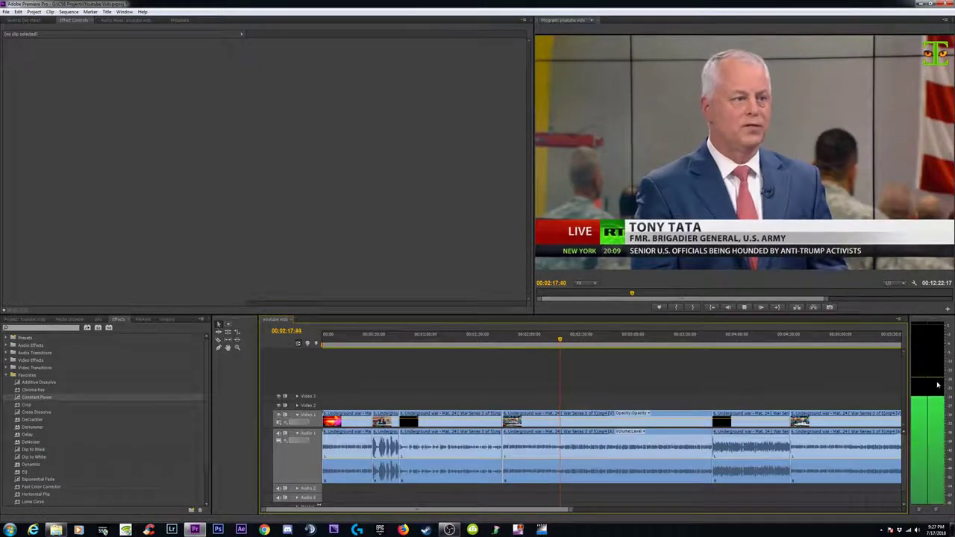
key("space")
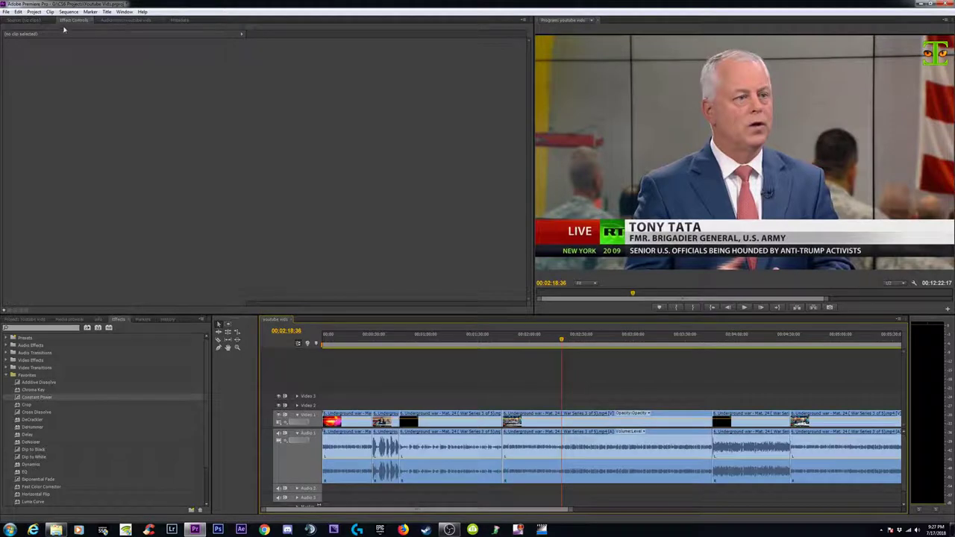
left_click(121, 321)
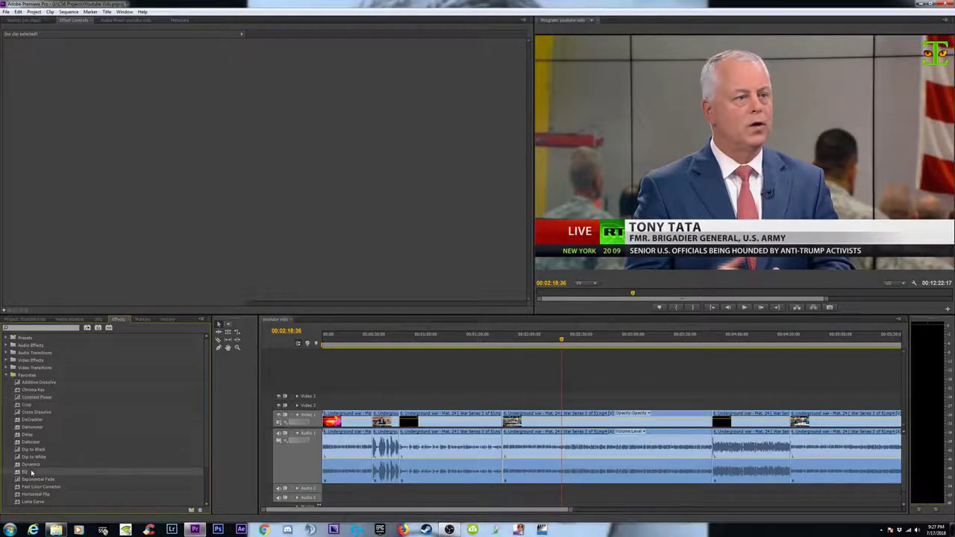
- Add EQ to the Underground War clip with the Loudness preset and Mid2 band enabled
mouse_move(31, 473)
left_mouse_down()
mouse_move(561, 362)
mouse_move(567, 452)
left_mouse_up()
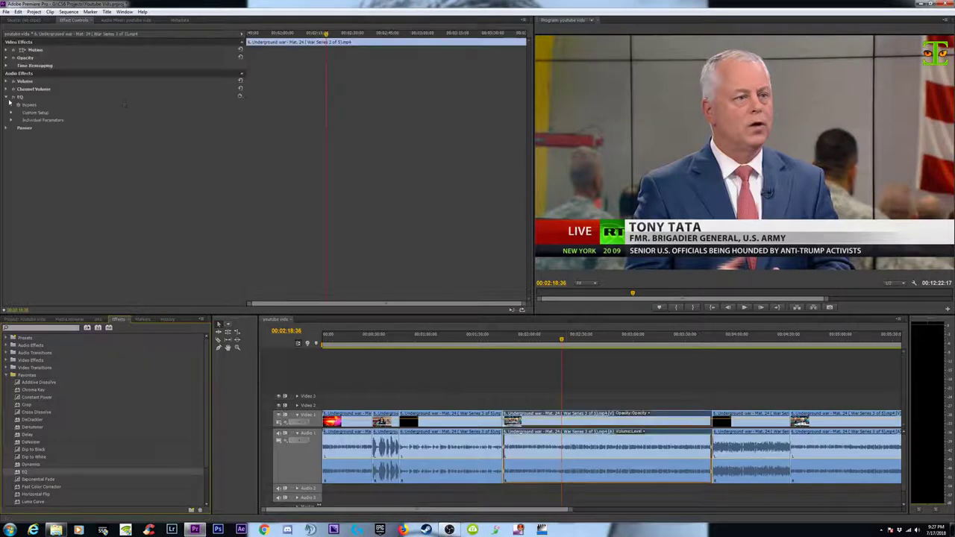
left_click(239, 97)
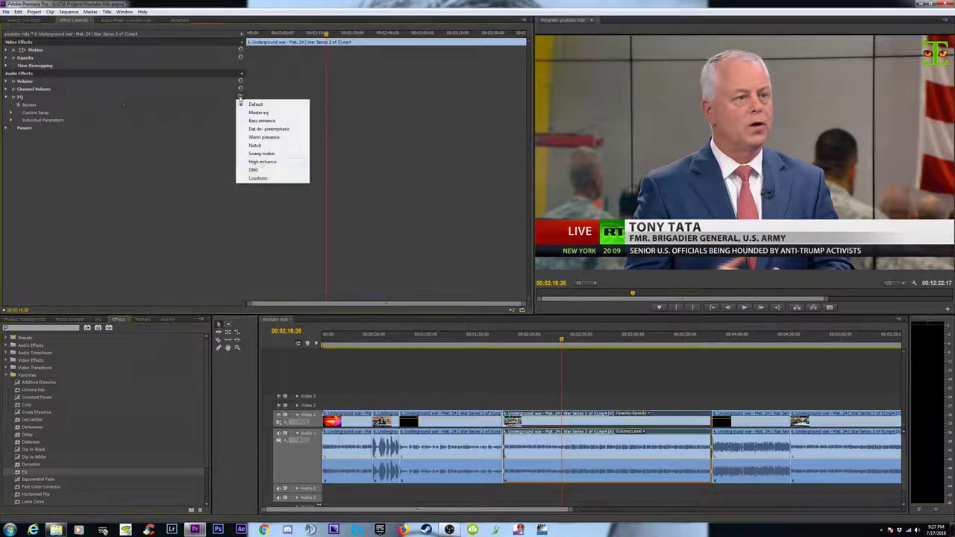
left_click(259, 178)
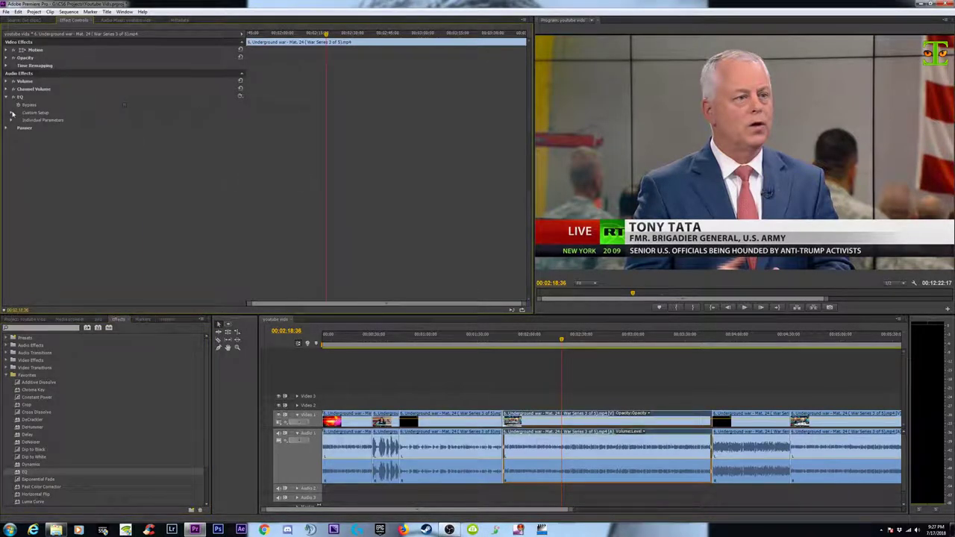
left_click(12, 112)
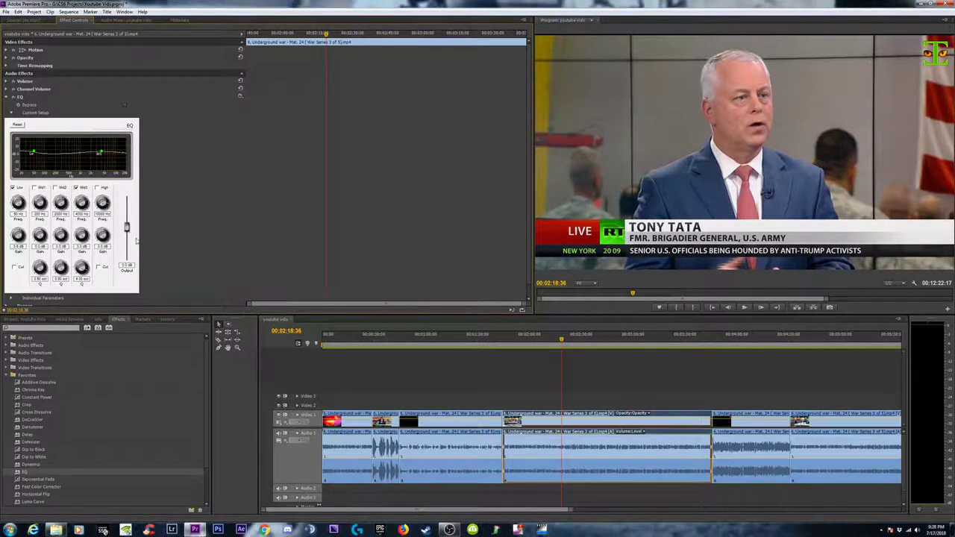
left_click(54, 188)
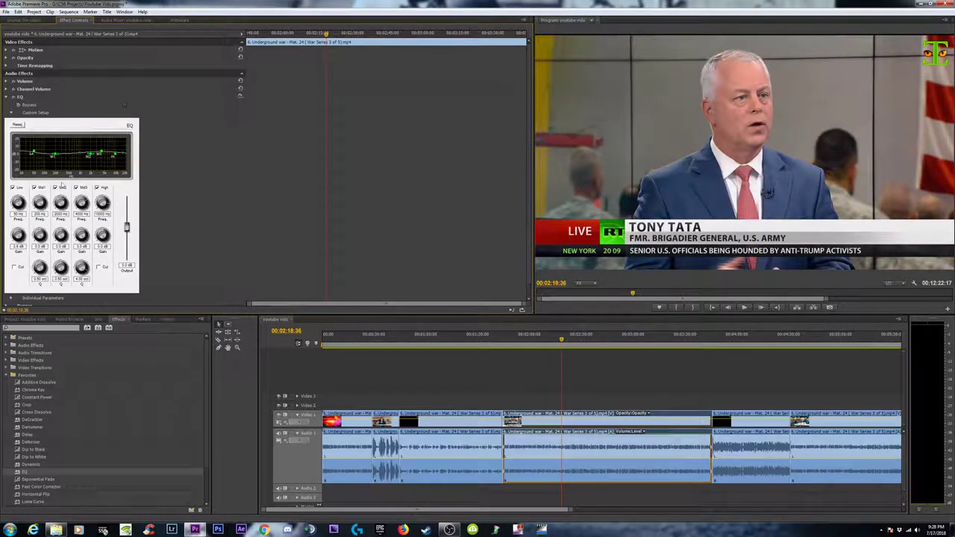
left_click(9, 97)
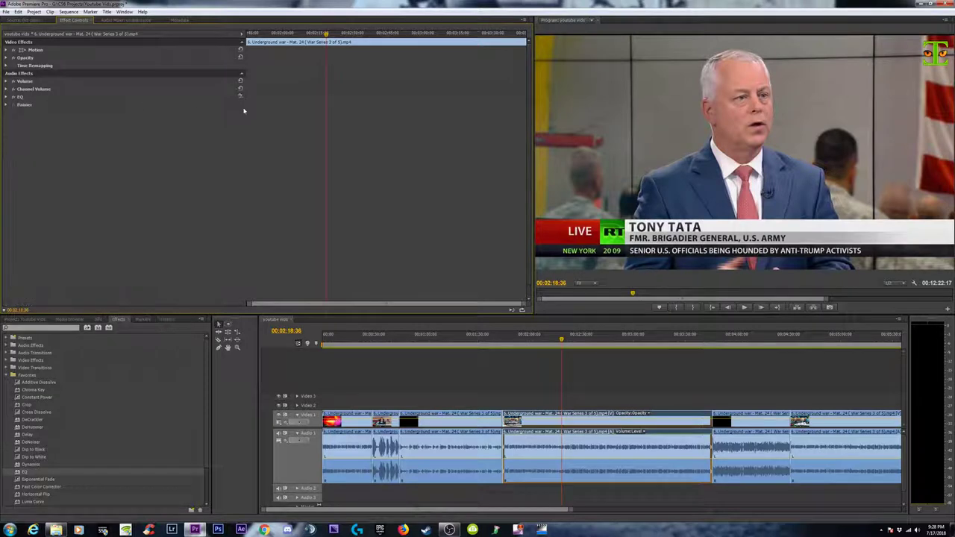
- Reselect the clip and play back the sequence to hear the EQ
right_click(236, 96)
left_click(541, 368)
left_click(544, 368)
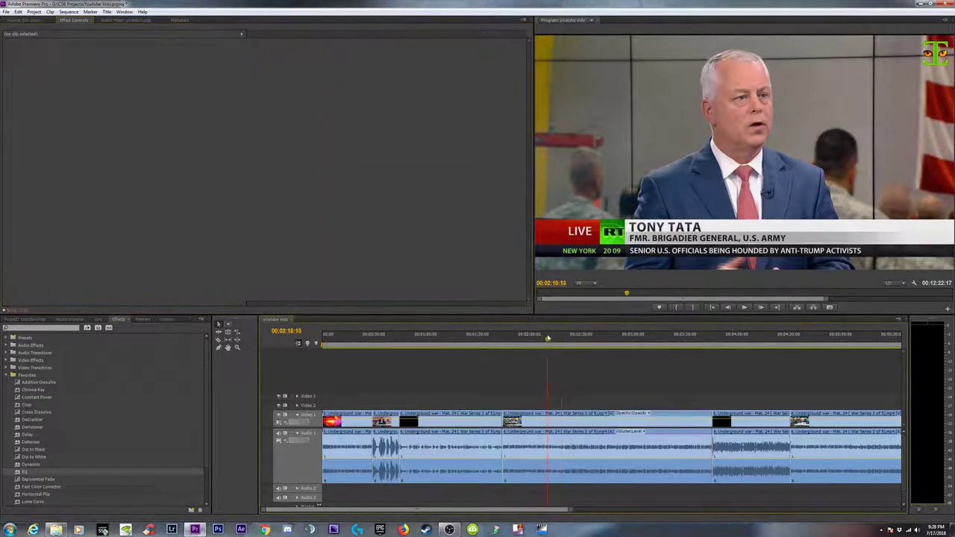
left_click(121, 20)
left_click(74, 20)
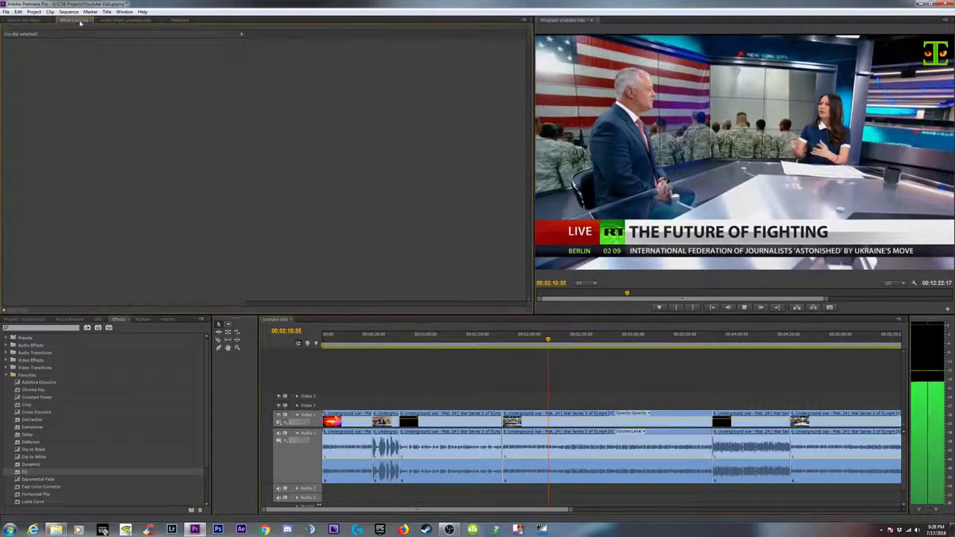
left_click(566, 446)
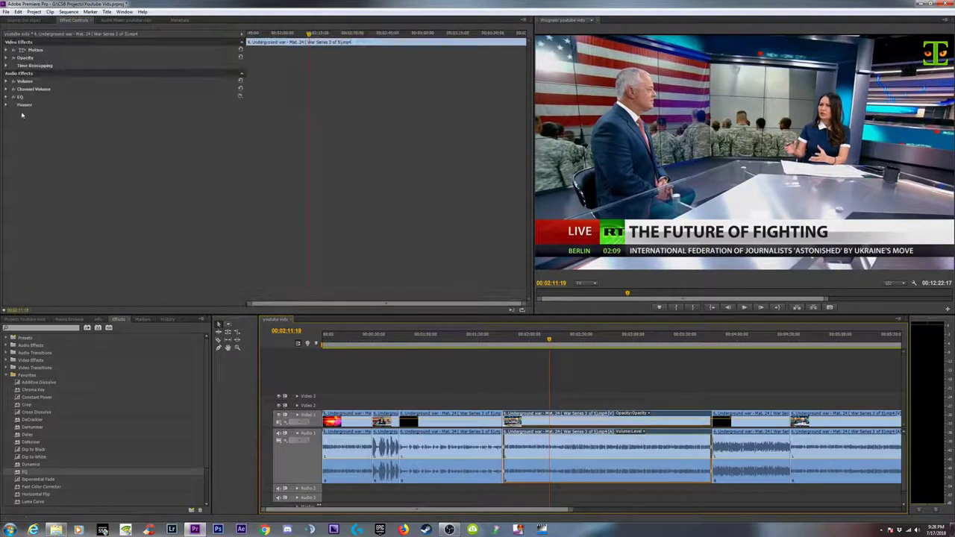
key("space")
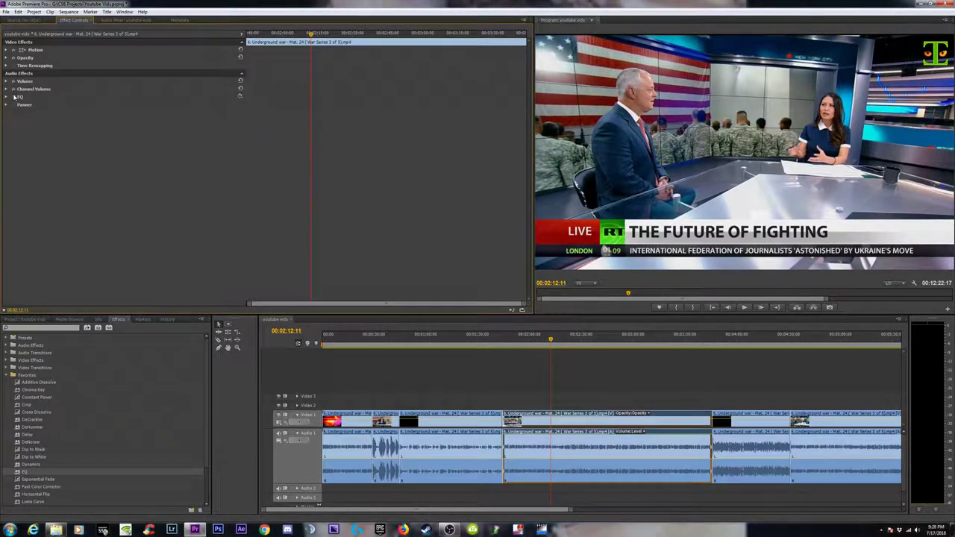
key("space")
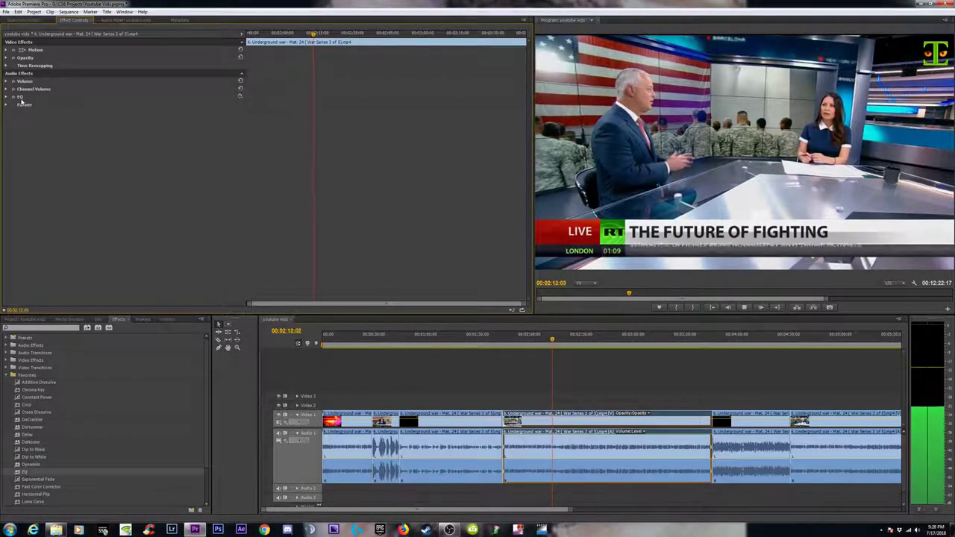
key("space")
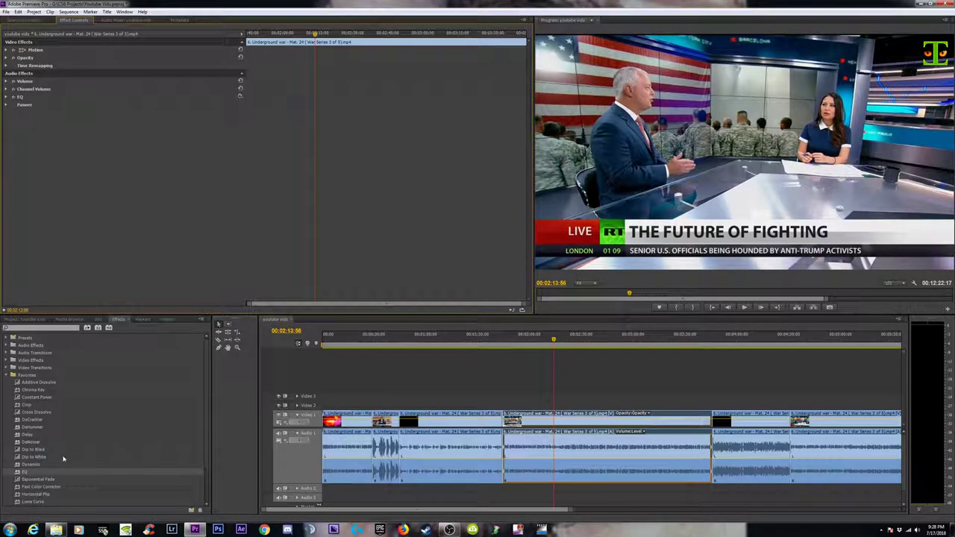
left_click(42, 486)
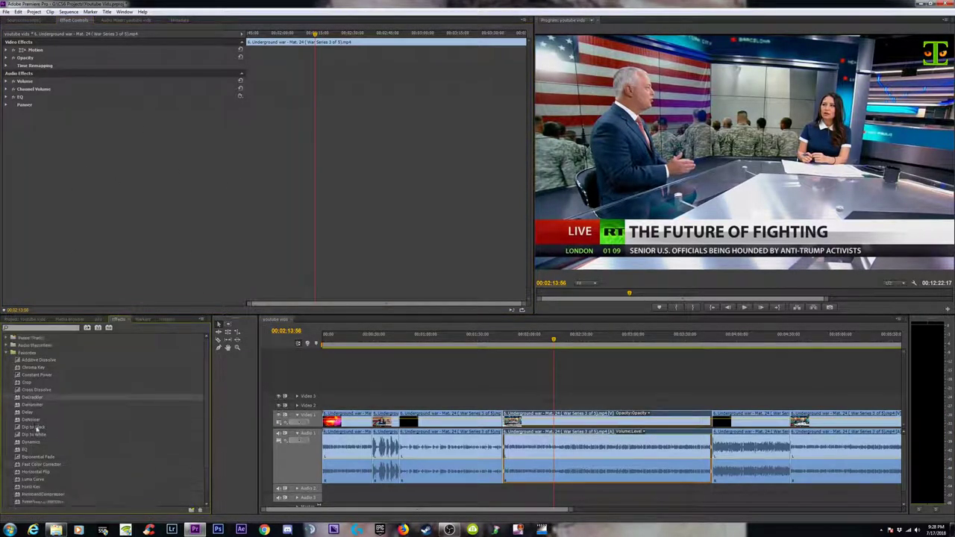
scroll(36, 427, "down", 1)
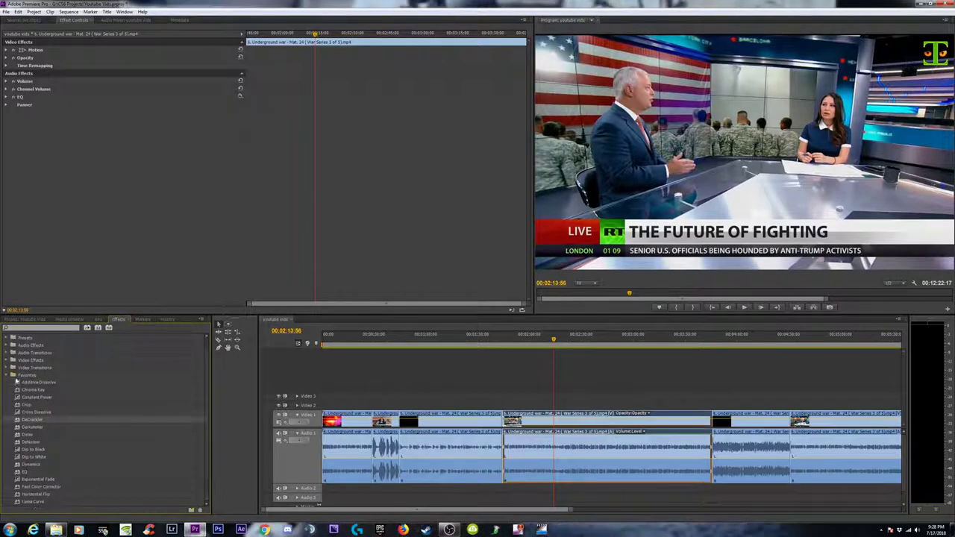
scroll(14, 375, "up", 1)
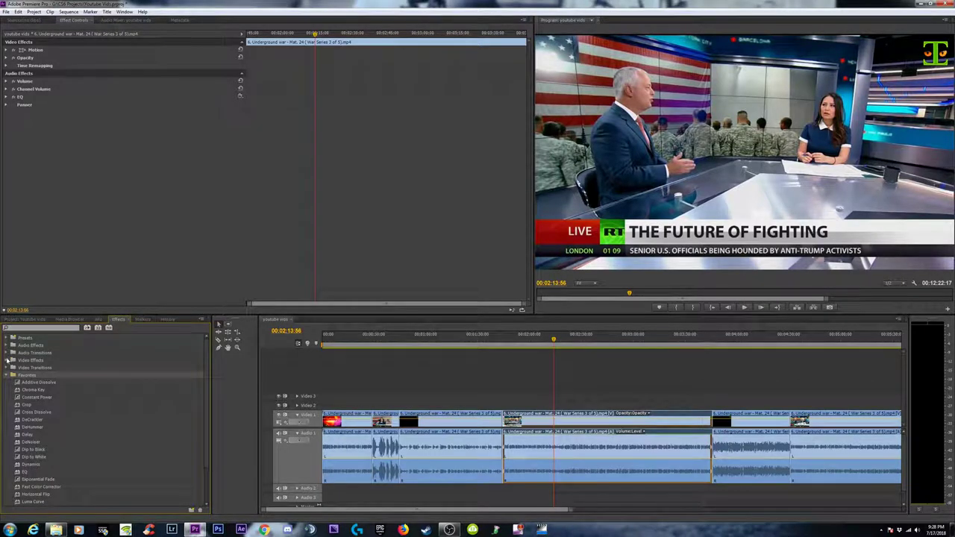
left_click(8, 346)
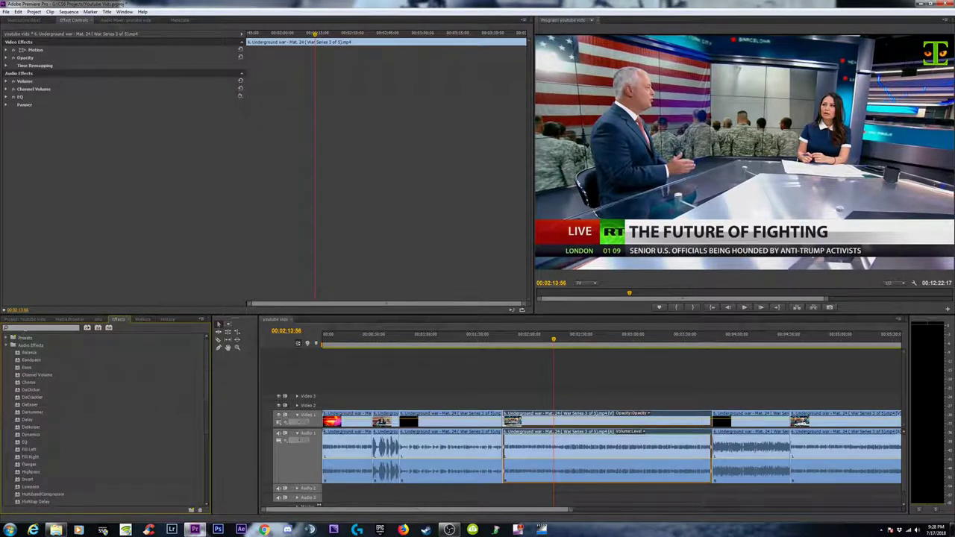
type("co")
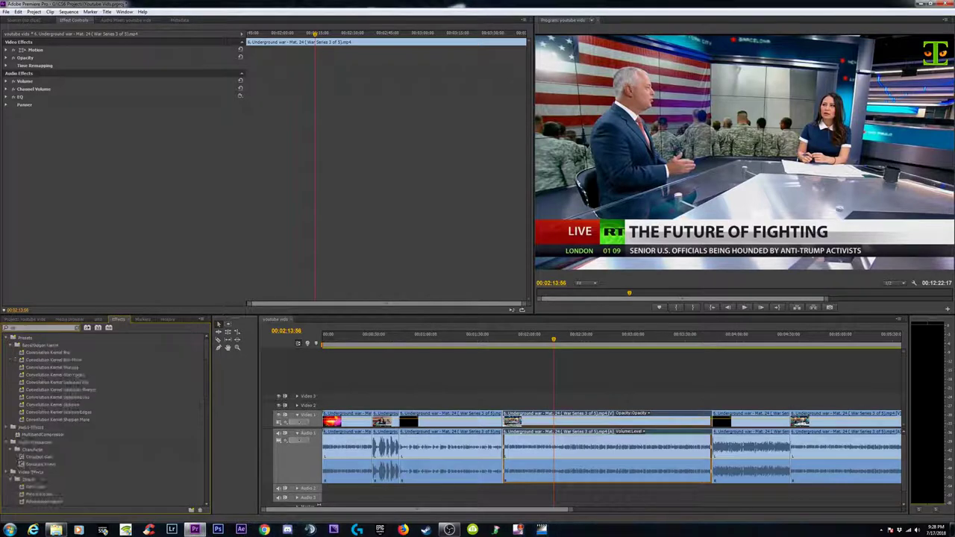
type("mpres")
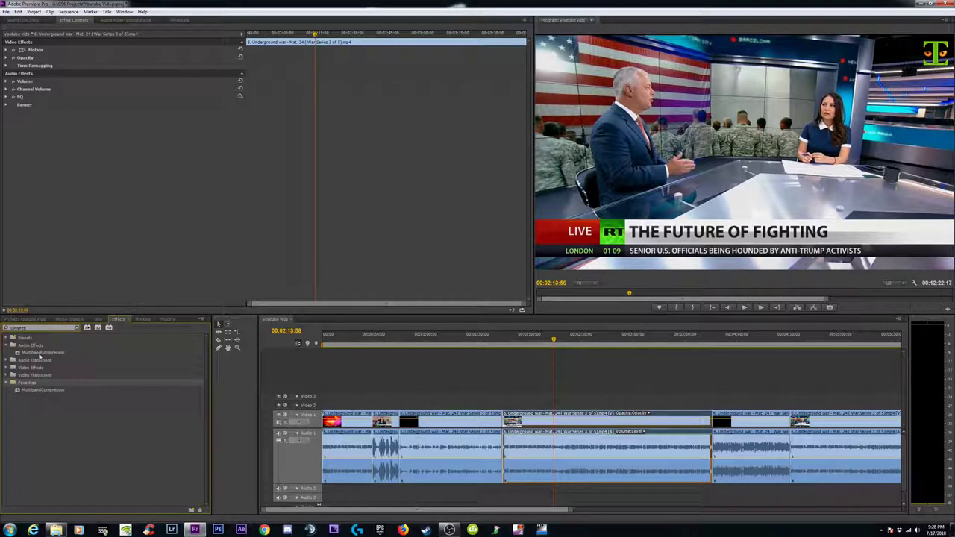
left_click(30, 382)
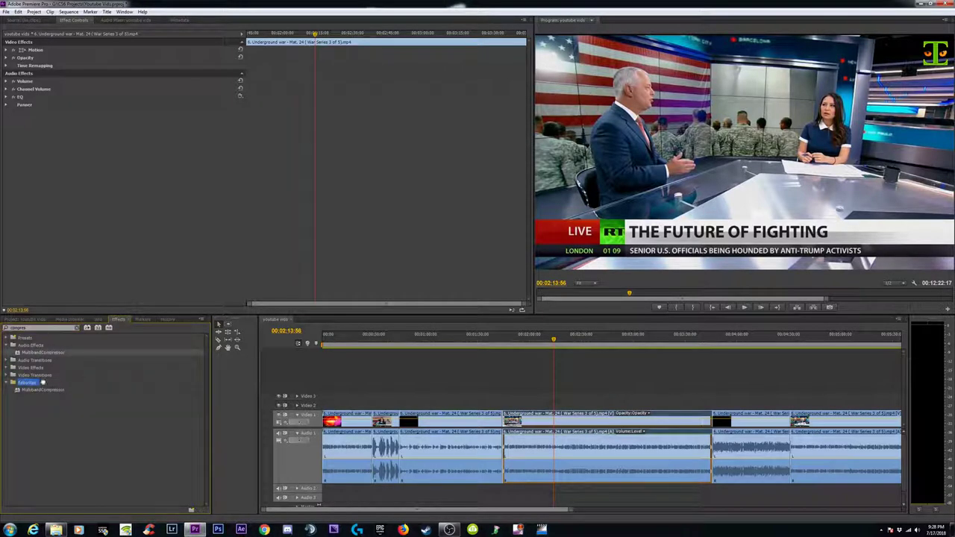
double_click(22, 328)
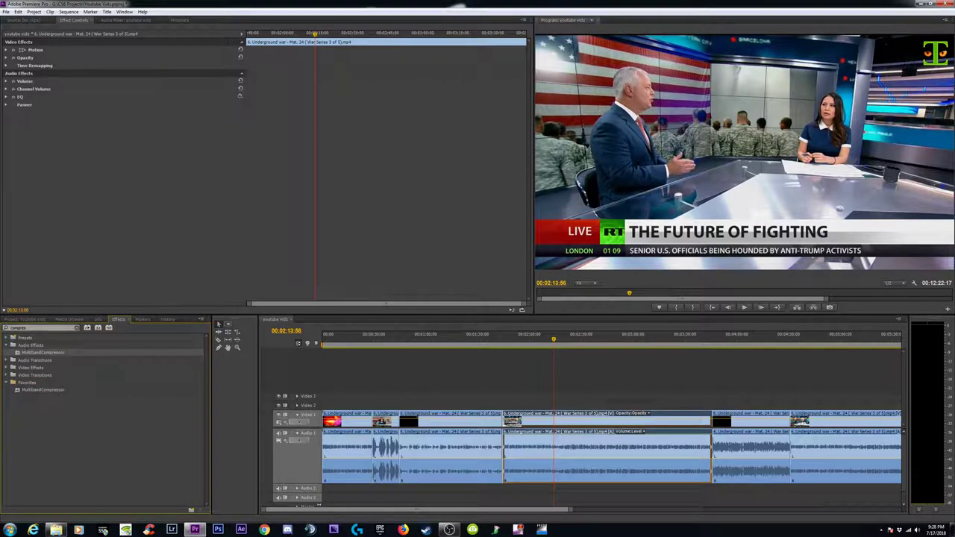
key("BackSpace")
left_click(8, 375)
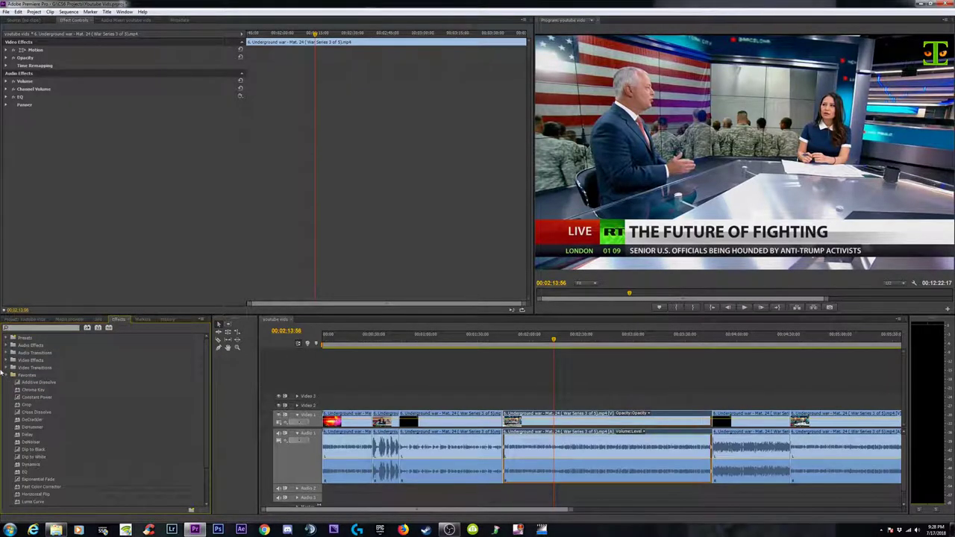
scroll(78, 457, "down", 2)
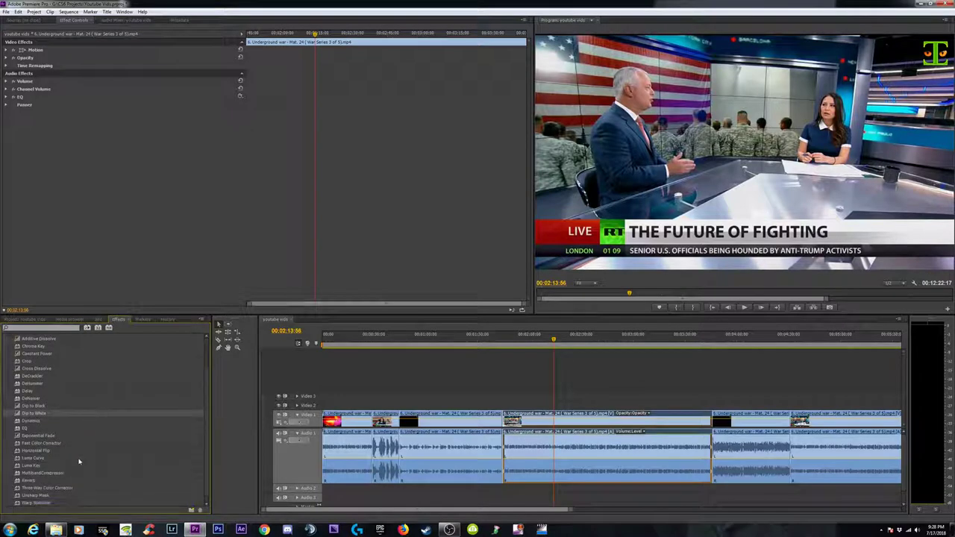
- Apply MultibandCompressor with the Upward comp + 8 preset to the Underground War audio and preview it
left_click_drag(47, 473, 552, 458)
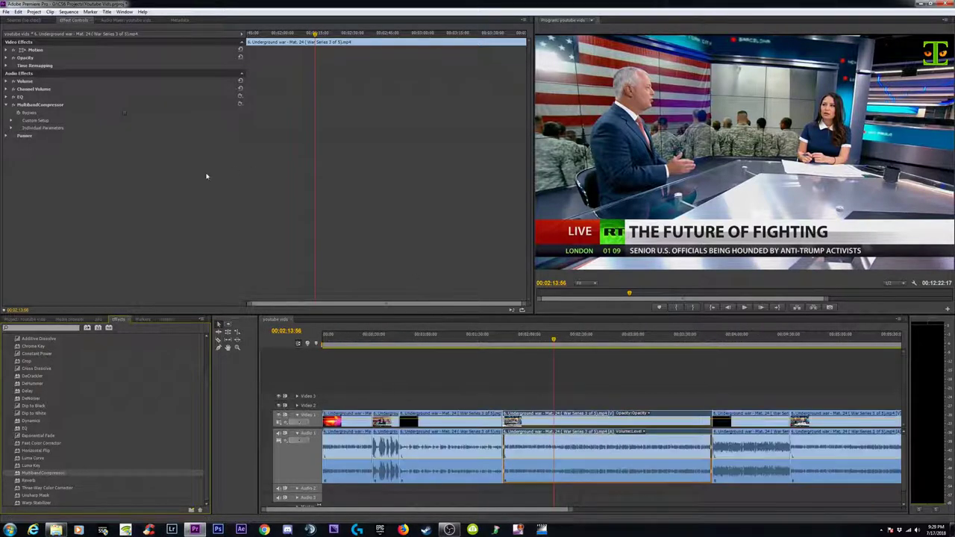
key("equal")
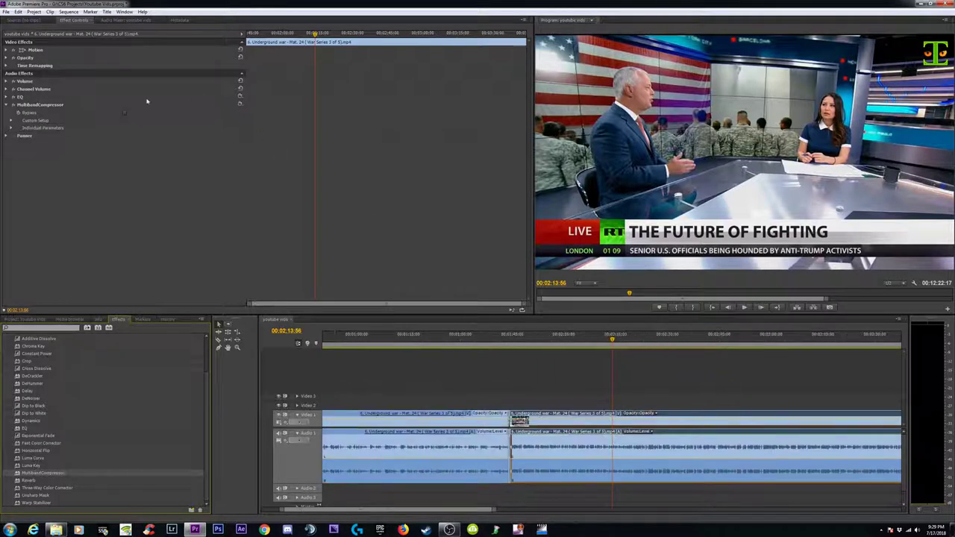
left_click(239, 105)
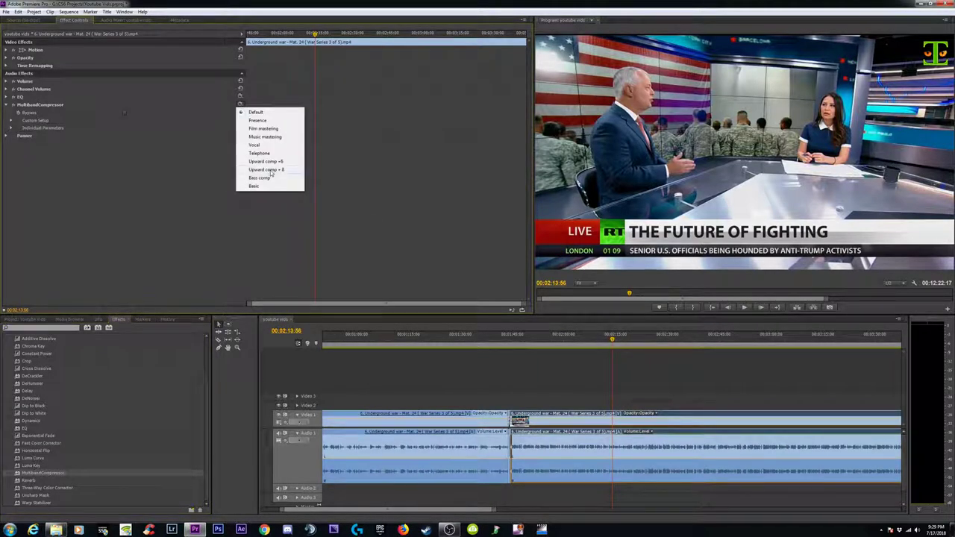
left_click(271, 170)
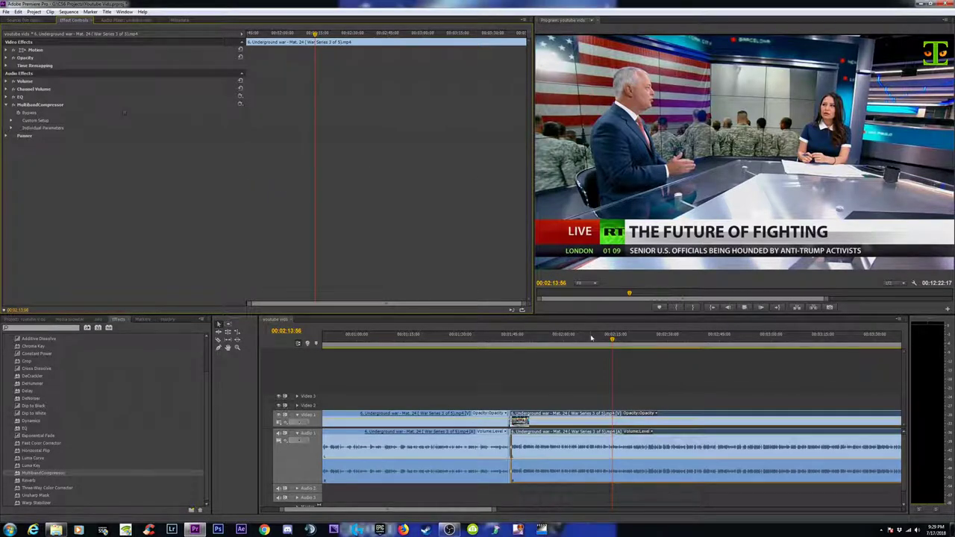
key("space")
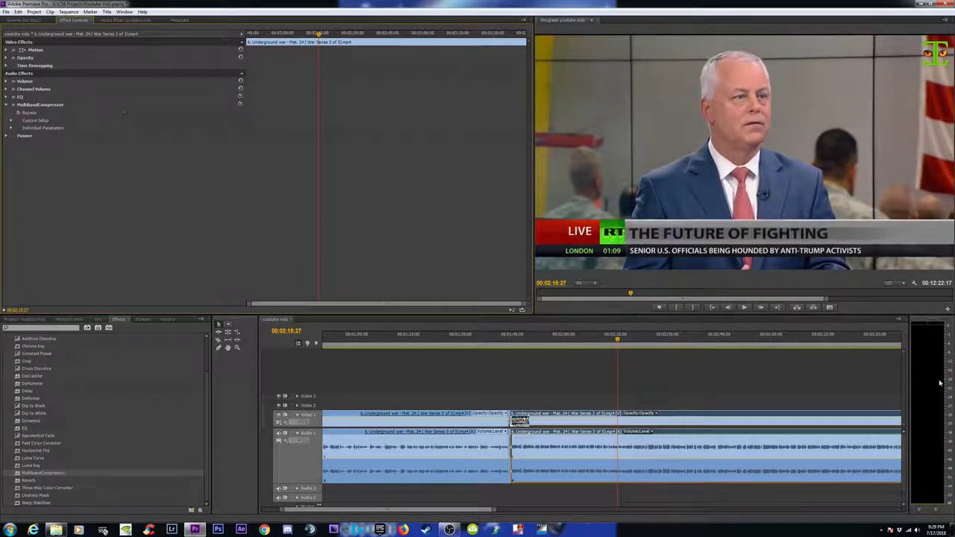
key("space")
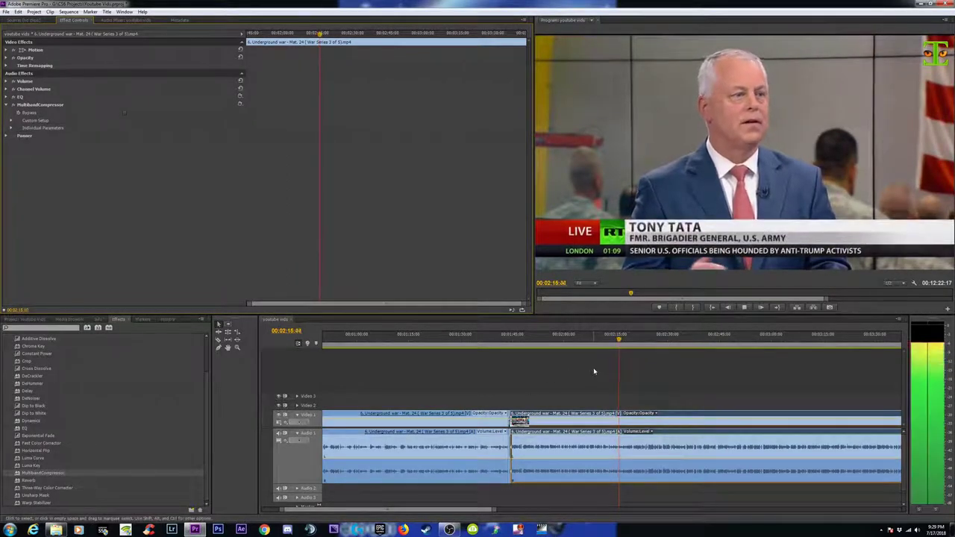
key("space")
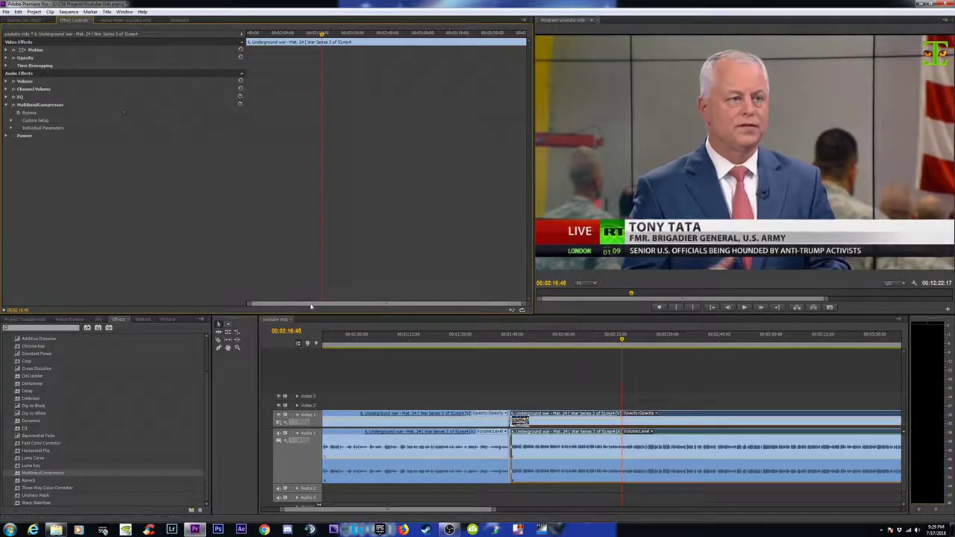
key("ctrl+z")
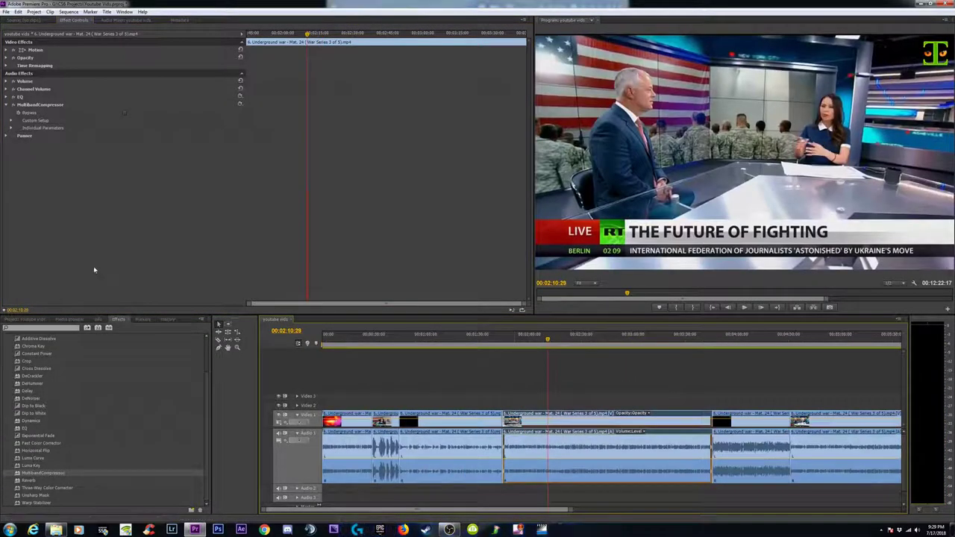
- Apply Reverb to the middle Underground War audio clip, reveal its Custom Setup, and save
left_click(28, 481)
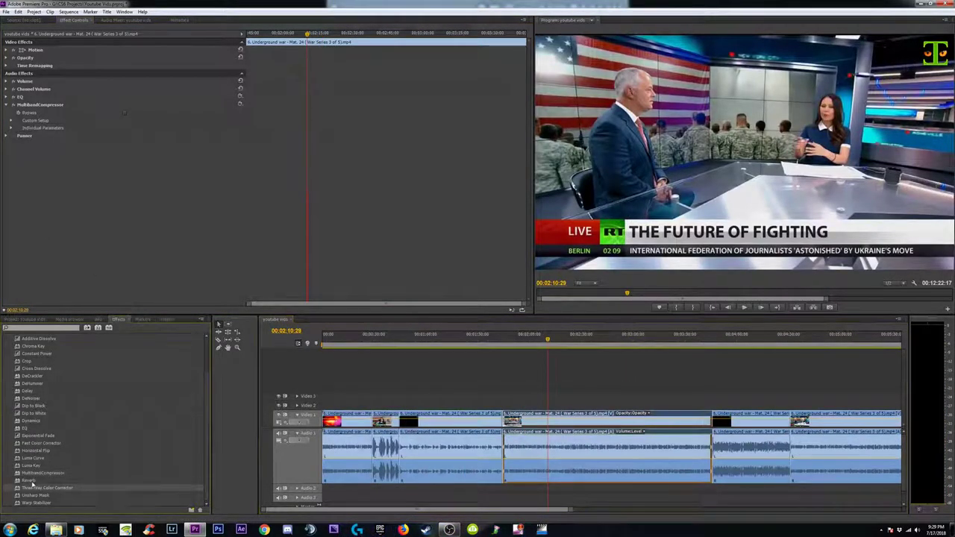
left_click_drag(505, 340, 567, 451)
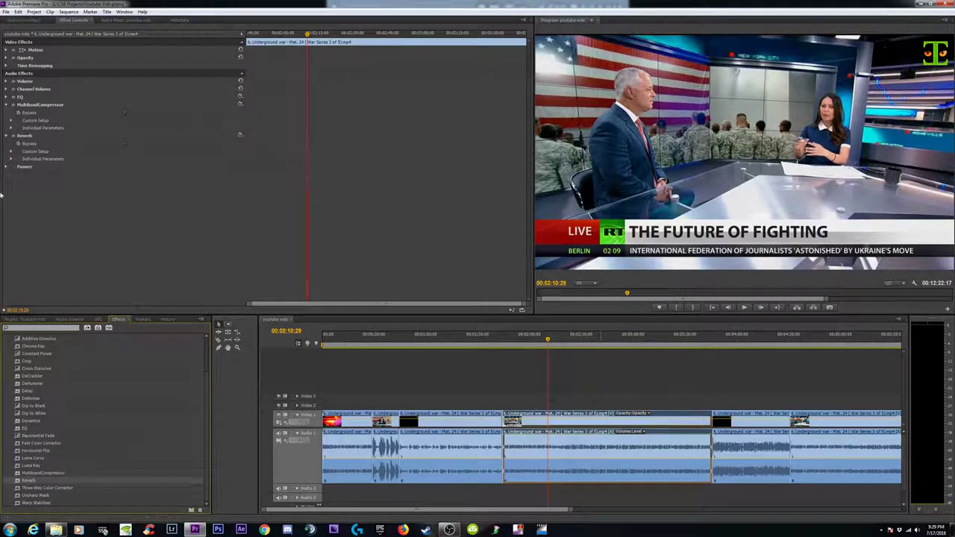
left_click(10, 152)
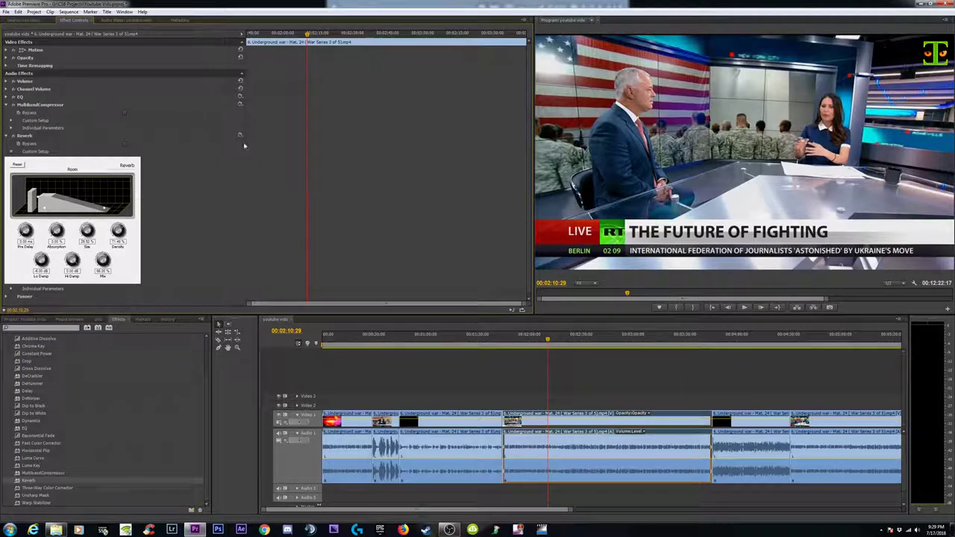
key("ctrl+s")
right_click(241, 138)
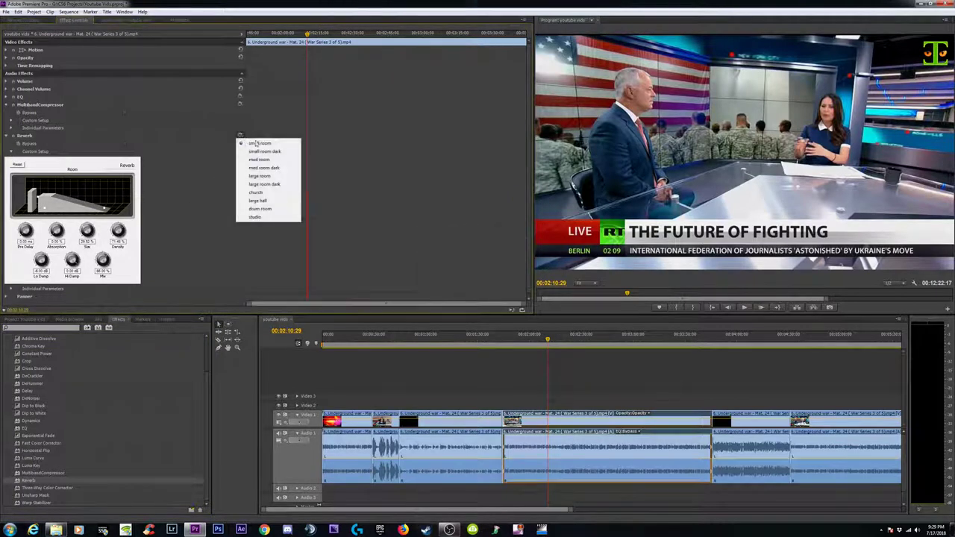
left_click(247, 147)
left_click(239, 135)
left_click(216, 169)
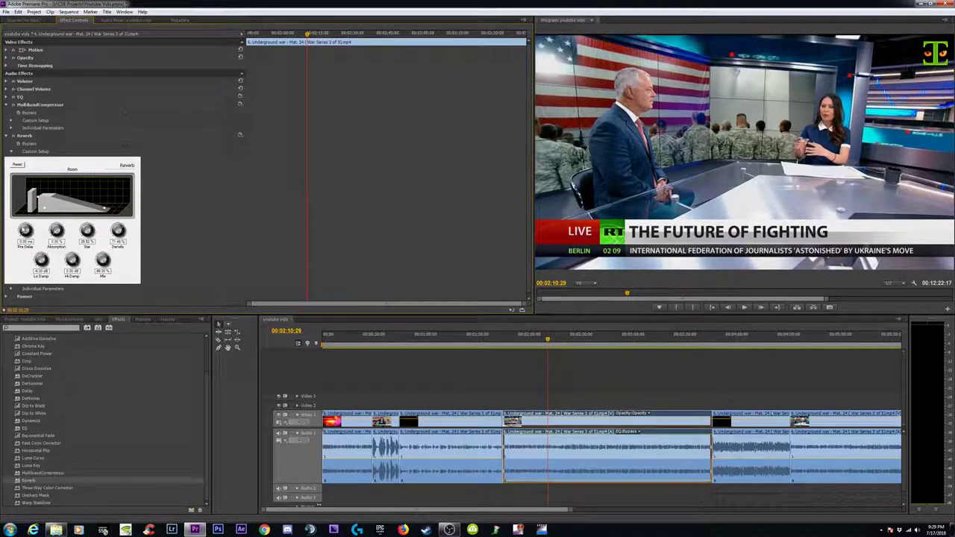
- Tune Reverb: Pre Delay 3 ms, Mix 100 %, adjusted Absorption, Lo Damp -15 dB
left_click_drag(25, 233, 43, 200)
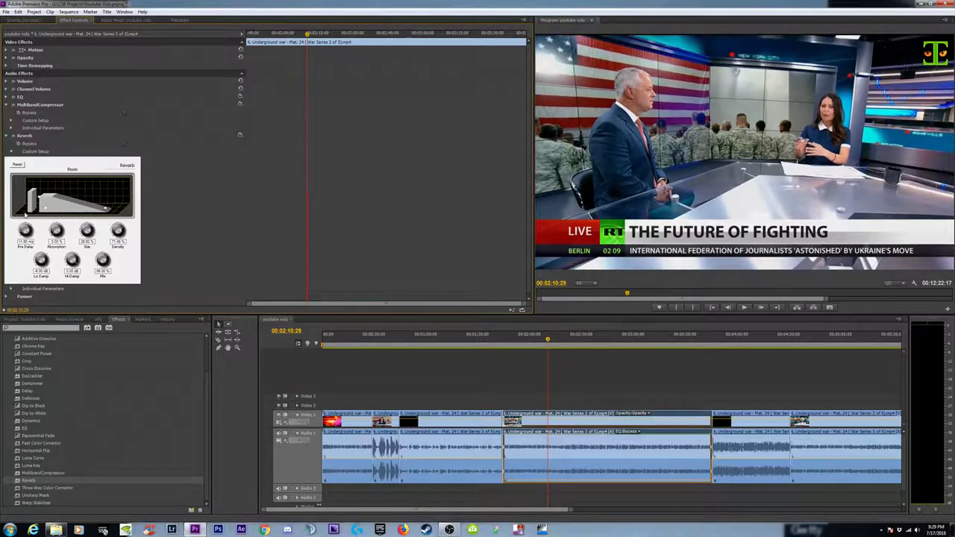
mouse_move(42, 200)
left_mouse_down()
mouse_move(35, 196)
mouse_move(49, 174)
left_mouse_up()
left_click_drag(26, 210, 21, 208)
left_click_drag(36, 195, 39, 184)
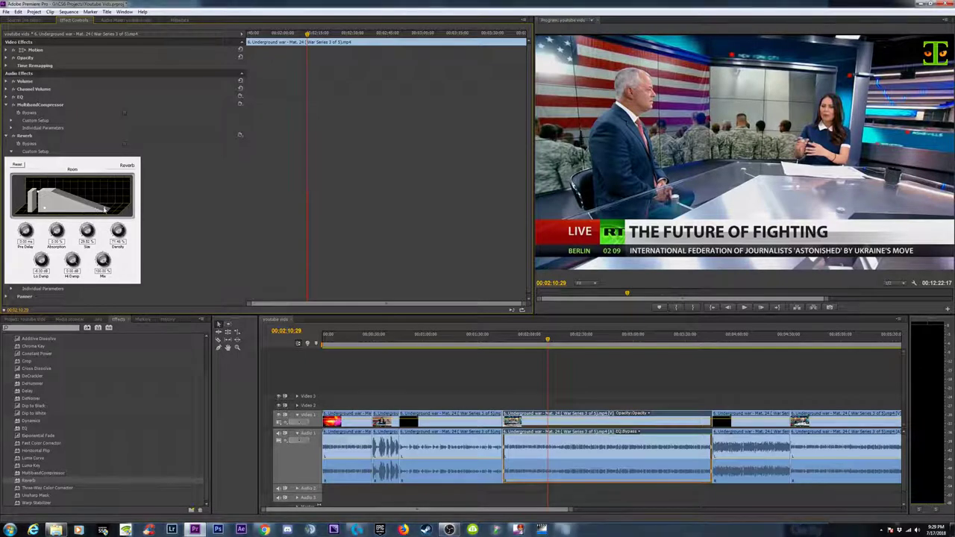
mouse_move(110, 208)
left_mouse_down()
mouse_move(60, 206)
mouse_move(108, 208)
left_mouse_up()
left_click_drag(45, 210, 97, 214)
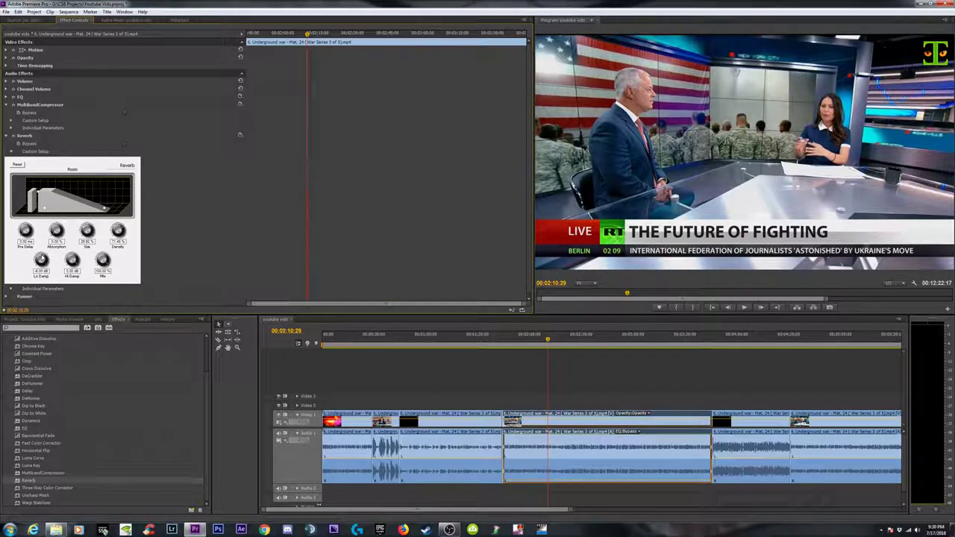
left_click_drag(34, 282, 32, 308)
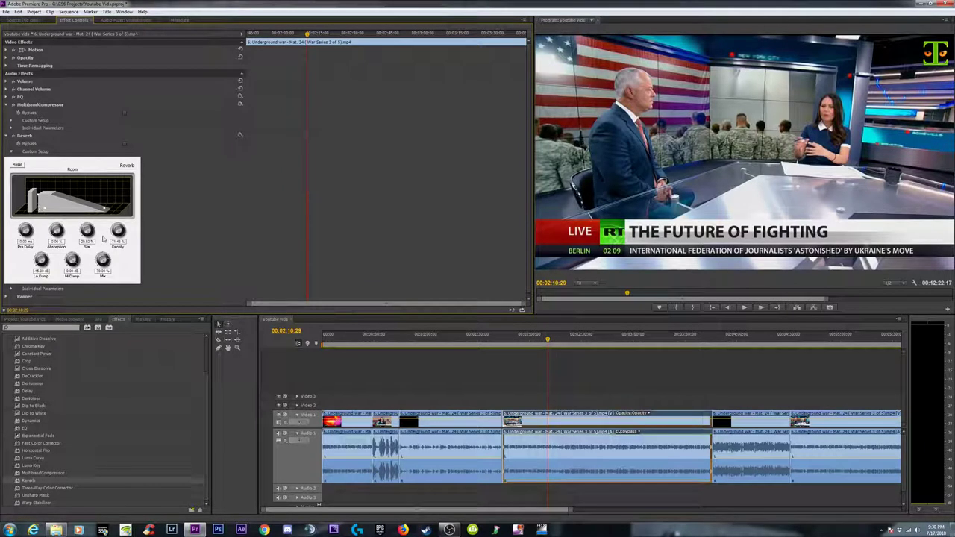
- Edit the Reverb Mix value and drag the room graph to about 40 % absorption
scroll(185, 253, "down", 1)
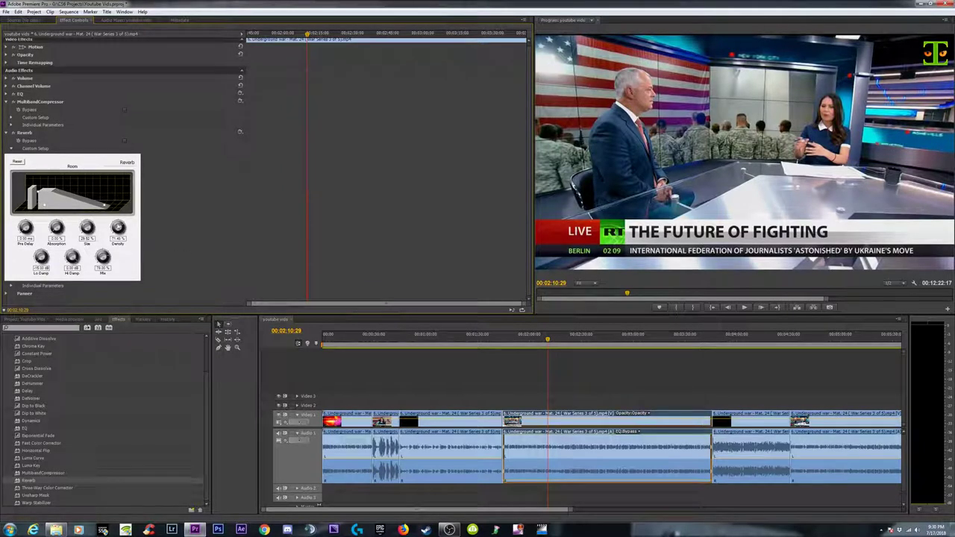
left_click(103, 270)
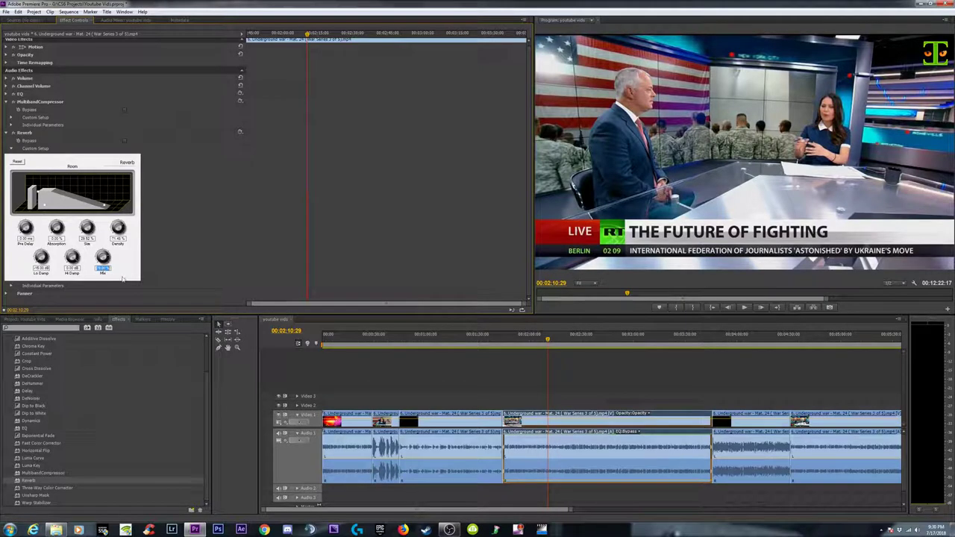
key("Return")
key("Return")
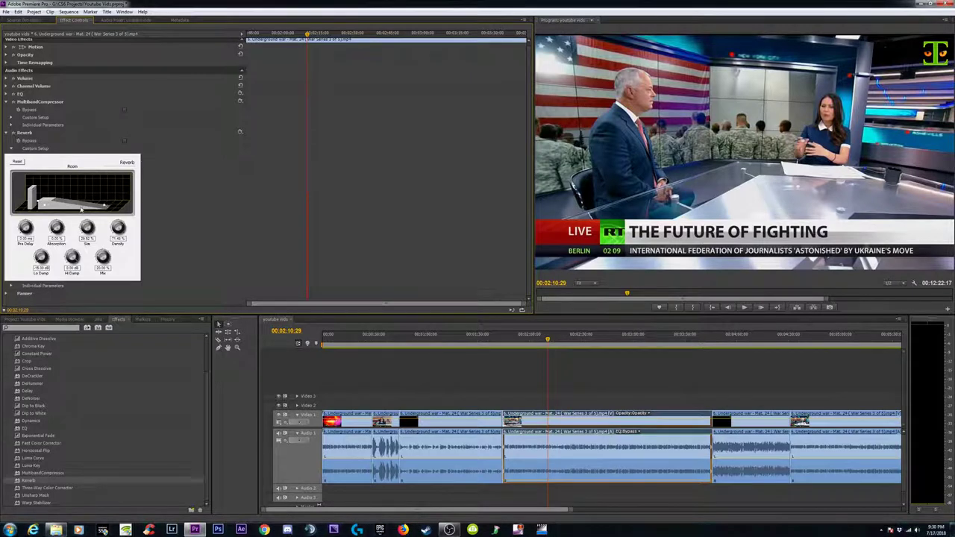
left_click_drag(71, 209, 114, 214)
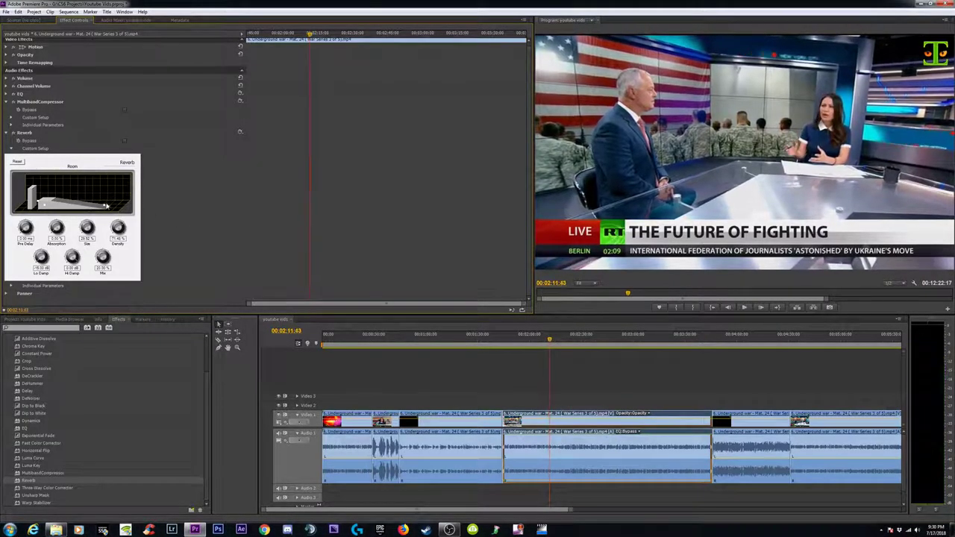
- Play and stop the sequence several times to hear the reverb
key("space")
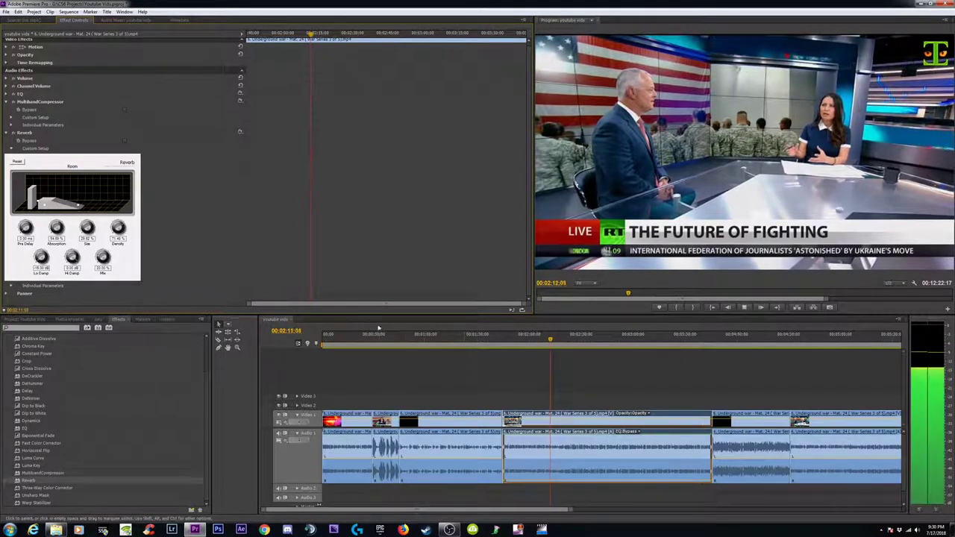
key("space")
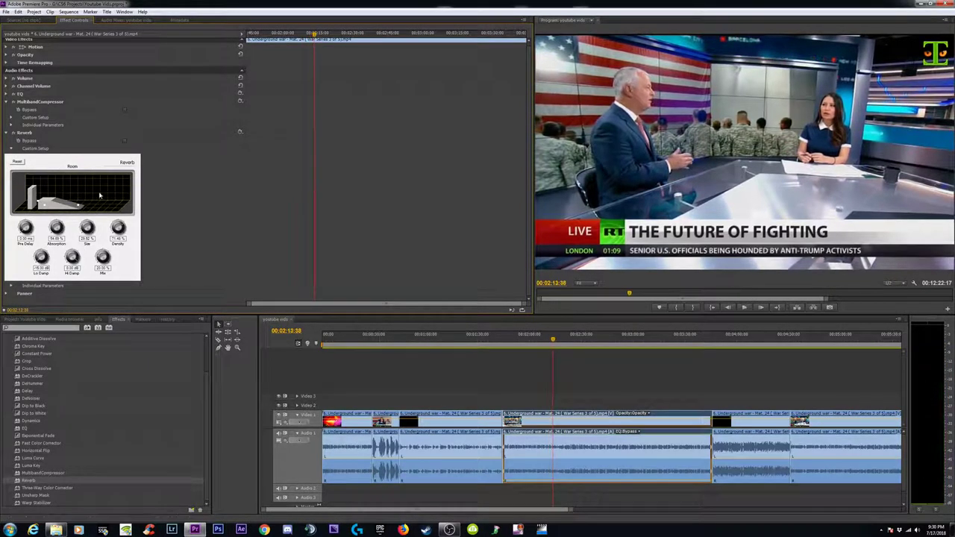
key("space")
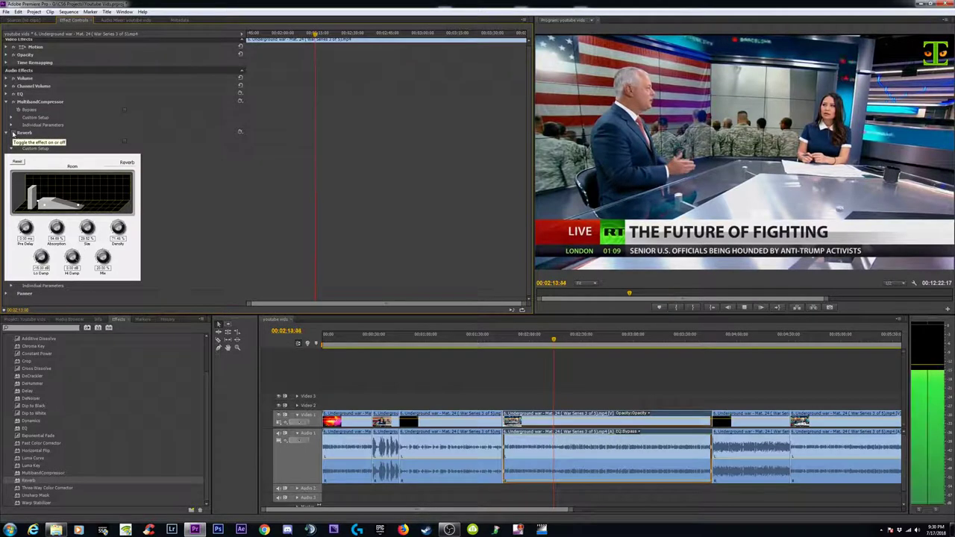
key("space")
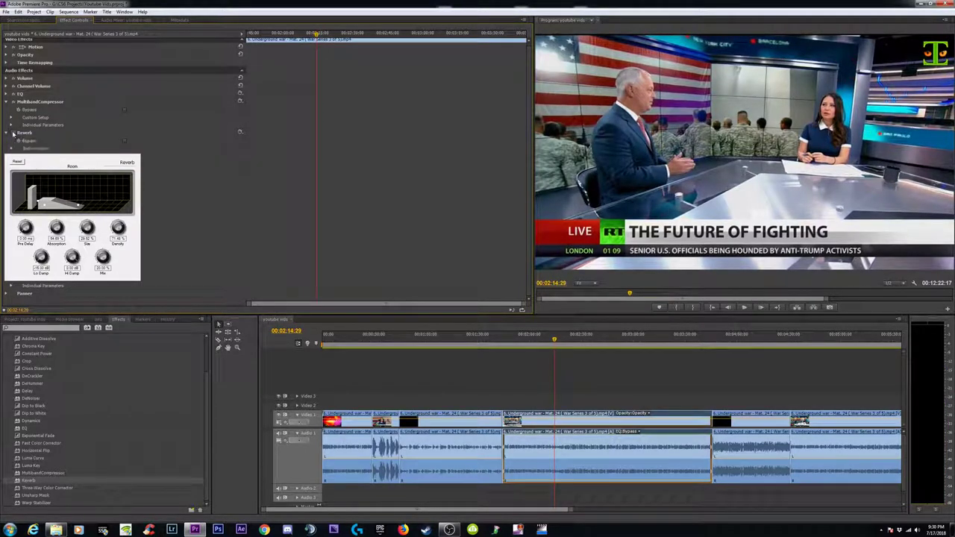
key("space")
key("space")
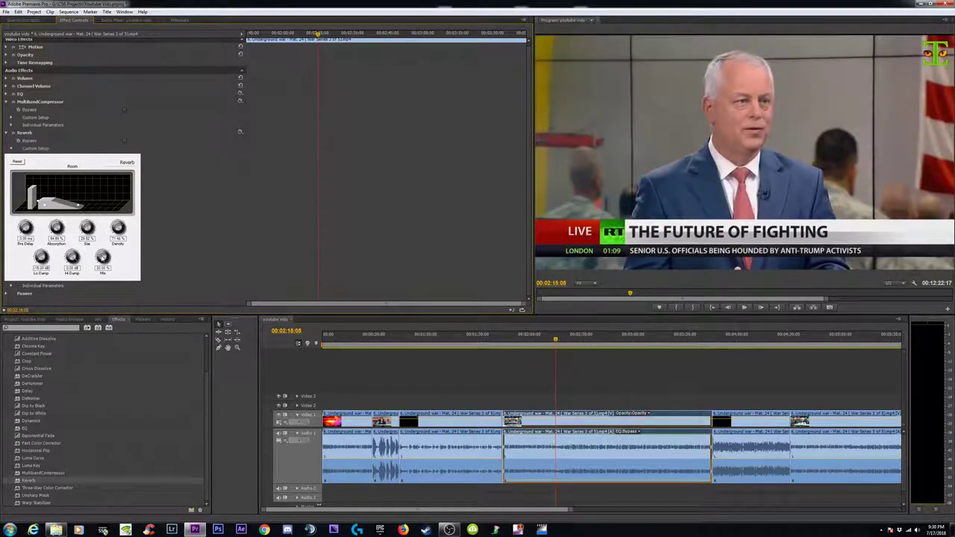
key("space")
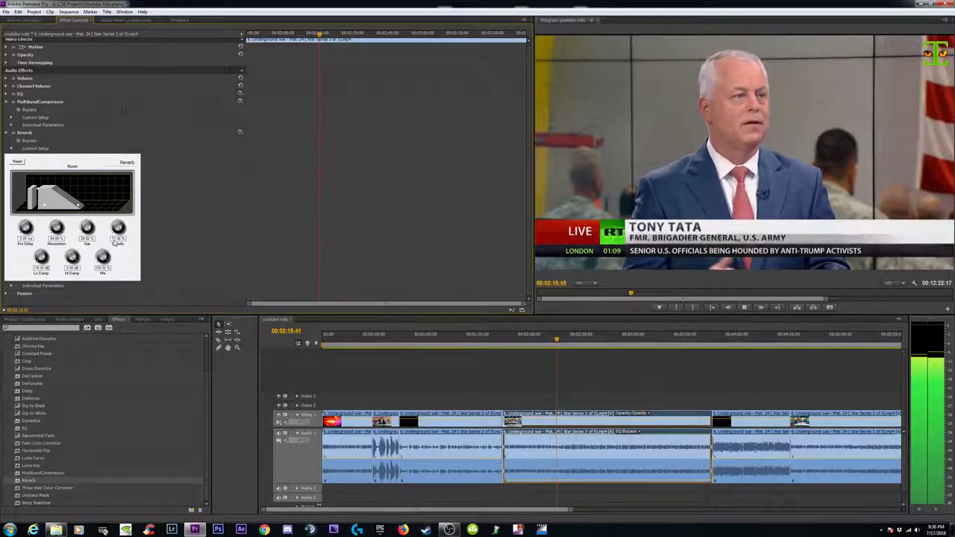
key("space")
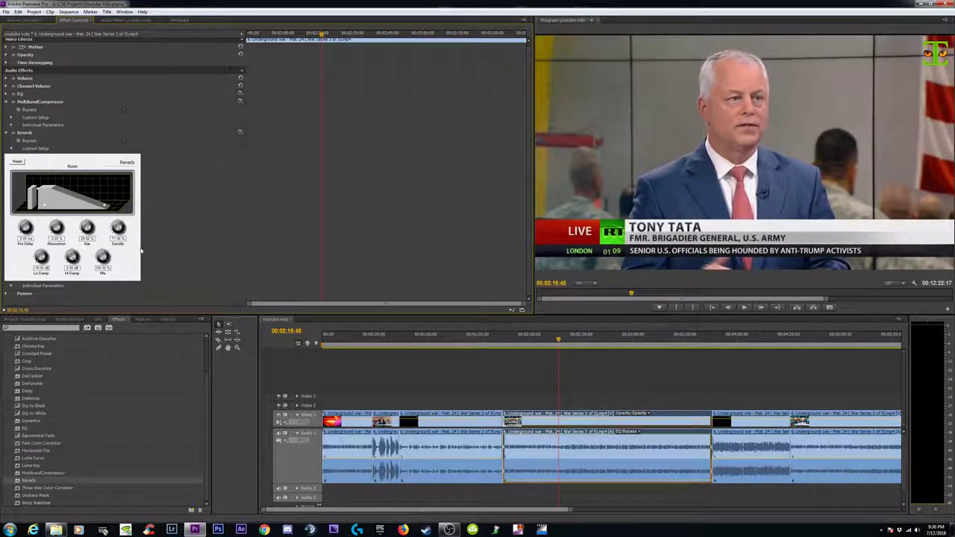
key("space")
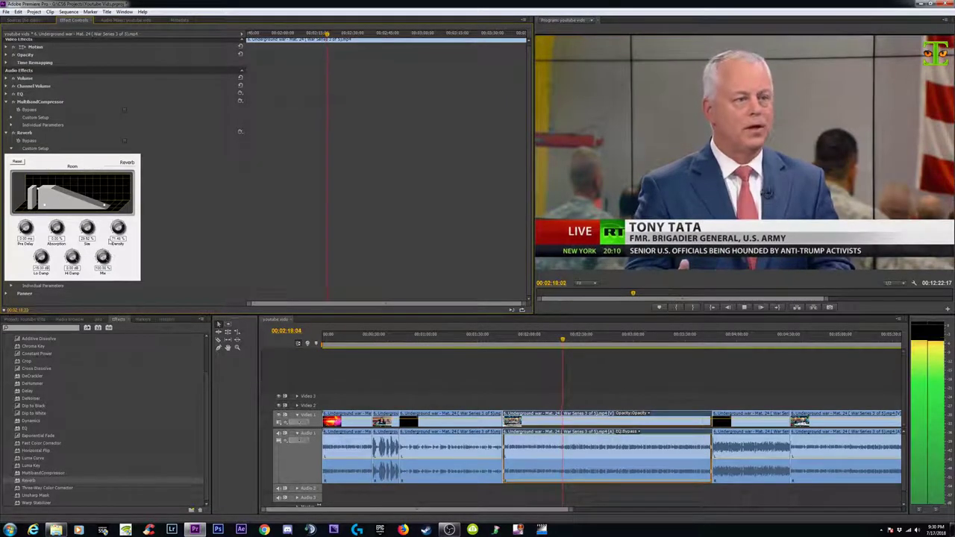
key("space")
- Try a Reverb Mix of 88, preview it, then settle the Mix at 25 %
left_click(102, 267)
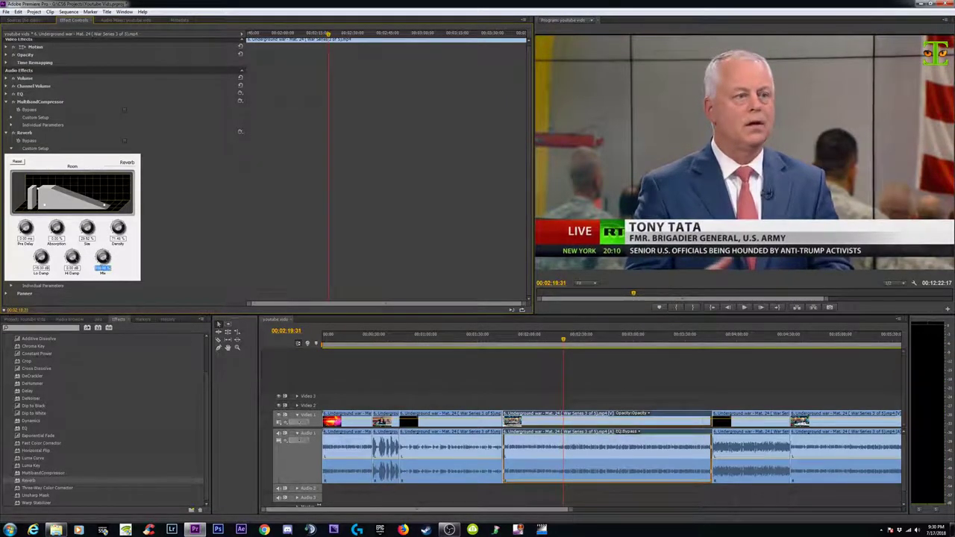
type("88")
key("Return")
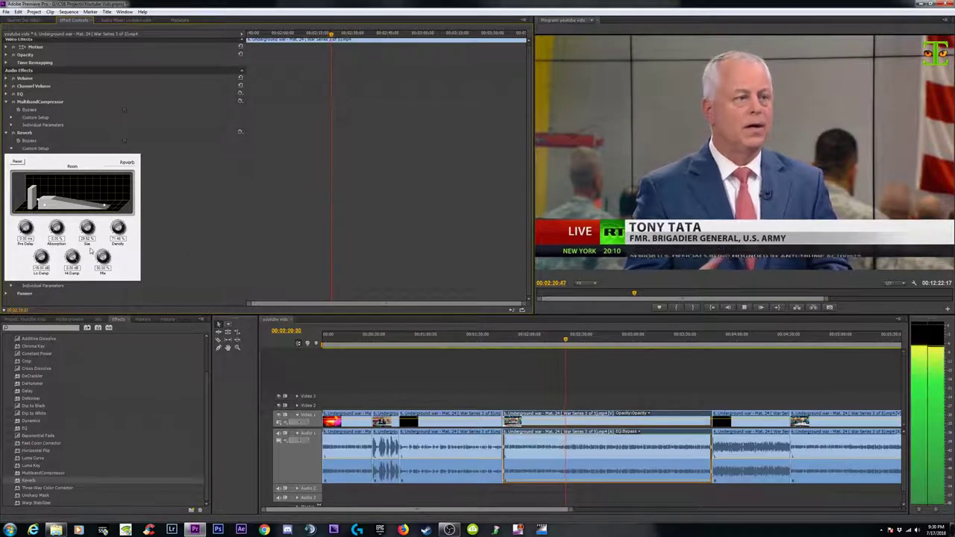
key("space")
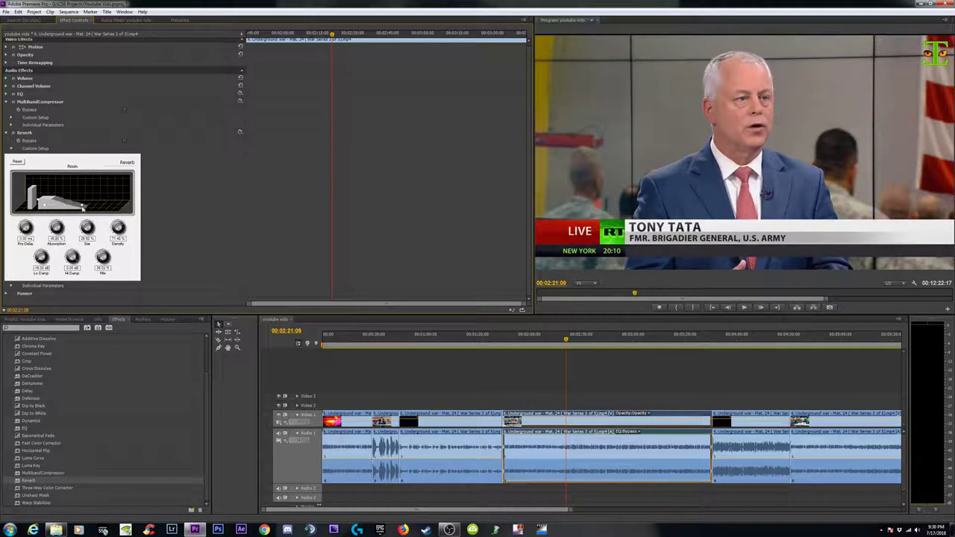
left_click(102, 270)
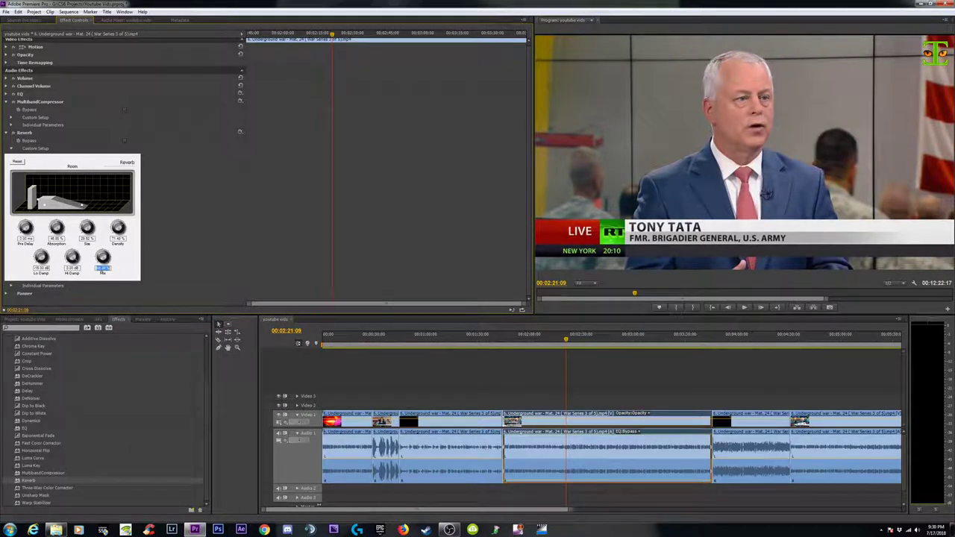
type("25")
key("Return")
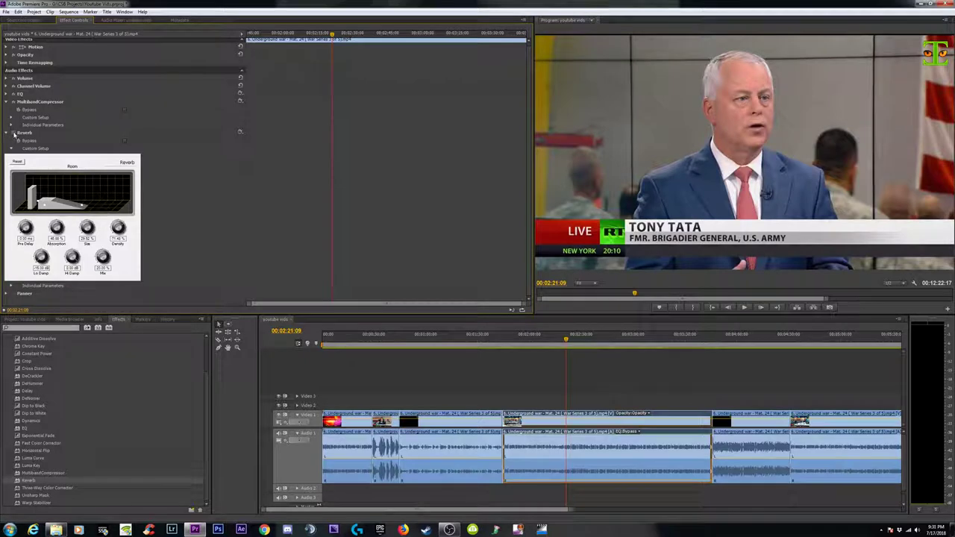
- Collapse Reverb and MultibandCompressor, apply DeNoiser, move it after Channel Volume, and expand Custom Setup
left_click(7, 133)
left_click(6, 105)
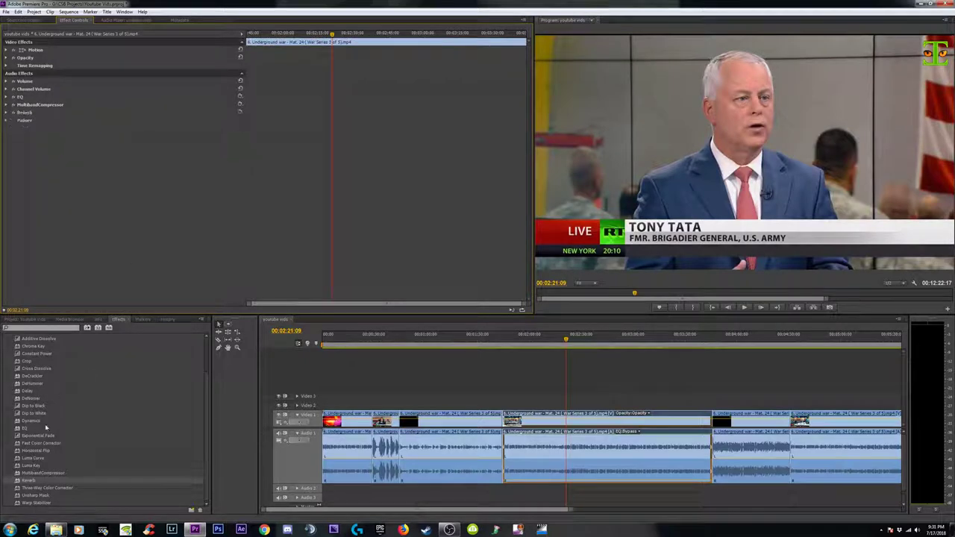
left_click(46, 465)
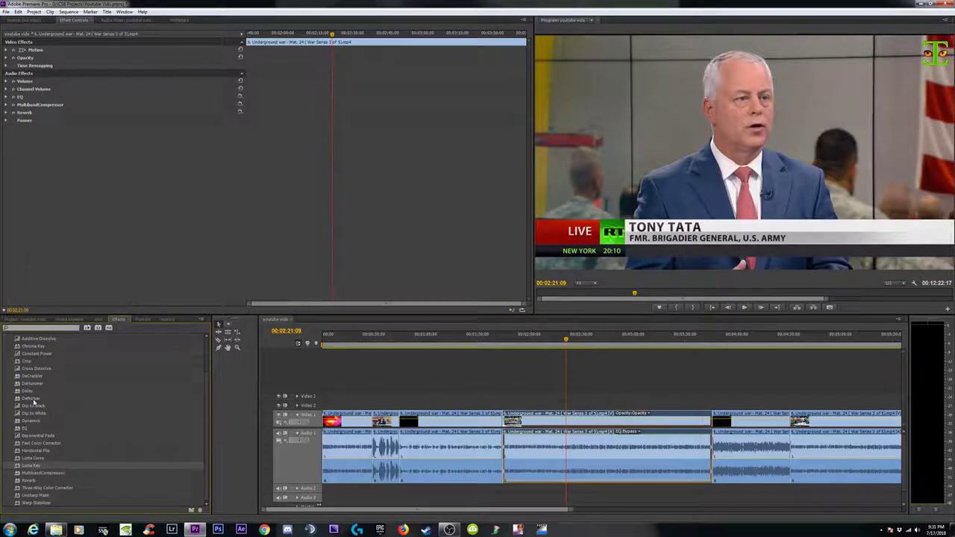
mouse_move(33, 398)
left_mouse_down()
mouse_move(625, 412)
mouse_move(550, 458)
left_mouse_up()
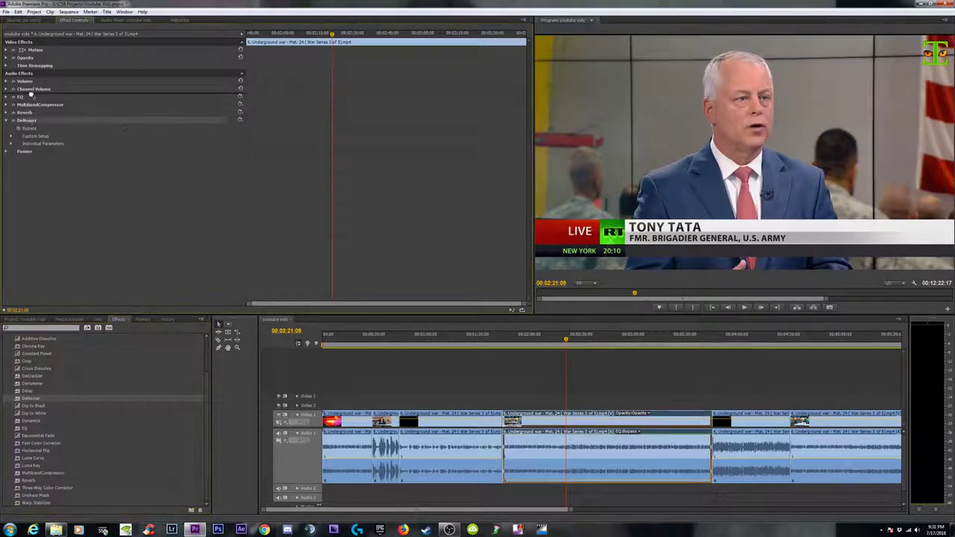
left_click_drag(30, 122, 30, 96)
left_click(15, 112)
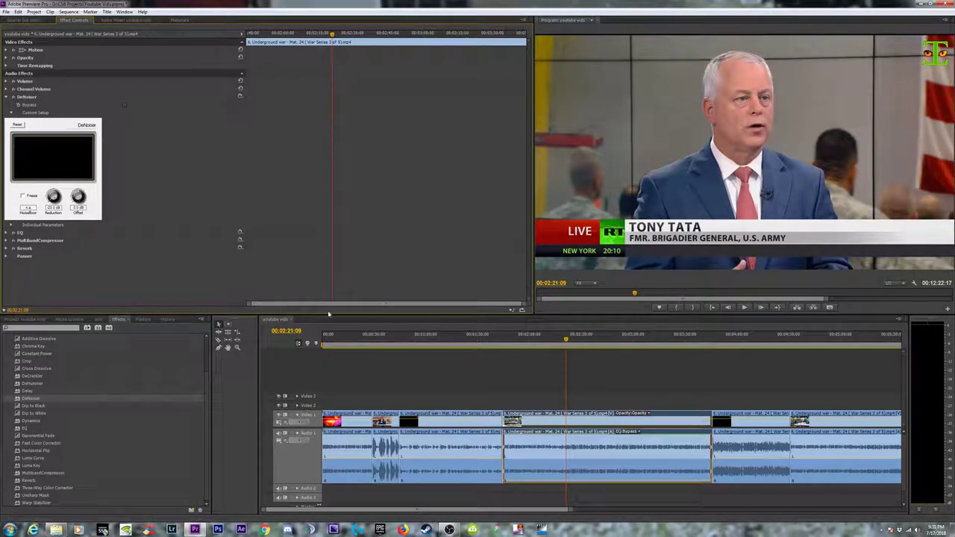
- Play and stop the middle clip four times to judge DeNoiser, then collapse its settings
key("space")
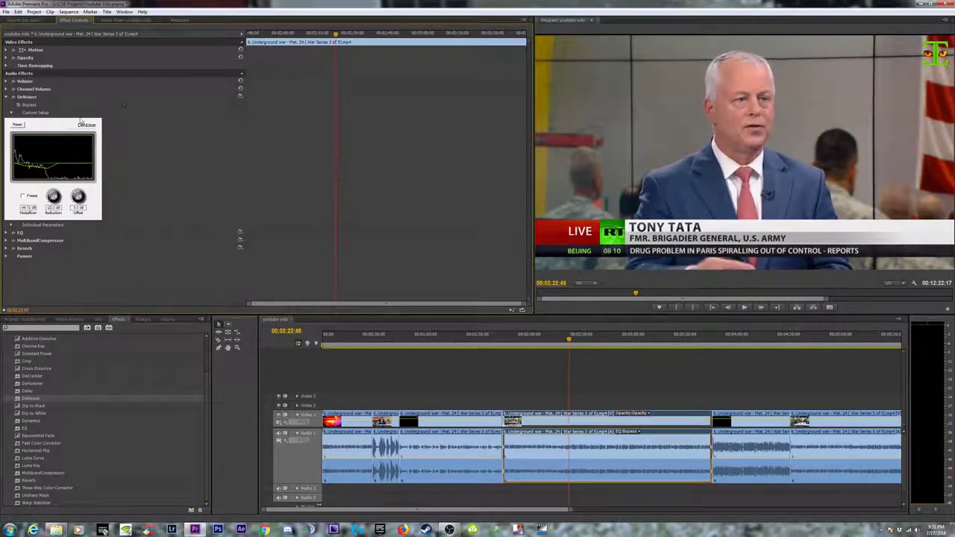
key("space")
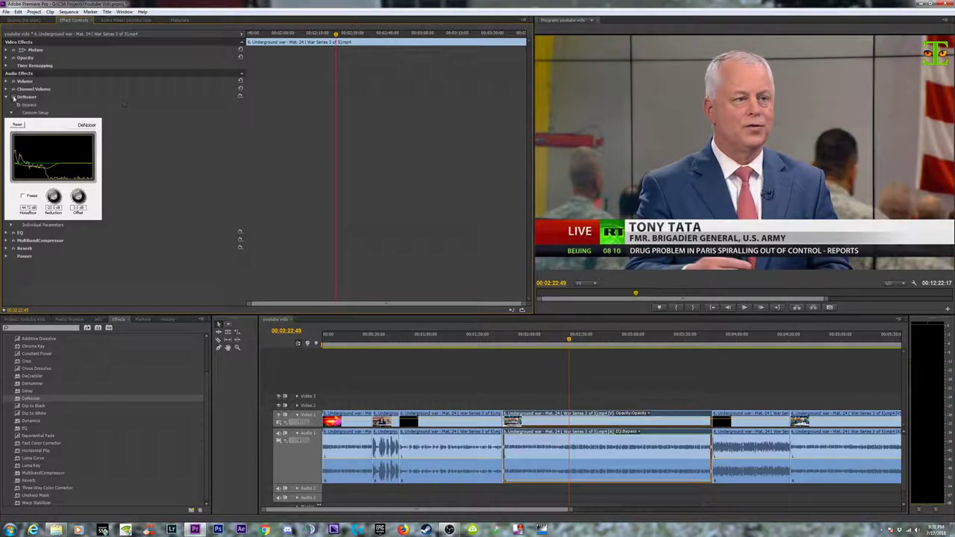
key("space")
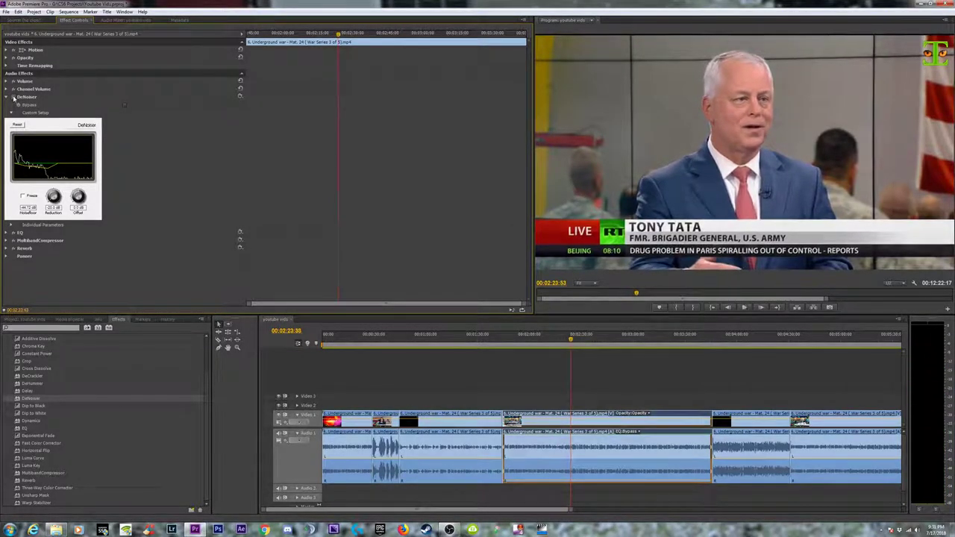
key("space")
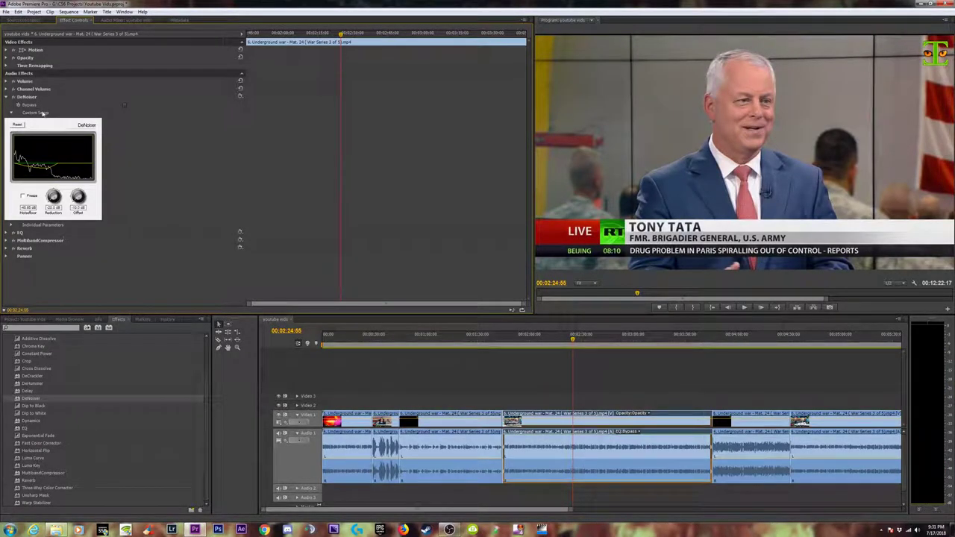
key("space")
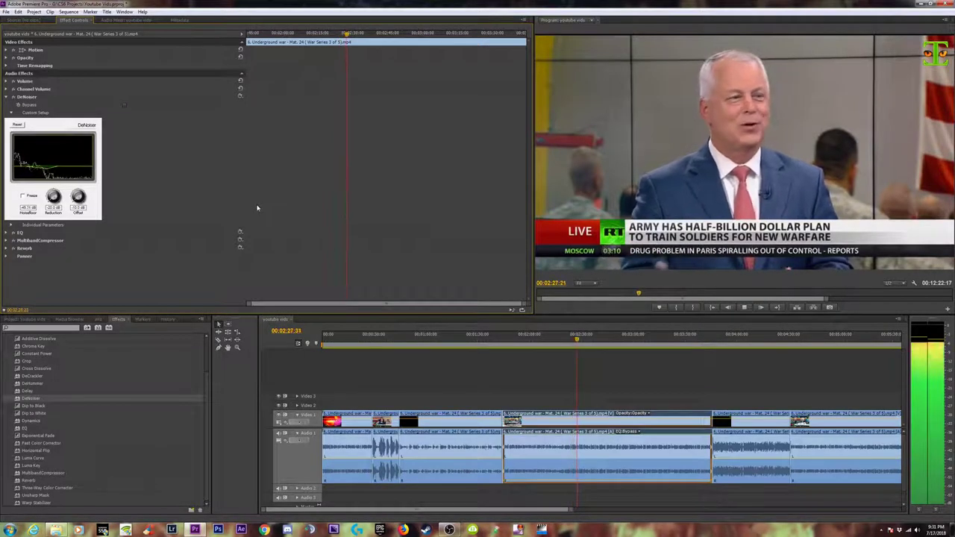
key("space")
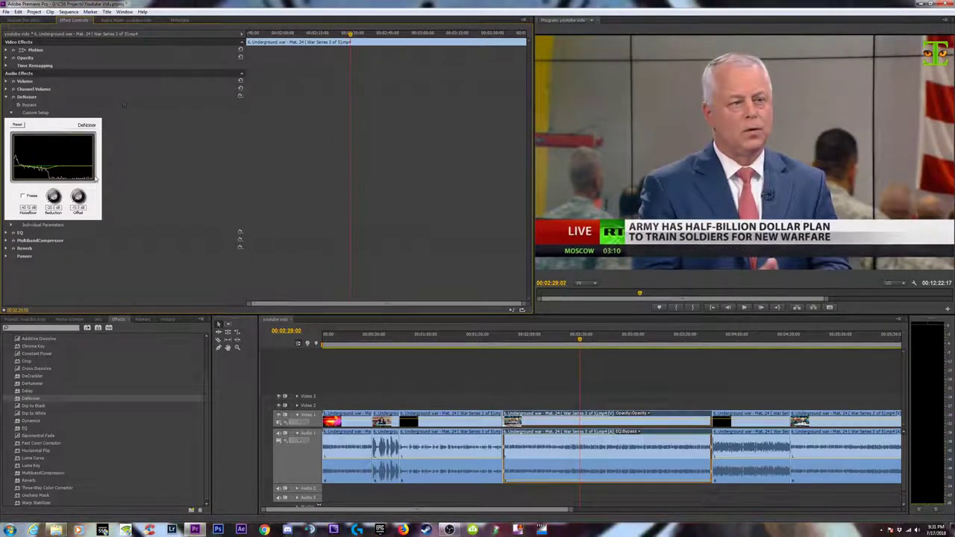
key("space")
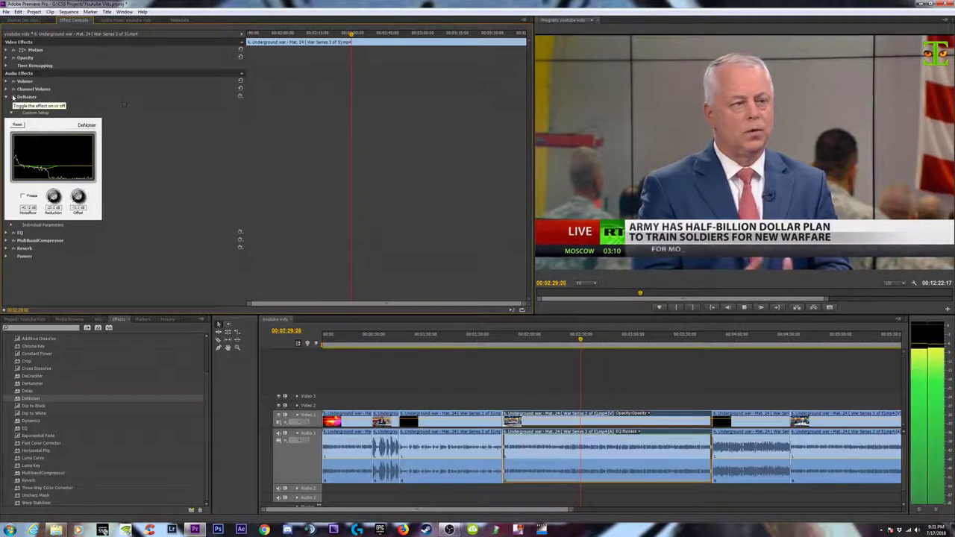
key("space")
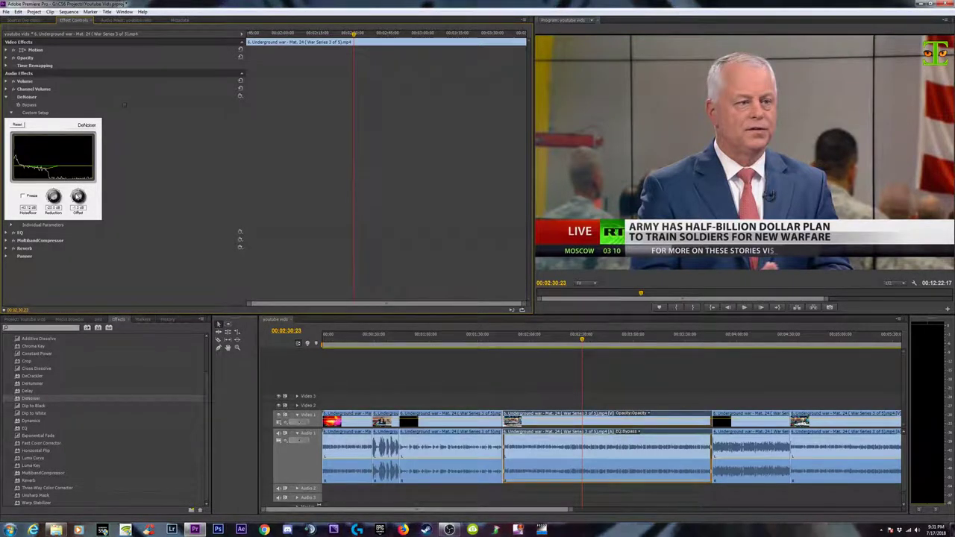
left_click(8, 97)
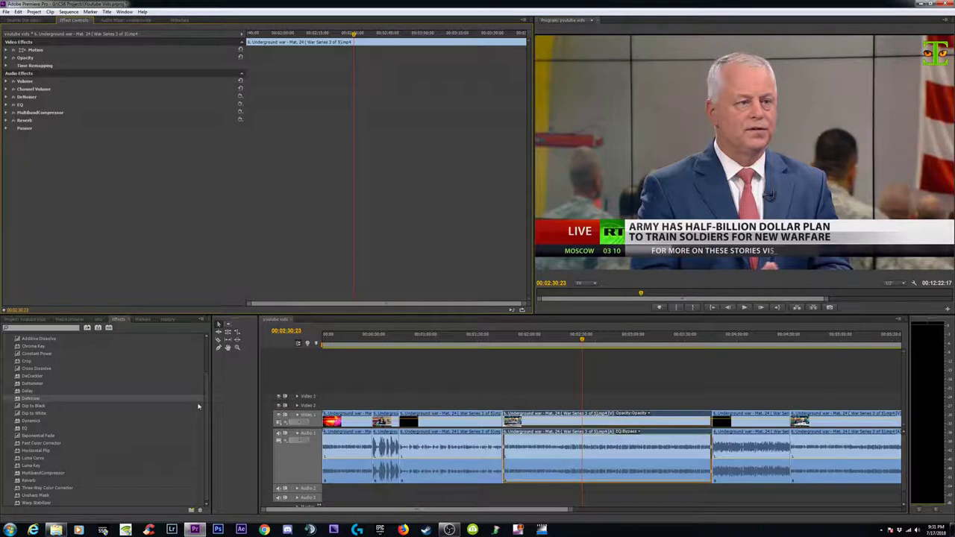
- Add Dynamics to the middle clip, expand its Custom Setup, and preview the audio
left_click(43, 451)
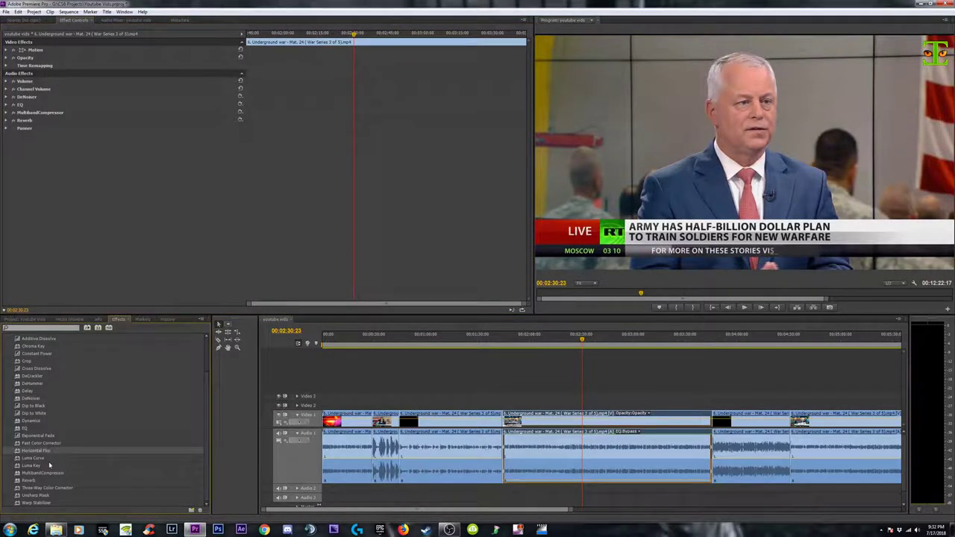
left_click(50, 466)
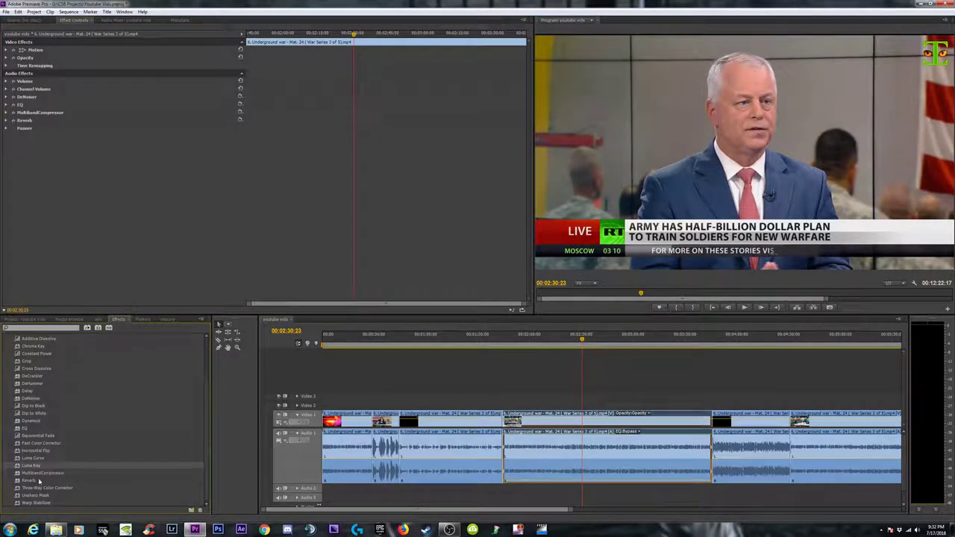
left_click_drag(31, 423, 67, 182)
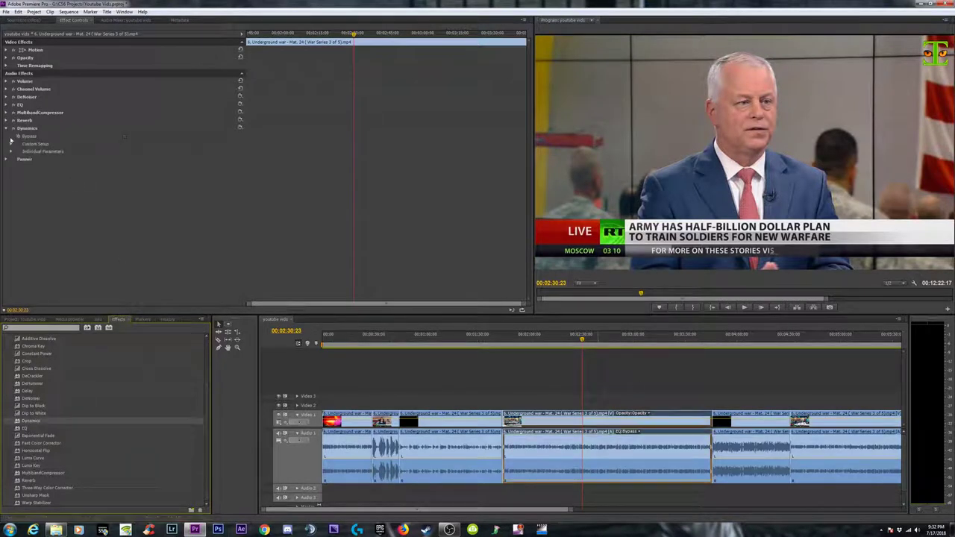
left_click(11, 144)
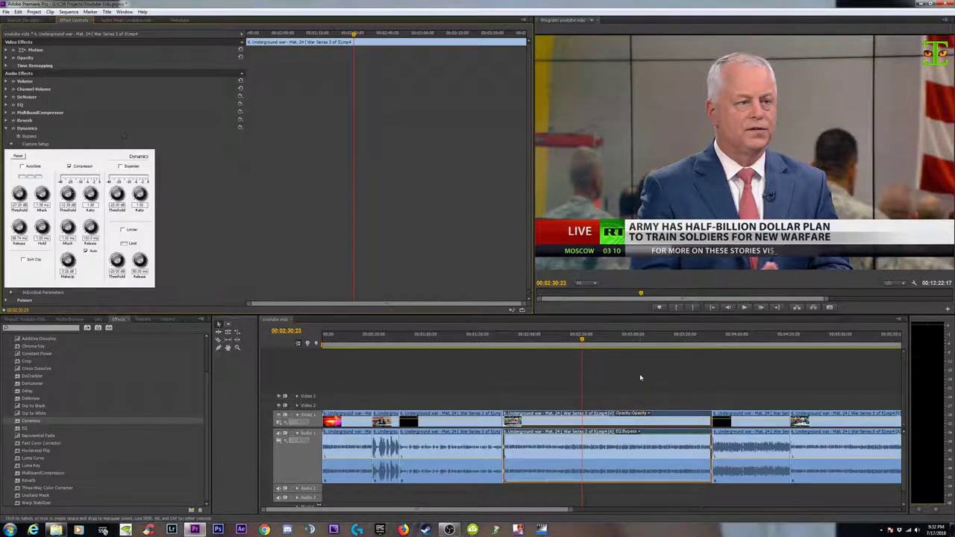
key("space")
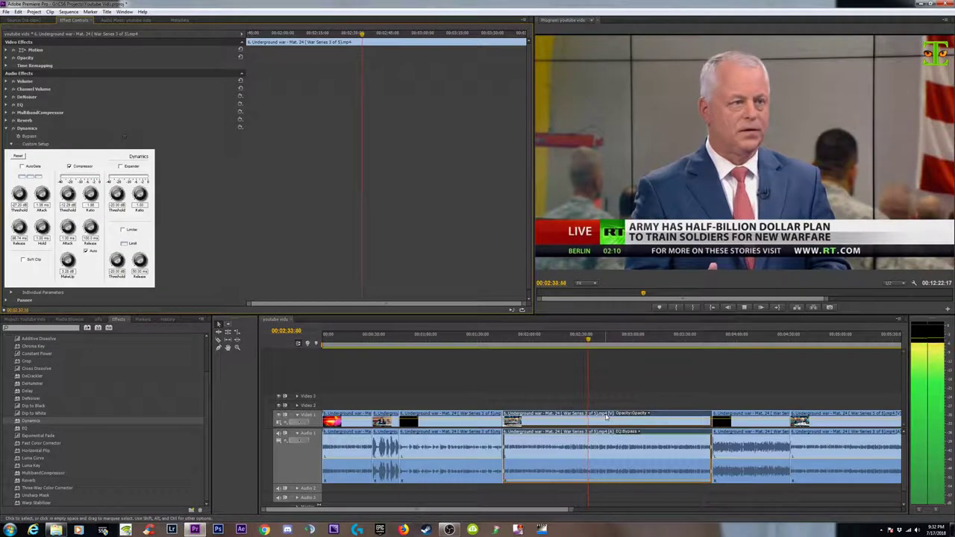
key("space")
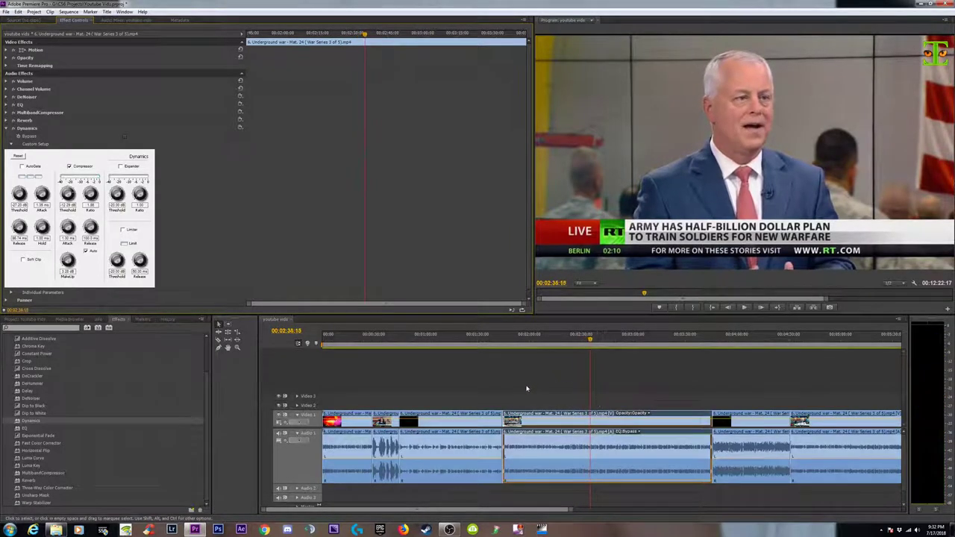
- Switch the middle clip's displayed keyframes to Volume > Level
left_click(565, 444)
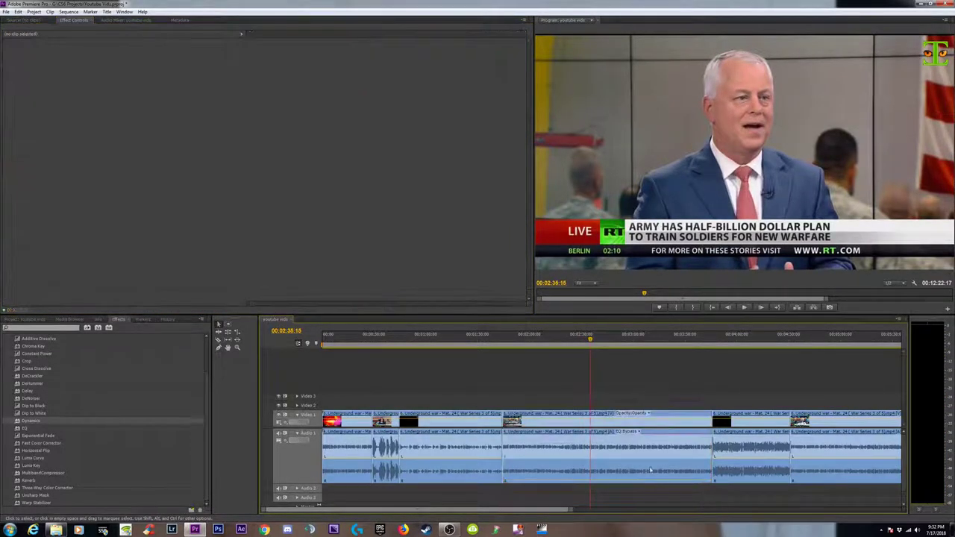
right_click(566, 445)
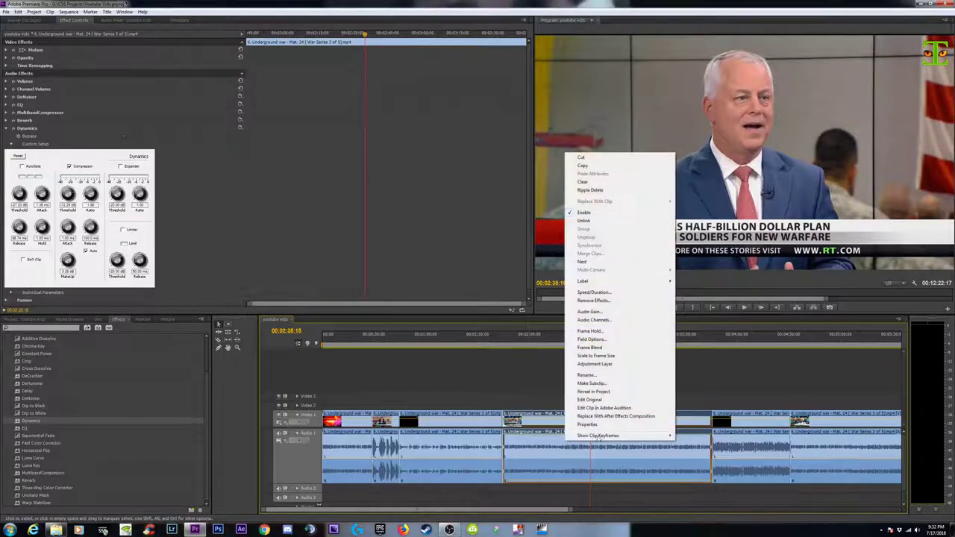
mouse_move(613, 436)
mouse_move(705, 437)
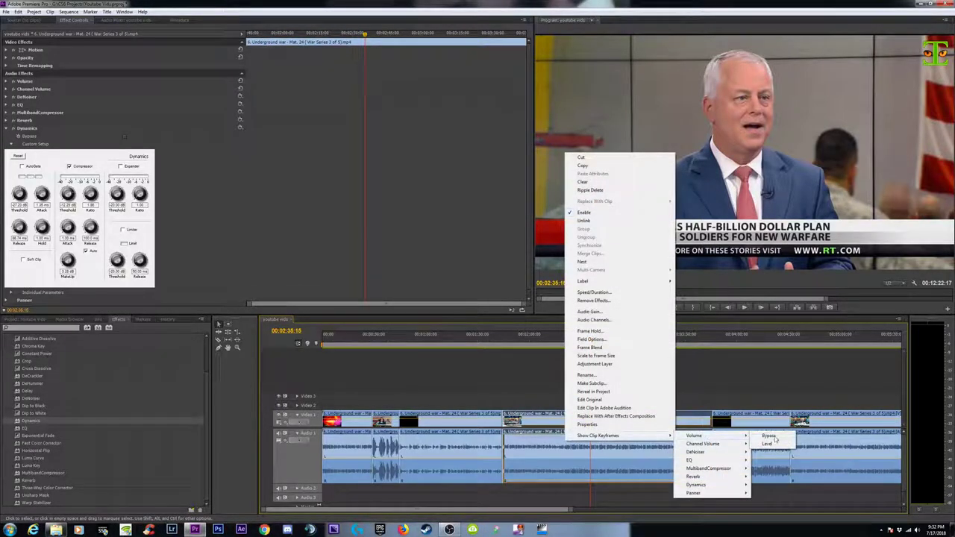
left_click(769, 444)
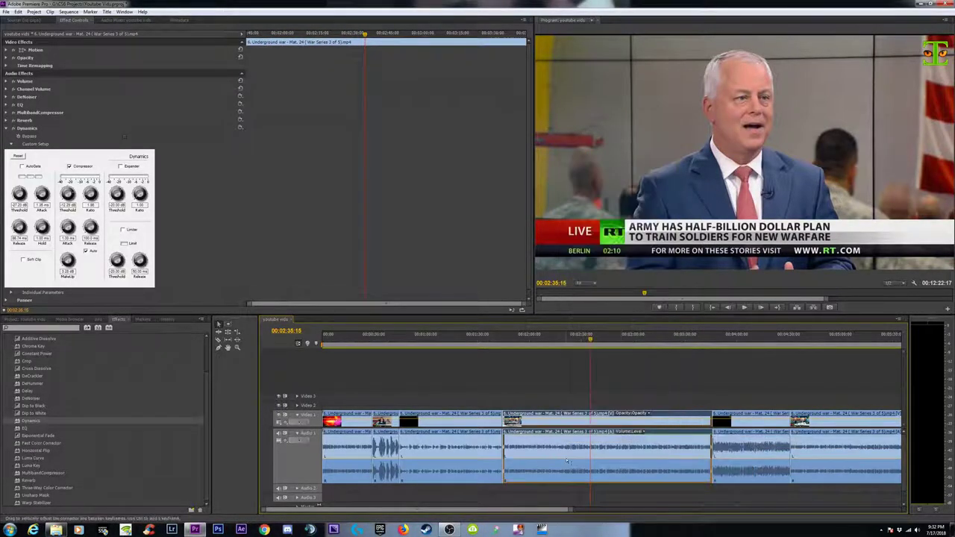
- Reselect the middle clip, show its effect settings, and play a preview of its audio
left_click(634, 388)
left_click(596, 463)
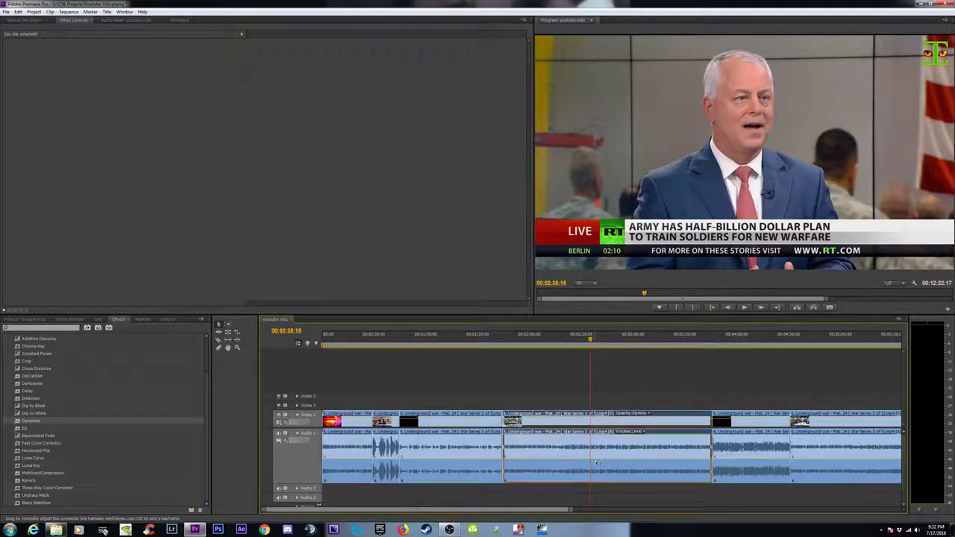
left_click(596, 482)
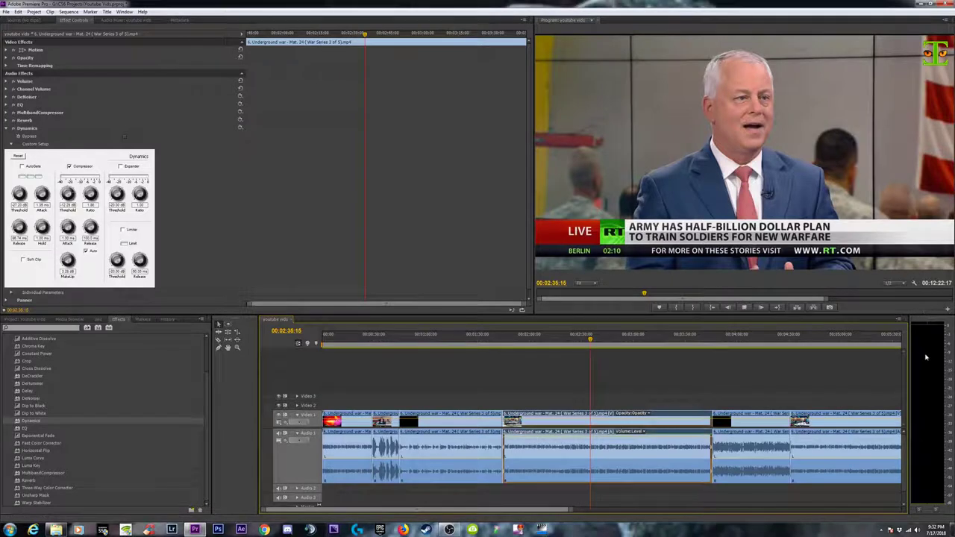
key("space")
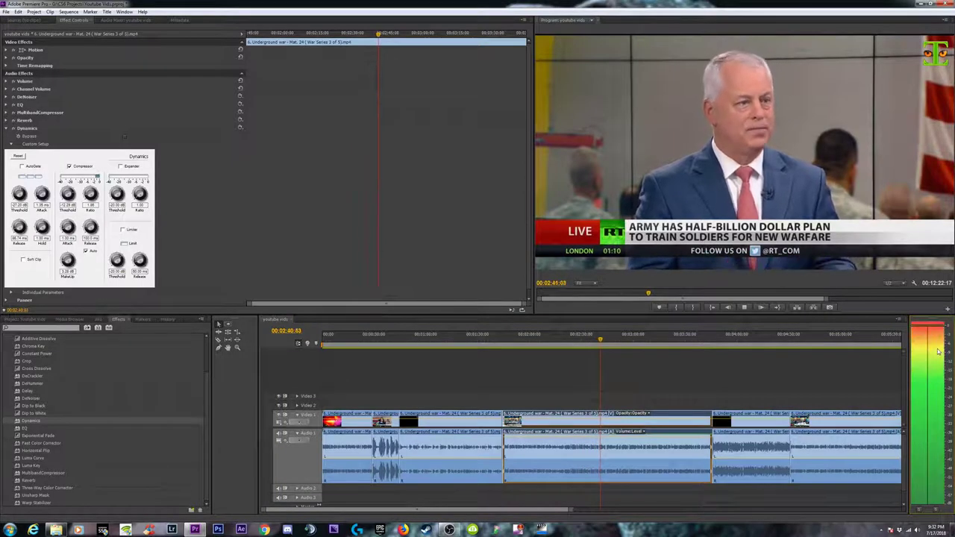
key("space")
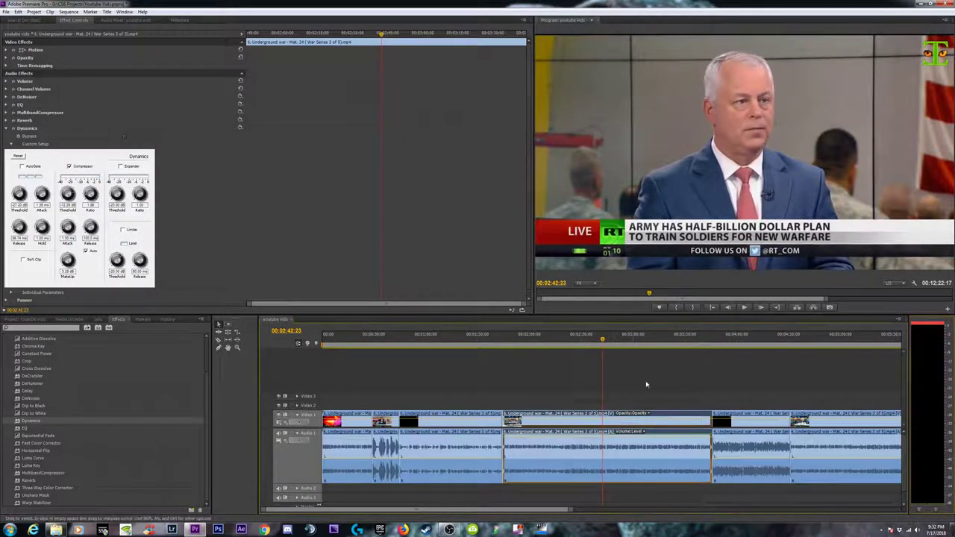
left_click(646, 380)
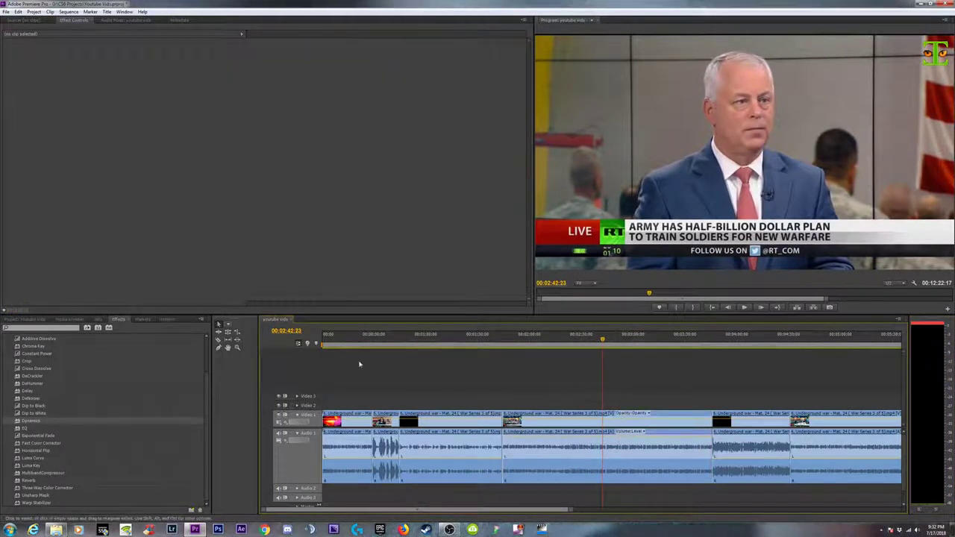
left_click(630, 452)
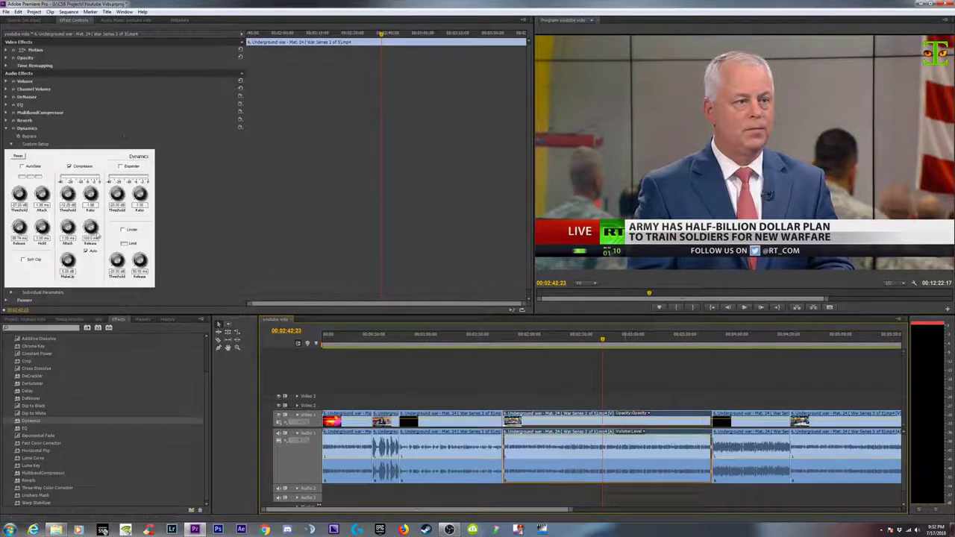
- Turn on the Dynamics limiter, preview it twice, and load the middle clip into the Source Monitor
left_click(123, 230)
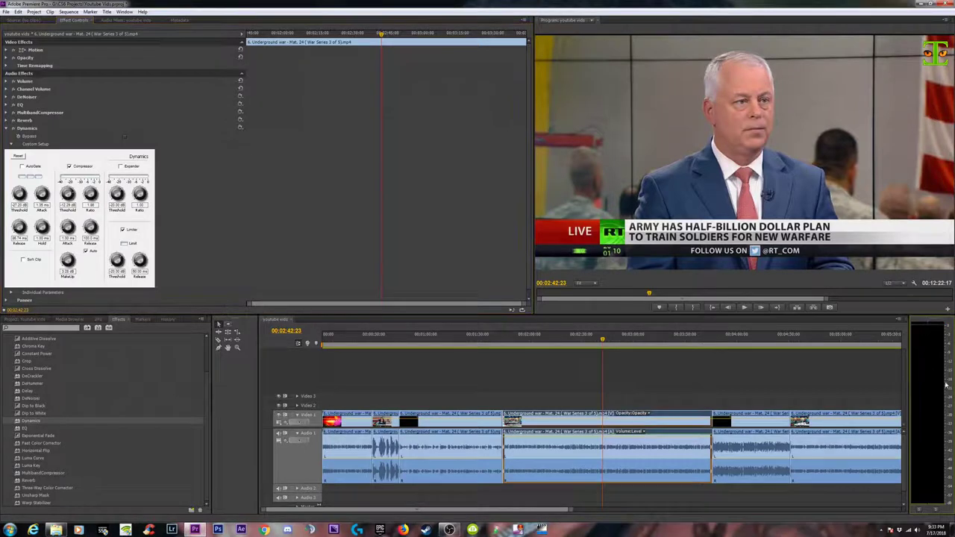
key("space")
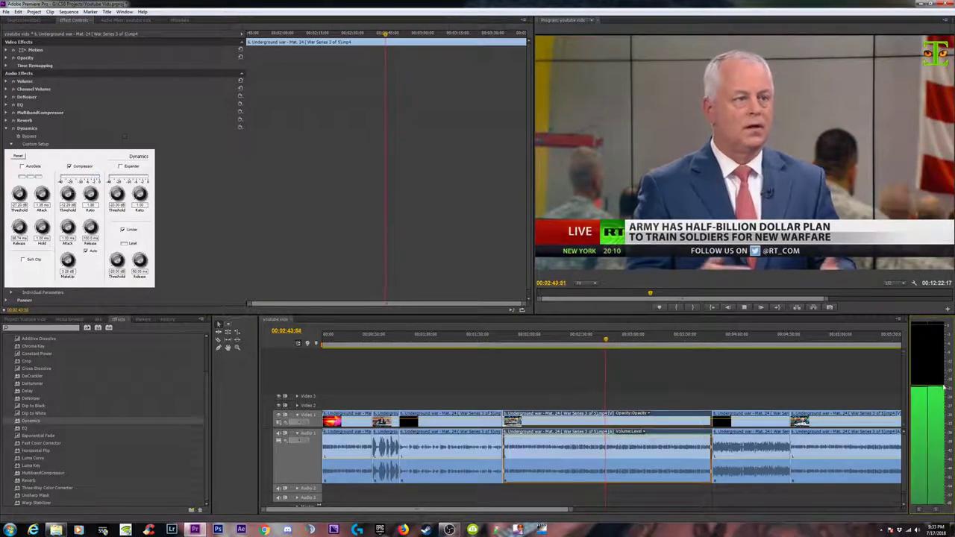
key("space")
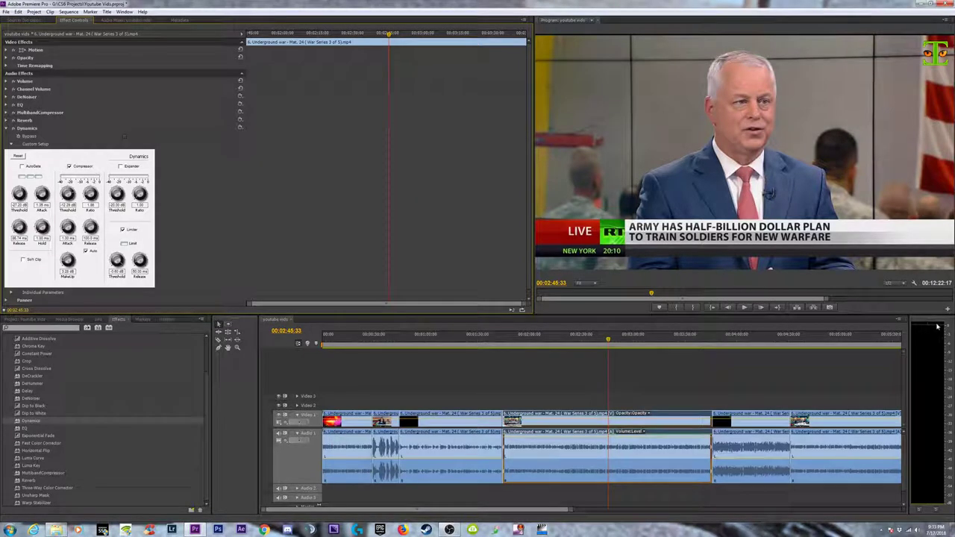
key("space")
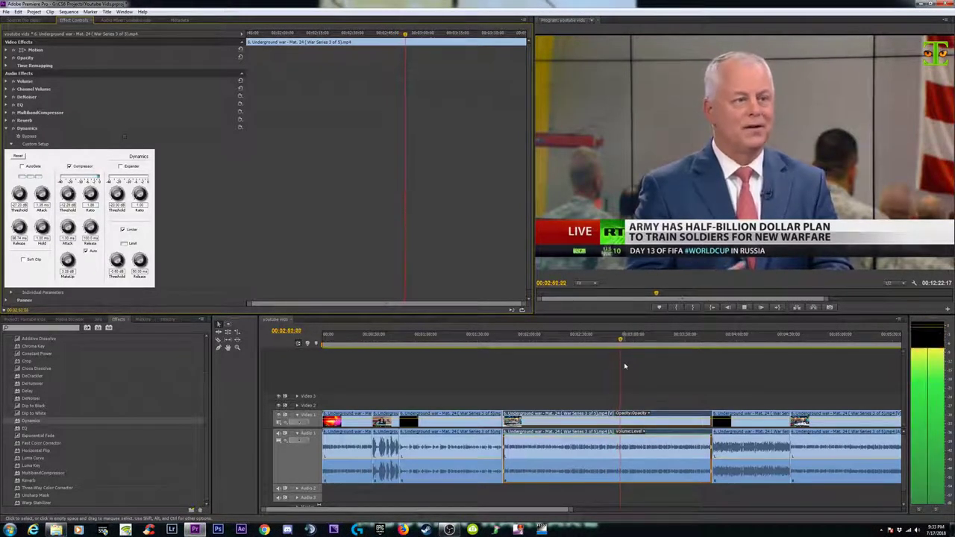
key("space")
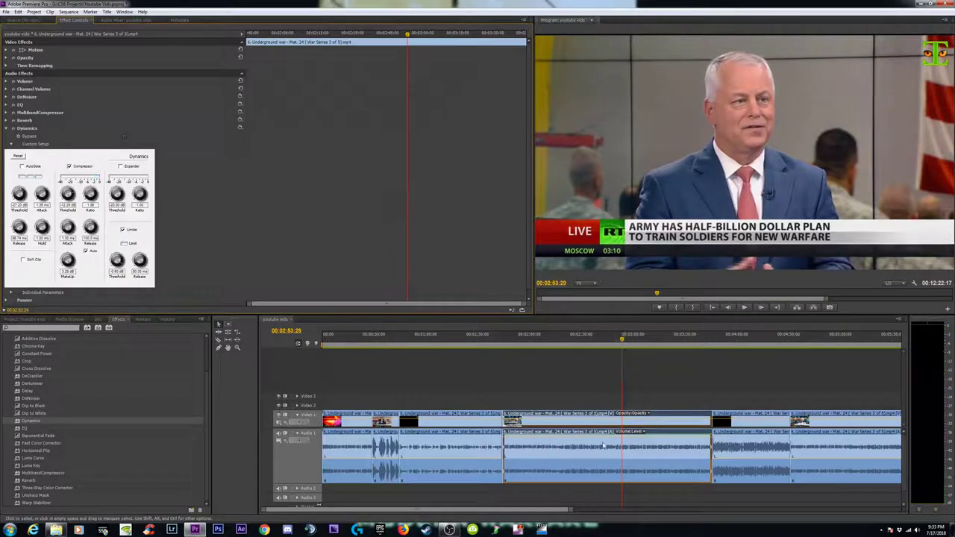
double_click(609, 447)
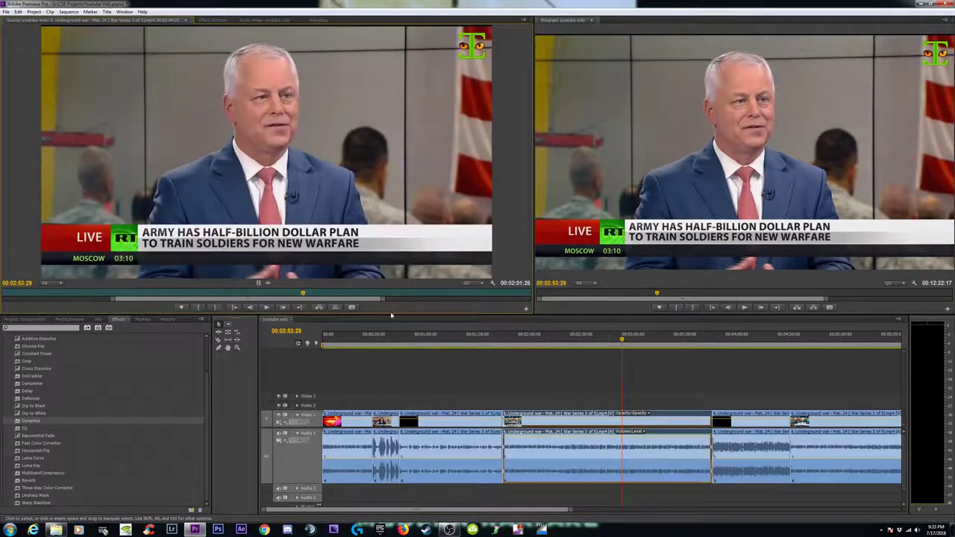
key("space")
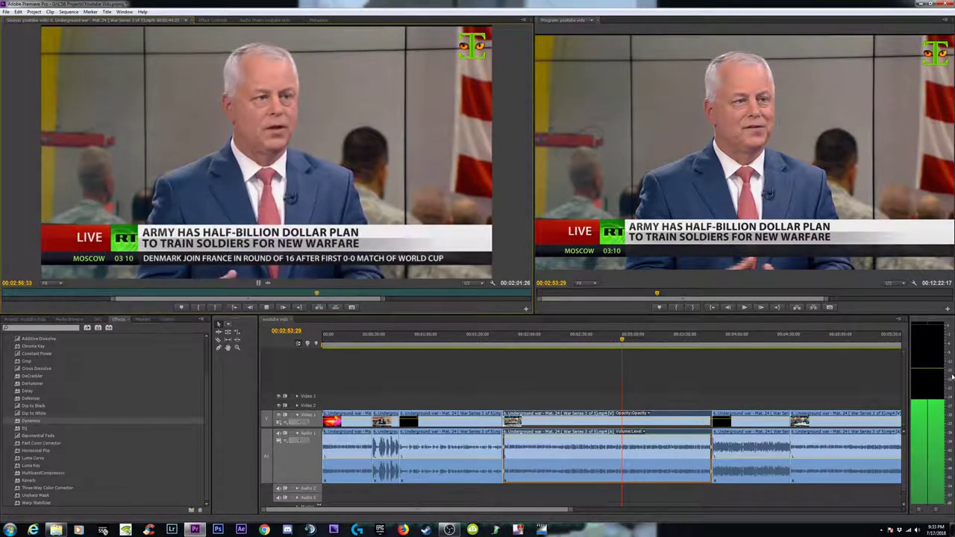
key("space")
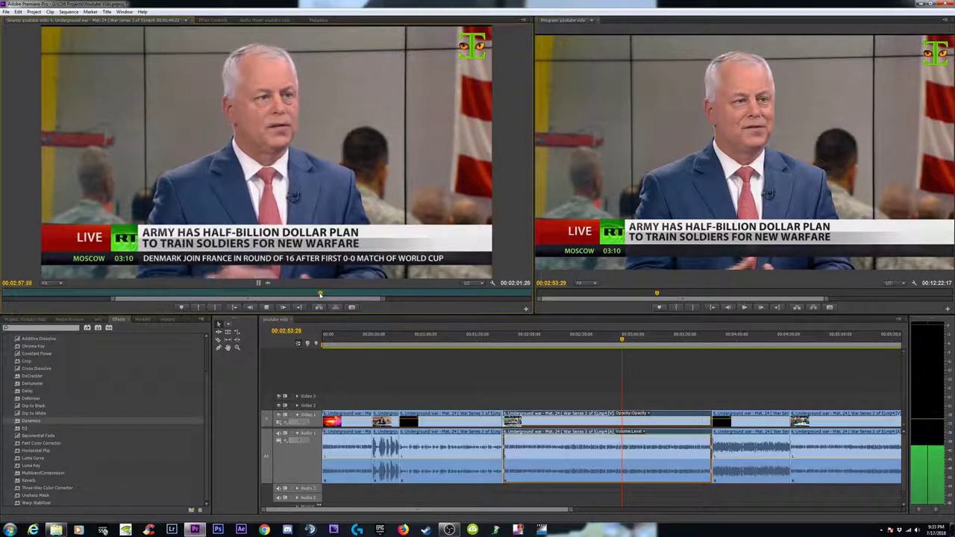
key("space")
left_click(622, 341)
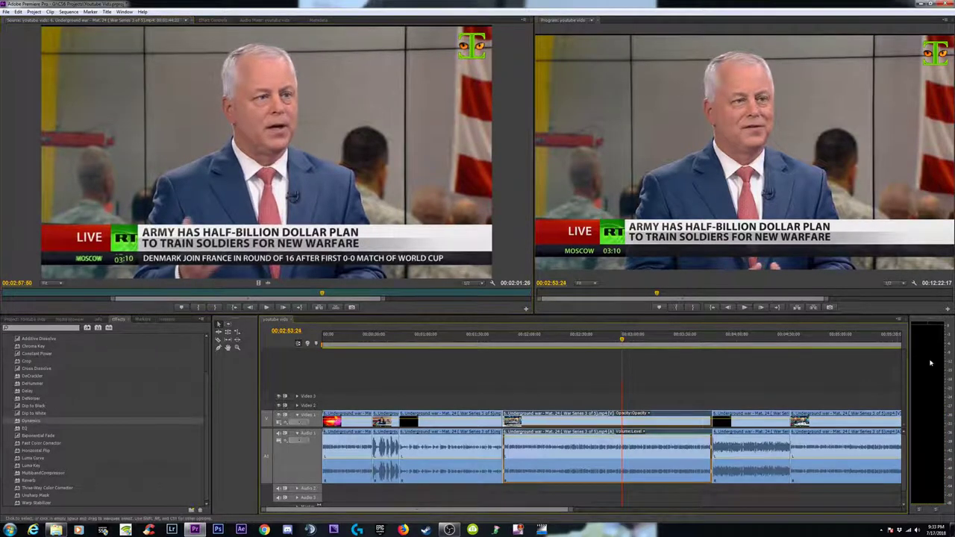
key("space")
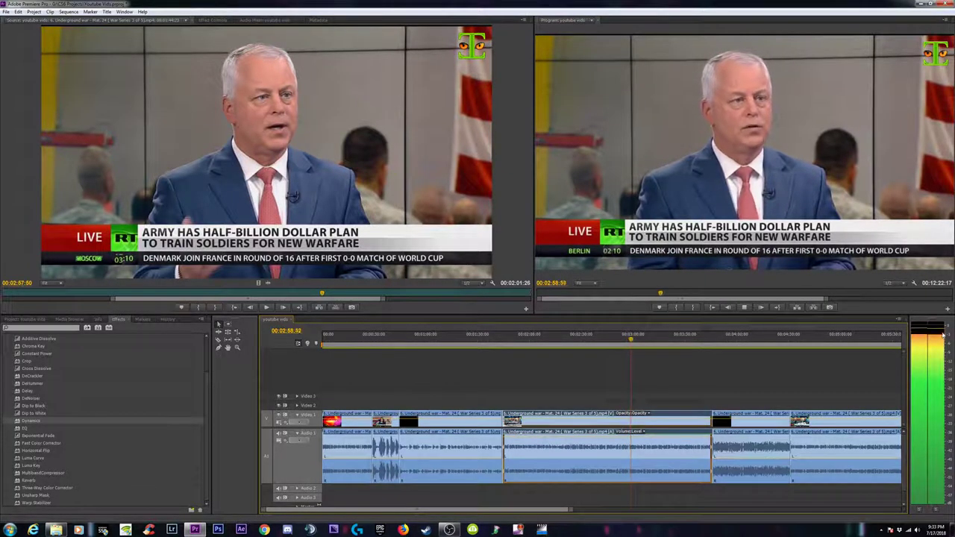
- Stop playback and copy the middle army news clip with its effects
key("space")
scroll(546, 375, "down", 3)
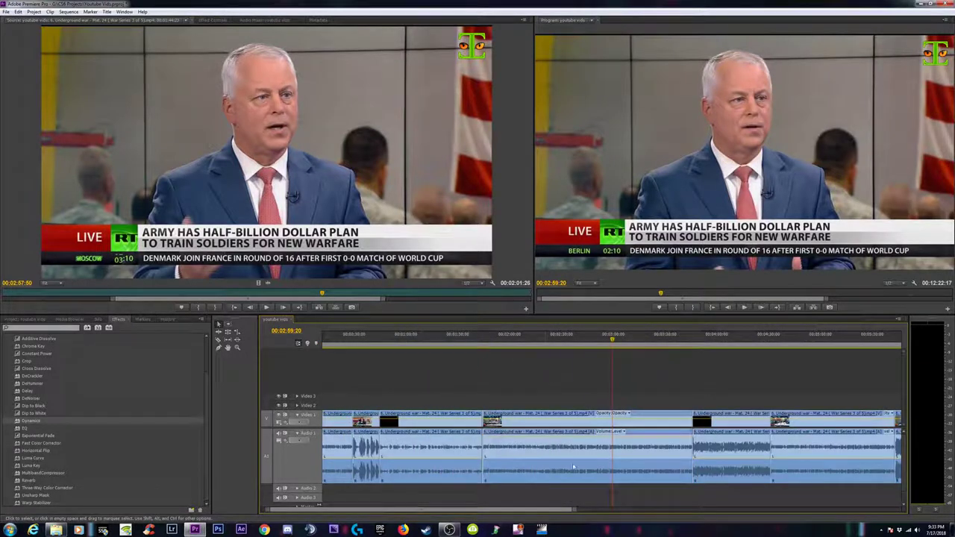
left_click(545, 455)
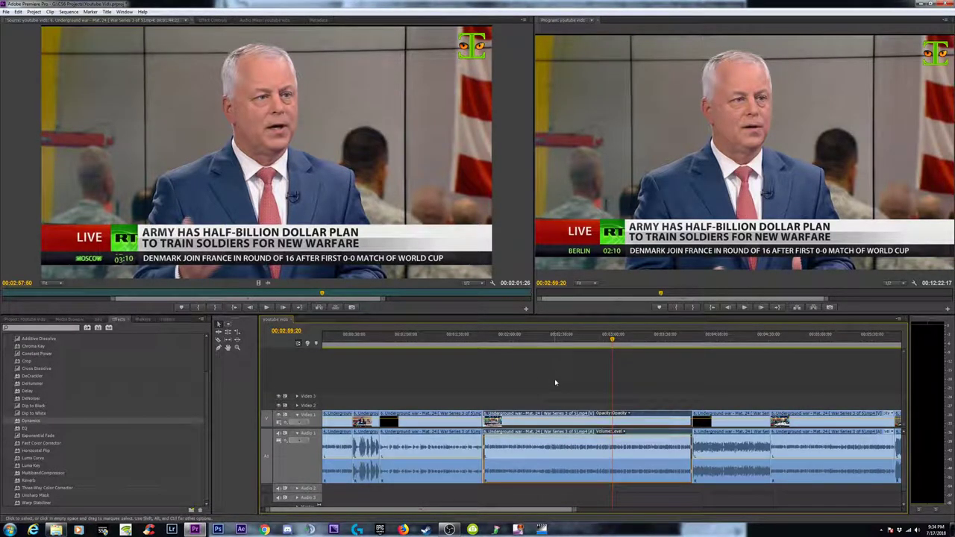
left_click(617, 373)
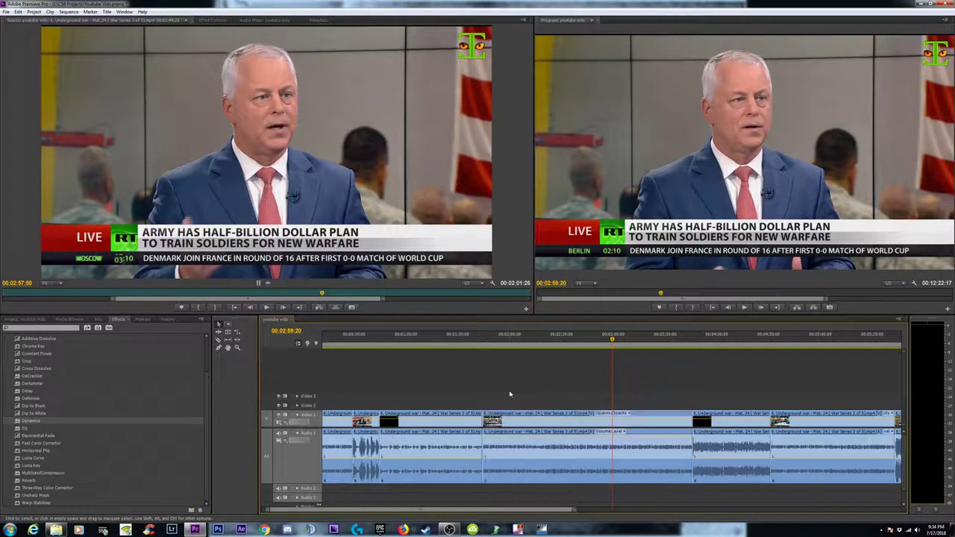
right_click(542, 460)
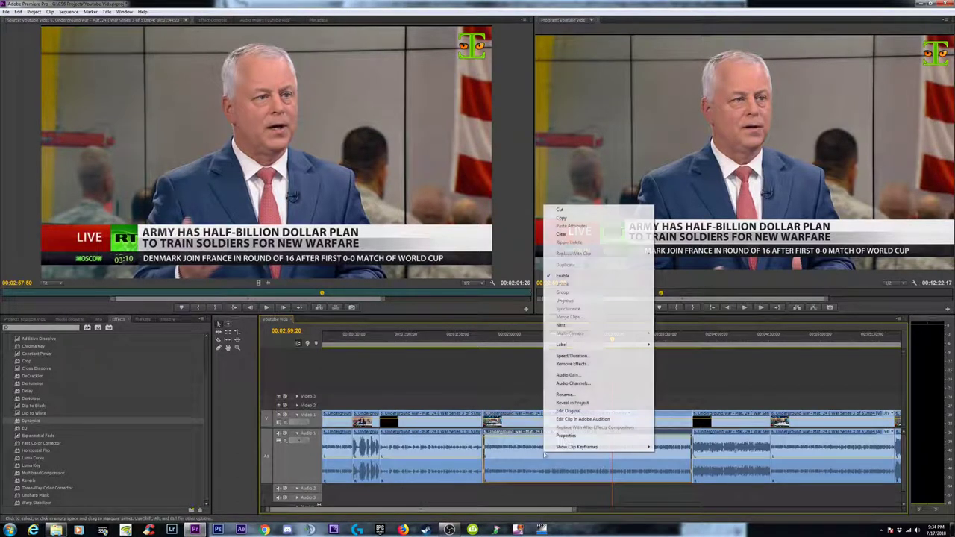
left_click(561, 218)
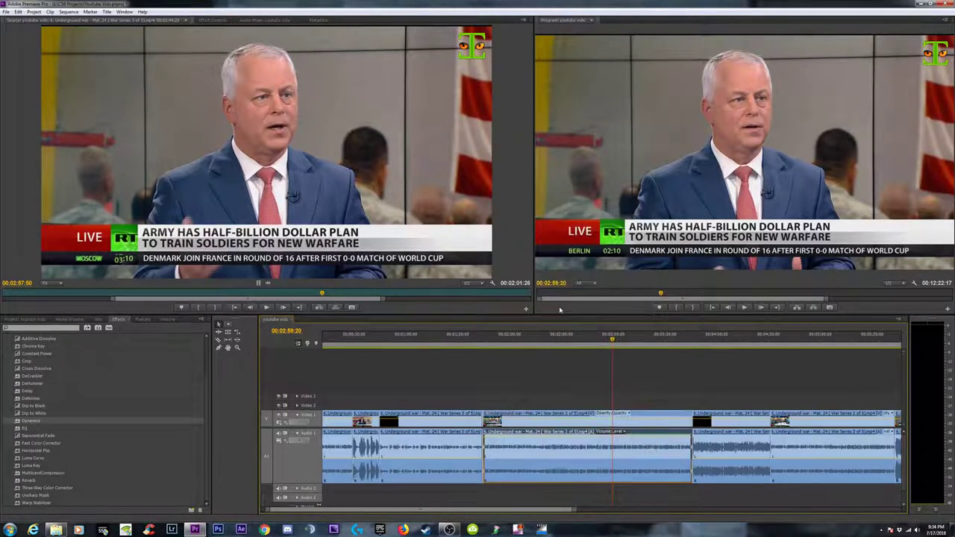
left_click(411, 338)
- Scrub the playhead back to about 14 seconds and zoom the timeline out
key("ctrl+v")
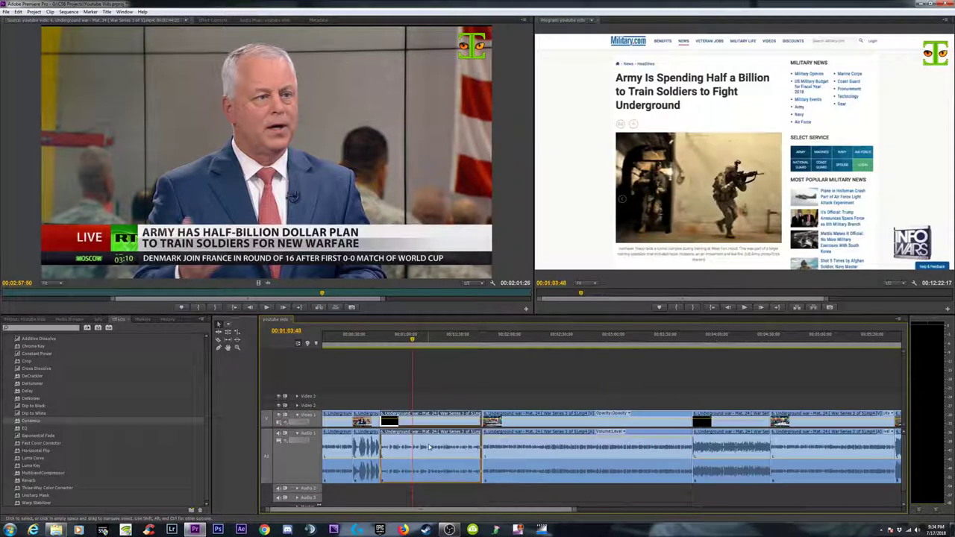
left_click(437, 451)
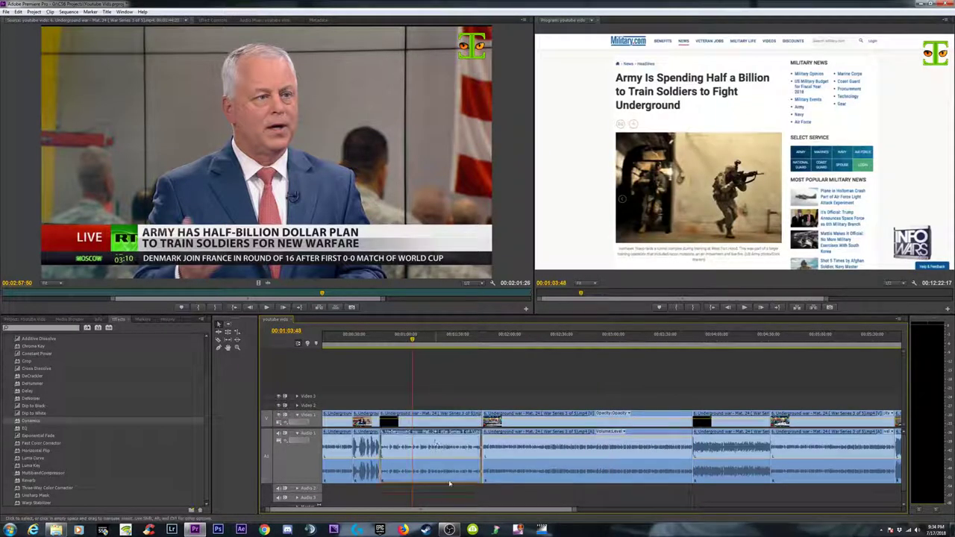
left_click(326, 337)
left_click_drag(276, 341, 347, 341)
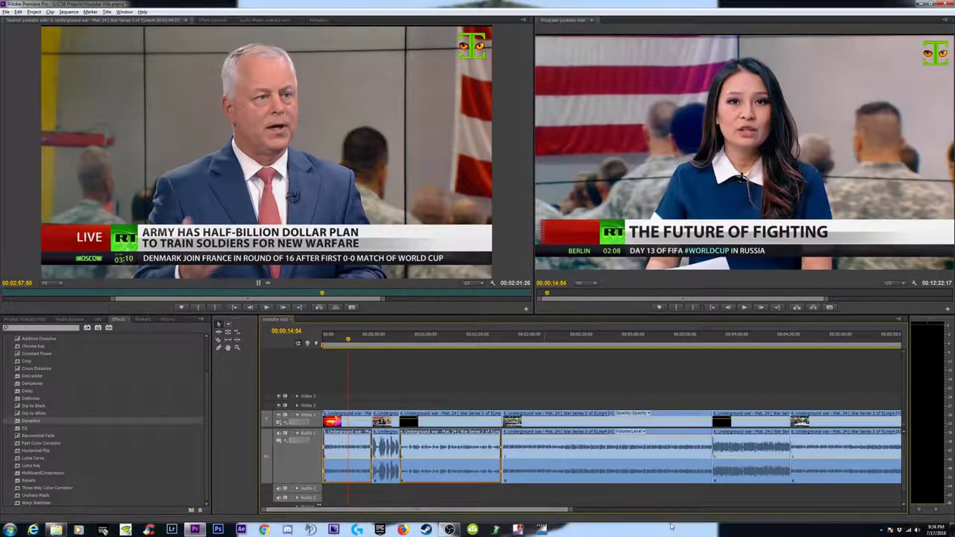
left_click(821, 448)
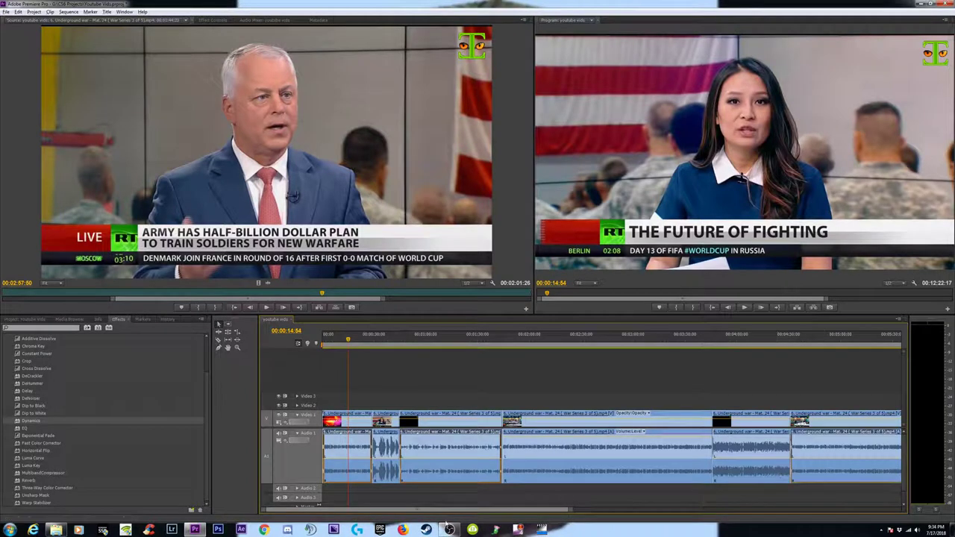
left_click_drag(450, 512, 512, 514)
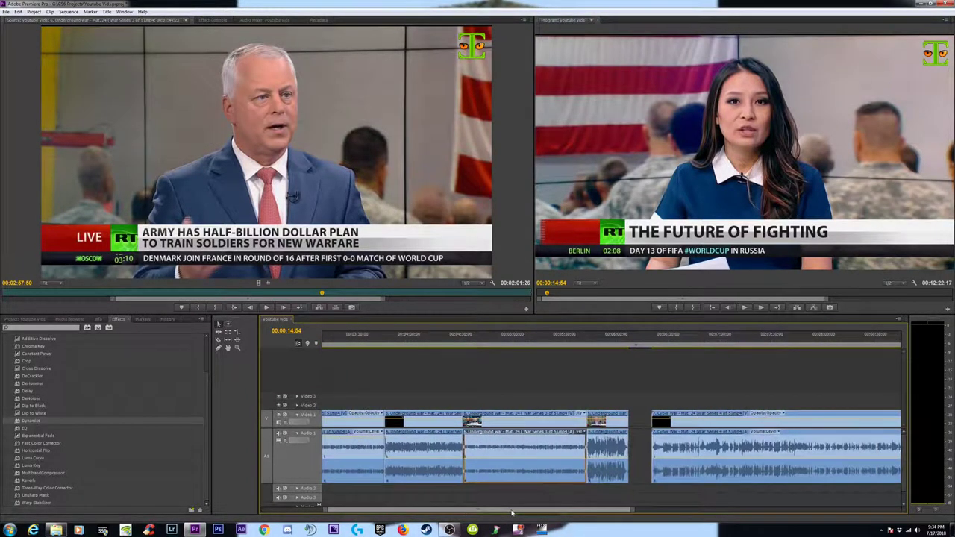
key("minus")
key("minus")
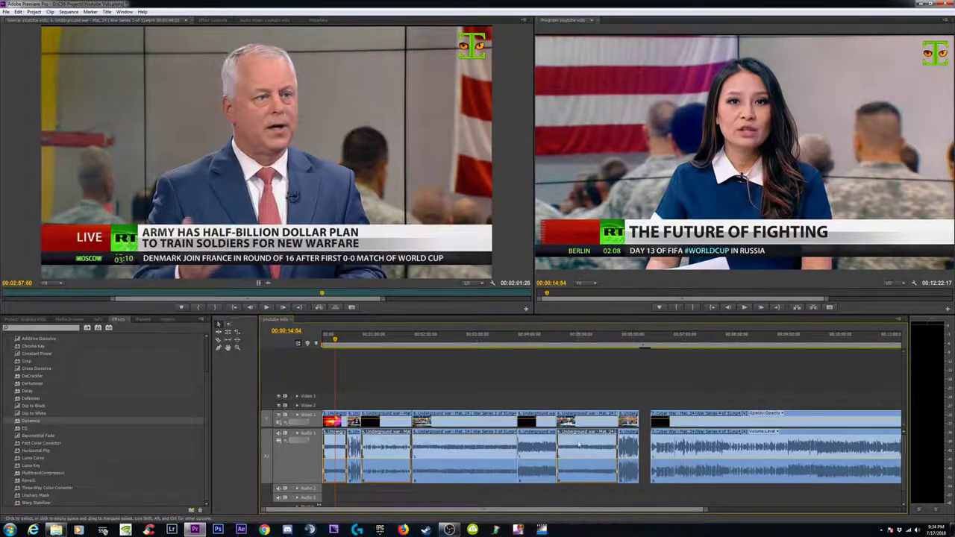
- Paste the copied attributes onto a timeline clip, then clear the selection
right_click(578, 443)
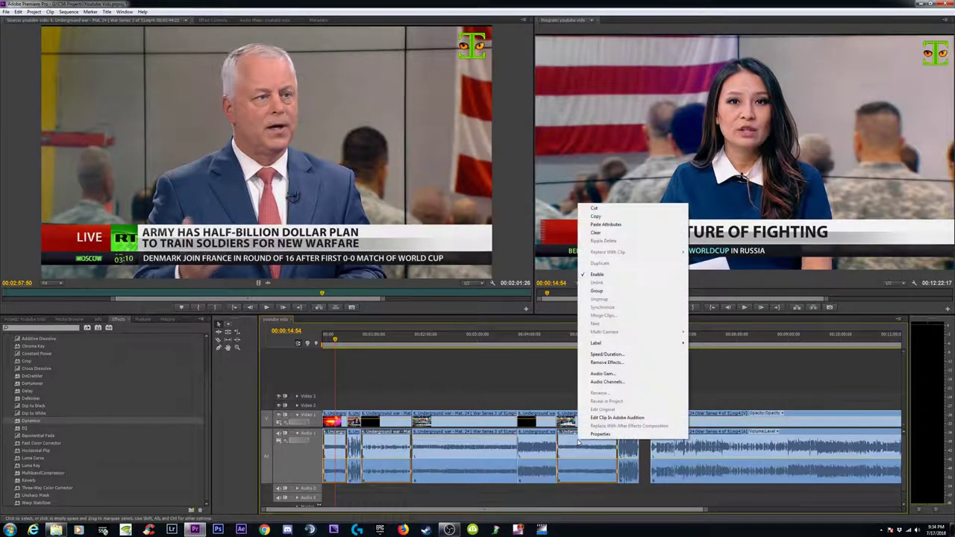
left_click(612, 225)
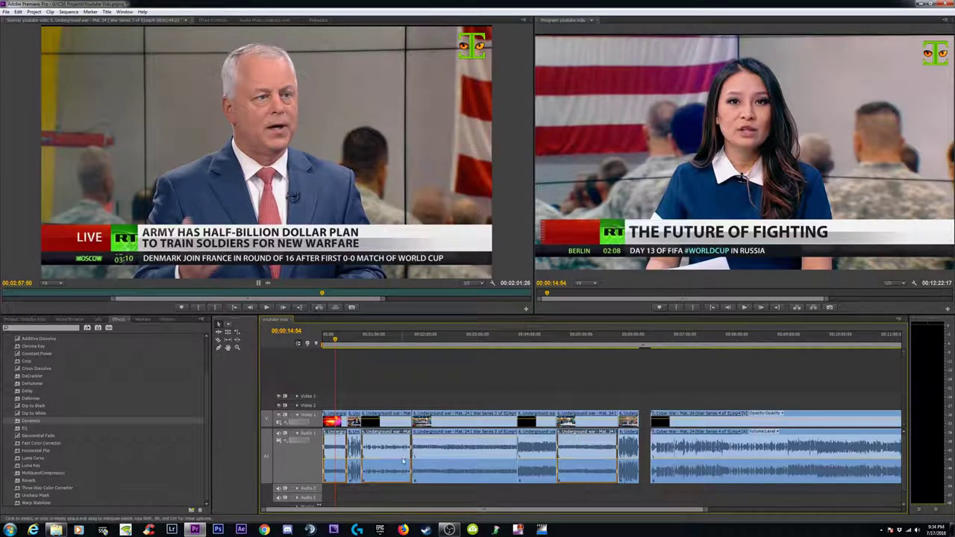
left_click(447, 379)
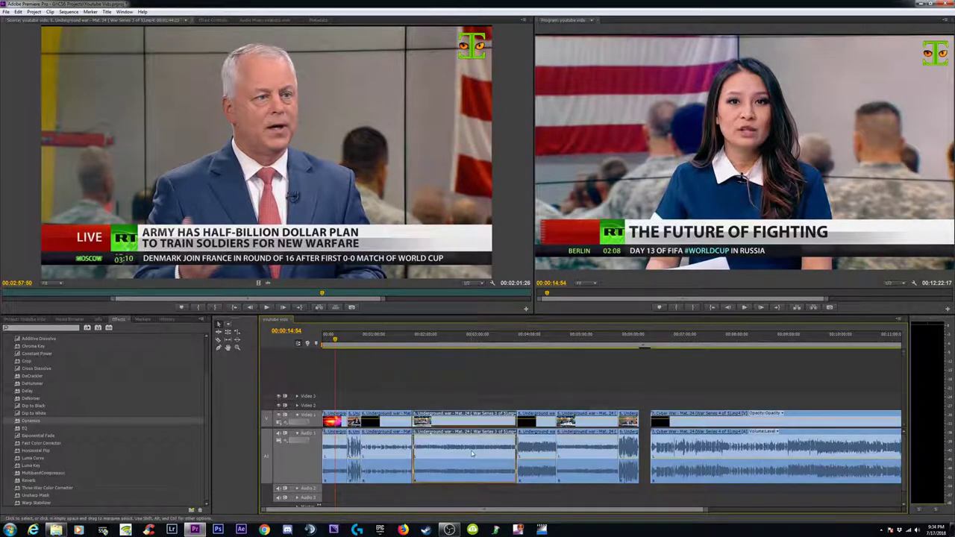
left_click(475, 440)
left_click(481, 381)
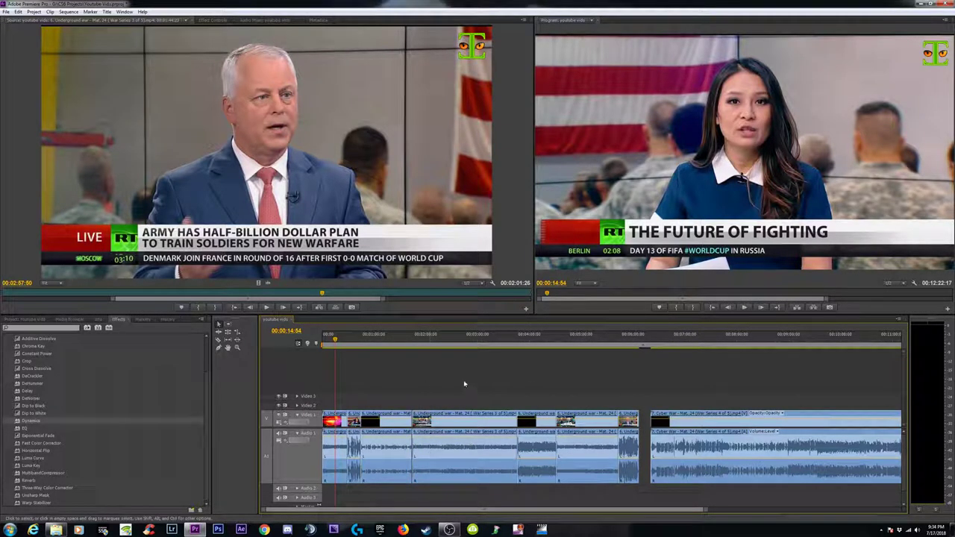
- Paste the copied audio effects onto the next news clip
left_click(463, 453)
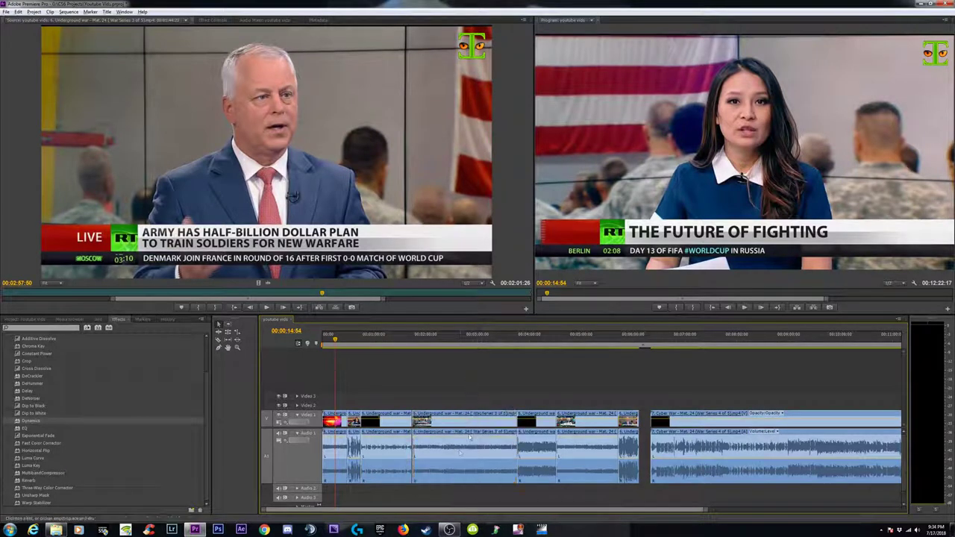
right_click(462, 450)
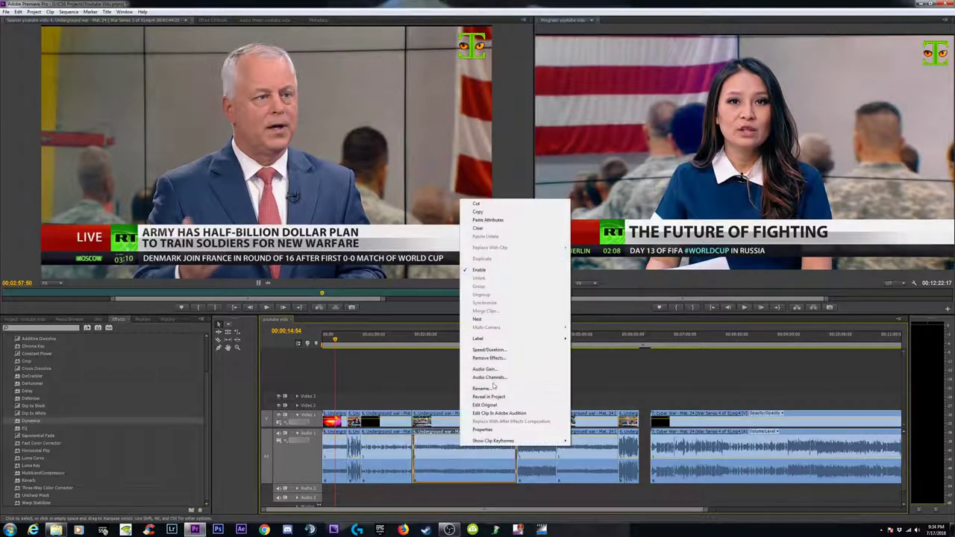
left_click(490, 221)
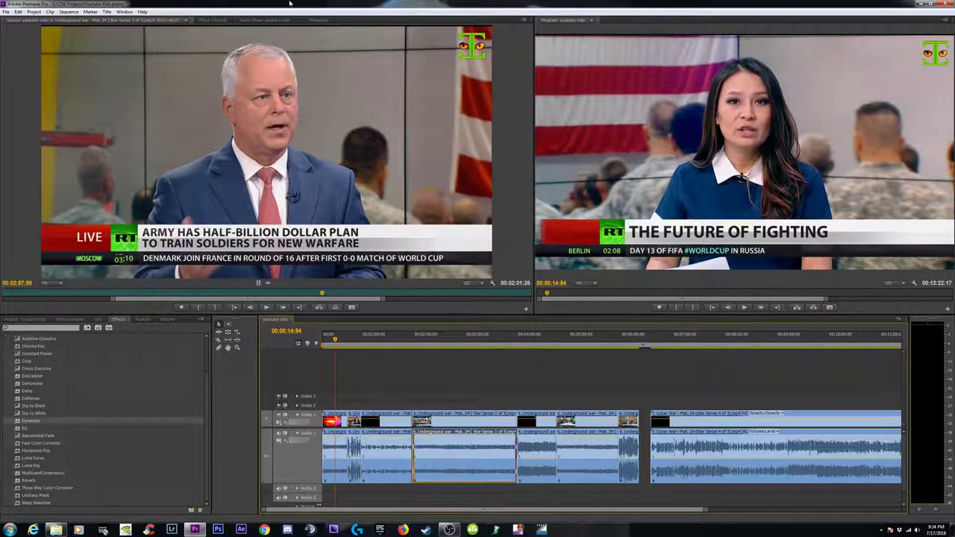
left_click(212, 20)
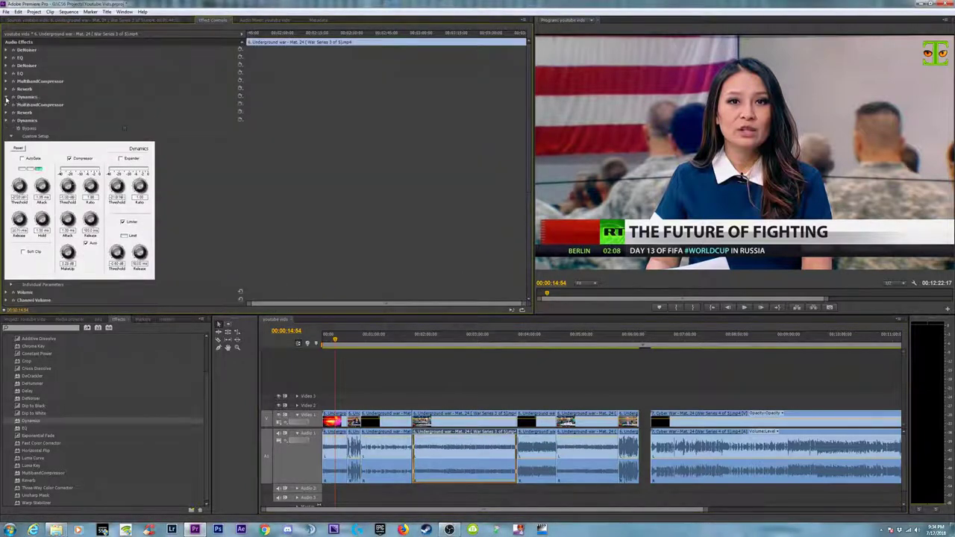
- Undo the duplicated audio effects and zoom the timeline out
left_click(7, 121)
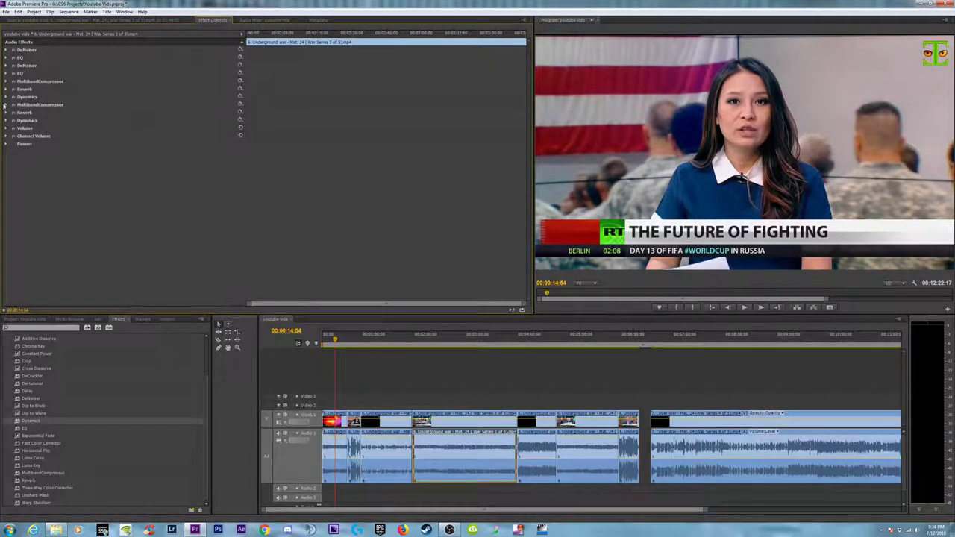
key("ctrl+z")
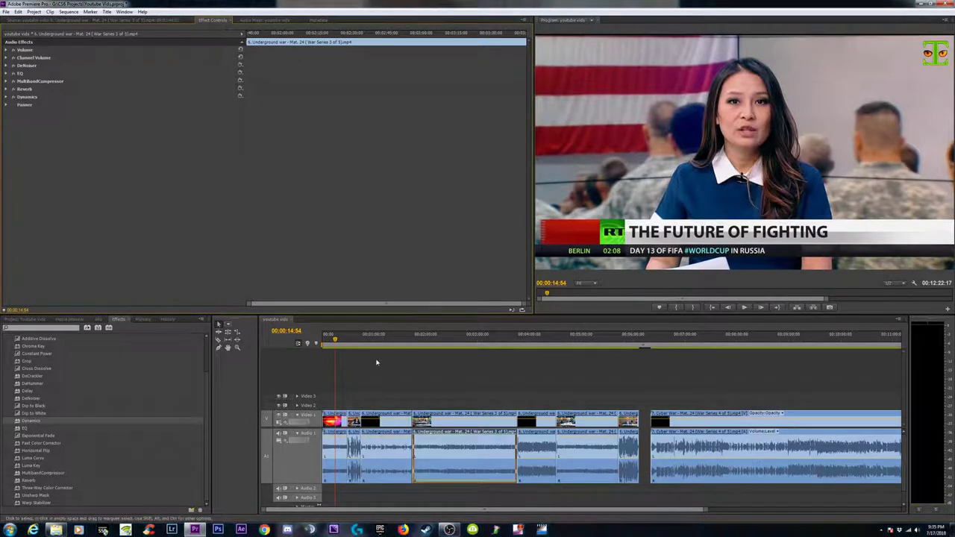
left_click(448, 378)
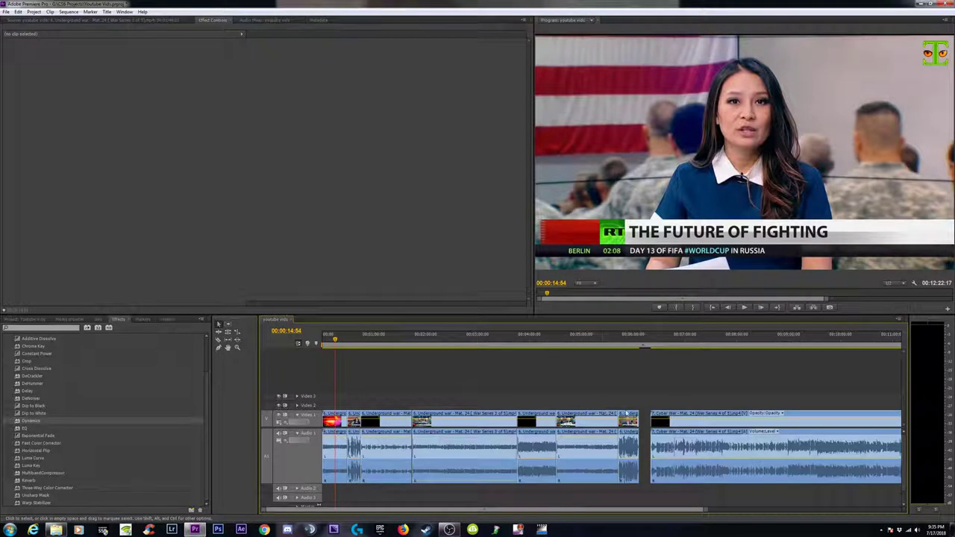
key("minus")
- Paste the copied attributes onto the Cyber War audio clip
left_click(537, 444)
left_click(535, 445, "shift")
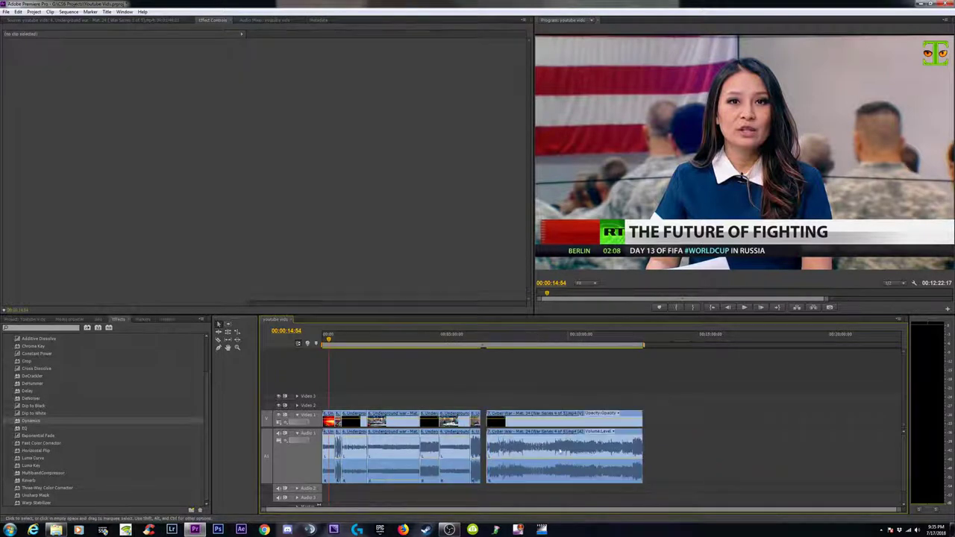
left_click(534, 445)
left_click(532, 446, "shift")
right_click(548, 446)
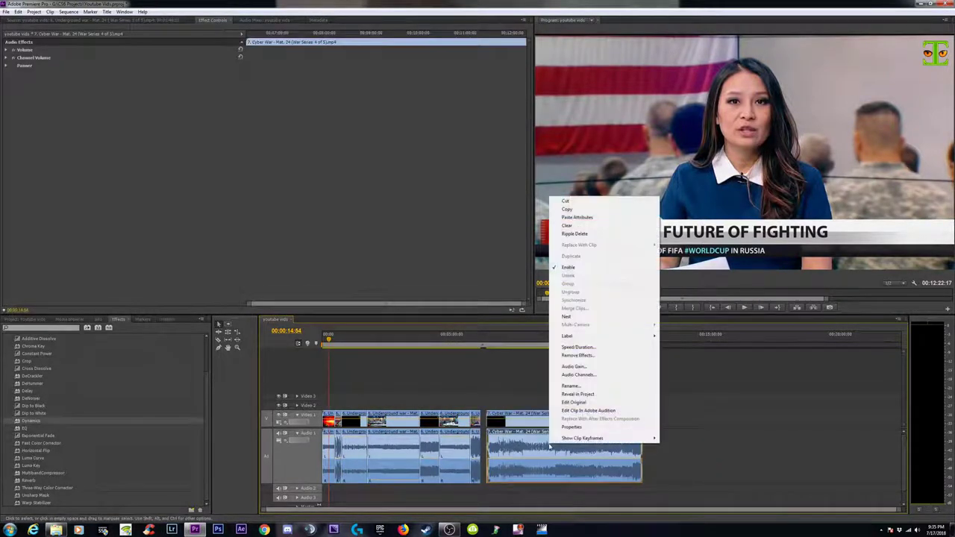
left_click(583, 218)
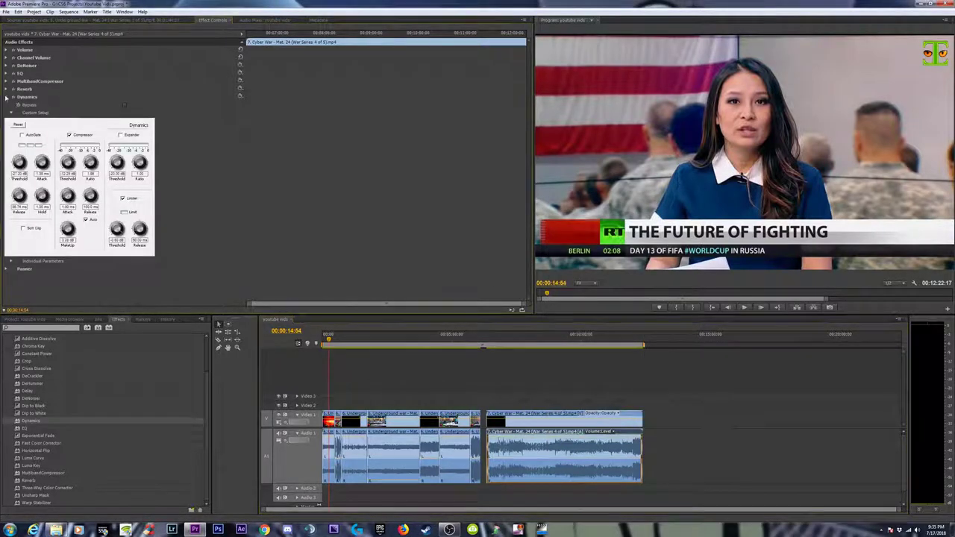
- Delete Dynamics and MultibandCompressor from the Cyber War clip's effects
left_click(7, 97)
left_click(32, 100)
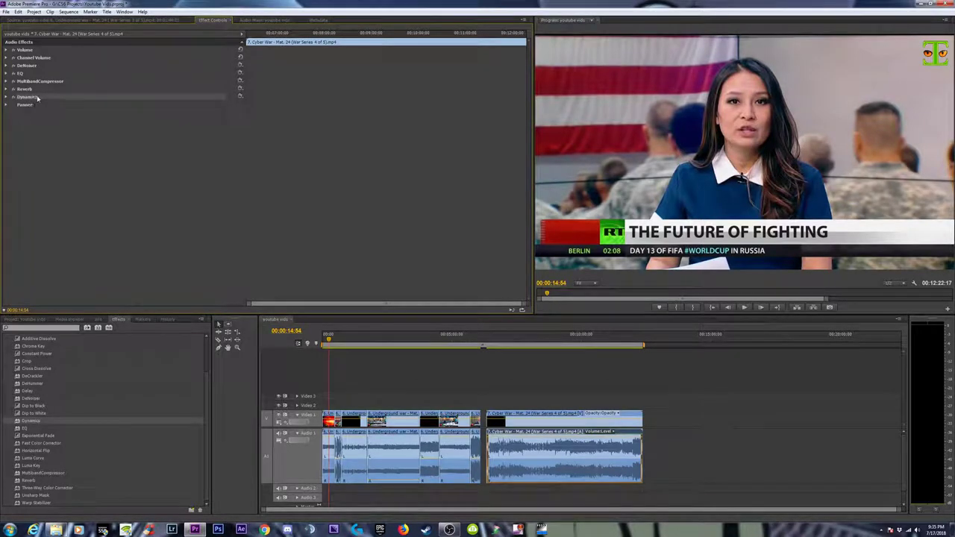
key("Delete")
left_click(45, 80)
key("Delete")
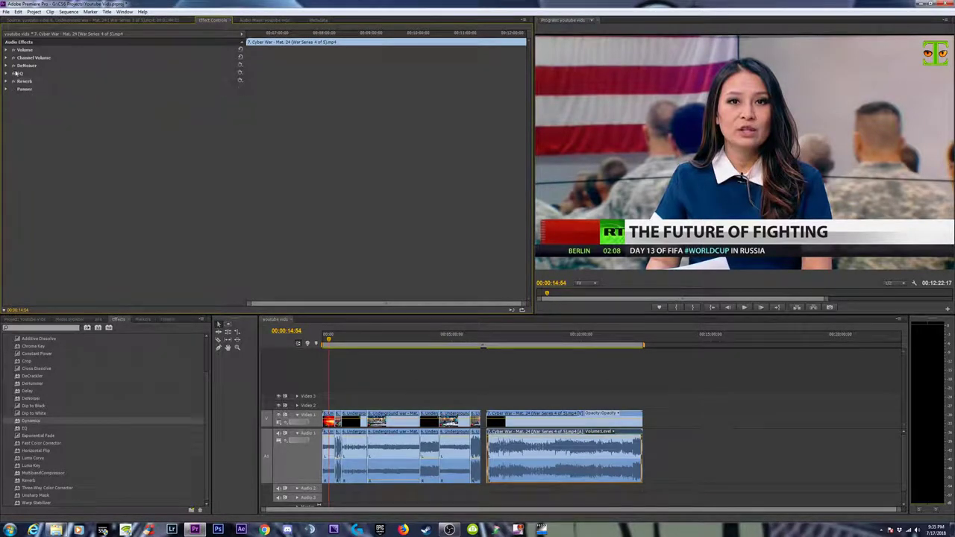
- Copy the Underground War clip and paste its attributes onto Cyber War with Ctrl+Alt+V
left_click(685, 460)
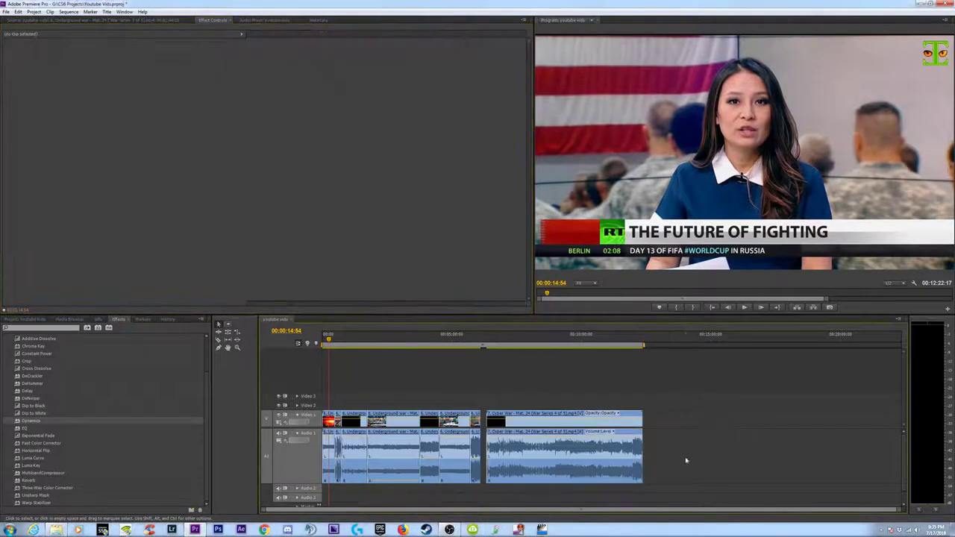
left_click(394, 457)
left_click(410, 385)
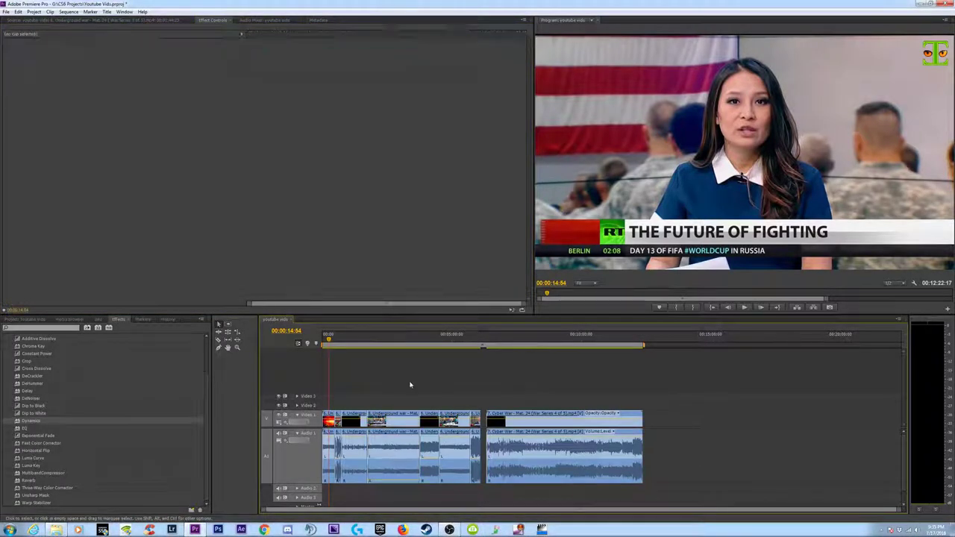
left_click(395, 453)
right_click(397, 451)
left_click(422, 212)
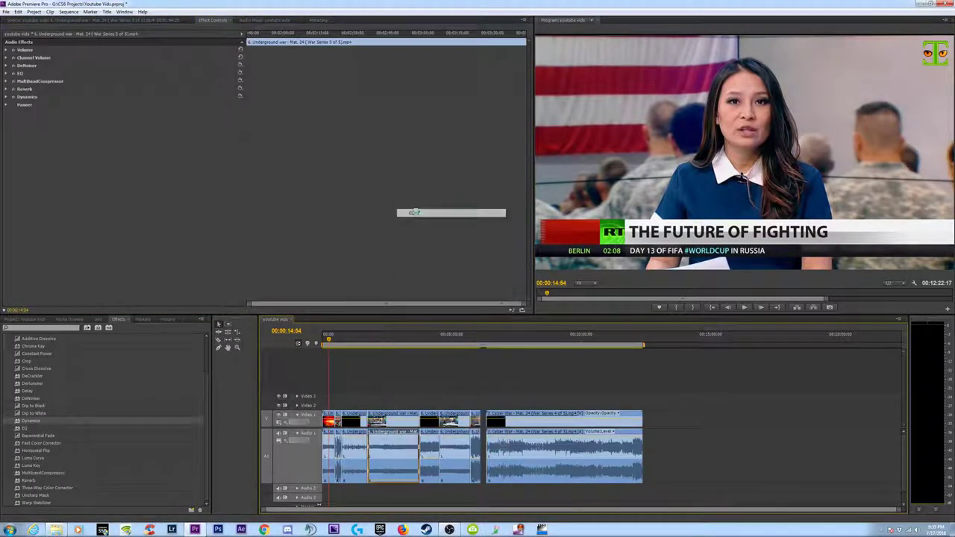
left_click(714, 422)
left_click(558, 457)
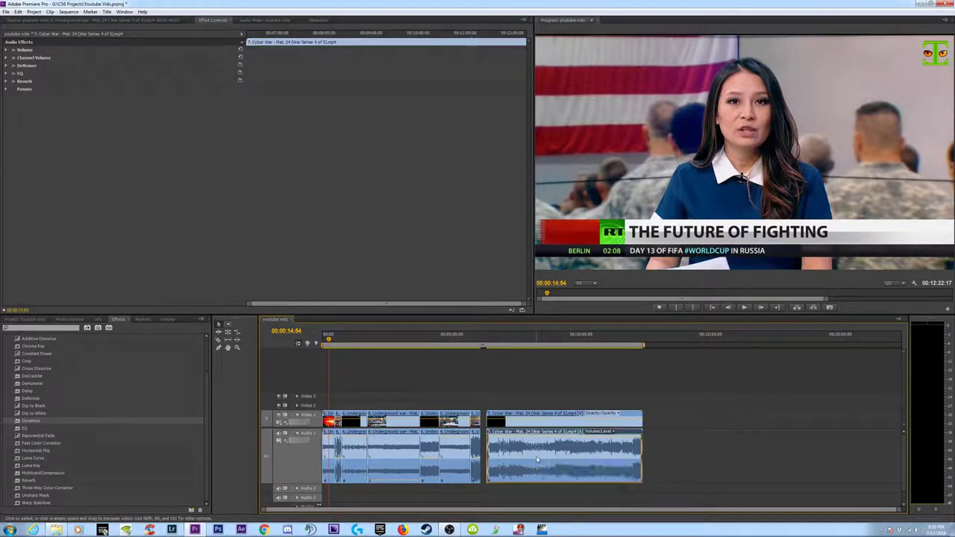
key("ctrl+alt+v")
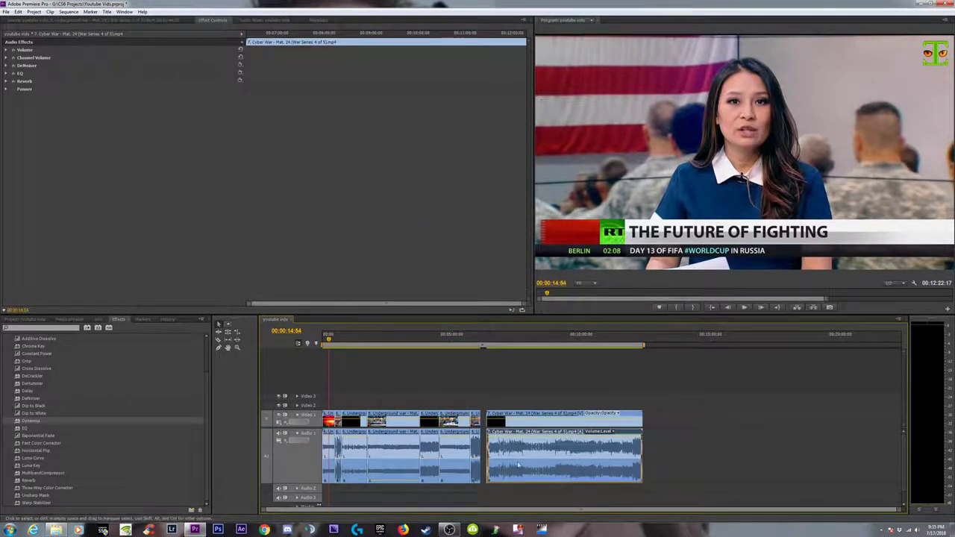
- Remove all effects from the Cyber War clip
right_click(546, 449)
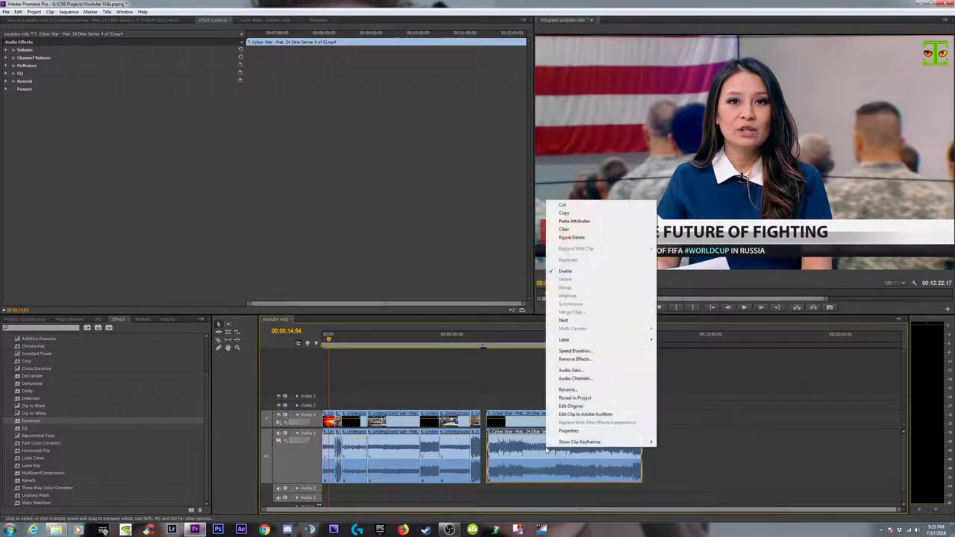
left_click(573, 360)
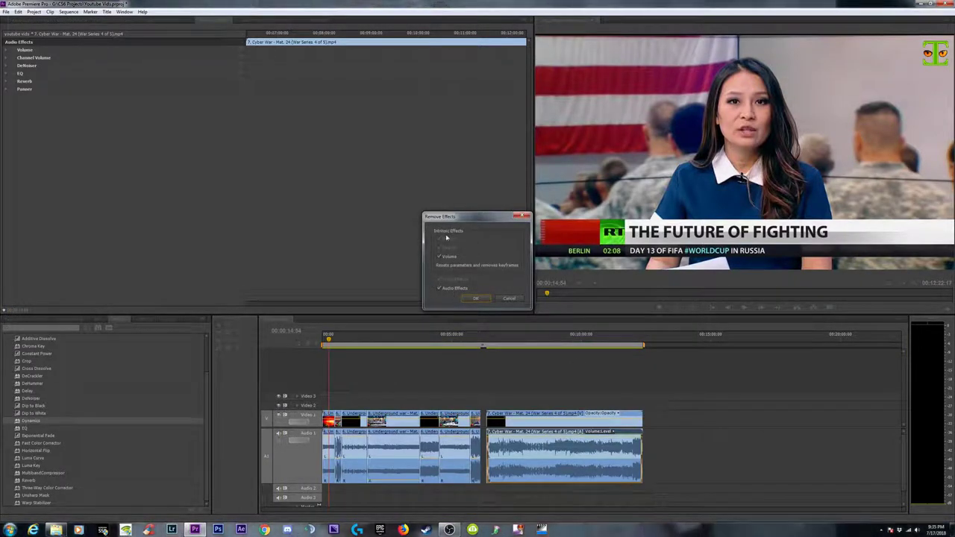
left_click(476, 298)
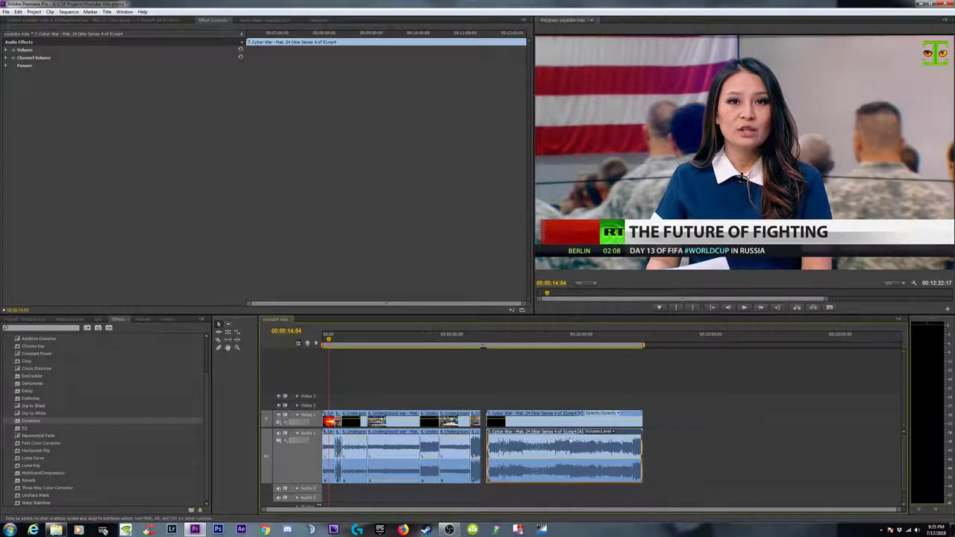
- Paste the copied attributes onto Cyber War and compare its effects with Underground War
right_click(540, 445)
left_click(578, 222)
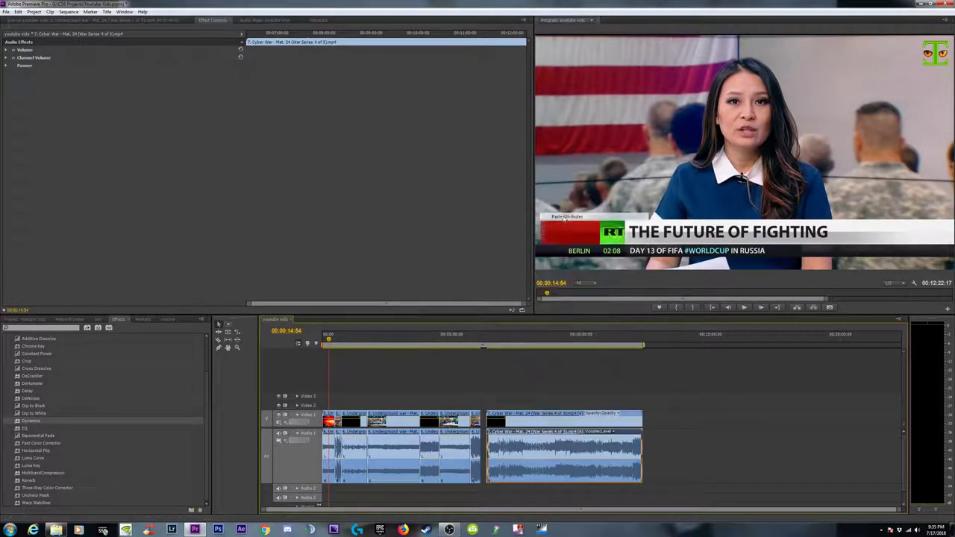
left_click(394, 449)
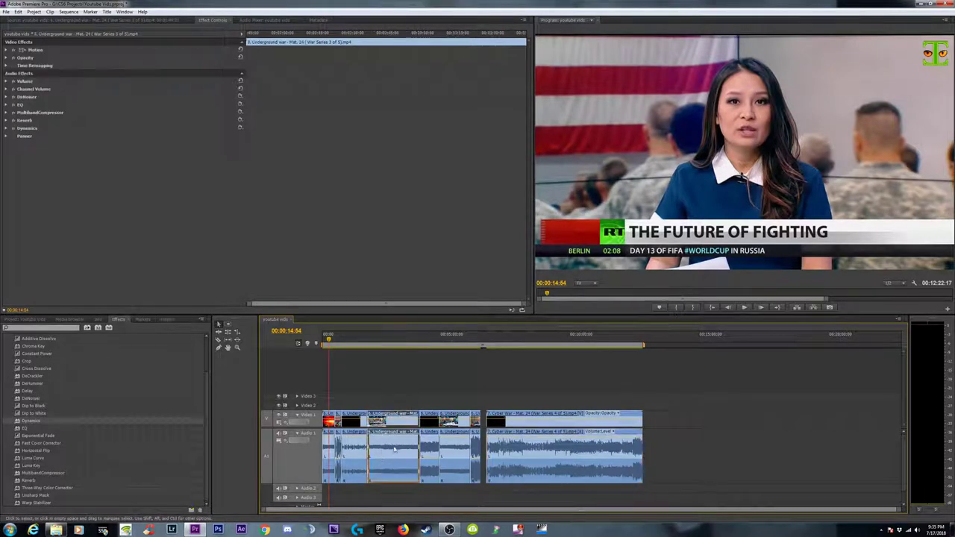
left_click(540, 440)
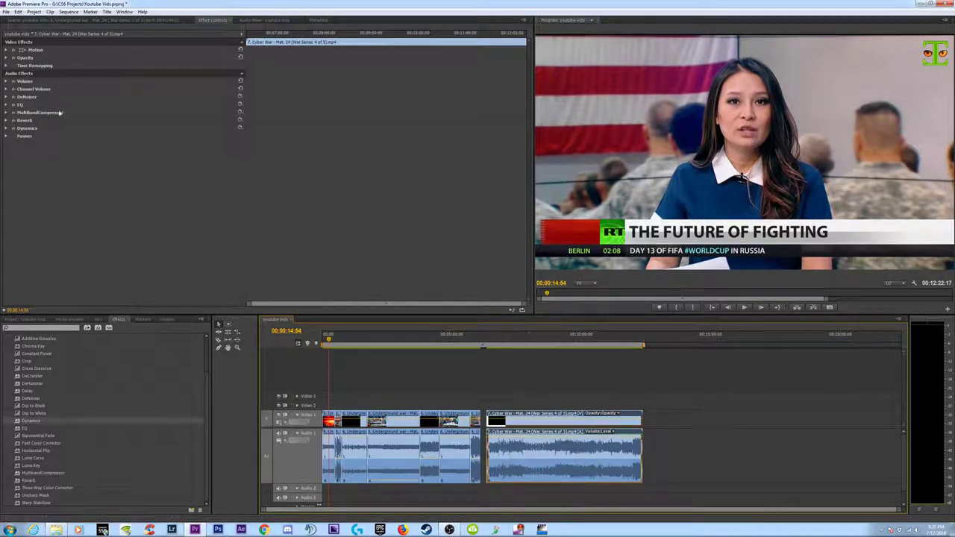
- Preview the sequence from around 8:13 with nothing selected
left_click(701, 474)
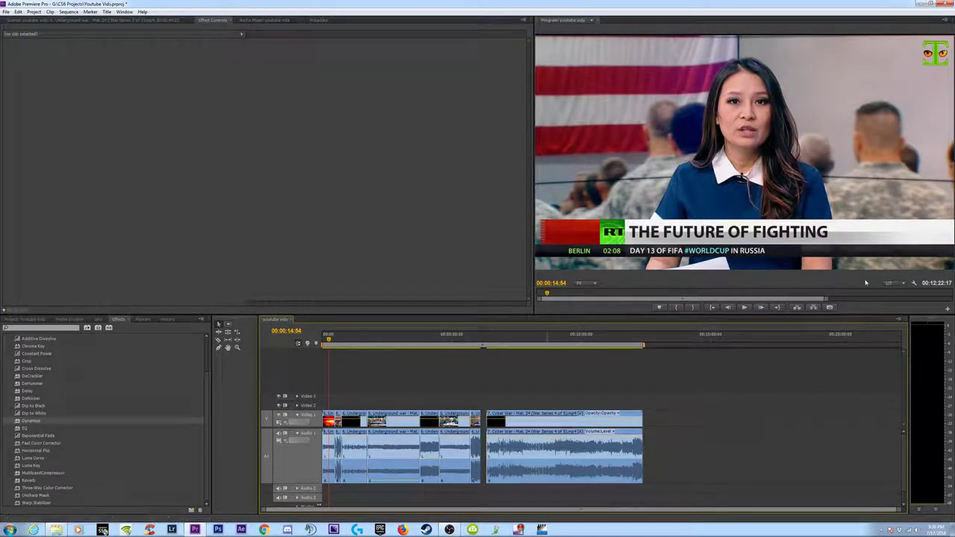
left_click(569, 340)
key("space")
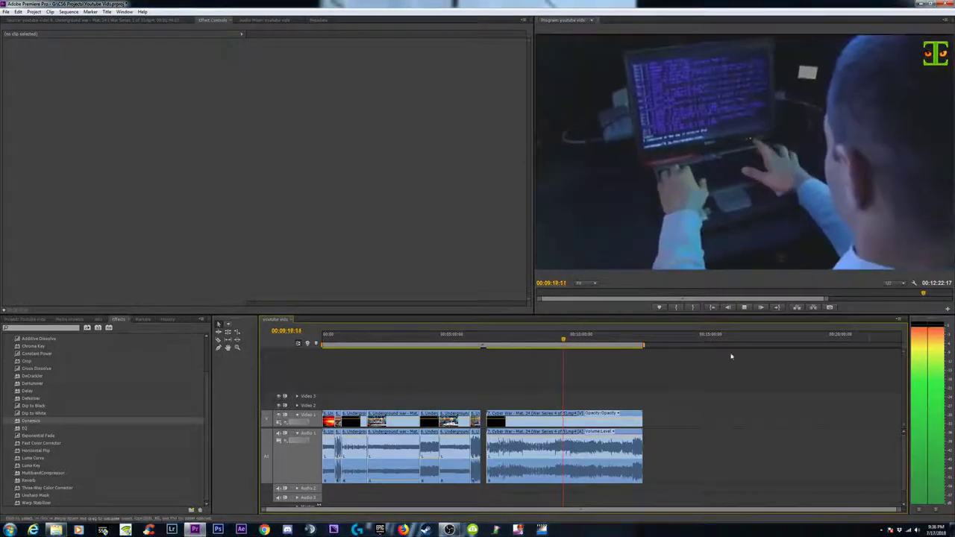
key("space")
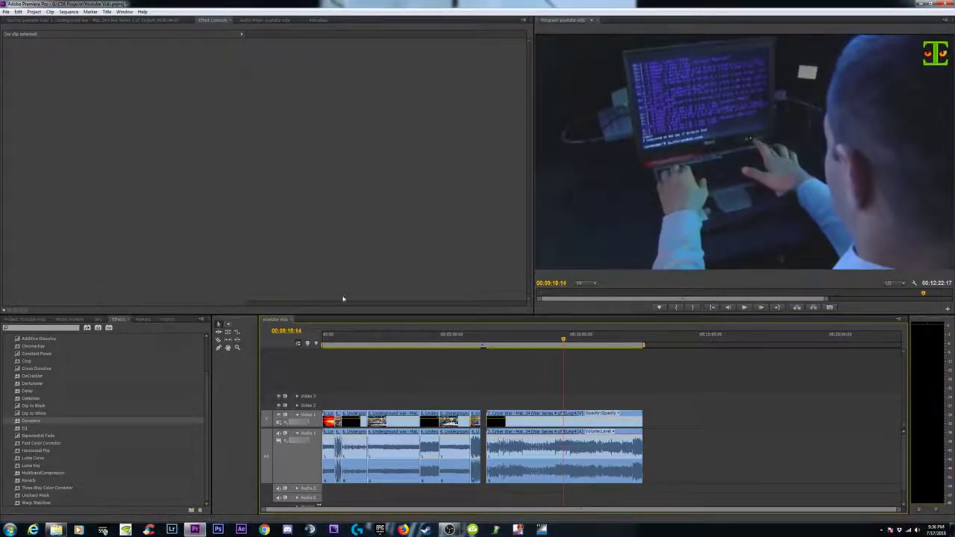
- Preview from around 10:02, then lower the Cyber War clip's volume line slightly
left_click(583, 341)
key("space")
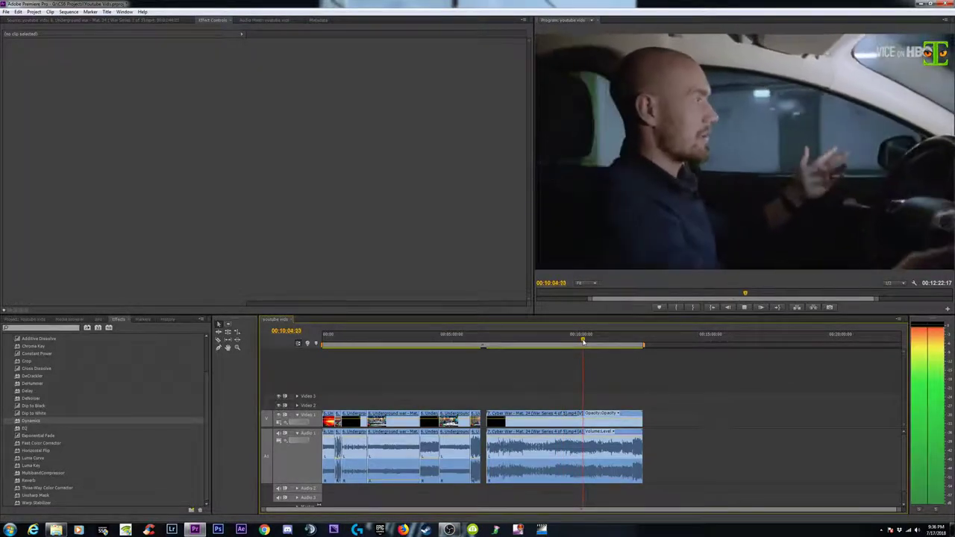
key("space")
left_click(573, 453)
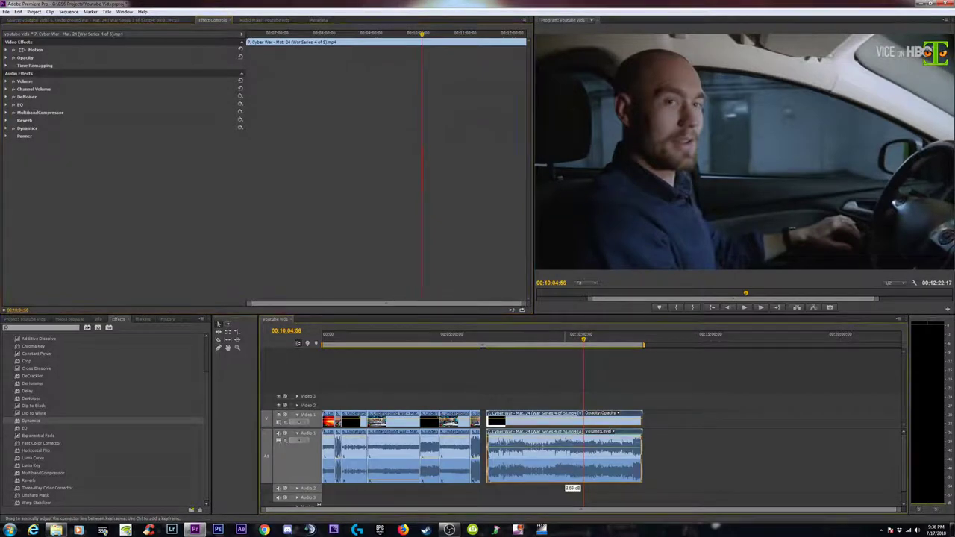
left_click_drag(573, 446, 572, 450)
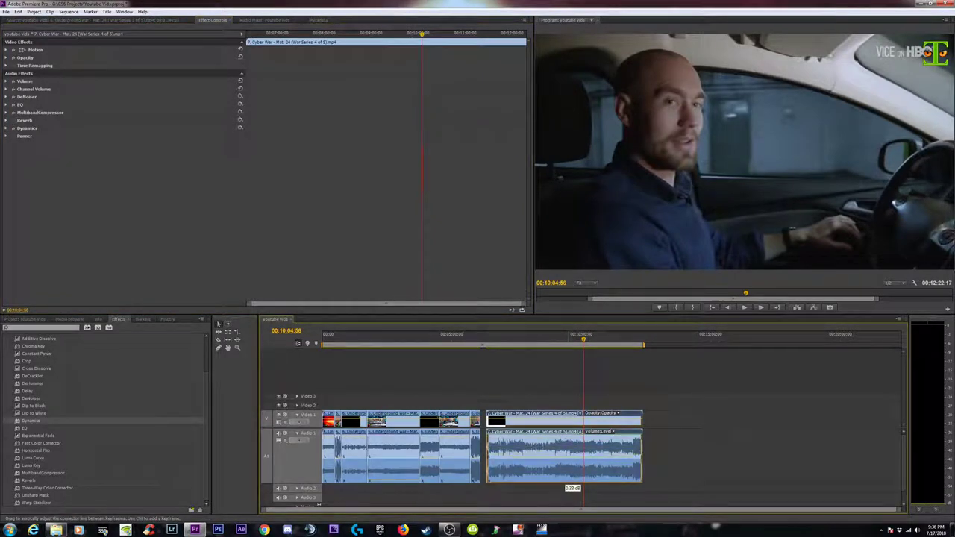
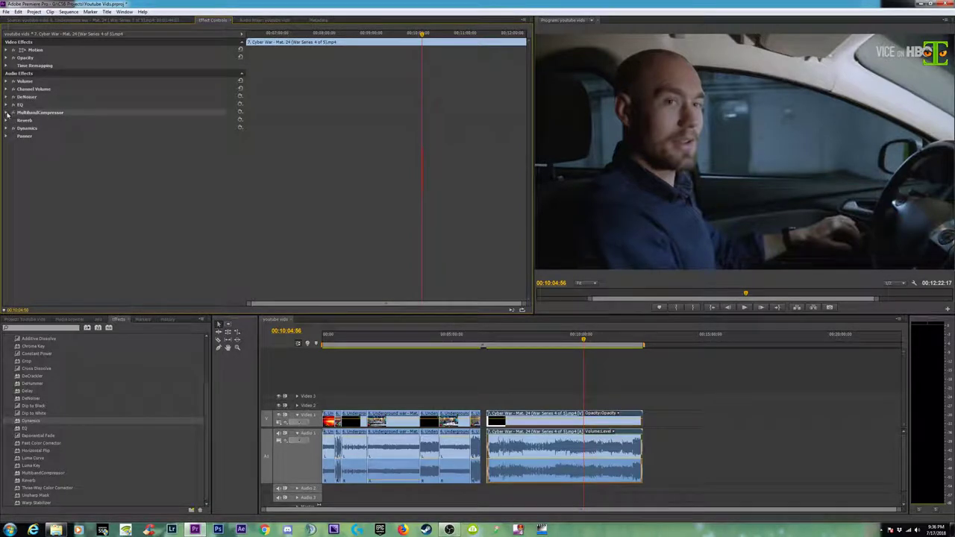
- Dismiss the MultibandCompressor preset list without choosing a preset, then briefly play the narration
left_click(240, 115)
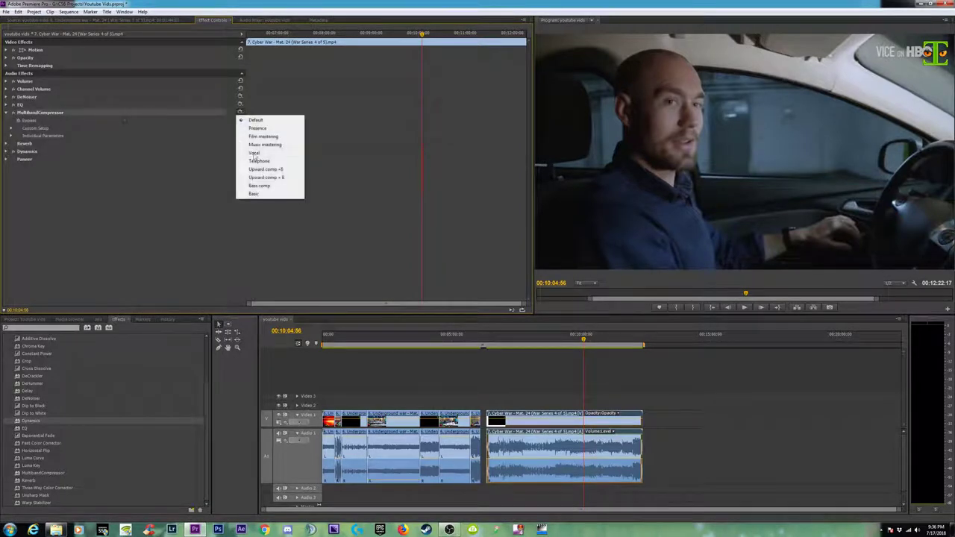
left_click(100, 144)
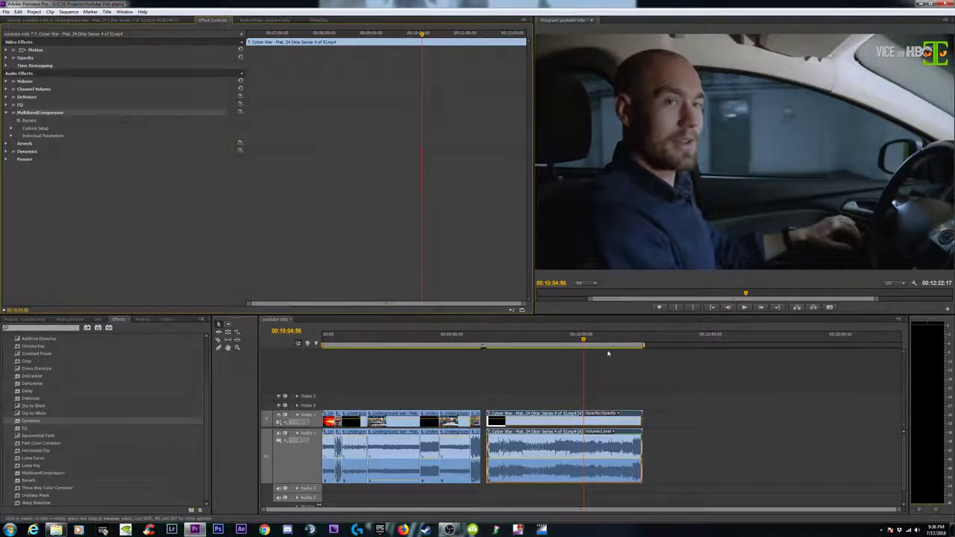
key("space")
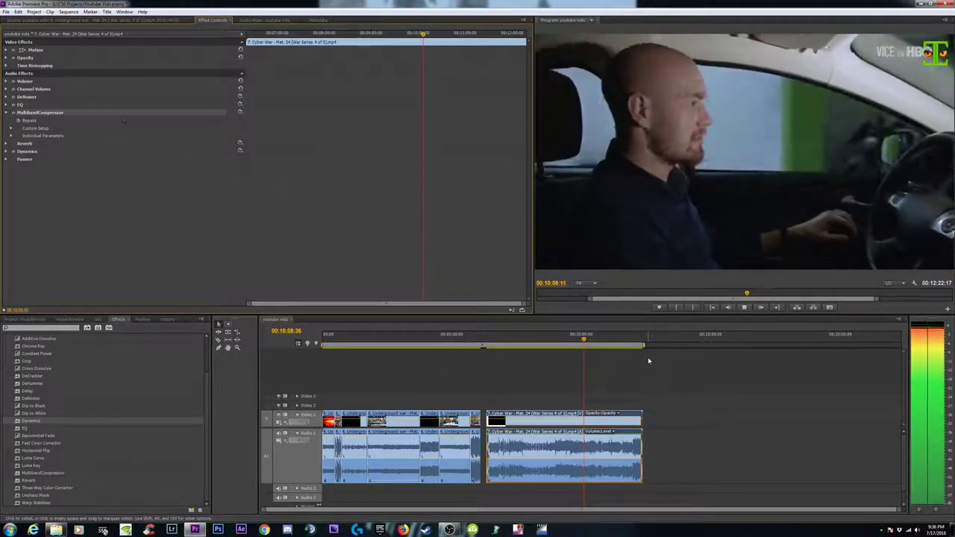
key("space")
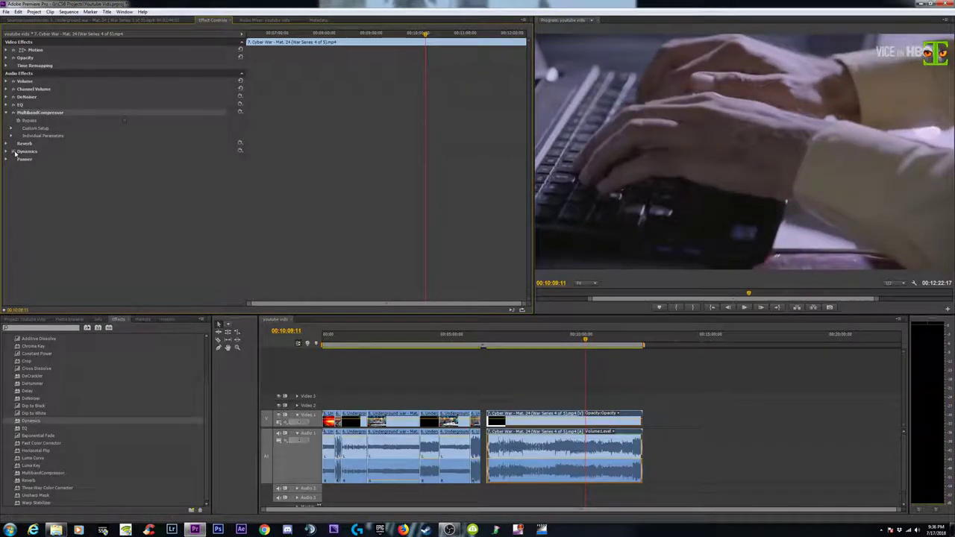
key("space")
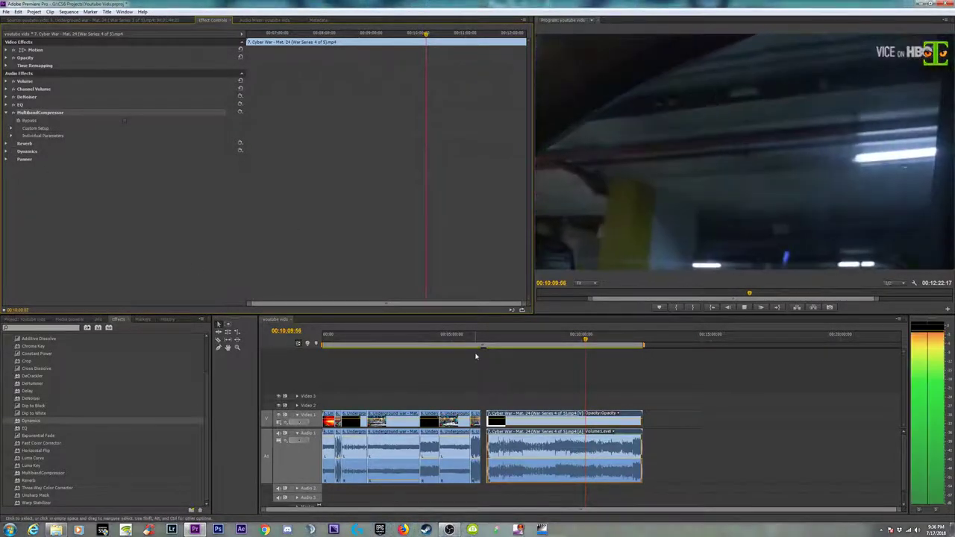
key("space")
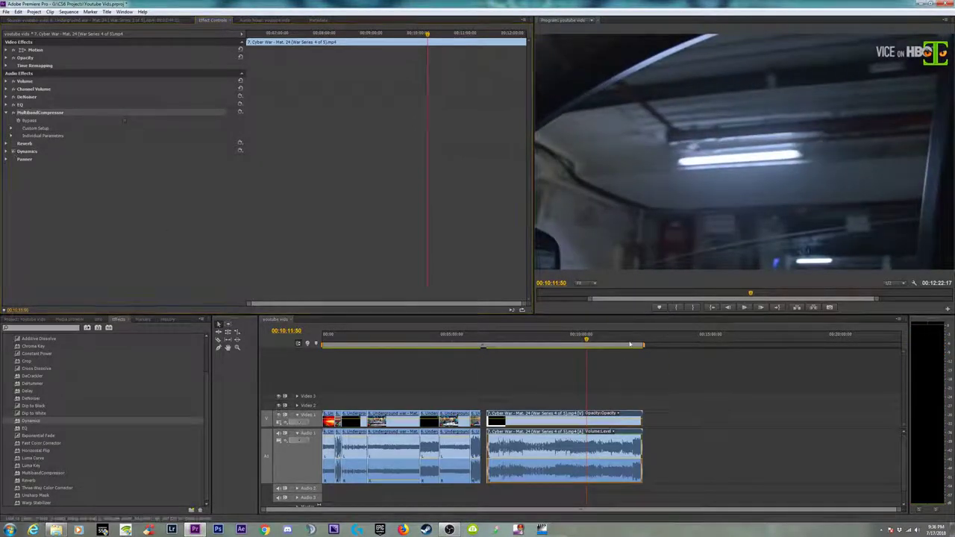
- Park the playhead at 00:11:58:26, where the logo outro begins at the end of Cyber War
left_click_drag(632, 344, 639, 346)
key("equal")
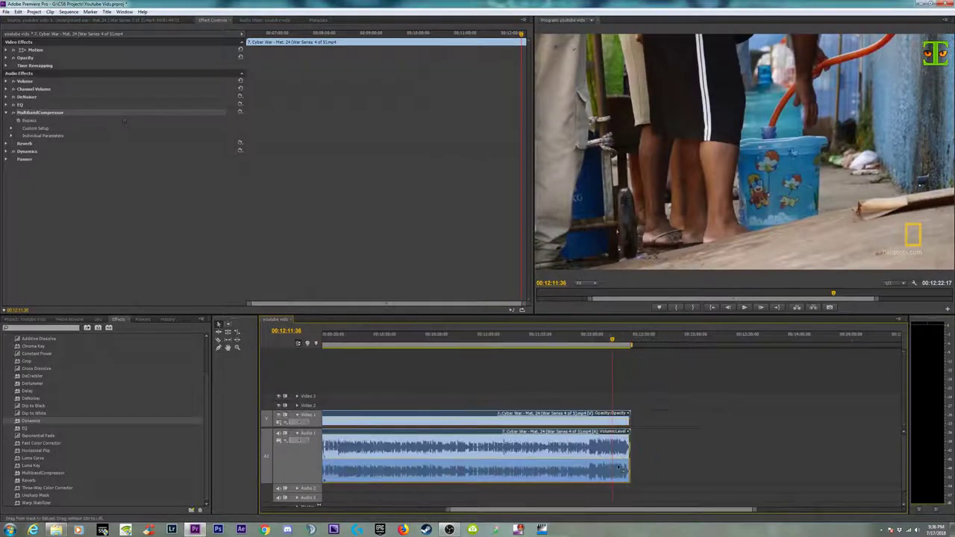
left_click(517, 342)
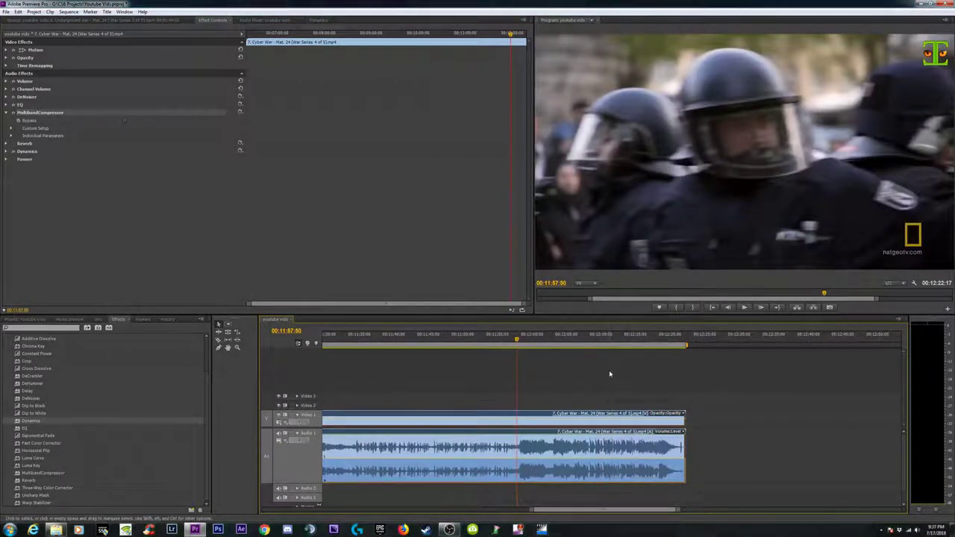
key("space")
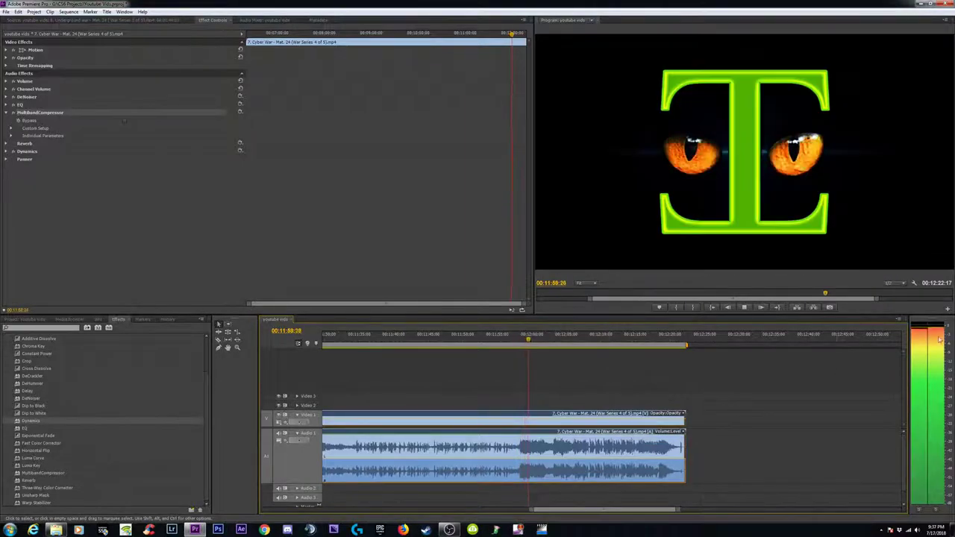
key("space")
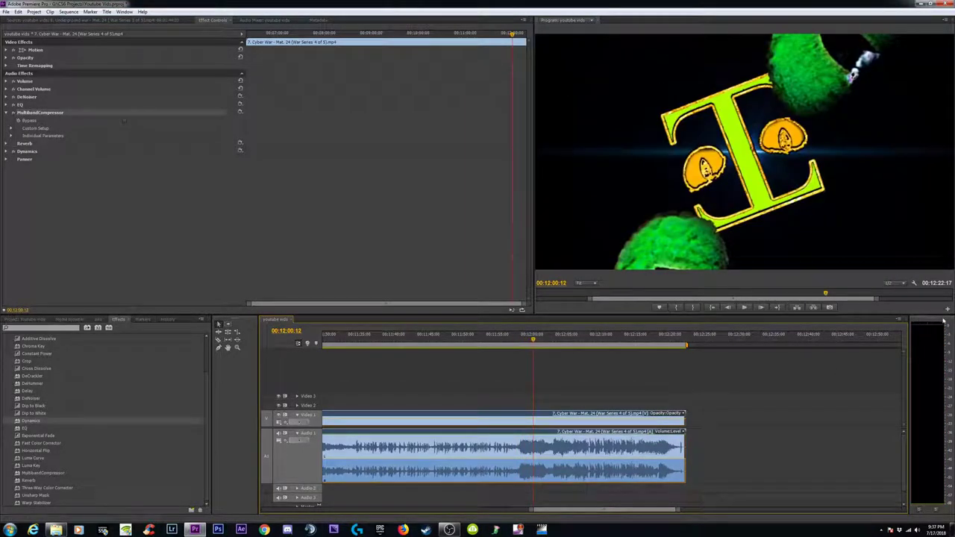
left_click(522, 341)
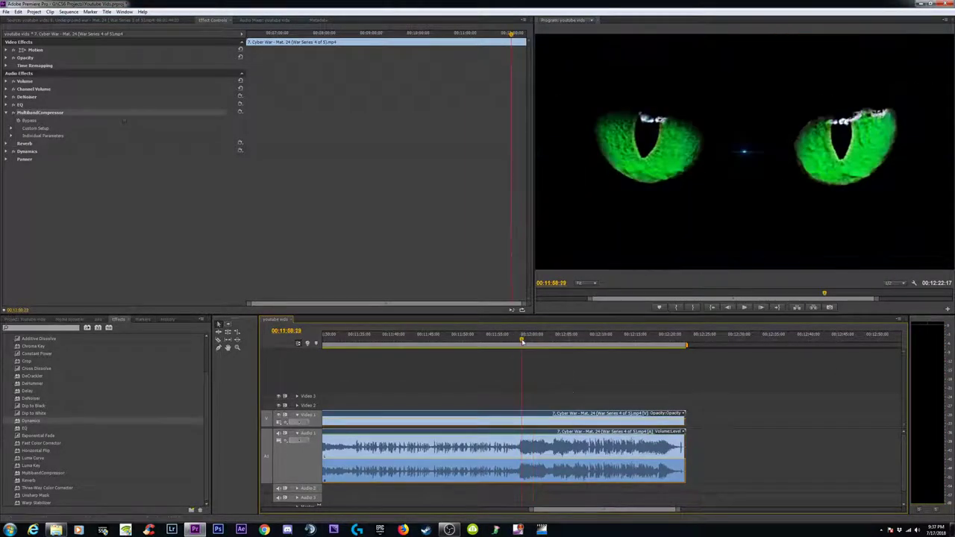
key("space")
key("space")
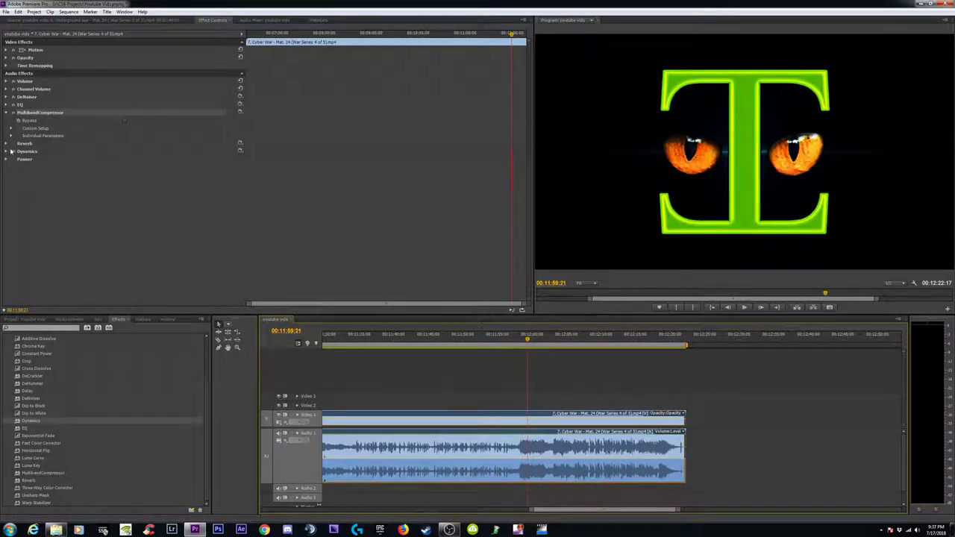
left_click(521, 341)
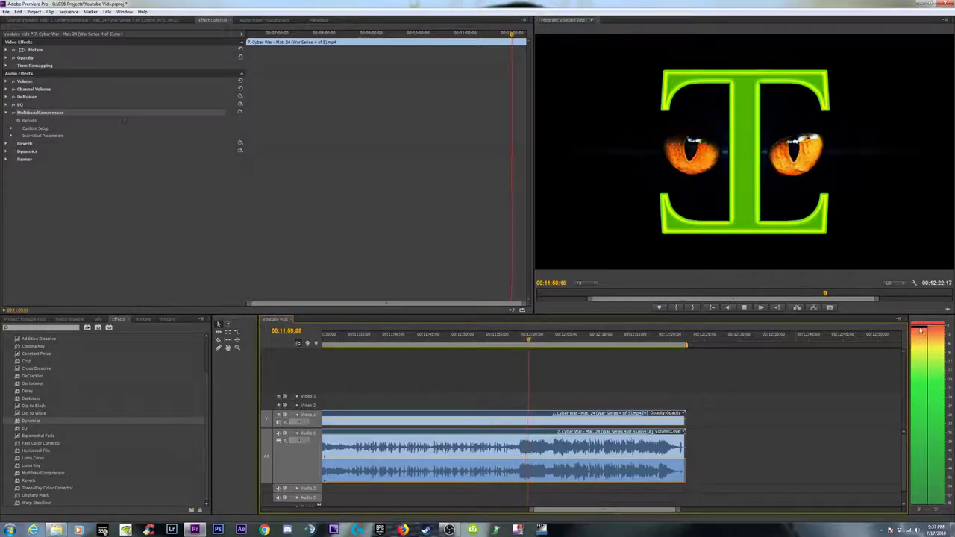
key("space")
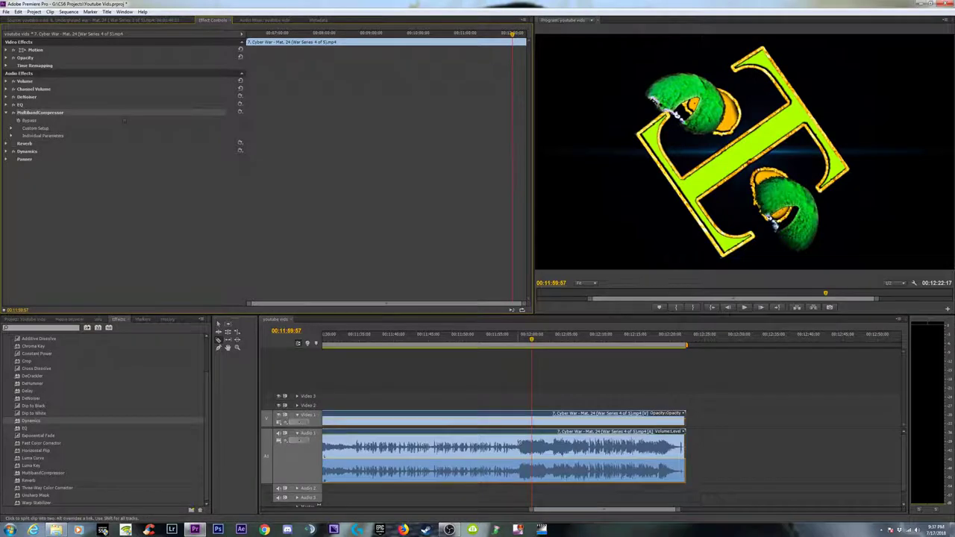
- Split the Cyber War audio at the outro start and strip audio effects from the outro piece
left_click(518, 447)
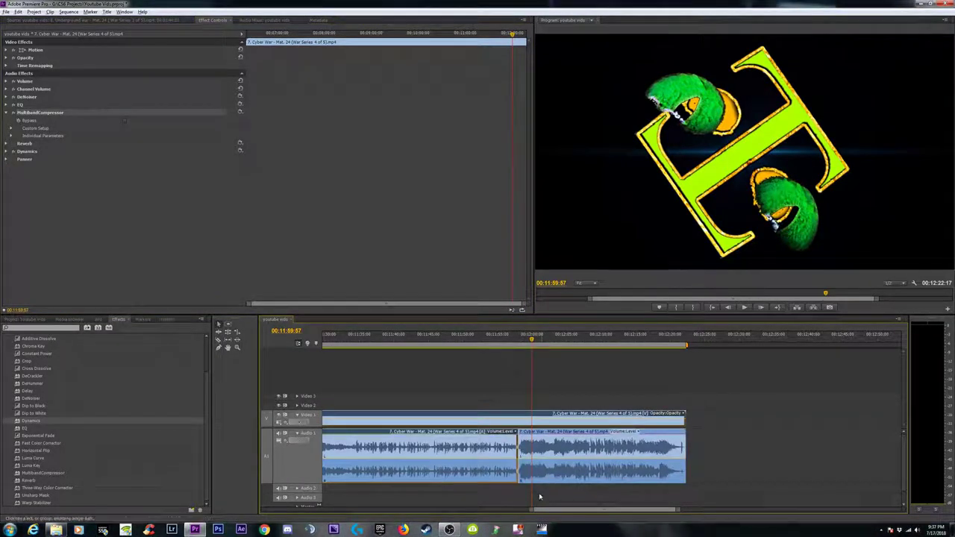
left_click_drag(539, 497, 494, 457)
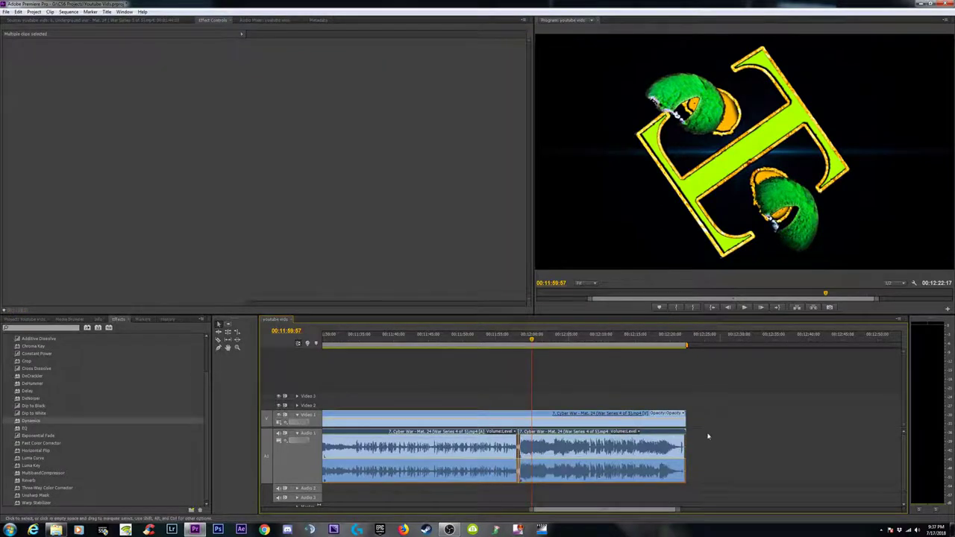
left_click(601, 451)
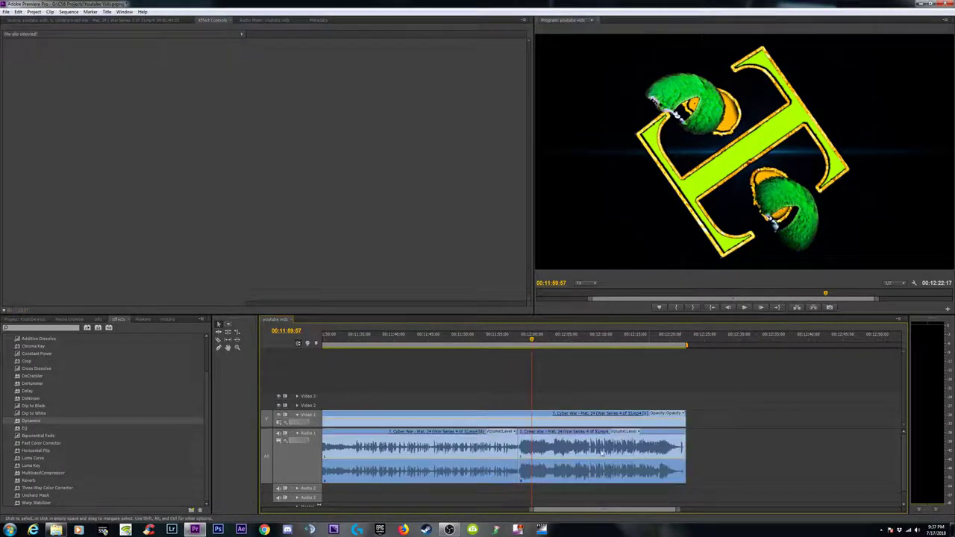
left_click(14, 122)
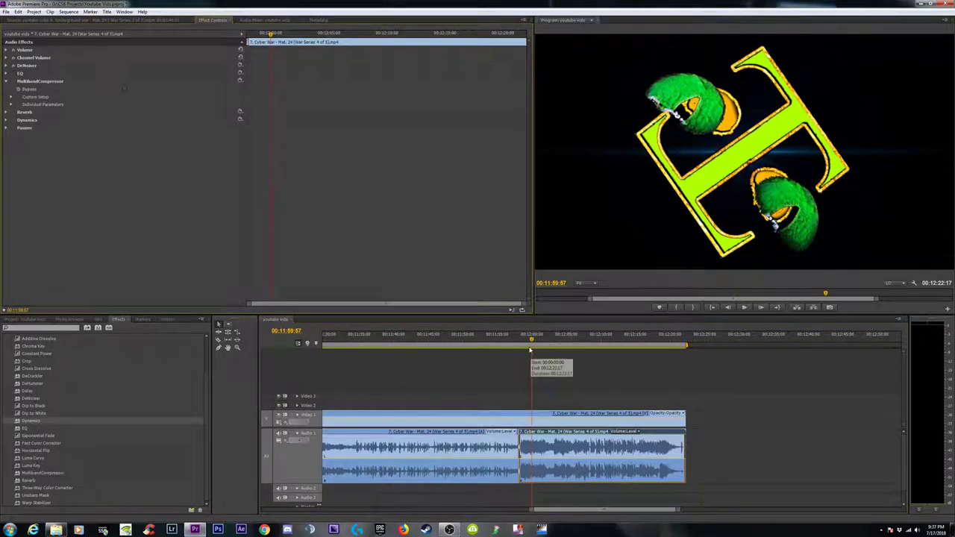
left_click(543, 369)
right_click(581, 451)
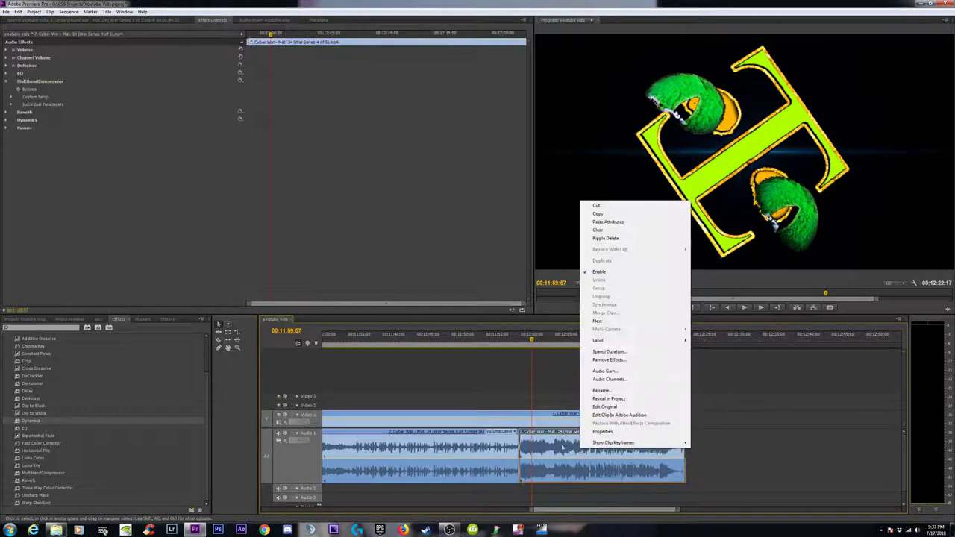
left_click(607, 360)
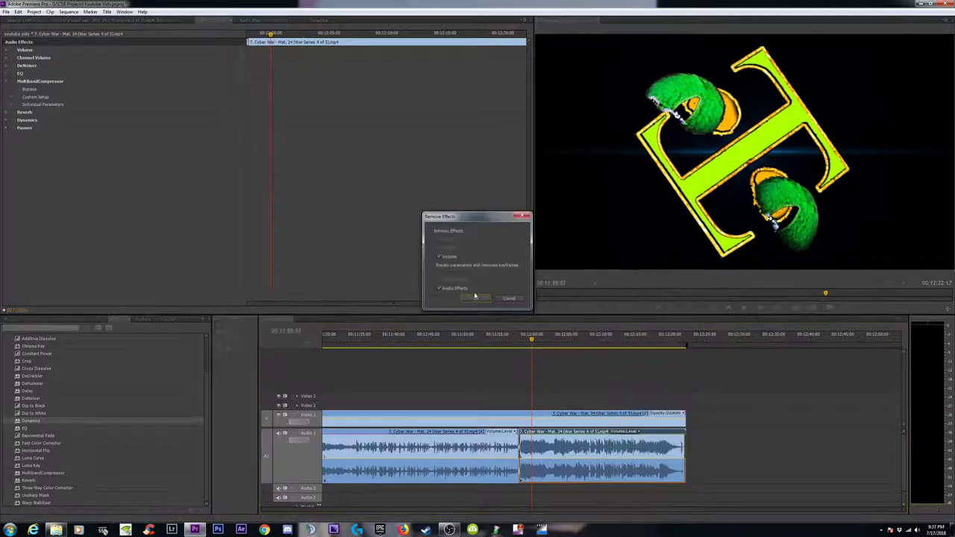
left_click(476, 297)
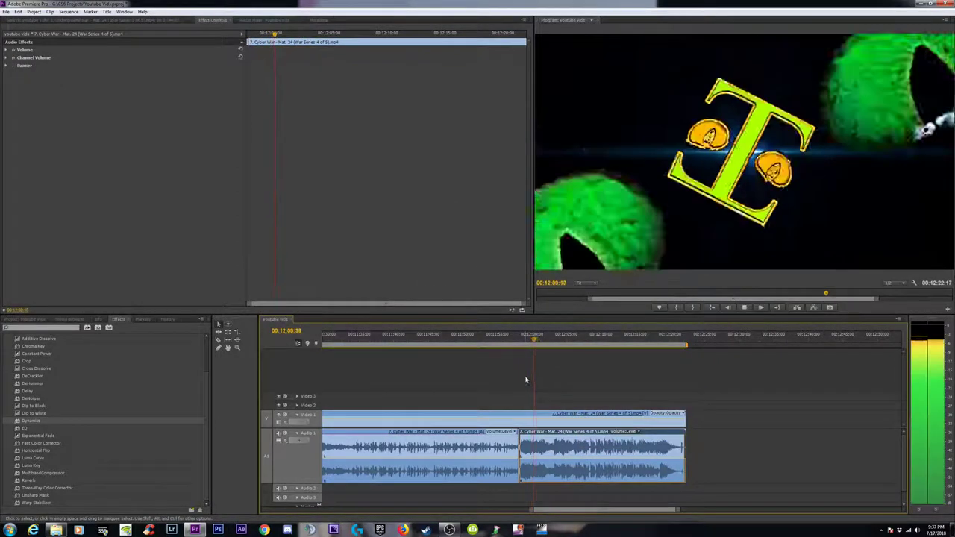
- Play backward and forward across the new cut to check the transition into the outro
key("space")
key("j")
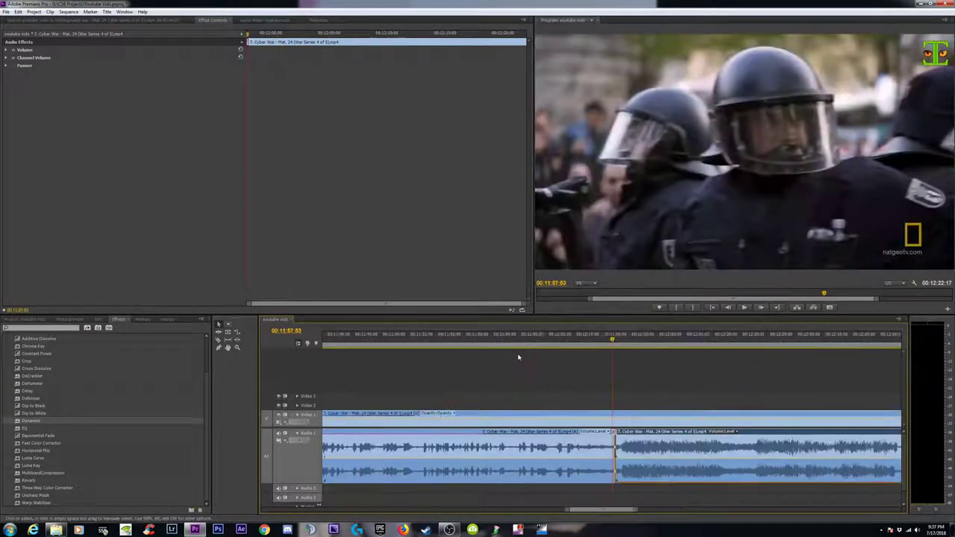
key("equal")
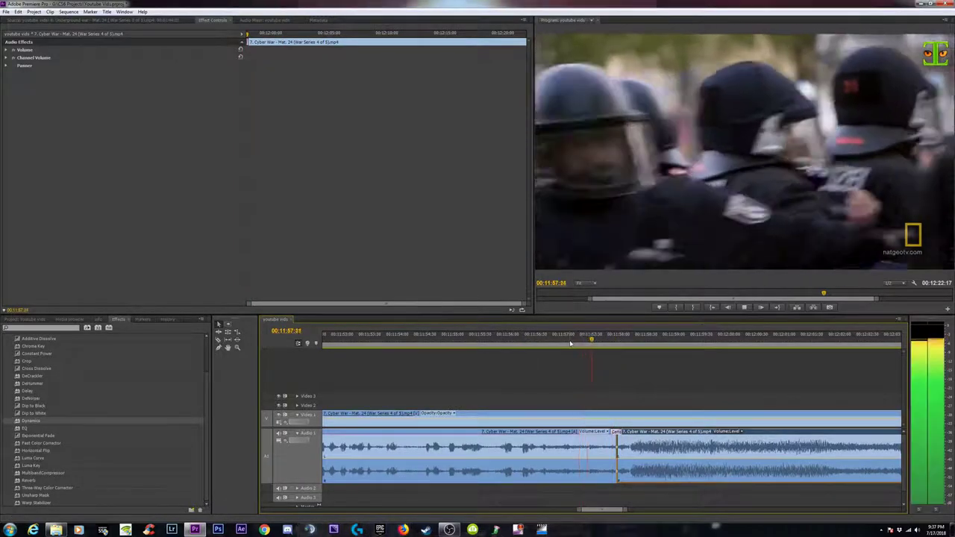
key("space")
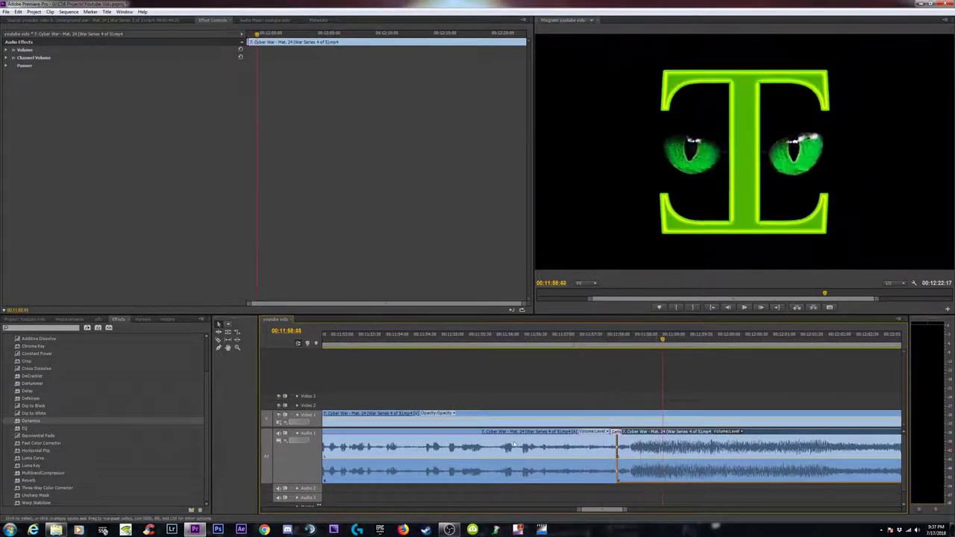
left_click(480, 453)
left_click(705, 438)
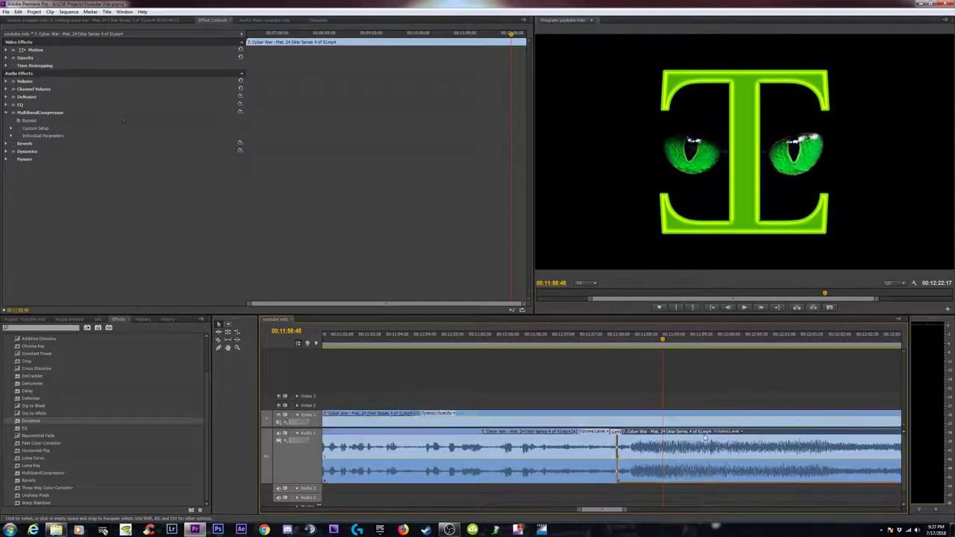
key("minus")
key("minus")
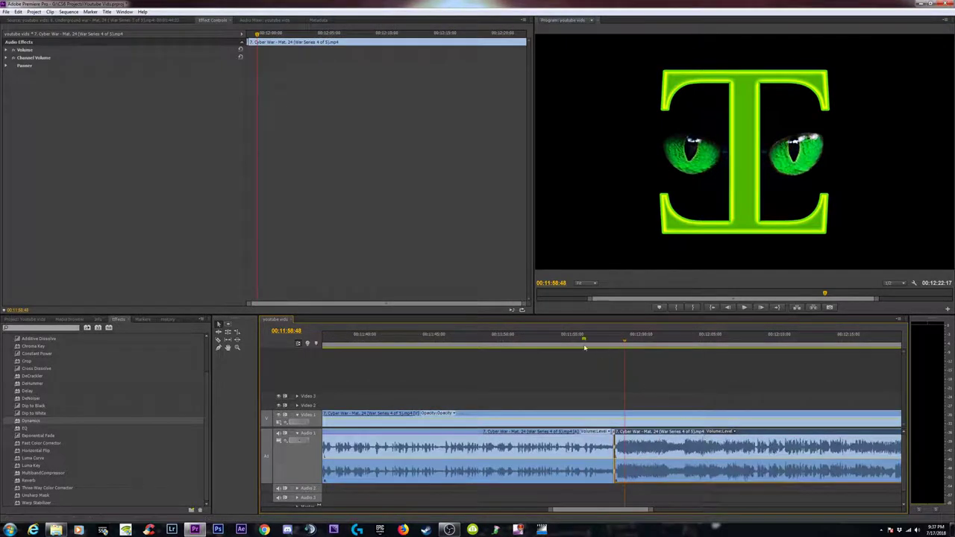
key("Left")
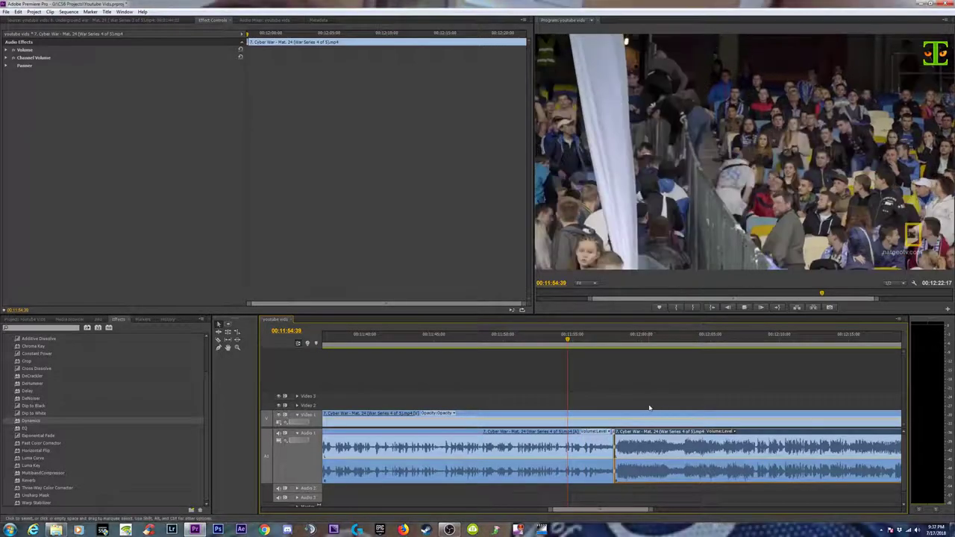
key("space")
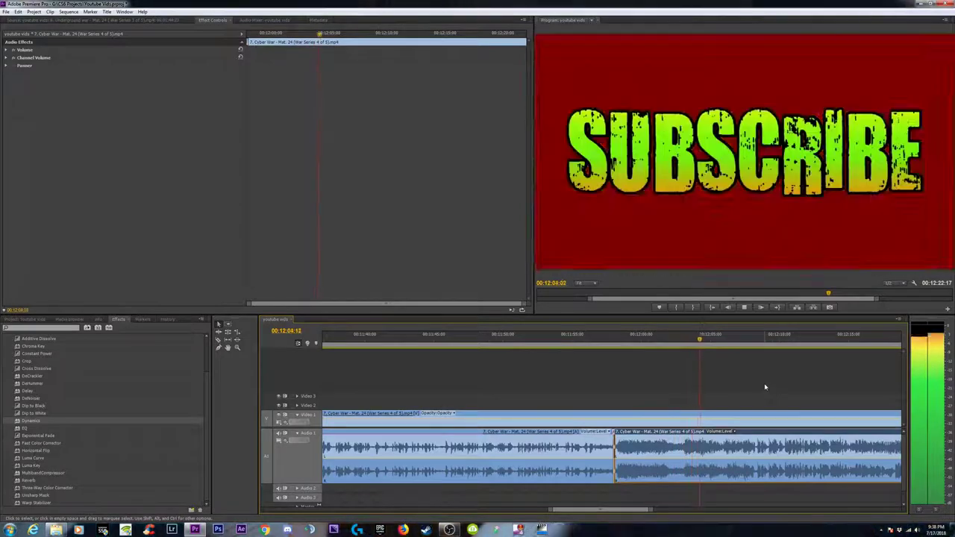
left_click(858, 367)
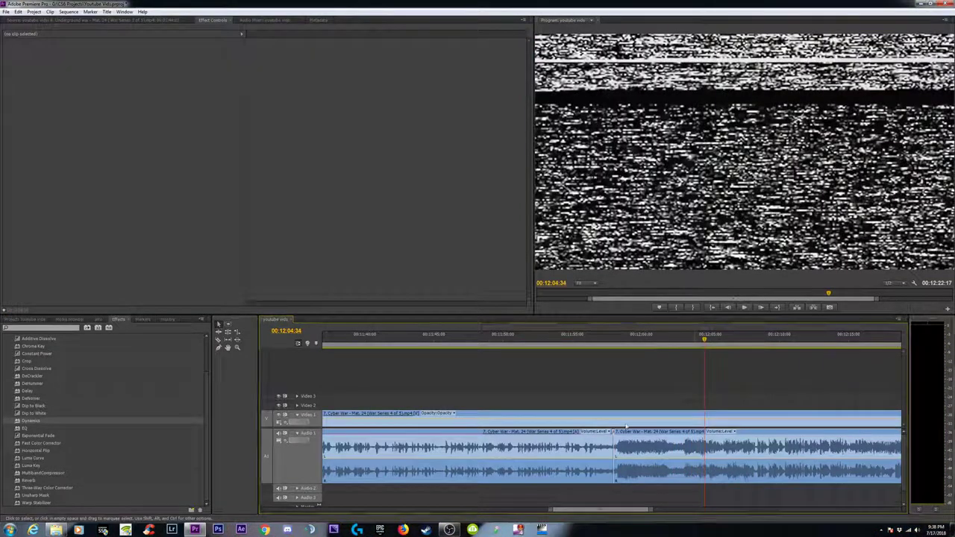
- Move to about 6:48, at the gap between the Underground War and Cyber War clips
left_click(507, 449)
left_click(469, 391)
scroll(472, 390, "down", 4)
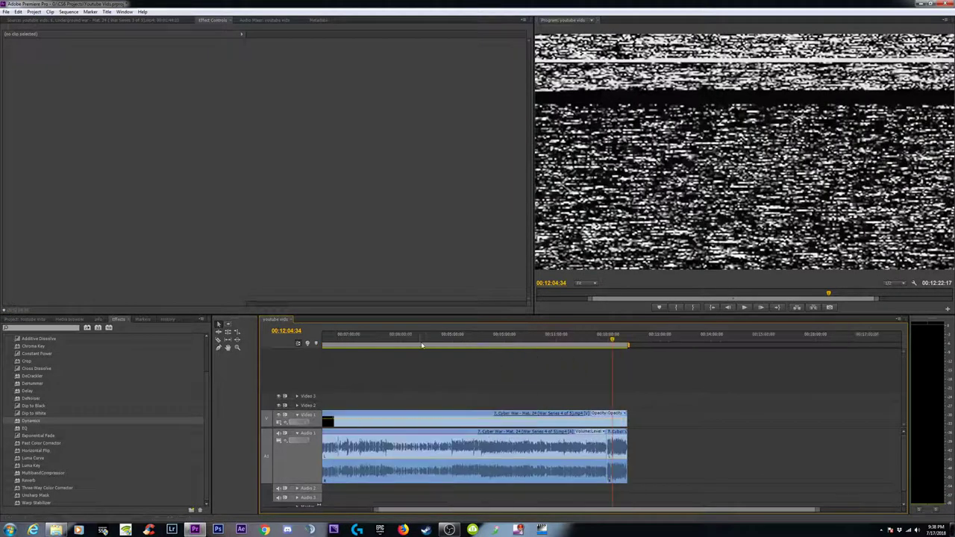
left_click(499, 341)
scroll(525, 359, "up", 3)
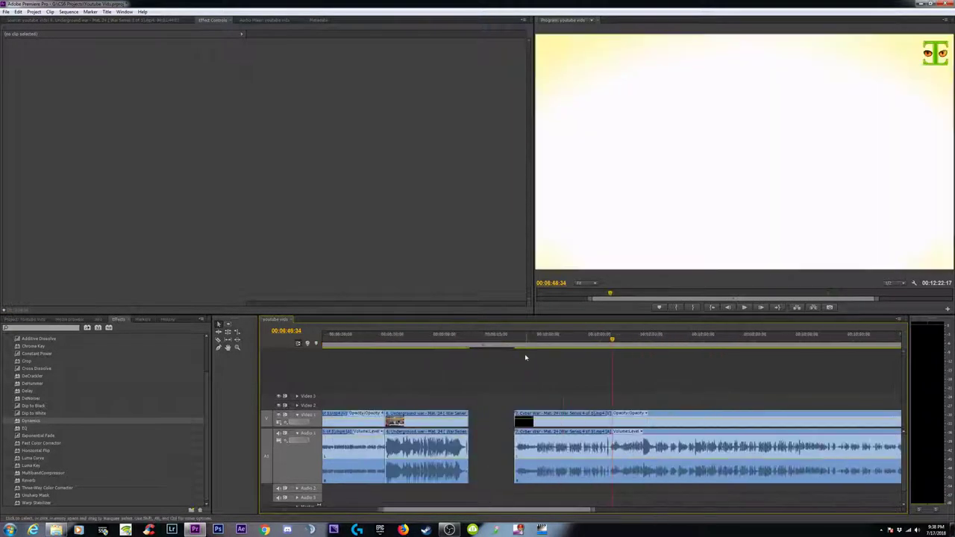
- Review playback from about 6:57, then return to around 1:15
left_click(644, 341)
key("space")
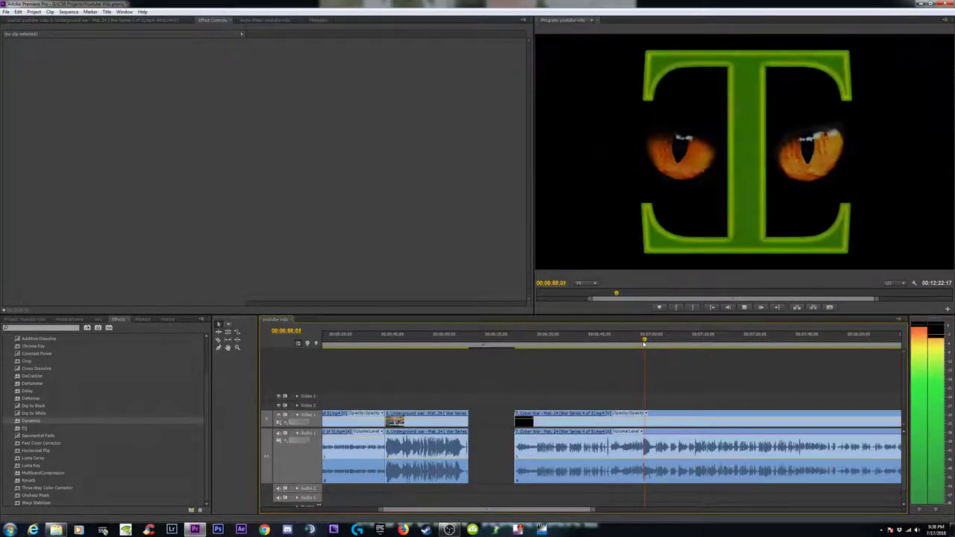
left_click(640, 342)
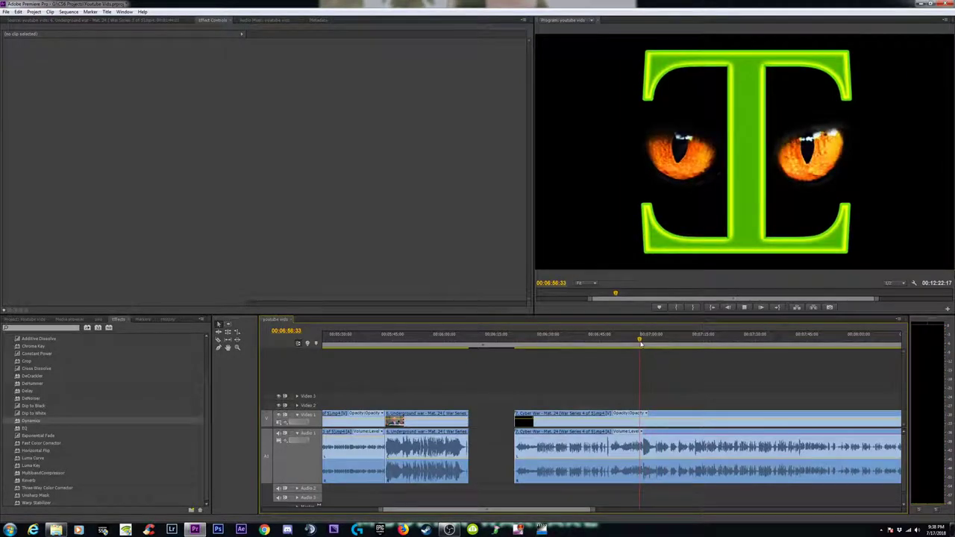
key("space")
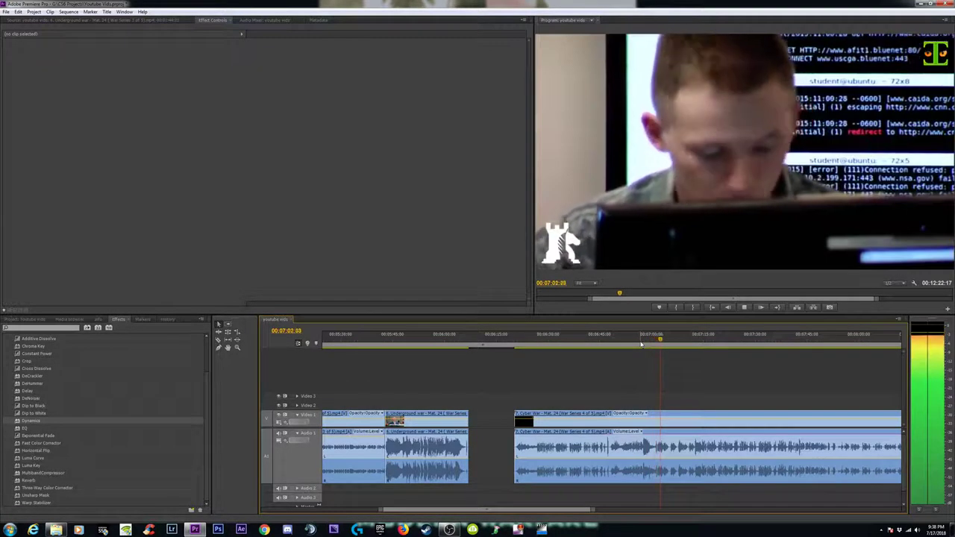
key("minus")
key("minus")
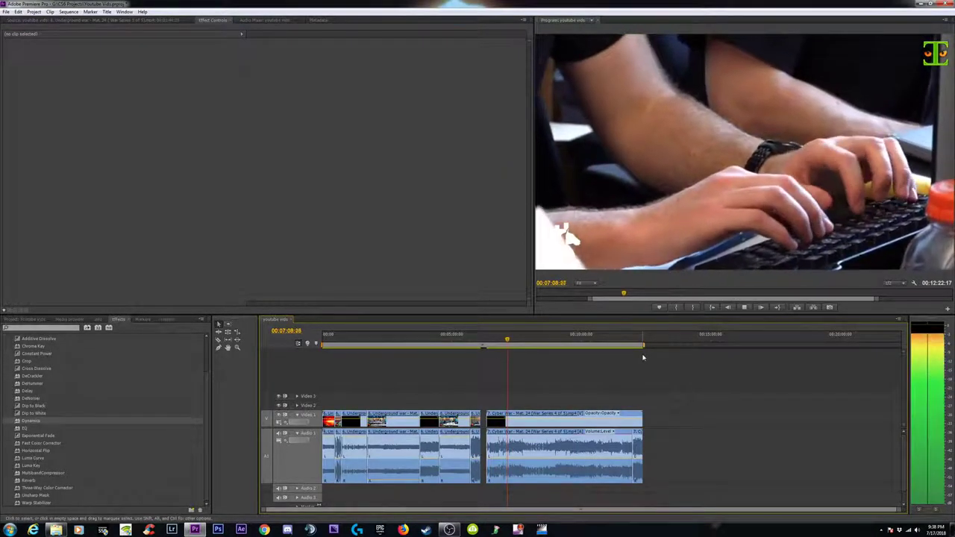
key("space")
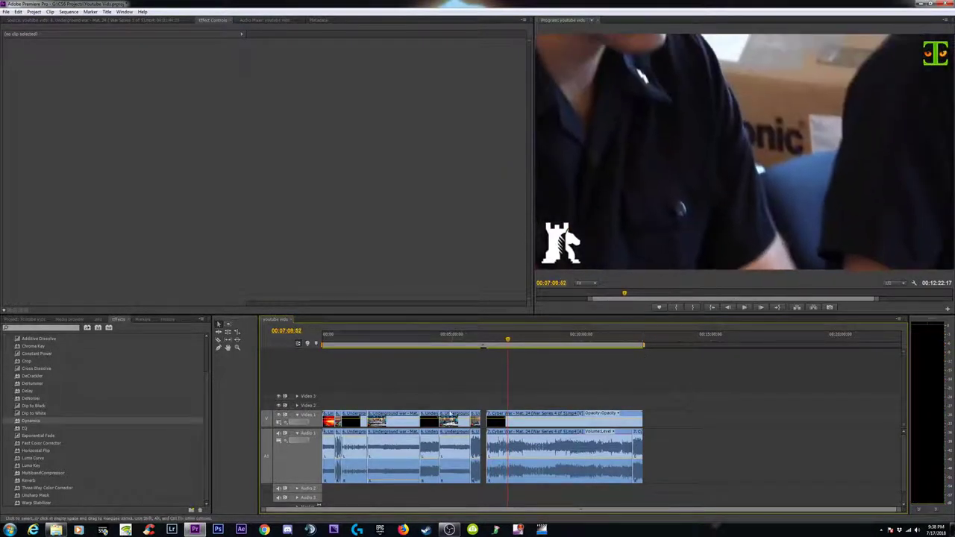
left_click(355, 341)
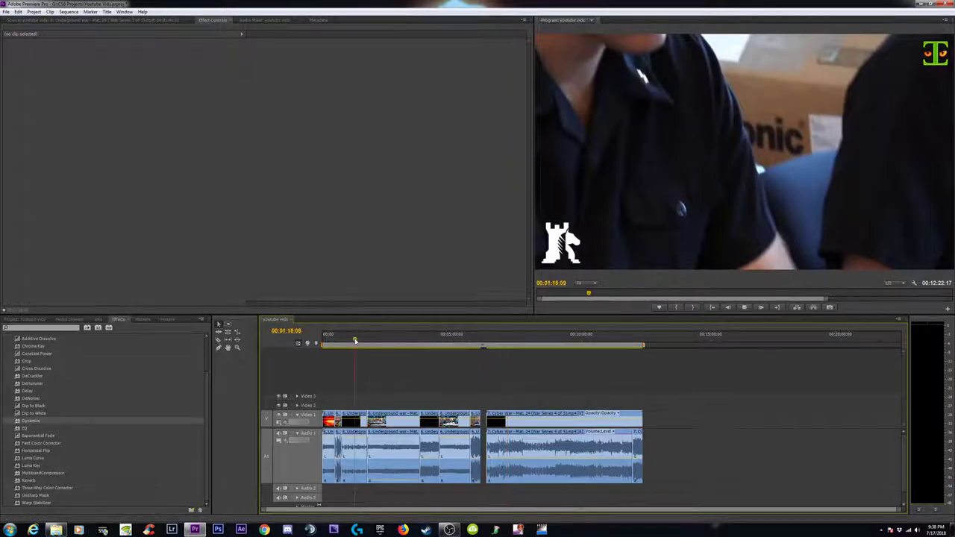
key("space")
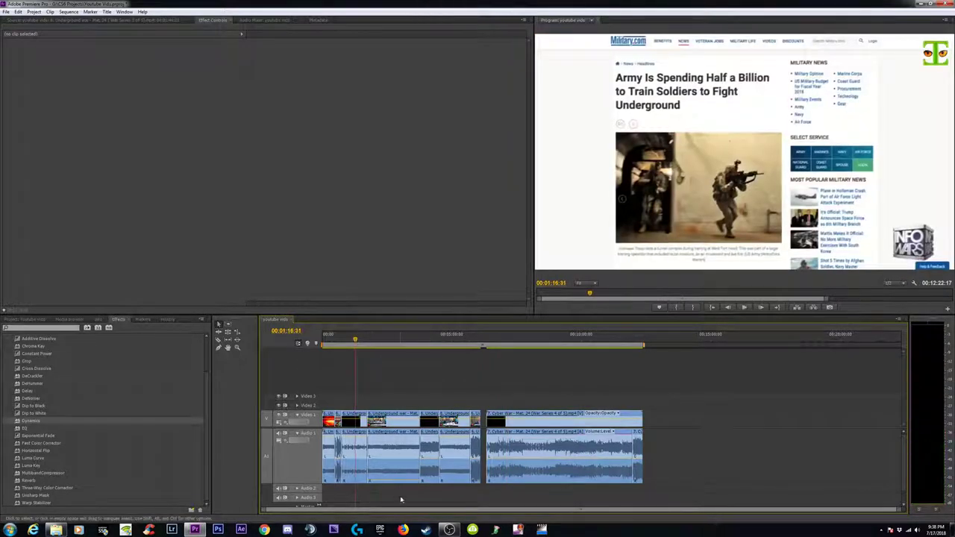
- Show the Volume > Level keyframe line on the Underground War audio clip at 1:16
left_click(392, 475)
key("=")
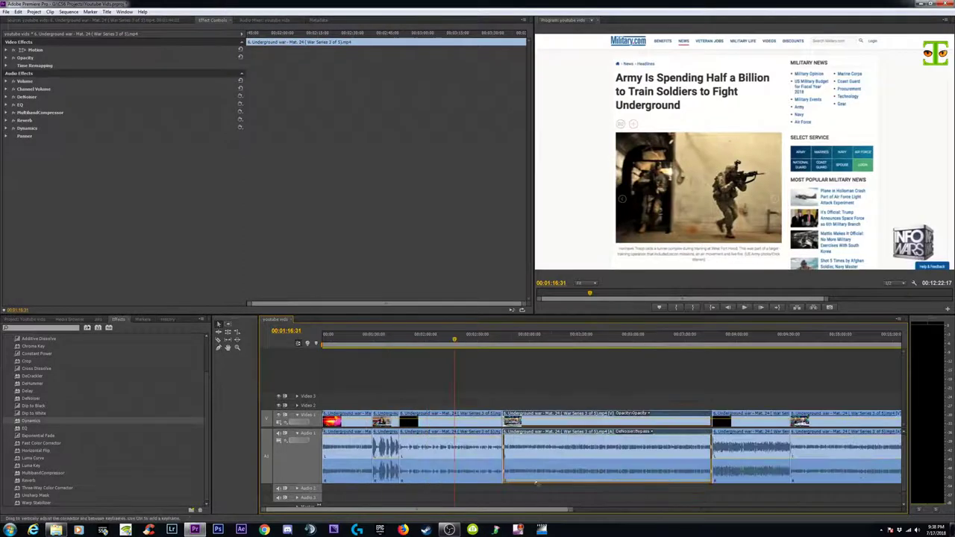
left_click(566, 497)
right_click(554, 466)
mouse_move(582, 459)
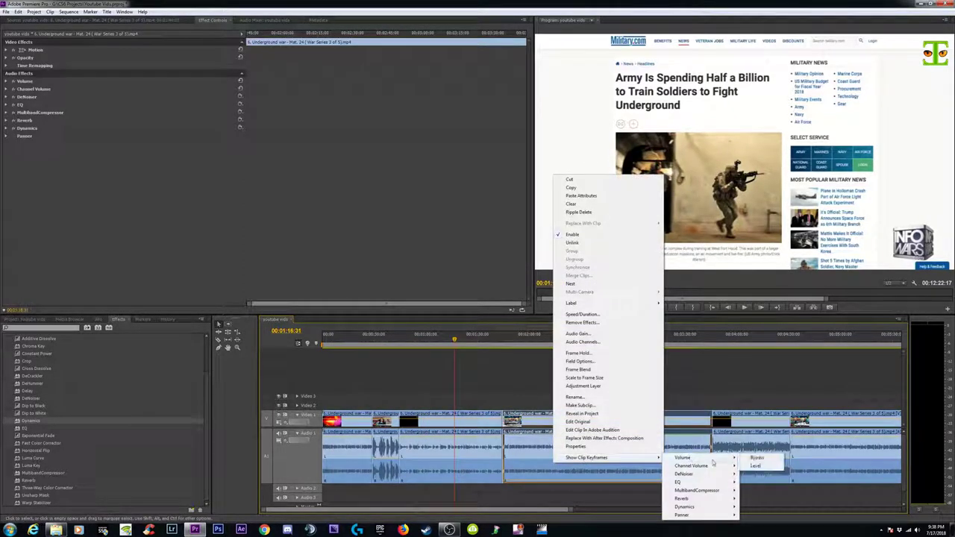
left_click(757, 466)
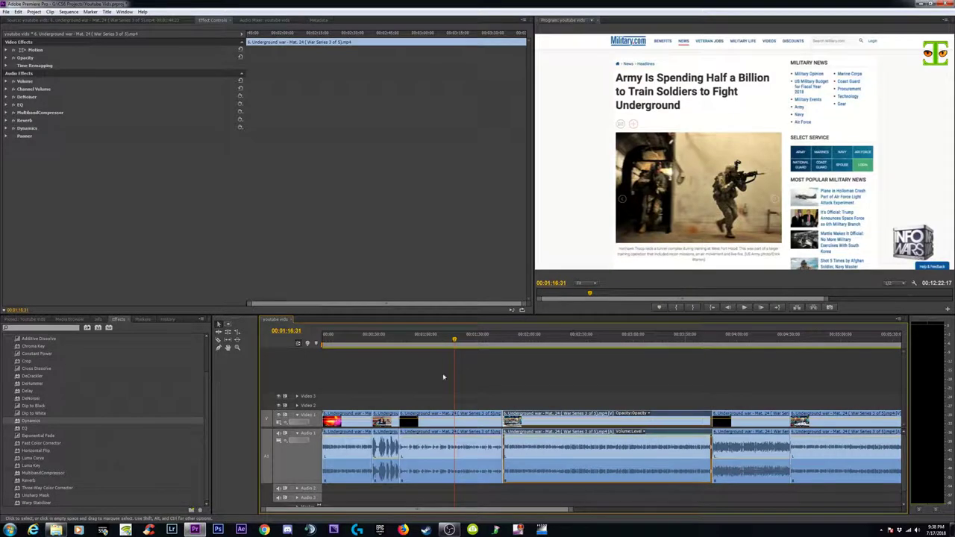
- Play through the opening of the sequence around 0:23, zooming to view it
key("space")
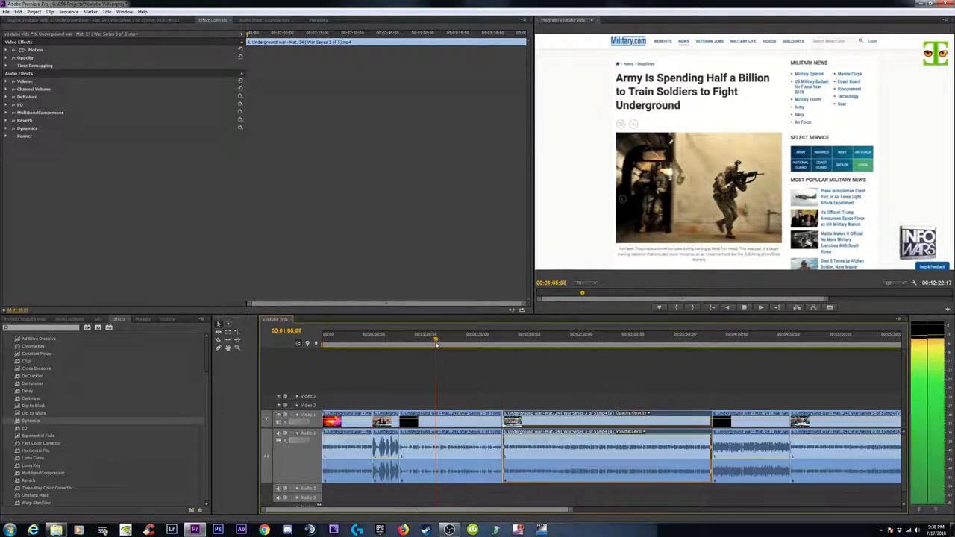
key("minus")
key("minus")
left_click(421, 383)
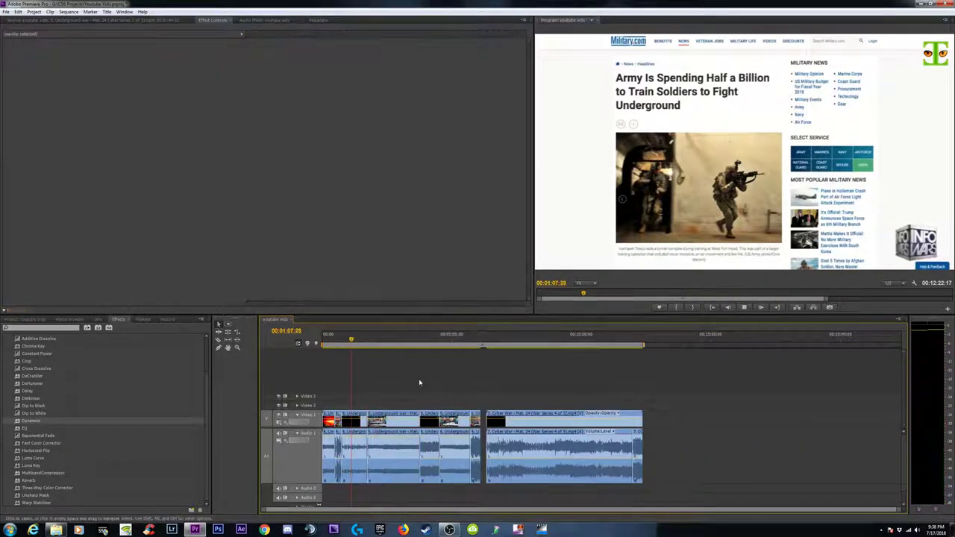
left_click(332, 340)
key("equal")
key("equal")
key("equal")
key("equal")
key("equal")
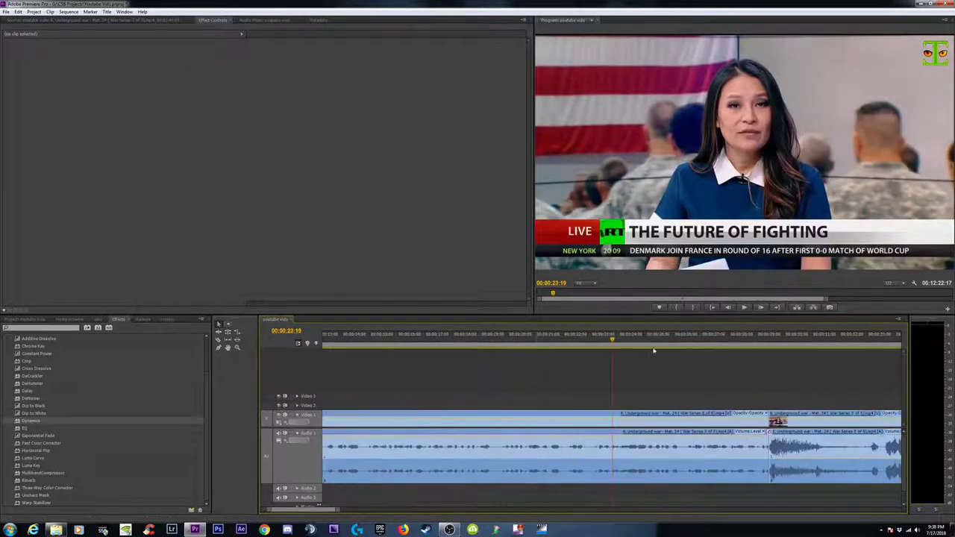
key("minus")
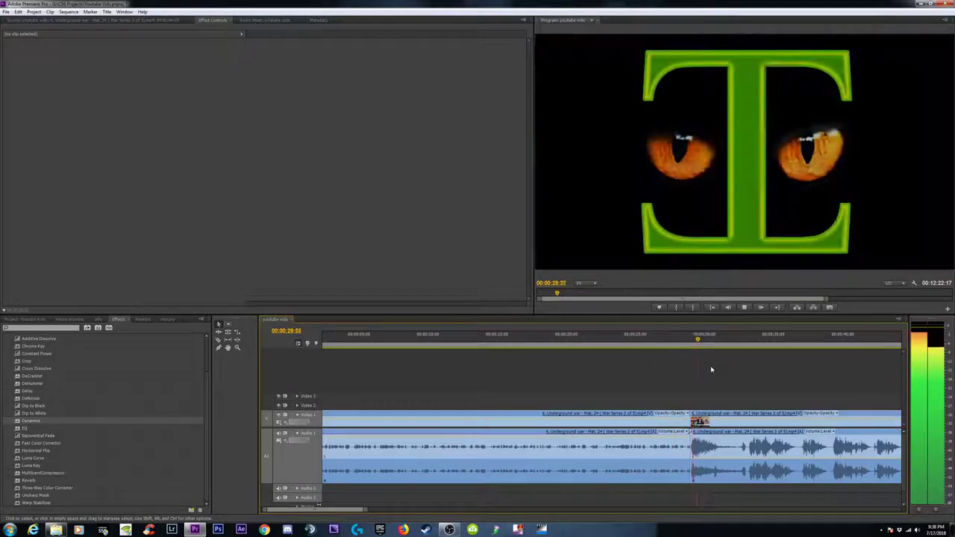
key("minus")
key("space")
- Replay the stretch between about 0:33 and 0:43 to find the cut point
left_click(621, 342)
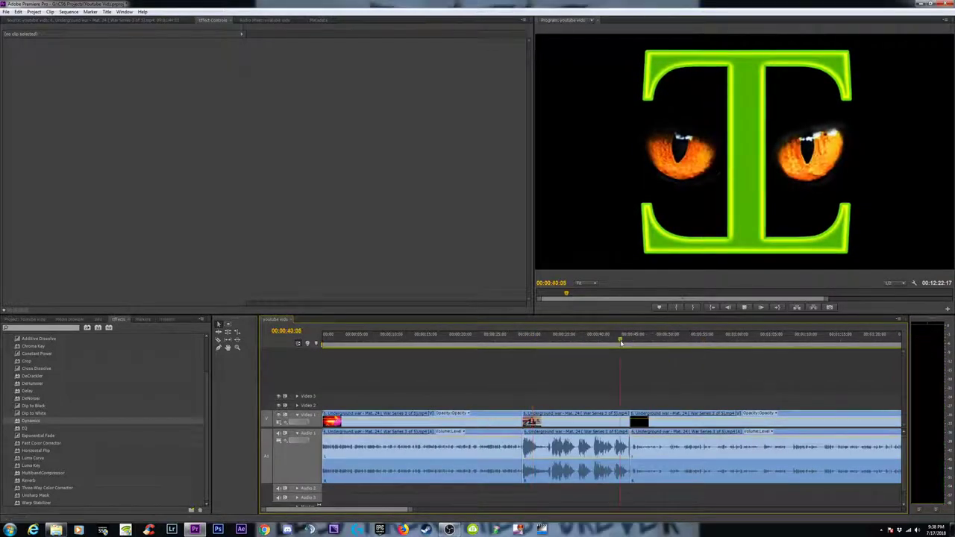
key("space")
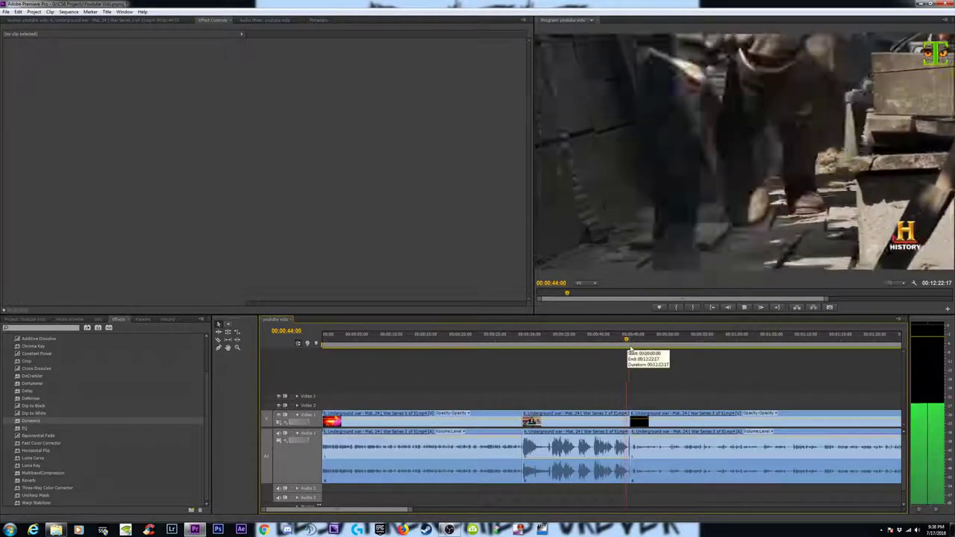
left_click(607, 342)
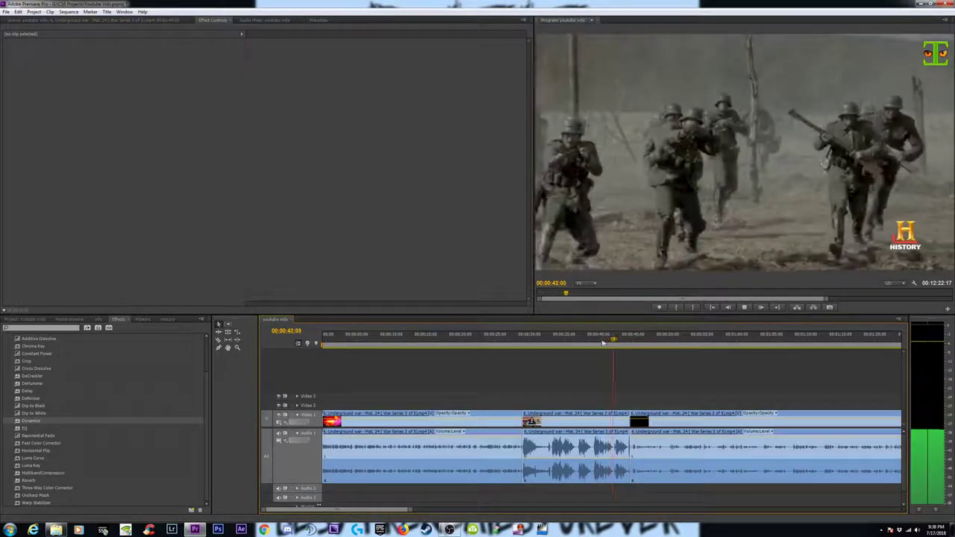
key("space")
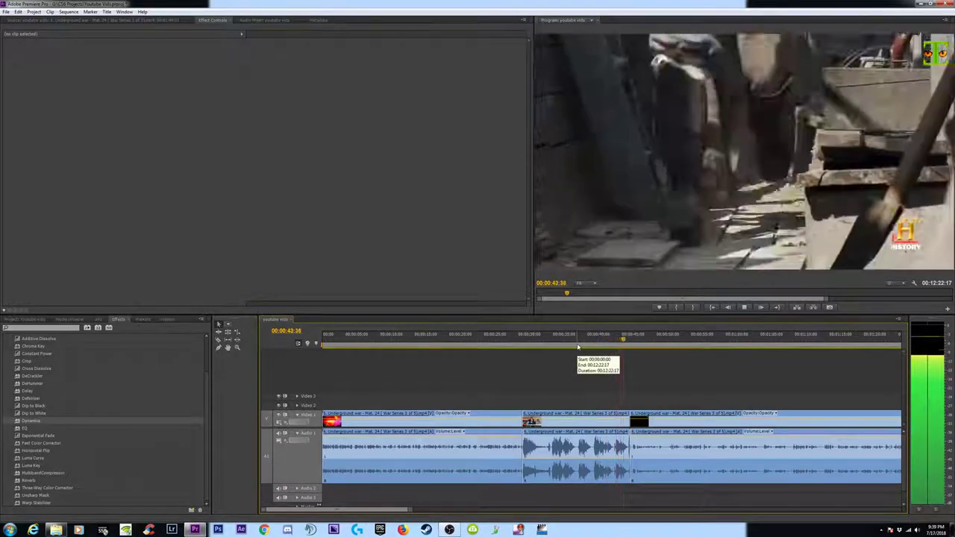
left_click(550, 337)
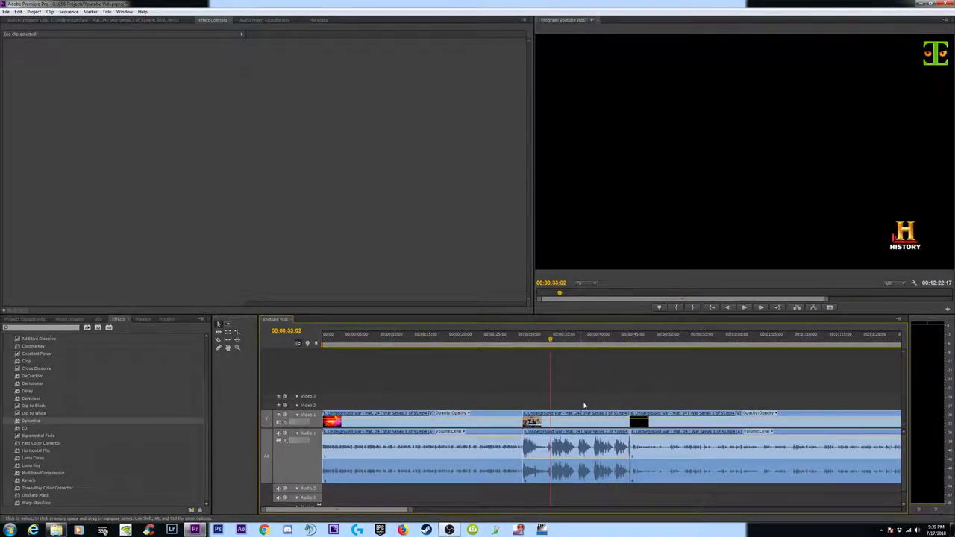
- Stop at about 00:00:38:57 and razor-cut the Underground War audio clip there
key("=")
left_click(582, 342)
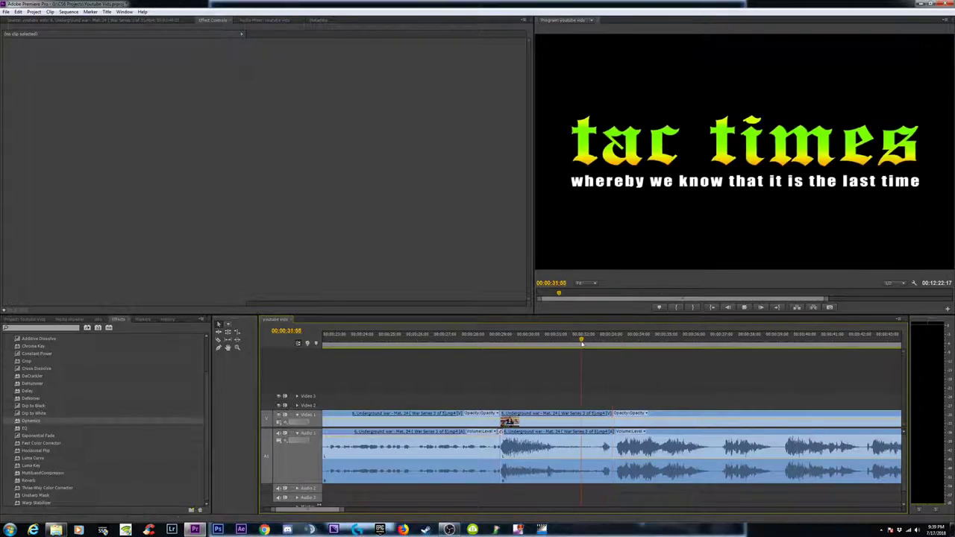
key("space")
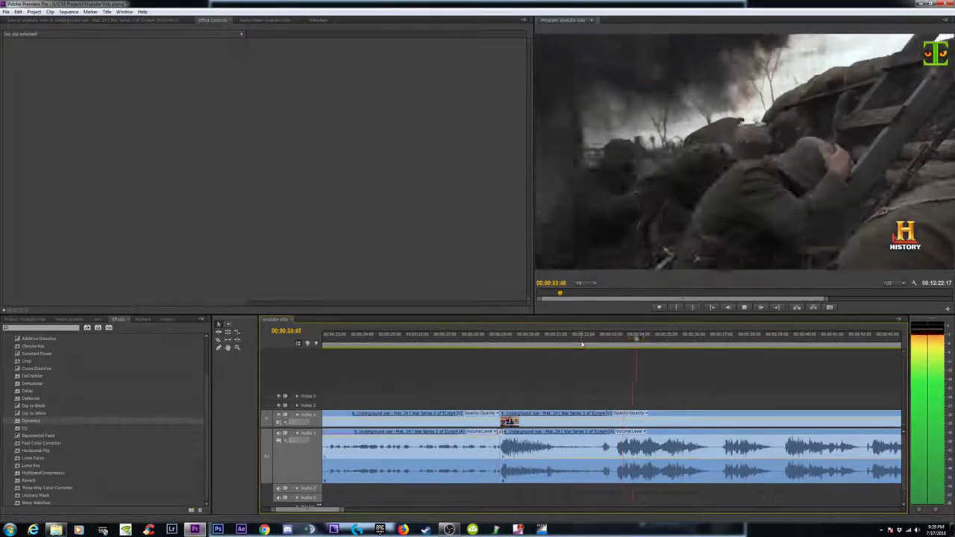
key("minus")
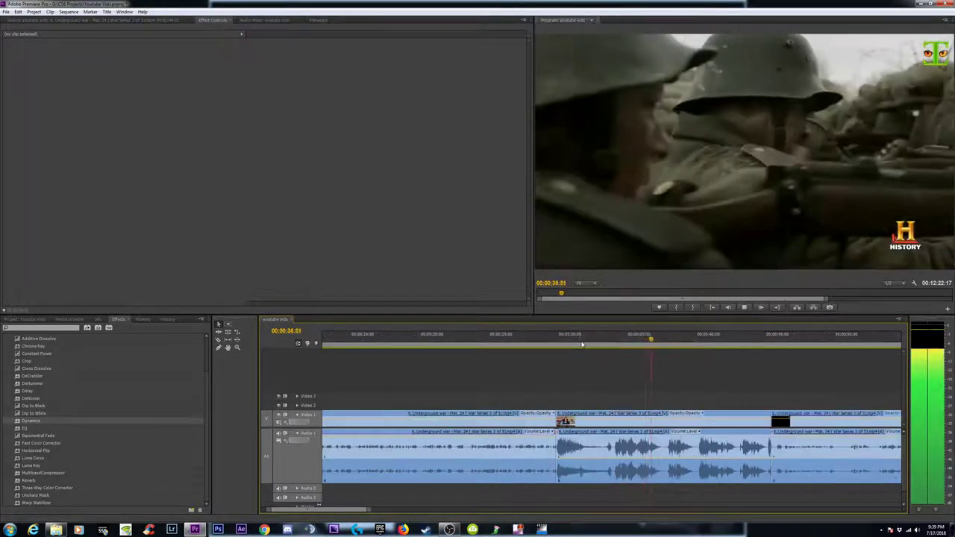
key("minus")
key("equal")
key("equal")
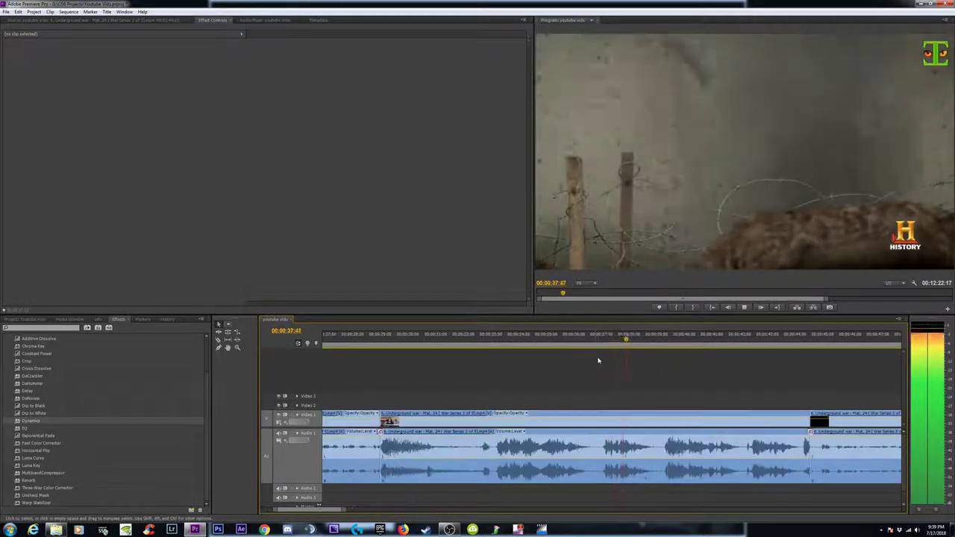
key("c")
key("space")
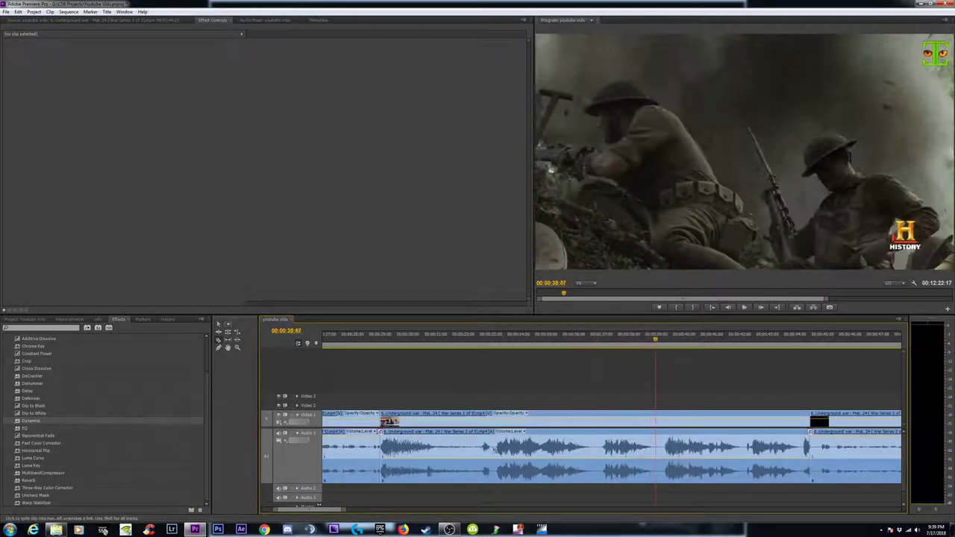
left_click(494, 451, "alt")
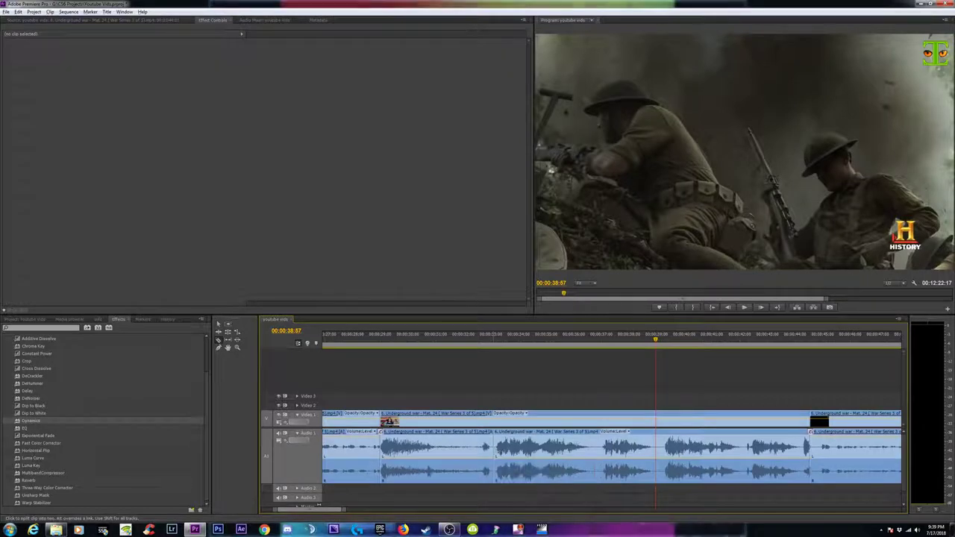
- Select the audio piece right of the cut, apply the Loudness EQ preset, and show its graph
key("v")
left_click_drag(513, 498, 481, 470)
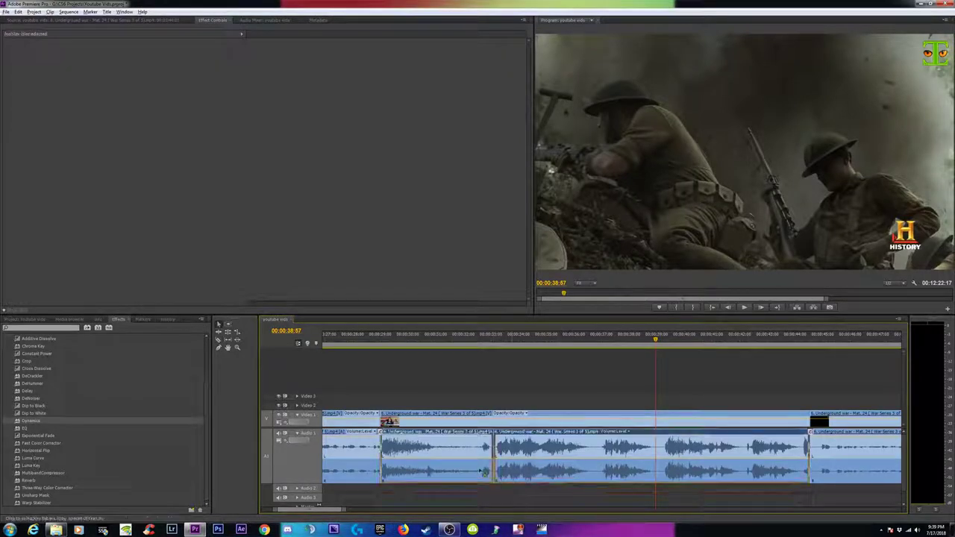
left_click(613, 481)
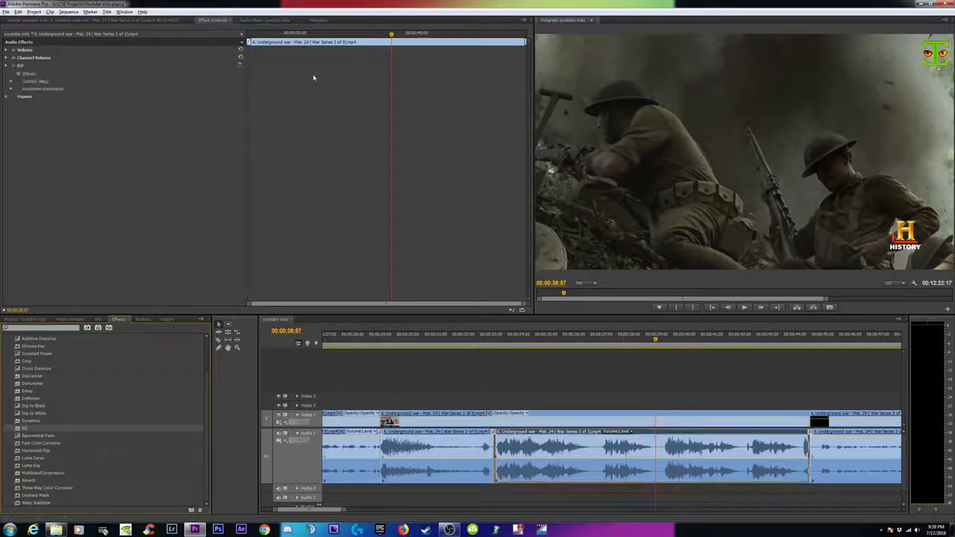
left_click(239, 66)
left_click(258, 146)
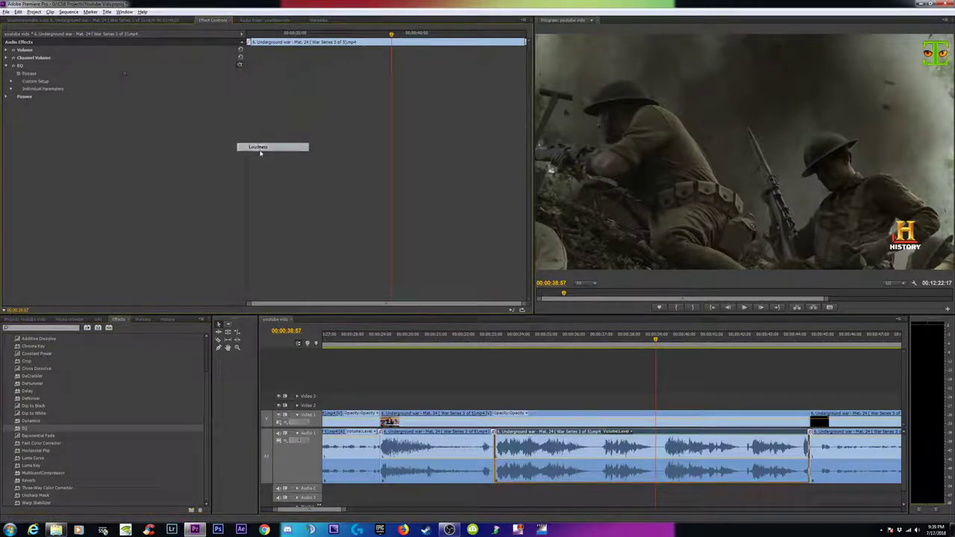
left_click(11, 83)
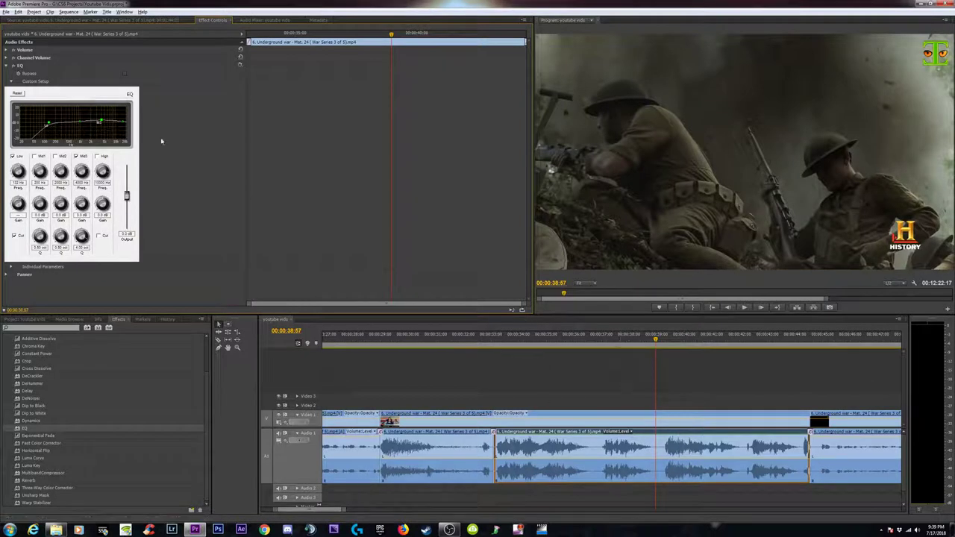
- Enable the Mid1 band and set its gain to about -6.4 dB, previewing the sound
left_click(34, 156)
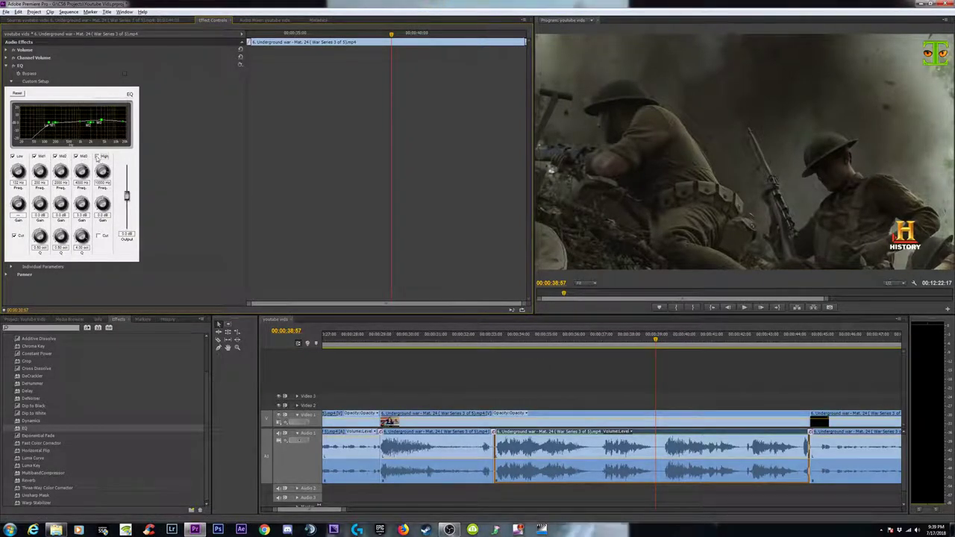
left_click(486, 339)
key("space")
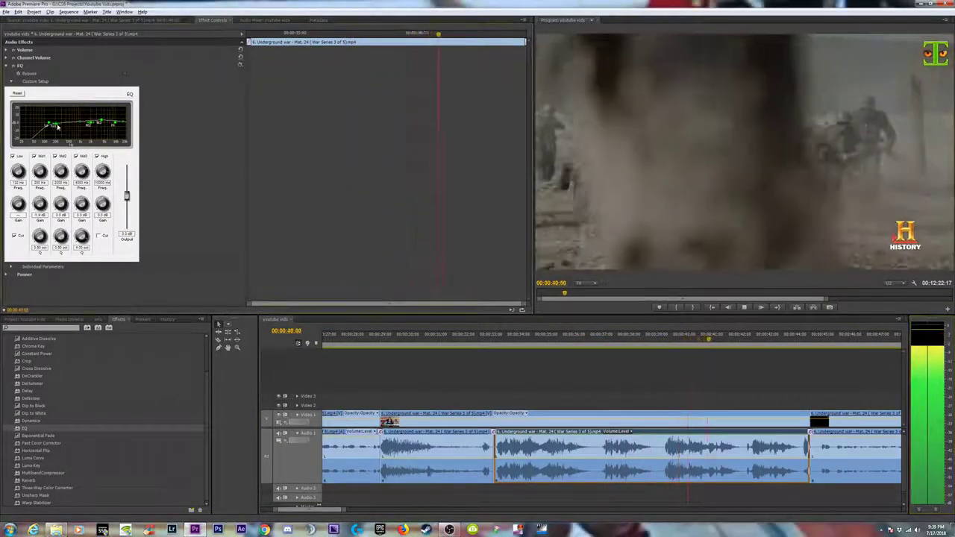
left_click_drag(59, 121, 63, 128)
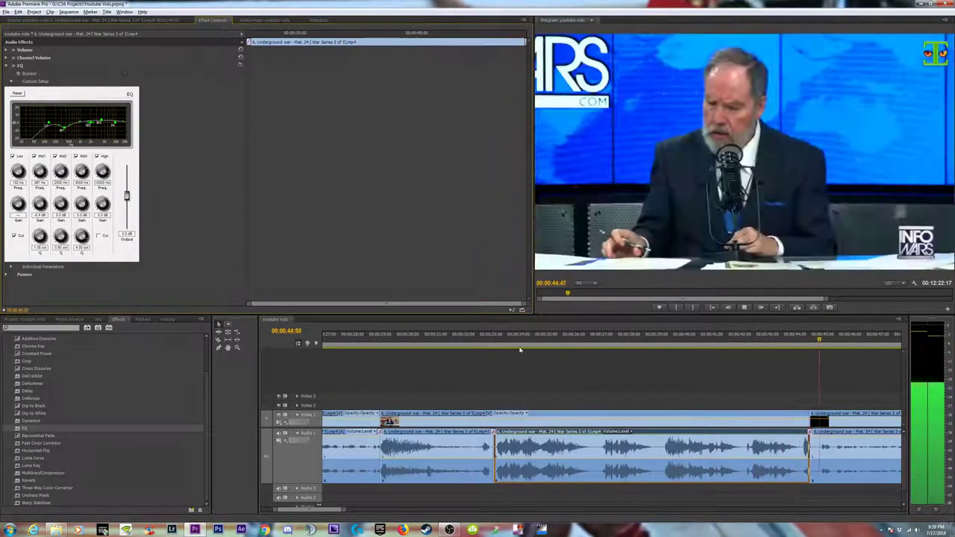
left_click(776, 336)
key("space")
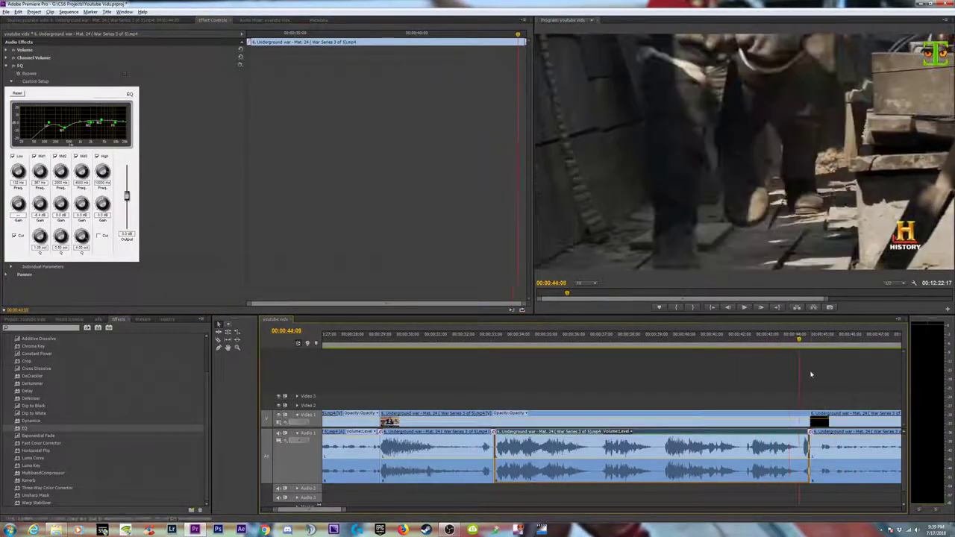
- Trim the war clip's out point slightly earlier near 00:00:44 and play to check
left_click(806, 492)
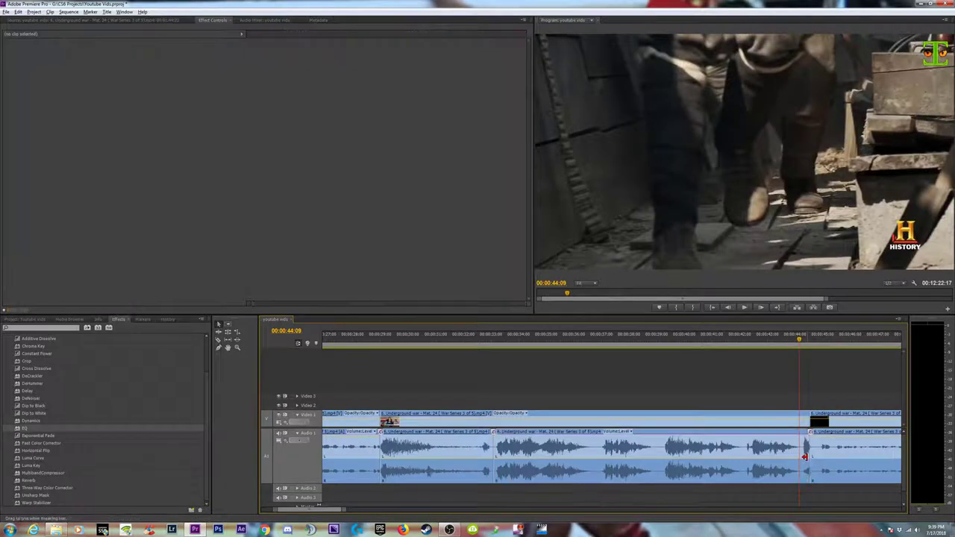
left_click_drag(804, 454, 798, 453)
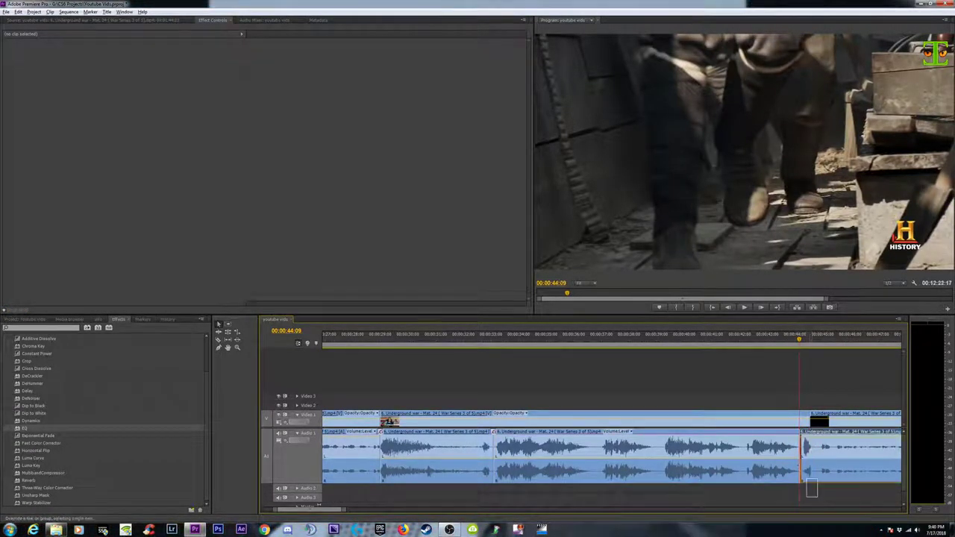
left_click(782, 447)
key("space")
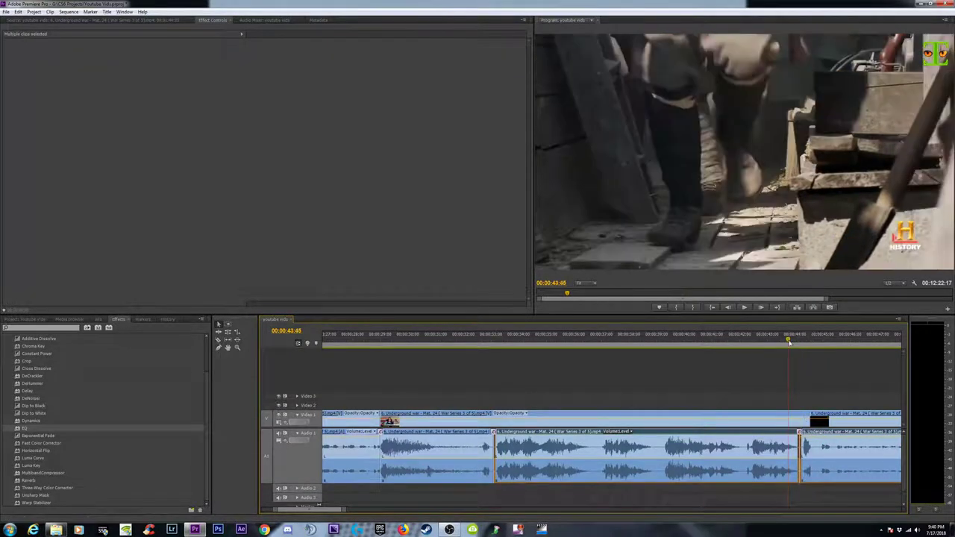
key("space")
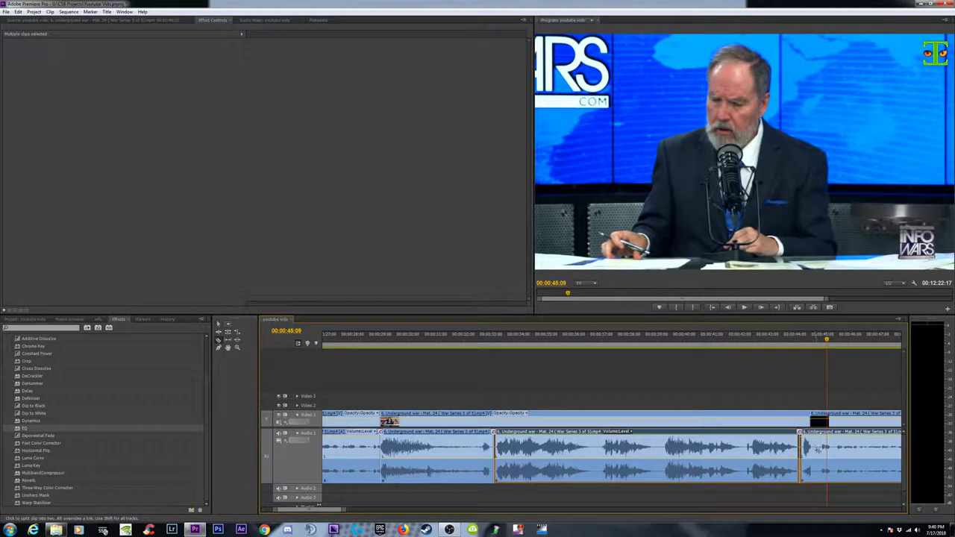
- Remove the audio effects from the short clip after the trim, then replay from 00:00:44:03
left_click_drag(832, 490, 812, 471)
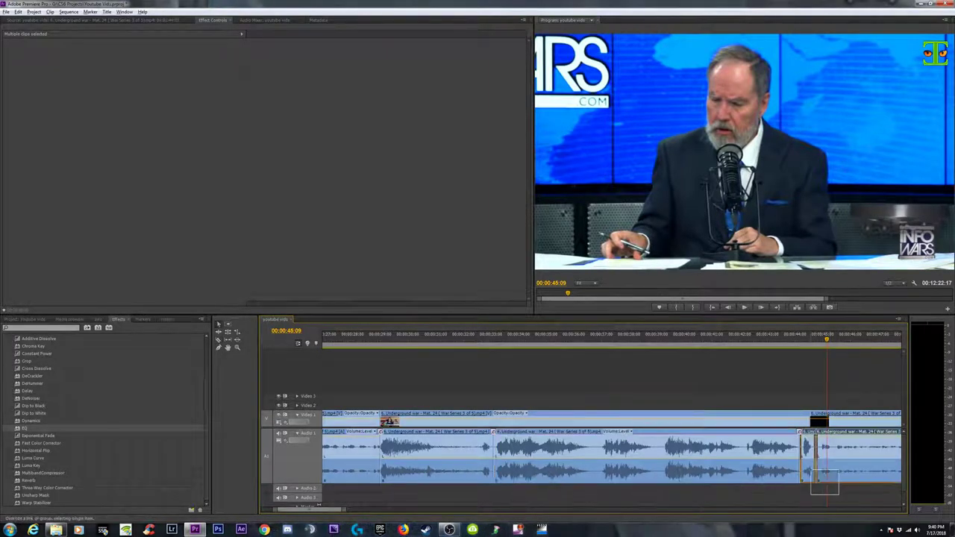
left_click(807, 447)
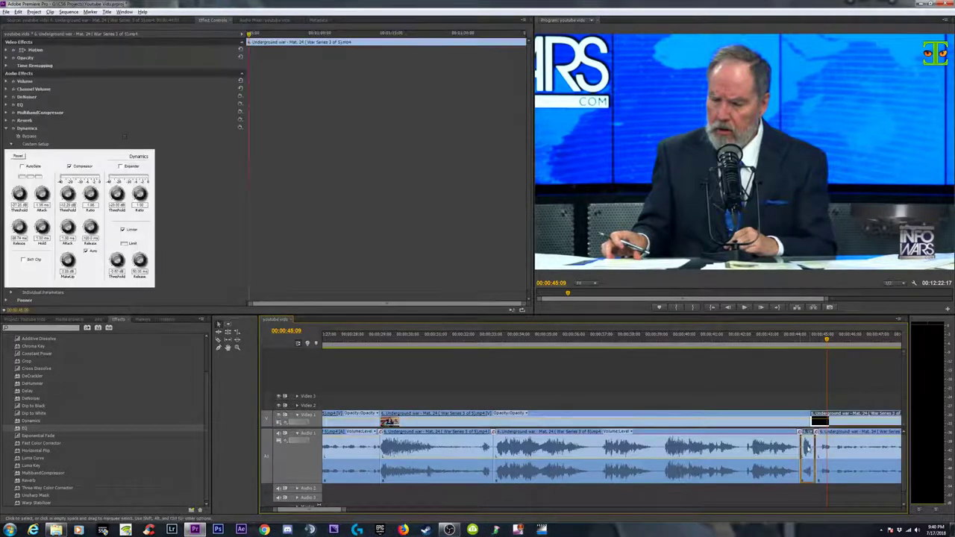
right_click(807, 448)
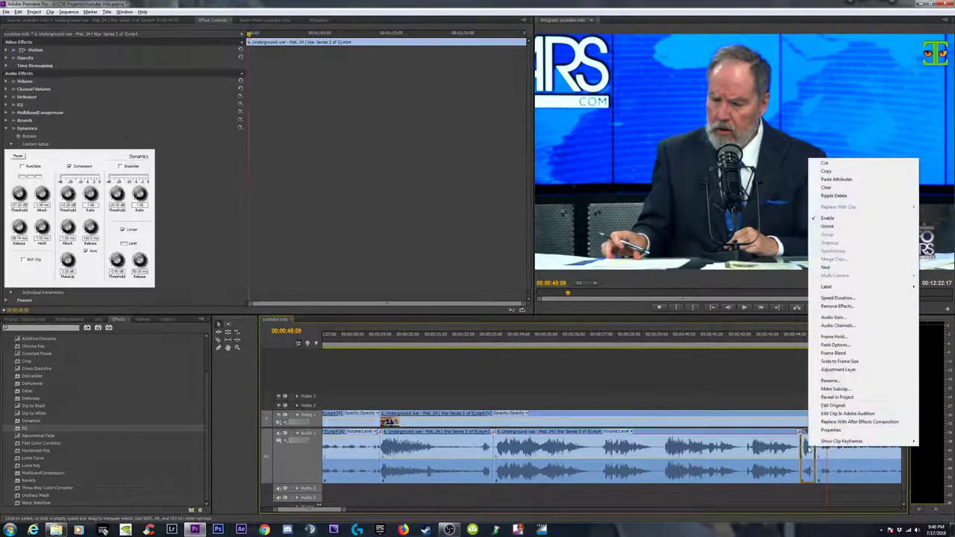
left_click(832, 306)
left_click(476, 299)
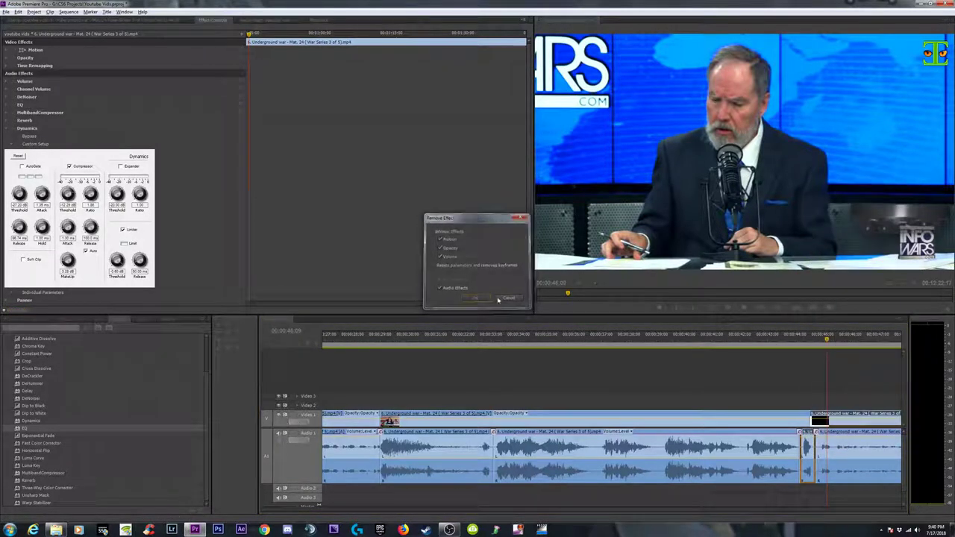
left_click(728, 340)
key("space")
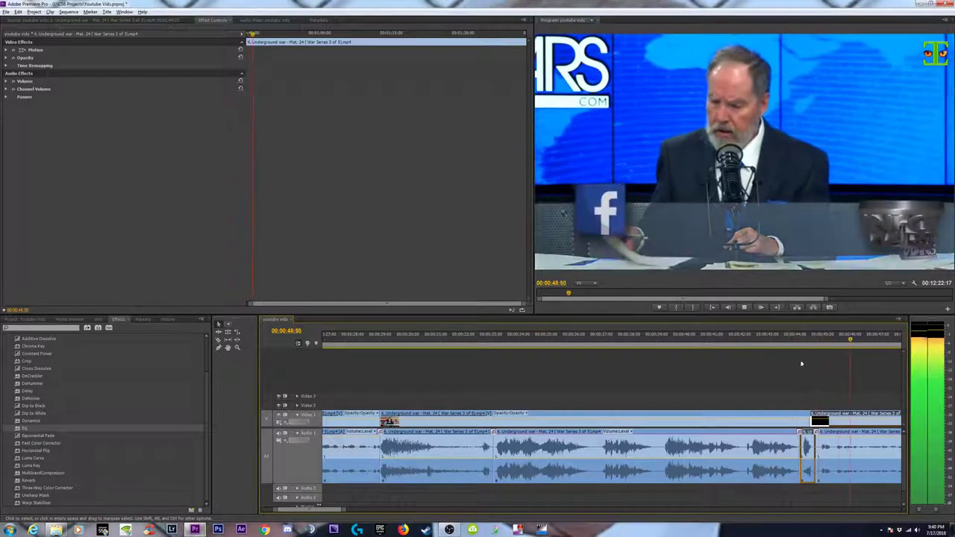
key("space")
left_click(820, 345)
- Scrub back to 00:00:43:54 and replay the section around the trim
left_click_drag(820, 348, 792, 351)
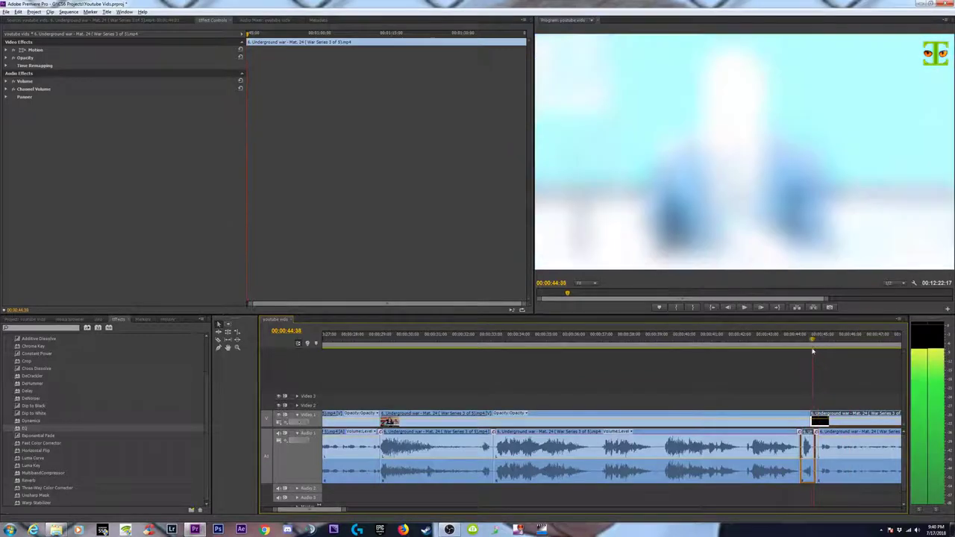
key("space")
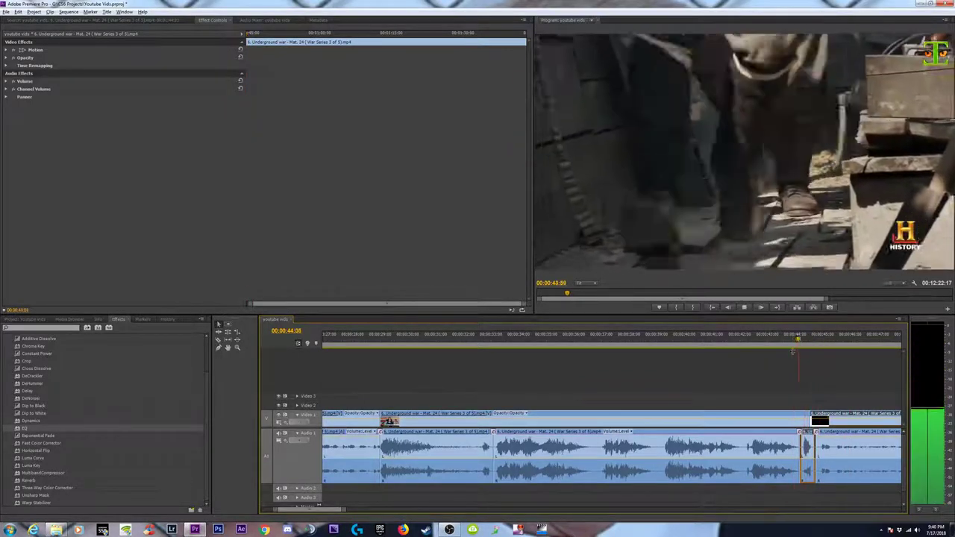
left_click(776, 342)
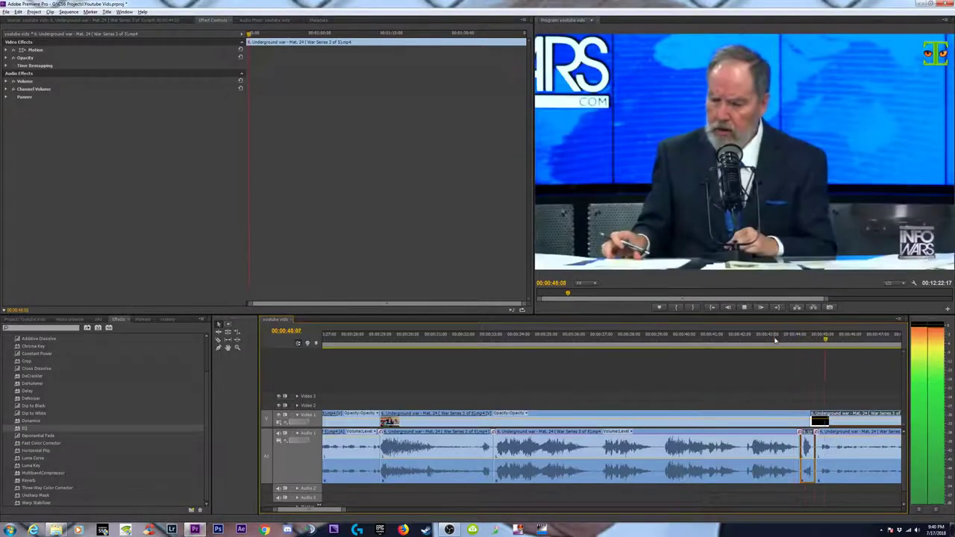
key("equal")
key("equal")
key("equal")
key("space")
key("minus")
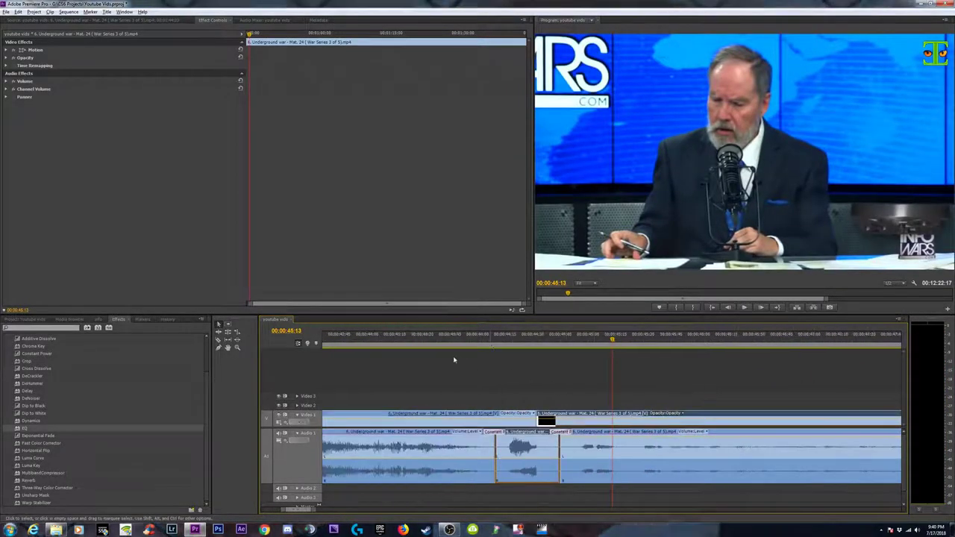
- Split Video 1 at 00:00:44:33 and ripple delete the short piece to close the gap
left_click_drag(508, 340, 575, 343)
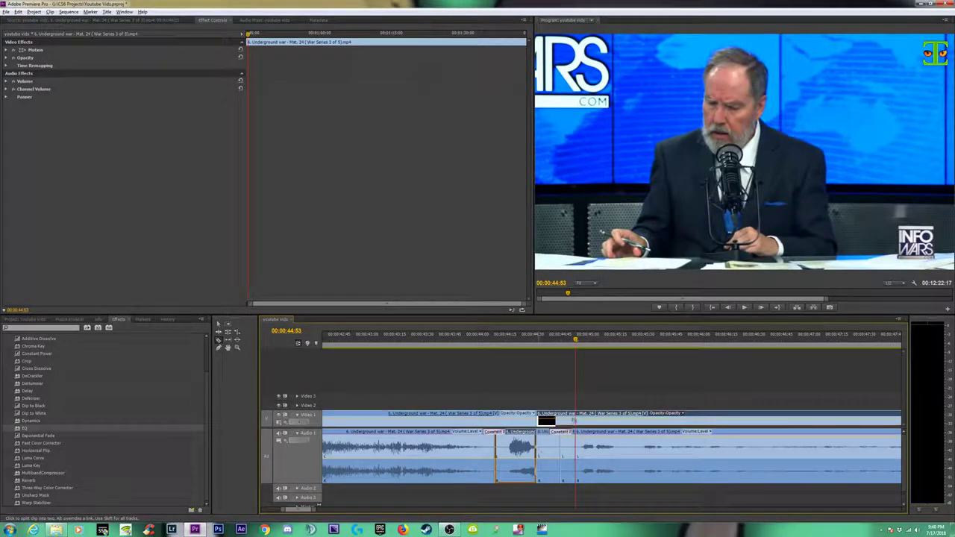
left_click(575, 420)
left_click_drag(544, 385, 568, 481)
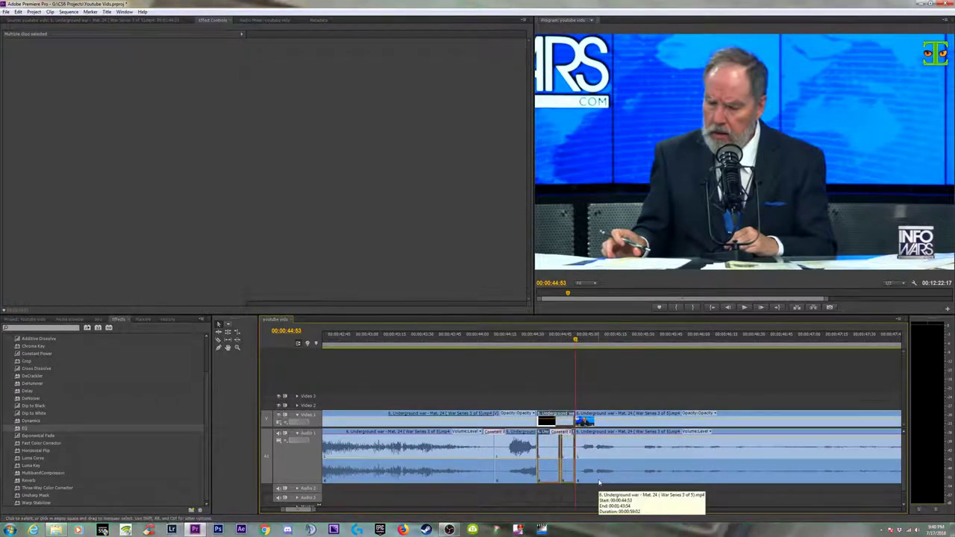
key("shift+Delete")
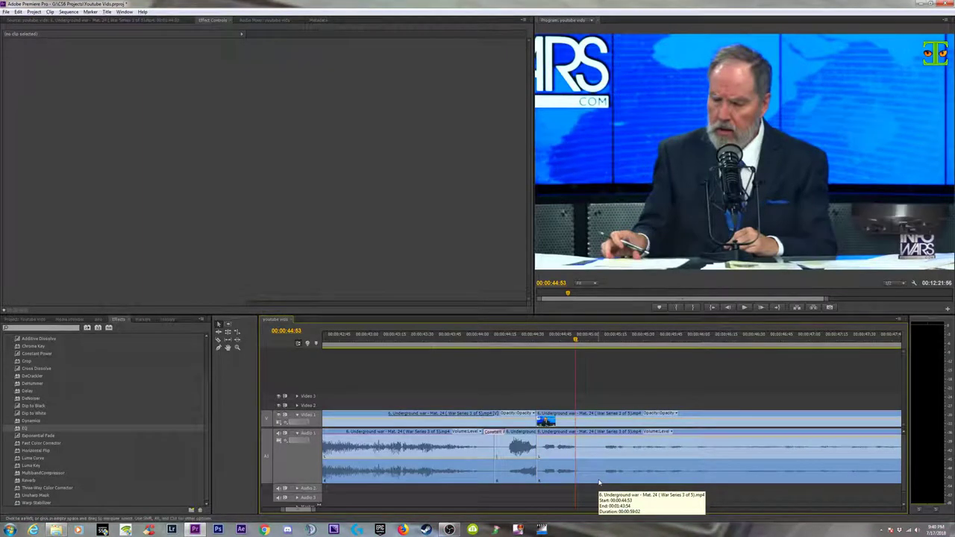
- Play across the cut and review the sequence from 00:00:22:02, zooming out afterwards
left_click_drag(558, 500, 534, 463)
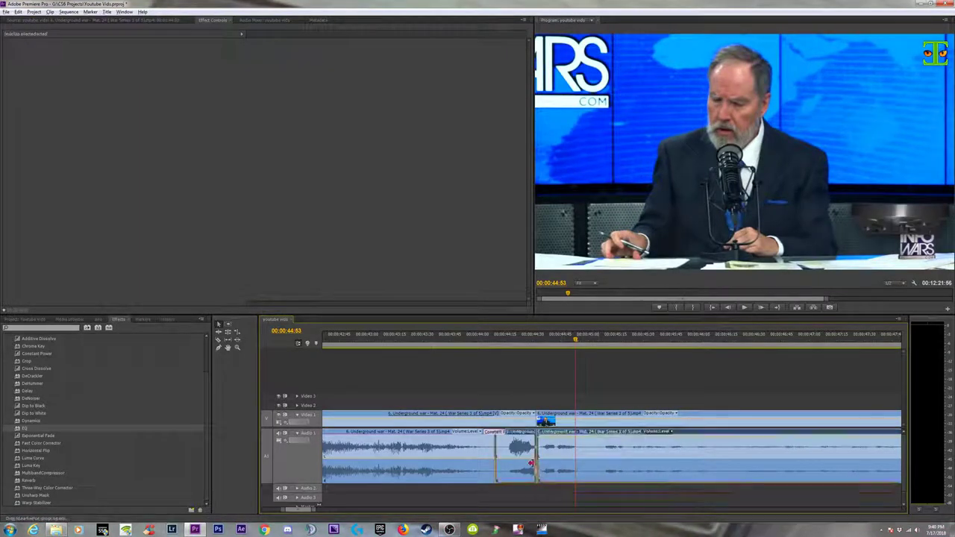
left_click(442, 340)
key("space")
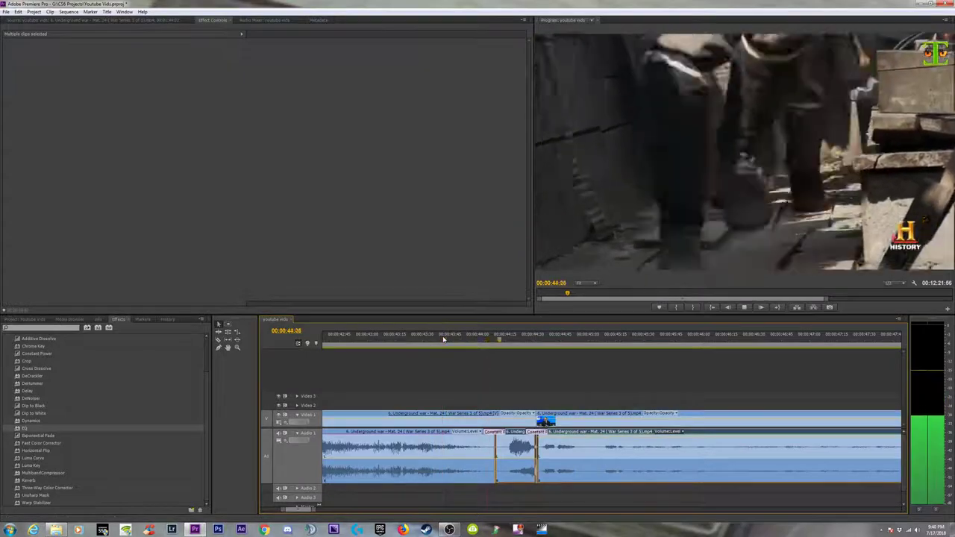
key("minus")
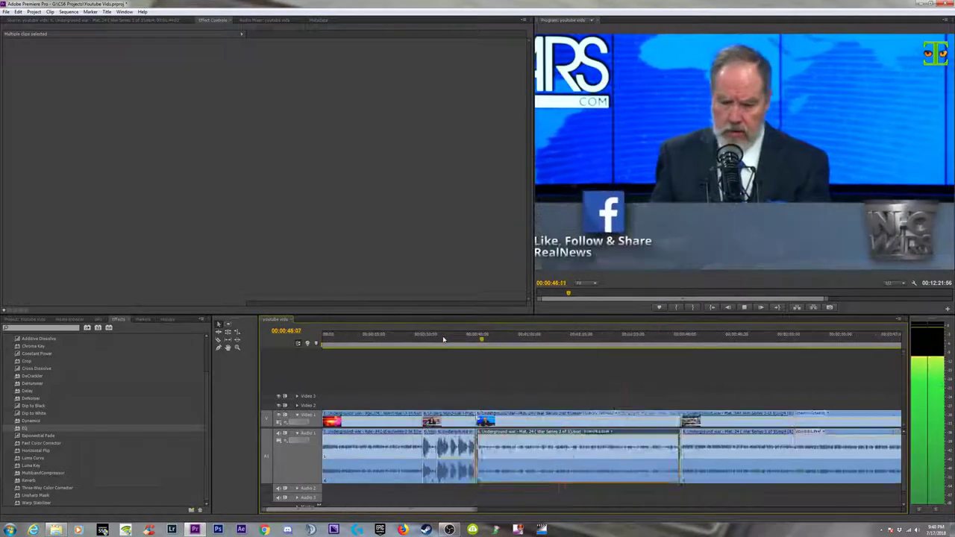
key("minus")
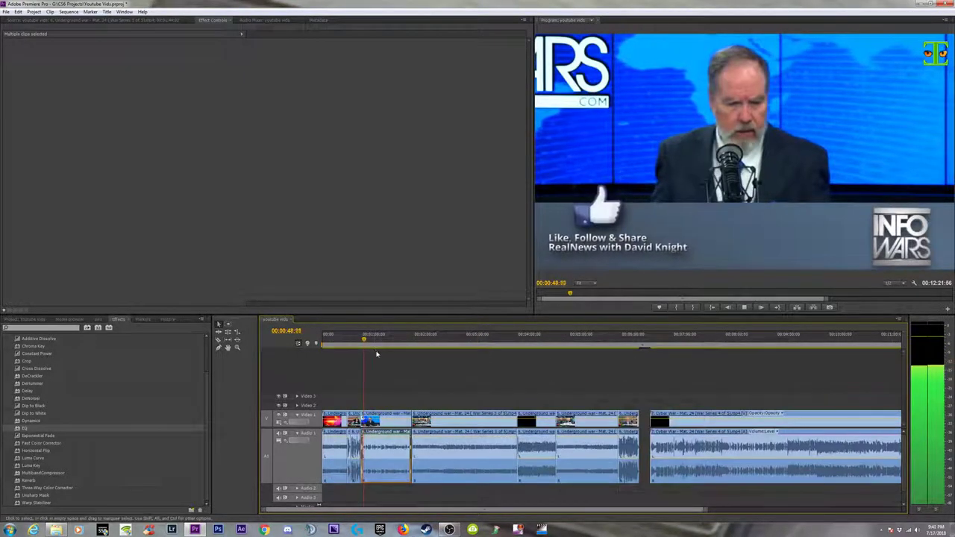
left_click(343, 339)
key("equal")
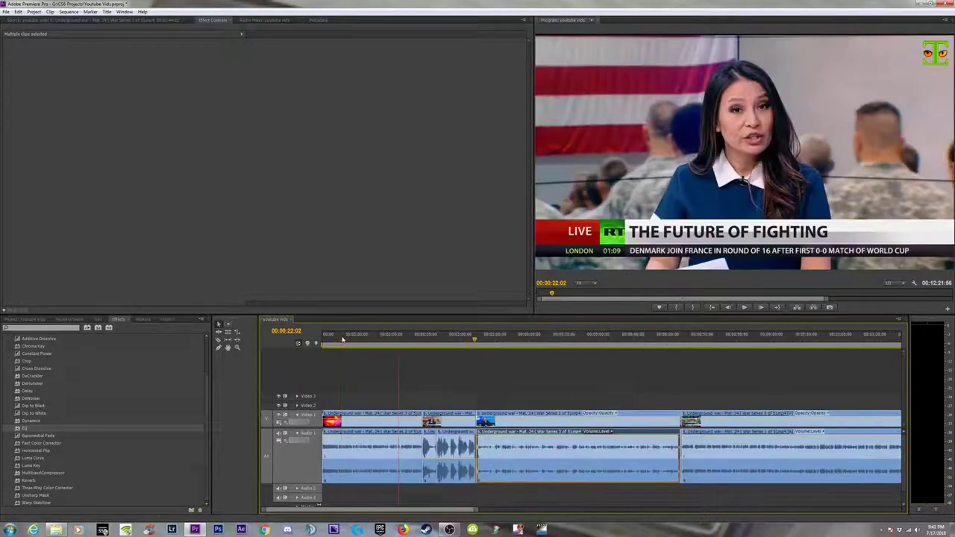
key("equal")
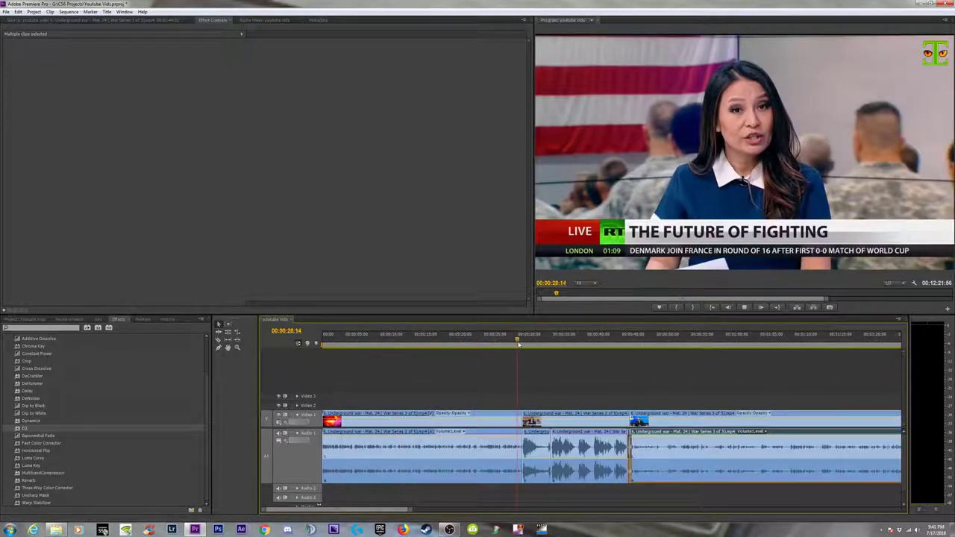
key("space")
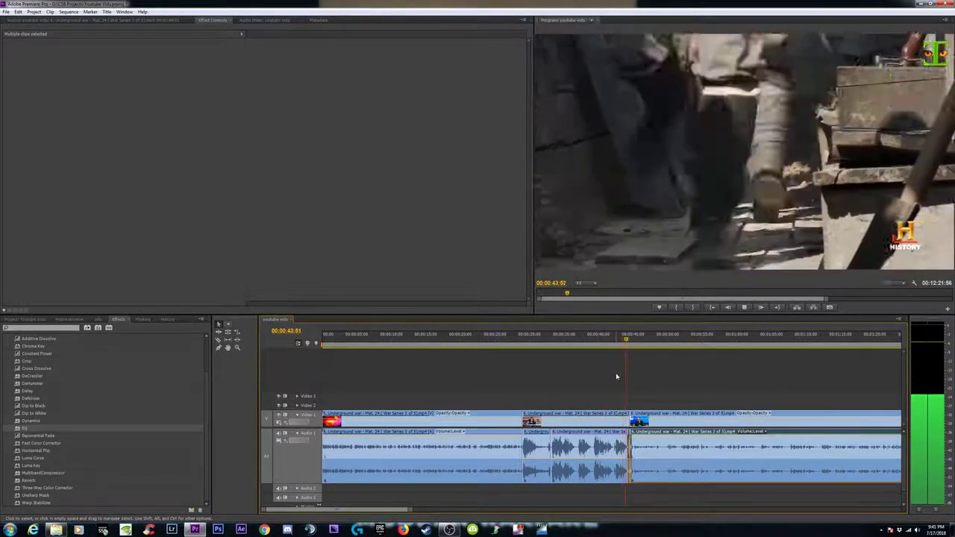
key("space")
key("minus")
key("minus")
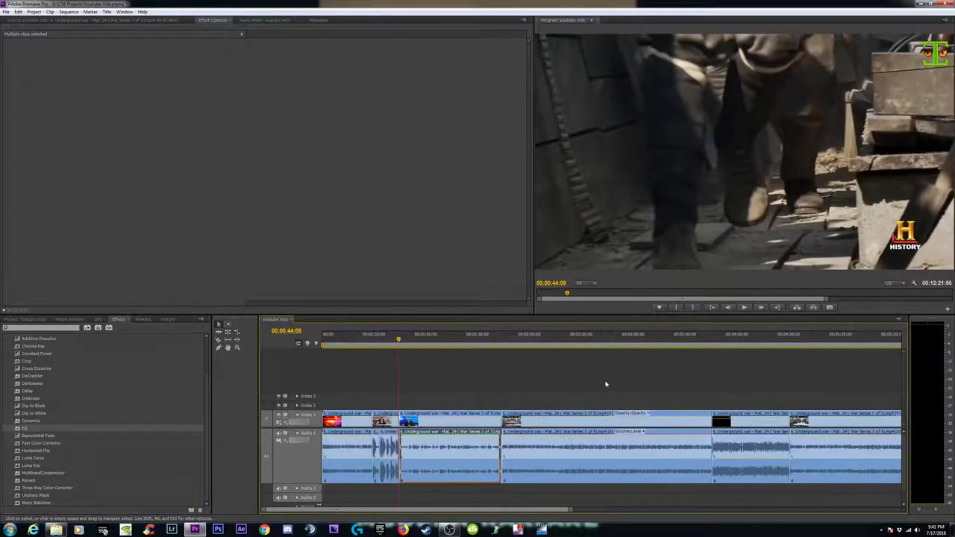
key("minus")
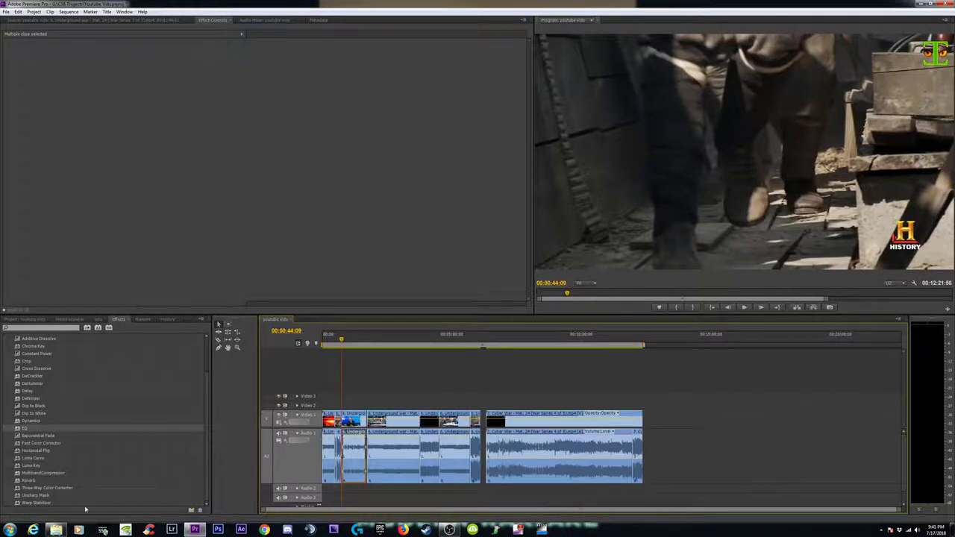
- Drag 24 Matthew 24.mp3 from Audio Bible > 2. The New Testament > 01 MATTHEW 1 - 28 onto the timeline
left_click(56, 530)
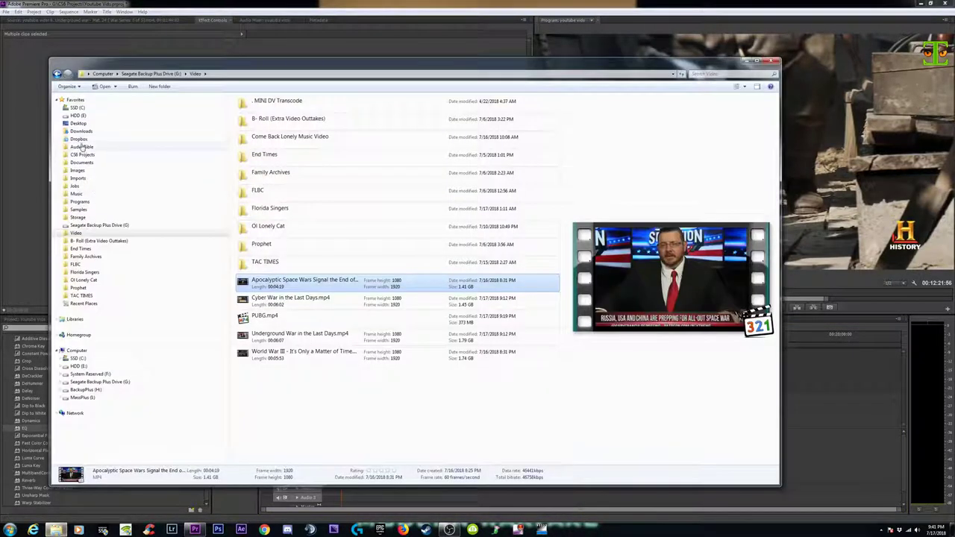
left_click(82, 147)
left_click(259, 117)
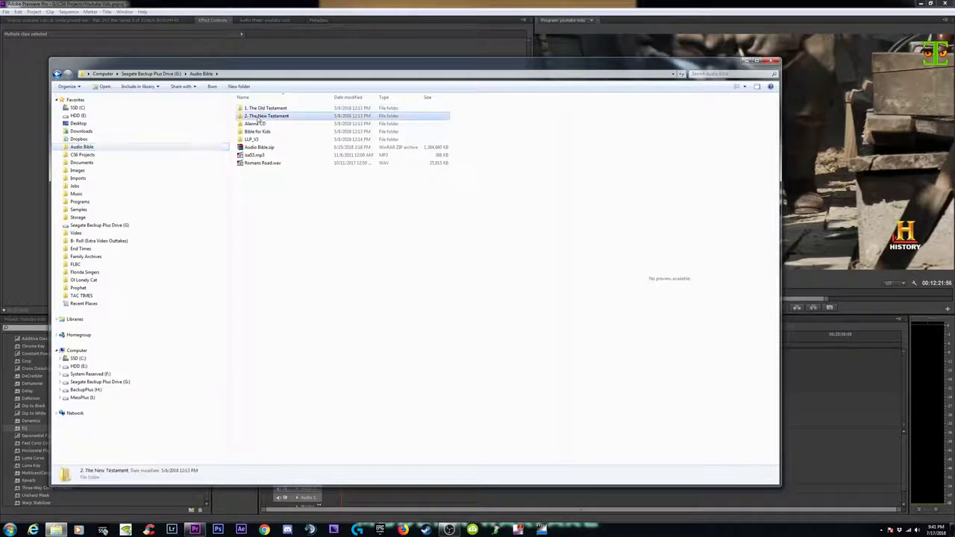
double_click(259, 117)
double_click(260, 108)
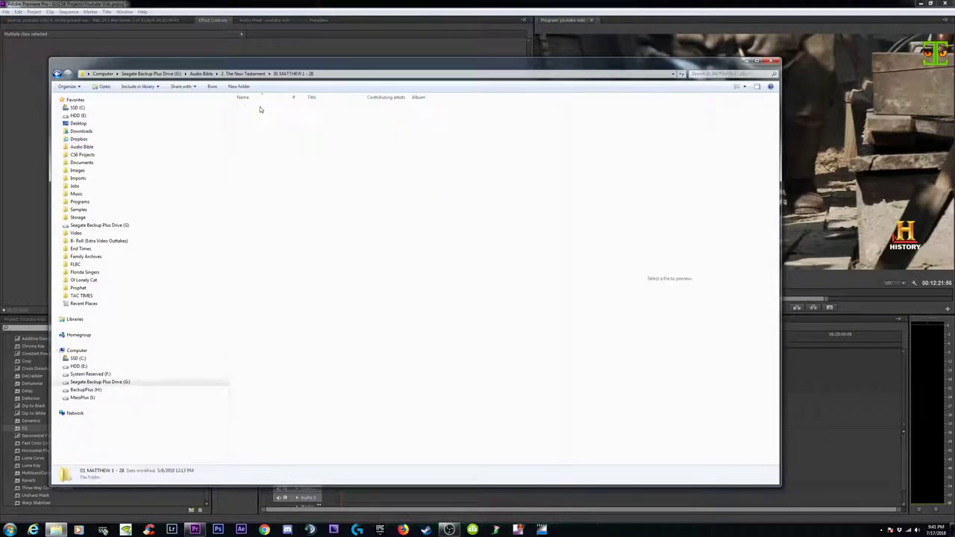
left_click(254, 289)
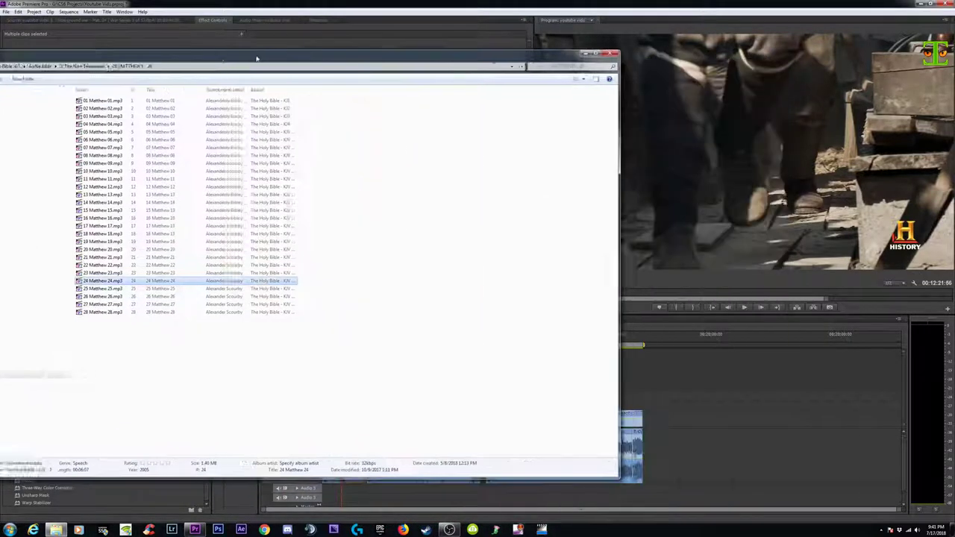
left_click_drag(424, 65, 230, 57)
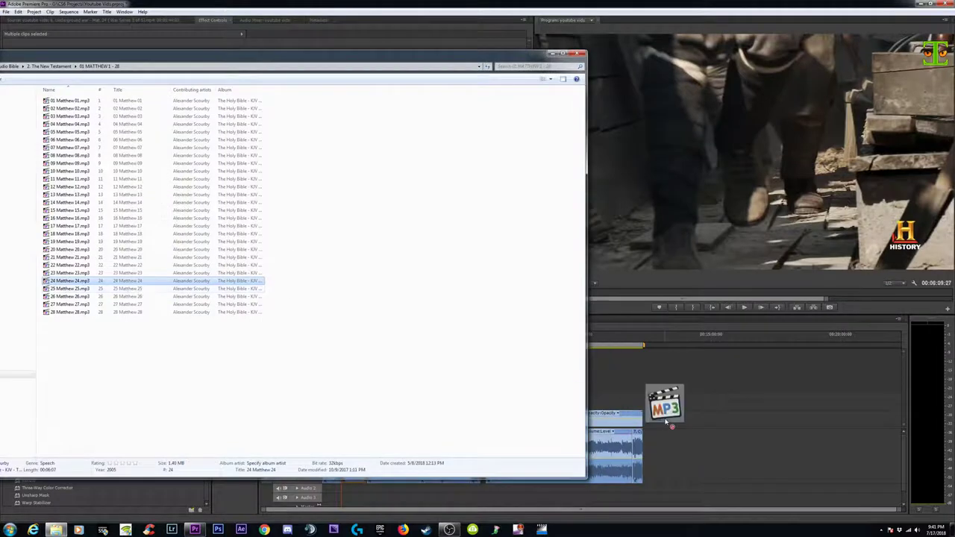
left_click_drag(668, 422, 667, 451)
left_click(576, 54)
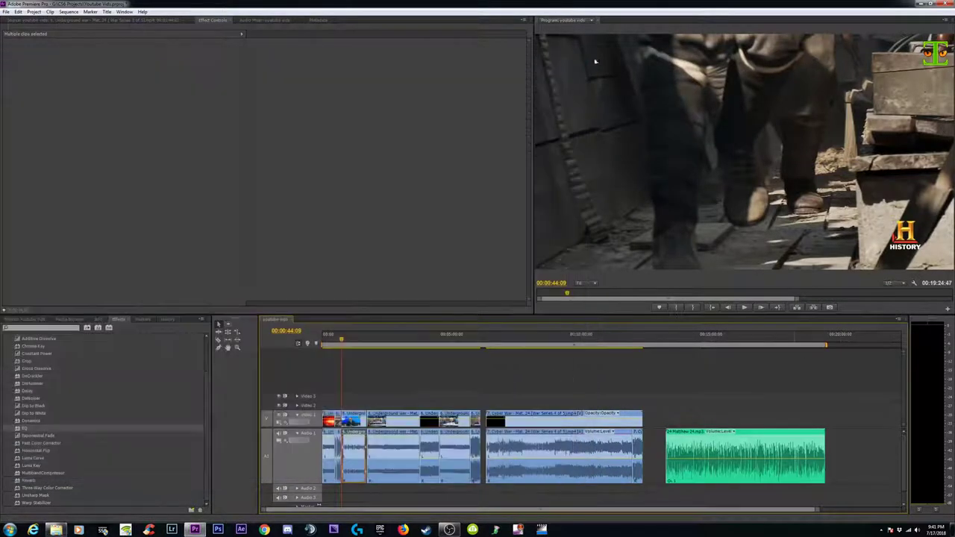
left_click(786, 339)
key("space")
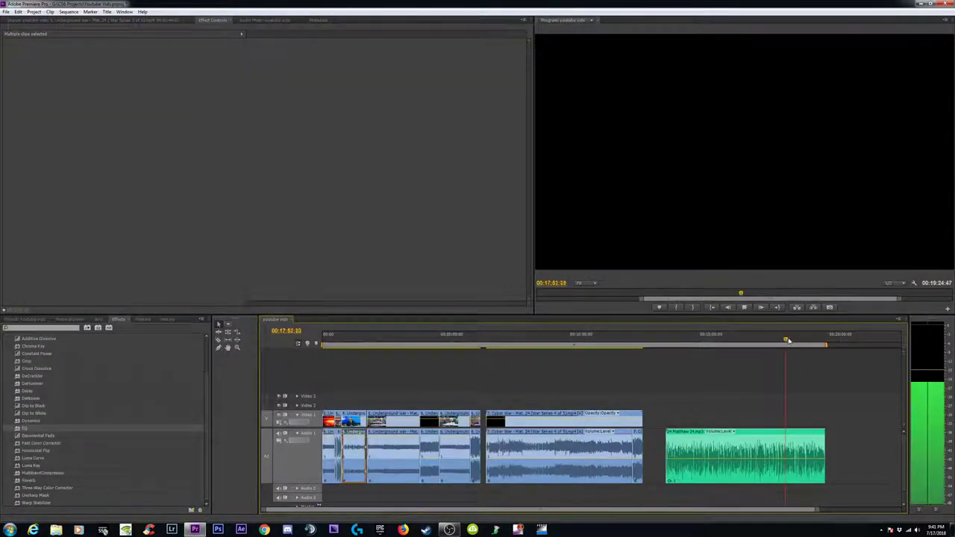
left_click_drag(786, 339, 782, 340)
key("space")
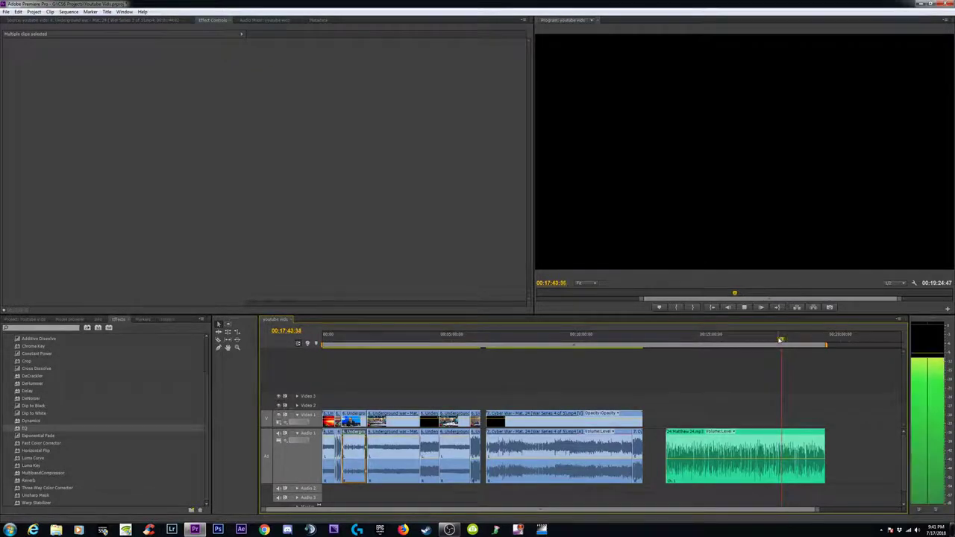
key("equal")
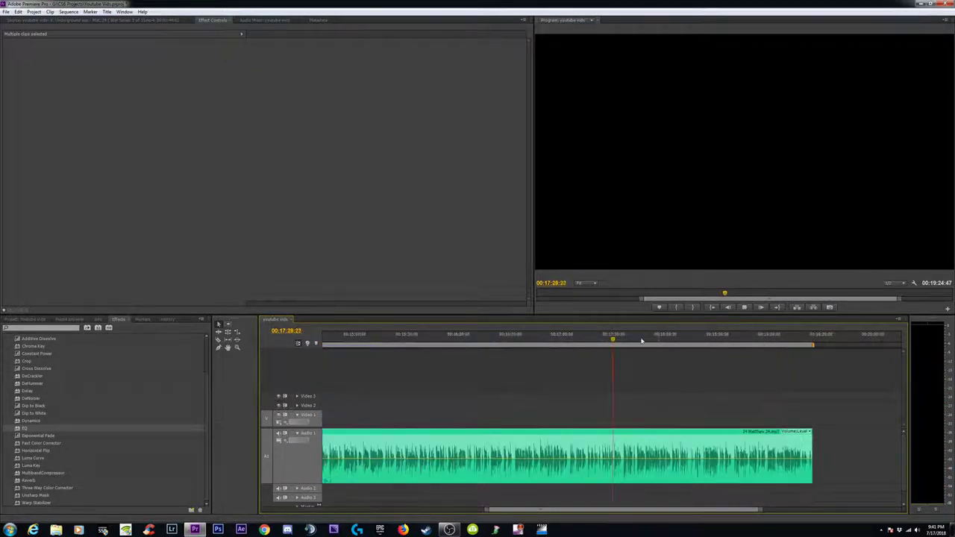
left_click(581, 340)
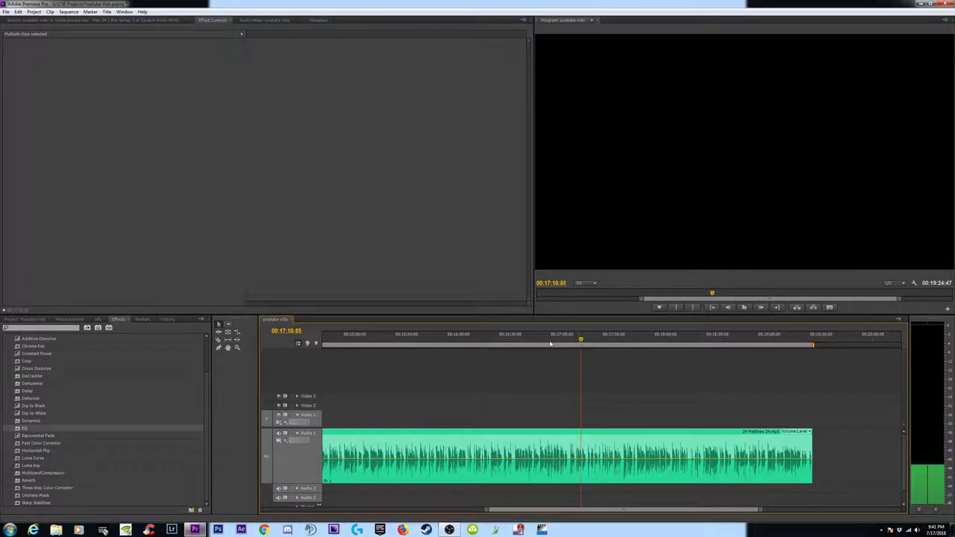
left_click_drag(580, 341, 550, 341)
left_click(520, 344)
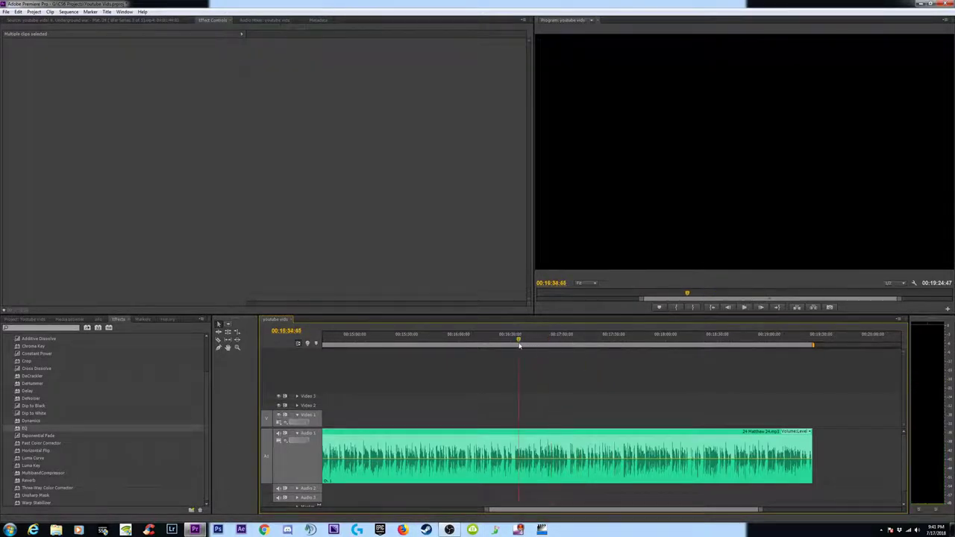
key("space")
key("space")
left_click(463, 341)
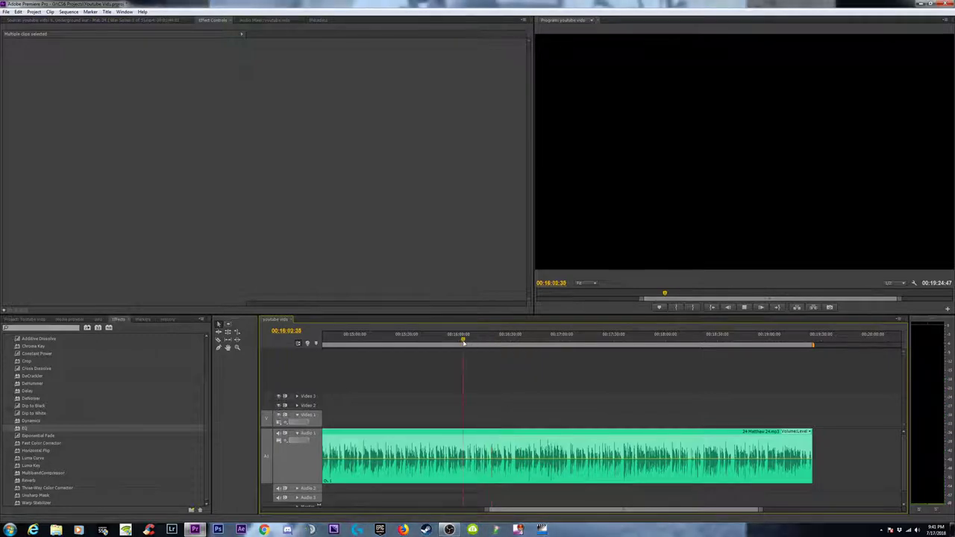
left_click(424, 340)
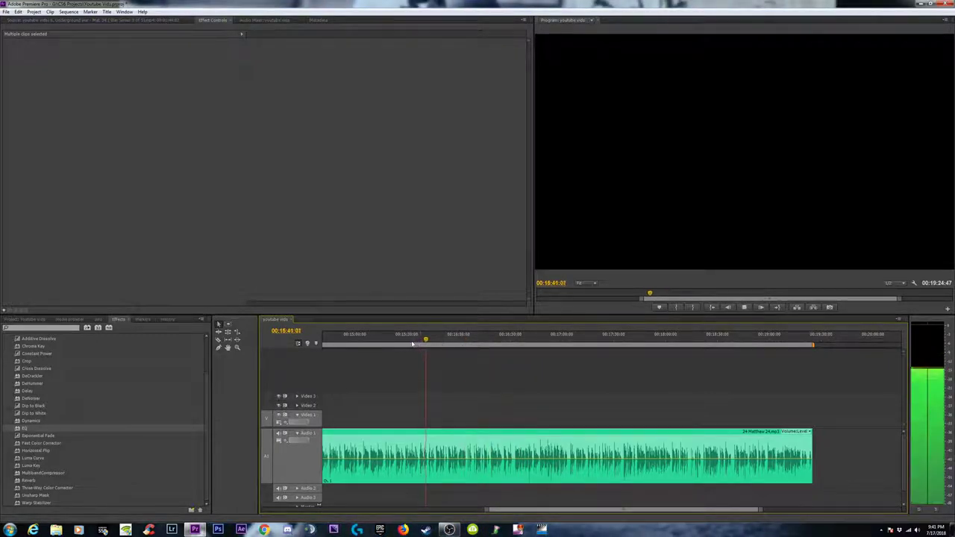
left_click_drag(423, 342, 390, 342)
scroll(357, 341, "up", 5)
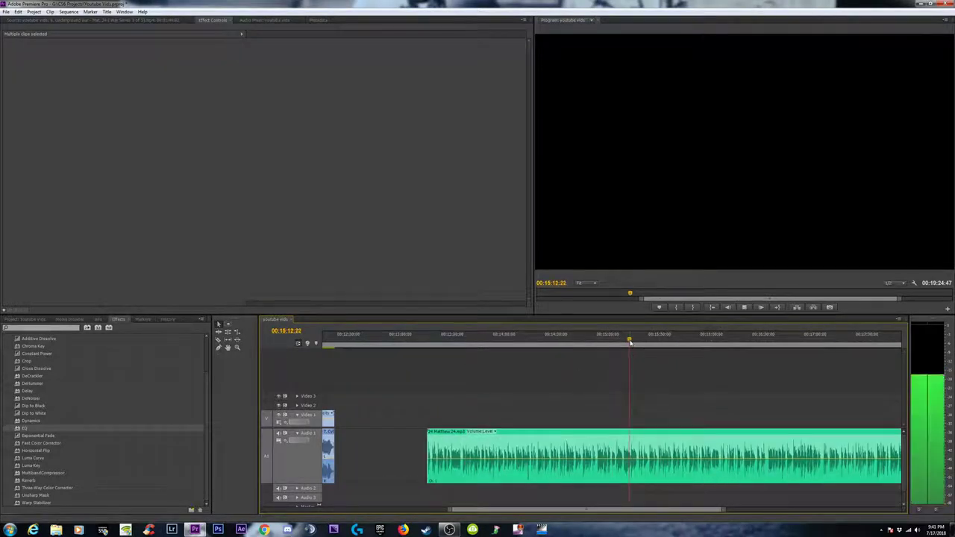
left_click(652, 340)
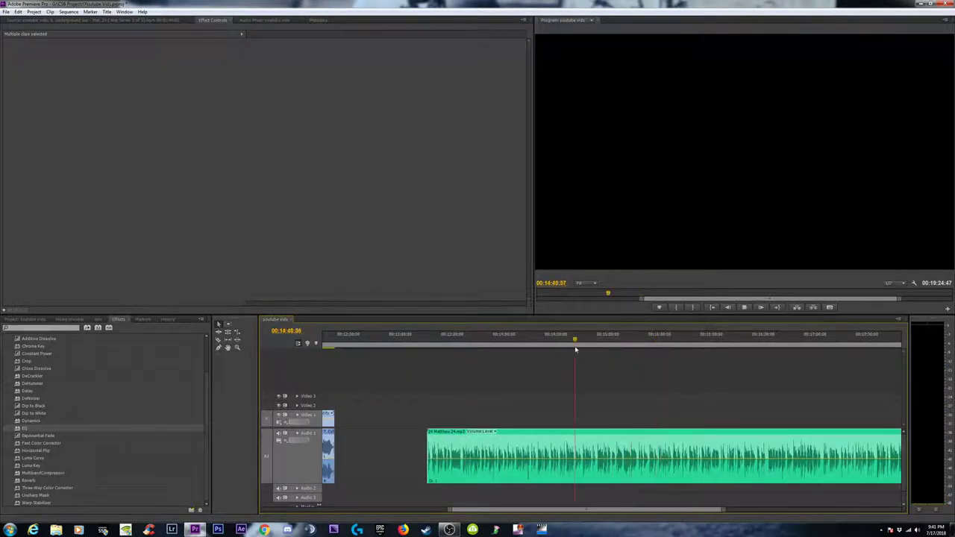
left_click(556, 340)
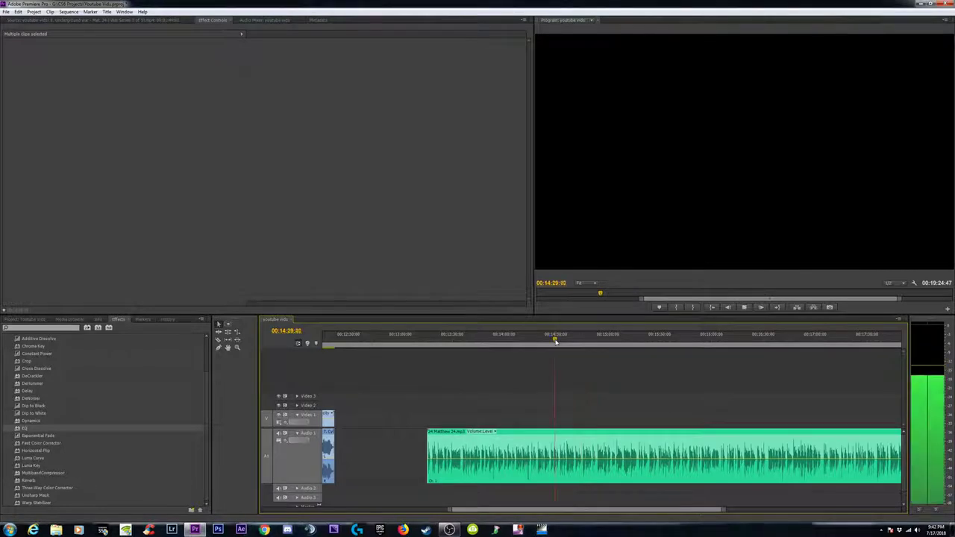
left_click(538, 341)
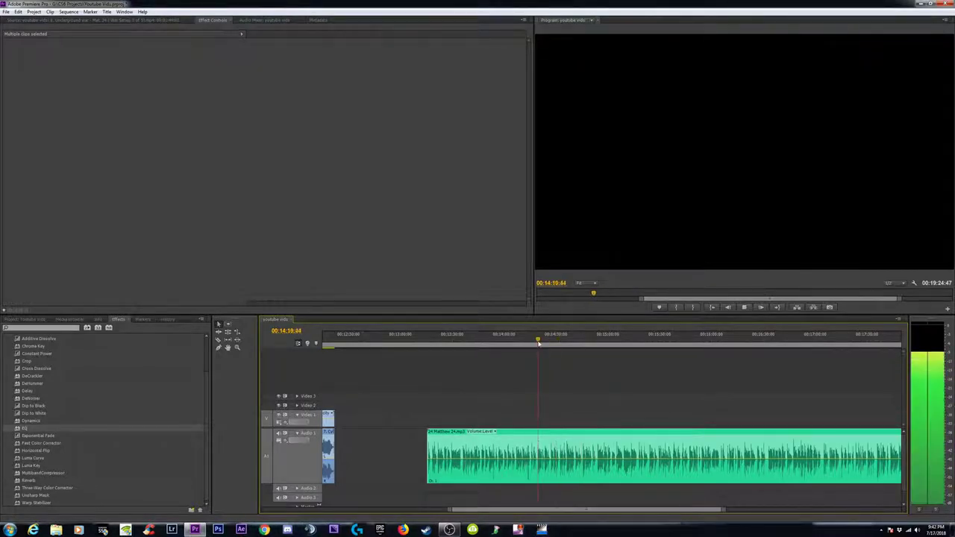
left_click(519, 341)
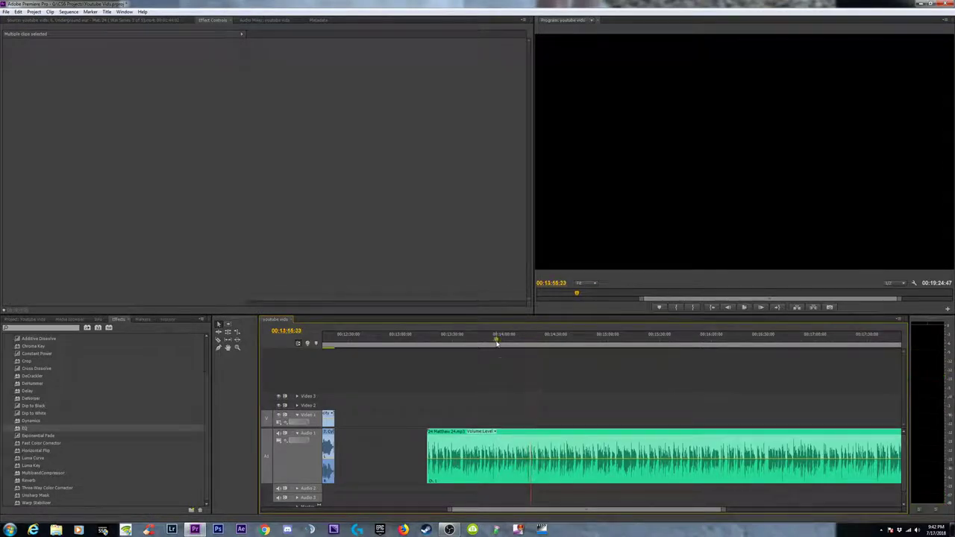
left_click(497, 343)
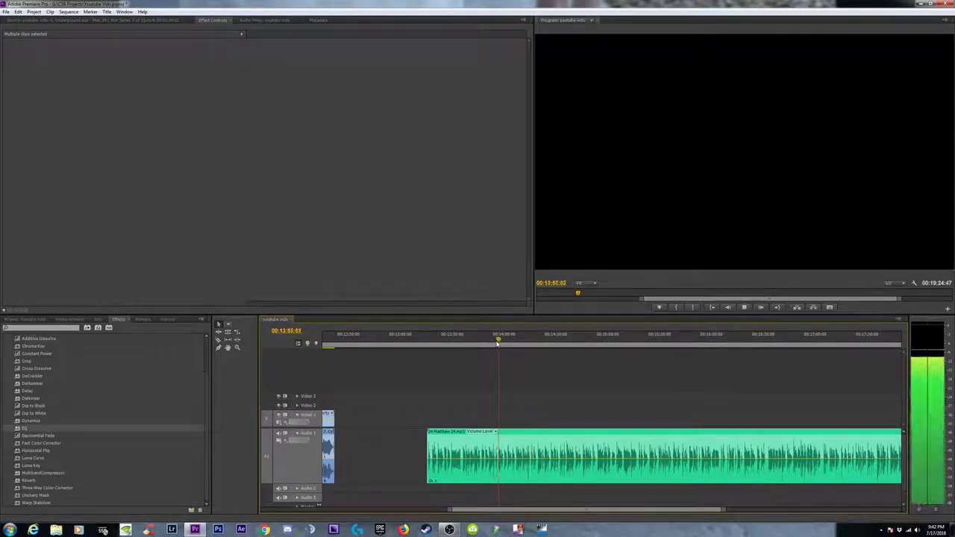
key("space")
key("equal")
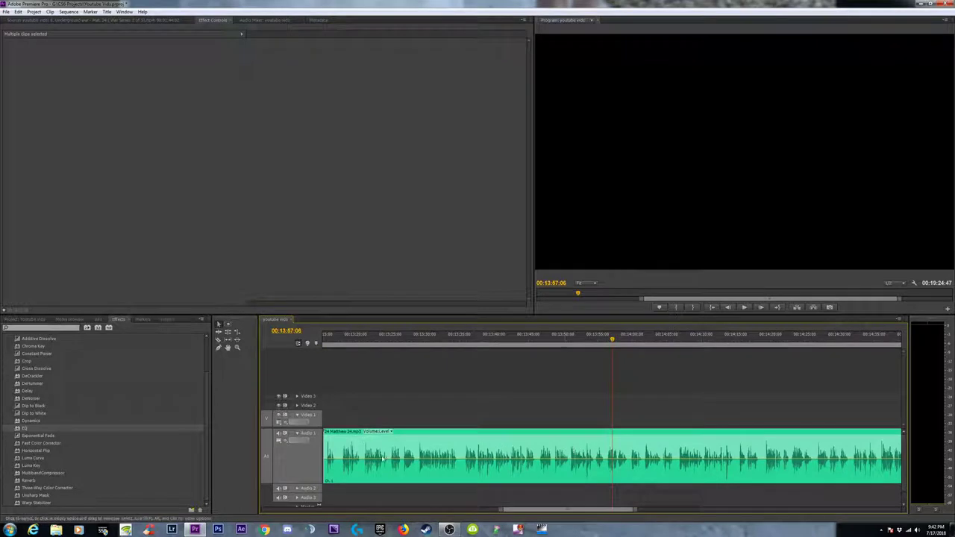
- Move the Matthew 24 narration clip later in the sequence and play from its new start
key("minus")
left_click_drag(550, 439, 606, 437)
key("equal")
left_click(593, 342)
key("space")
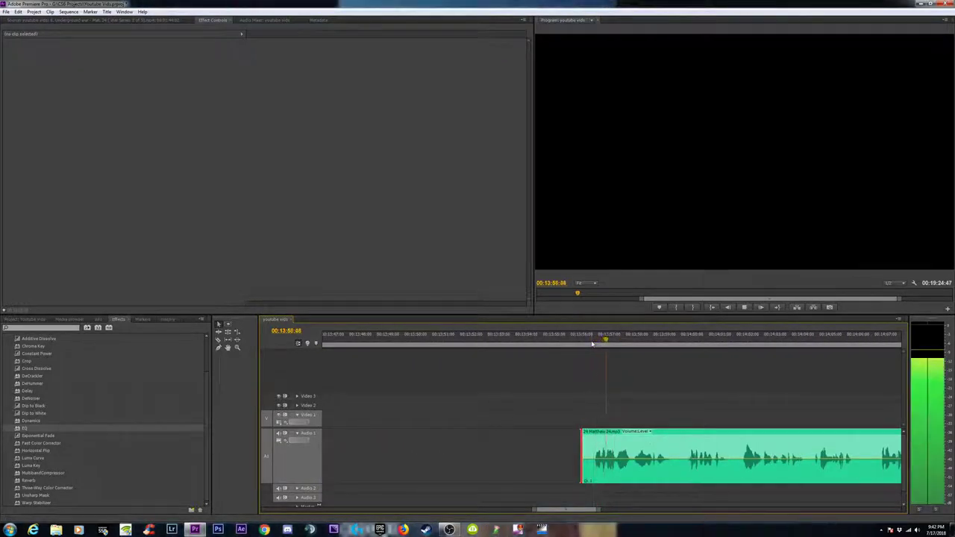
key("minus")
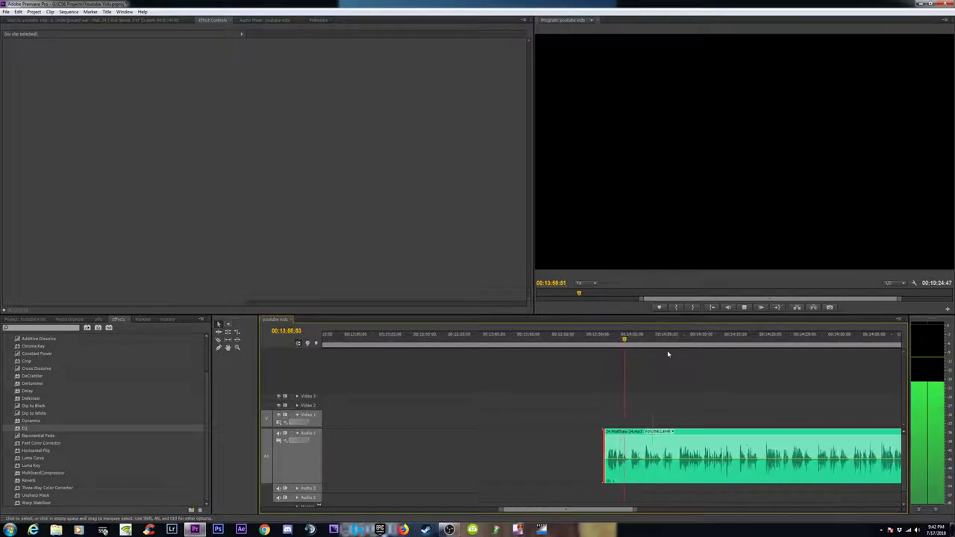
key("equal")
key("equal")
key("minus")
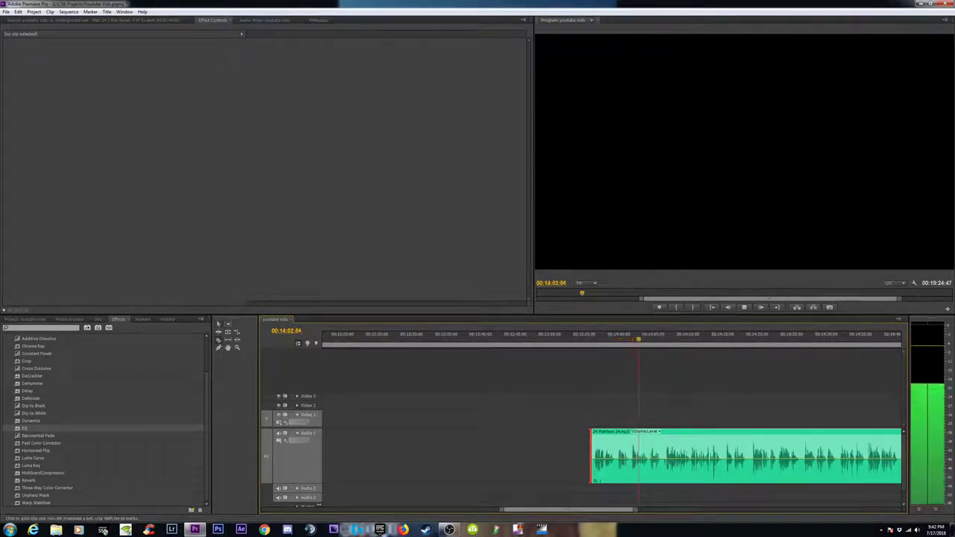
- Razor the narration at 00:14:06:33 and delete the piece after the cut
key("c")
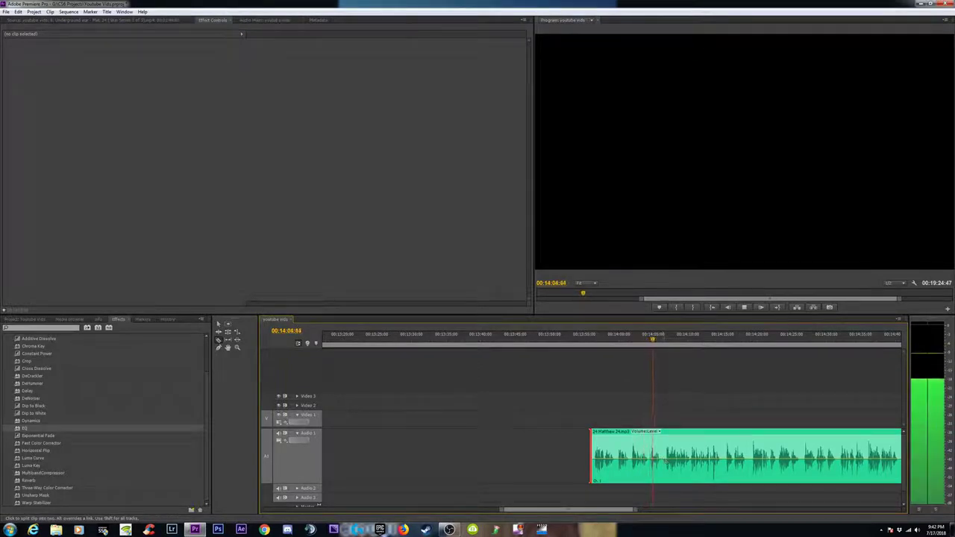
key("space")
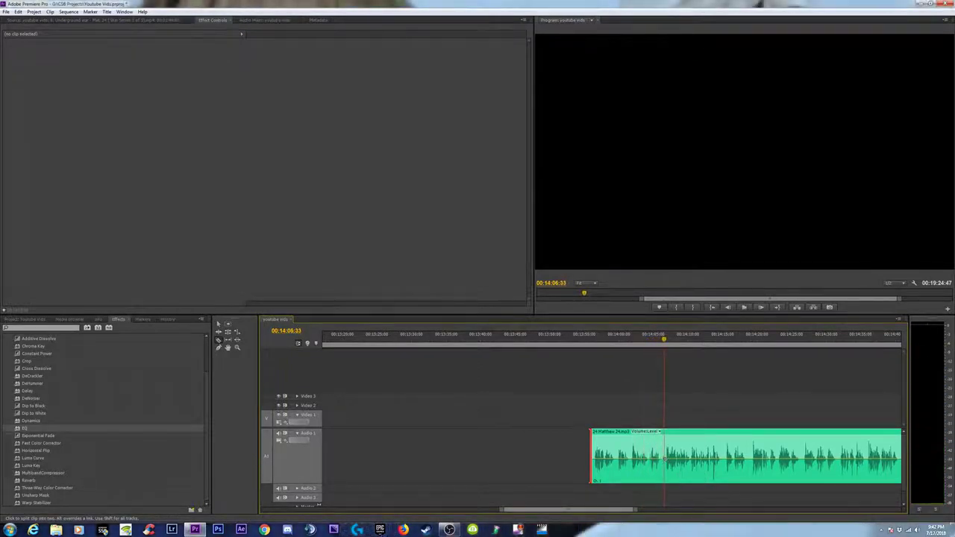
left_click(664, 459)
key("v")
left_click(672, 459)
key("Delete")
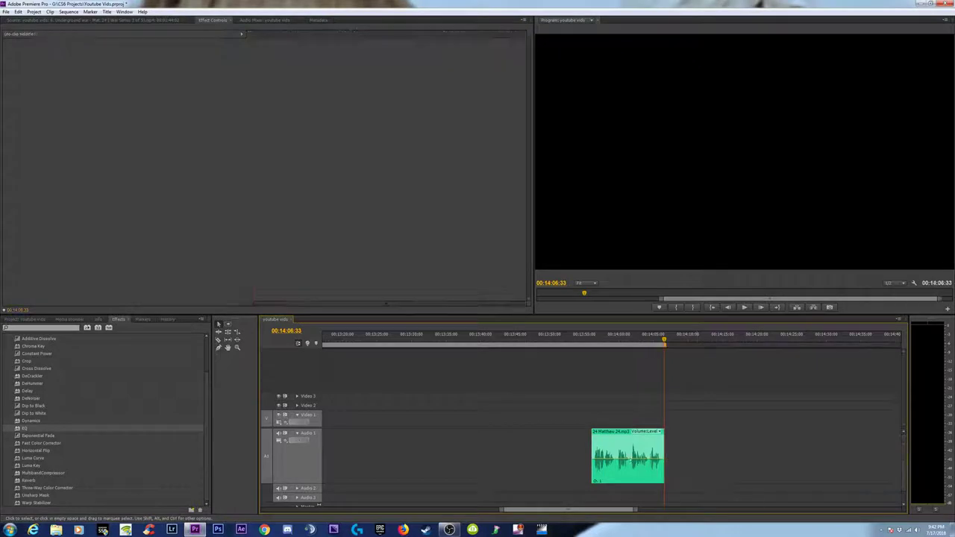
left_click(613, 446)
key("minus")
key("minus")
key("minus")
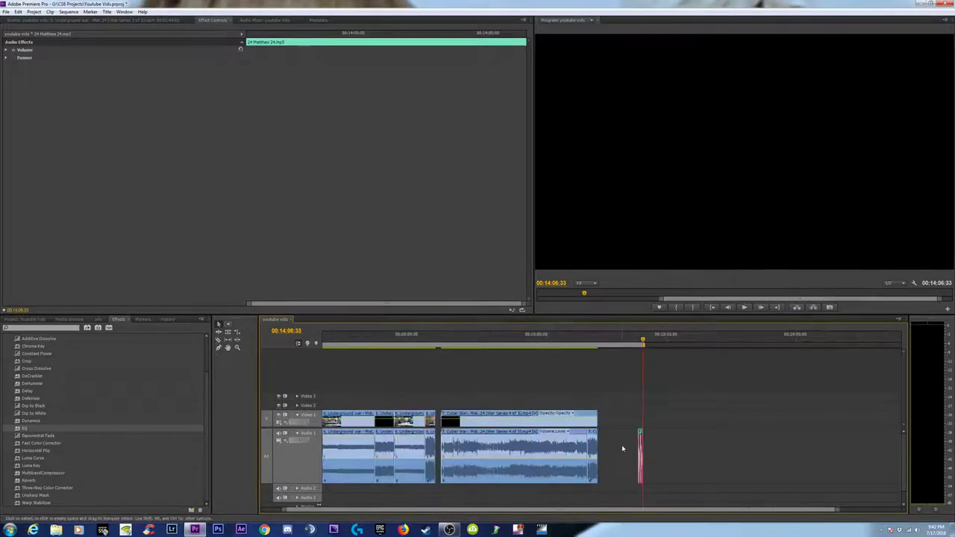
- Move the narration earlier on Audio 2, expand Audio 2 and collapse Audio 1
key("equal")
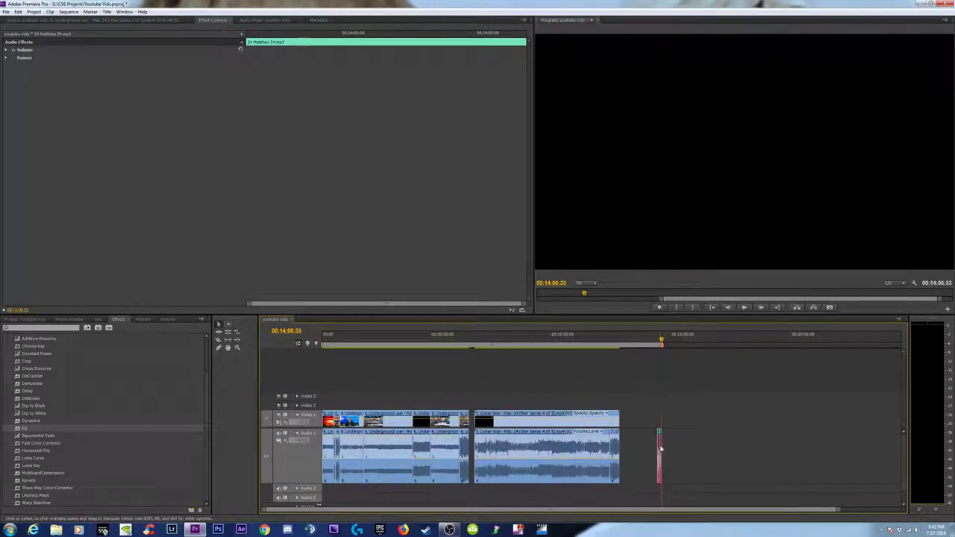
left_click_drag(399, 480, 351, 494)
key("equal")
key("equal")
key("equal")
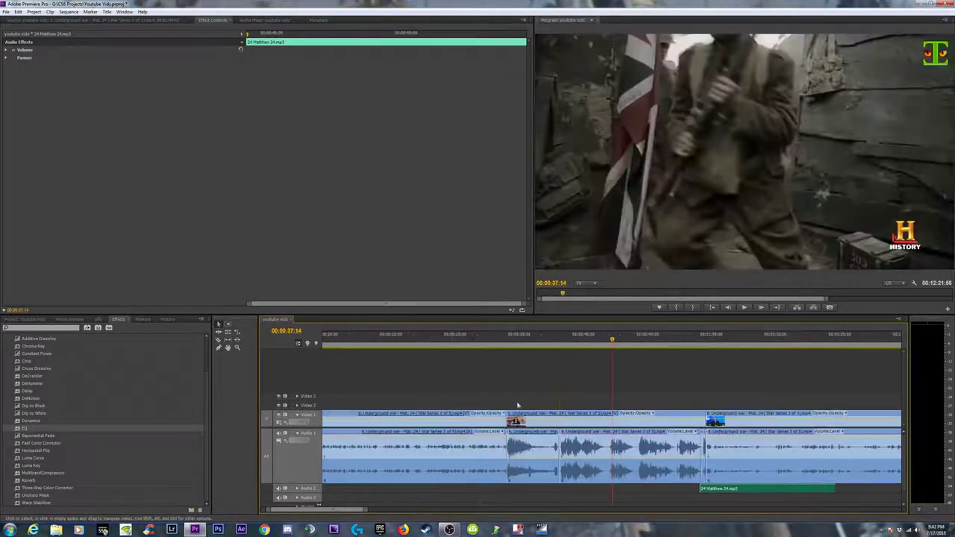
left_click(296, 489)
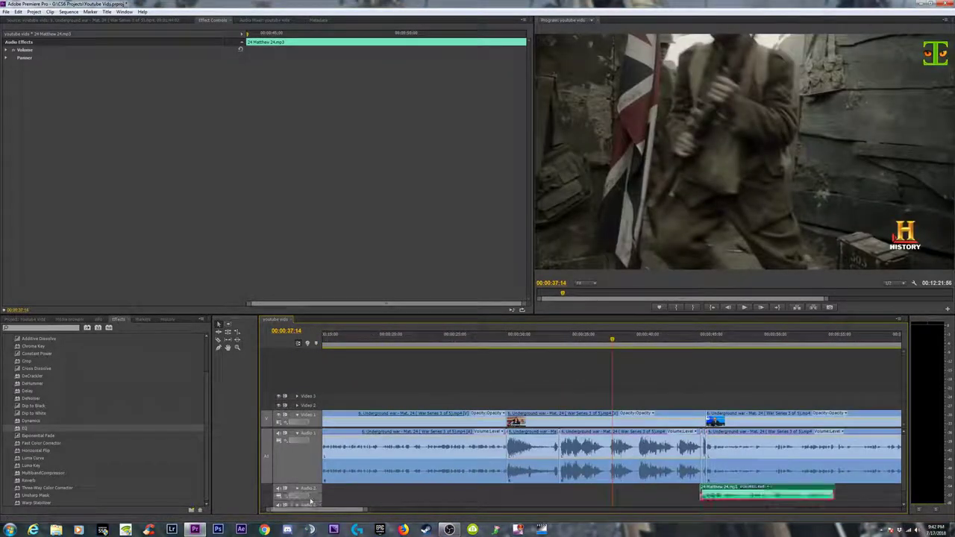
left_click(297, 432)
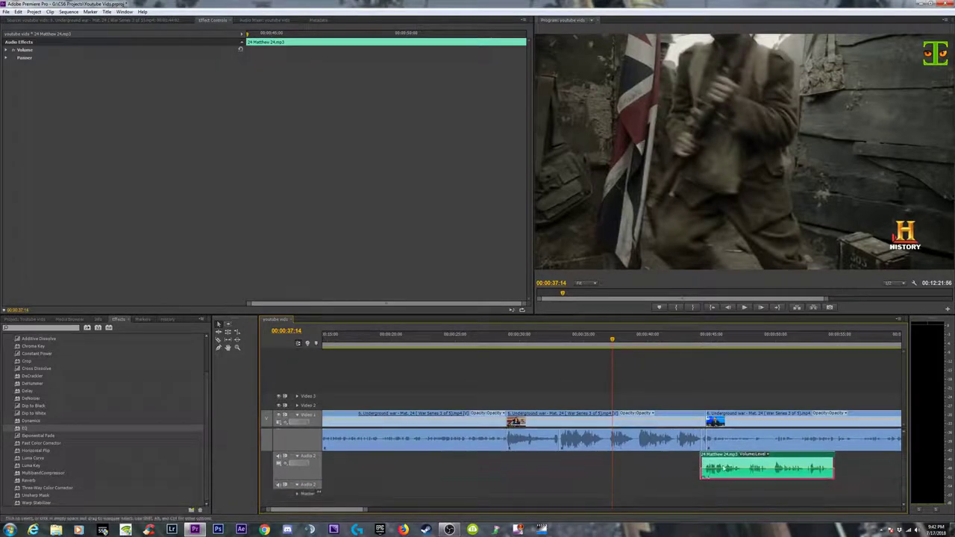
- Fine-tune the Matthew 24 clip's position near 00:00:32 and play back to check timing
left_click_drag(627, 473, 593, 483)
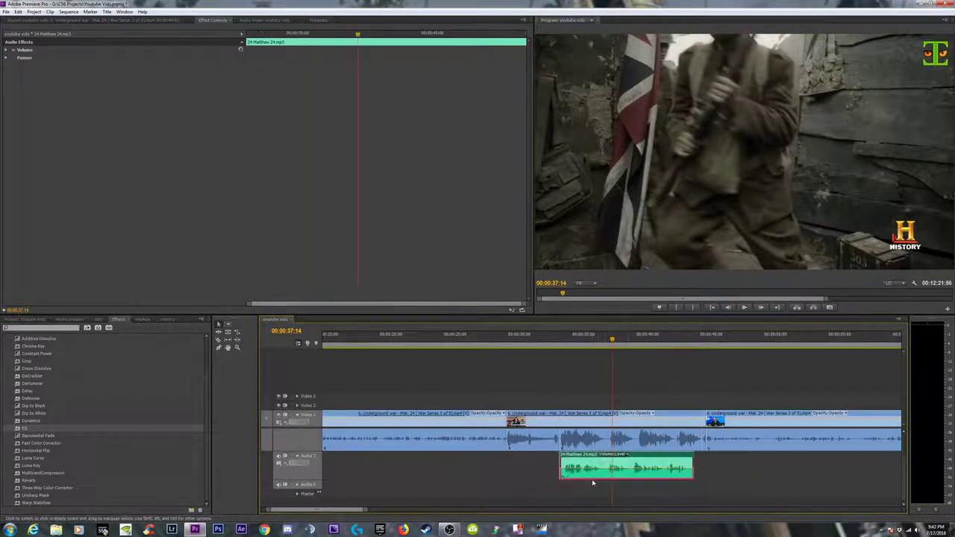
left_click_drag(650, 462, 660, 462)
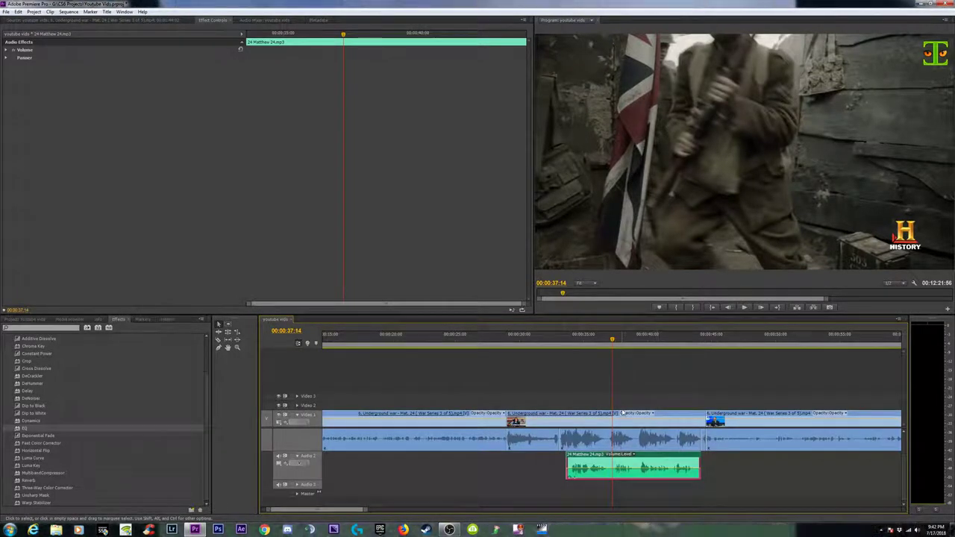
key("=")
key("=")
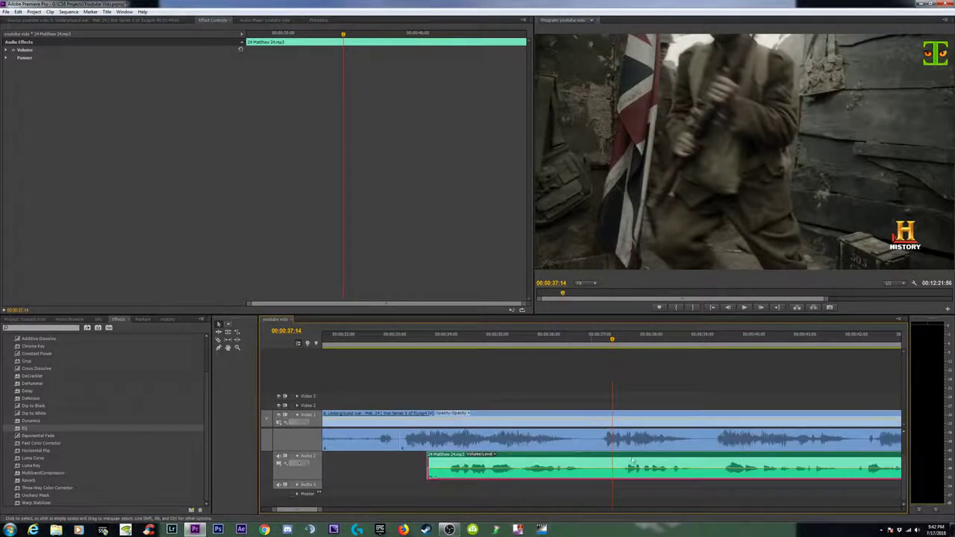
left_click_drag(632, 461, 638, 461)
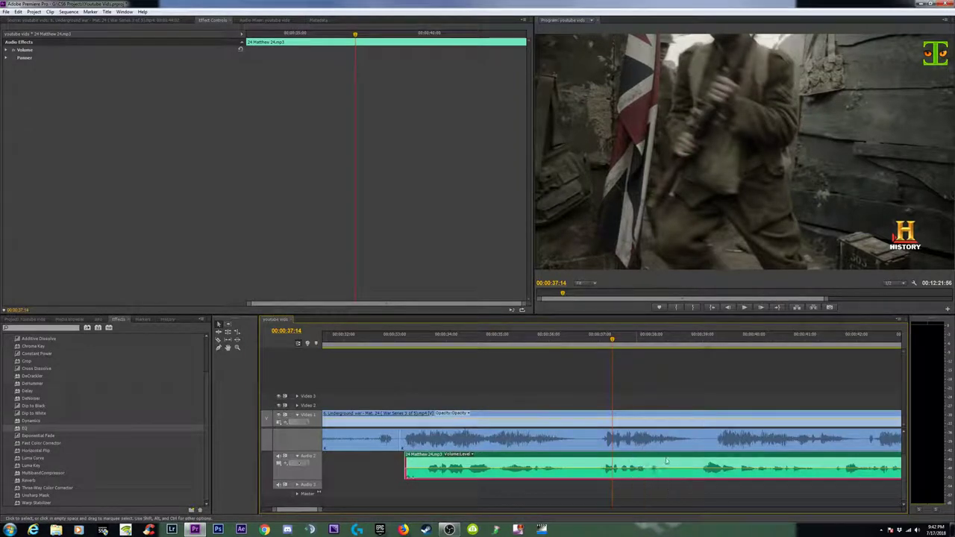
key("=")
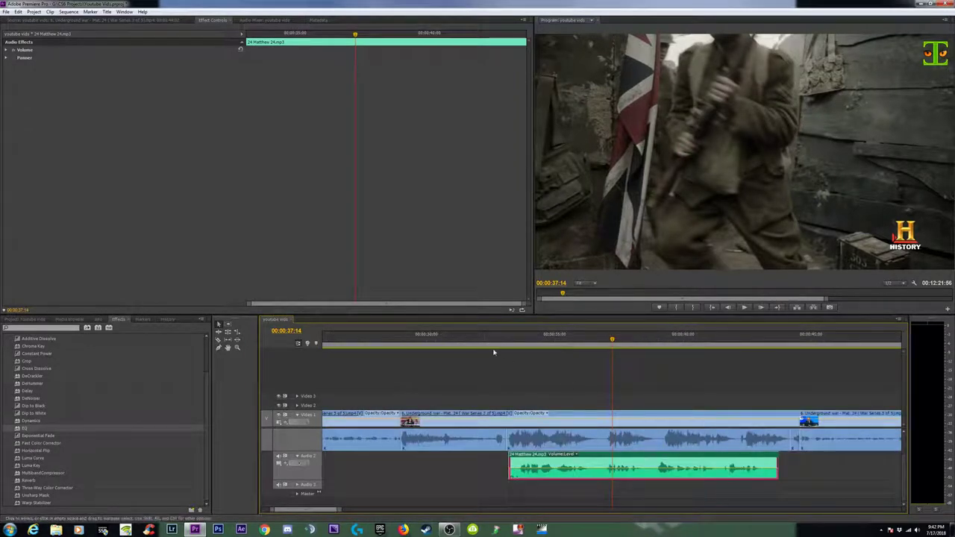
left_click(489, 340)
key("space")
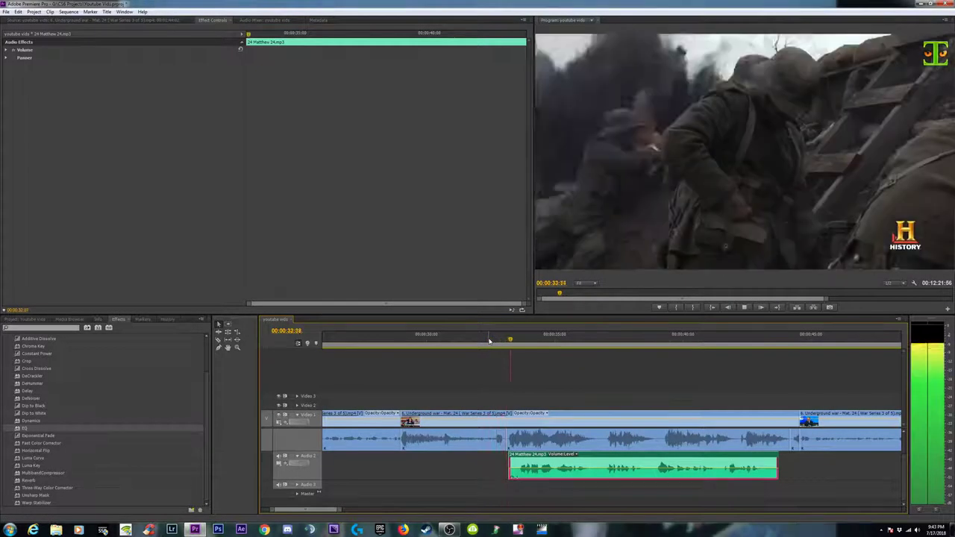
left_click_drag(579, 466, 553, 465)
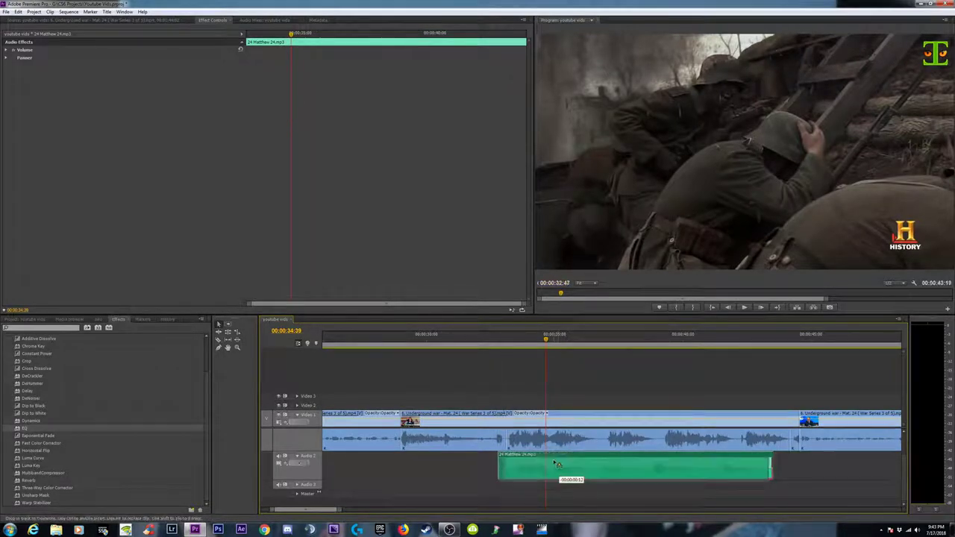
key("shift+k")
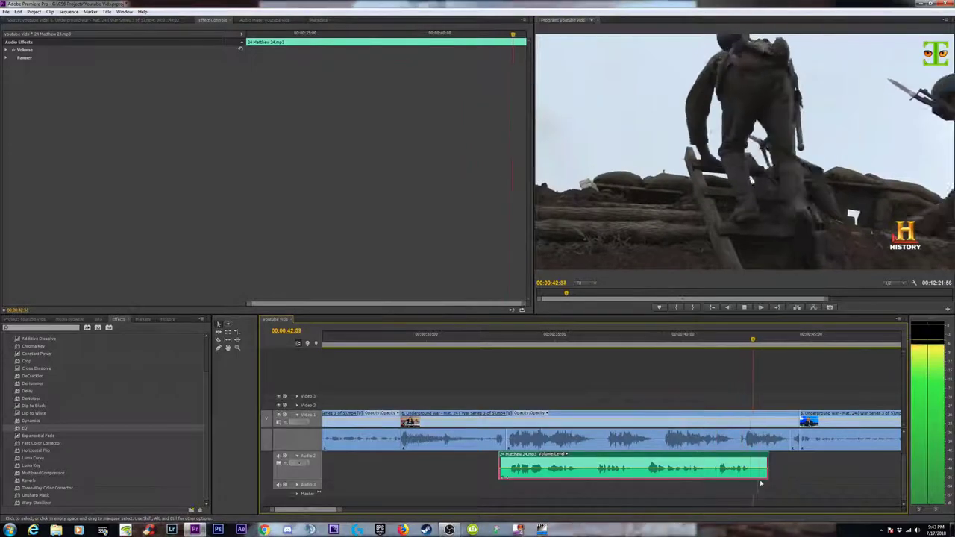
- Add a Constant Power fade to the Matthew 24 narration clip
key("space")
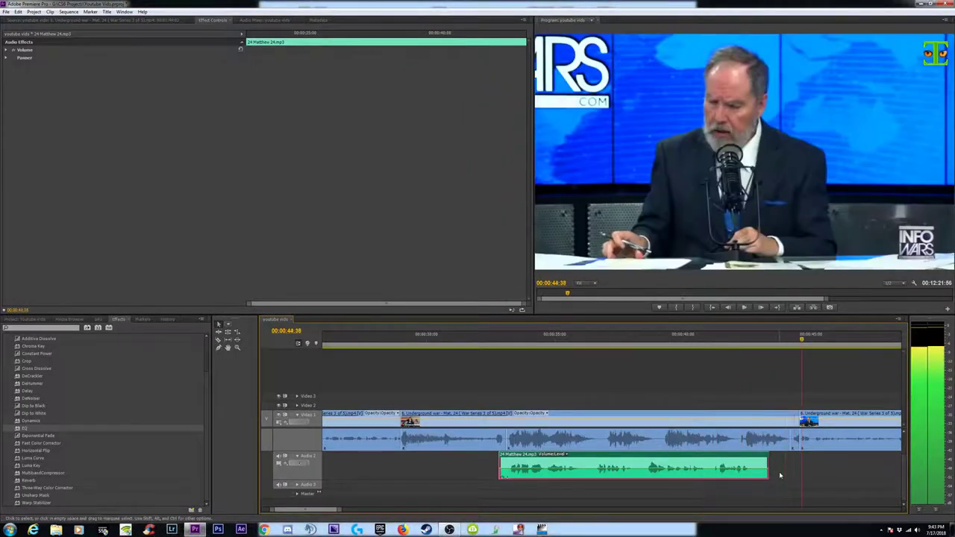
left_click(774, 474)
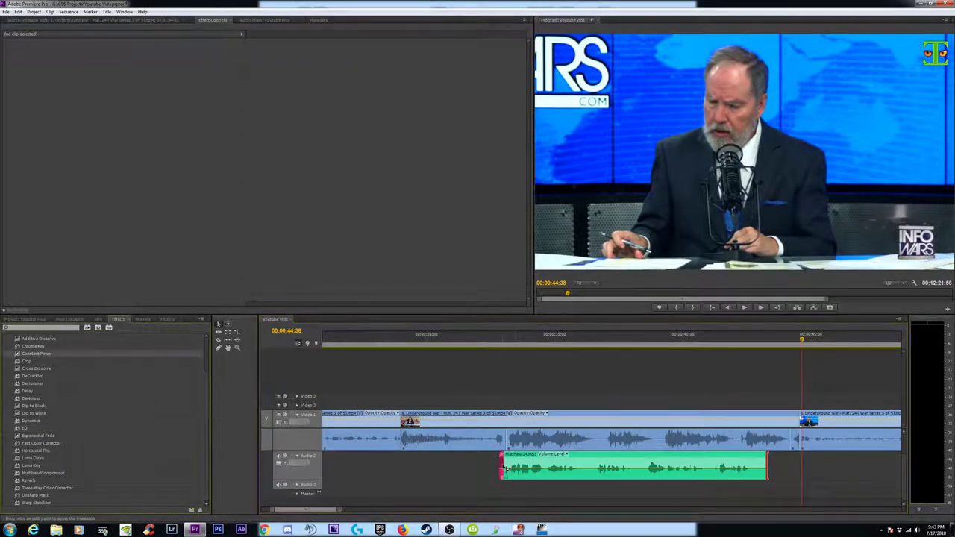
left_click_drag(504, 469, 501, 469)
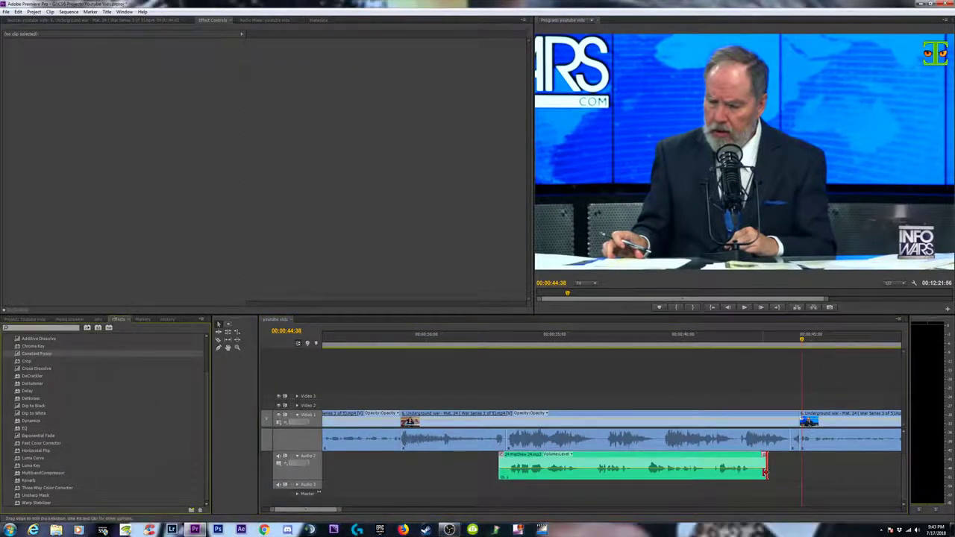
- Make Audio 2 taller and select the Underground war clip to view its EQ
left_click_drag(315, 481, 315, 492)
left_click(515, 470)
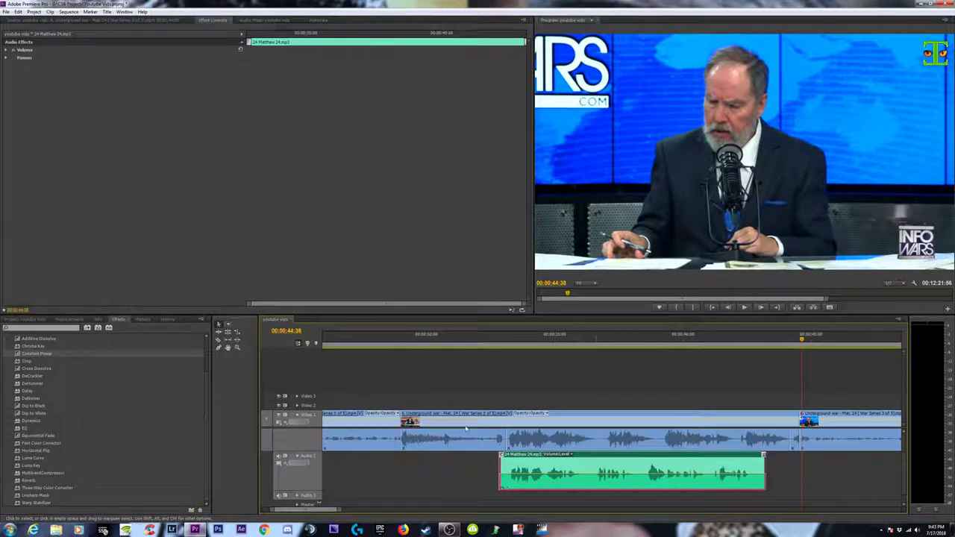
left_click(467, 428)
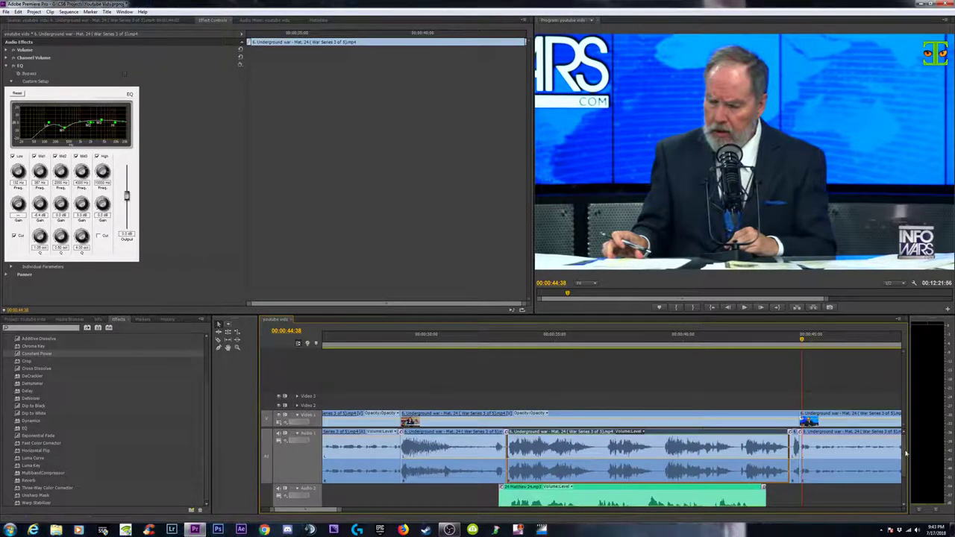
- Copy the Underground war clip with its effects and save the project
right_click(622, 444)
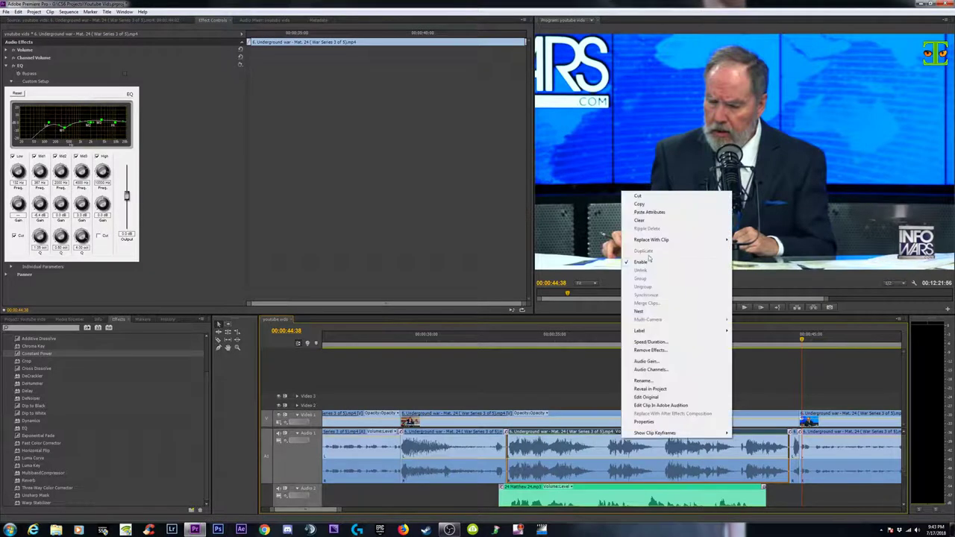
left_click(638, 212)
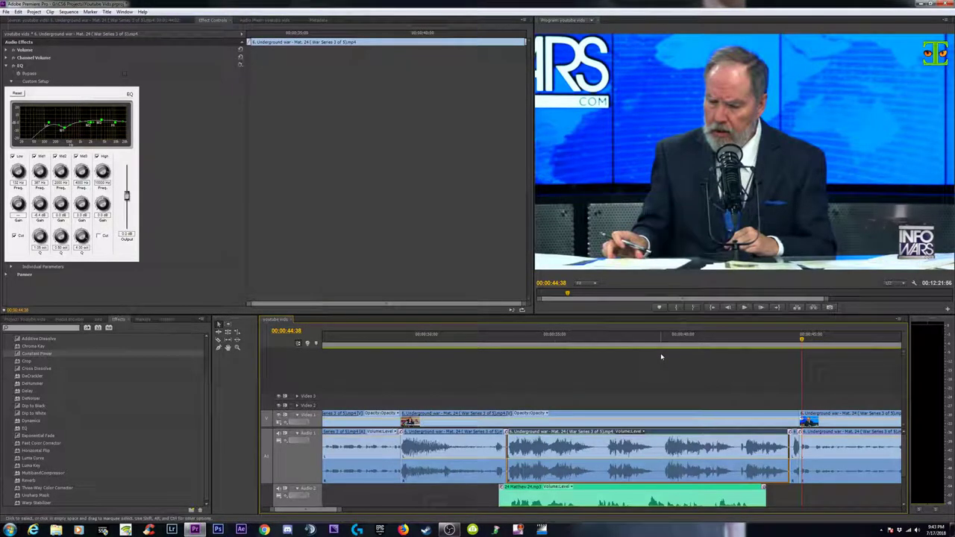
key("ctrl+s")
- Paste the war clip's attributes onto the Matthew 24 narration clip
scroll(631, 464, "down", 2)
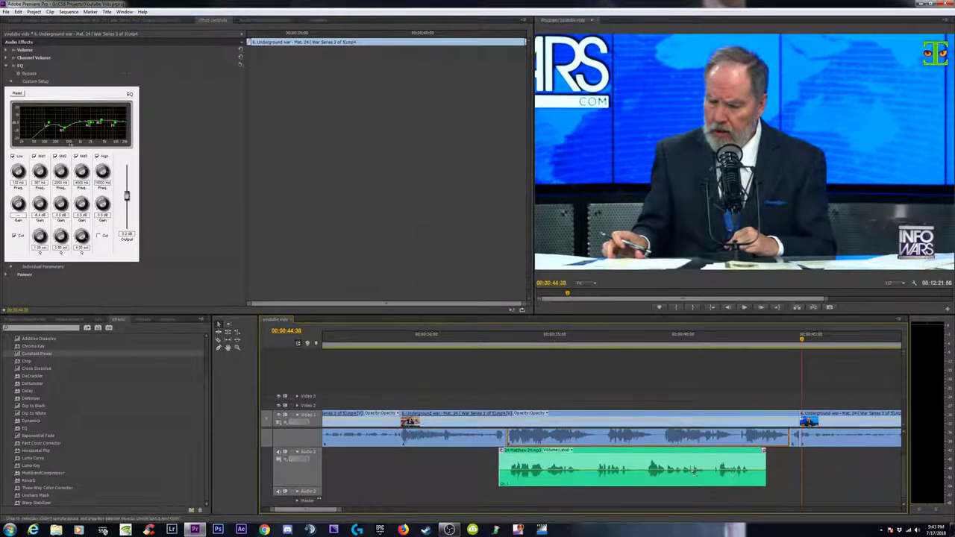
left_click(631, 465)
right_click(631, 465)
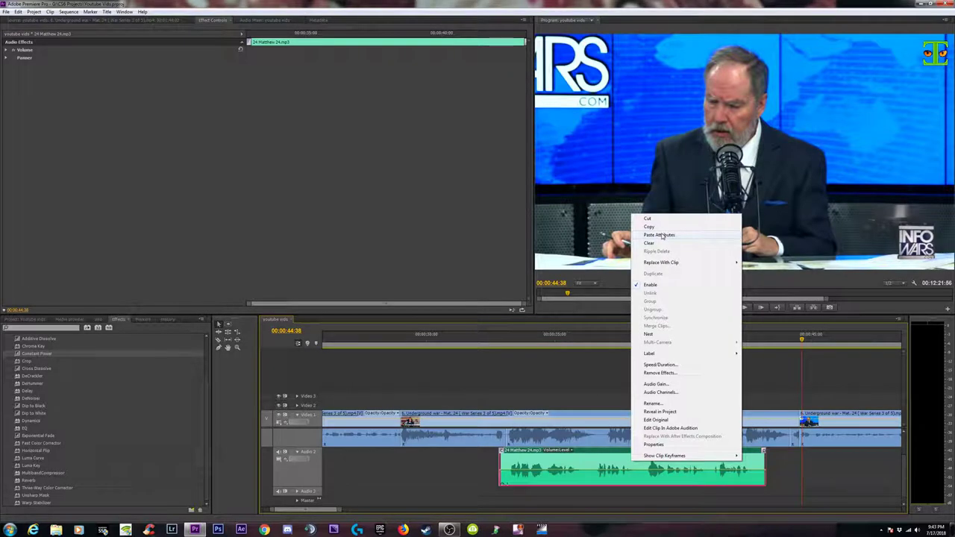
left_click(662, 235)
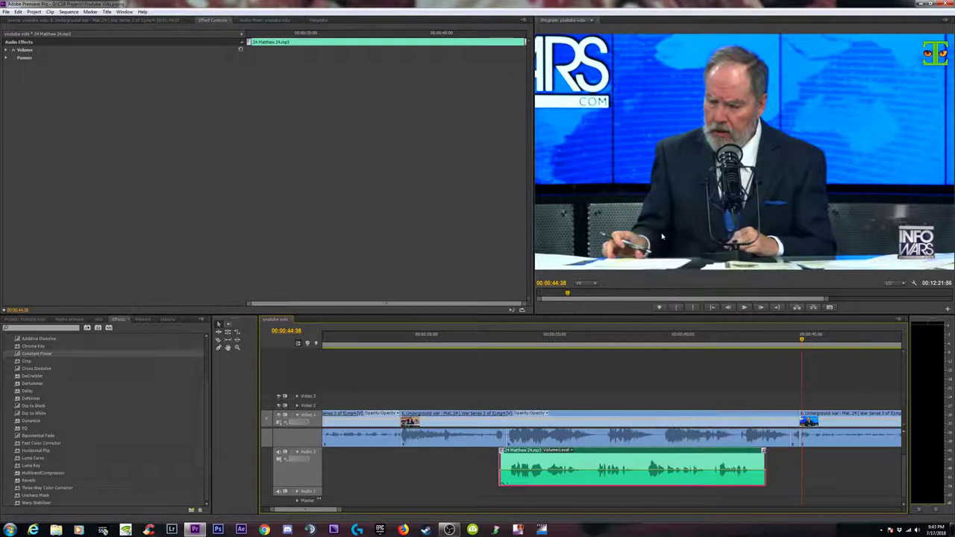
- Compare the narration clip's effects against the war clip's EQ settings
left_click(590, 410)
left_click(589, 468)
left_click(567, 366)
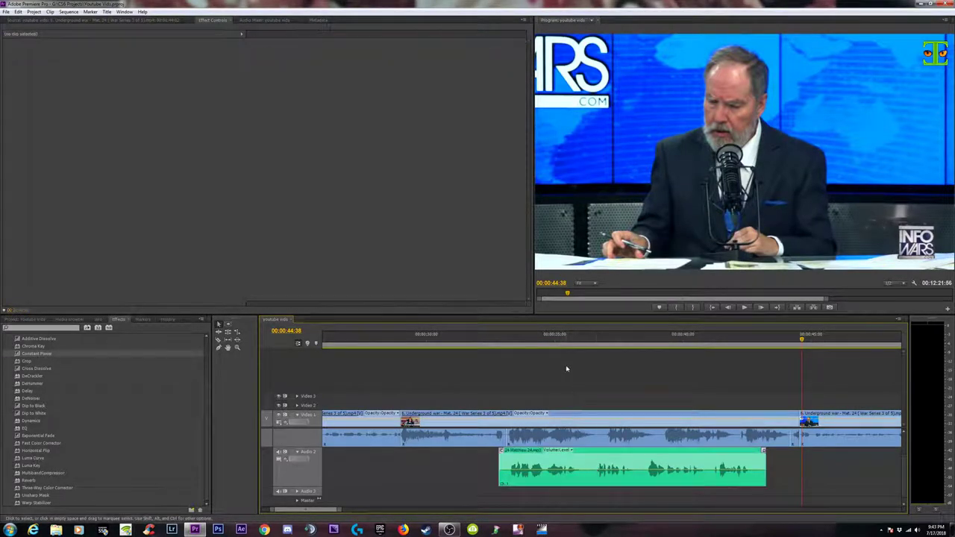
left_click(588, 458)
left_click(580, 394)
left_click(580, 451)
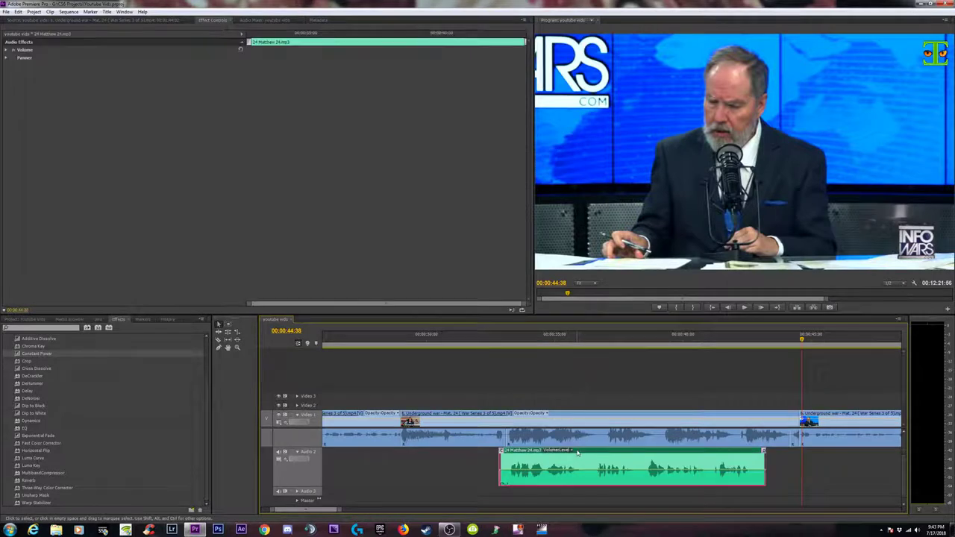
left_click(615, 375)
left_click(580, 453)
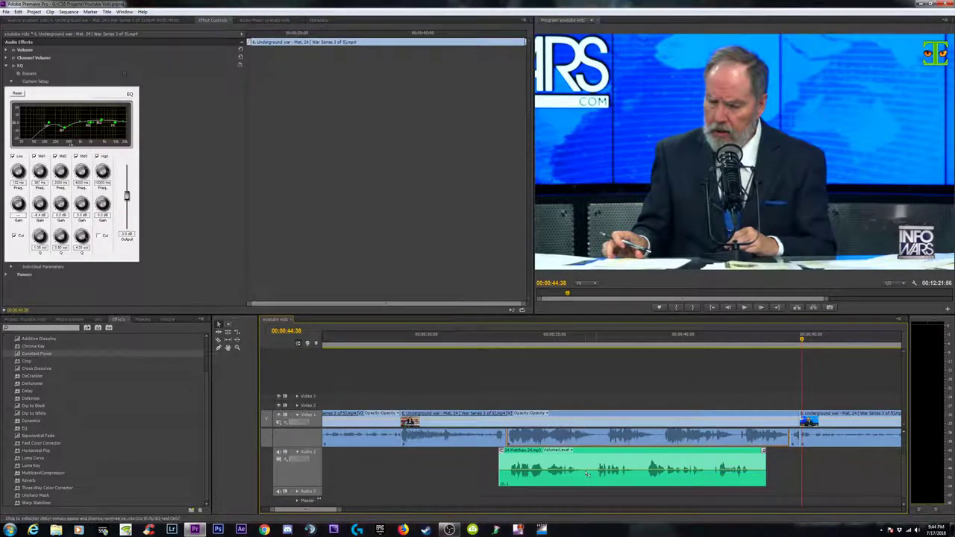
left_click(581, 403)
left_click(580, 457)
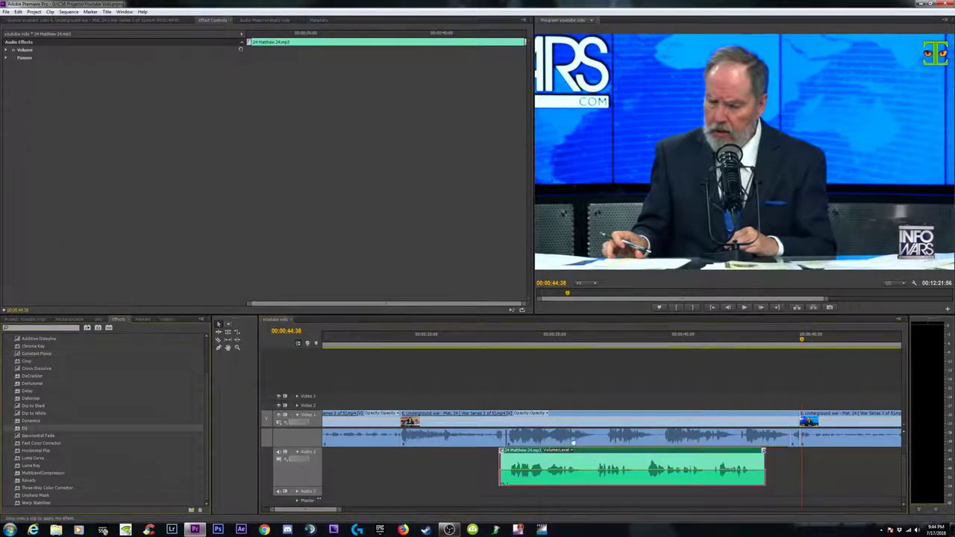
- Apply EQ to the Matthew 24 narration with the Loudness preset
left_click_drag(38, 431, 211, 80)
left_click(239, 58)
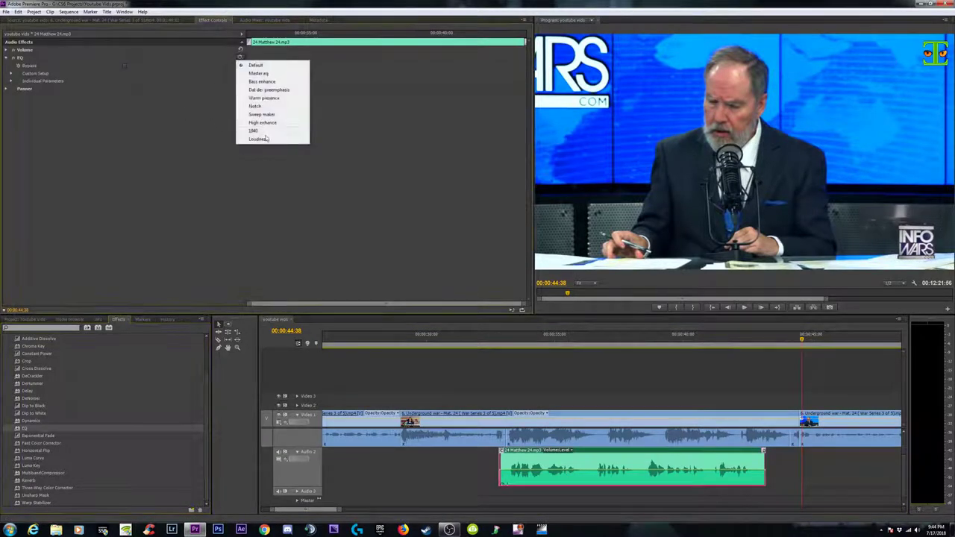
left_click(259, 139)
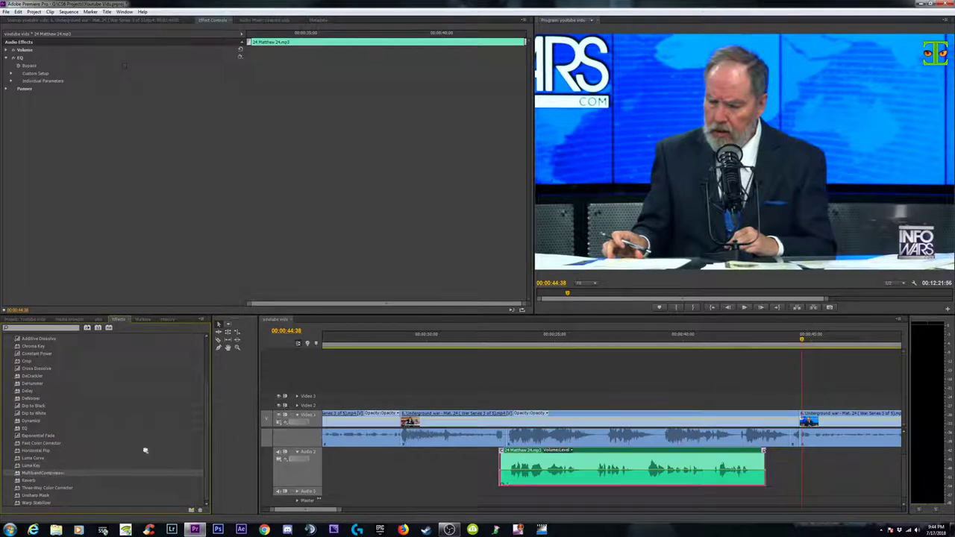
- Apply MultibandCompressor with the Upward comp +6 preset and return to about 00:00:33
left_click_drag(74, 473, 209, 164)
left_click(239, 88)
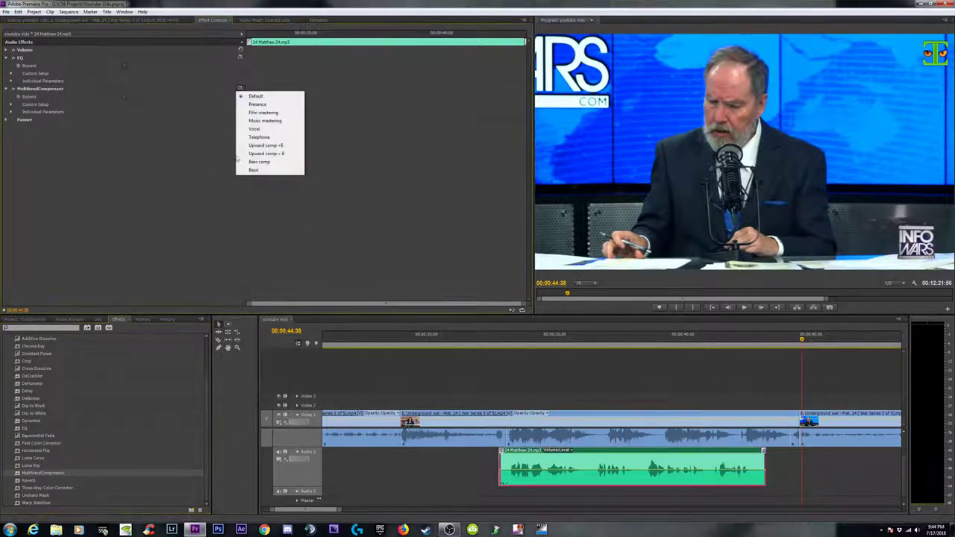
left_click(277, 145)
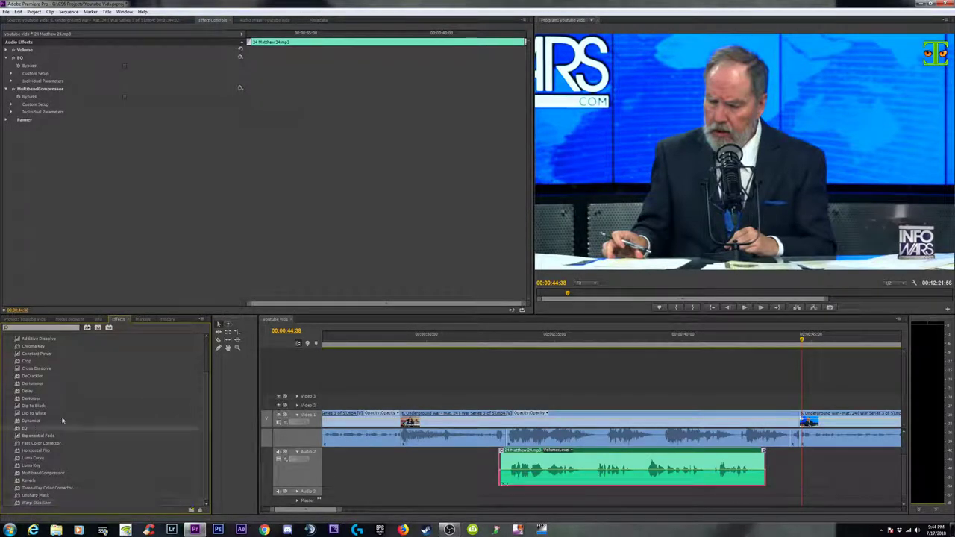
left_click(503, 337)
- Lower the Underground war clip's volume to -15.16 dB
key("space")
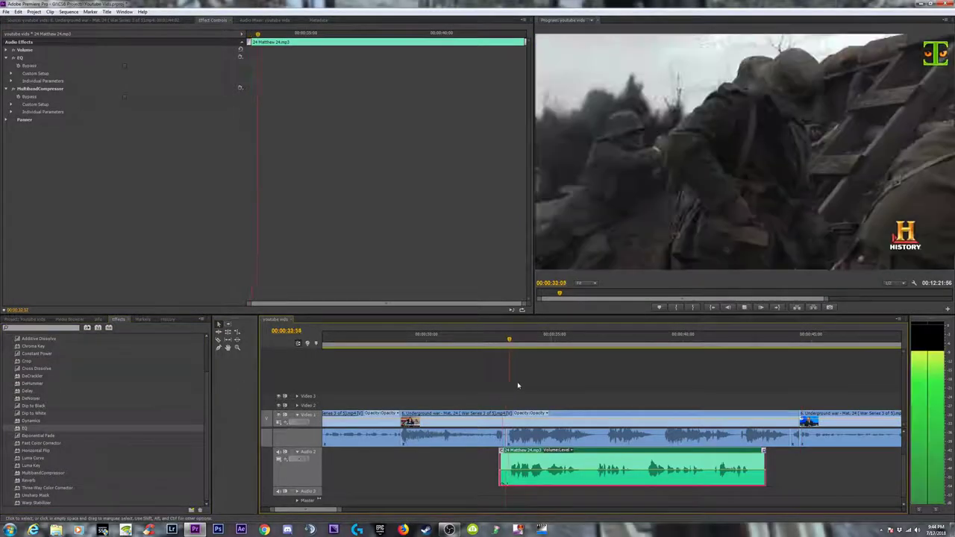
key("space")
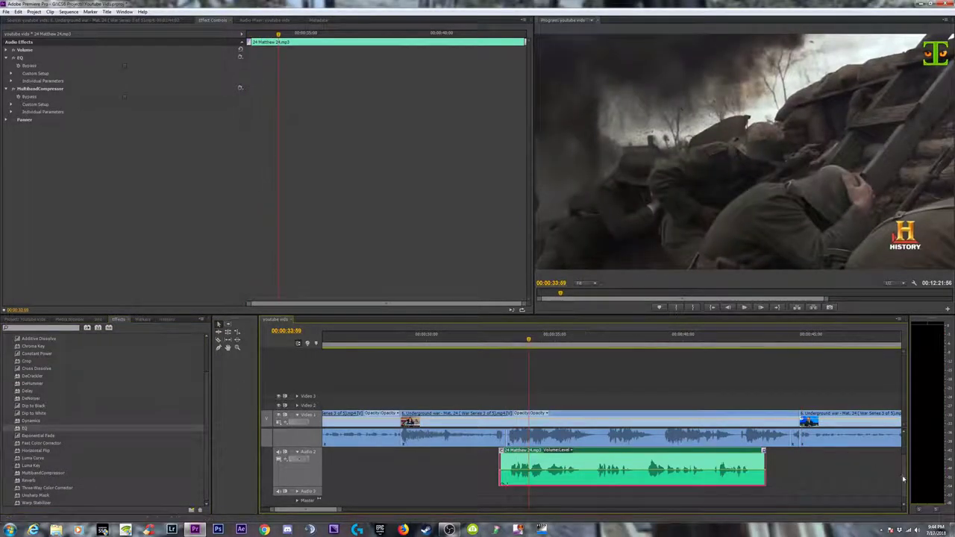
key("shift+equal")
left_click(588, 448)
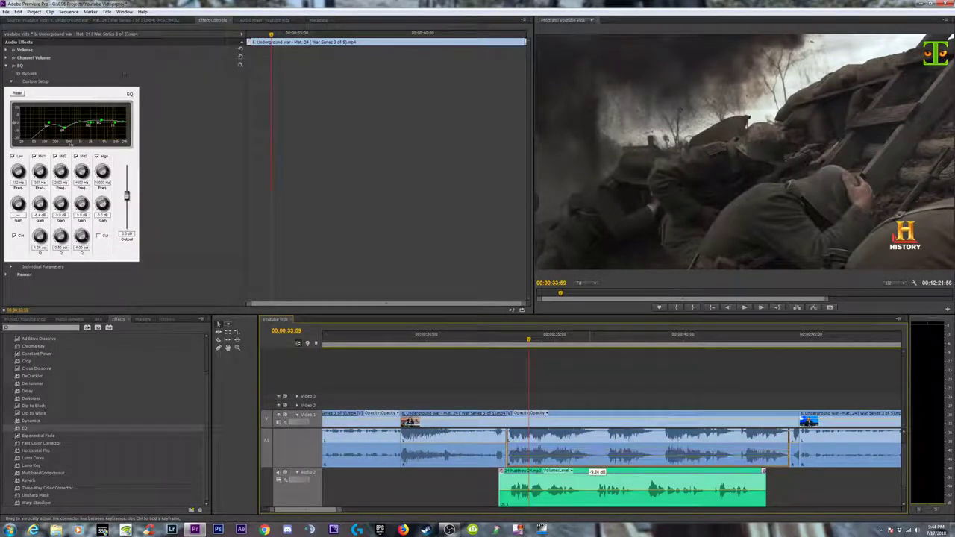
left_click_drag(588, 455, 589, 460)
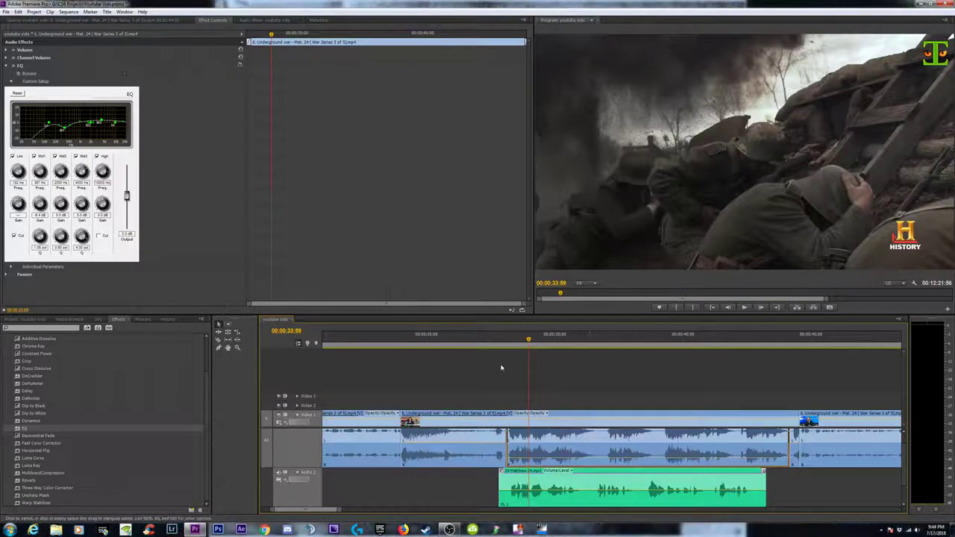
- Play from about 00:00:33 to 00:00:44 to hear the narration over the footage
left_click(492, 340)
key("space")
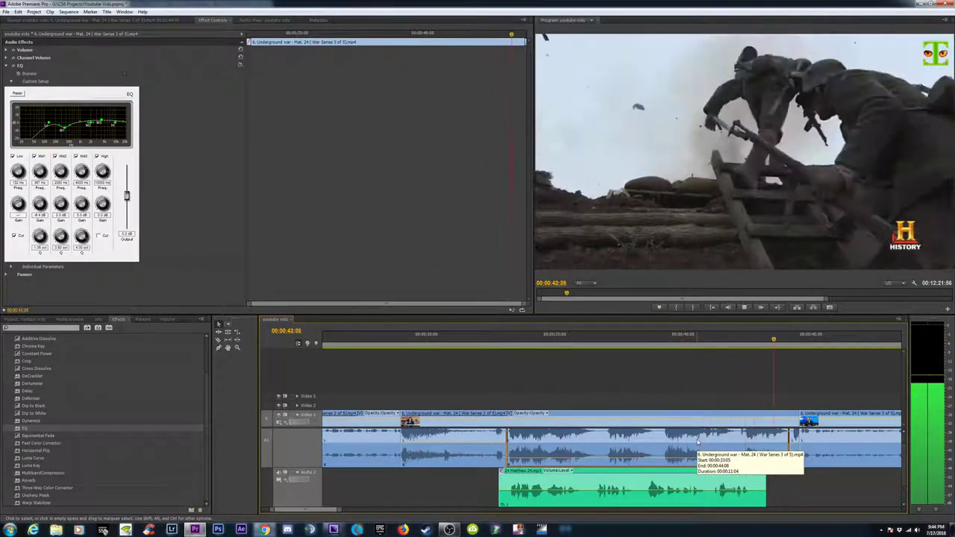
key("space")
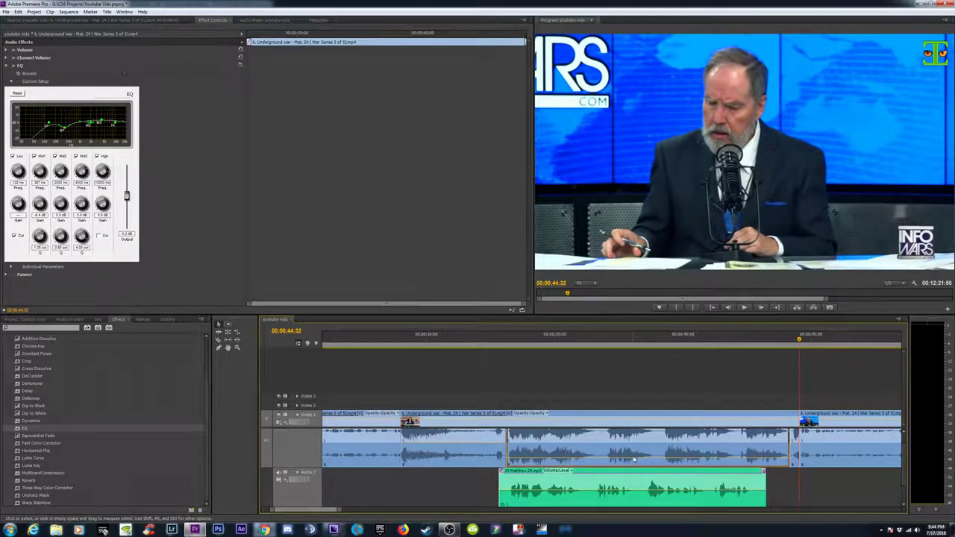
left_click(758, 489)
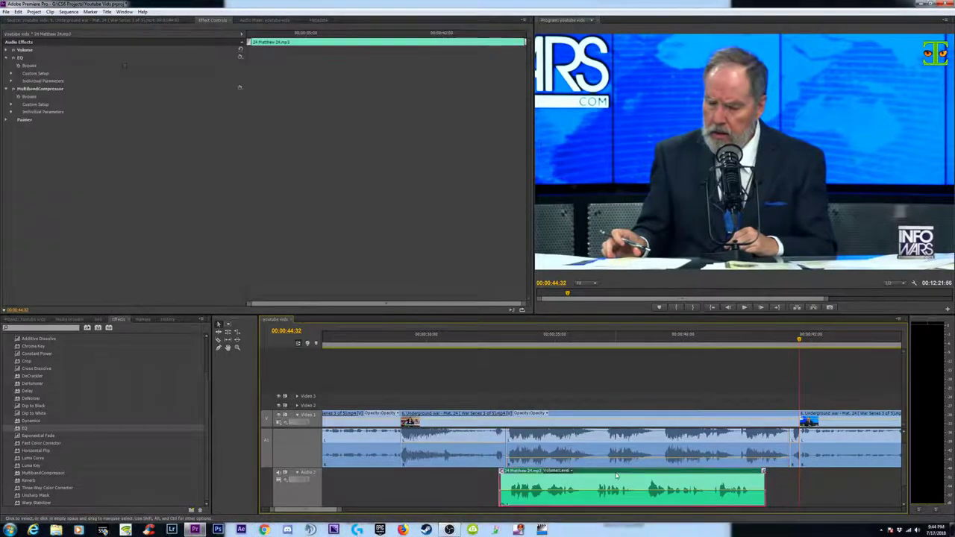
- Slow the Matthew 24 narration to 95% speed
right_click(568, 481)
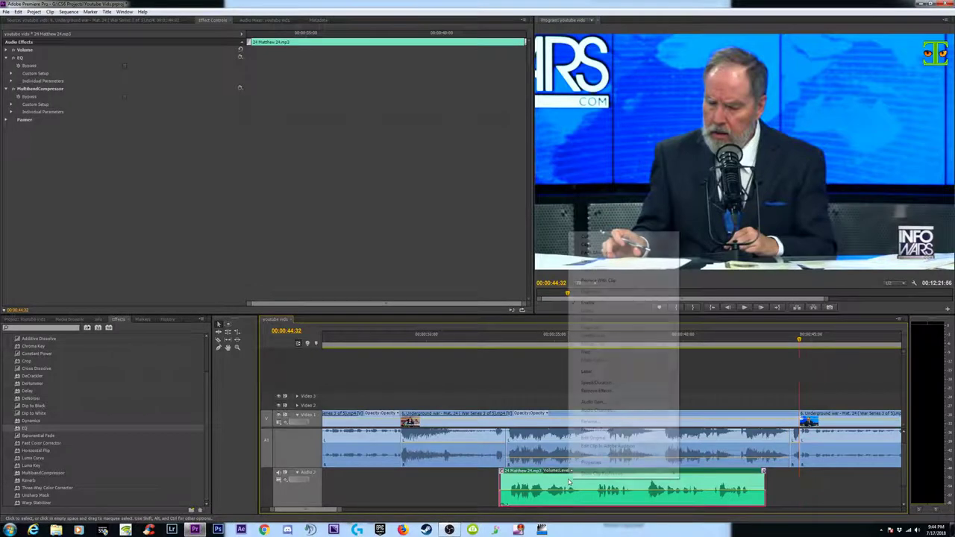
left_click(595, 382)
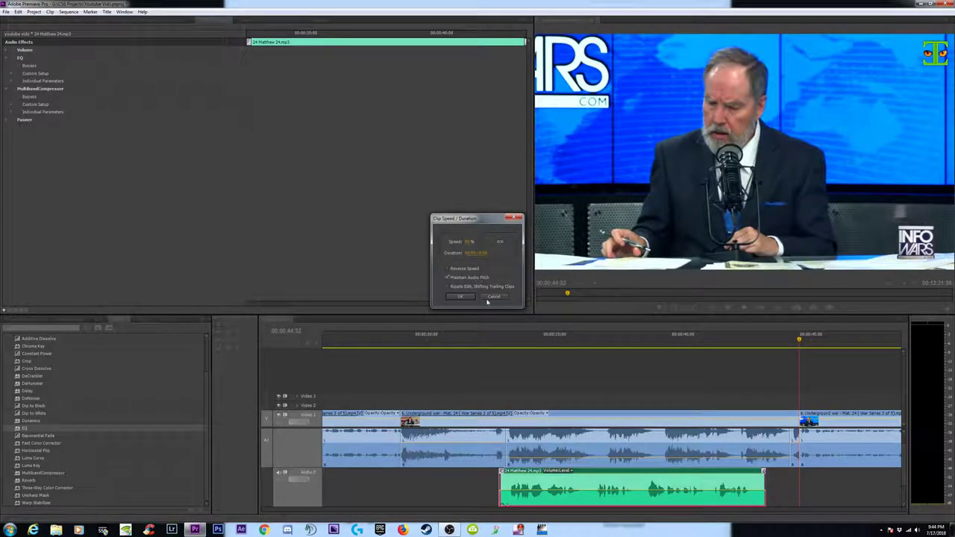
left_click(460, 296)
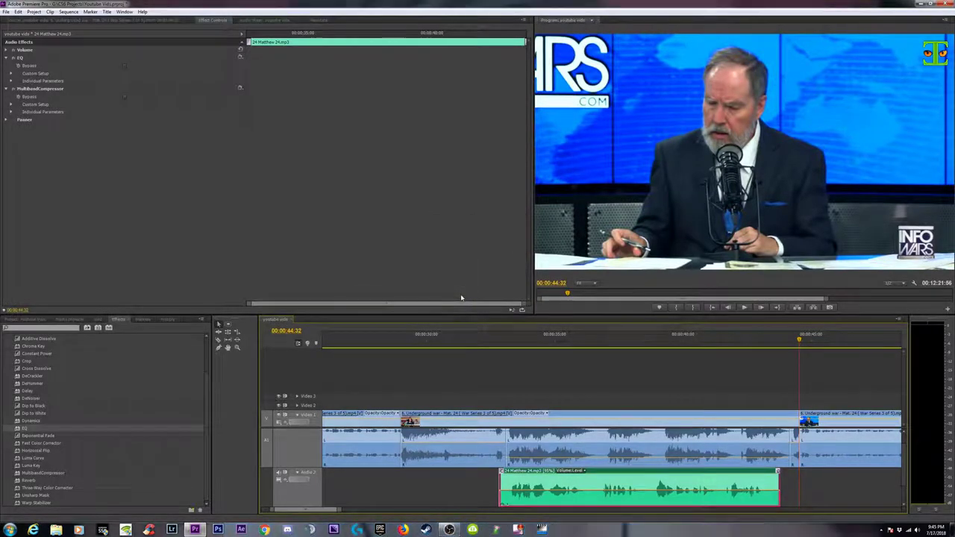
- Speed the Underground war audio clip up to 105%
left_click(619, 445)
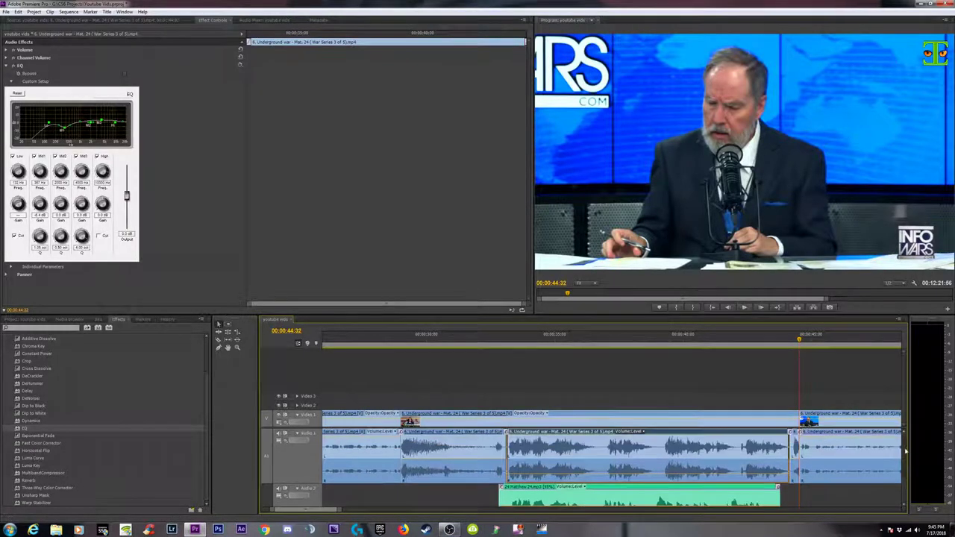
left_click_drag(908, 455, 908, 440)
left_click(607, 403)
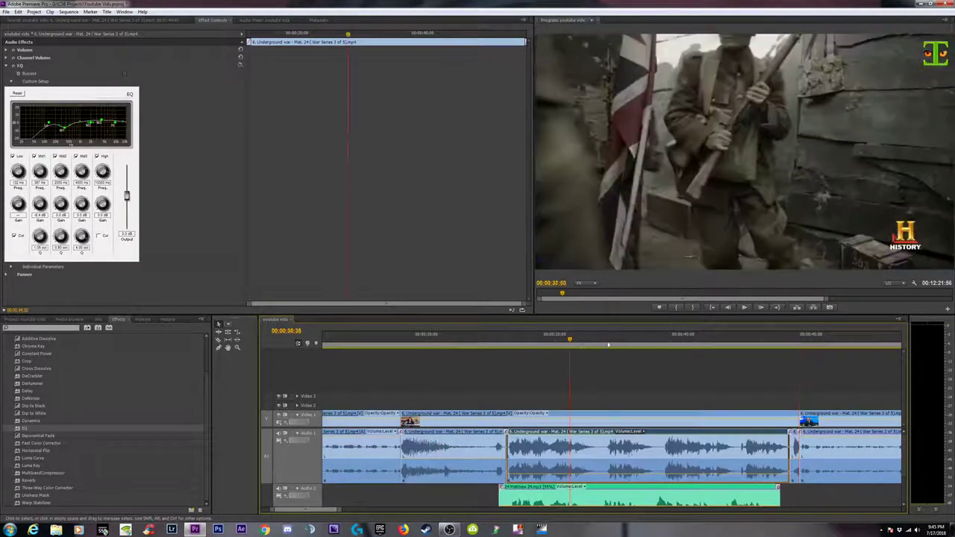
right_click(638, 452)
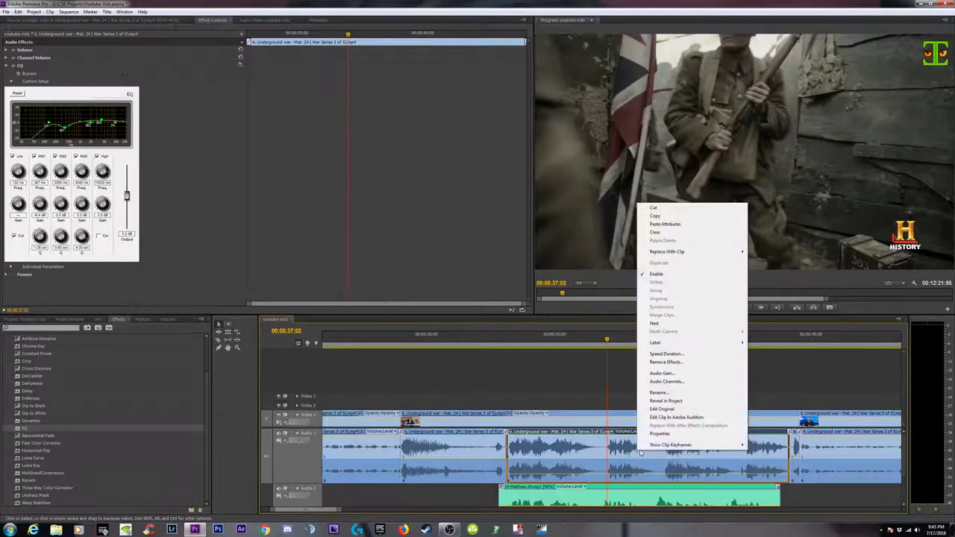
left_click(676, 363)
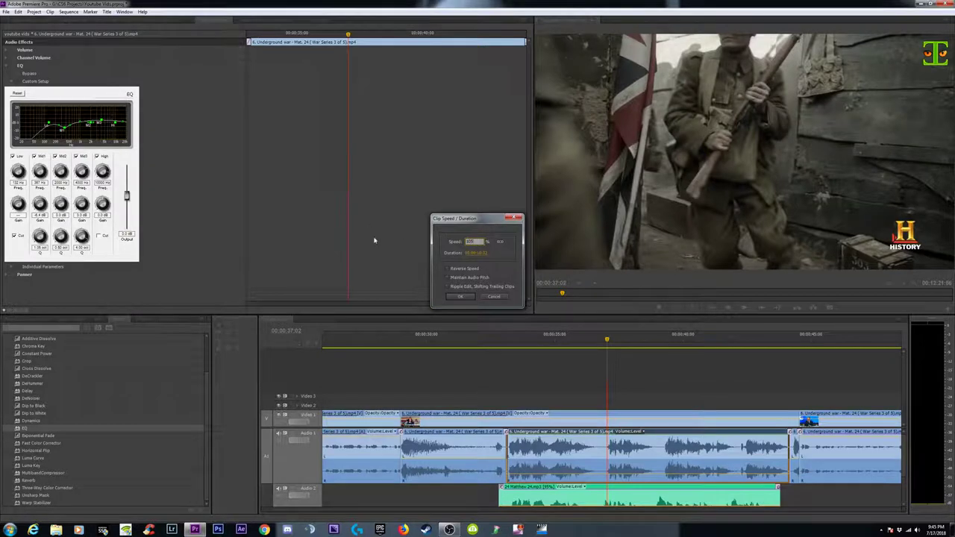
left_click(462, 297)
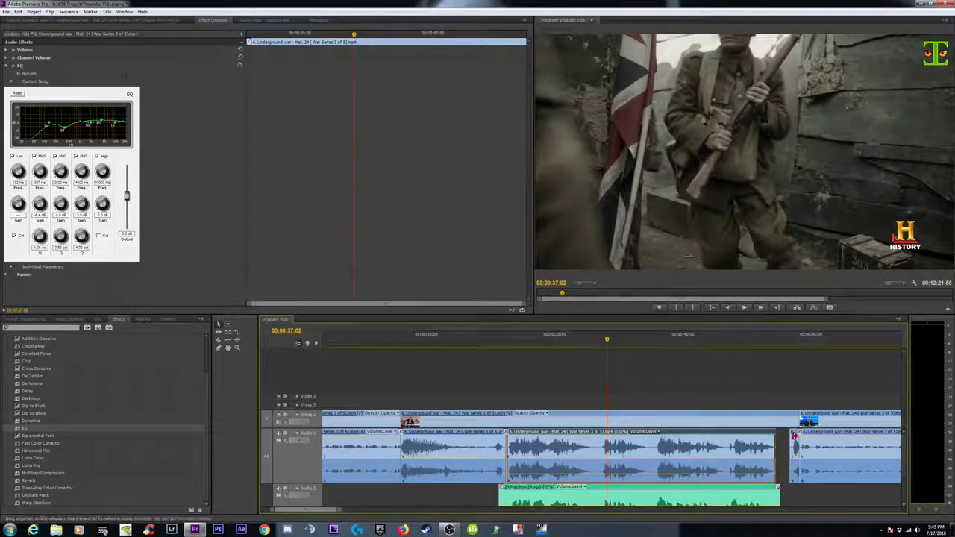
- Preview the clip ending around 42–44 seconds, then return to about 33 seconds
scroll(910, 469, "down", 2)
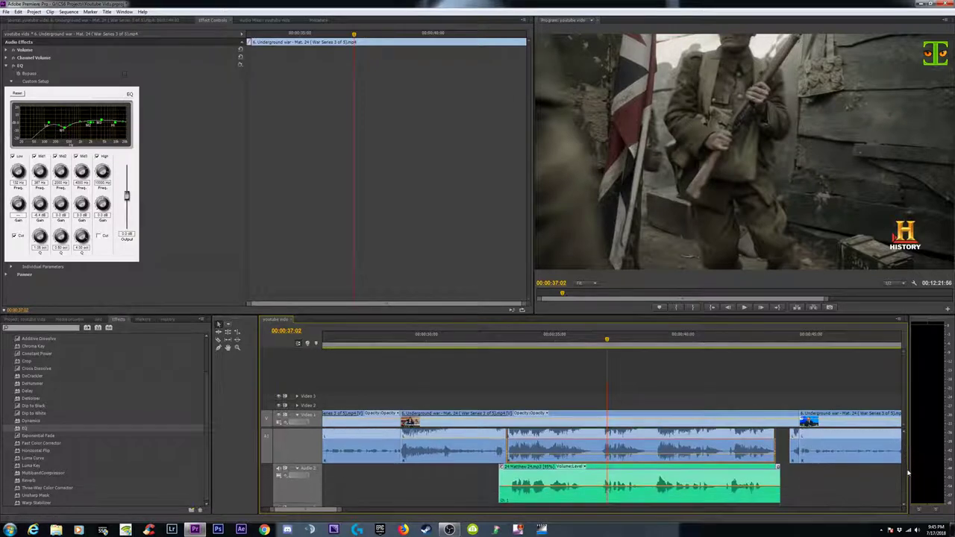
scroll(909, 469, "up", 2)
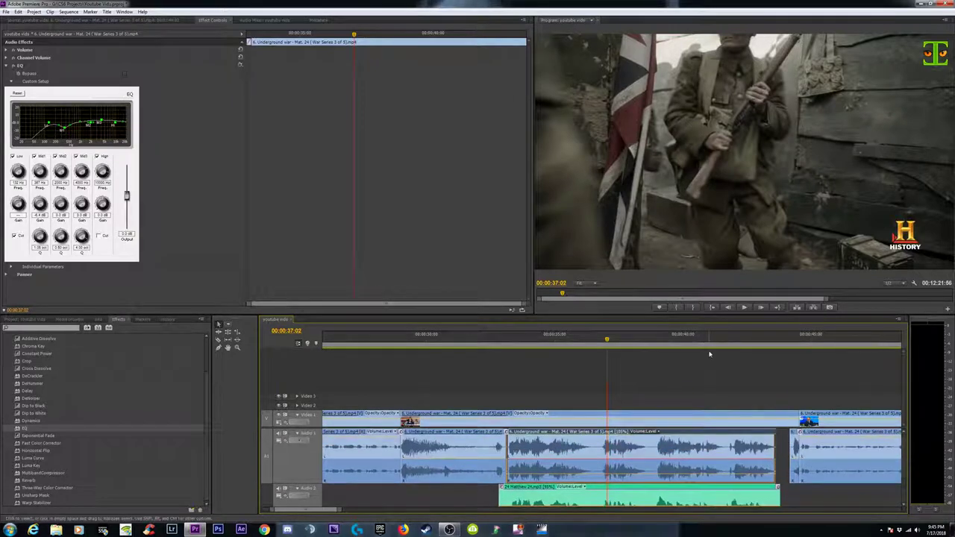
left_click(748, 340)
left_click(794, 341)
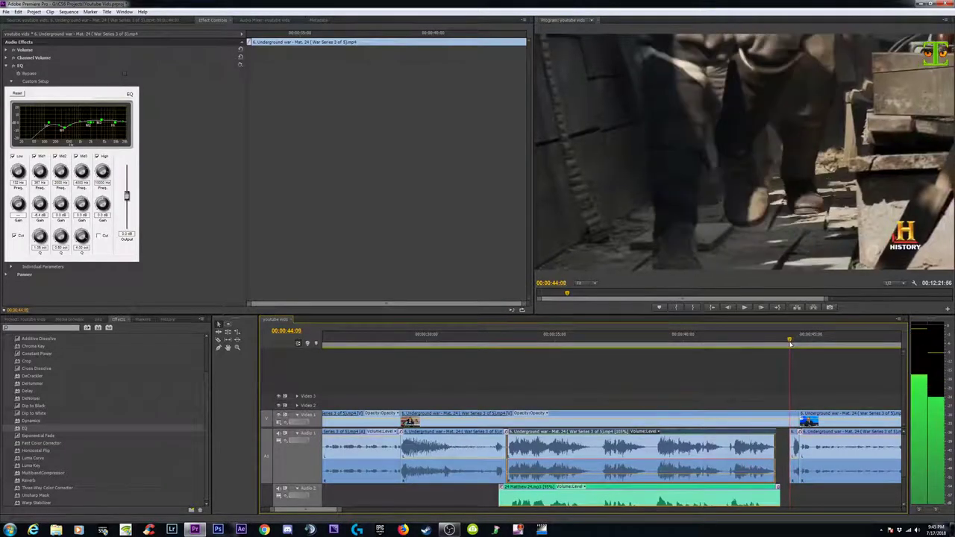
left_click(785, 341)
left_click_drag(491, 341, 520, 347)
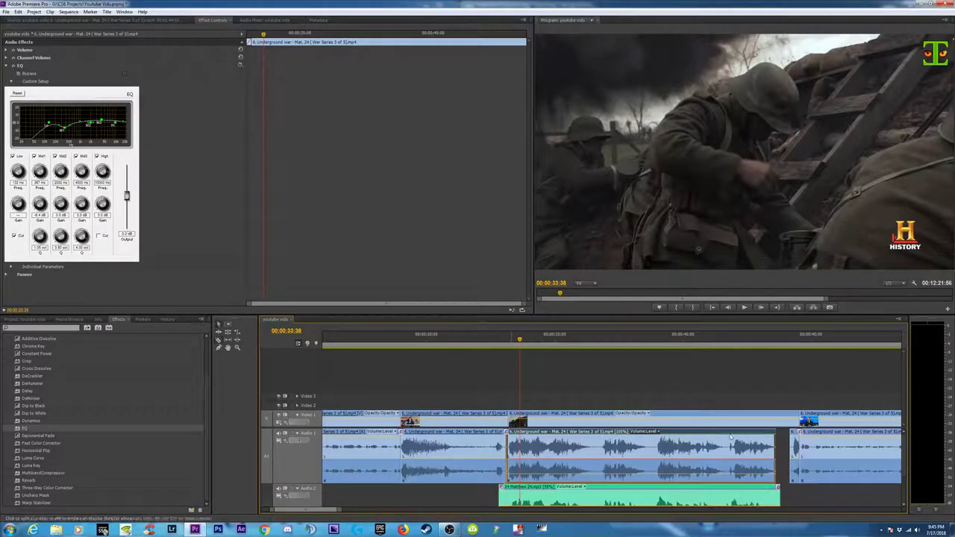
- Shift the Underground war video left so it ends with its audio
left_click(793, 421)
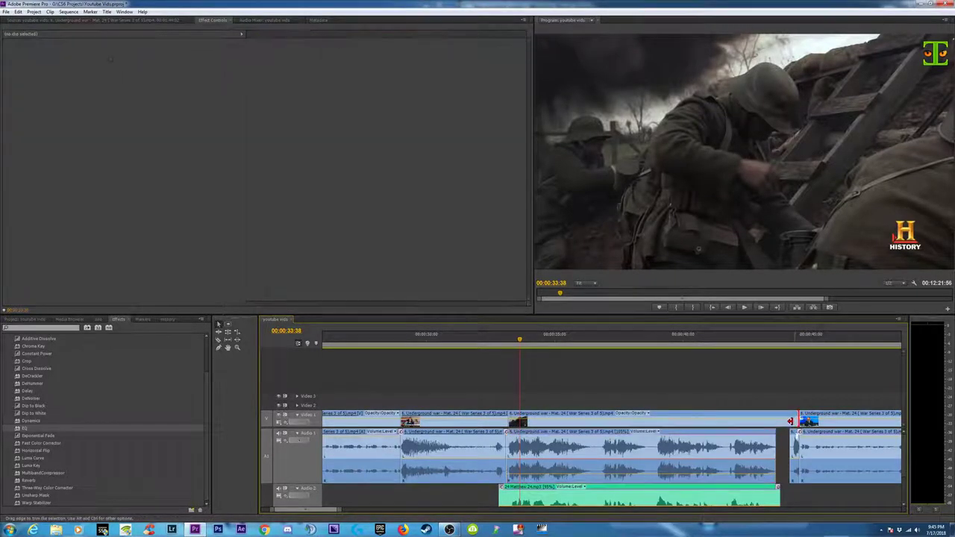
left_click_drag(753, 423, 746, 394)
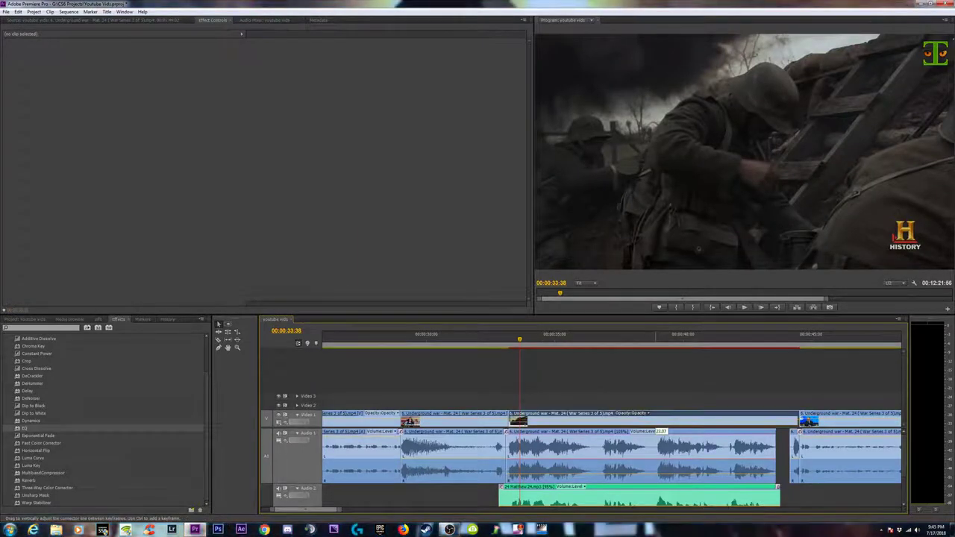
left_click(657, 425)
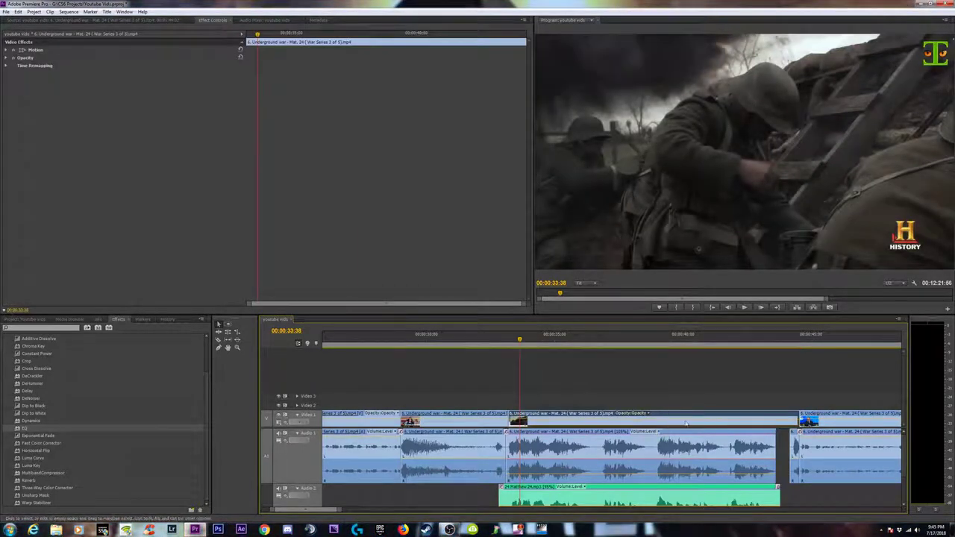
left_click_drag(701, 425, 678, 426)
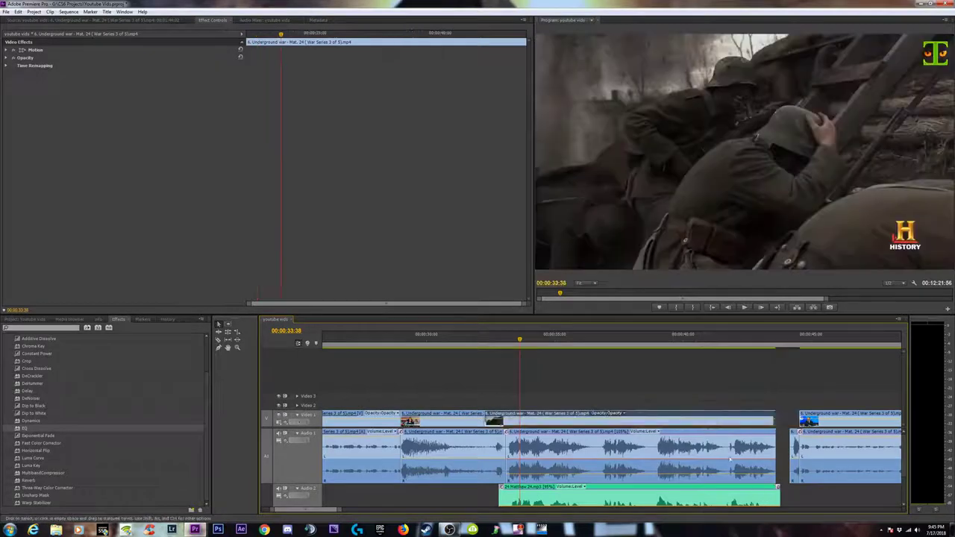
- Delete the empty gap after the clip and select the clips around the narration's end
left_click(775, 494)
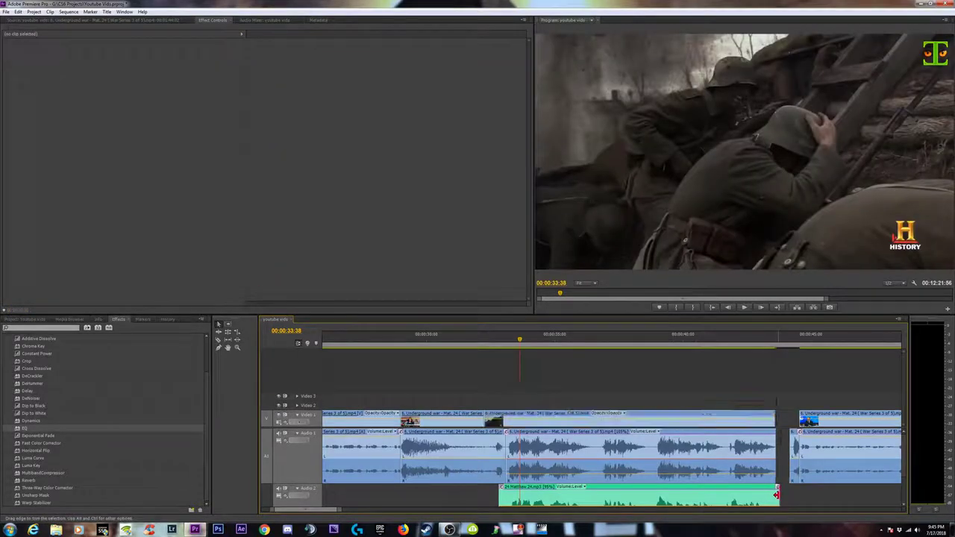
left_click(781, 447)
key("Delete")
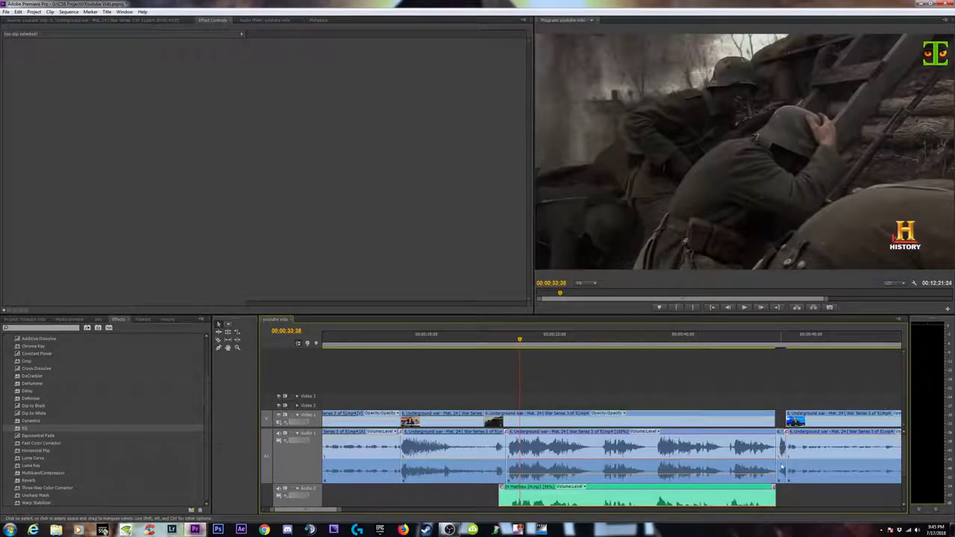
left_click_drag(787, 497, 768, 472)
key("super")
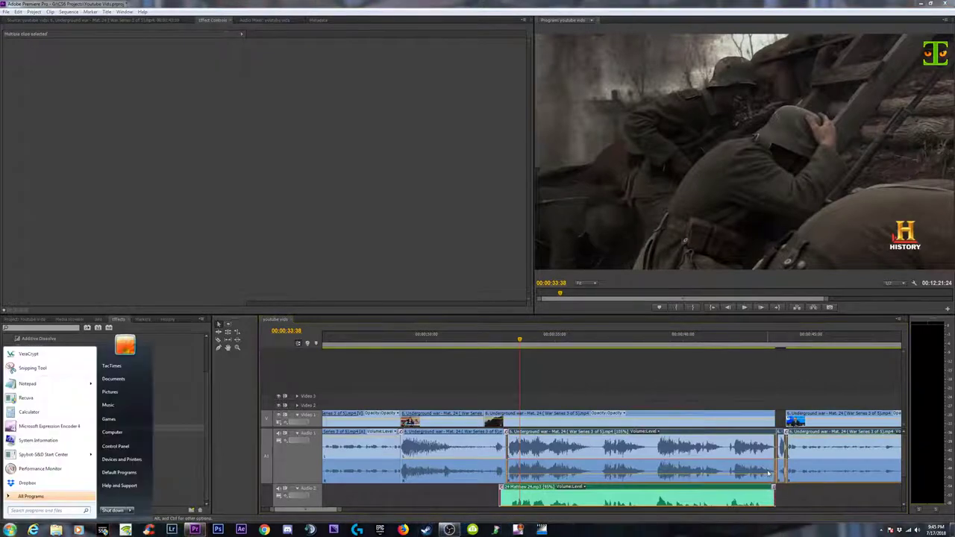
left_click_drag(785, 489, 750, 466)
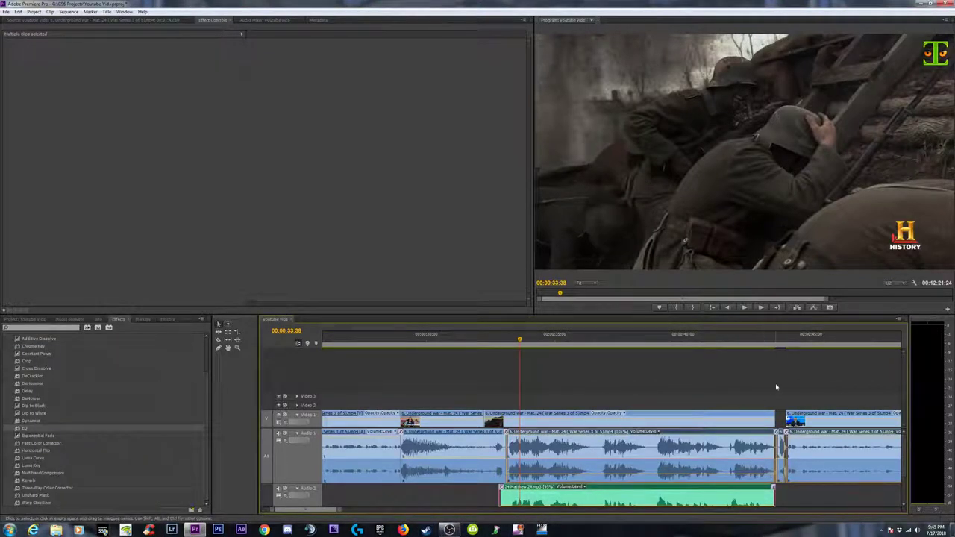
- Preview the frames between about 43 and 44 seconds around the clip ending
left_click(777, 346)
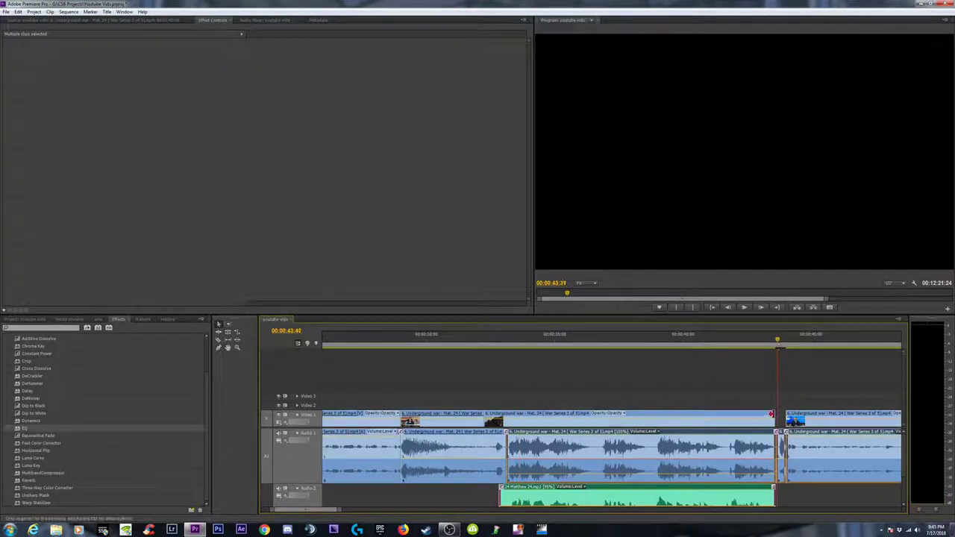
left_click_drag(778, 344, 771, 343)
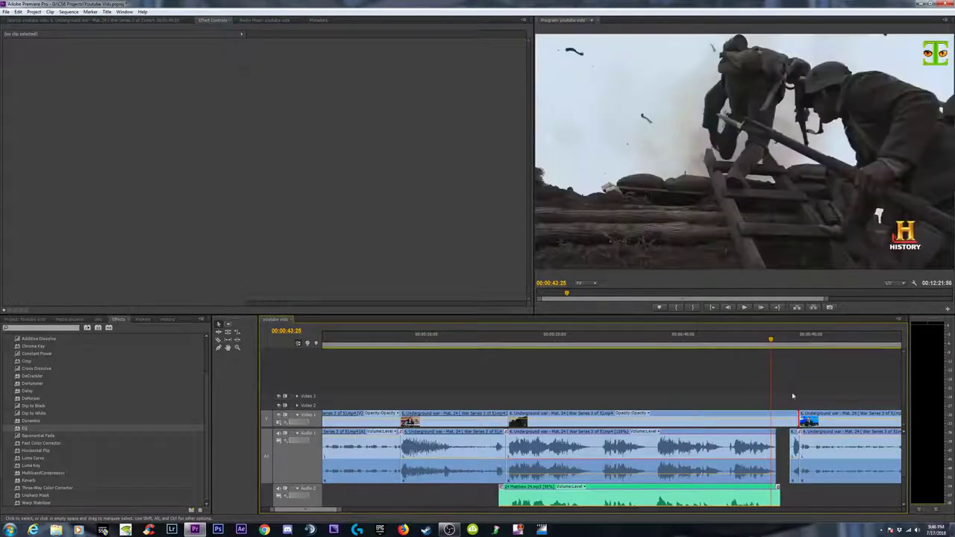
left_click(793, 341)
left_click_drag(793, 340, 795, 343)
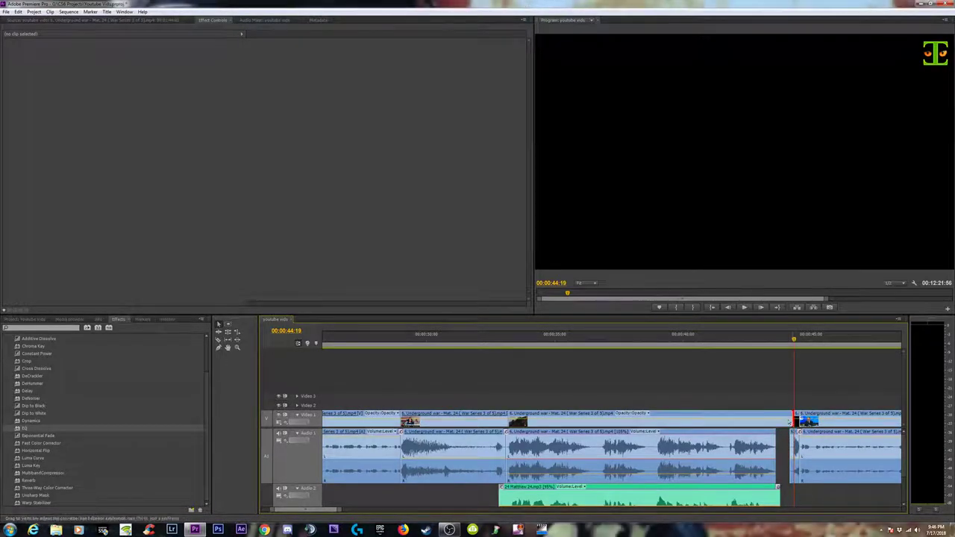
- Trim the war video's end to the narration's end, delete the leftover audio sliver and close the gap
left_click(780, 425)
left_click_drag(781, 426, 763, 425)
left_click(791, 444)
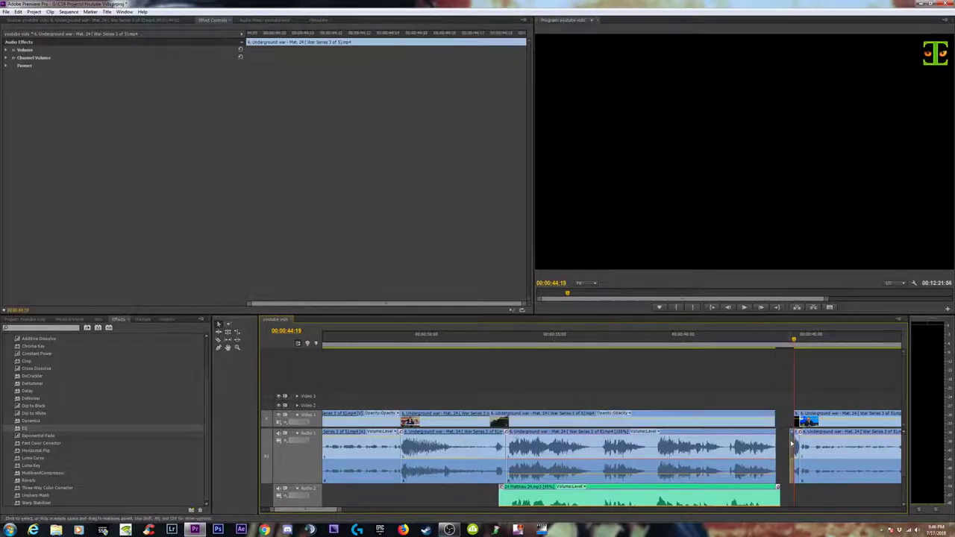
key("Delete")
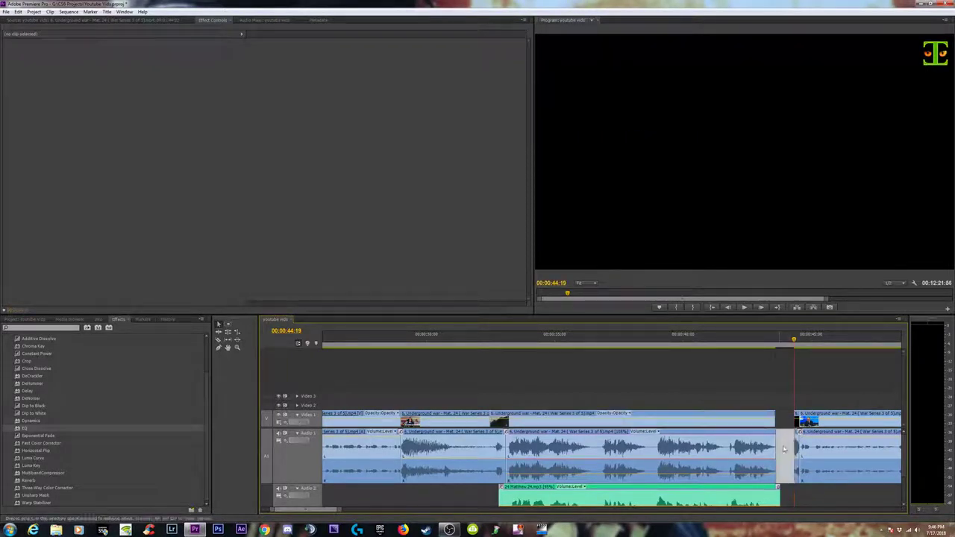
key("Delete")
left_click(772, 342)
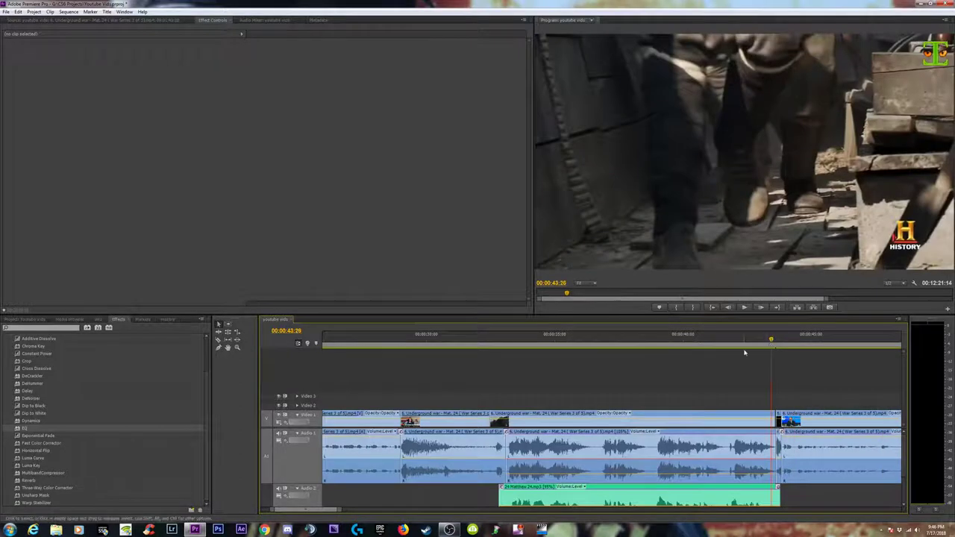
key("=")
- Play back the section around the cut near 00:00:43
left_click(613, 340)
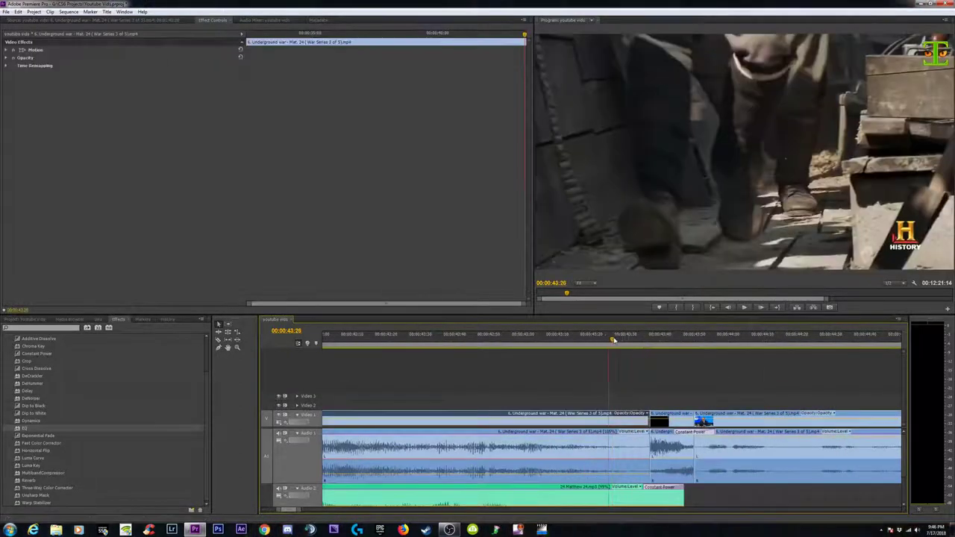
left_click_drag(613, 341, 709, 355)
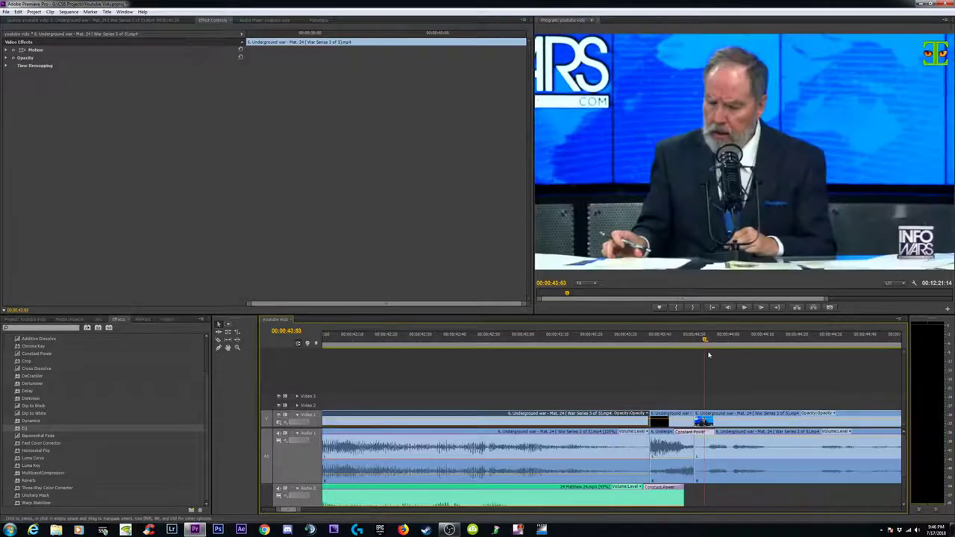
key("minus")
left_click(575, 340)
key("Return")
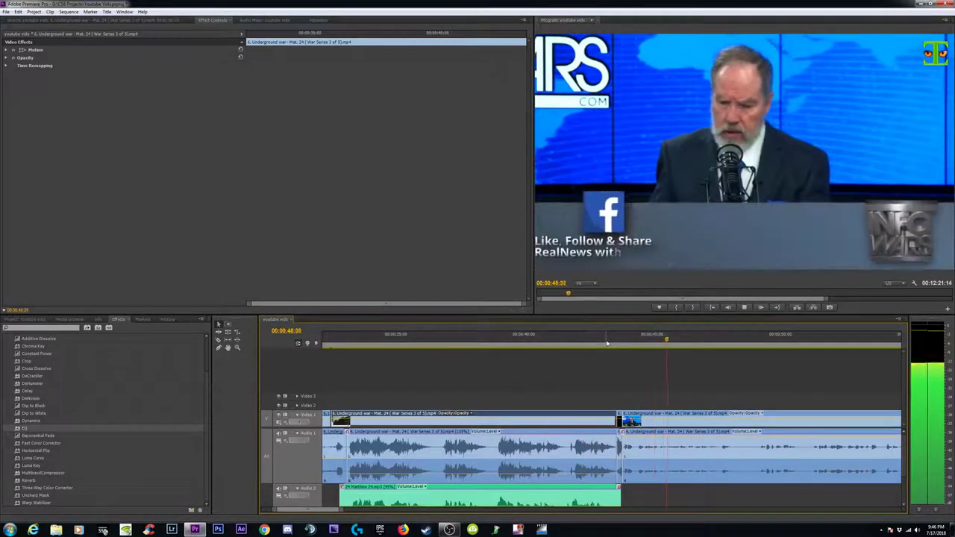
key("space")
- Review from 00:00:43:04 to the cut at 00:00:43:37
left_click_drag(607, 373, 612, 472)
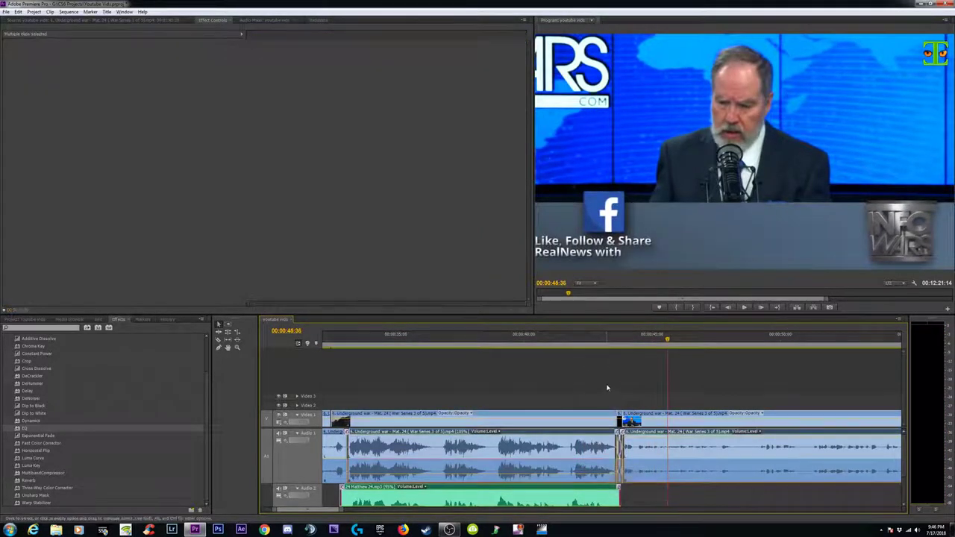
left_click(603, 339)
key("space")
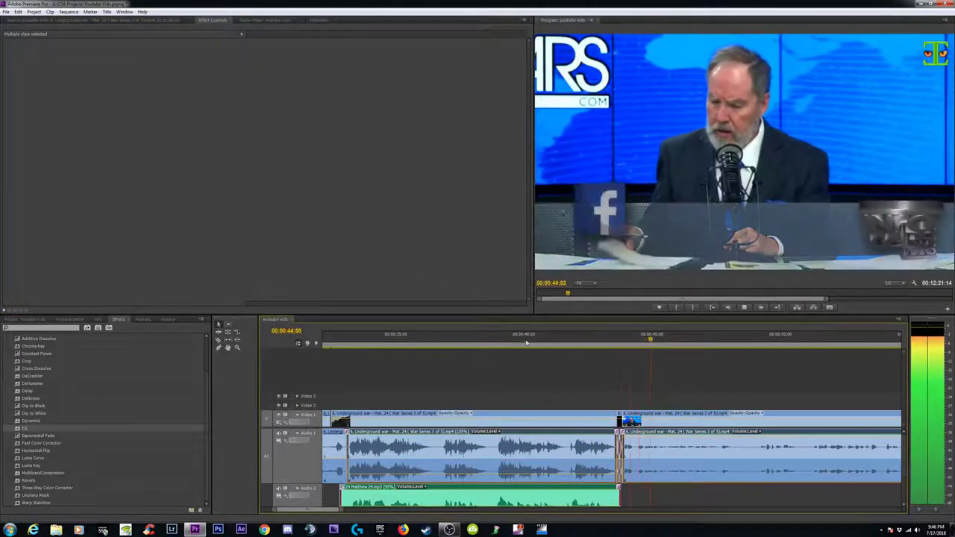
left_click_drag(526, 342, 618, 352)
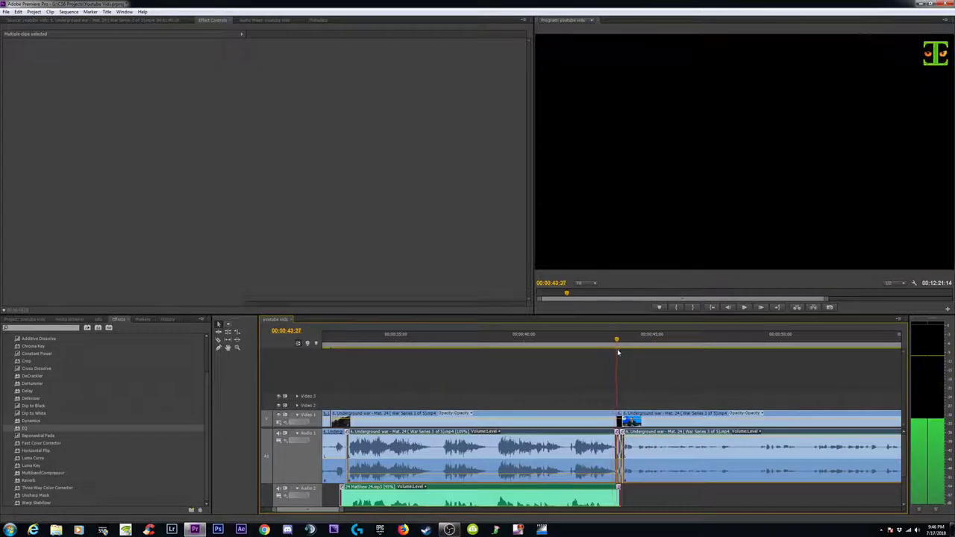
- Trim the Video 1 edit point back three frames and scrub back to review it
key("=")
key("=")
key("=")
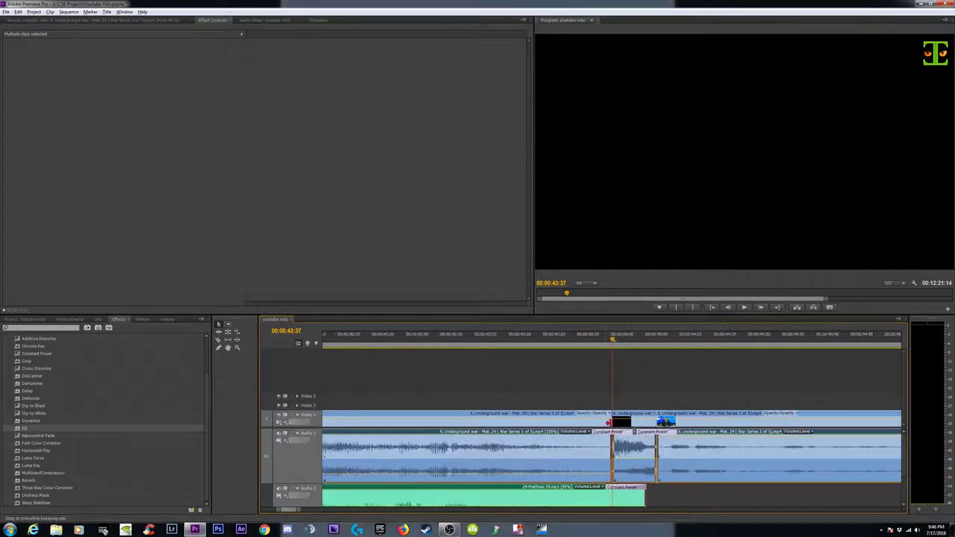
left_click_drag(612, 422, 605, 422)
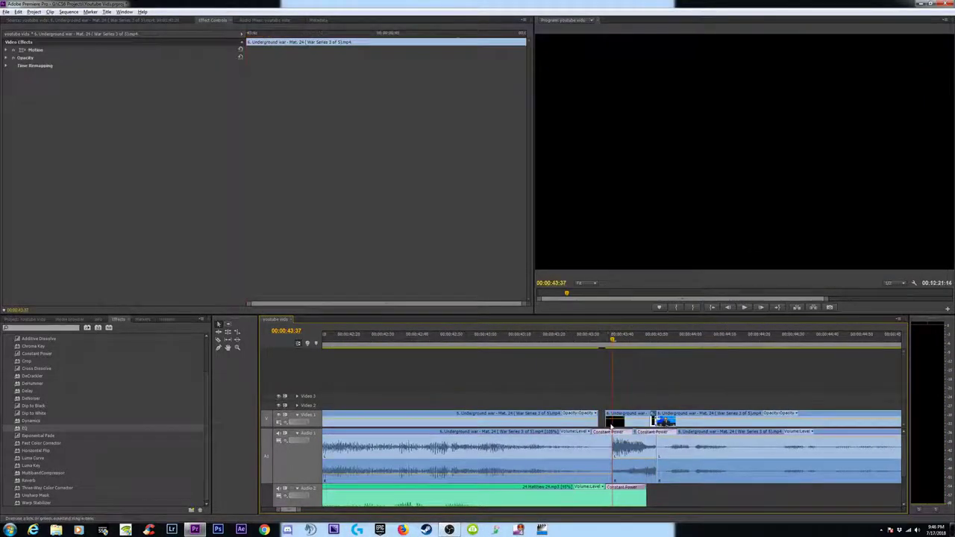
left_click(653, 420)
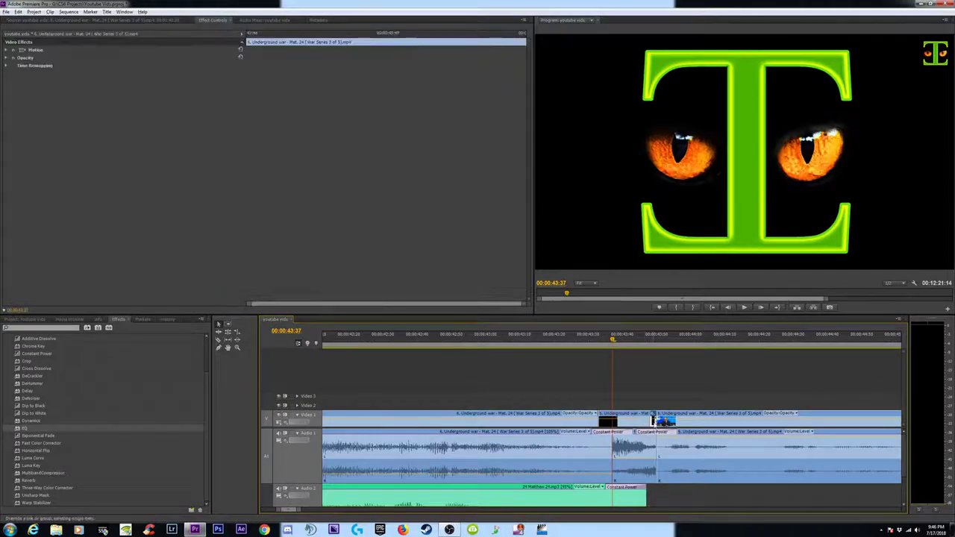
left_click(654, 427)
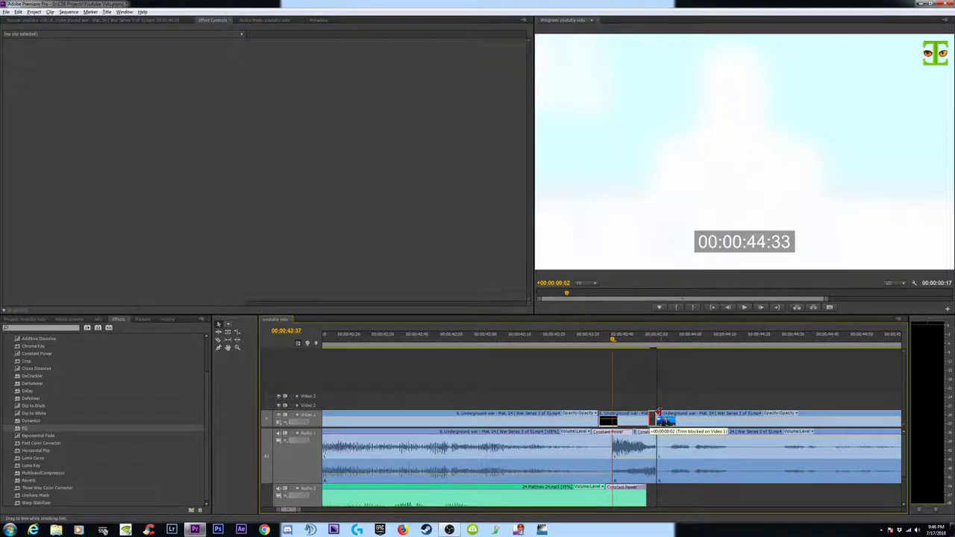
left_click(644, 343)
mouse_move(644, 341)
left_mouse_down()
mouse_move(593, 342)
mouse_move(664, 342)
mouse_move(471, 340)
left_mouse_up()
- Scrub through the trench footage starting around 00:00:32:25
key("minus")
key("minus")
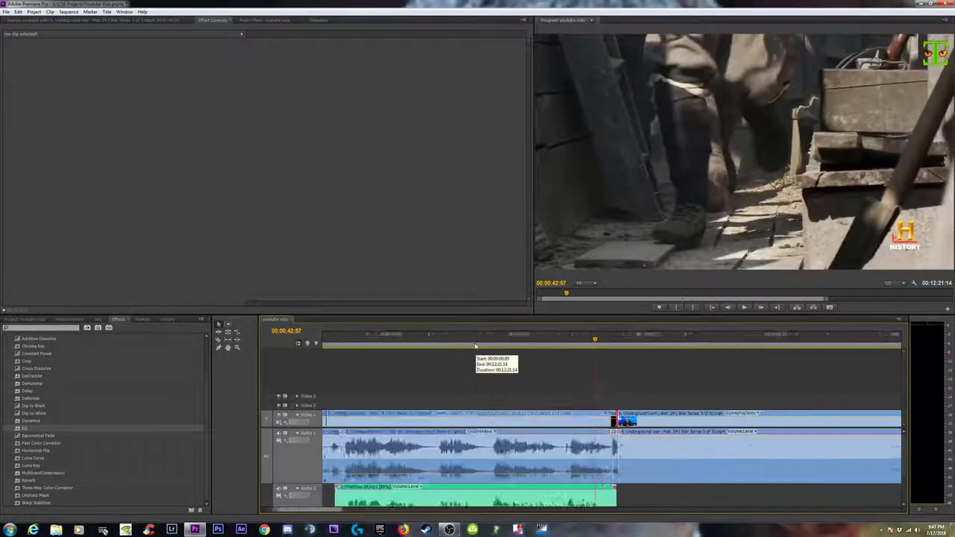
key("minus")
left_click(469, 344)
key("equal")
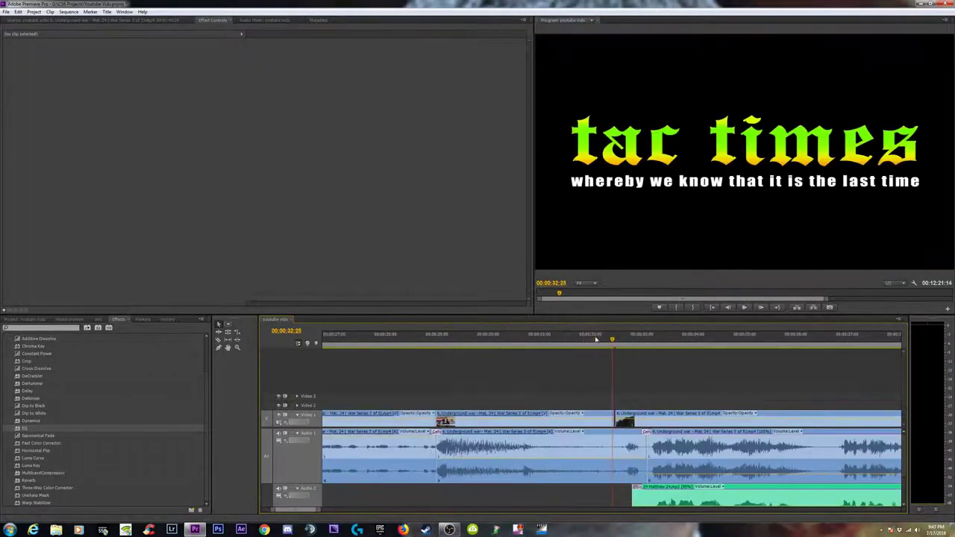
left_click(624, 344)
left_click_drag(624, 344, 638, 353)
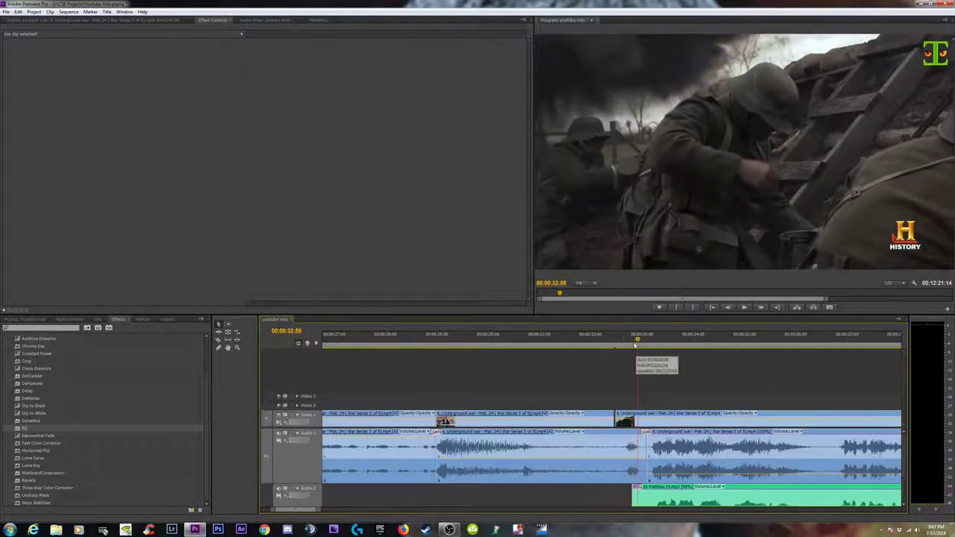
left_click_drag(620, 344, 642, 347)
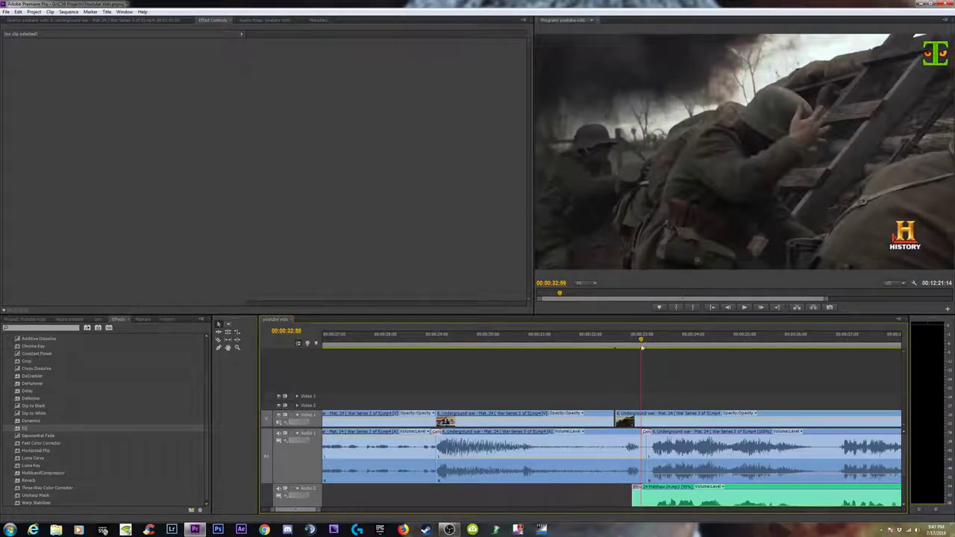
- Change the trench-footage clip's speed in Speed/Duration
left_click(683, 423)
right_click(683, 415)
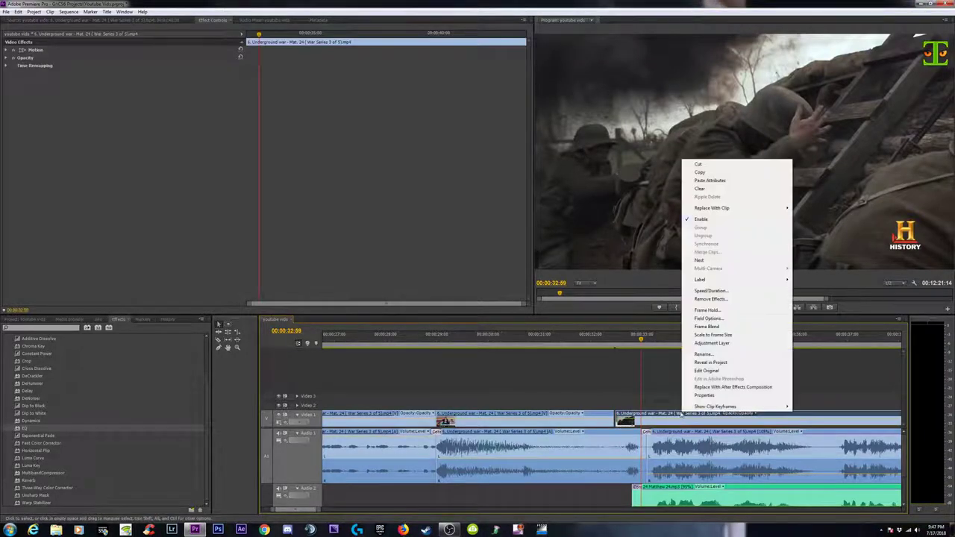
left_click(713, 291)
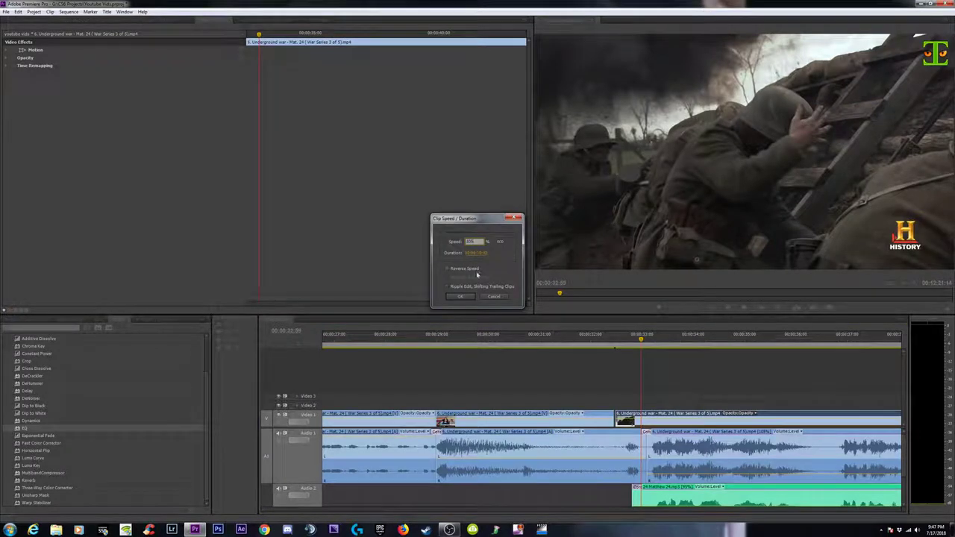
left_click(460, 297)
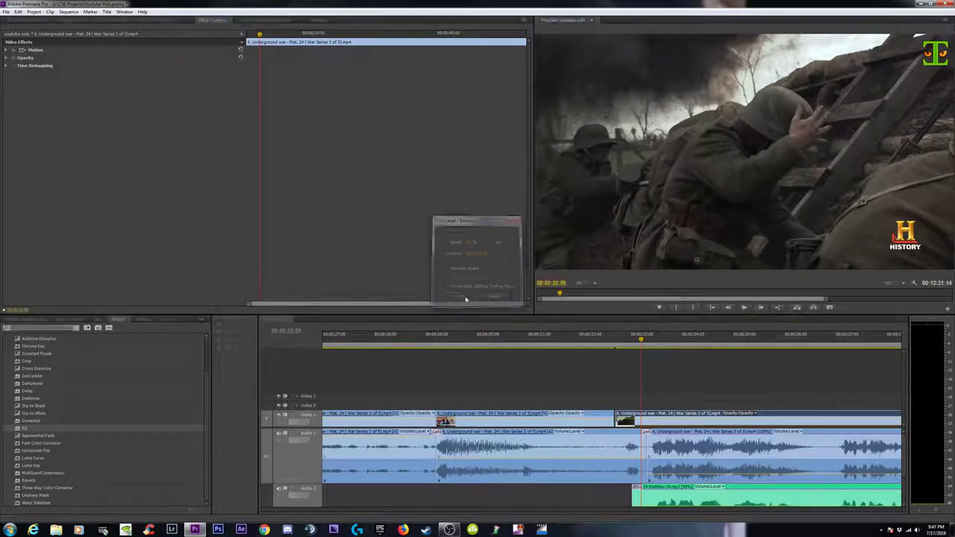
key("minus")
key("minus")
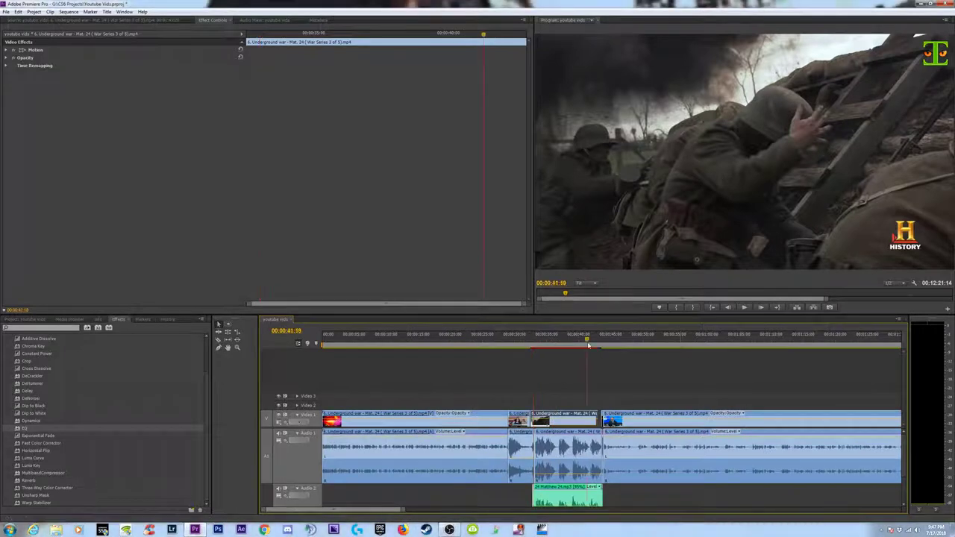
- Extend the first Video 1 clip's out point to close the gap near 00:00:32:55
key("equal")
mouse_move(697, 422)
left_mouse_down()
mouse_move(730, 422)
mouse_move(697, 425)
left_mouse_up()
key("minus")
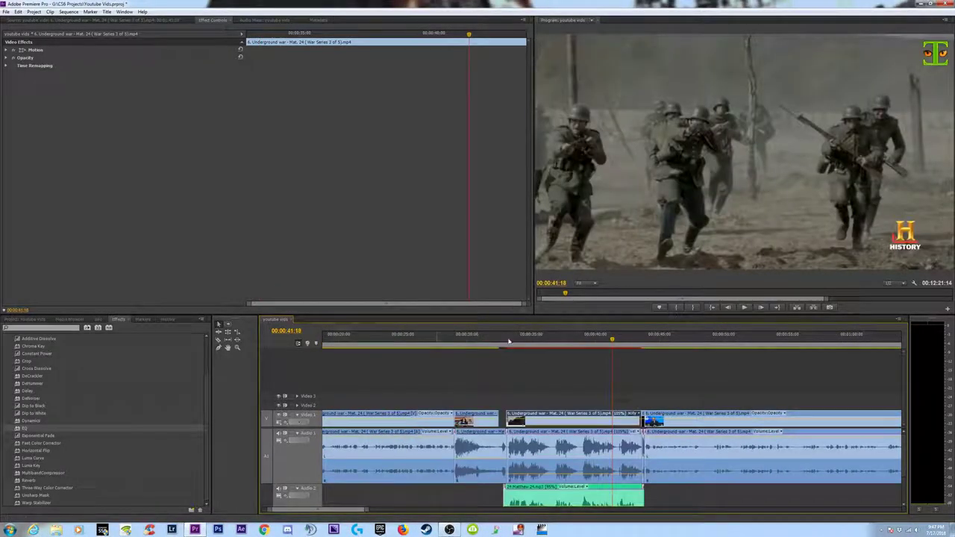
left_click(509, 341)
key("equal")
key("equal")
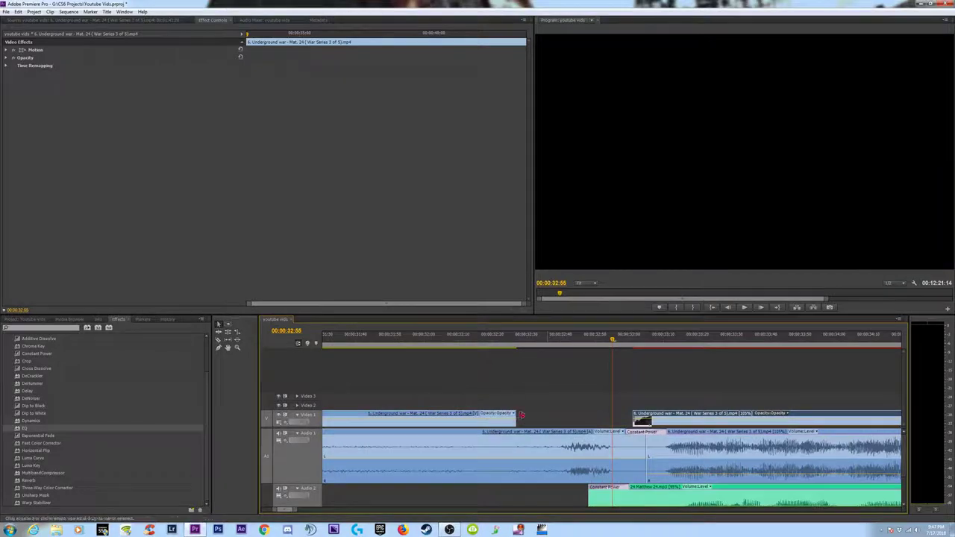
left_click_drag(523, 415, 633, 415)
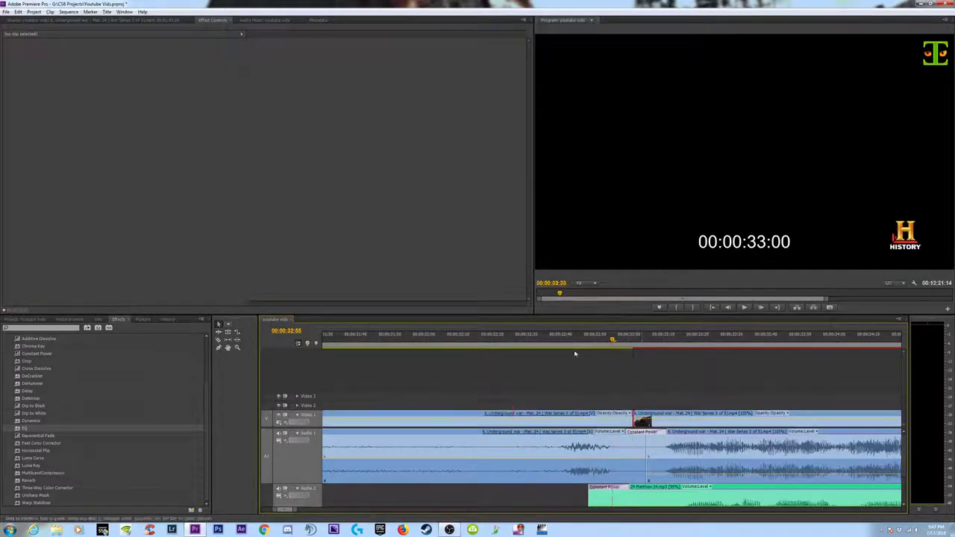
- Play back the edited section around the closed gap
key("space")
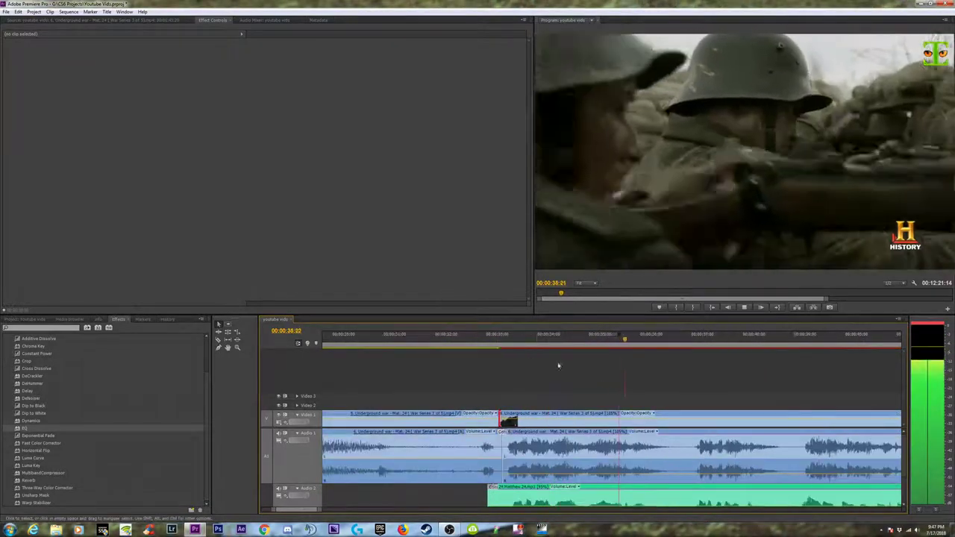
key("equal")
key("space")
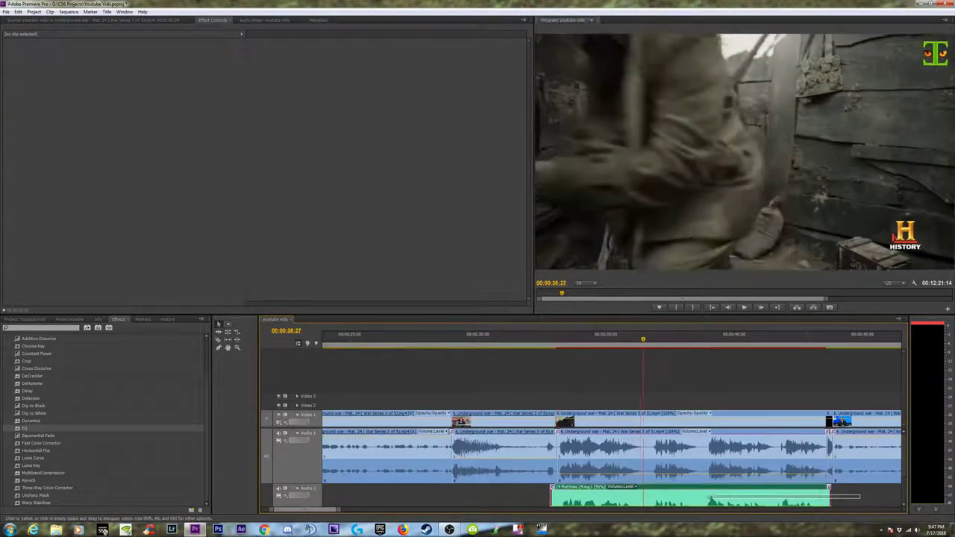
- Nudge the Matthew 24.mp3 narration on Audio 2 slightly earlier
left_click(709, 499)
left_click(564, 341)
key("equal")
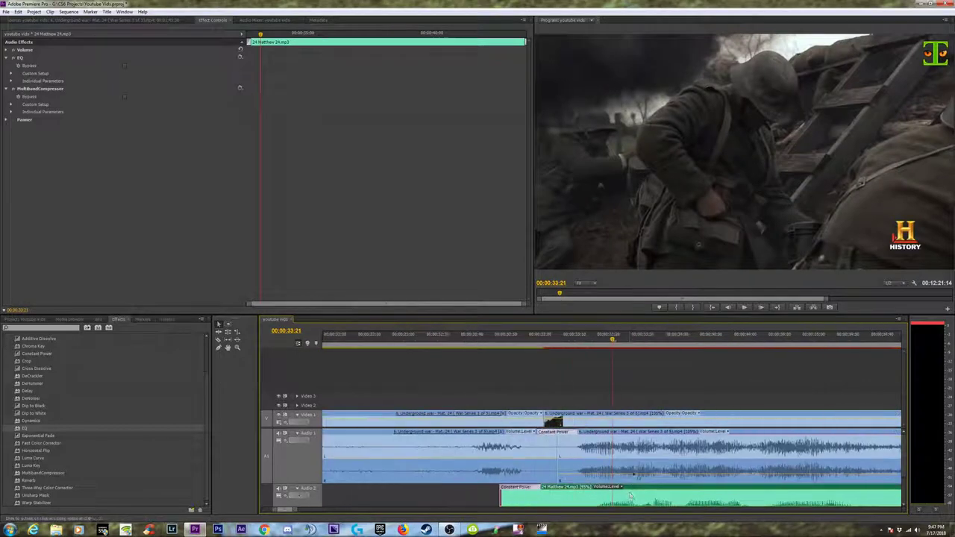
left_click_drag(625, 496, 605, 494)
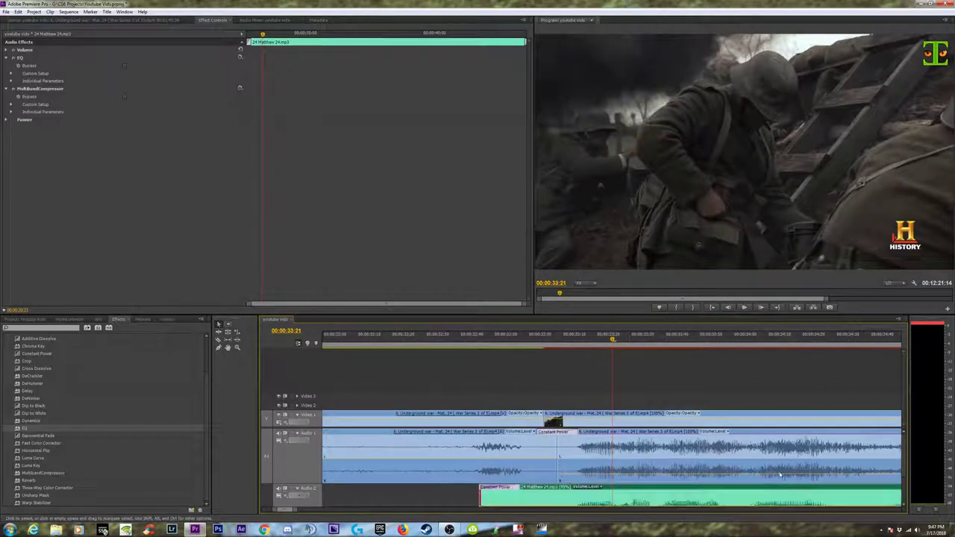
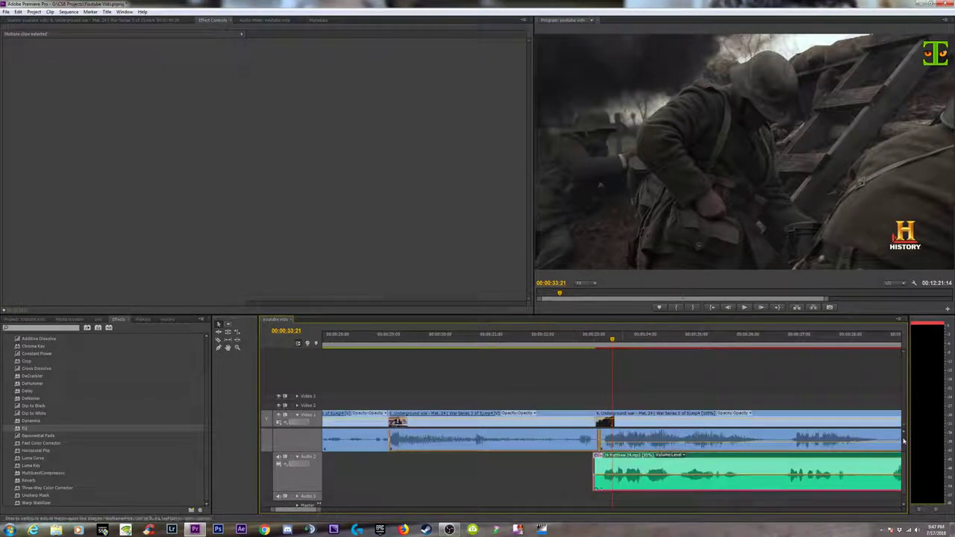
- Widen Audio 1 to reveal its stereo waveforms, zoom in, and play the static-noise cut
left_click_drag(903, 480, 905, 456)
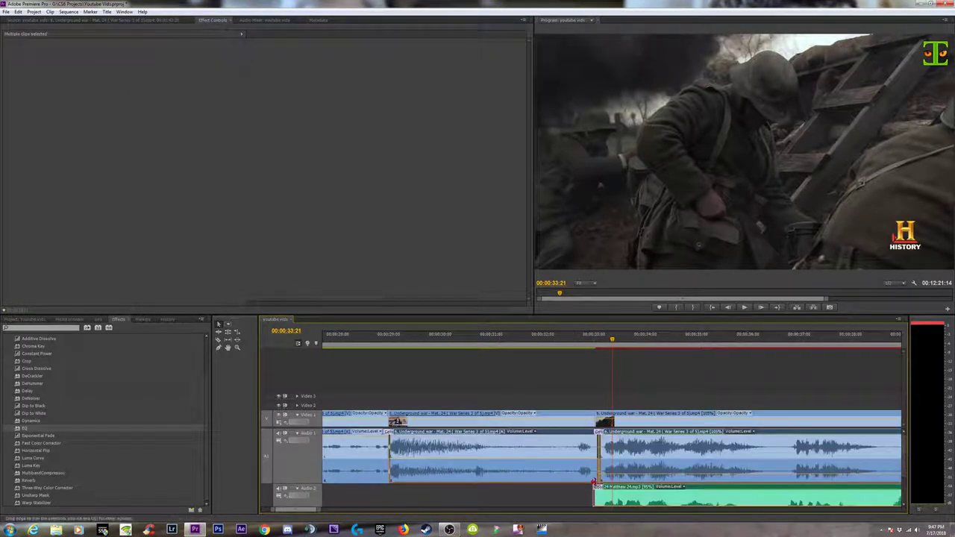
left_click(582, 495)
left_click(587, 345)
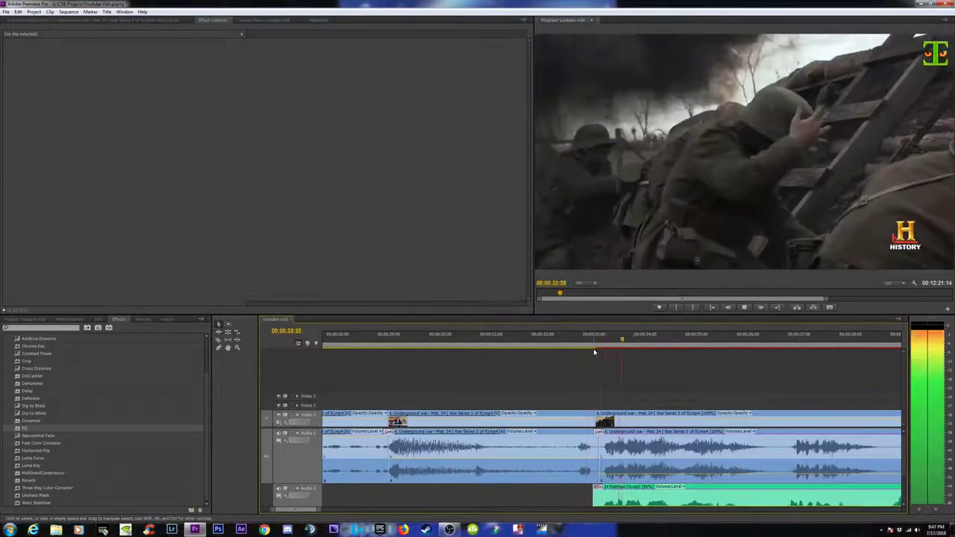
key("=")
left_click_drag(593, 348, 598, 340)
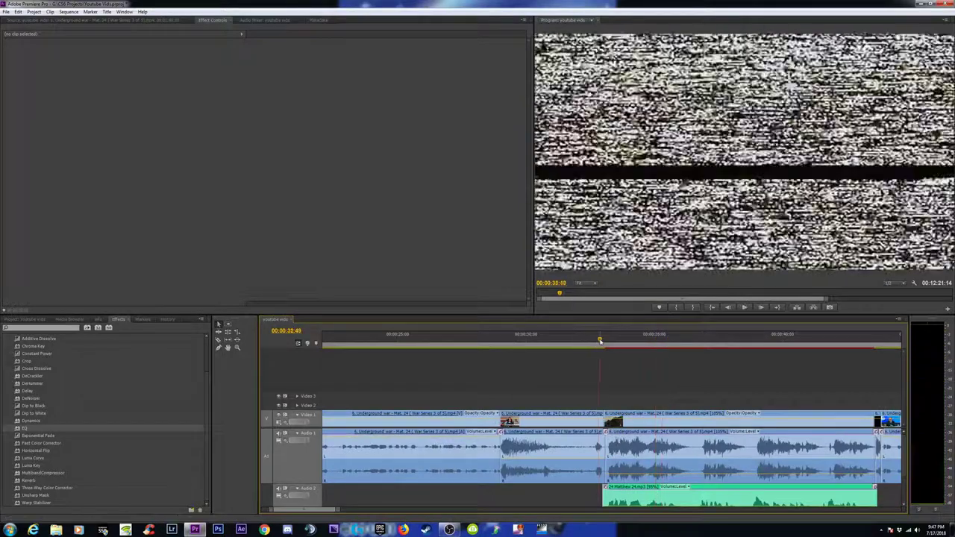
key("space")
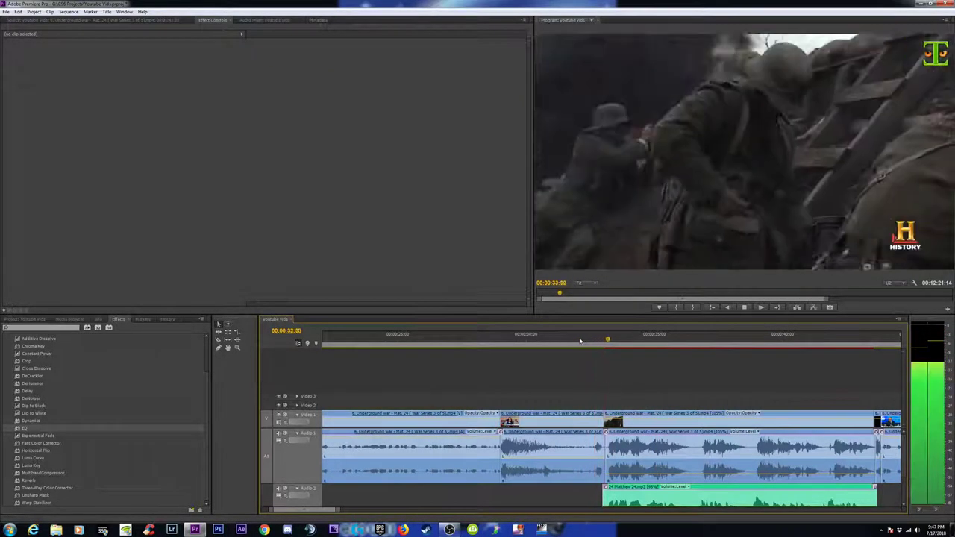
left_click(598, 341)
key("=")
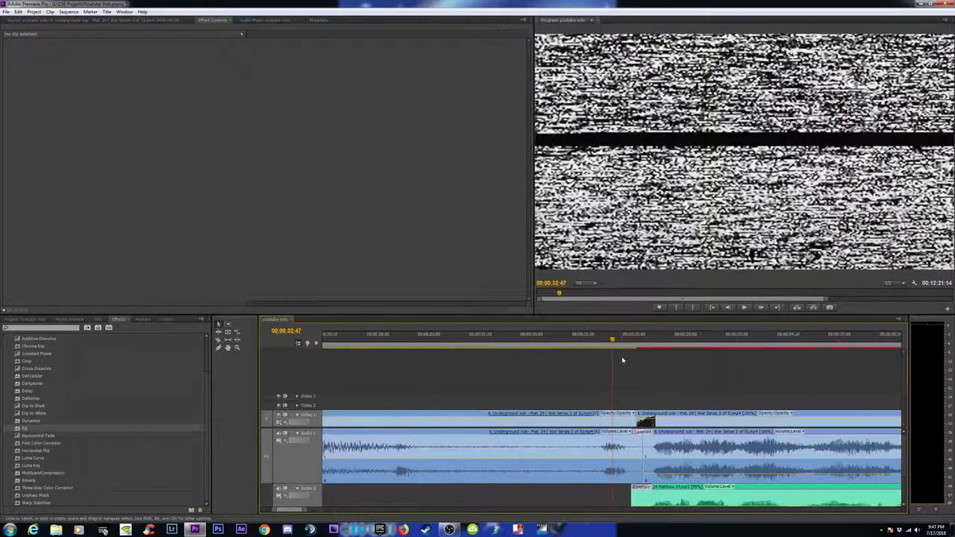
- Import Tac Times - Cut with Logo.mp4 from the TAC TIMES folder into the project
left_click(42, 322)
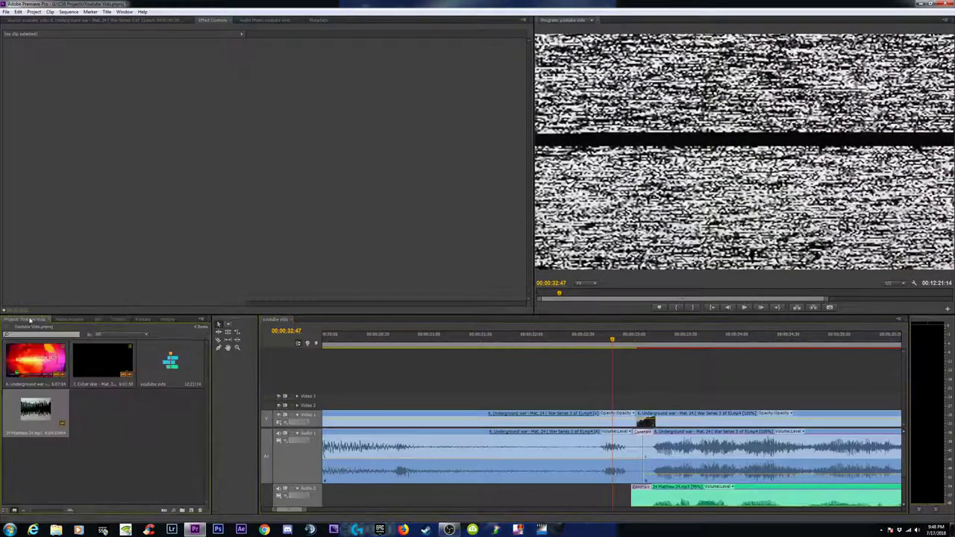
double_click(147, 452)
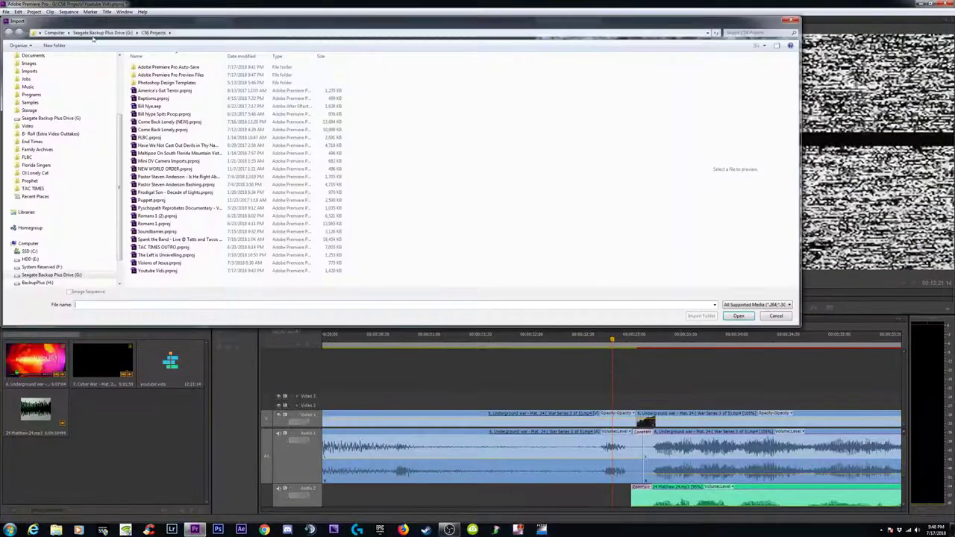
left_click(36, 189)
left_click(745, 32)
type("logo")
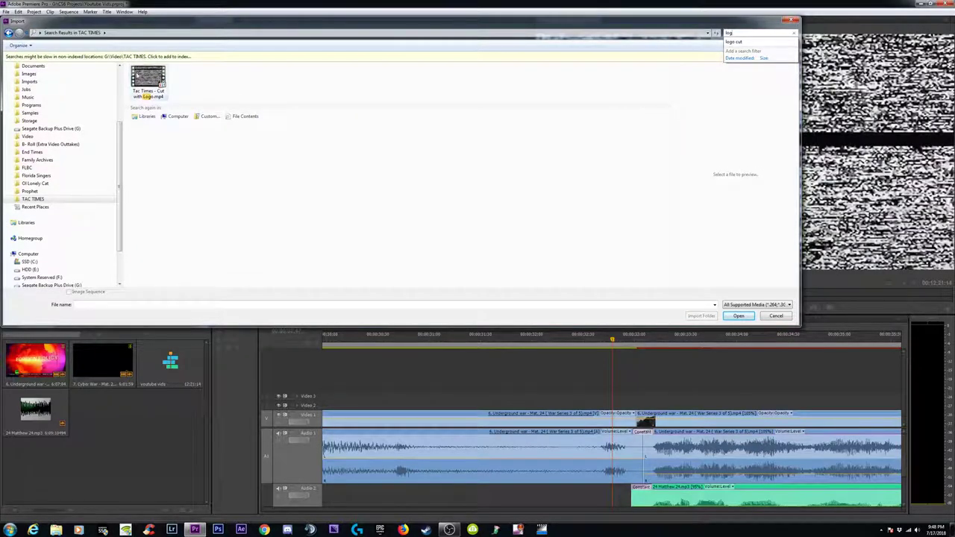
left_click(139, 76)
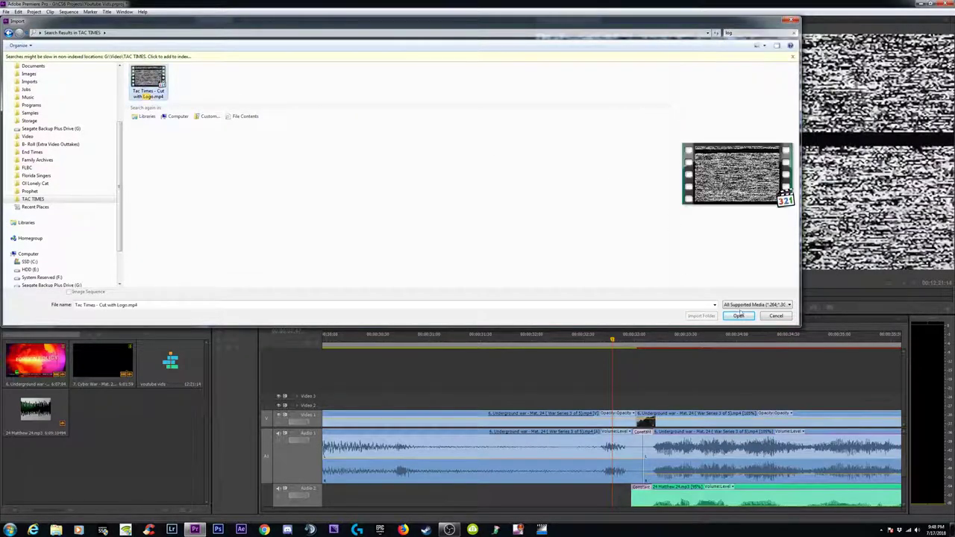
left_click(739, 315)
- Place the Tac Times clip at the cut on Video 1, trim the previous clip, and ripple-delete the gap
mouse_move(102, 409)
left_mouse_down()
mouse_move(350, 387)
mouse_move(616, 453)
left_mouse_up()
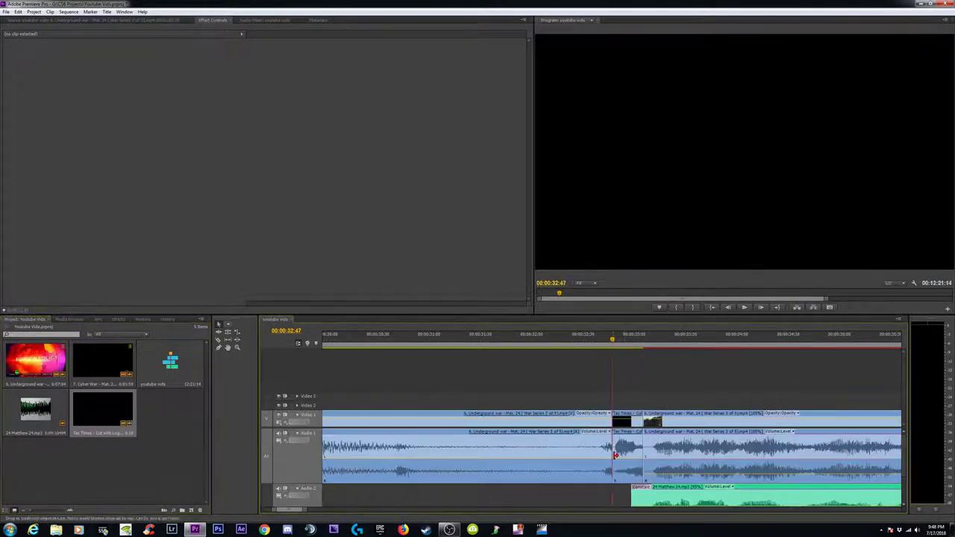
left_click(571, 339)
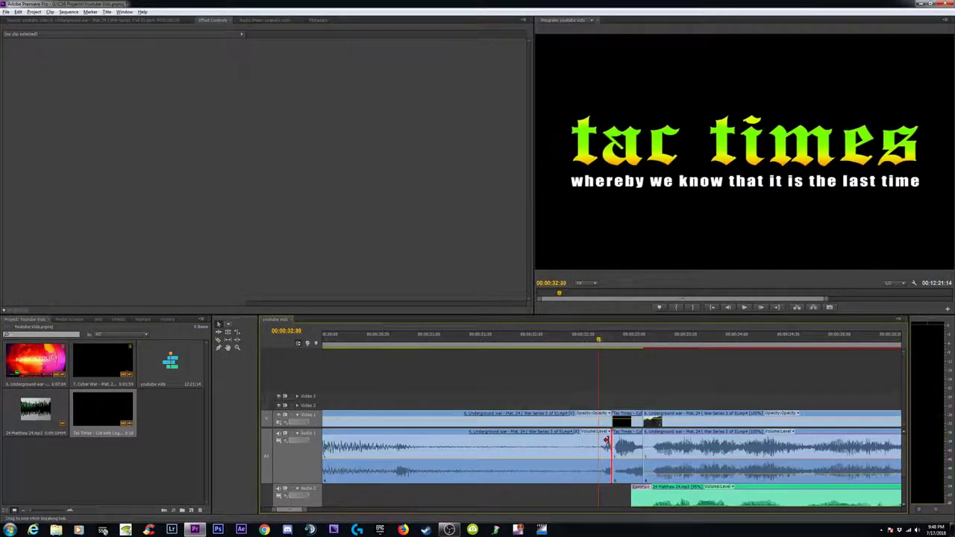
left_click_drag(606, 441, 592, 440)
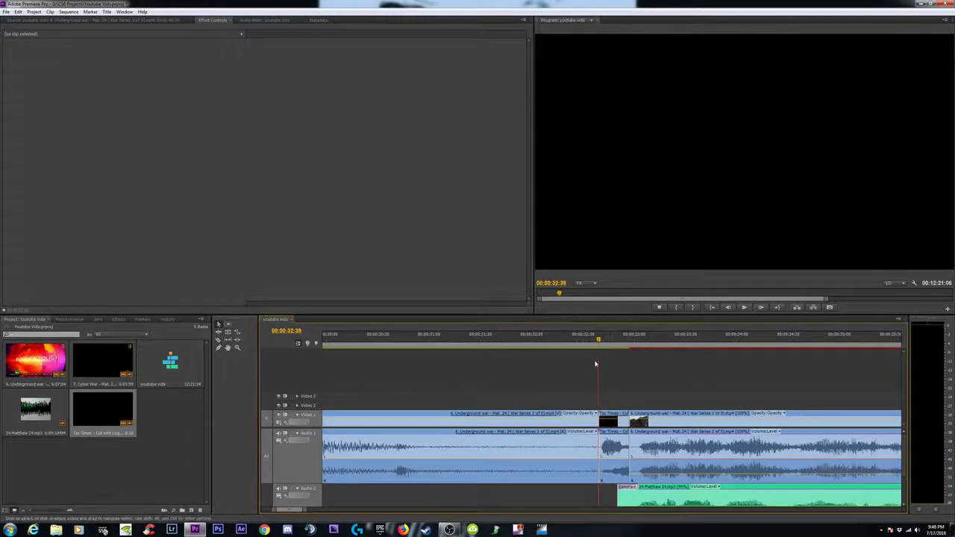
left_click(550, 339)
key("Return")
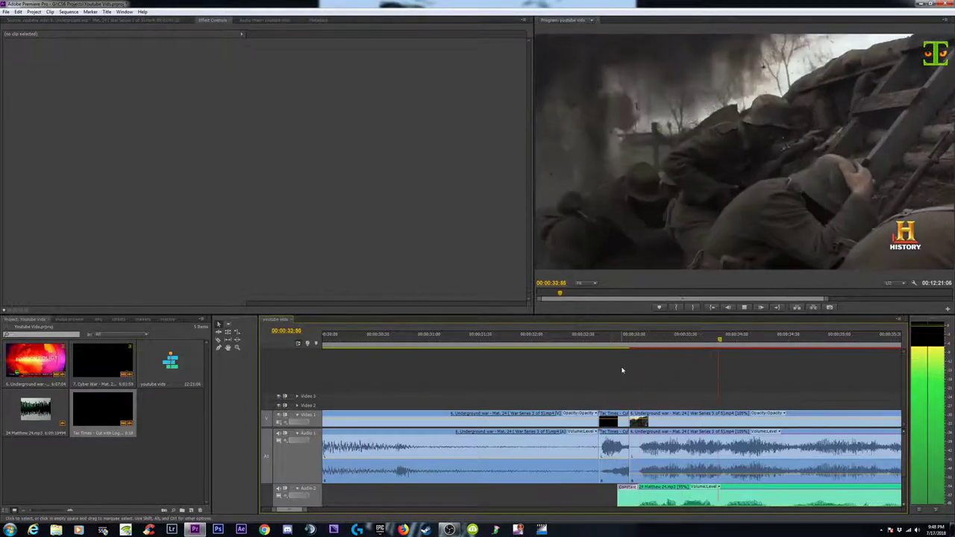
key("=")
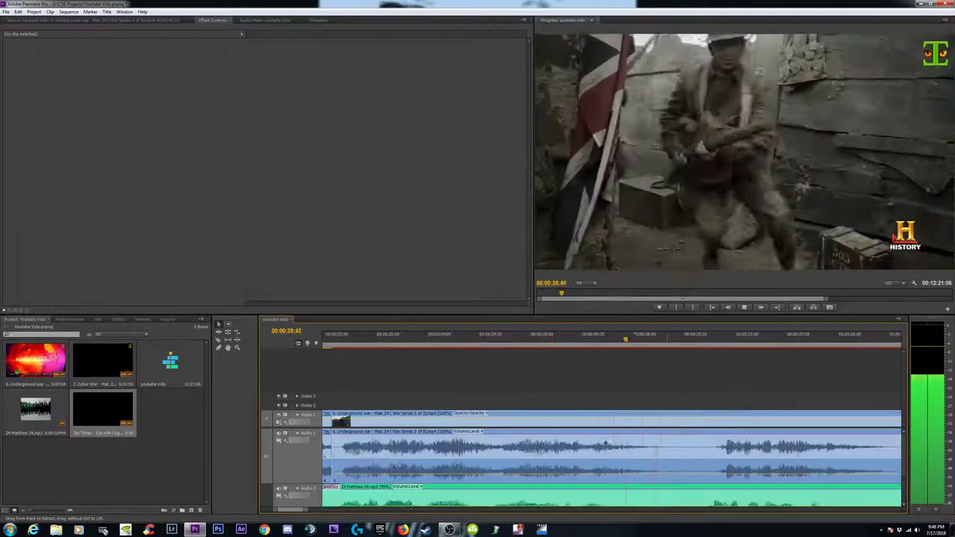
key("minus")
key("space")
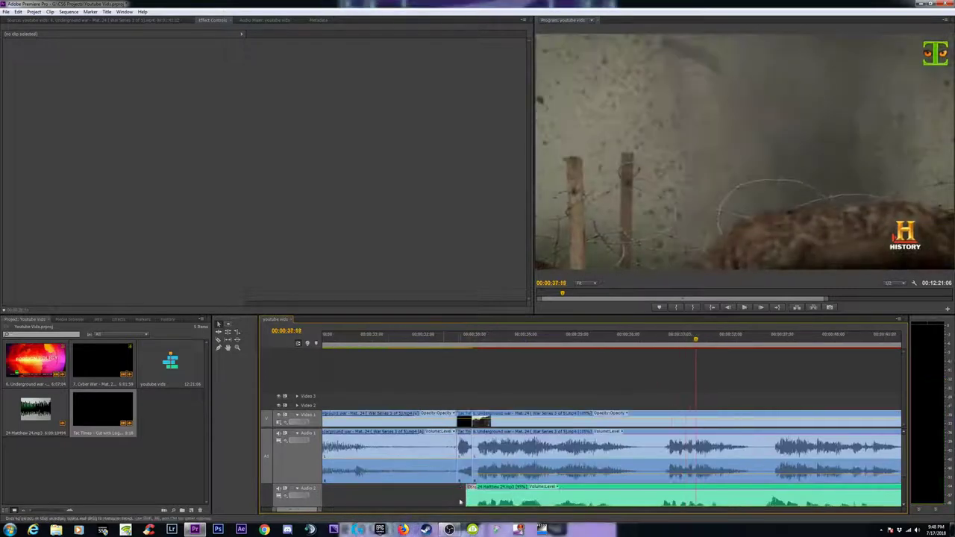
- Apply a Constant Power crossfade to the audio cut beside the Tac Times clip and play it
left_click(465, 459)
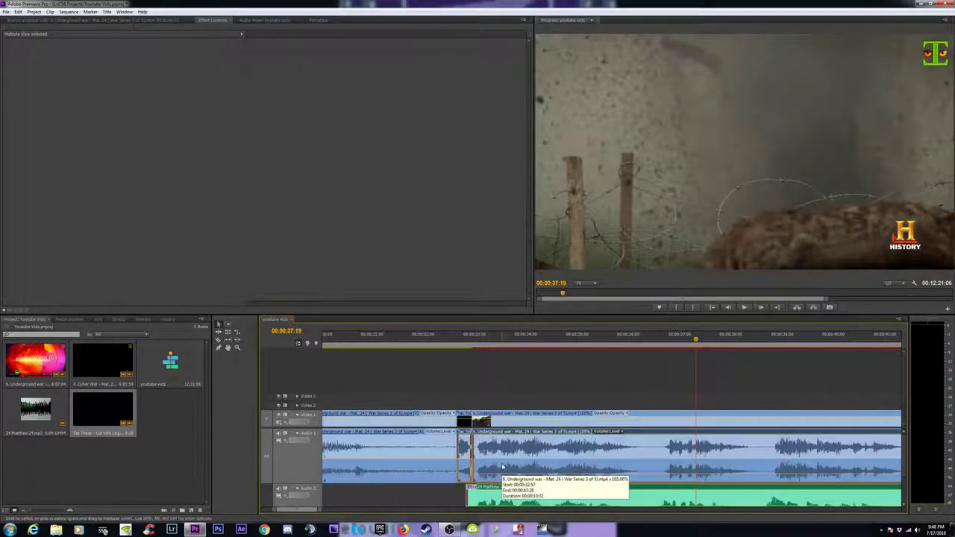
left_click_drag(457, 501, 489, 470)
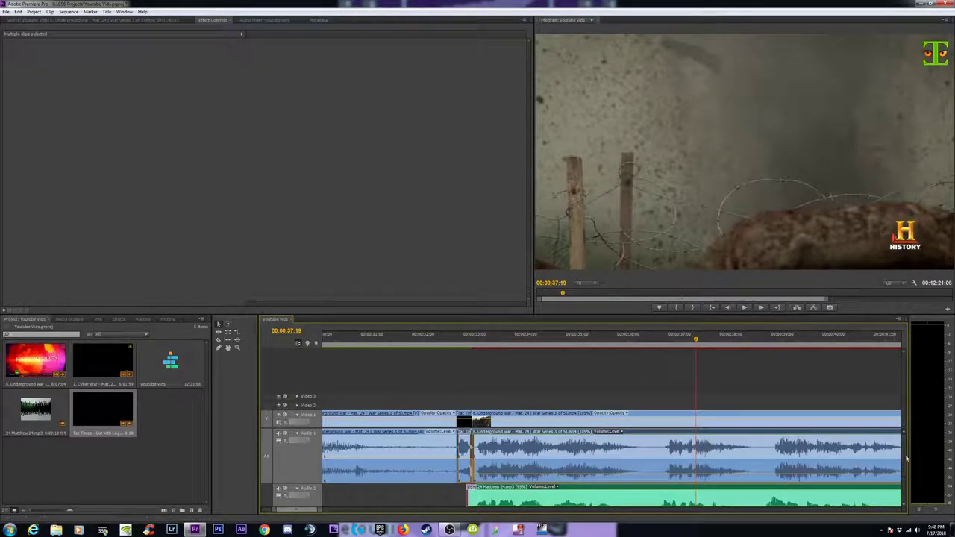
left_click(119, 320)
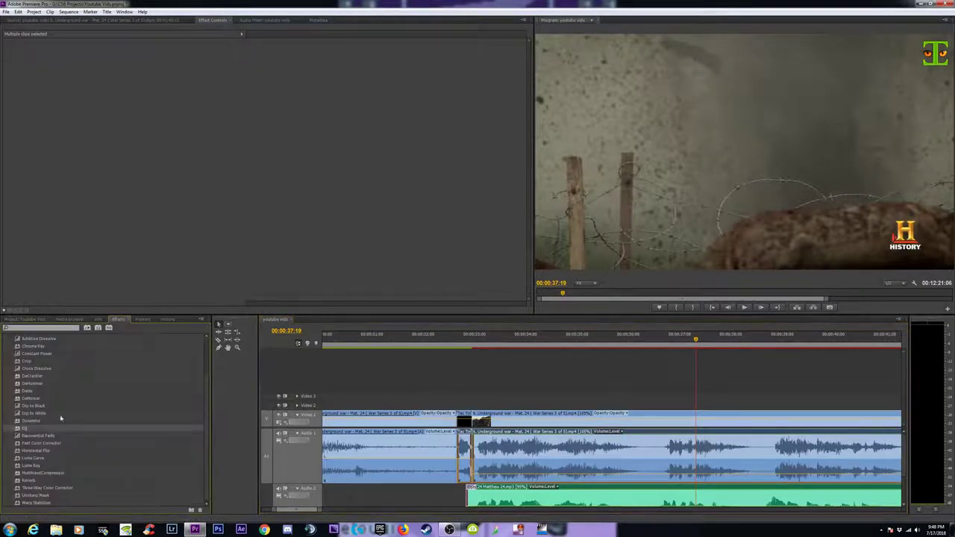
left_click_drag(36, 353, 548, 420)
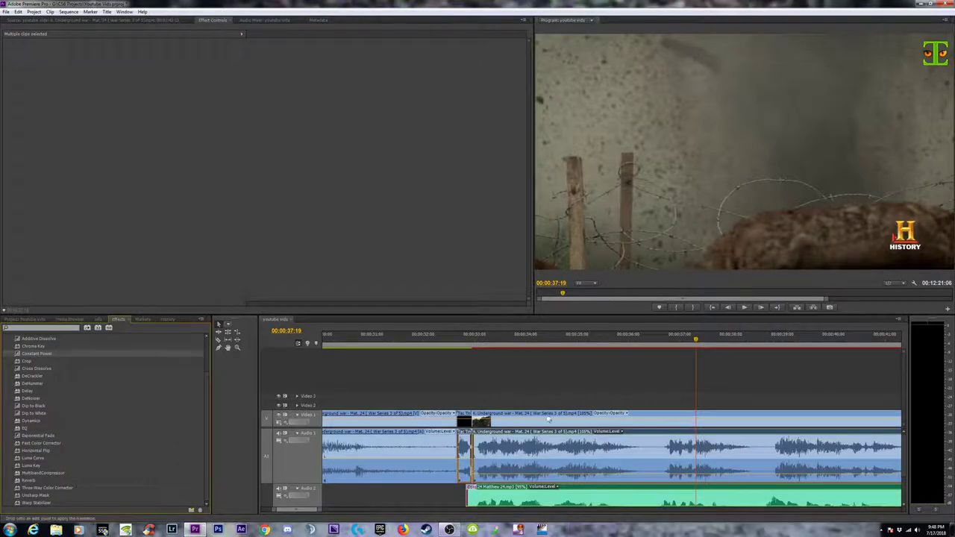
left_click_drag(463, 432, 469, 434)
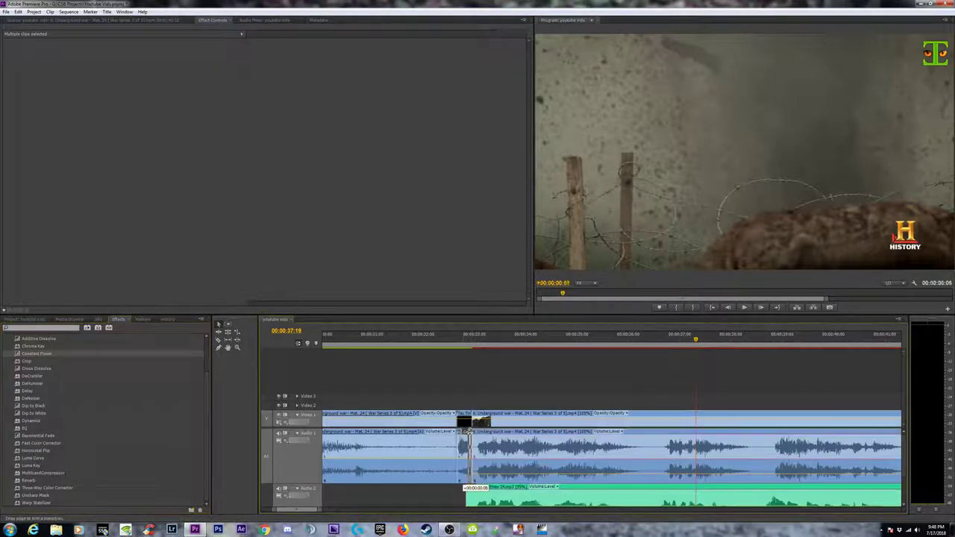
left_click(461, 345)
key("space")
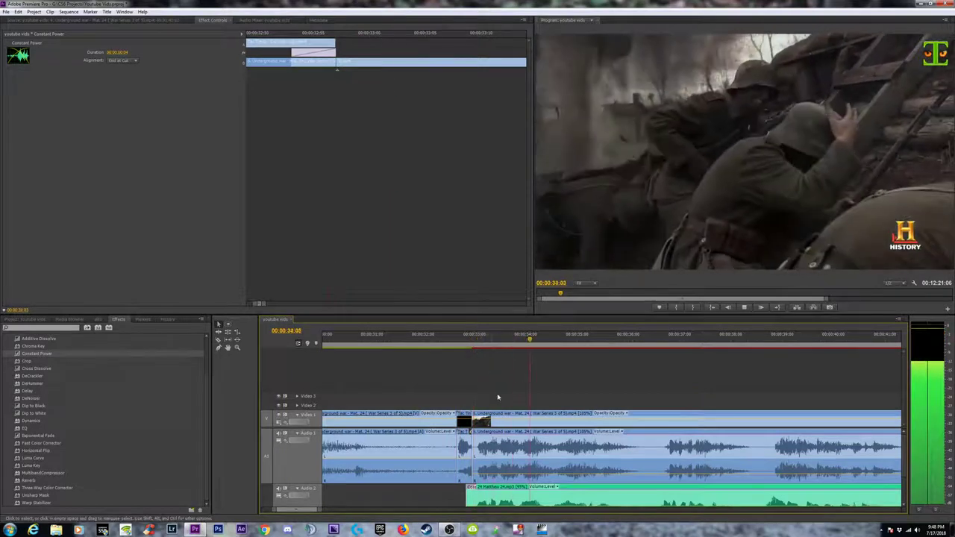
key("space")
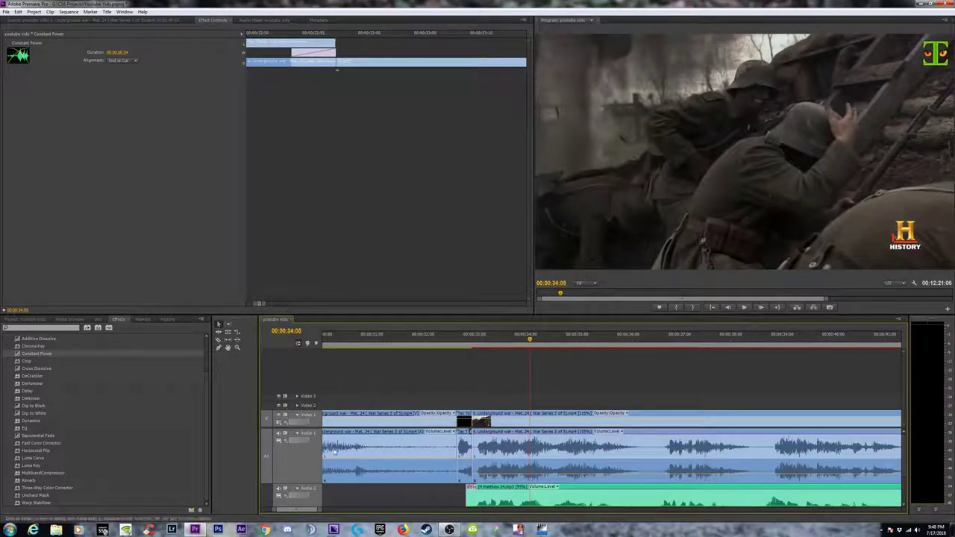
- Check the Underground War audio clip's EQ settings and replay the crossfade
left_click(538, 476)
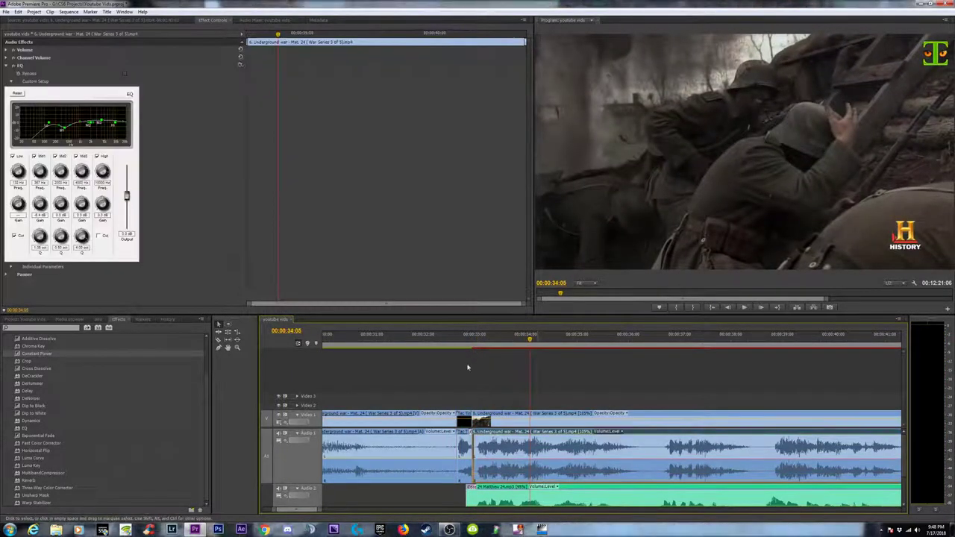
left_click(456, 345)
key("space")
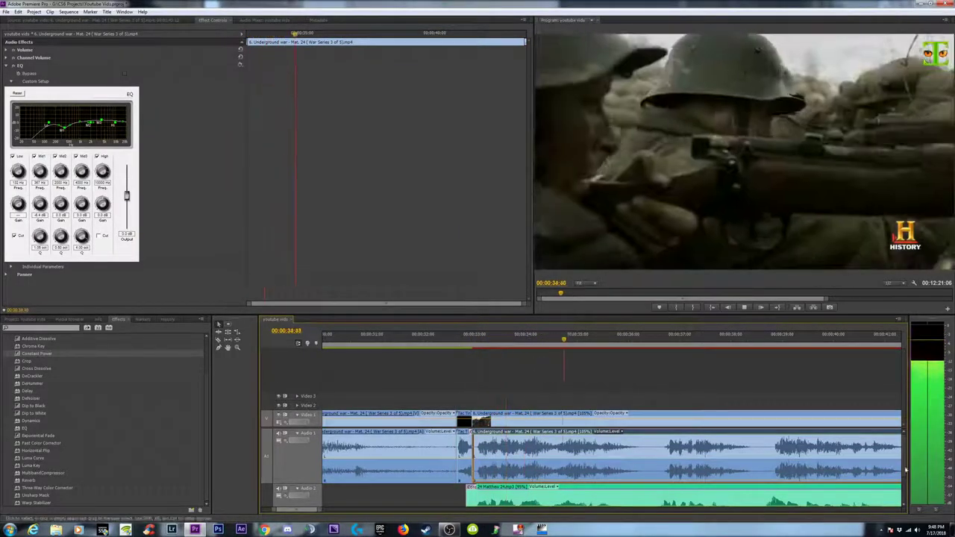
scroll(493, 437, "down", 2)
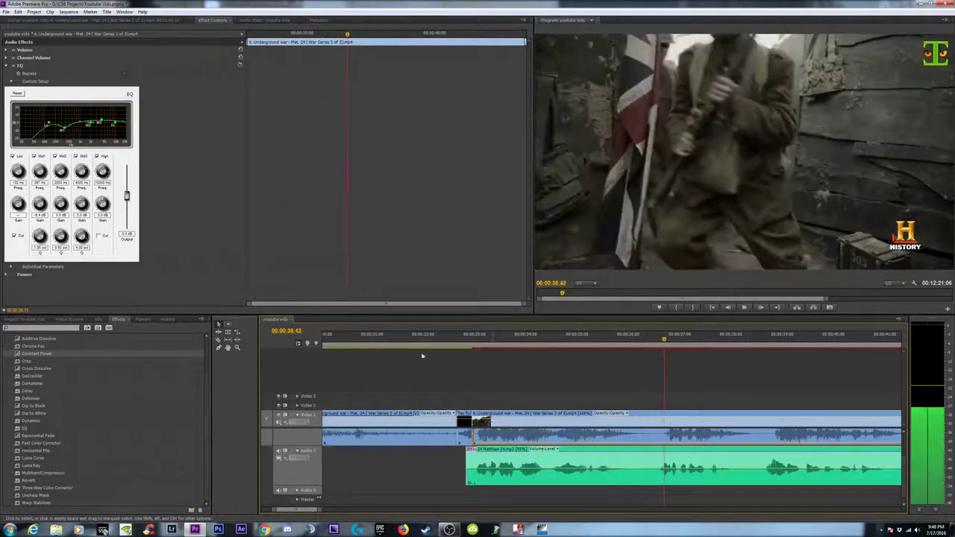
left_click(6, 66)
left_click(458, 339)
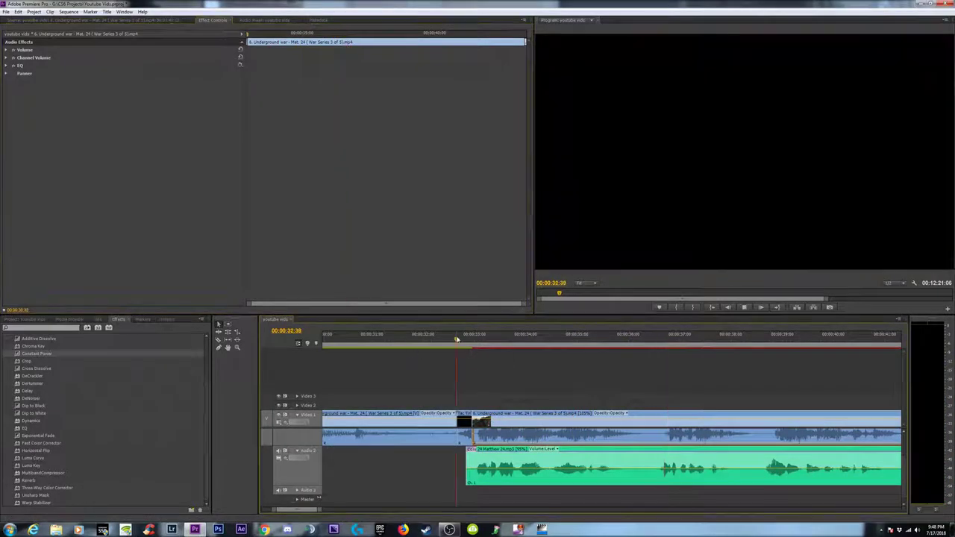
key("space")
key("space")
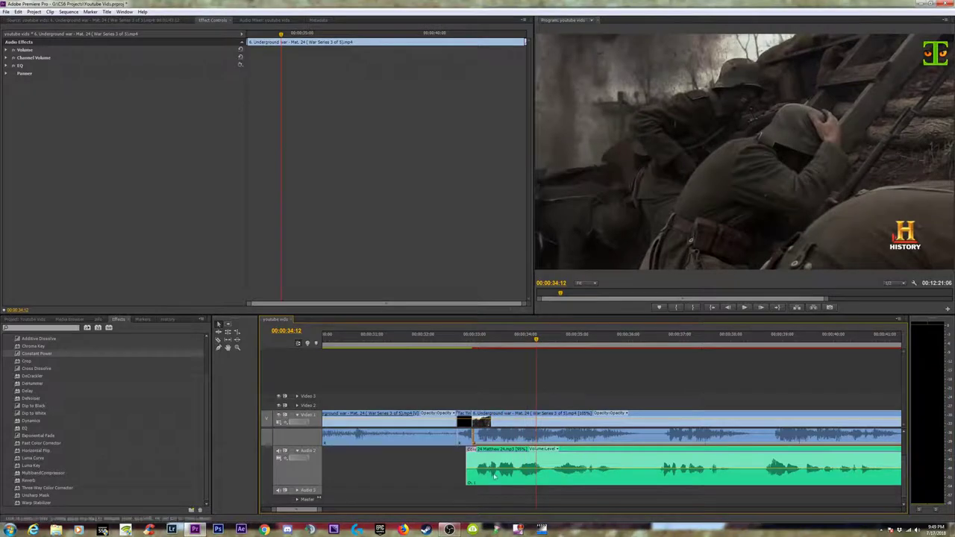
- Load the Matthew 24 audio clip into the Source monitor and play it
left_click(475, 340)
double_click(492, 466)
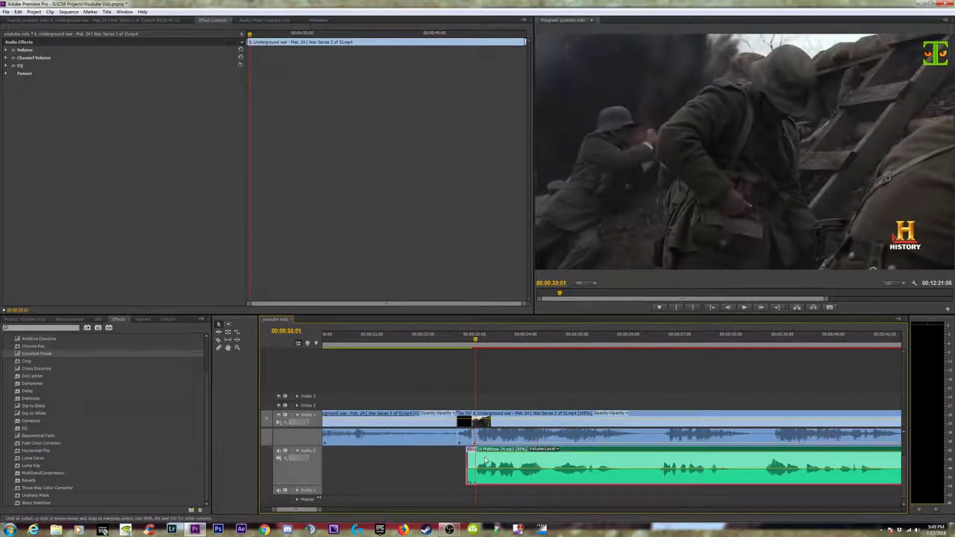
key("Return")
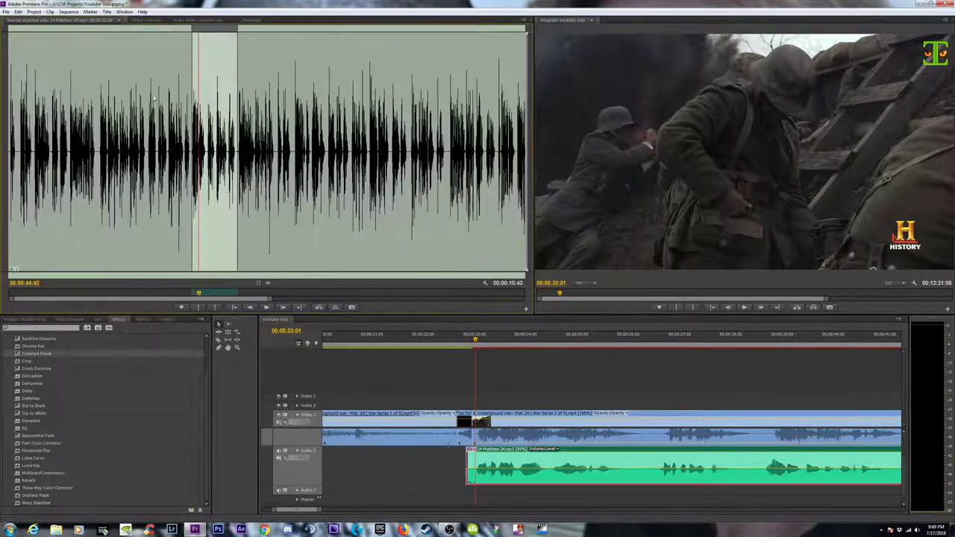
- Preview the music source and trim the Matthew 24 clip's start slightly later
left_click(189, 80)
key("space")
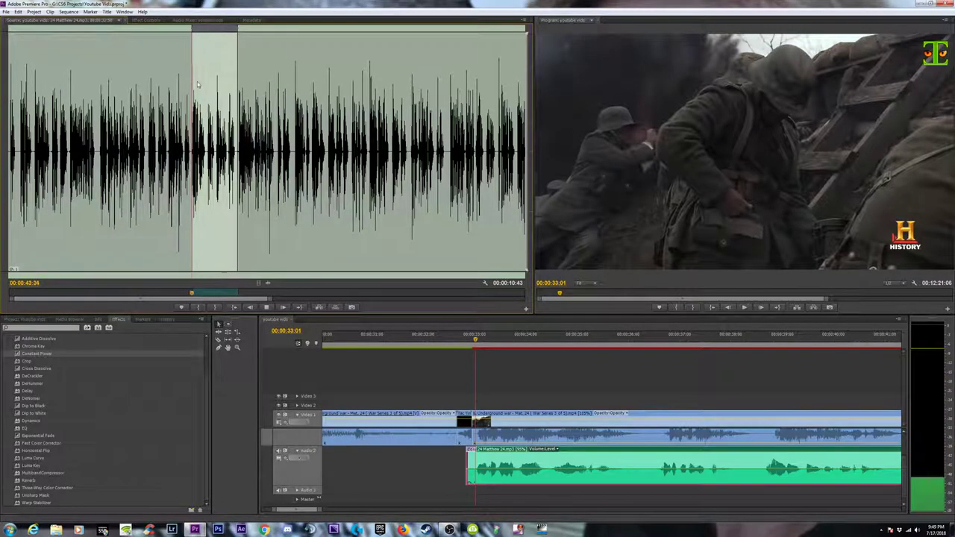
left_click(409, 433)
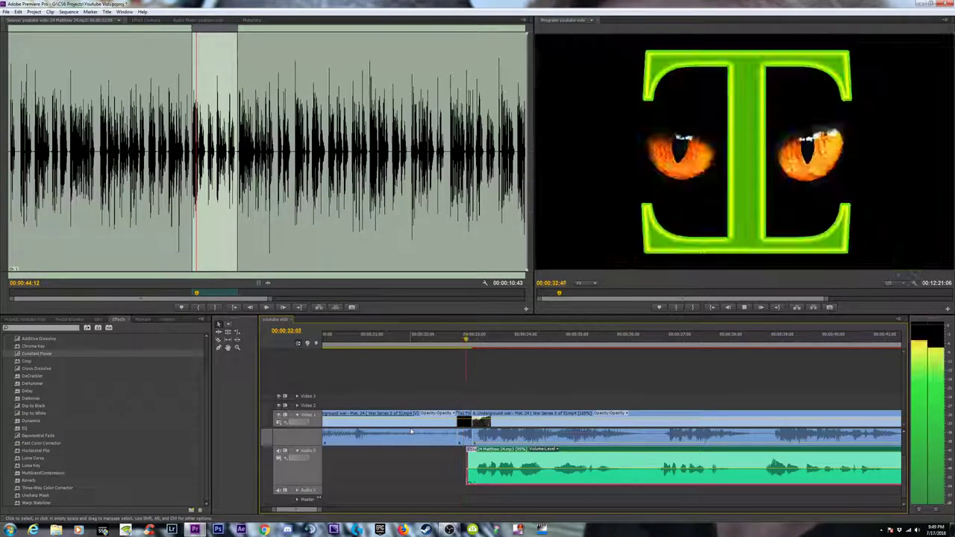
key("space")
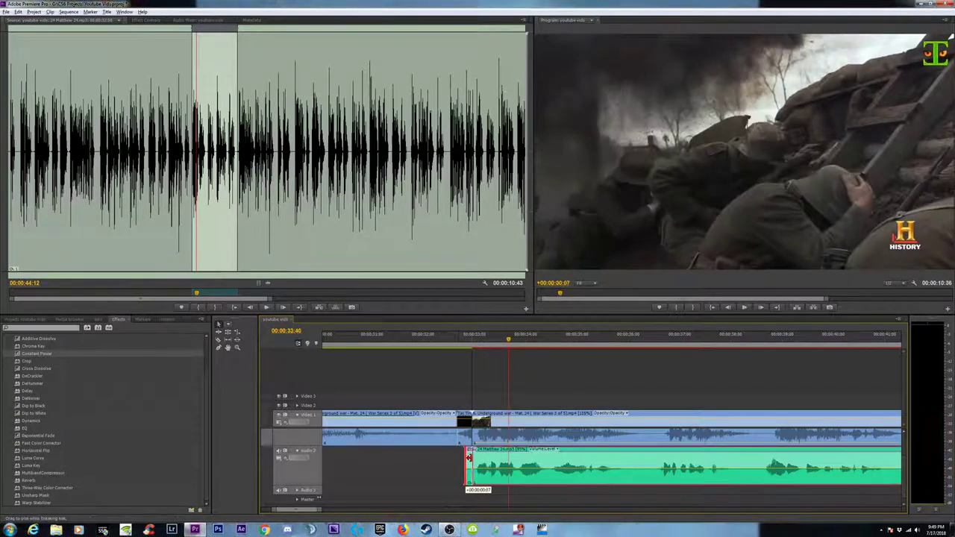
left_click_drag(467, 458, 473, 458)
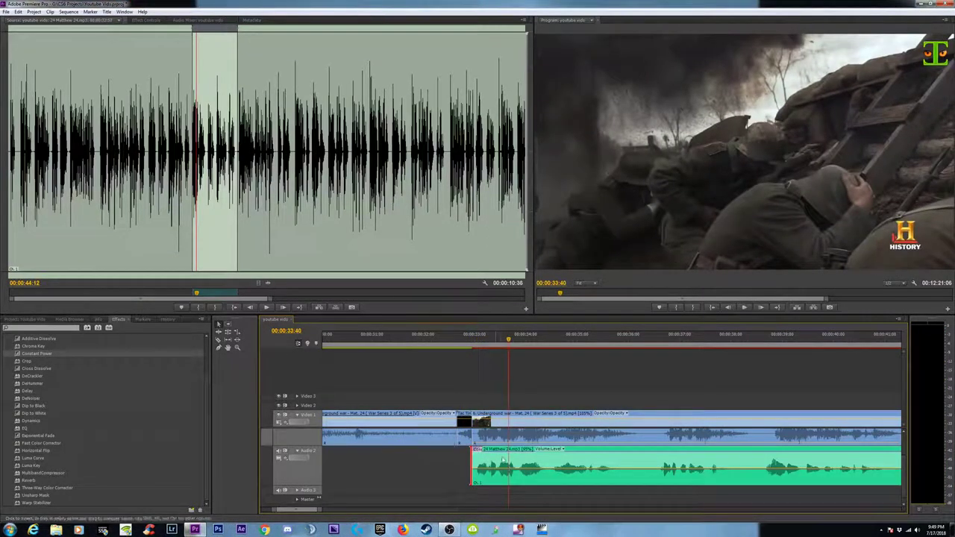
- Apply the Film mastering preset to the music clip's Multiband Compressor and play it back
left_click(143, 21)
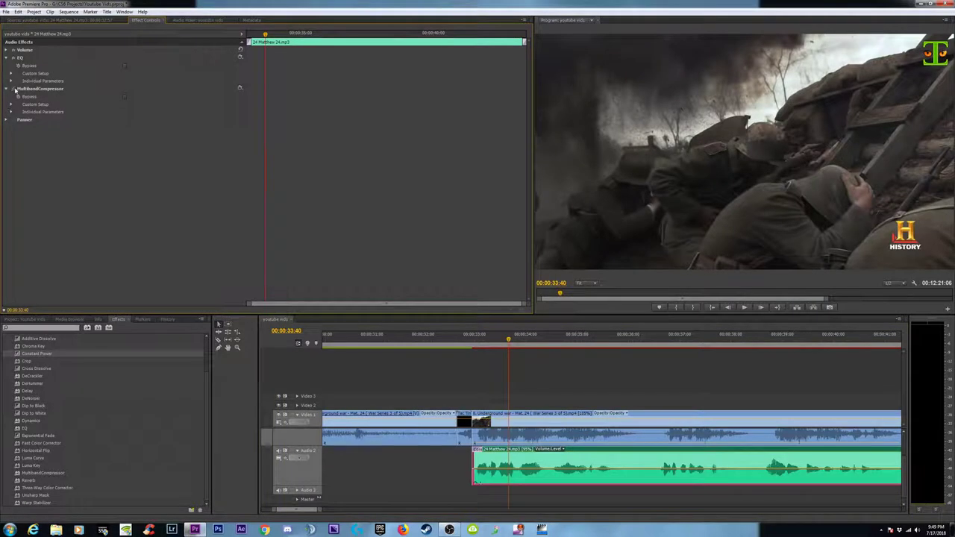
left_click(471, 346)
key("space")
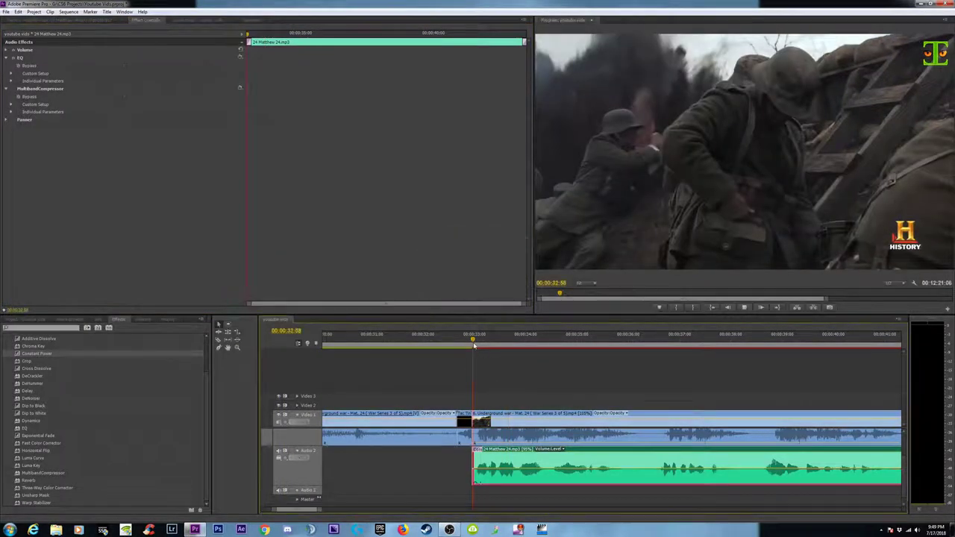
key("space")
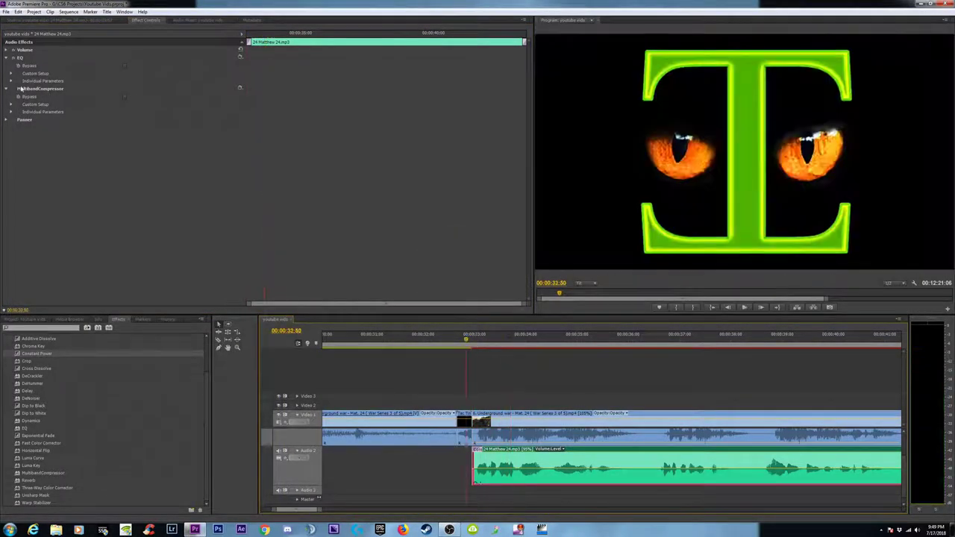
left_click(239, 89)
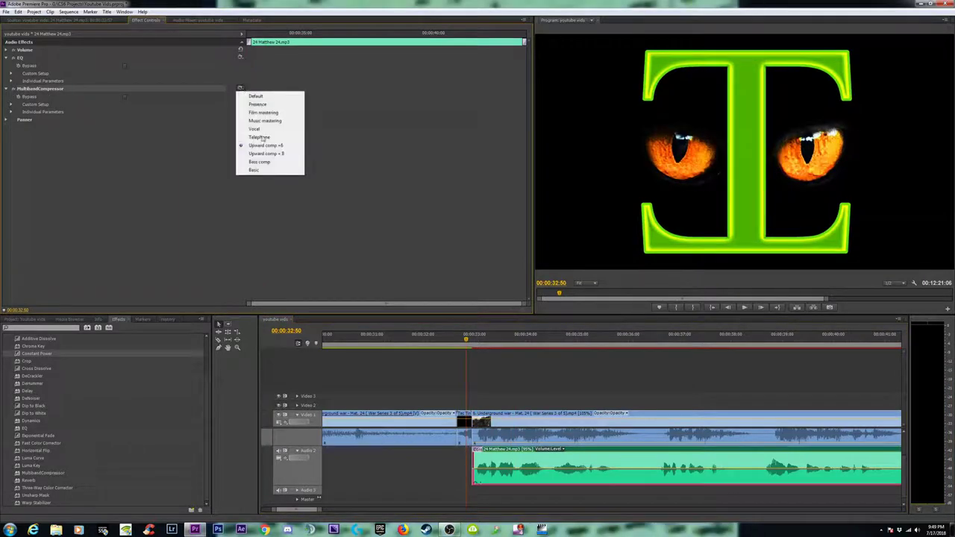
left_click(262, 115)
left_click(467, 338)
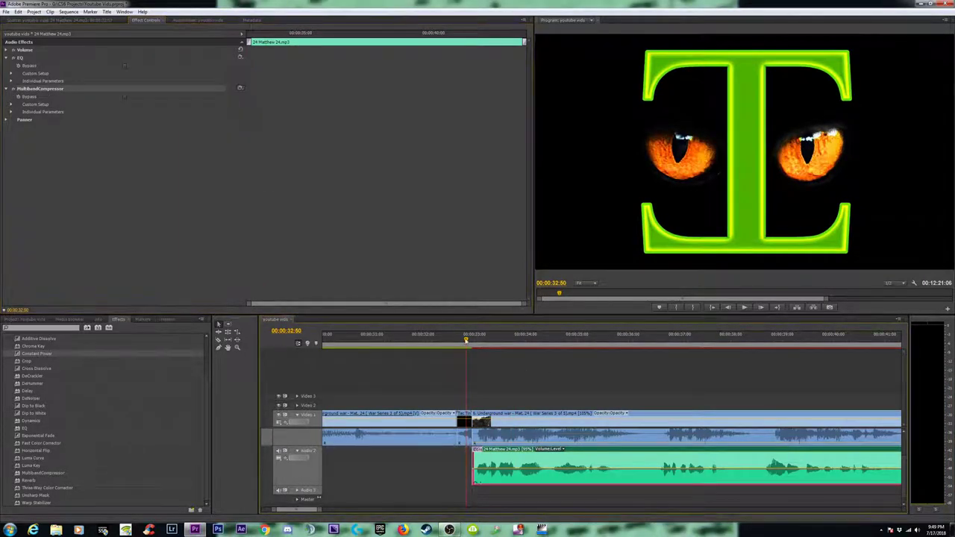
key("space")
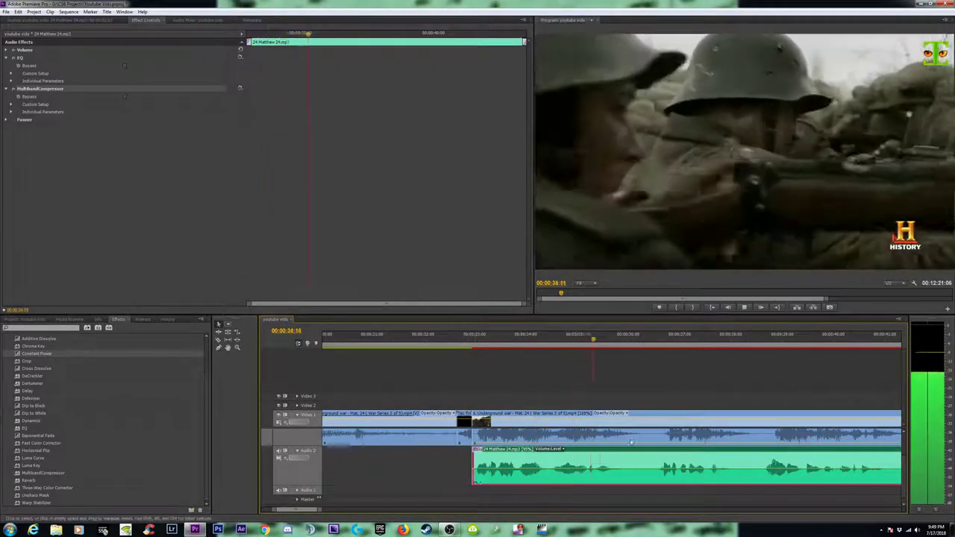
key("space")
- Play the sequence from 00:00:32:43 past the Underground War clip, adjusting timeline zoom
left_click(590, 434)
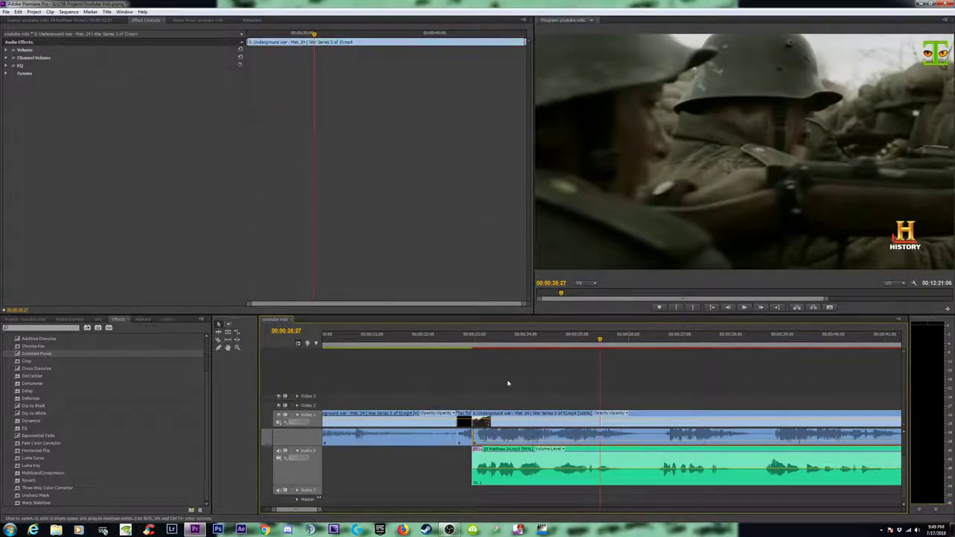
left_click(462, 341)
key("Return")
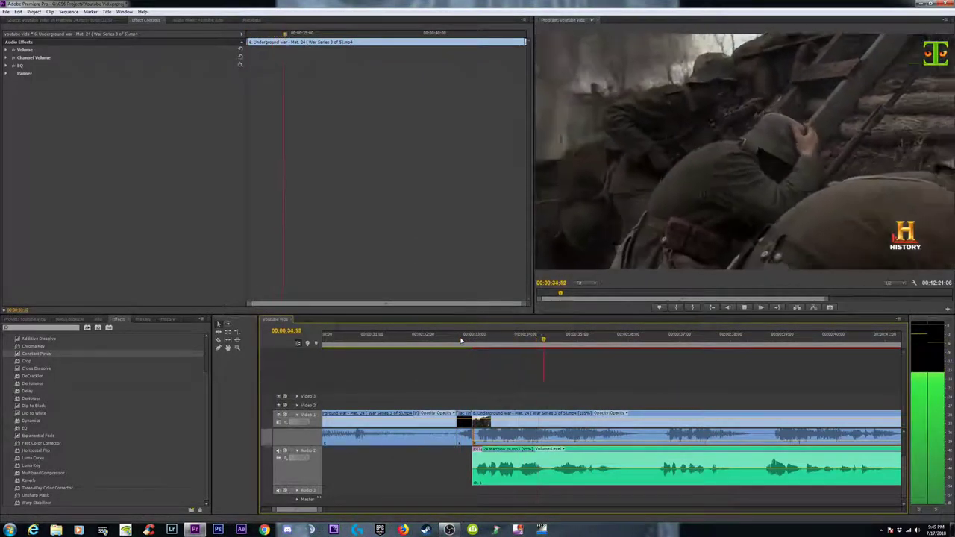
key("minus")
key("minus")
key("equal")
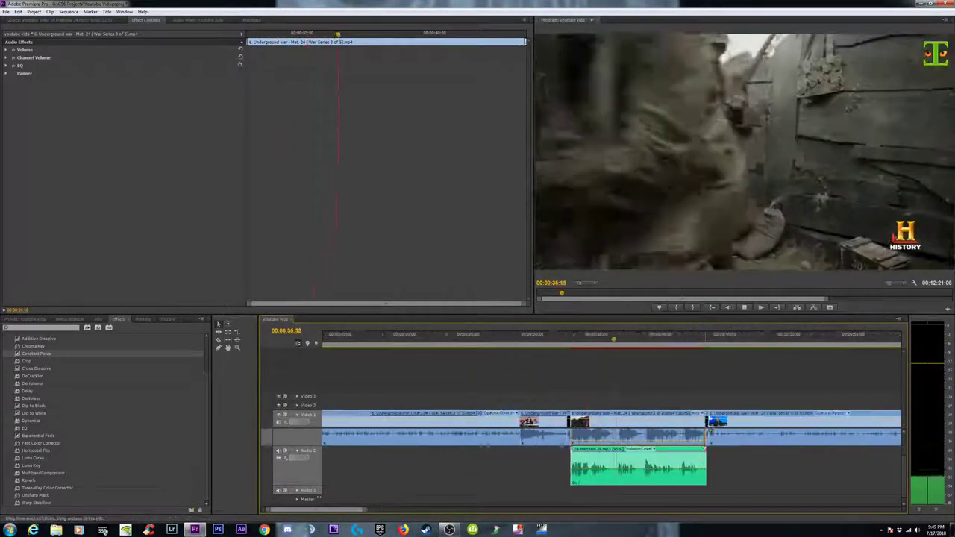
key("minus")
key("equal")
key("minus")
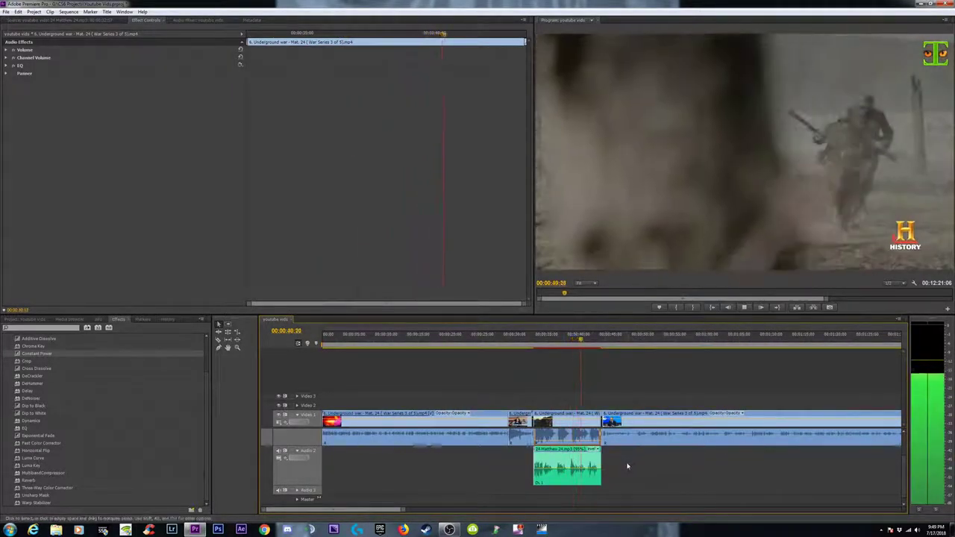
left_click(627, 466)
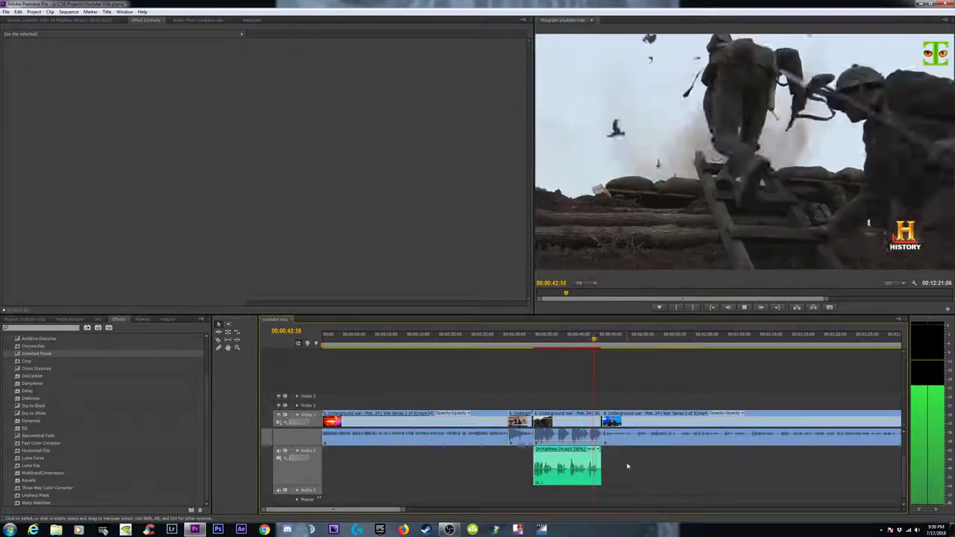
key("space")
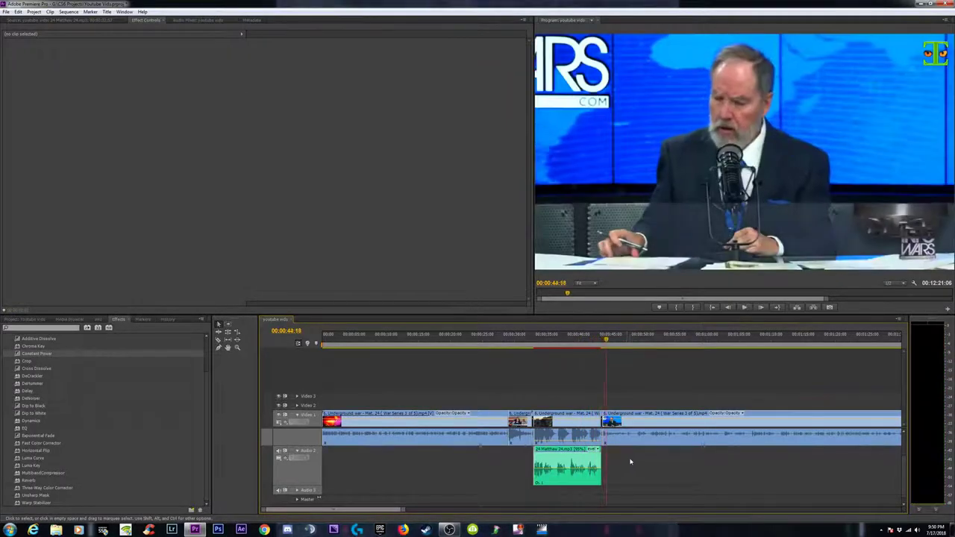
left_click(574, 466)
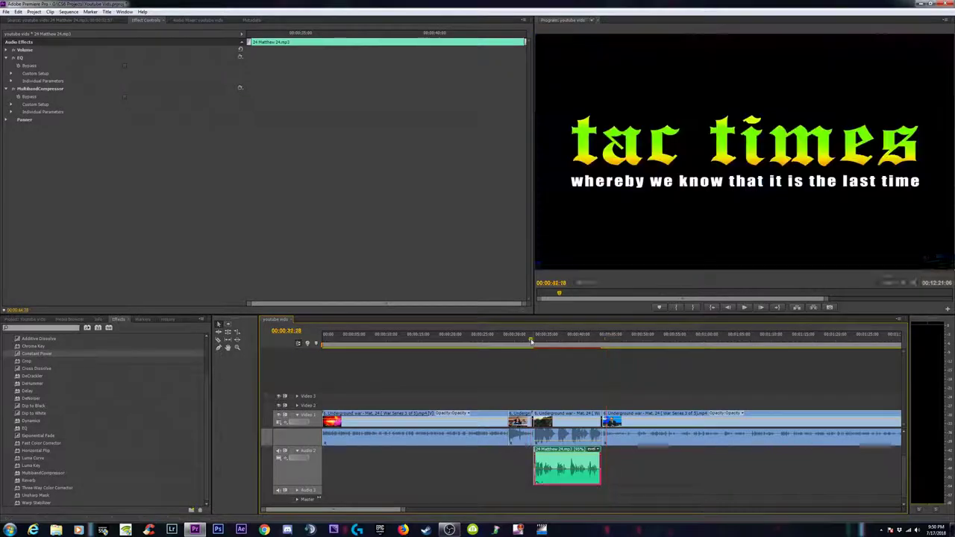
key("Return")
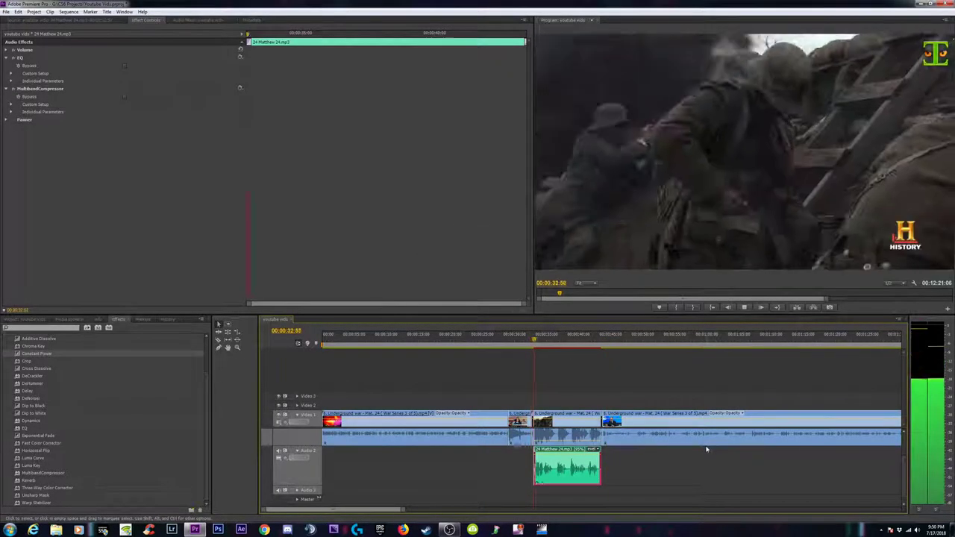
key("=")
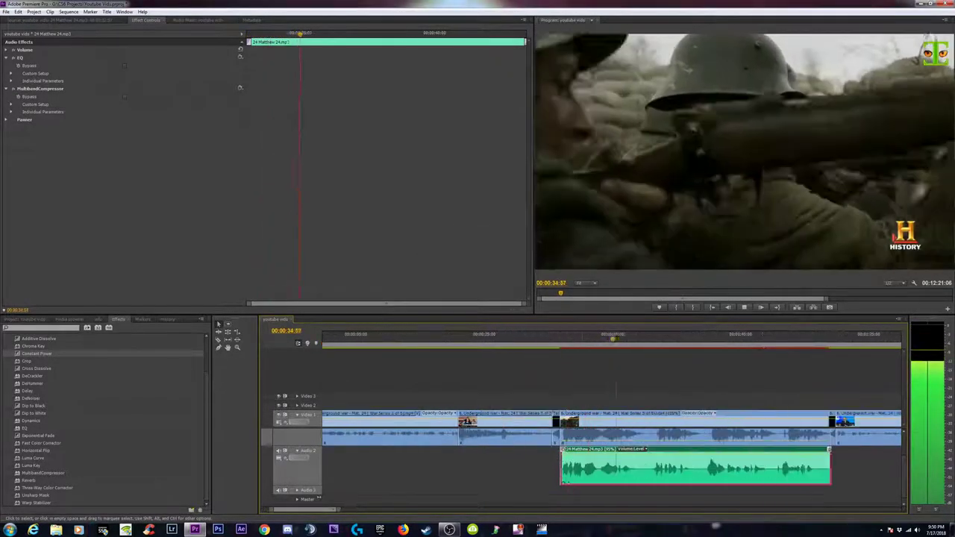
left_click(554, 340)
key("space")
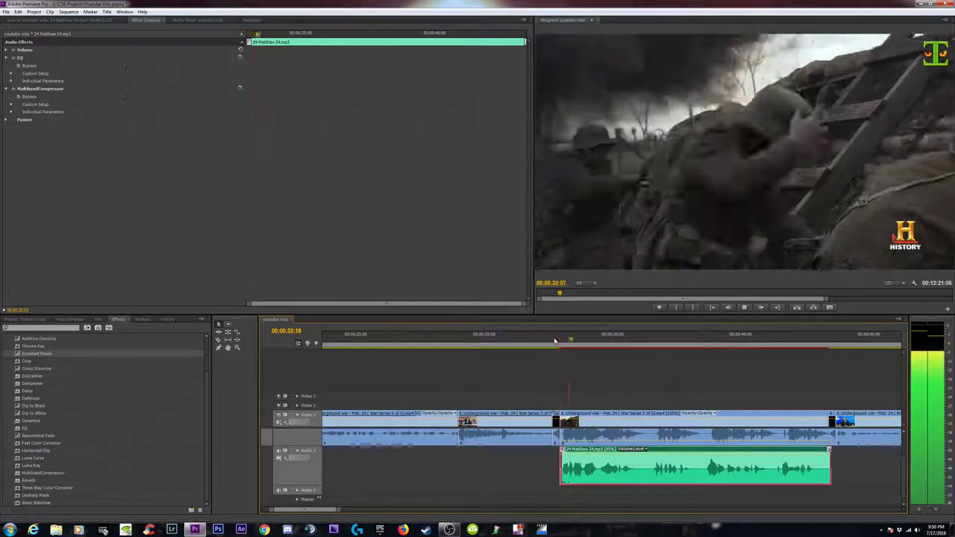
key("=")
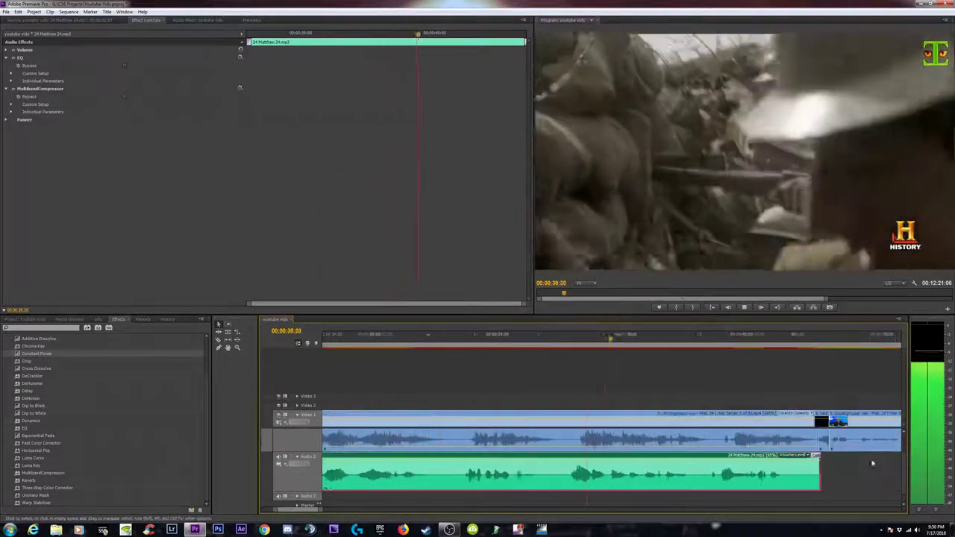
key("minus")
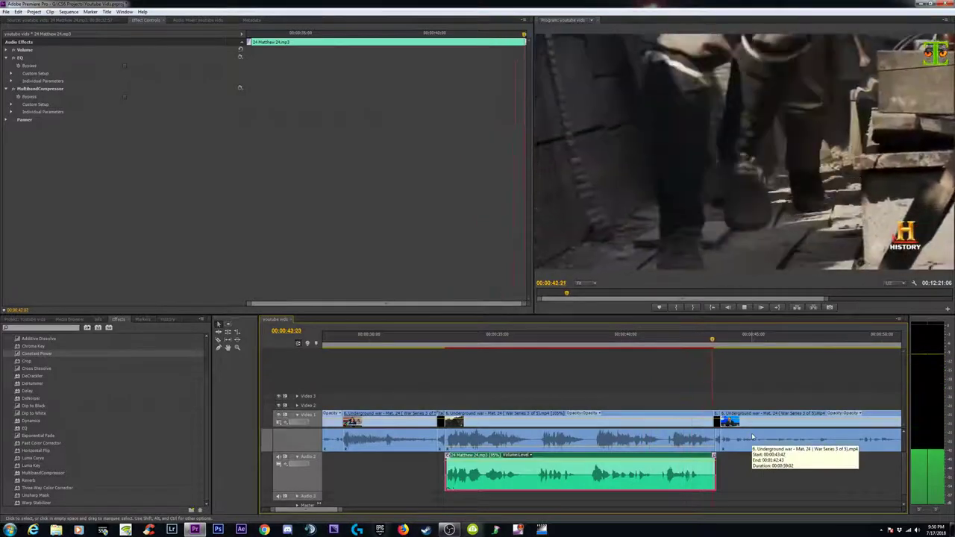
key("space")
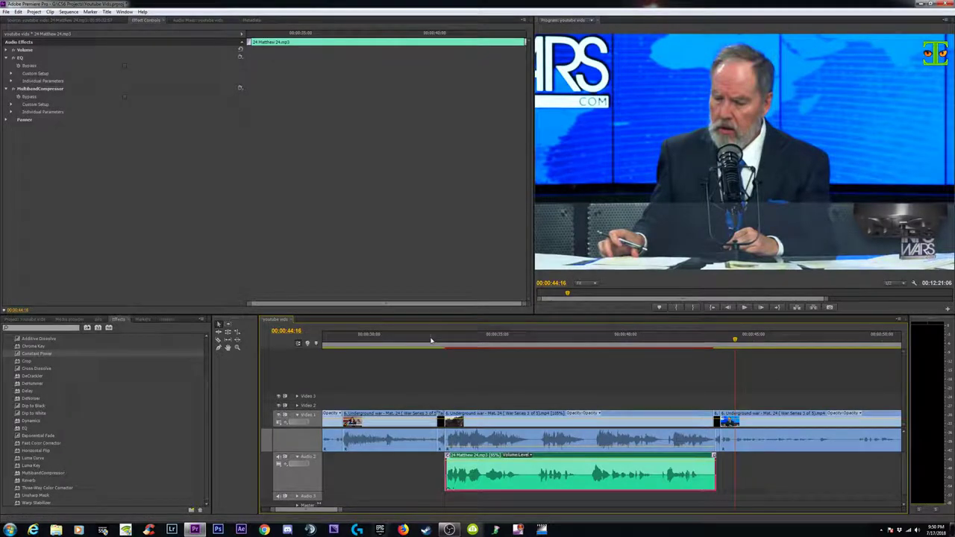
key("space")
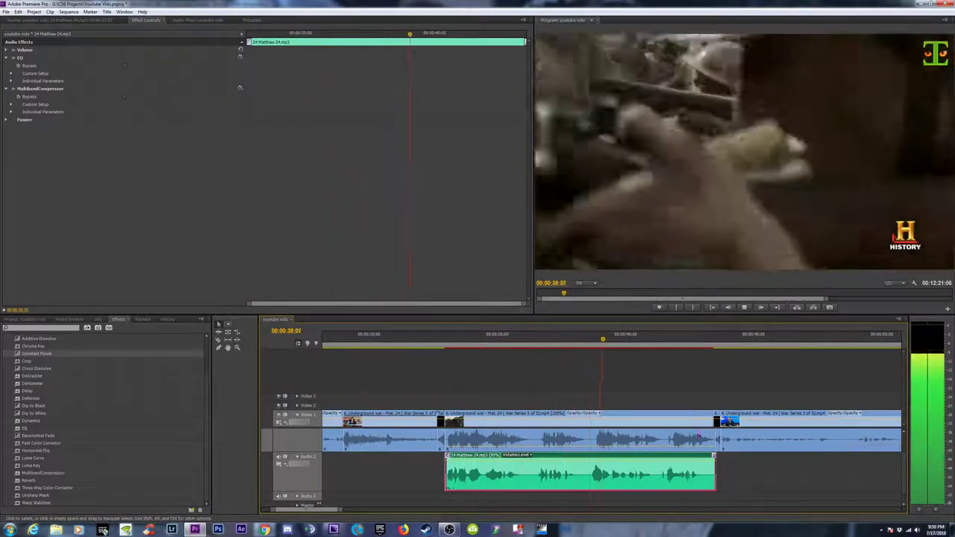
key("space")
- Play the war footage from the title several times to review the edit
left_click(583, 448)
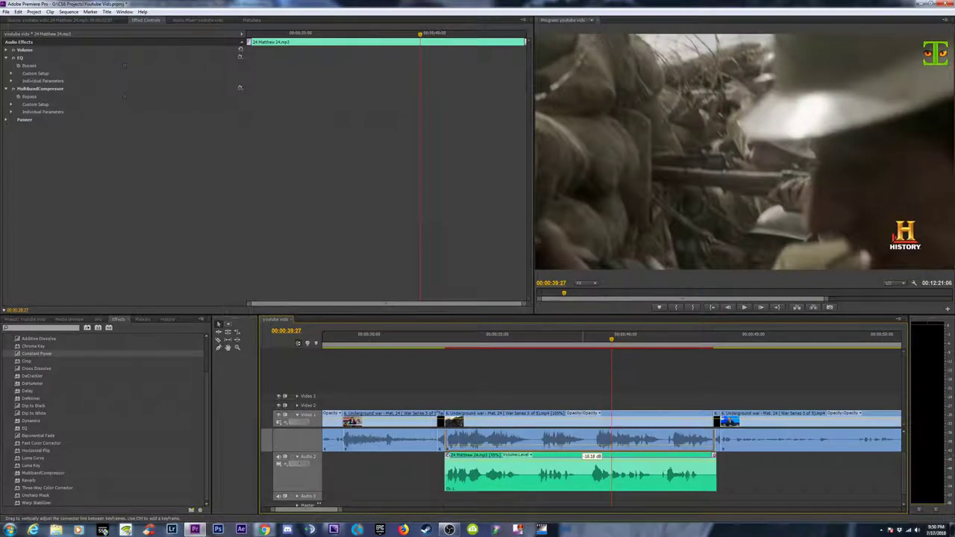
left_click(433, 341)
key("Return")
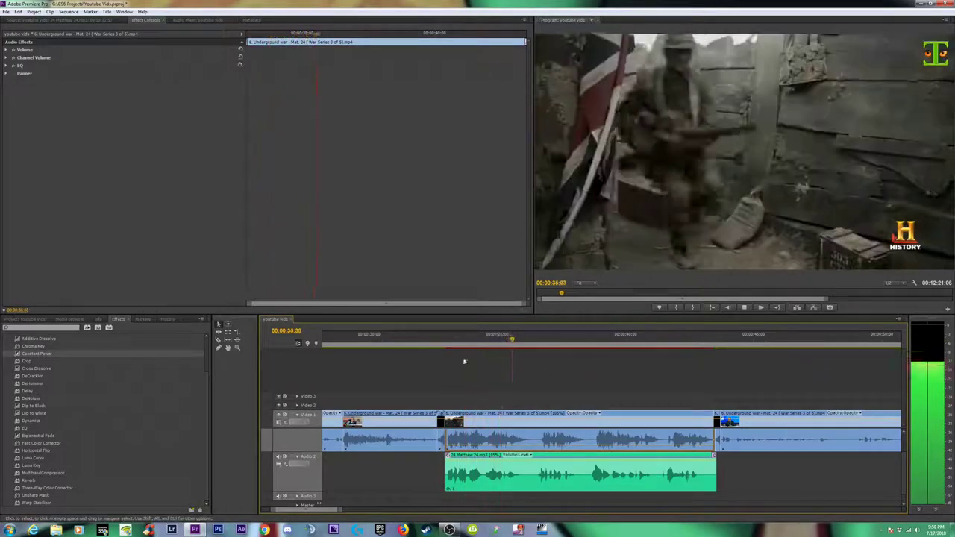
key("space")
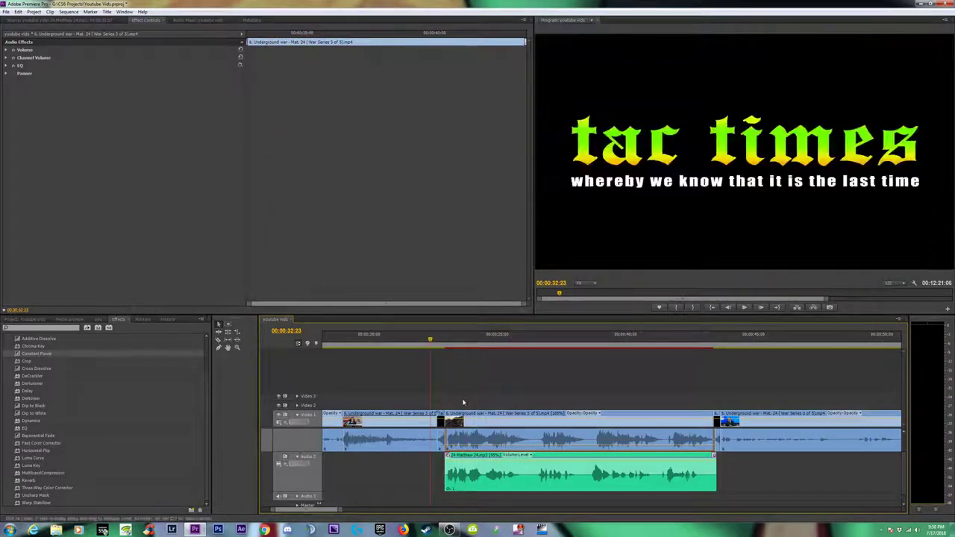
key("space")
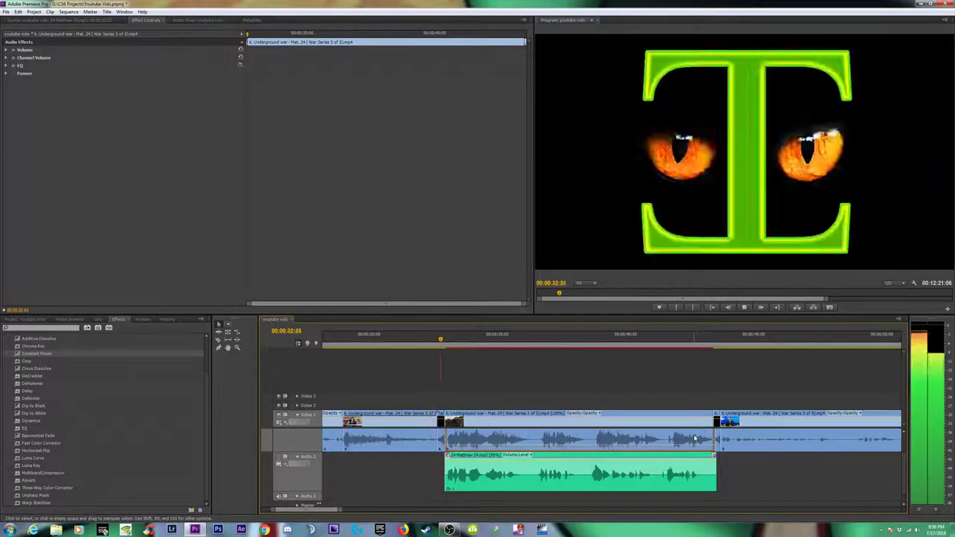
key("space")
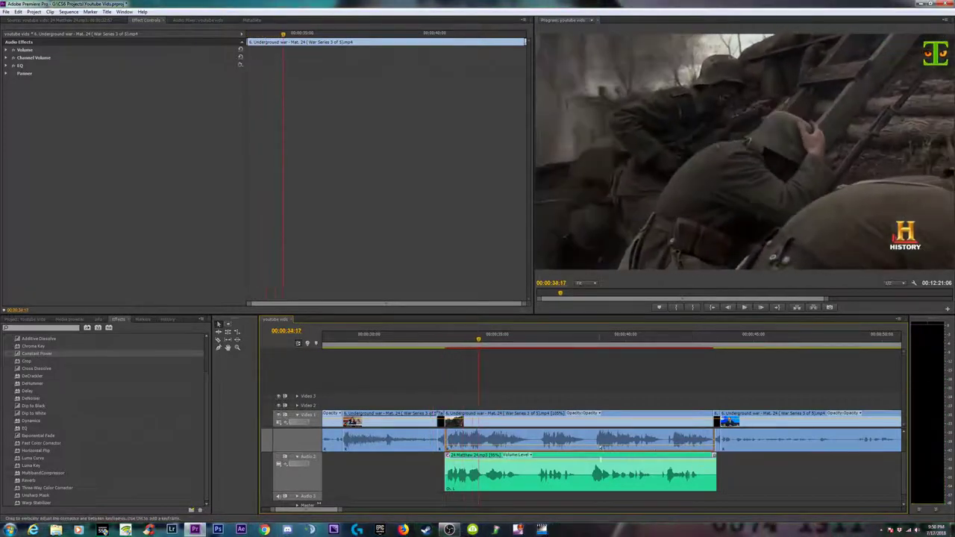
key("Return")
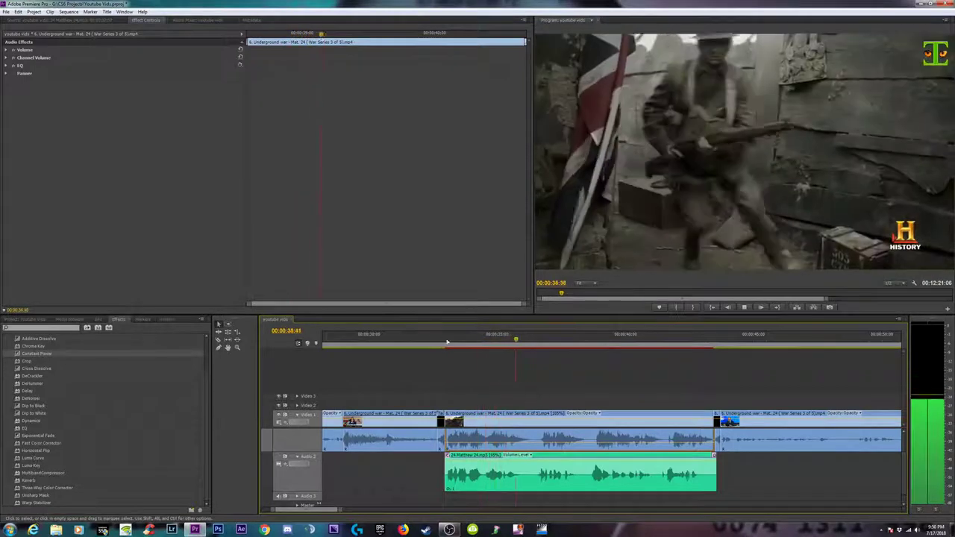
key("space")
- Replay from just before the narration clip, then switch to the Audio Mixer
scroll(293, 441, "up", 1)
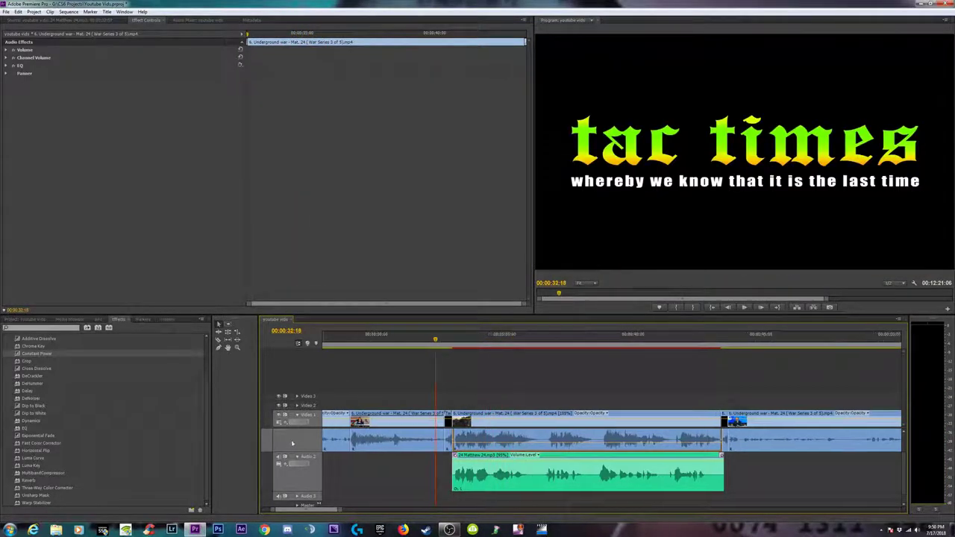
scroll(308, 438, "up", 2)
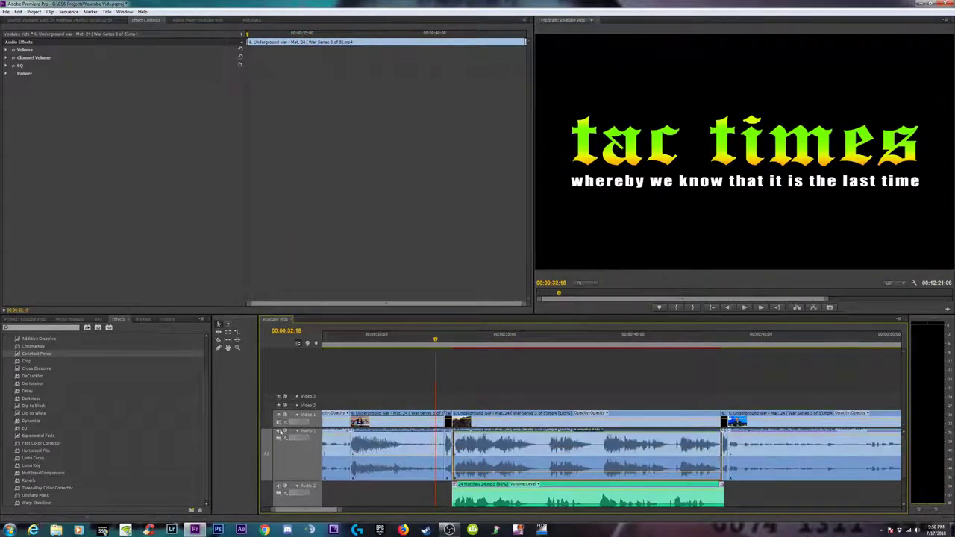
key("space")
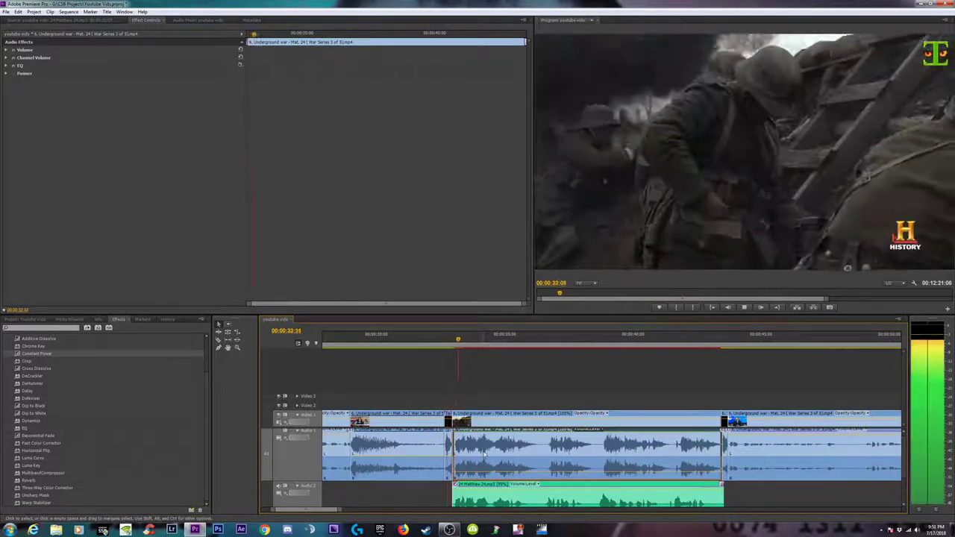
left_click(452, 337)
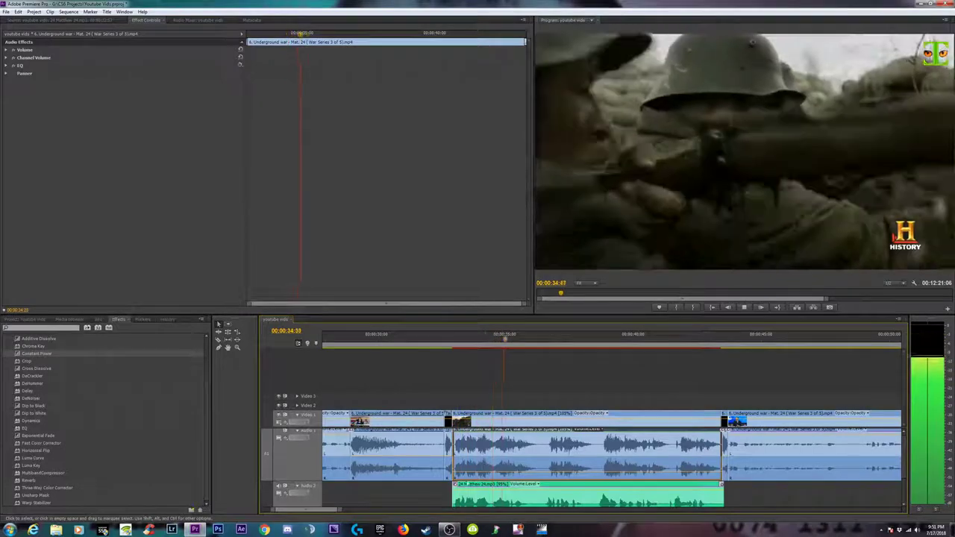
left_click(458, 371)
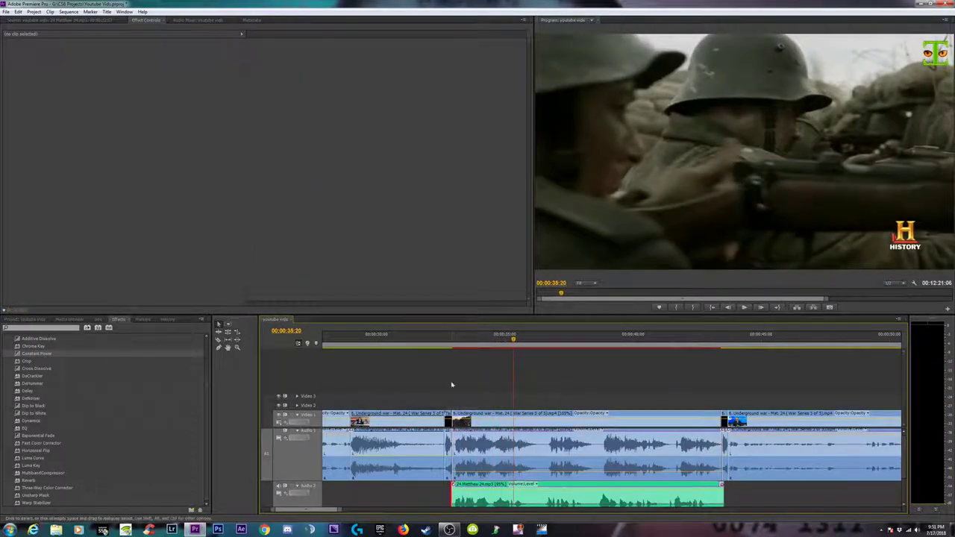
left_click(444, 339)
key("Return")
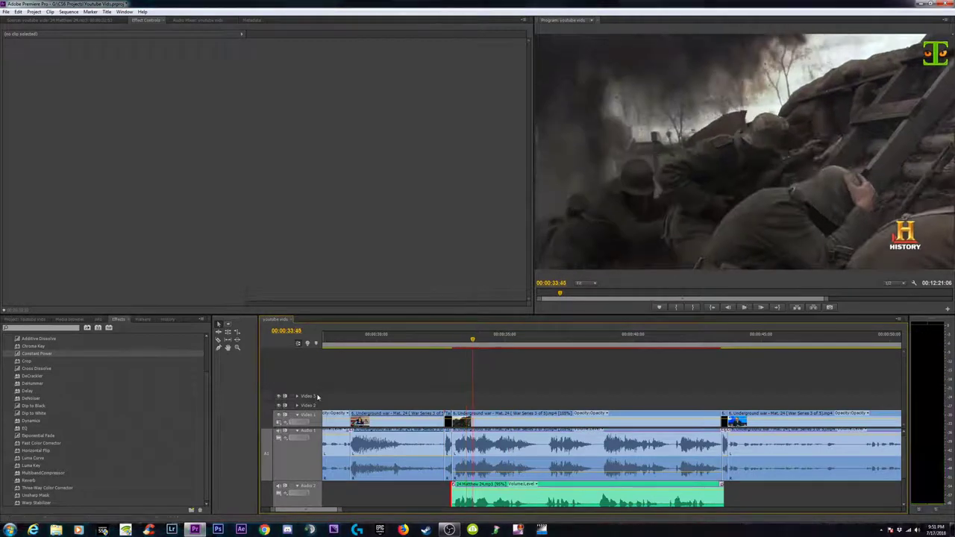
left_click(196, 21)
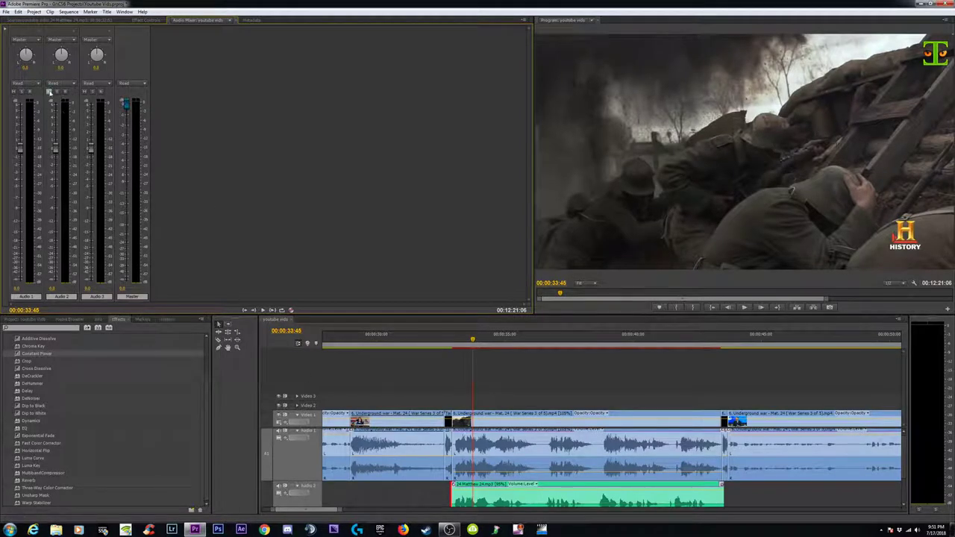
- Mute Audio 1 and solo Audio 2 during playback to hear each track separately
key("space")
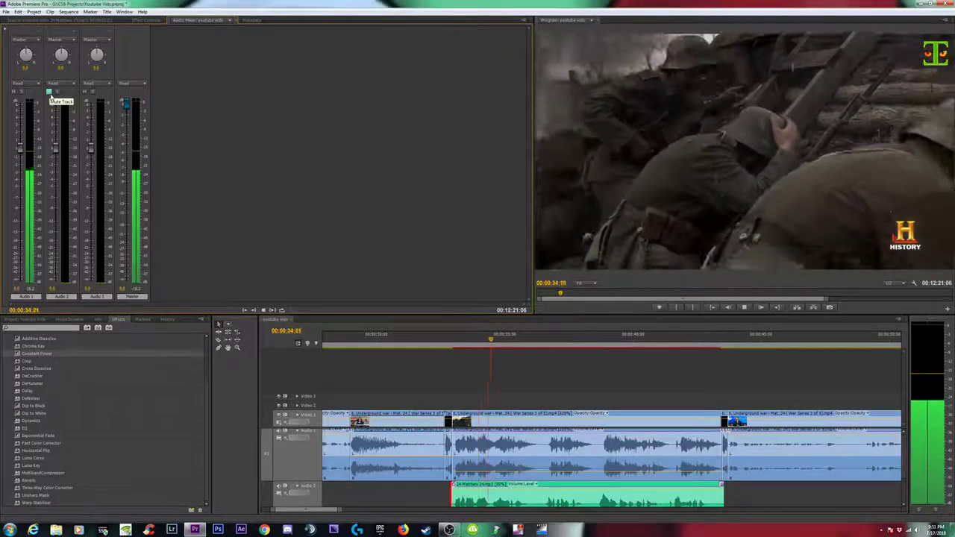
left_click(49, 91)
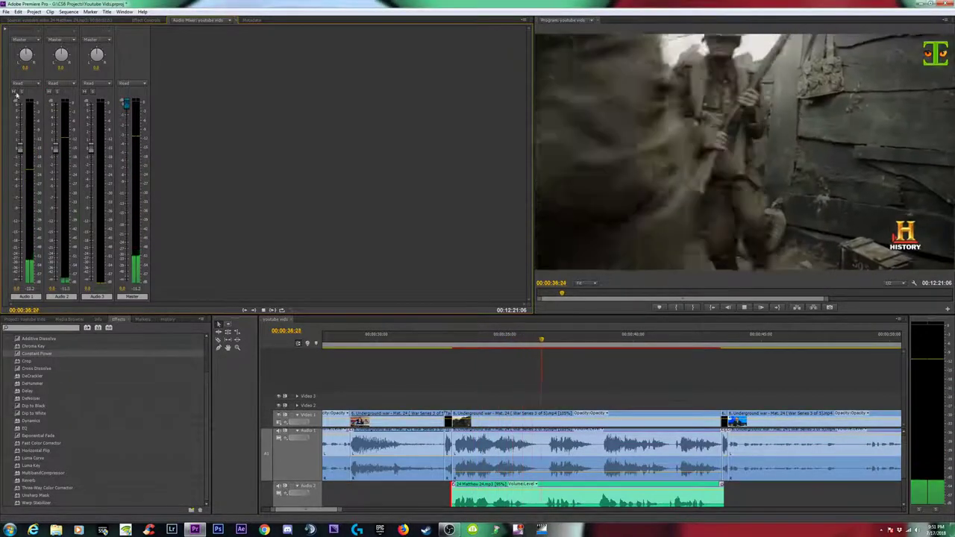
left_click(14, 91)
left_click(56, 92)
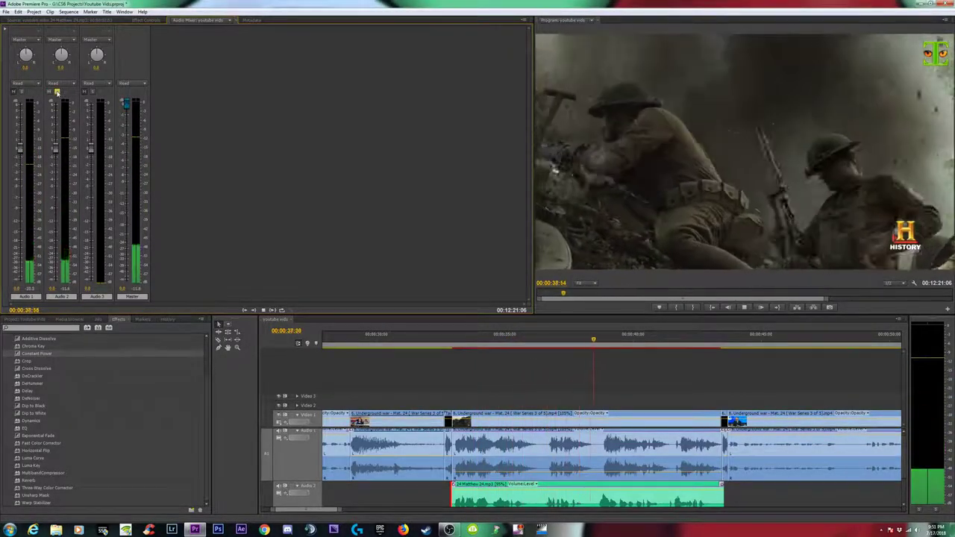
key("space")
key("space")
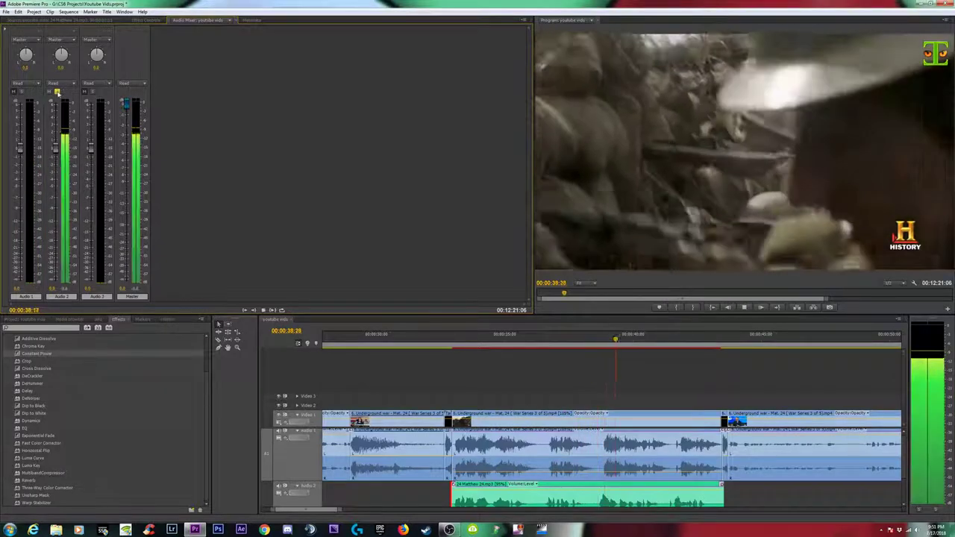
left_click(57, 91)
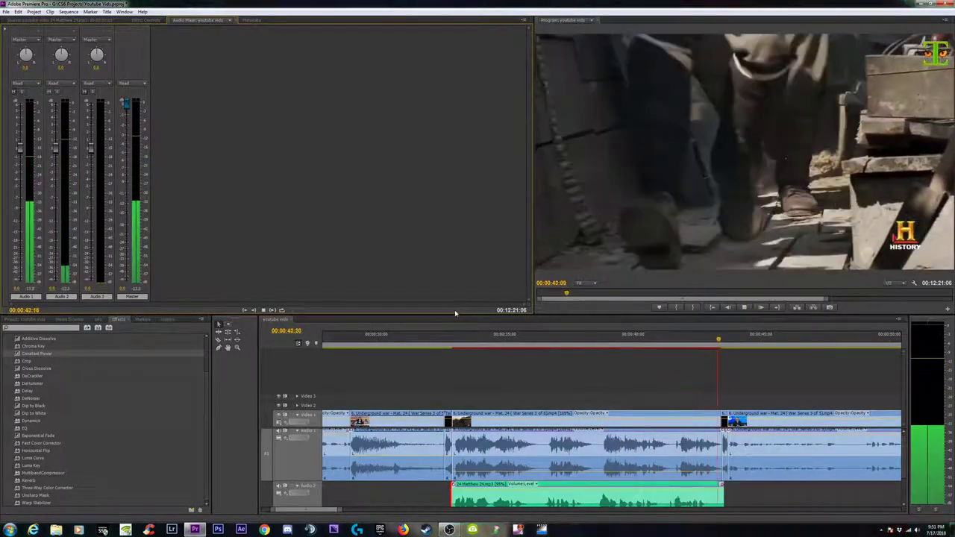
key("space")
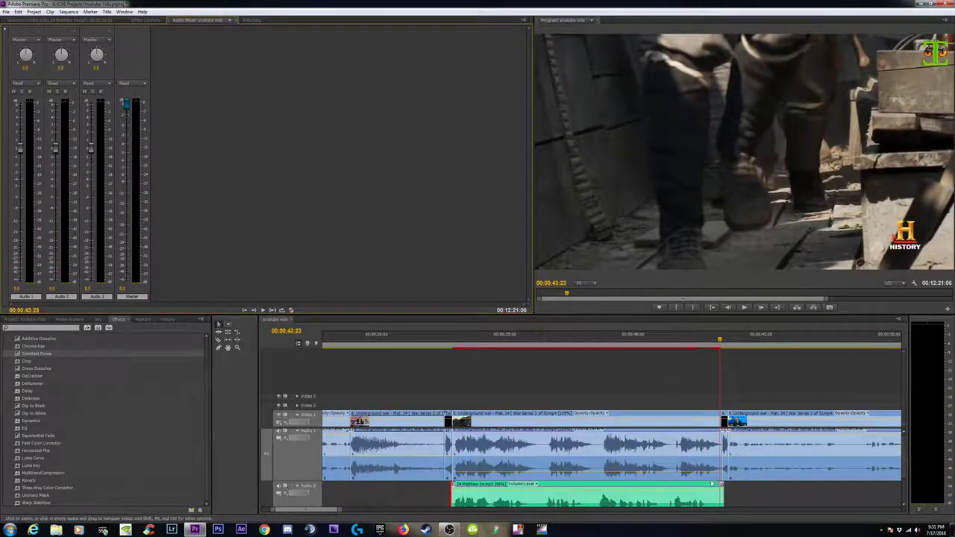
left_click(446, 342)
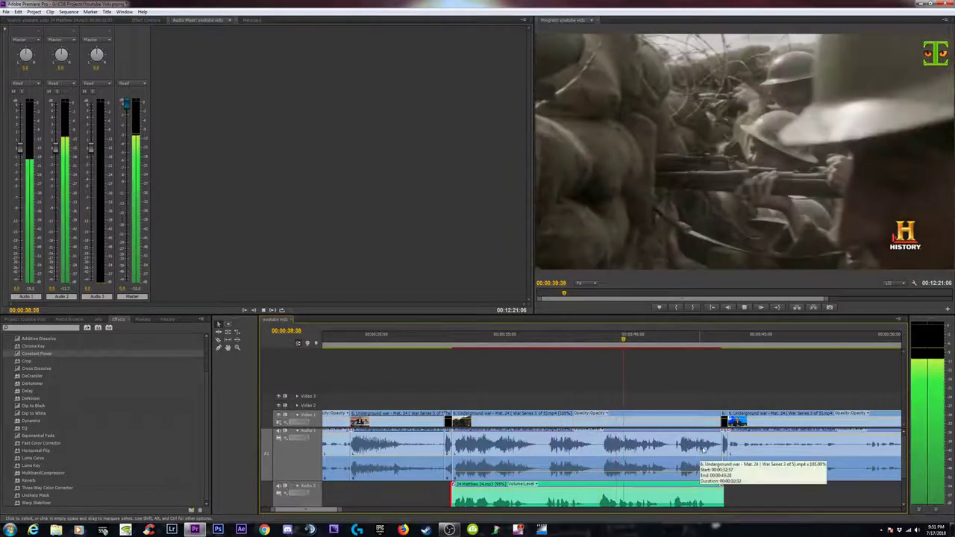
key("alt+minus")
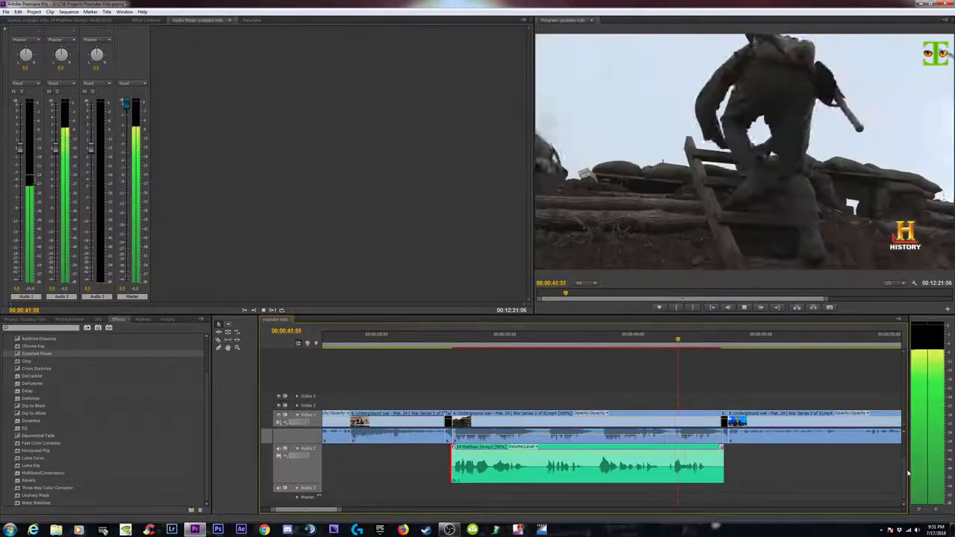
key("space")
- Apply the Dynamics effect to the Matthew 24 narration clip and play back the result
left_click(603, 459)
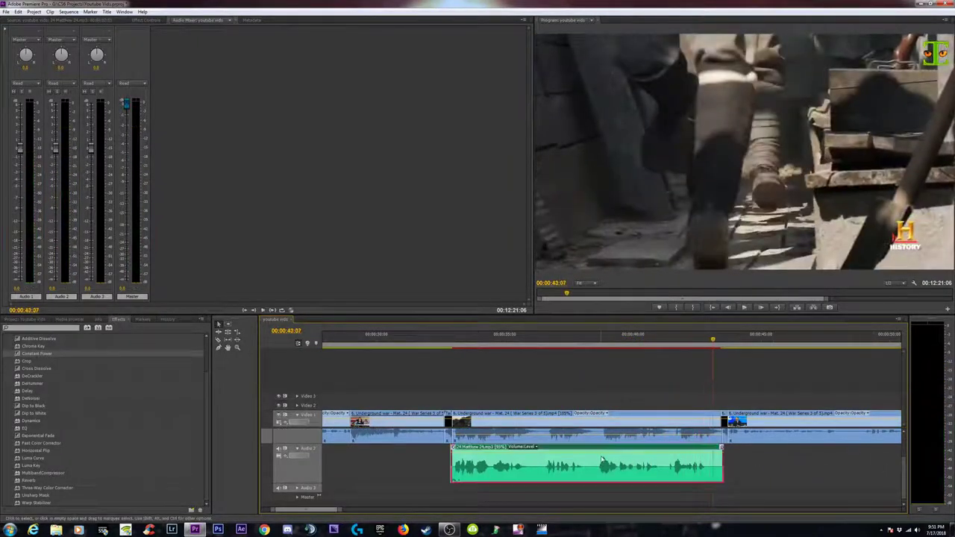
left_click(36, 406)
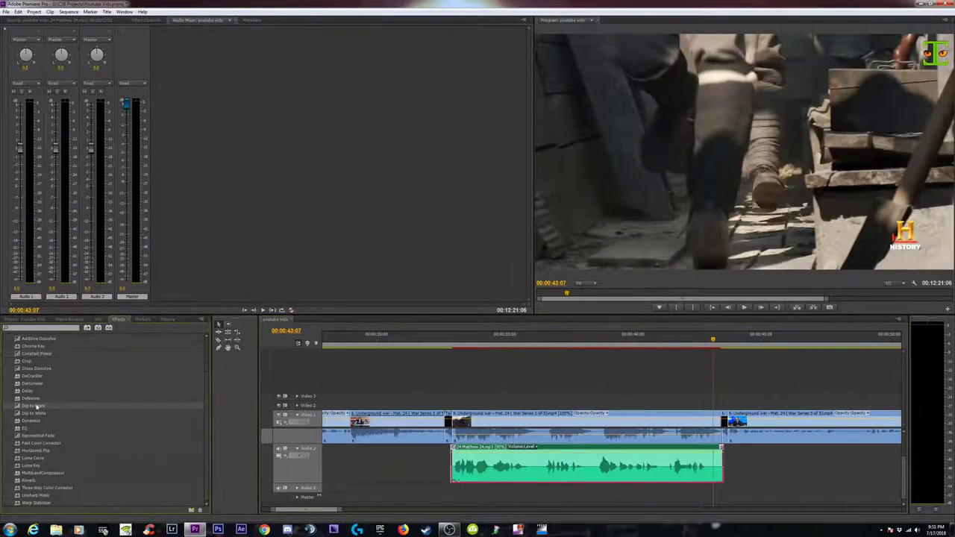
left_click_drag(30, 421, 539, 472)
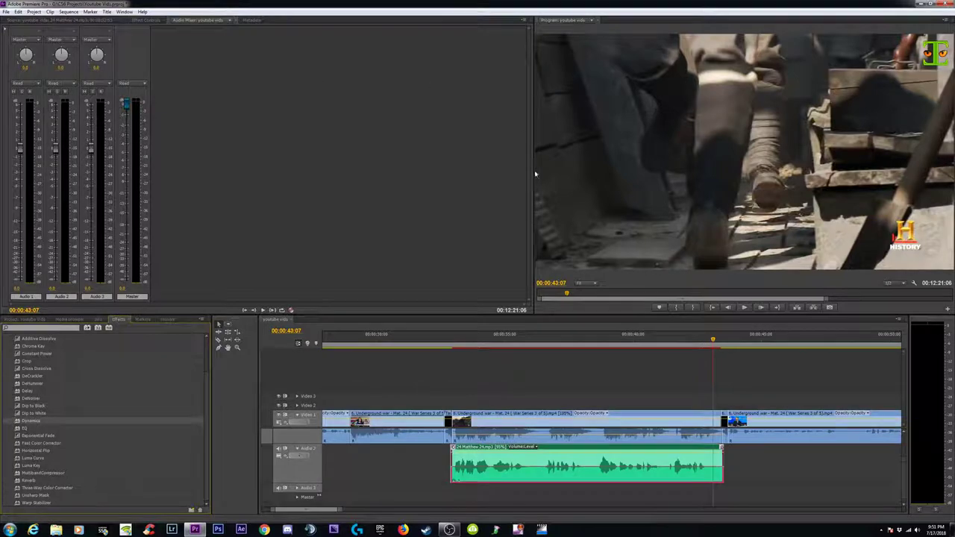
left_click(449, 340)
key("space")
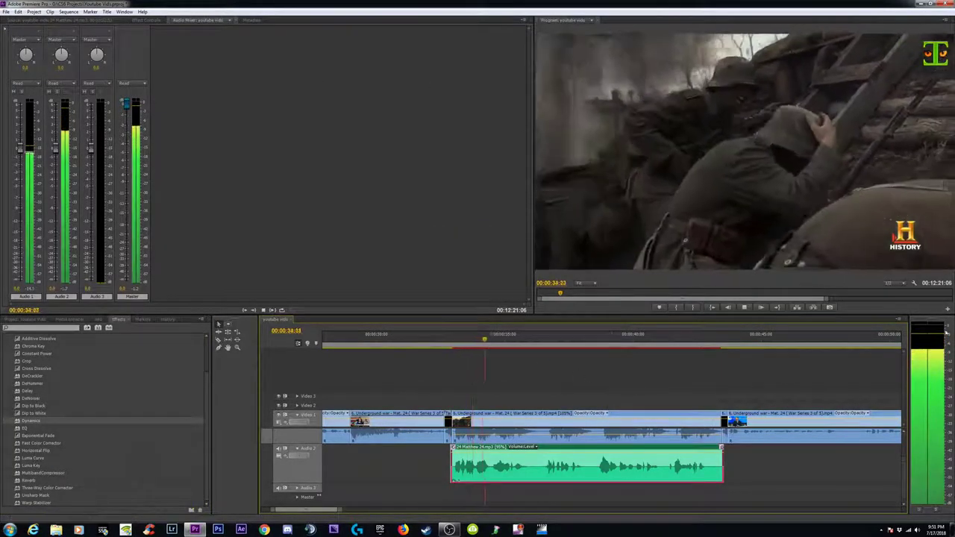
key("space")
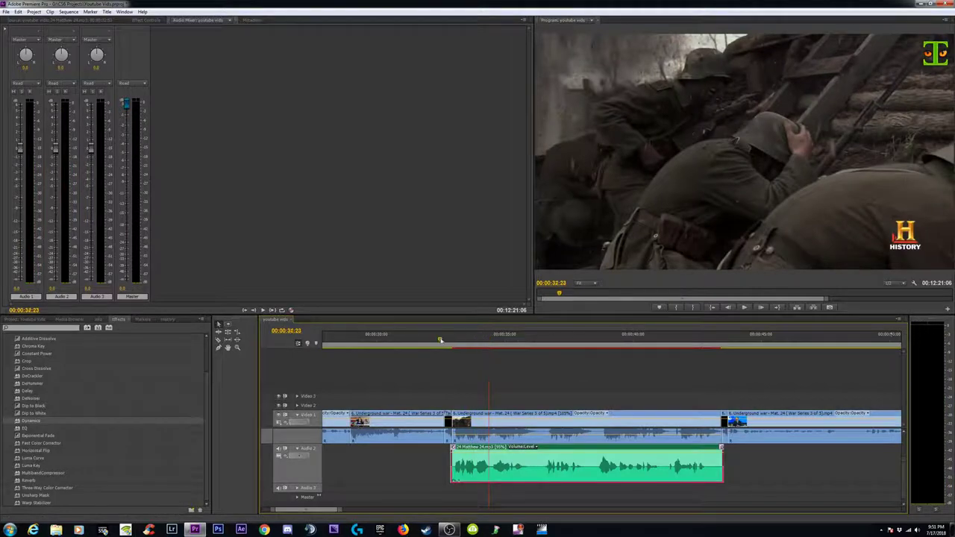
key("space")
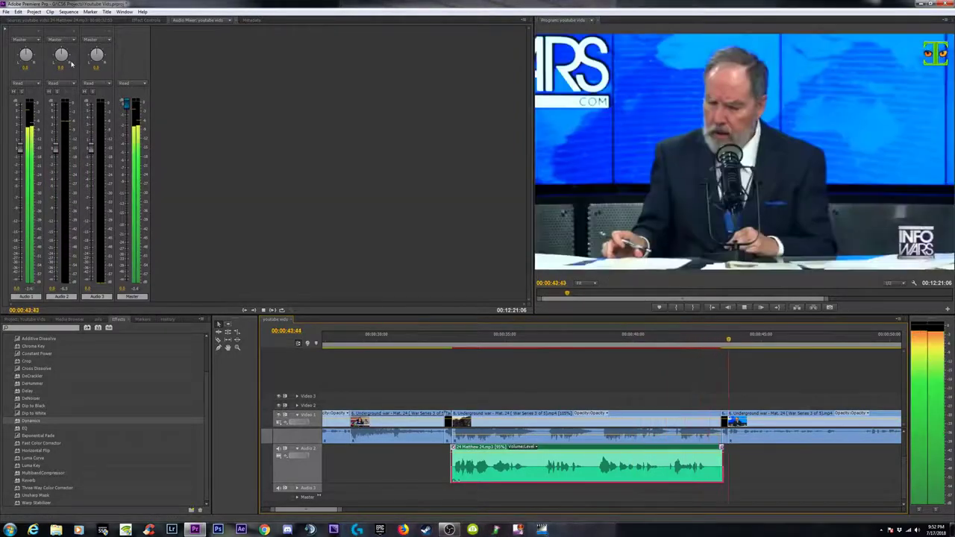
key("minus")
- Zoom out to the whole sequence, select clips through to Cyber War, and show Effect Controls
left_click(519, 340)
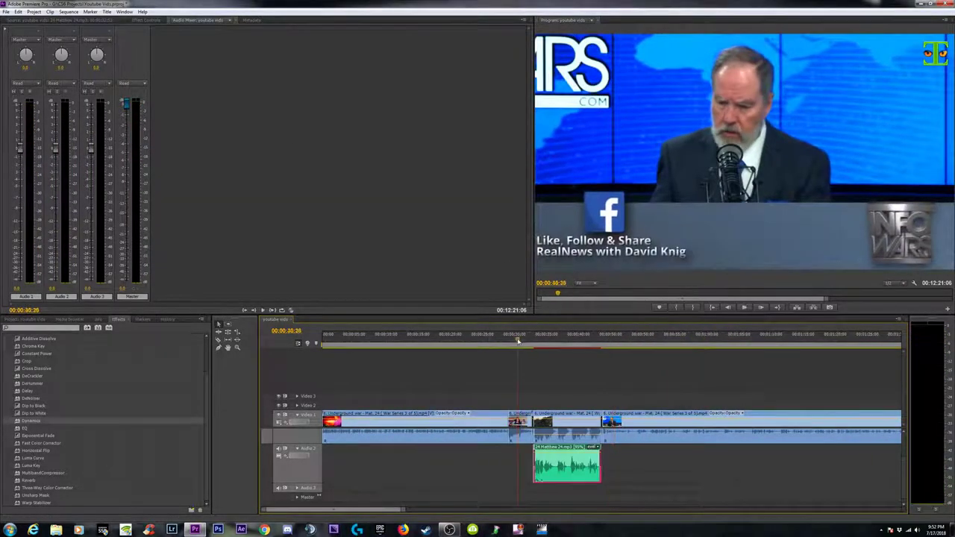
key("minus")
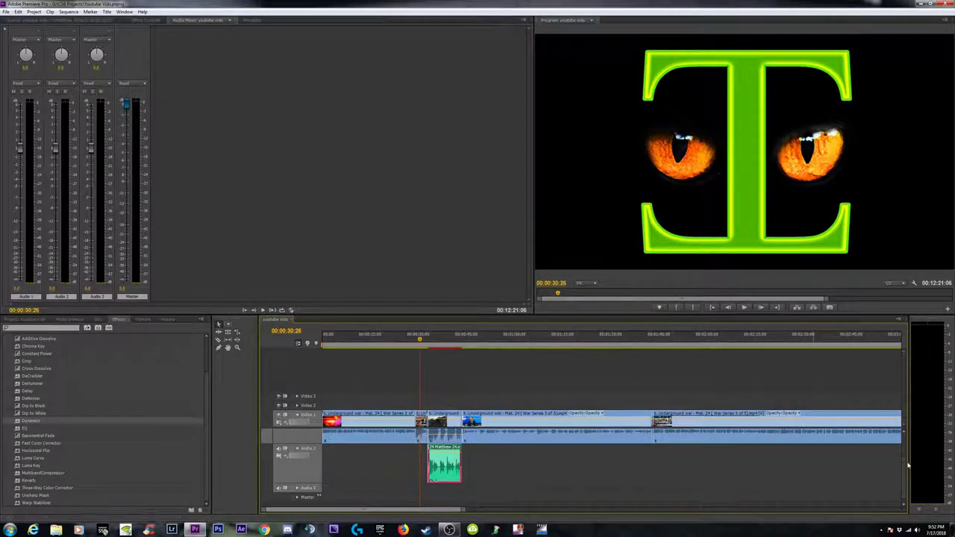
scroll(910, 448, "up", 2)
key("minus")
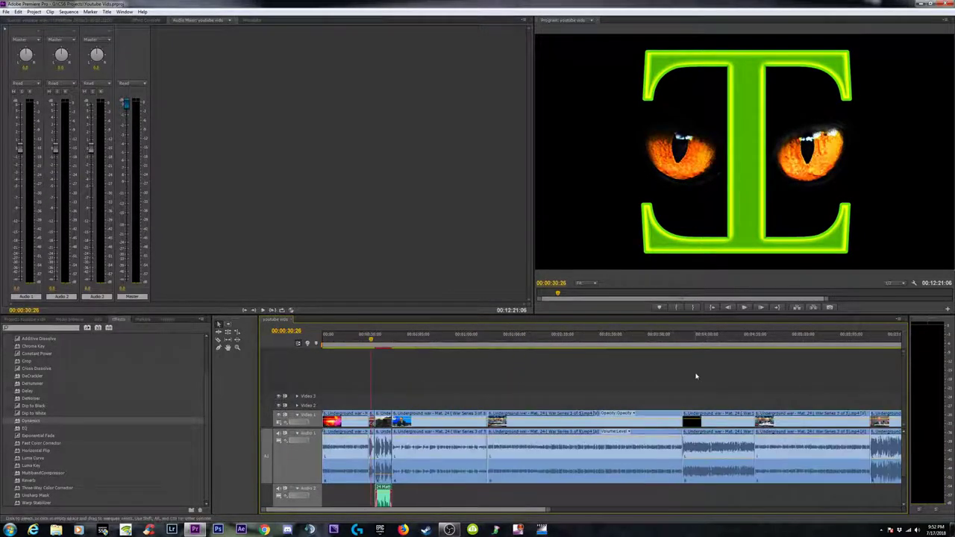
key("minus")
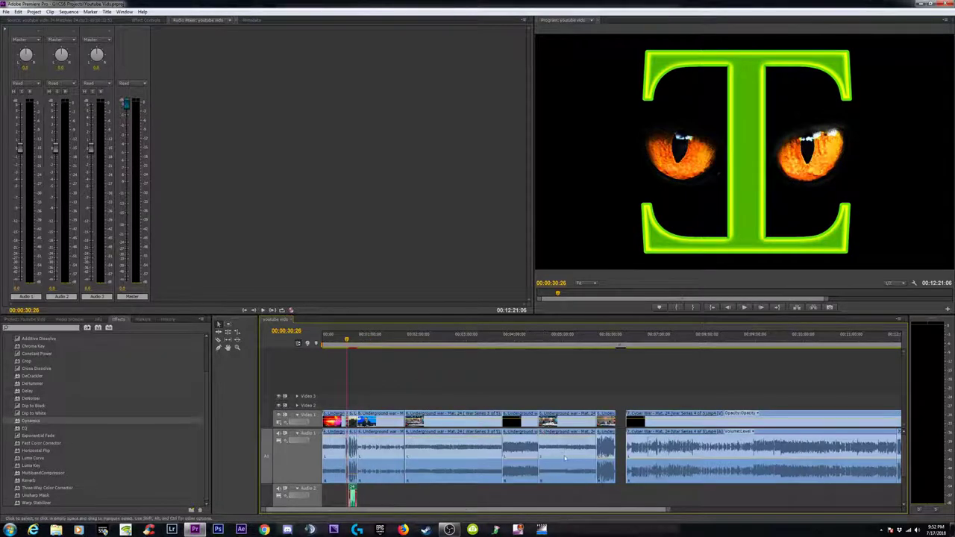
left_click(567, 452)
left_click(461, 452)
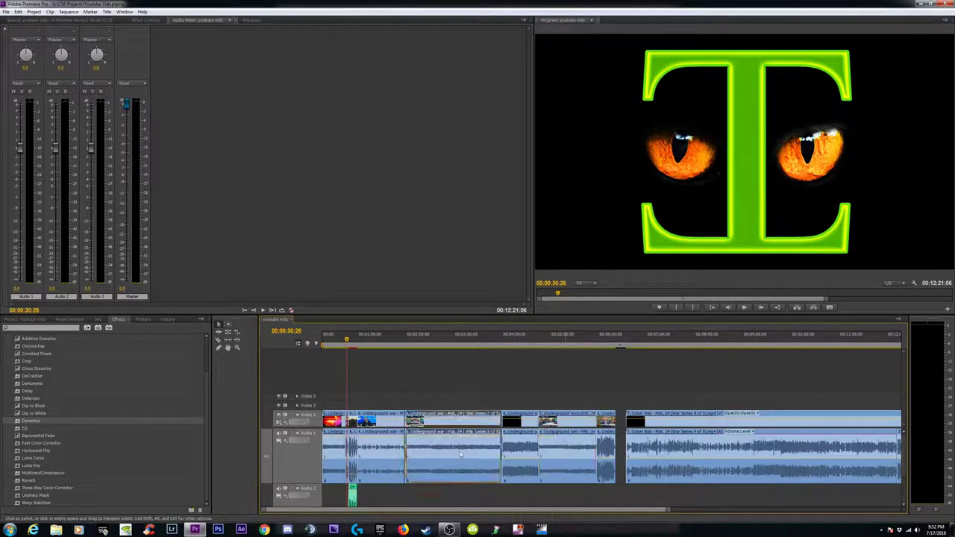
left_click(386, 446)
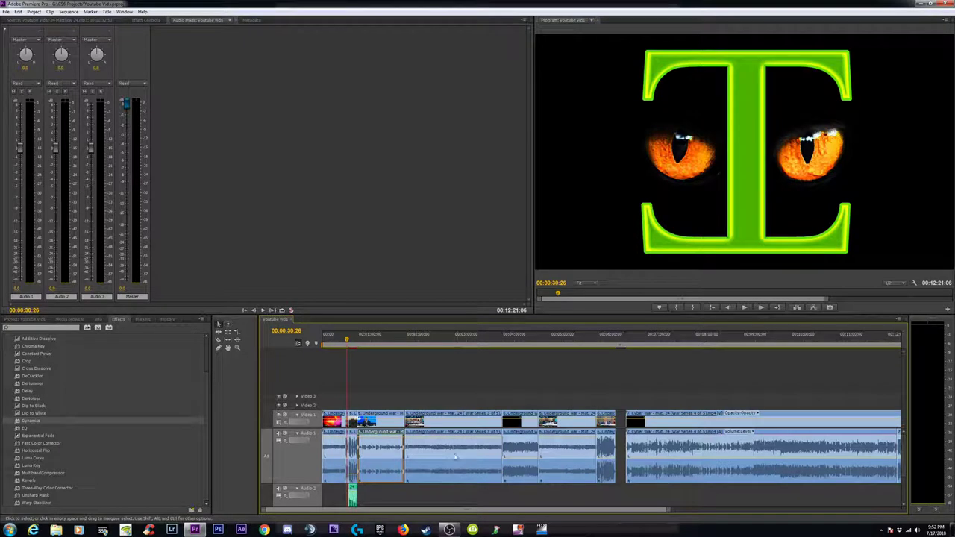
key("minus")
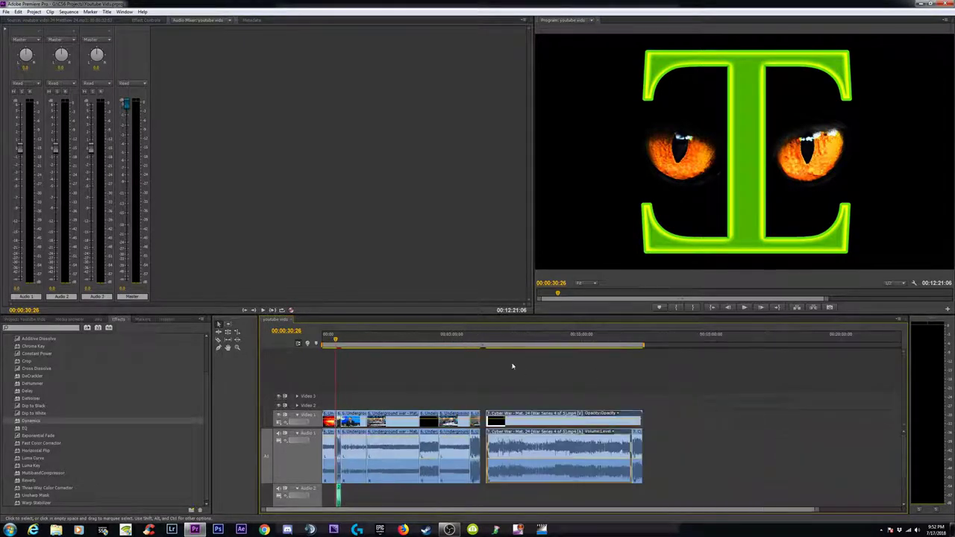
left_click(134, 20)
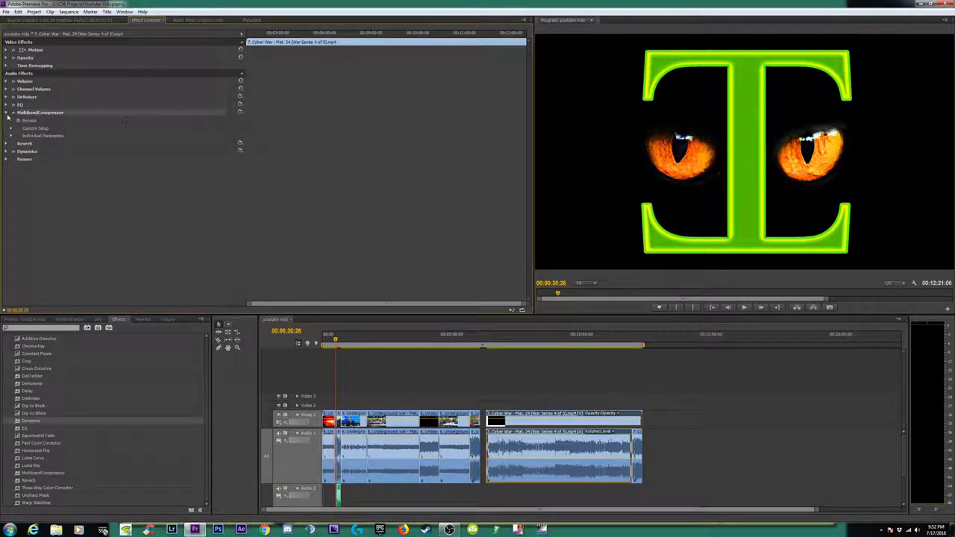
- Collapse the Multiband Compressor, select Dynamics, and preview the sequence around 7:40–8:34
left_click(7, 113)
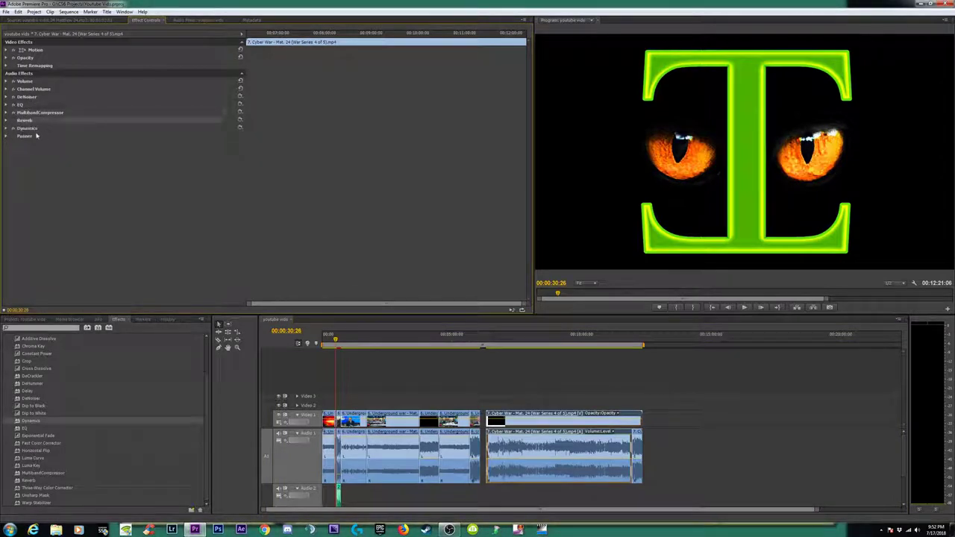
left_click(27, 129)
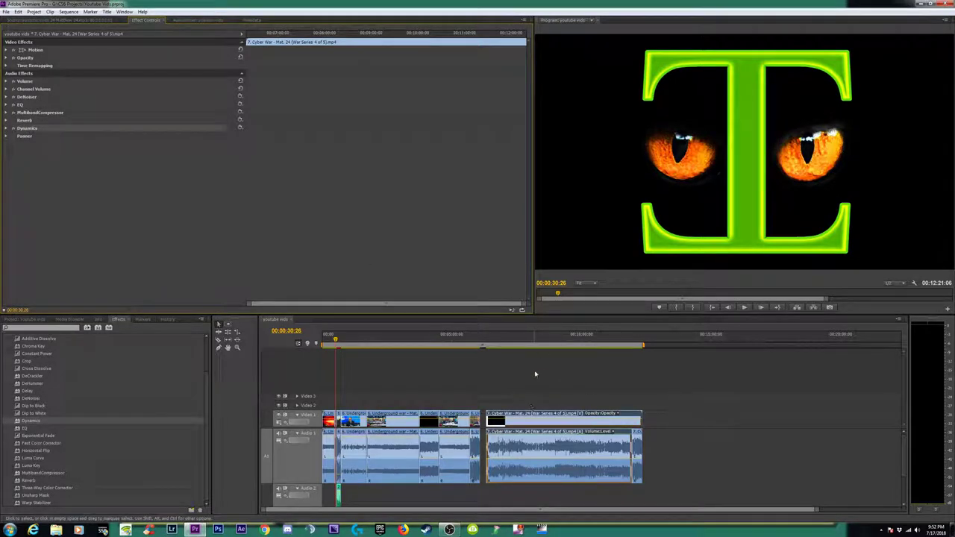
left_click(557, 375)
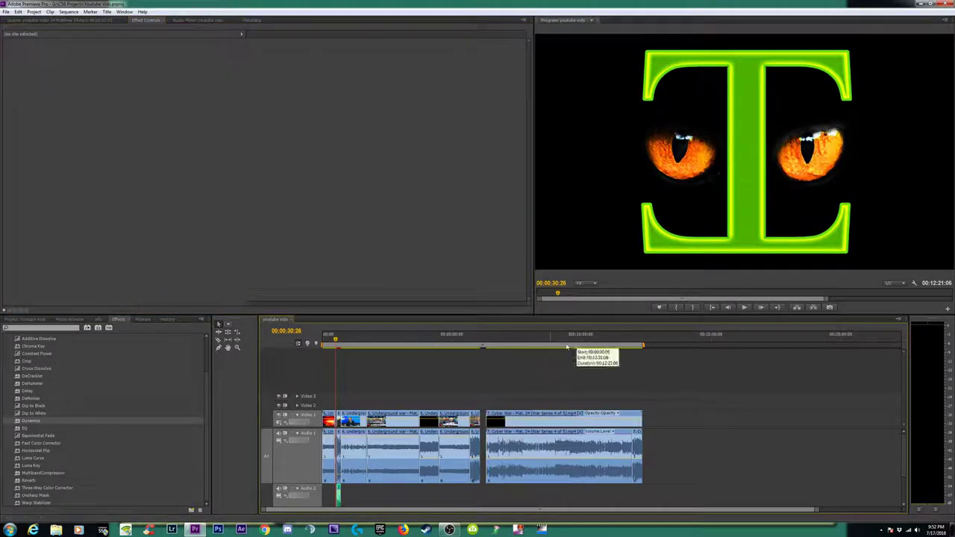
left_click(562, 343)
key("space")
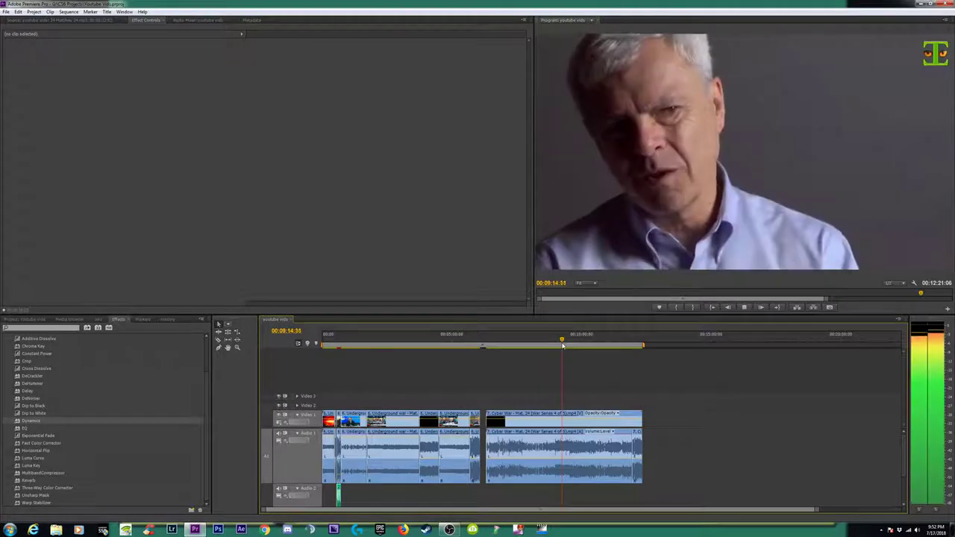
key("space")
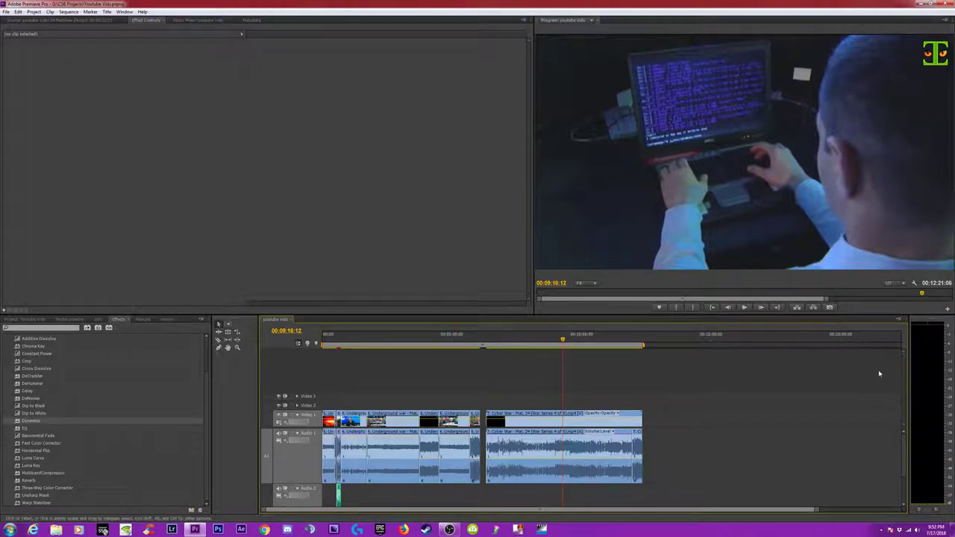
left_click(521, 337)
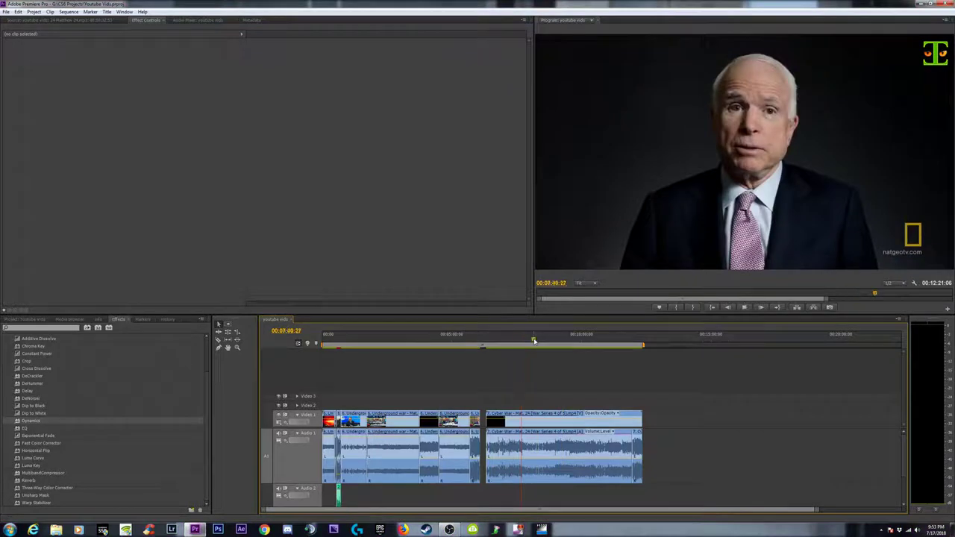
left_click(534, 339)
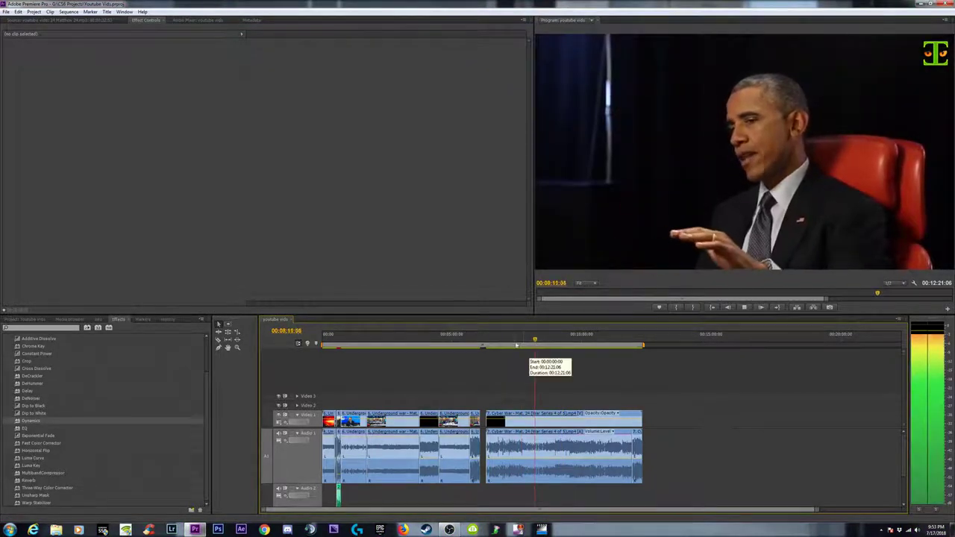
left_click(502, 338)
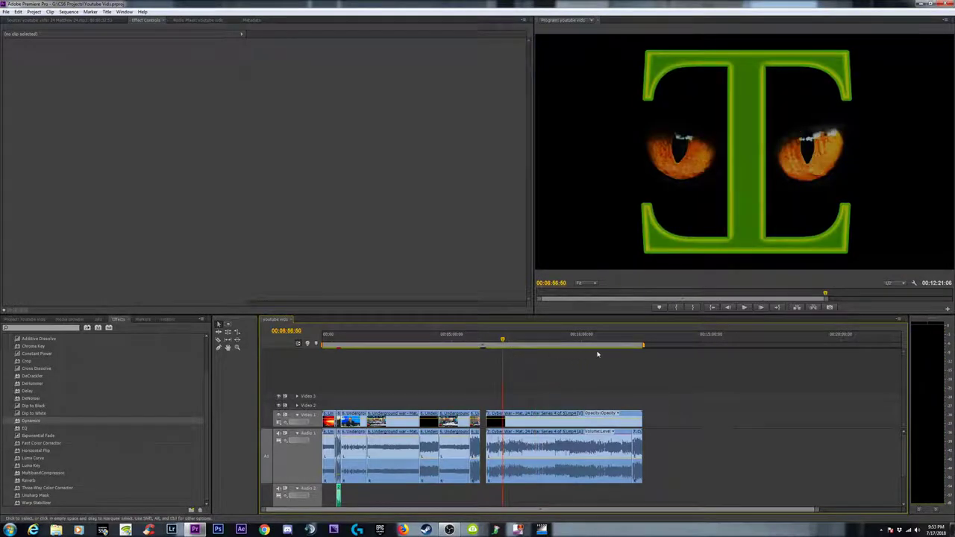
left_click(636, 341)
- End the work area at the last Underground War clip, about 00:06:05
key("=")
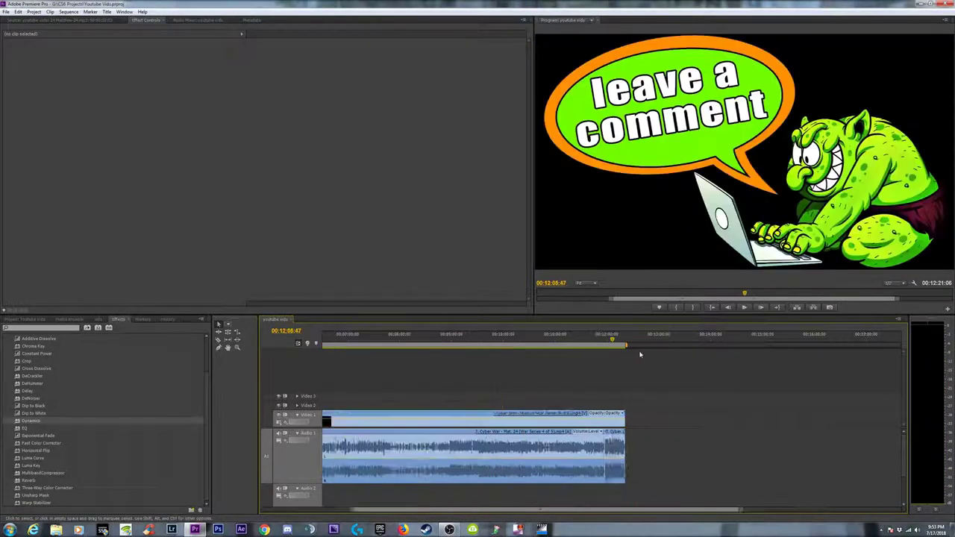
key("-")
left_click_drag(640, 344, 475, 345)
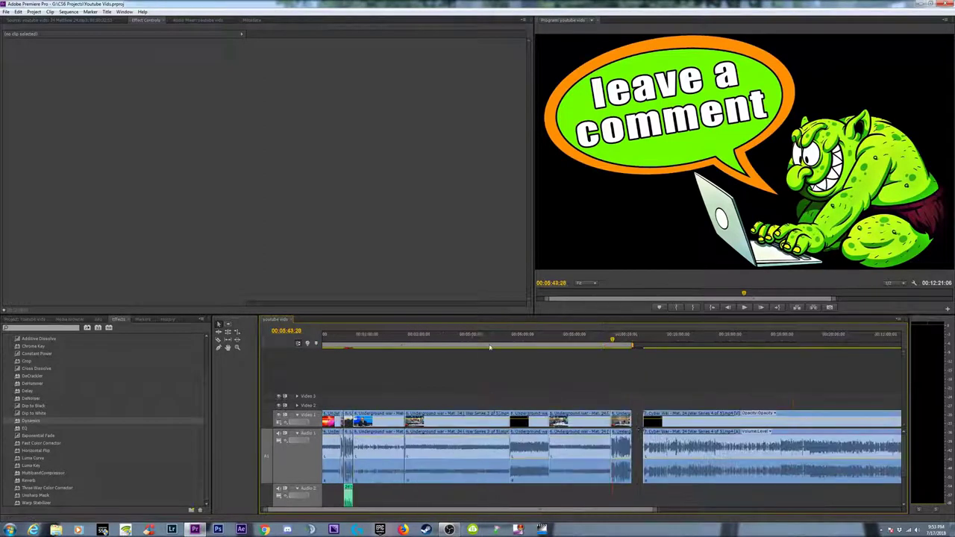
left_click(467, 336)
key("=")
left_click_drag(768, 344, 789, 350)
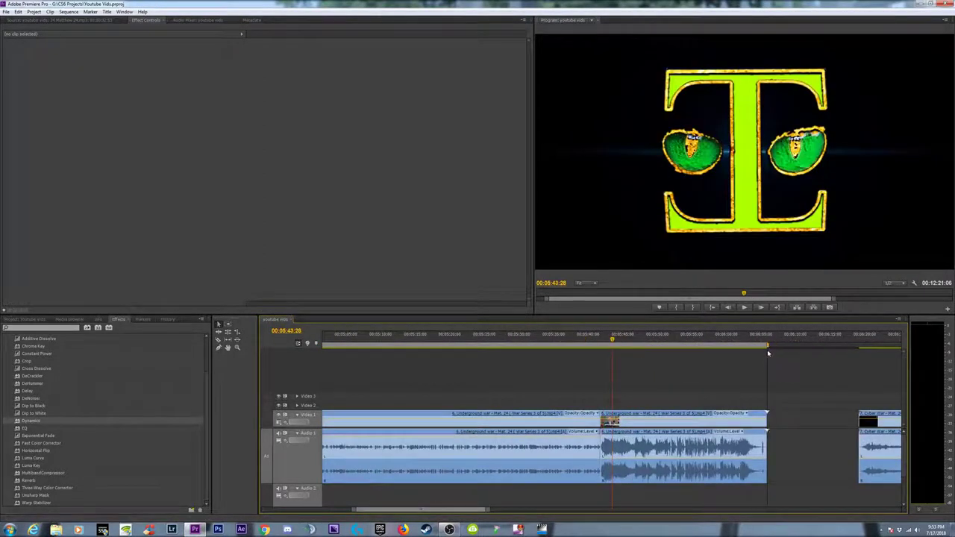
key("minus")
key("minus")
left_click(376, 340)
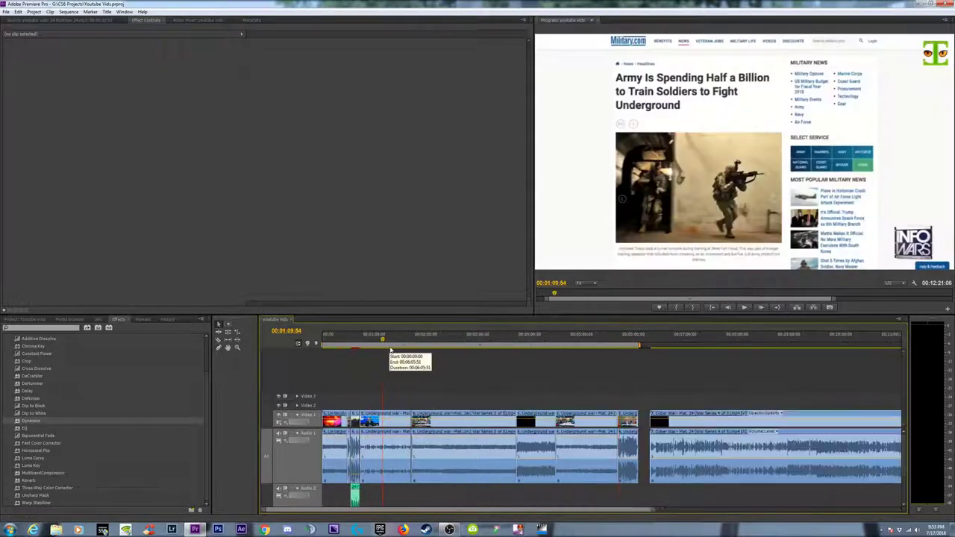
- In Export Settings (Ctrl+M), choose H.264 and the HD 1080p 60fps preset, then switch to Explorer
key("ctrl+m")
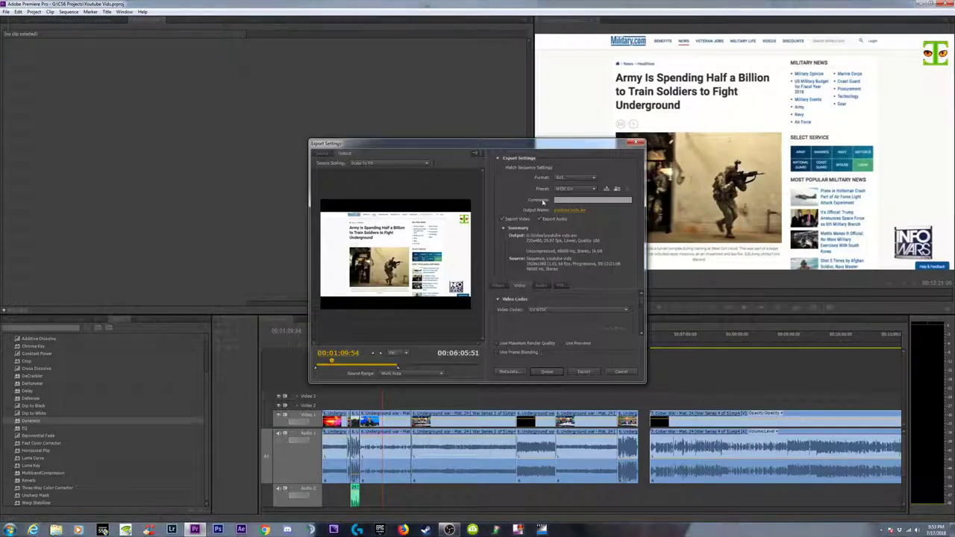
left_click(587, 179)
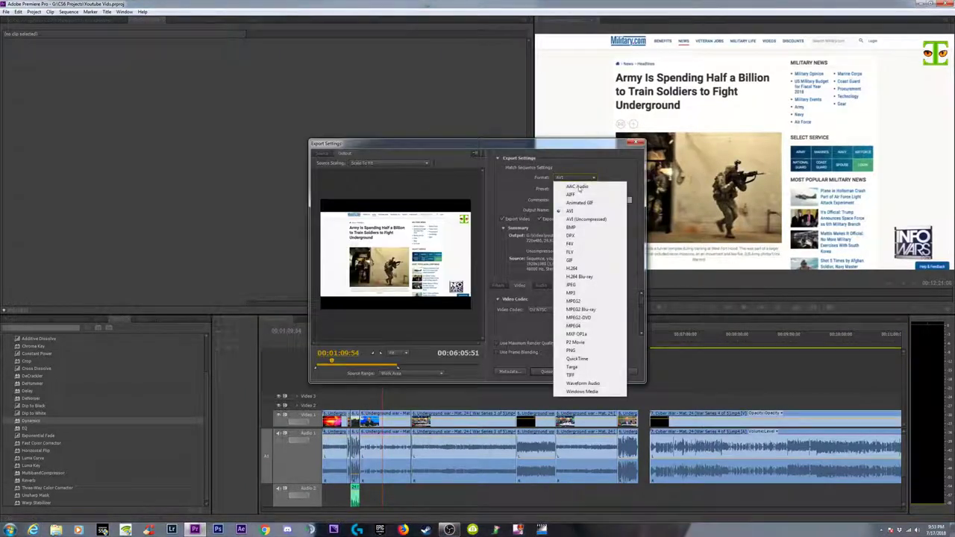
left_click(576, 268)
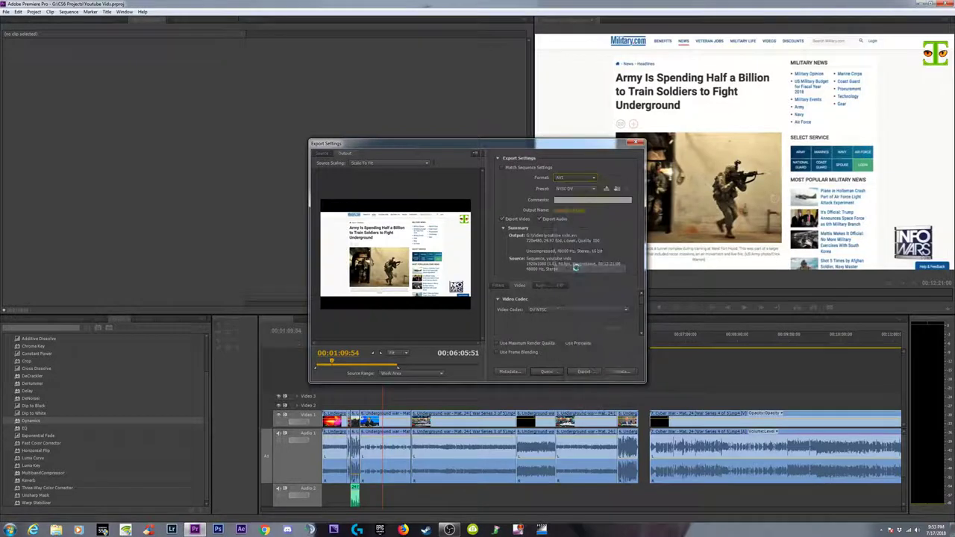
left_click(595, 189)
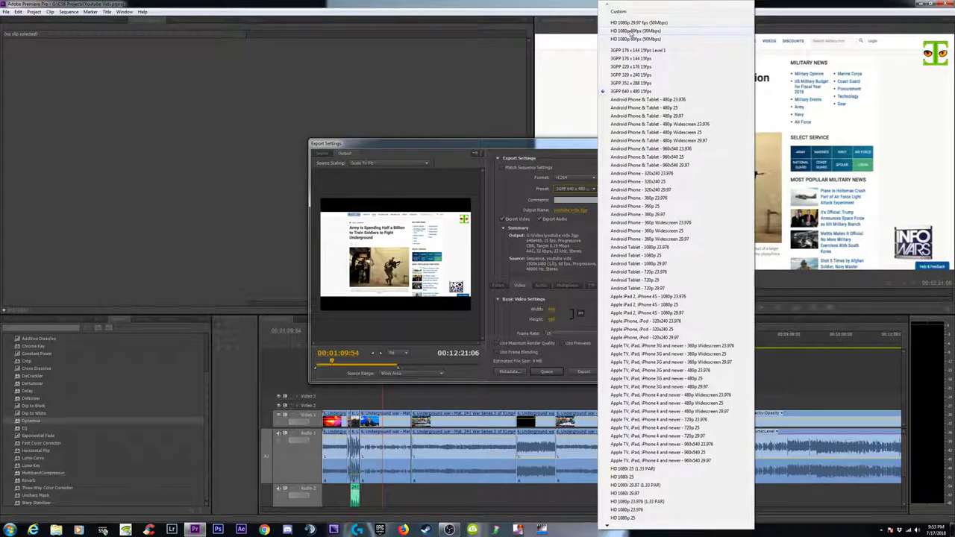
left_click(630, 39)
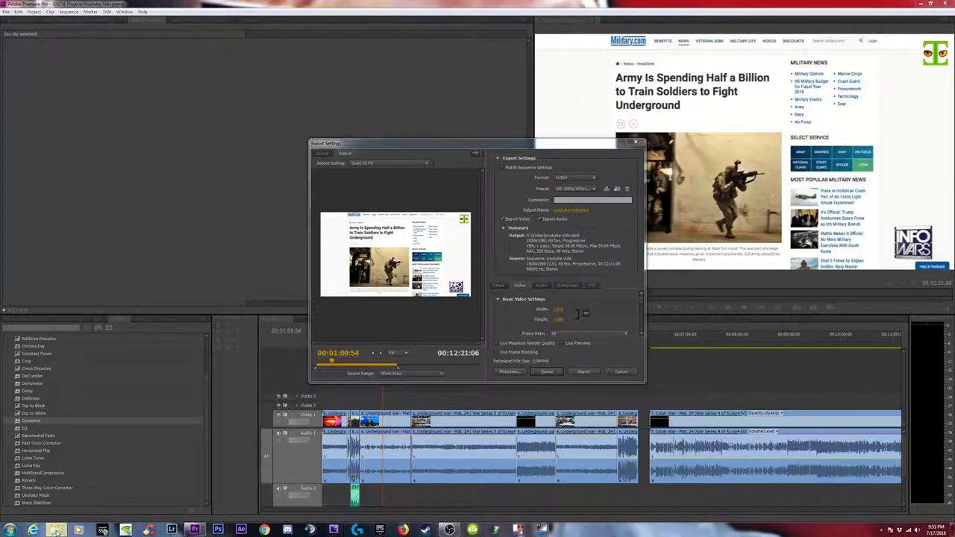
left_click(55, 530)
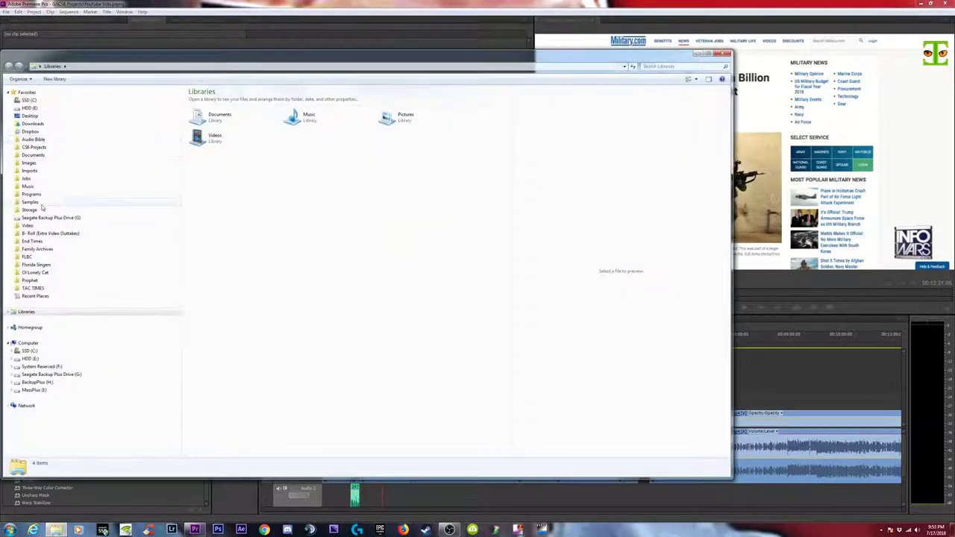
- Open the Seagate drive's Video folder in Explorer
left_click(31, 288)
left_click(27, 226)
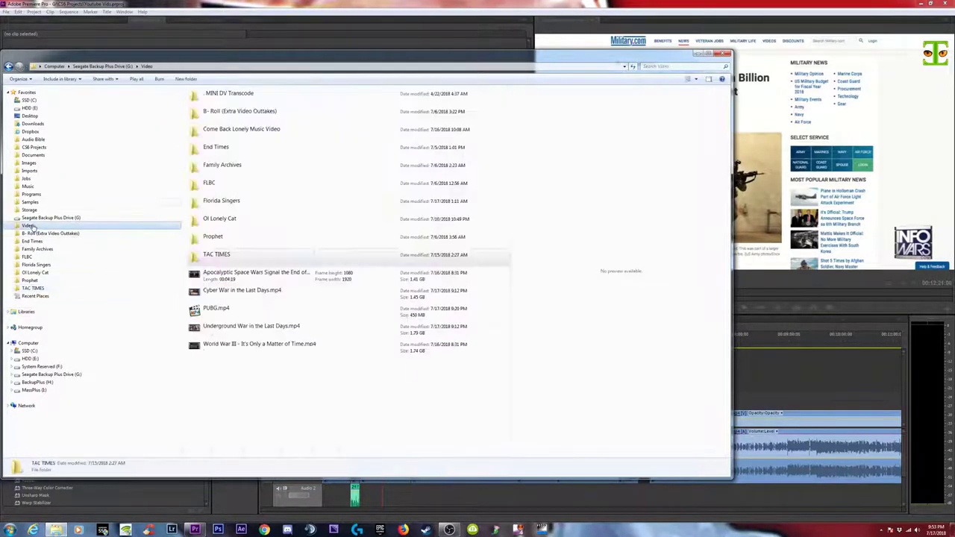
left_click(215, 309)
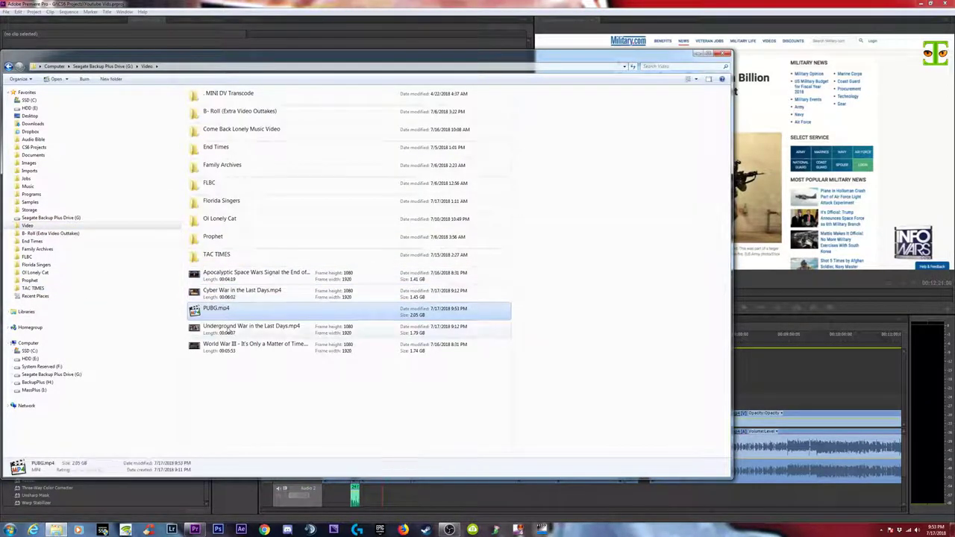
mouse_move(406, 73)
left_mouse_down()
mouse_move(488, 3)
mouse_move(478, 14)
left_mouse_up()
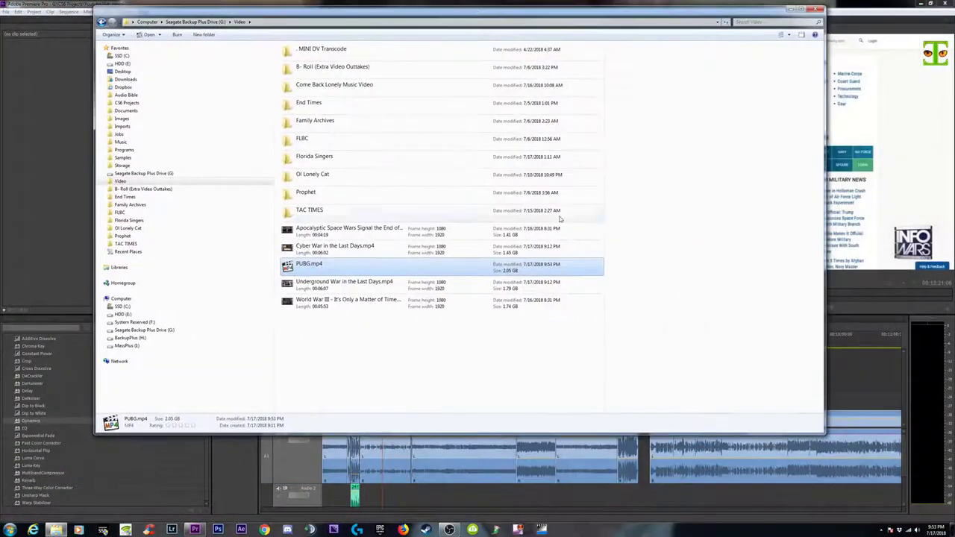
- Read Underground War in the Last Days.mp4's details (1920x1080, 60 fps, 41867kbps), then close Explorer
right_click(342, 283)
left_click(361, 405)
left_click(390, 299)
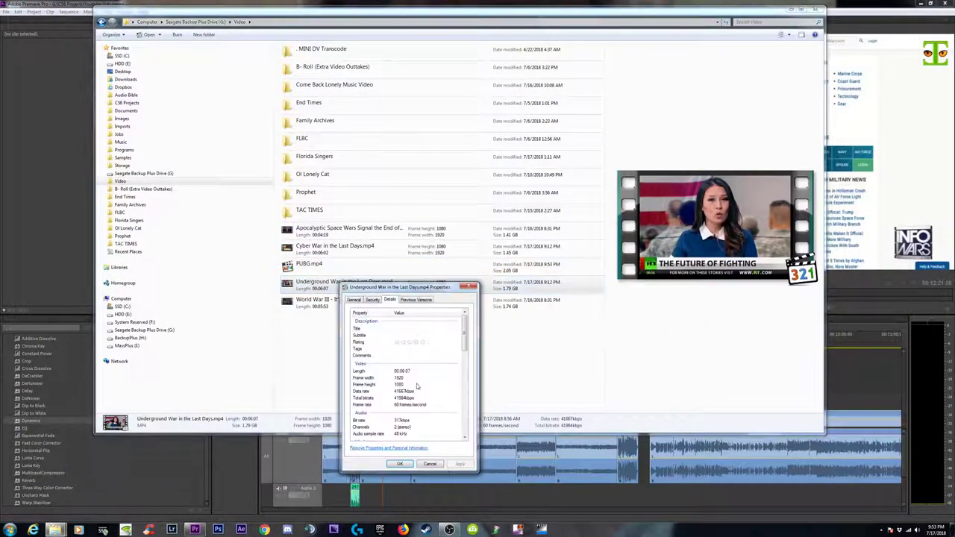
left_click(398, 392)
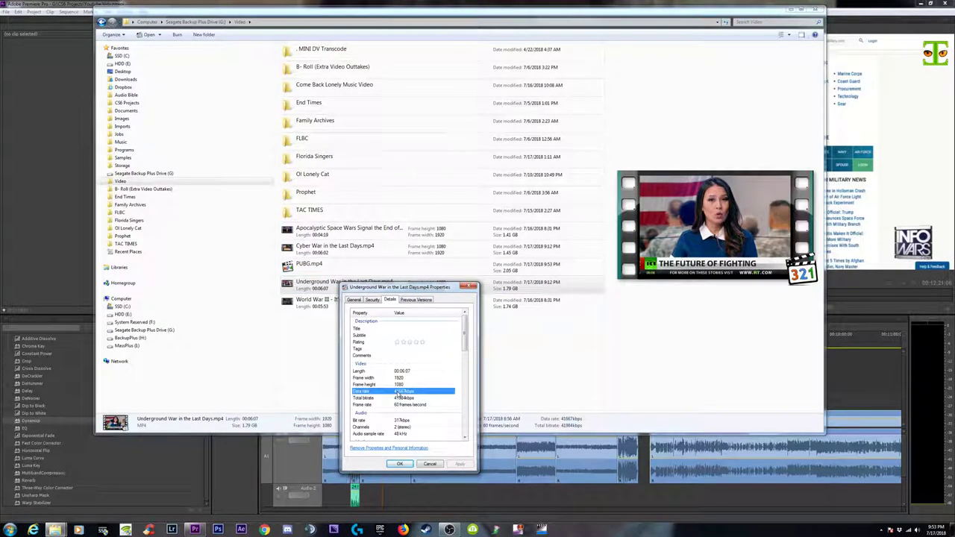
left_click(431, 465)
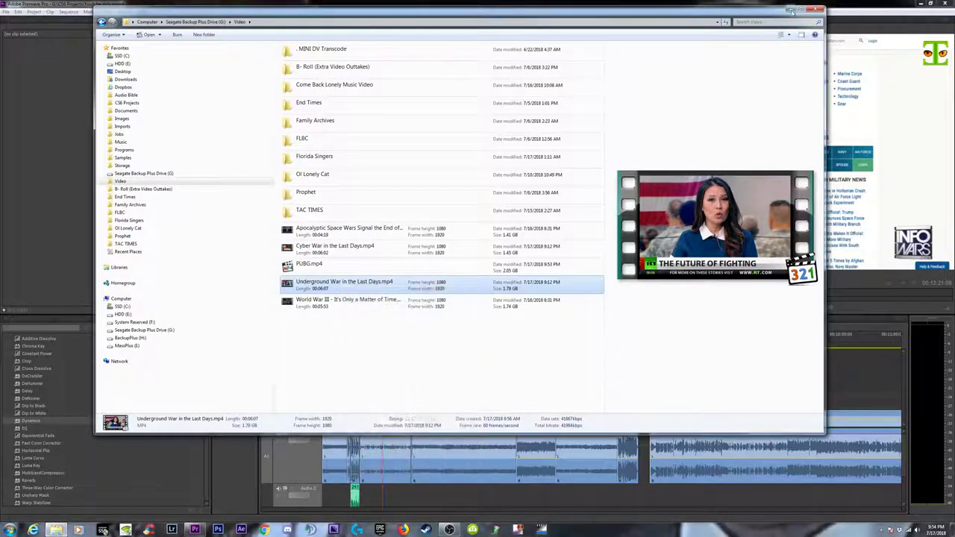
left_click(791, 10)
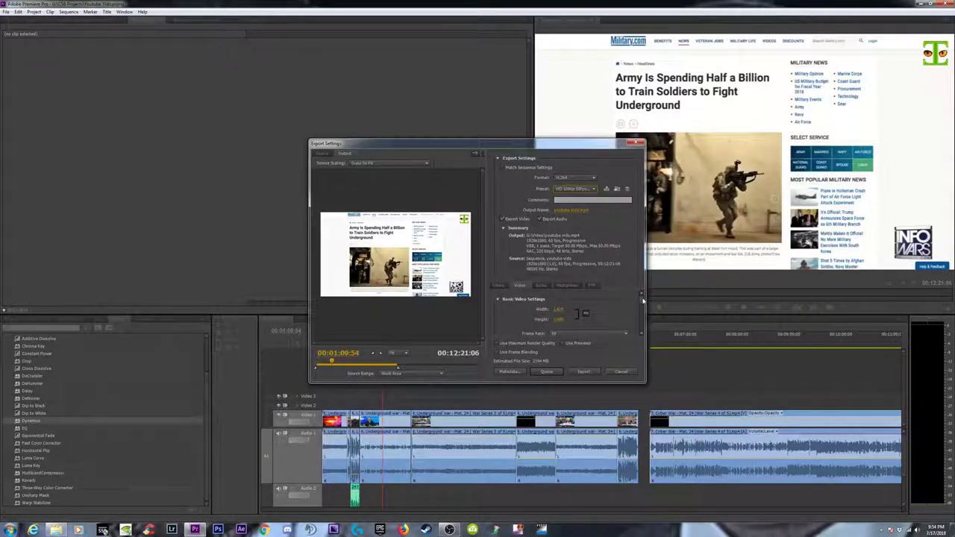
- Set the target video bitrate to 40 Mbps and review the 60 fps frame rate
scroll(634, 306, "down", 3)
scroll(623, 313, "down", 2)
scroll(613, 320, "down", 2)
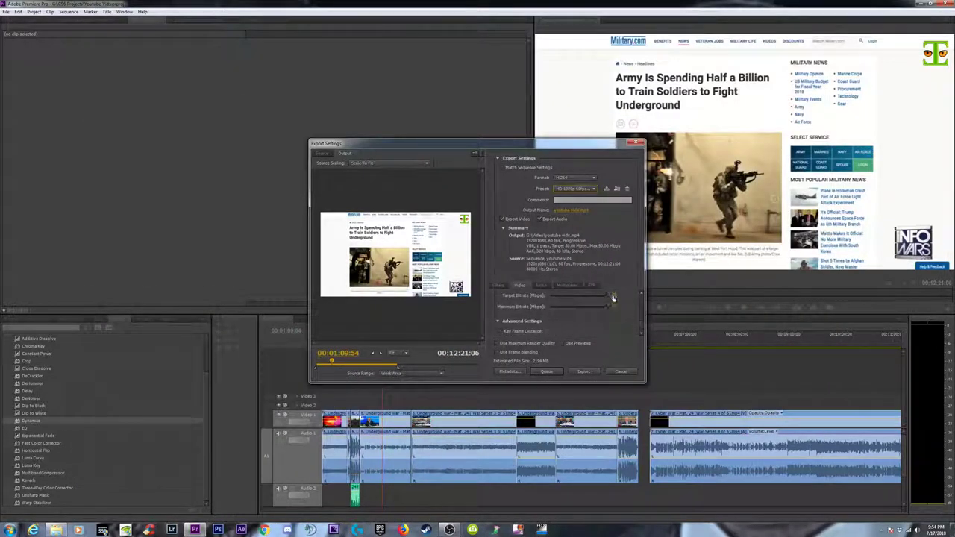
left_click(614, 297)
type("40")
key("Return")
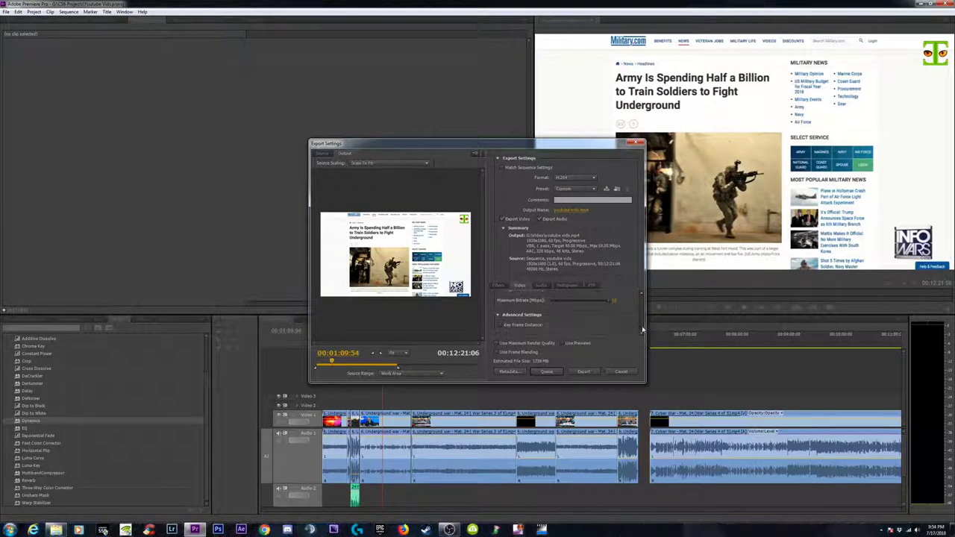
left_click_drag(641, 324, 641, 330)
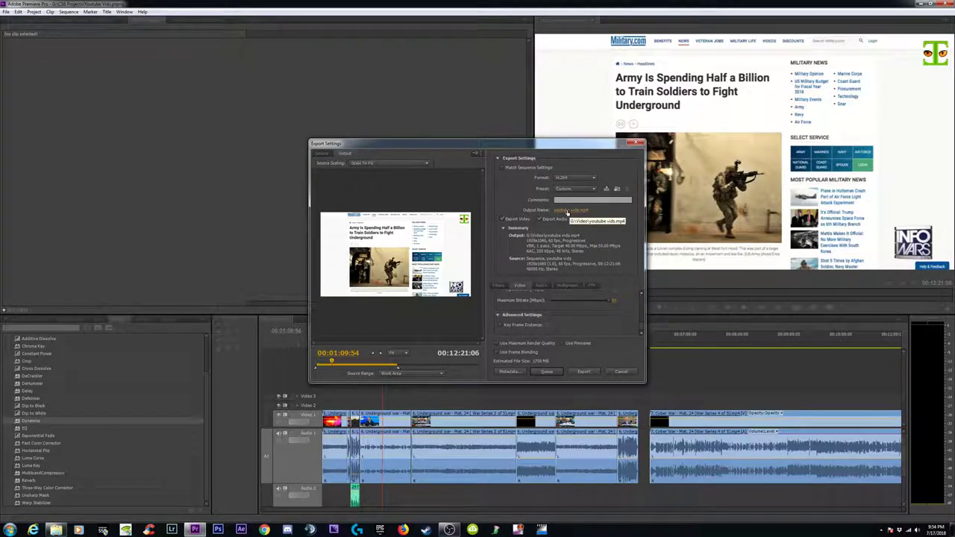
left_click_drag(644, 326, 642, 299)
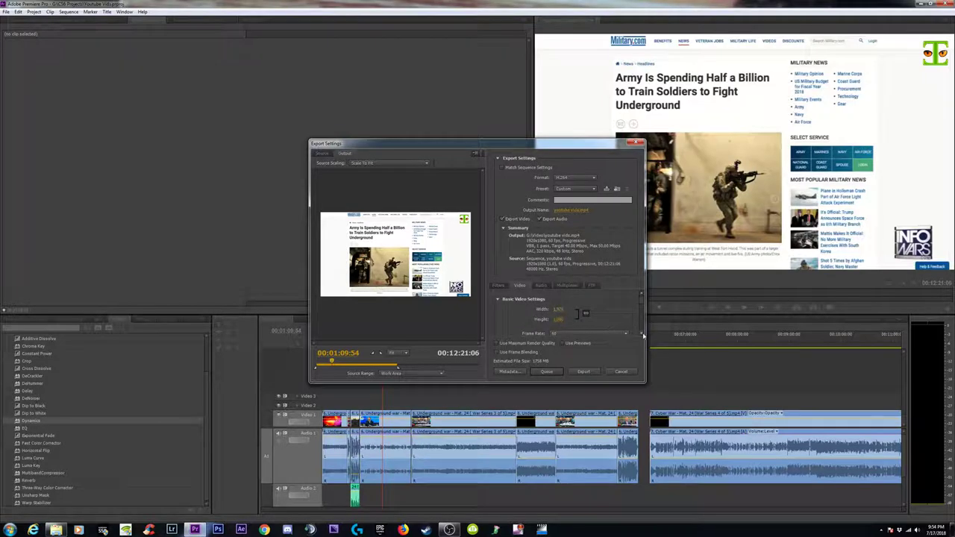
left_click(643, 335)
left_click(575, 326)
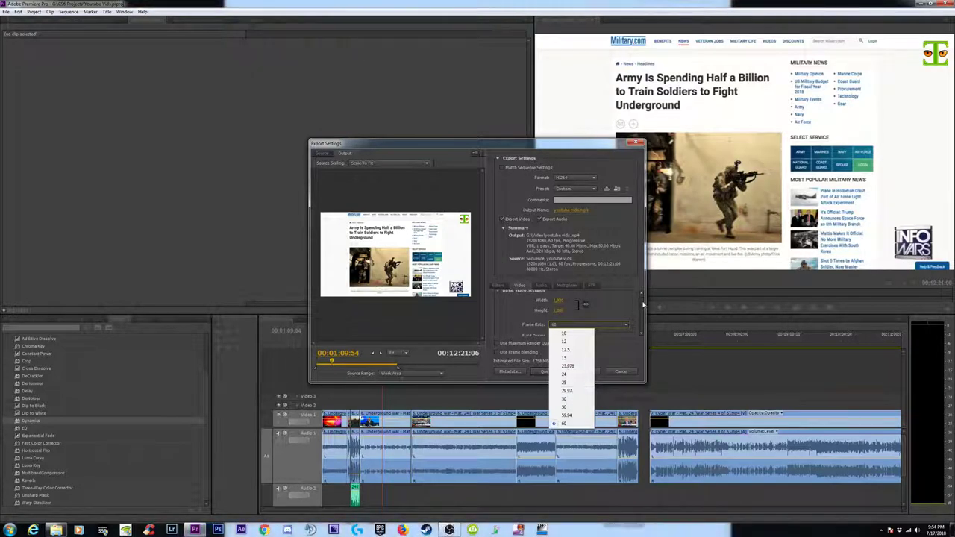
- Keep the bitrate encoding at VBR, 1 pass, with a 50 Mbps maximum
scroll(643, 309, "down", 2)
scroll(642, 309, "down", 1)
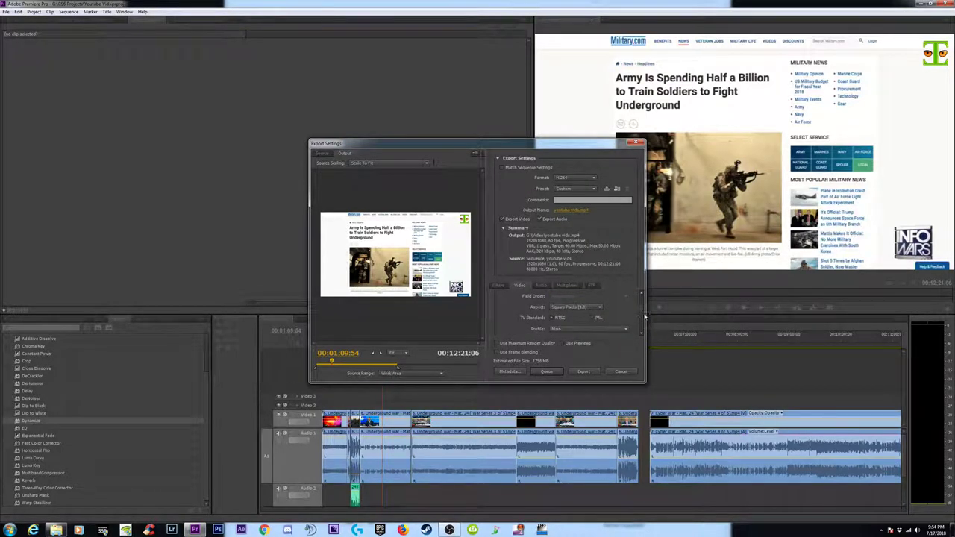
scroll(638, 321, "down", 2)
scroll(642, 321, "down", 1)
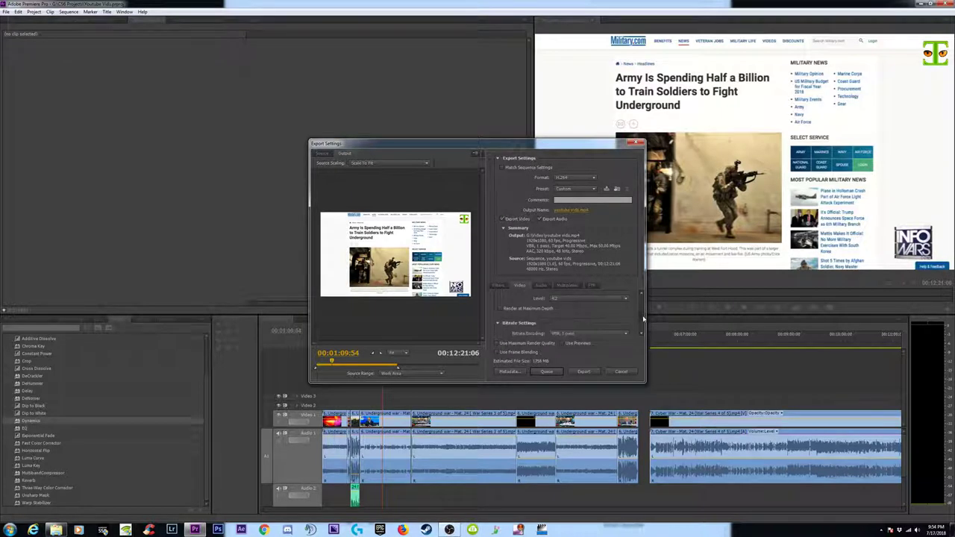
scroll(644, 323, "down", 2)
scroll(645, 322, "down", 1)
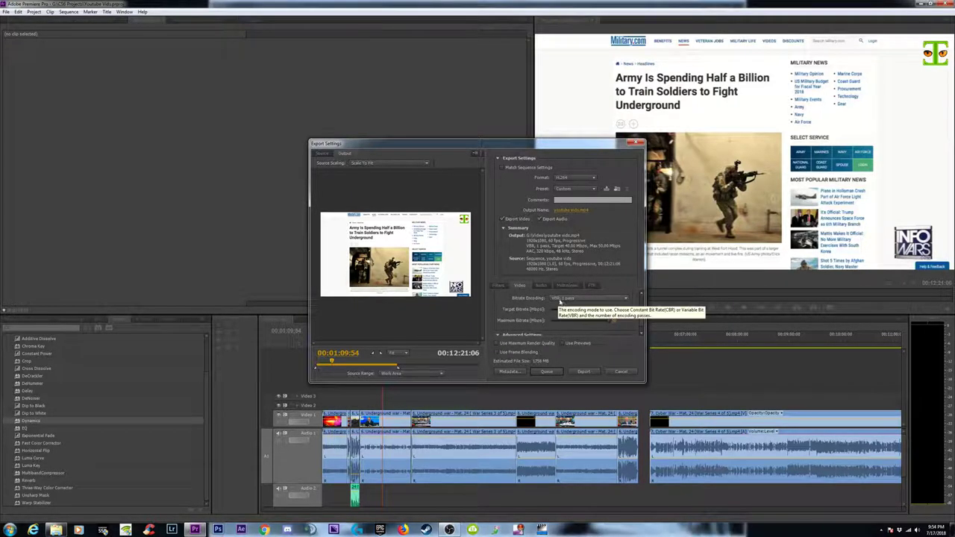
left_click(572, 300)
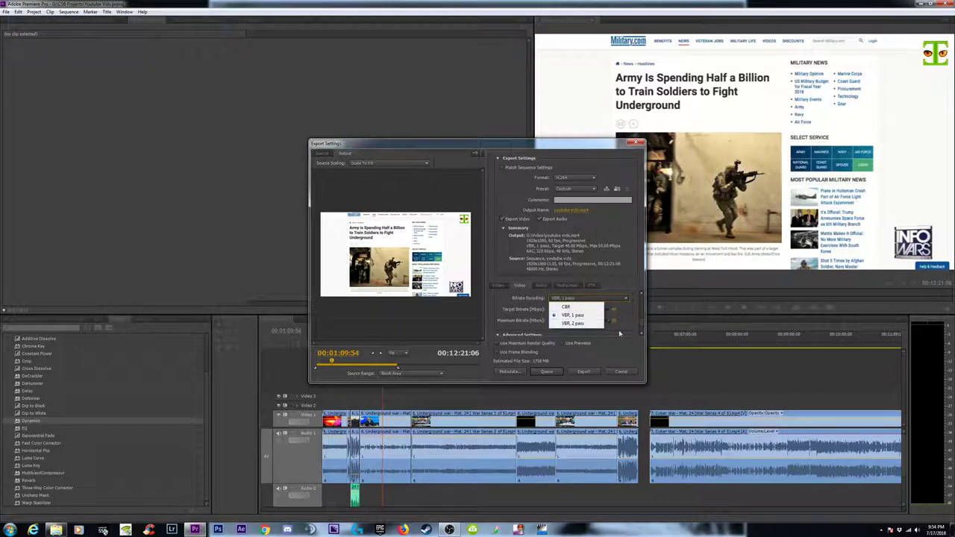
left_click(638, 322)
left_click(582, 299)
left_click(624, 316)
scroll(642, 324, "down", 1)
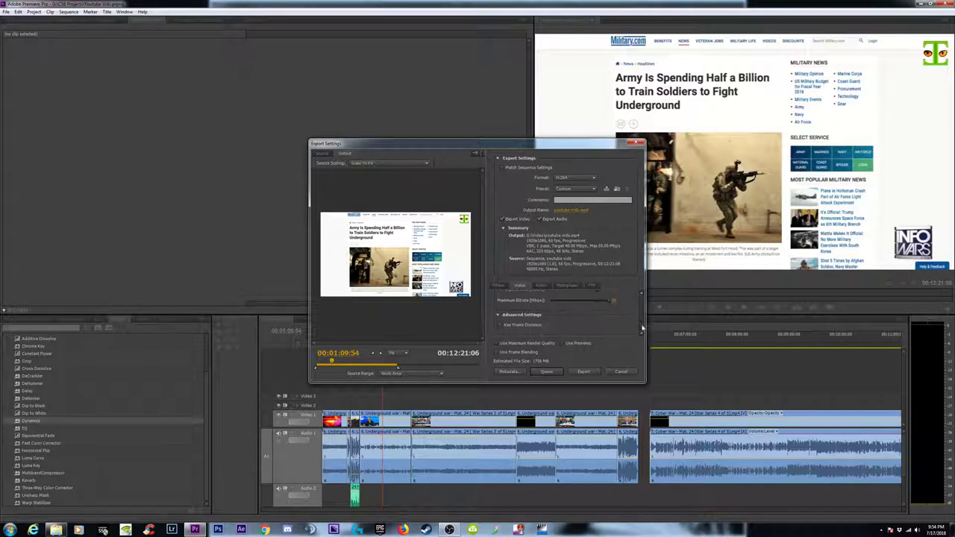
- Keep export audio at AAC, 320 kbps, and open the output file's save location
left_click(545, 285)
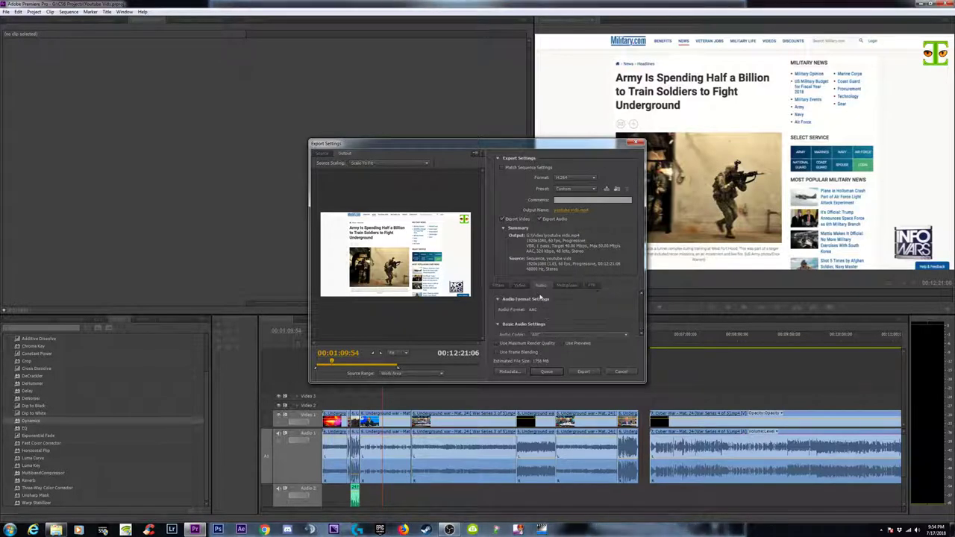
scroll(643, 313, "down", 1)
scroll(643, 319, "down", 1)
left_click(540, 310)
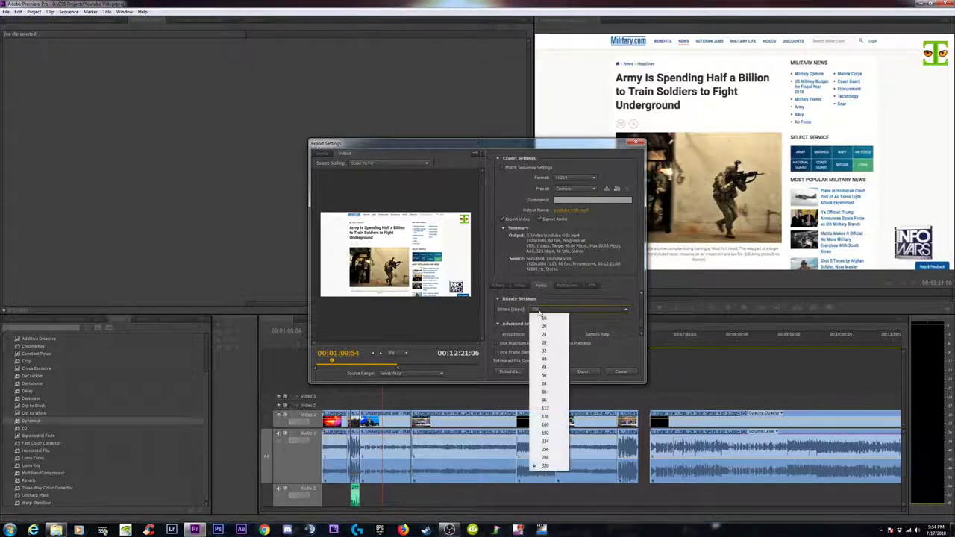
left_click(617, 325)
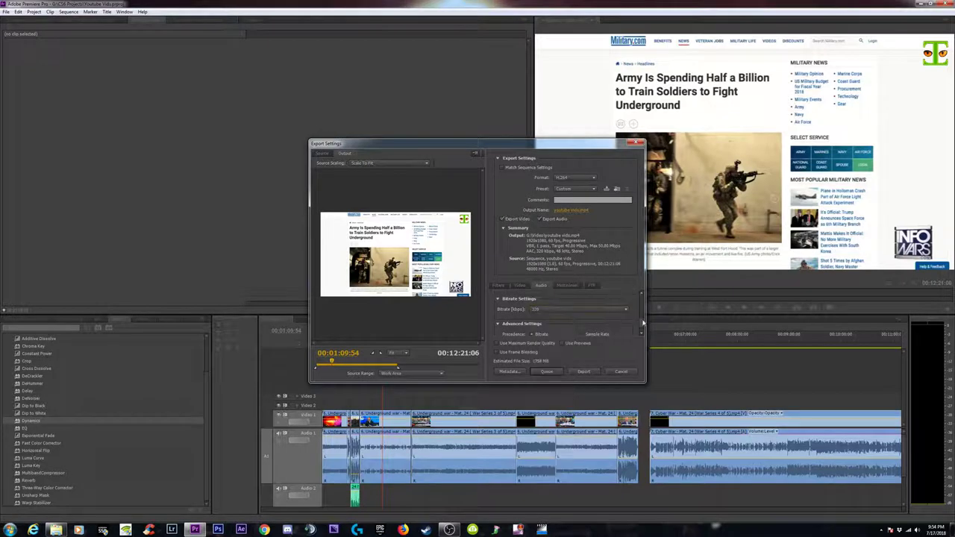
scroll(643, 323, "down", 1)
scroll(638, 328, "up", 2)
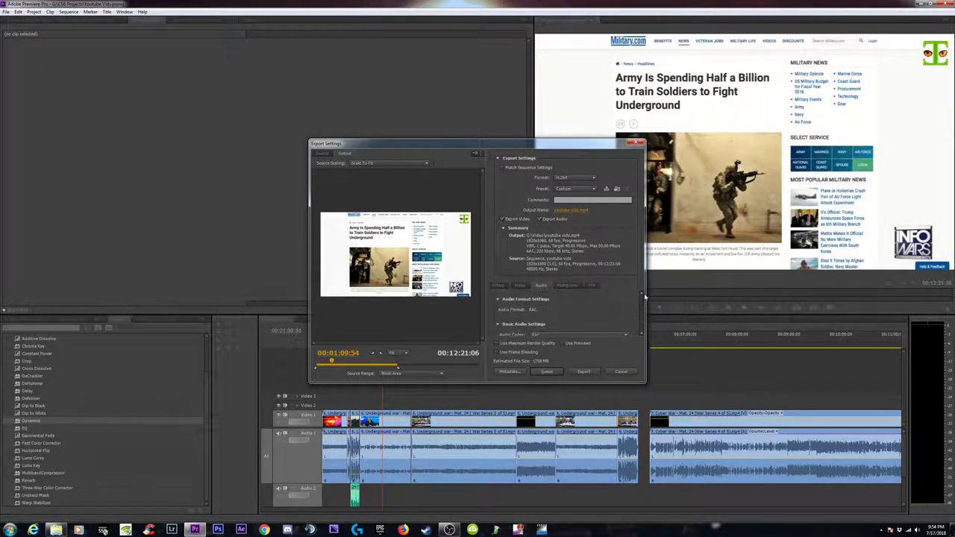
scroll(641, 304, "up", 1)
left_click(611, 316)
left_click(611, 315)
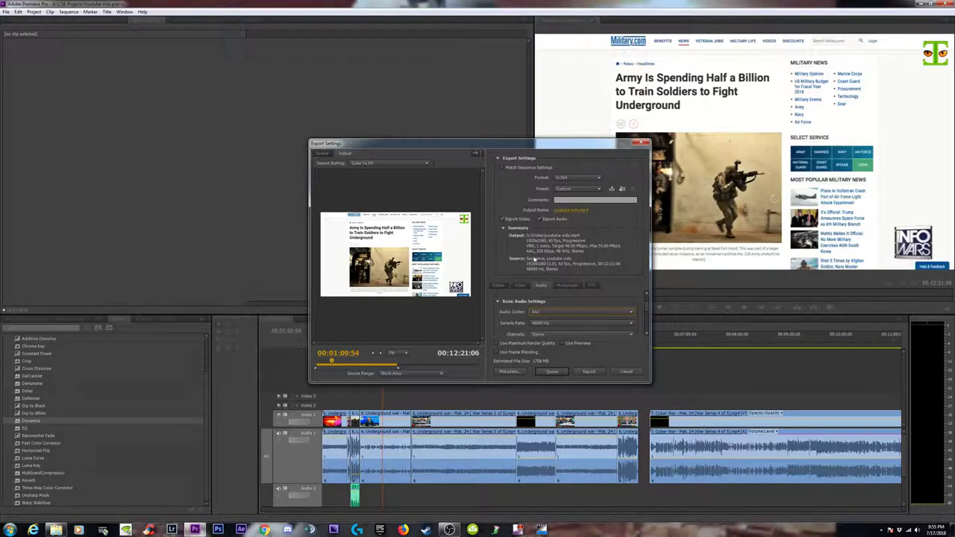
left_click(573, 212)
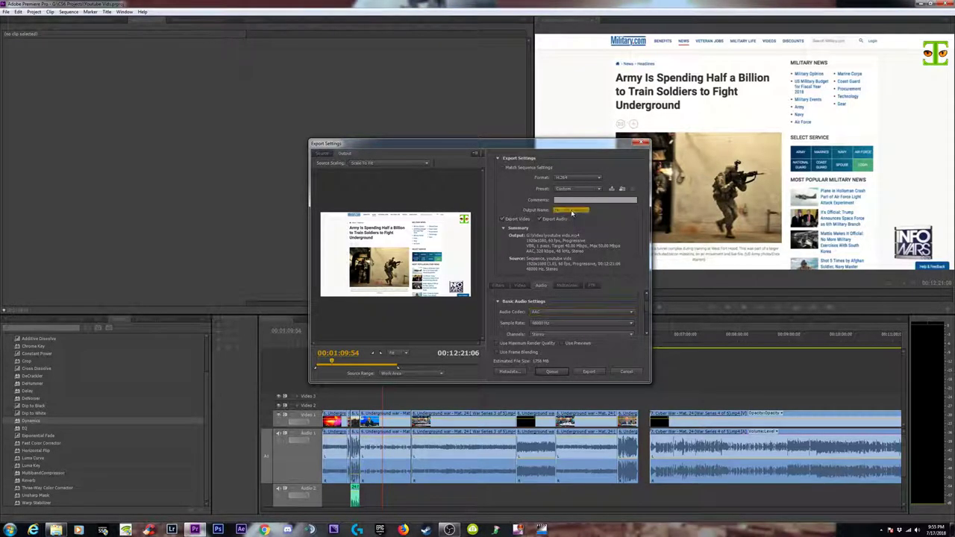
- Name the output Underground War in the Last Days (REMASTER).mp4 and export the sequence
left_click(305, 303)
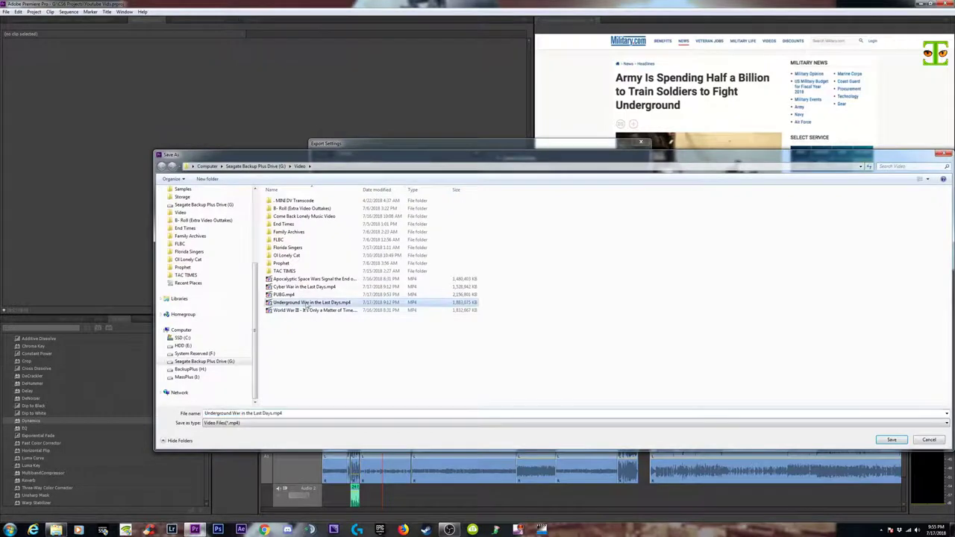
left_click(273, 414)
left_click(273, 413)
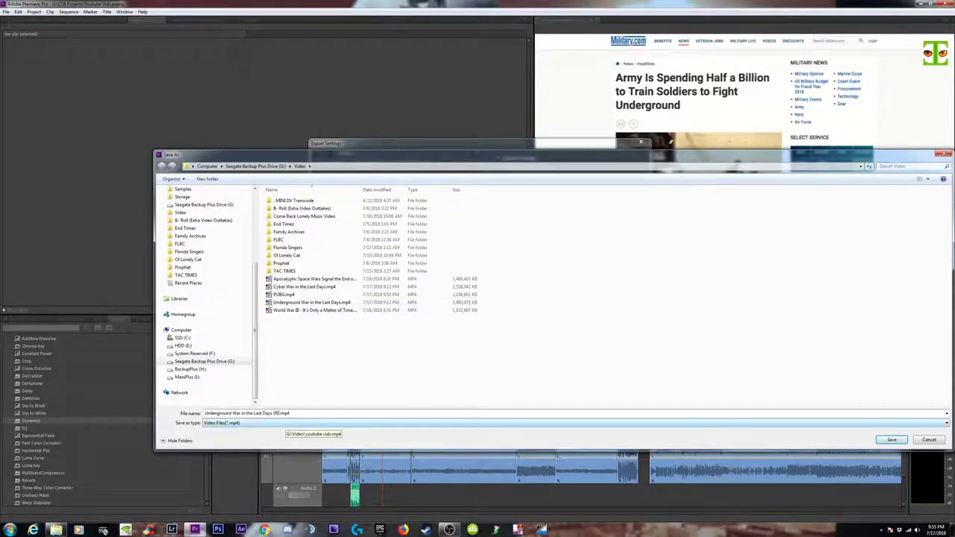
type("MASTER)")
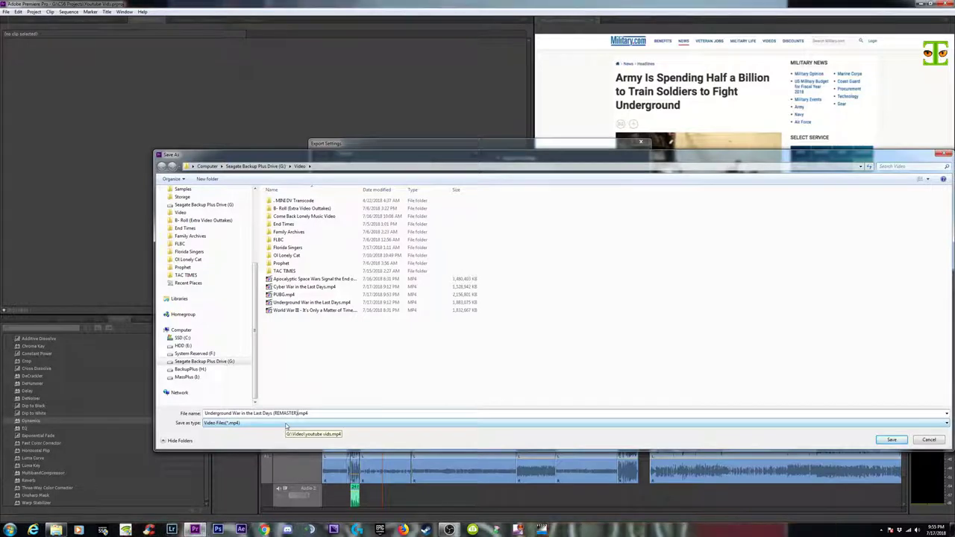
key("Return")
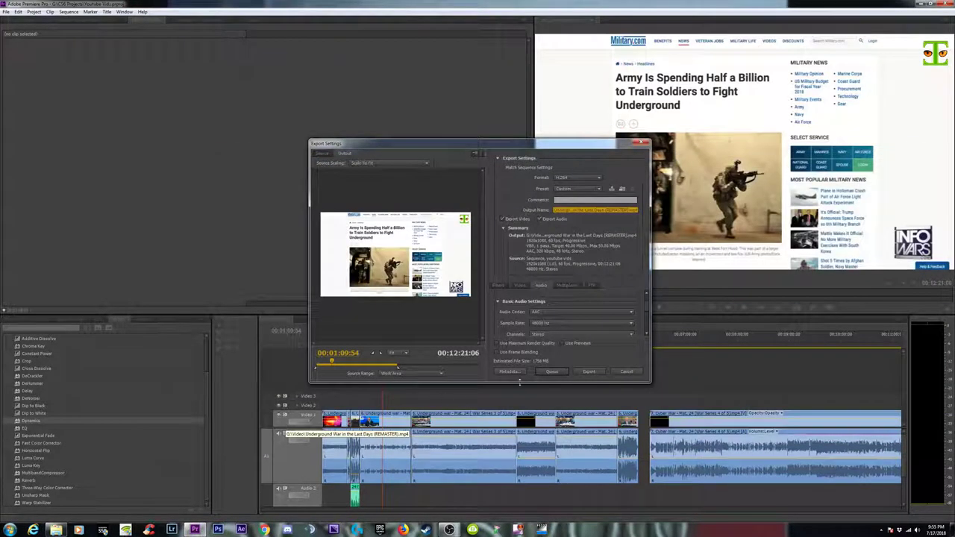
left_click(589, 371)
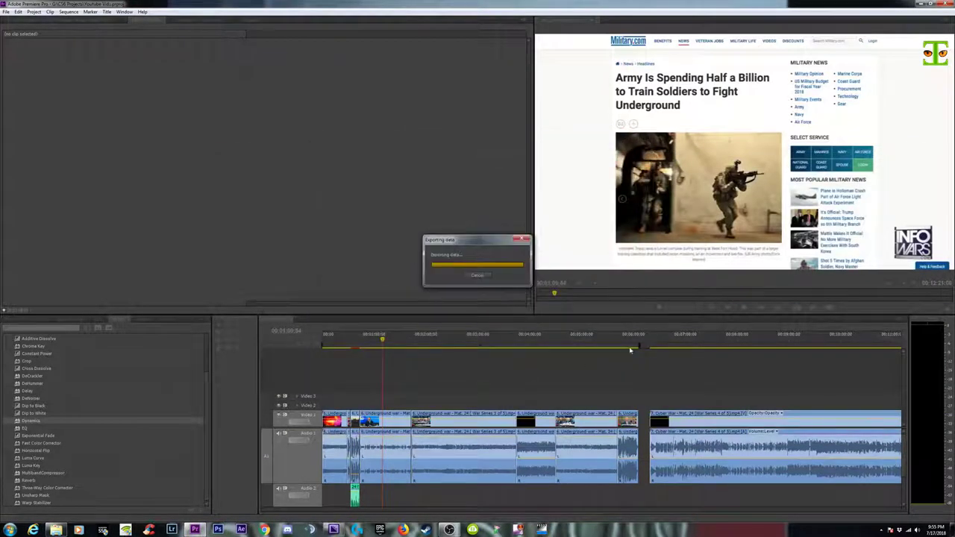
key("minus")
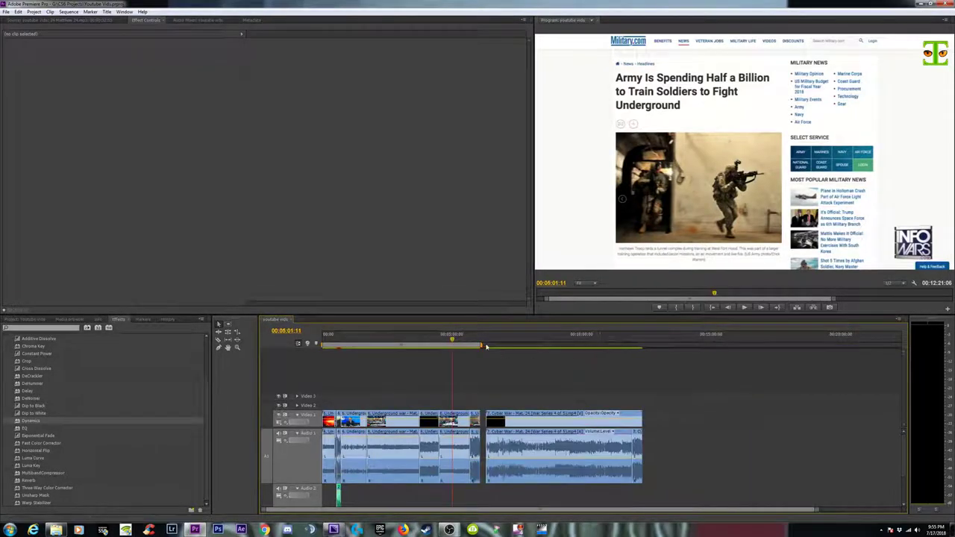
- Span the work area over just the Cyber War clip (about 6:02) and bring up Export Settings
left_click_drag(486, 347, 644, 354)
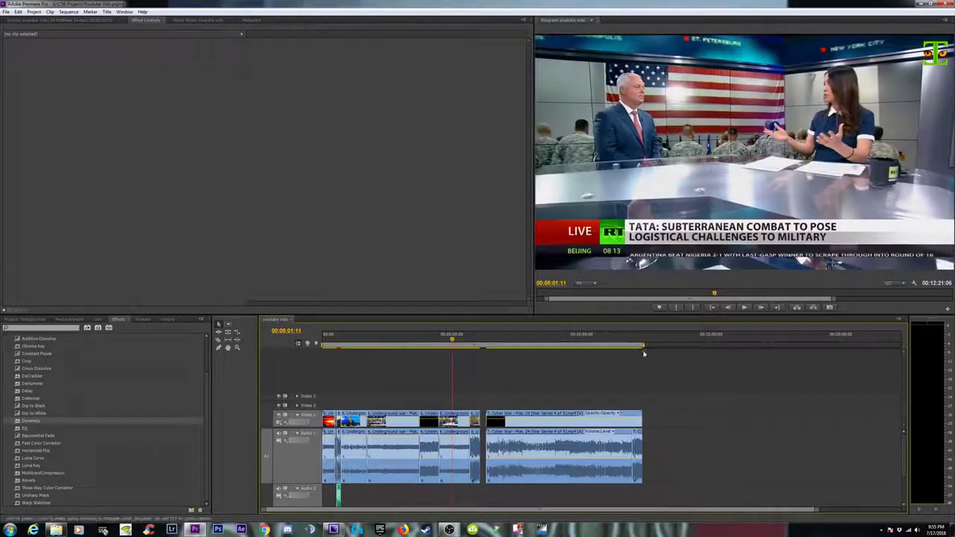
left_click_drag(324, 346, 483, 355)
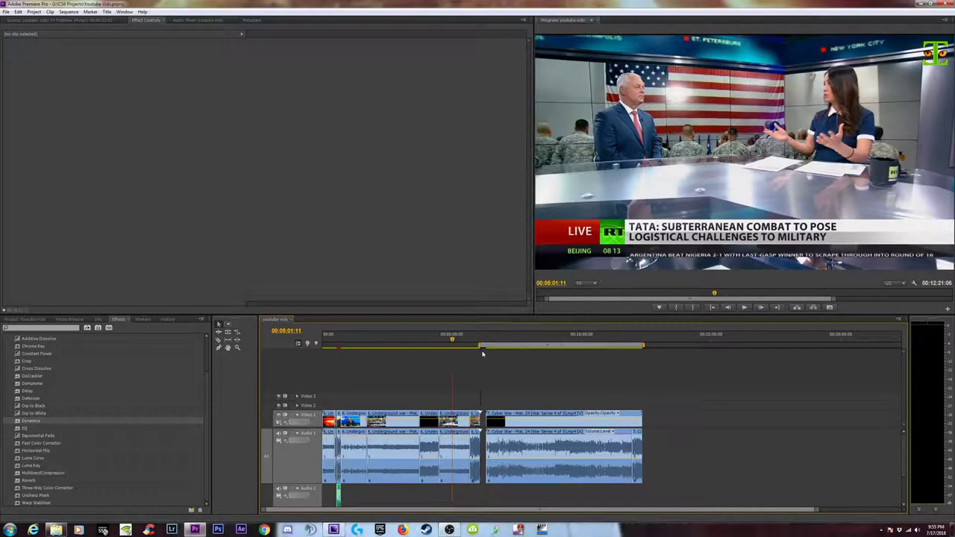
key("equal")
key("equal")
key("equal")
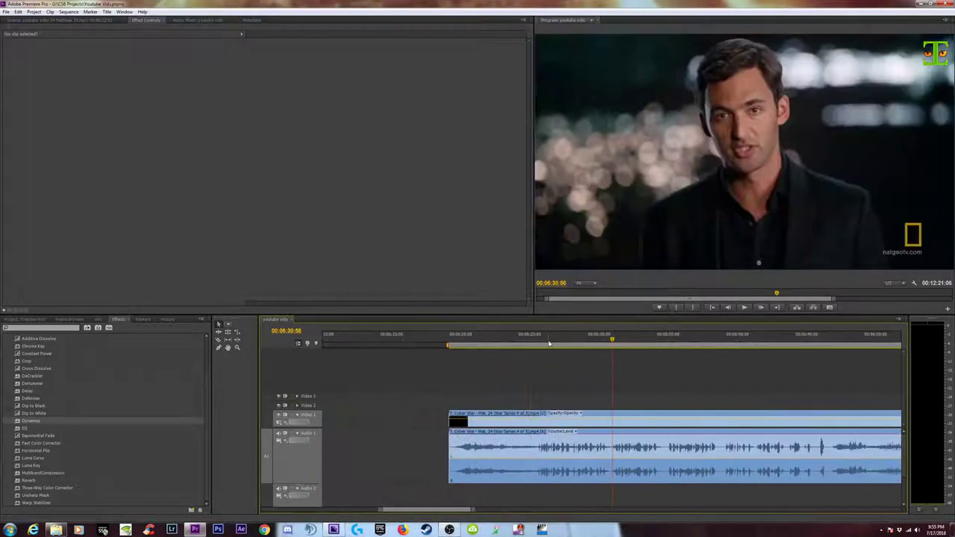
key("minus")
key("minus")
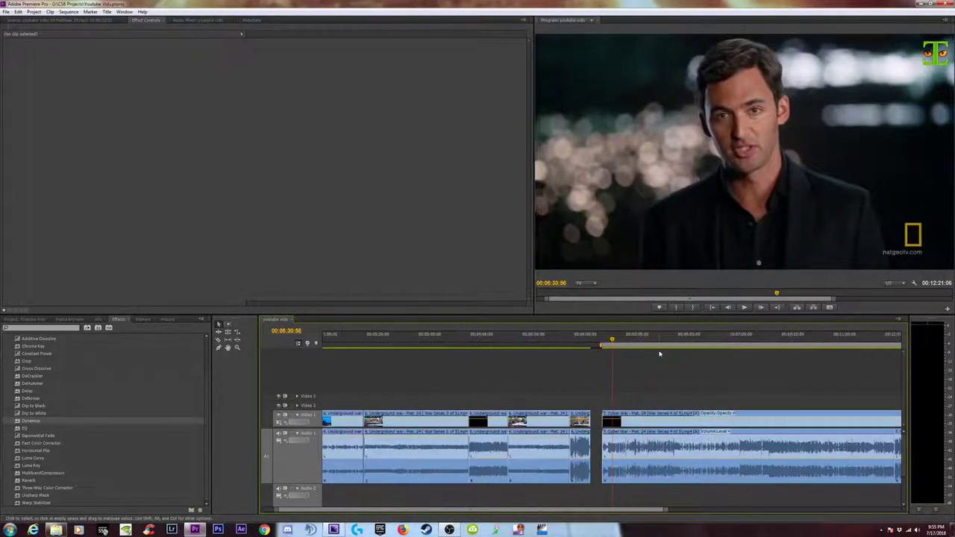
key("minus")
key("ctrl+m")
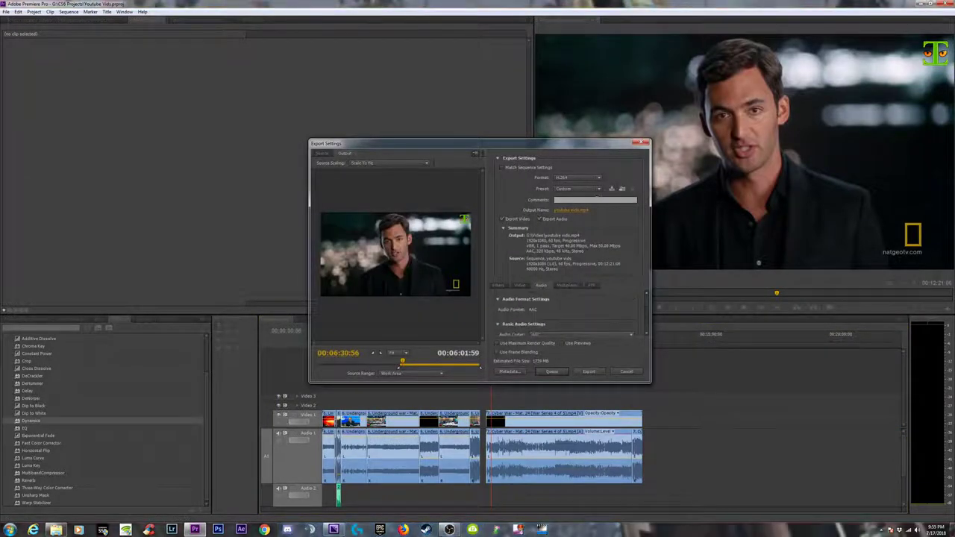
left_click(55, 529)
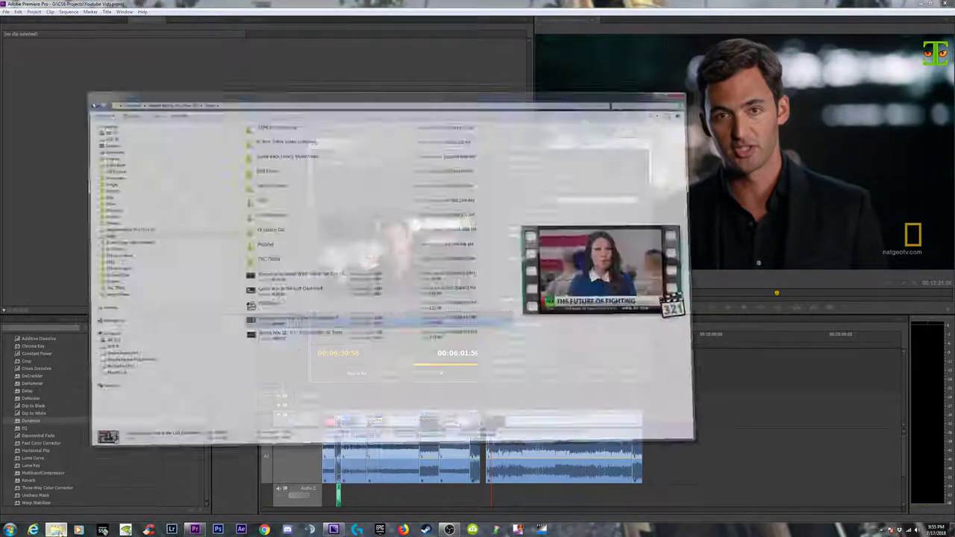
right_click(288, 248)
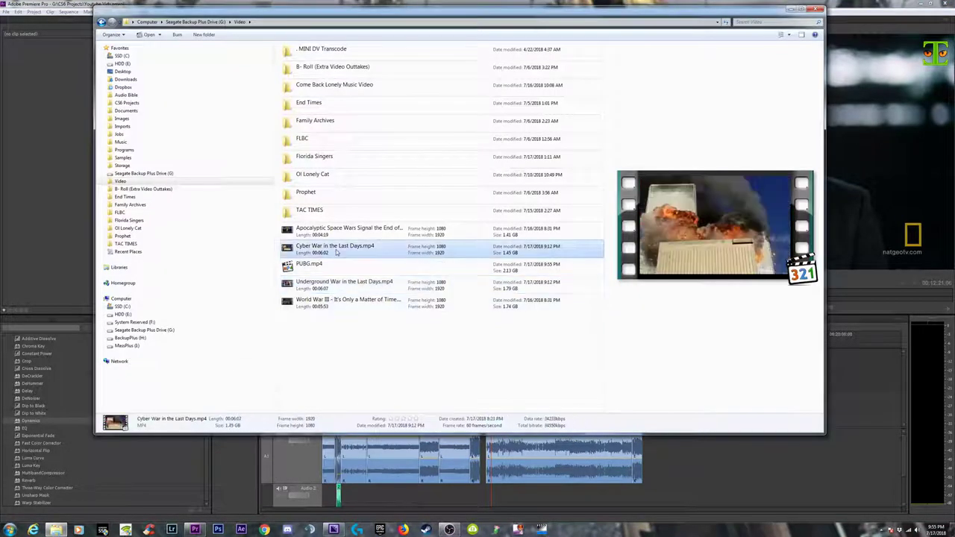
left_click(314, 367)
left_click(386, 268)
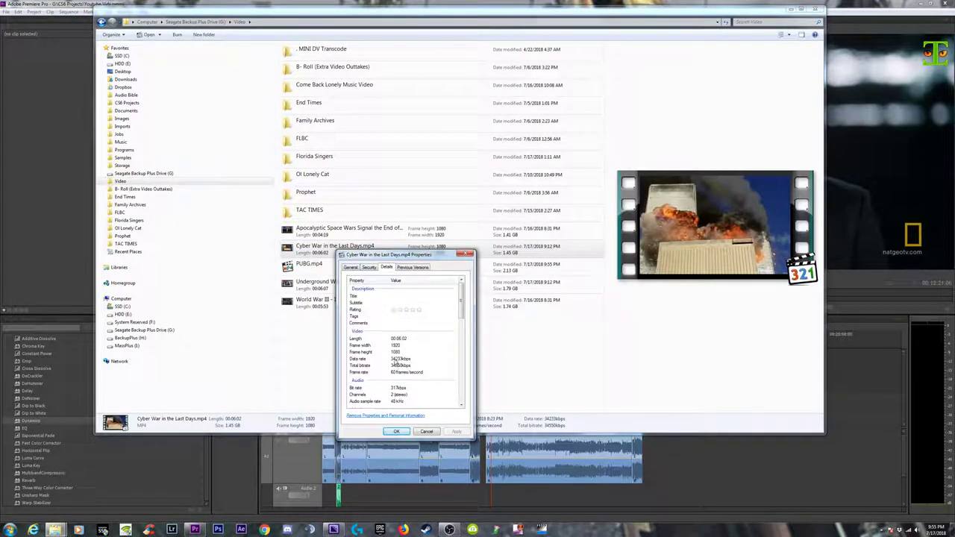
left_click(426, 432)
left_click(790, 10)
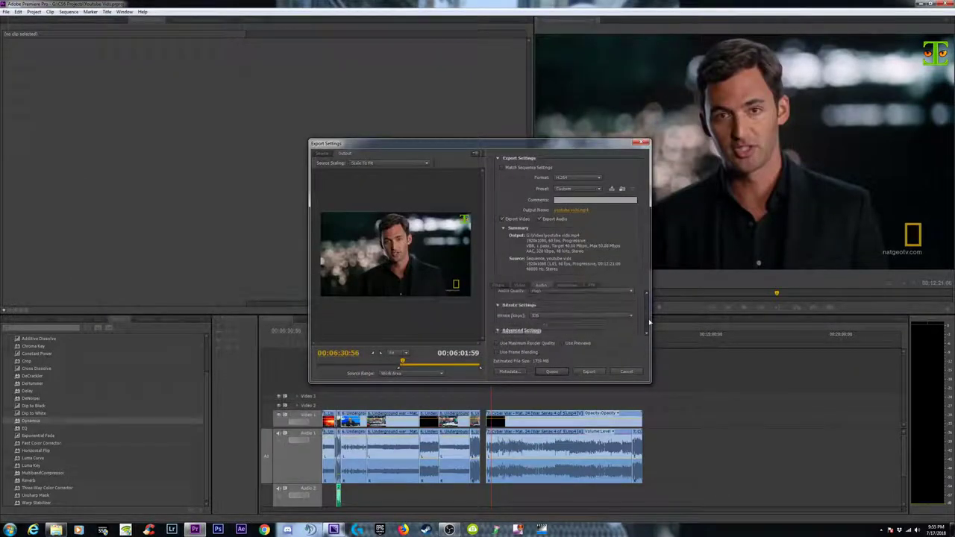
- Lower the Cyber War export's target video bitrate, then open the Video folder save location
left_click(519, 287)
scroll(646, 298, "down", 5)
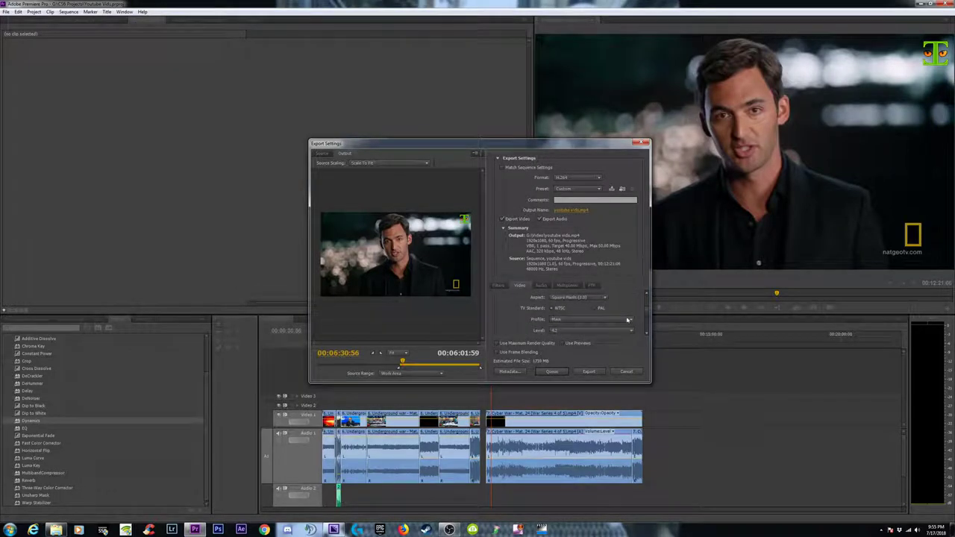
scroll(629, 317, "down", 3)
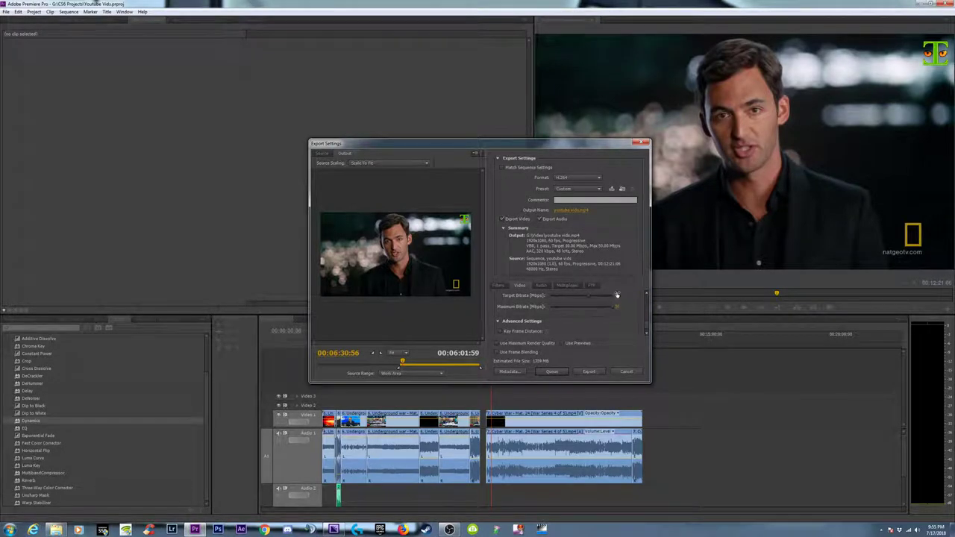
left_click_drag(649, 327, 624, 319)
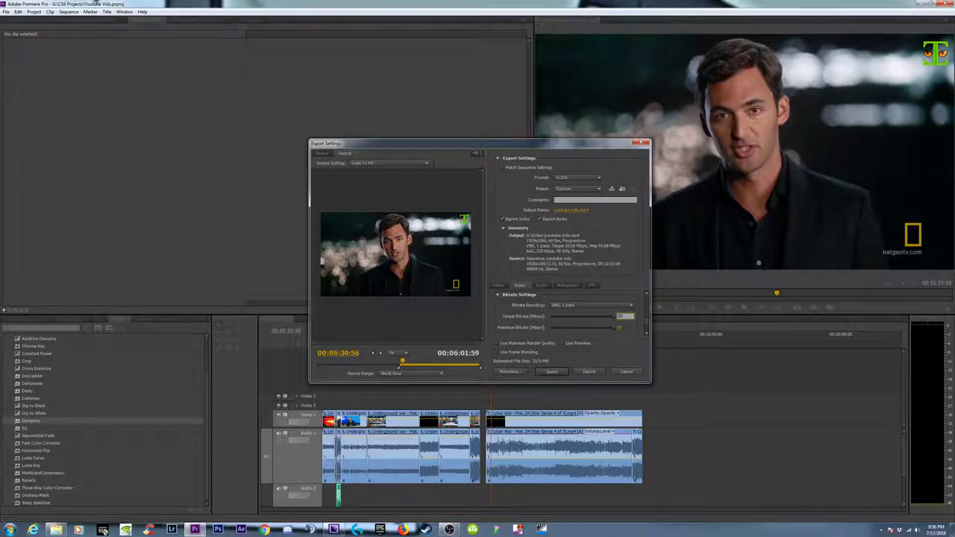
key("Return")
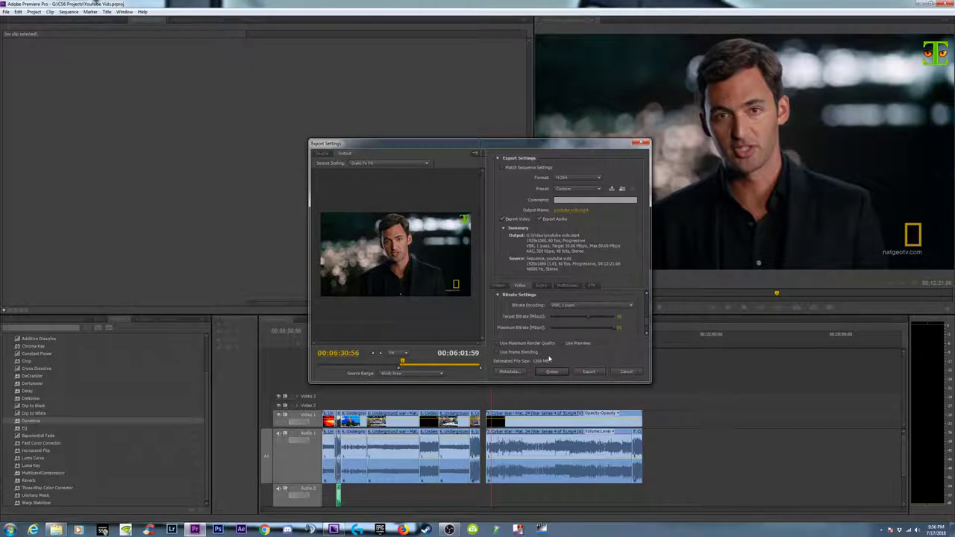
left_click(571, 210)
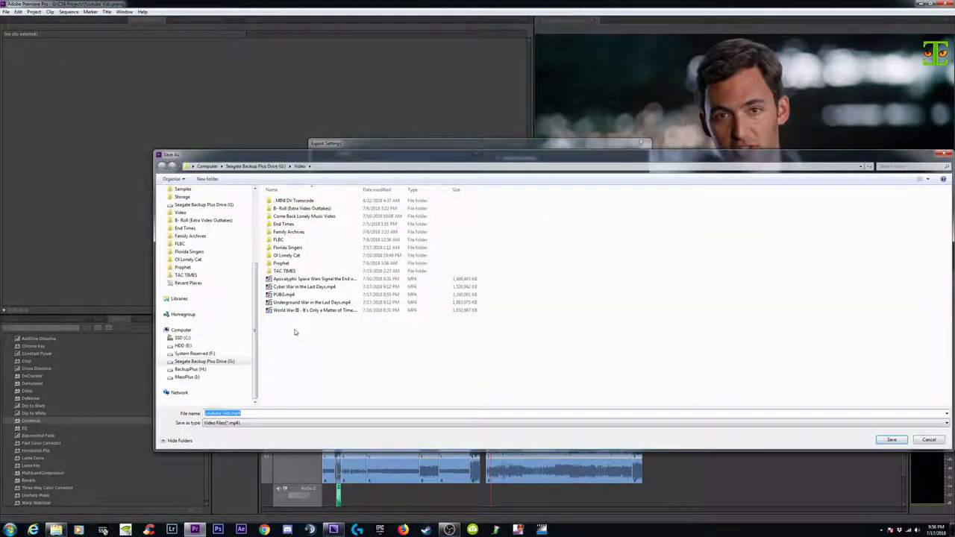
- Rename the output from the existing Cyber War file to Cyber War in the Last Days (REMASTER).mp4
mouse_move(397, 159)
left_mouse_down()
mouse_move(578, 103)
mouse_move(397, 170)
left_mouse_up()
left_click(316, 299)
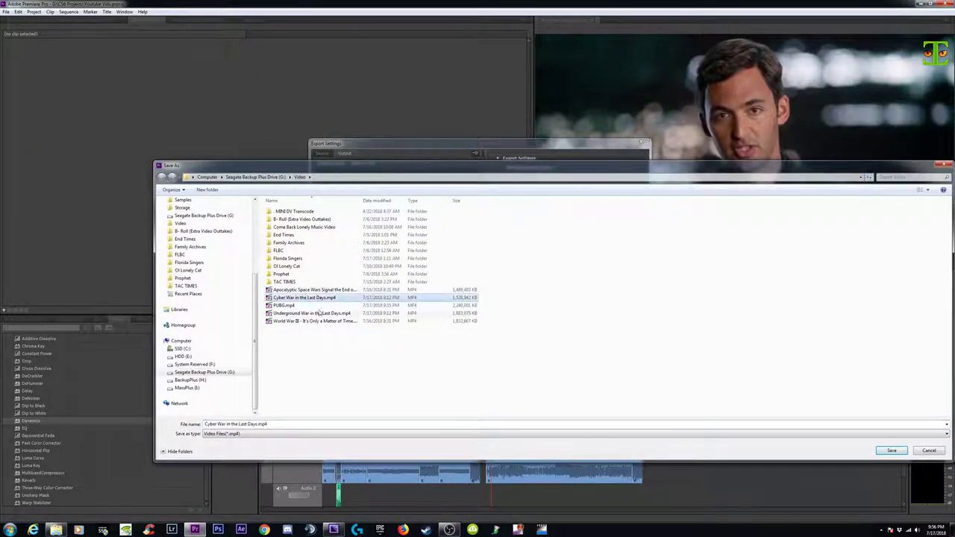
left_click(256, 424)
left_click(256, 424)
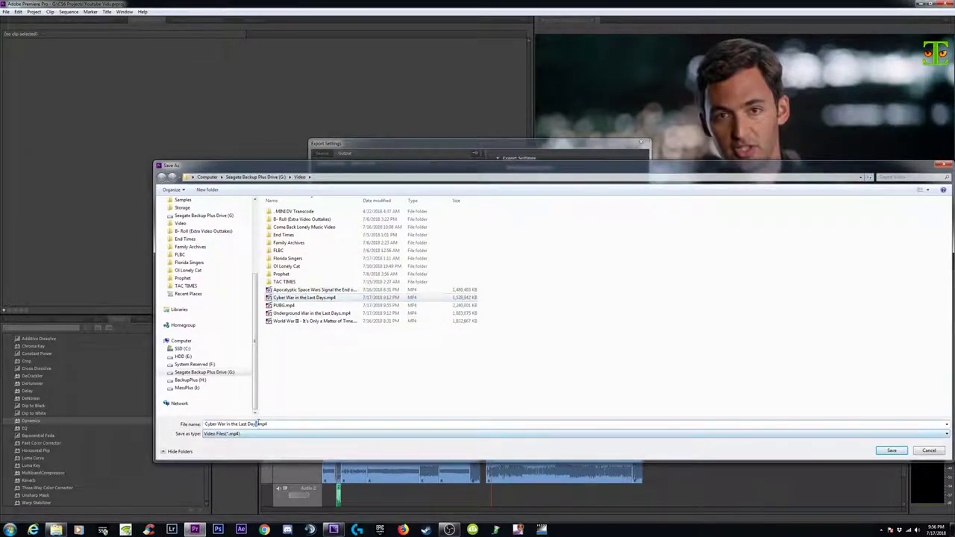
type("(R)")
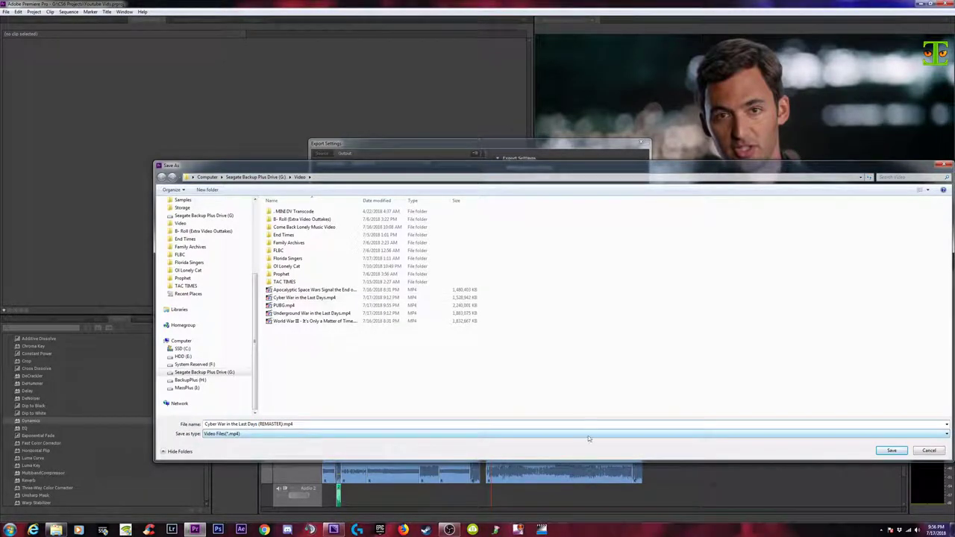
left_click(891, 450)
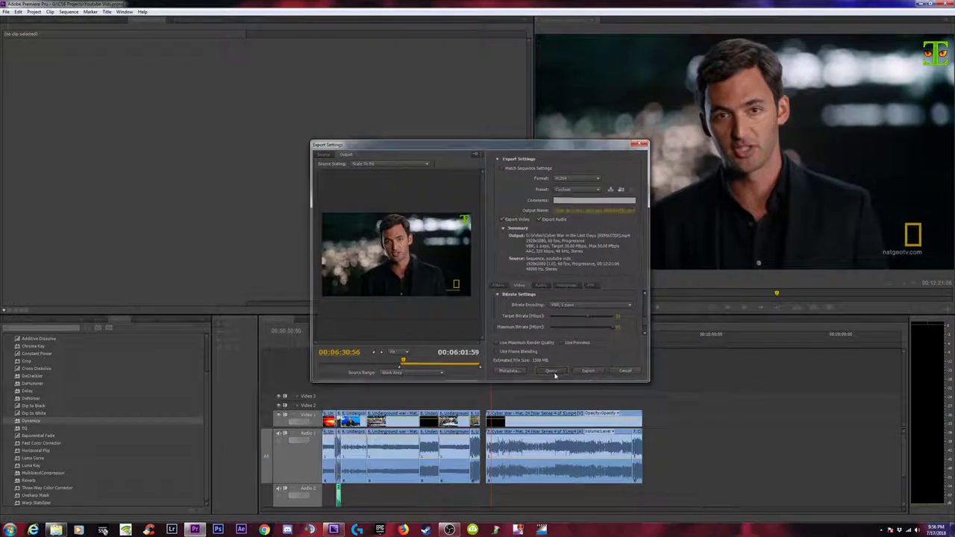
- Queue the Cyber War export in Media Encoder and start encoding
left_click(552, 372)
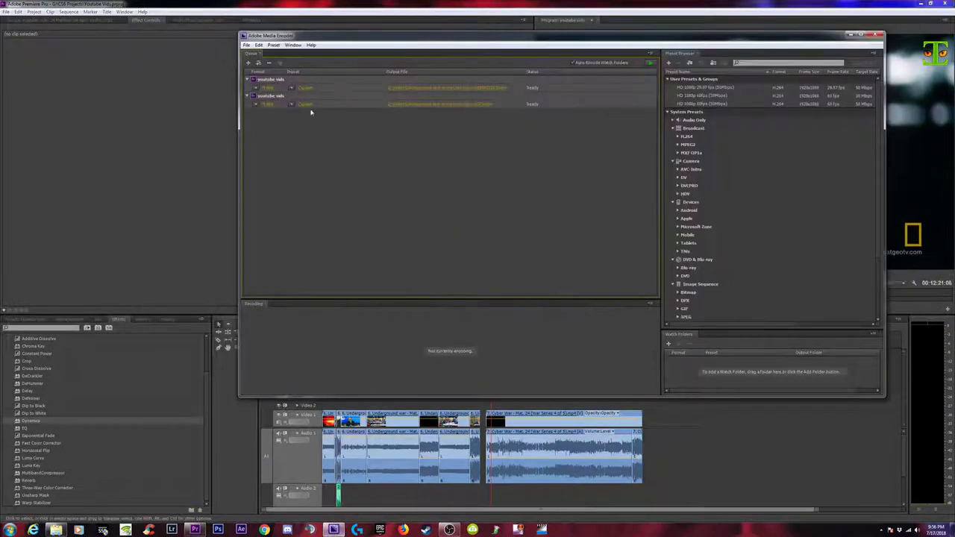
left_click_drag(397, 30, 274, 71)
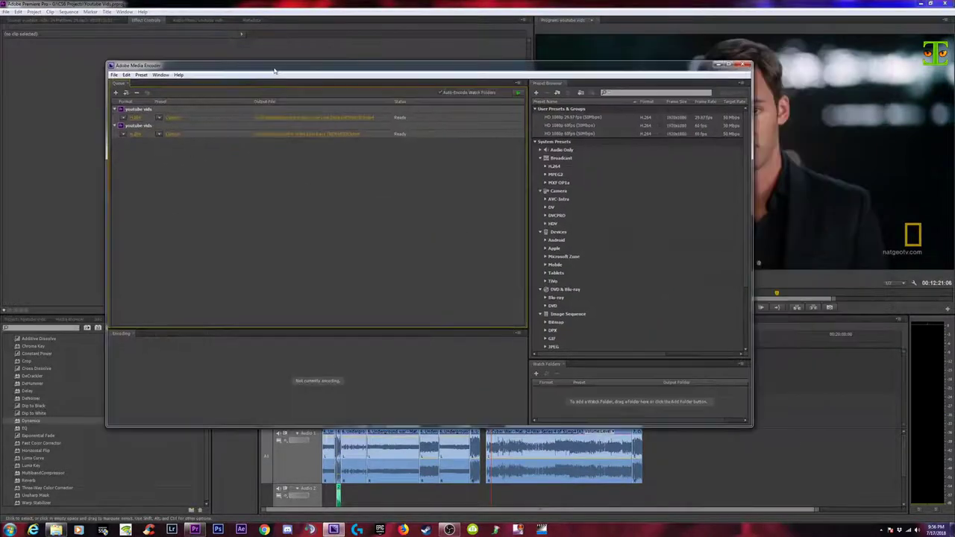
left_click(519, 93)
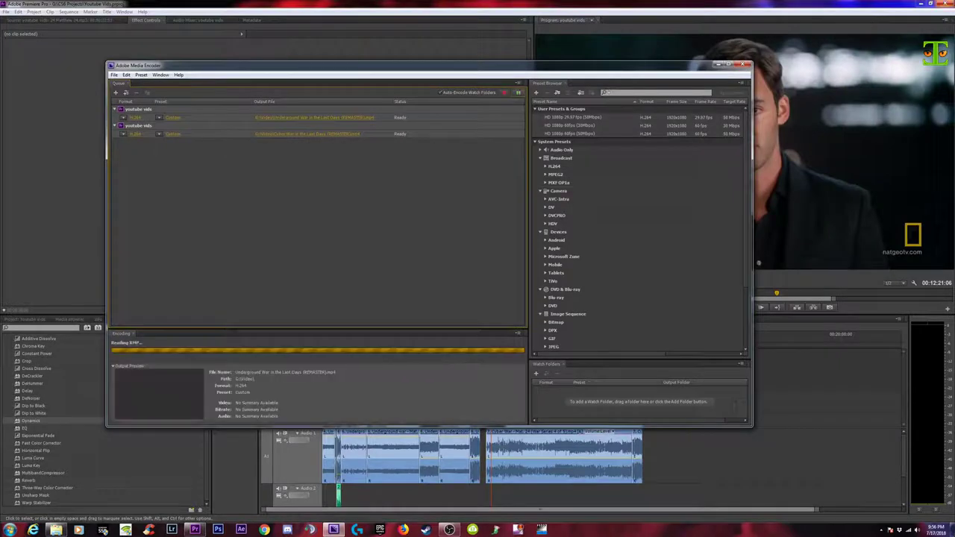
- Relaunch Premiere Pro to its welcome screen while Media Encoder keeps encoding
mouse_move(878, 3)
left_mouse_down()
mouse_move(811, 35)
mouse_move(827, 35)
left_mouse_up()
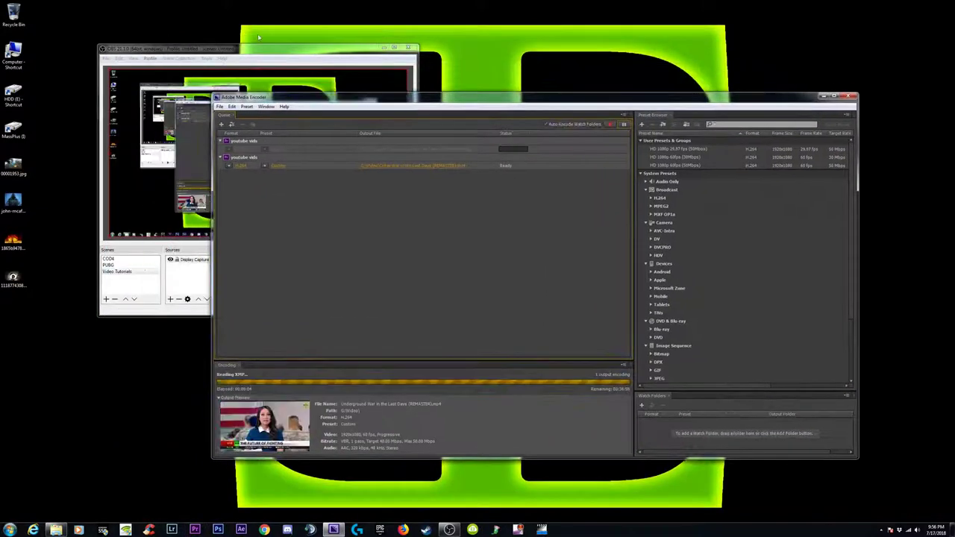
left_click_drag(437, 99, 405, 100)
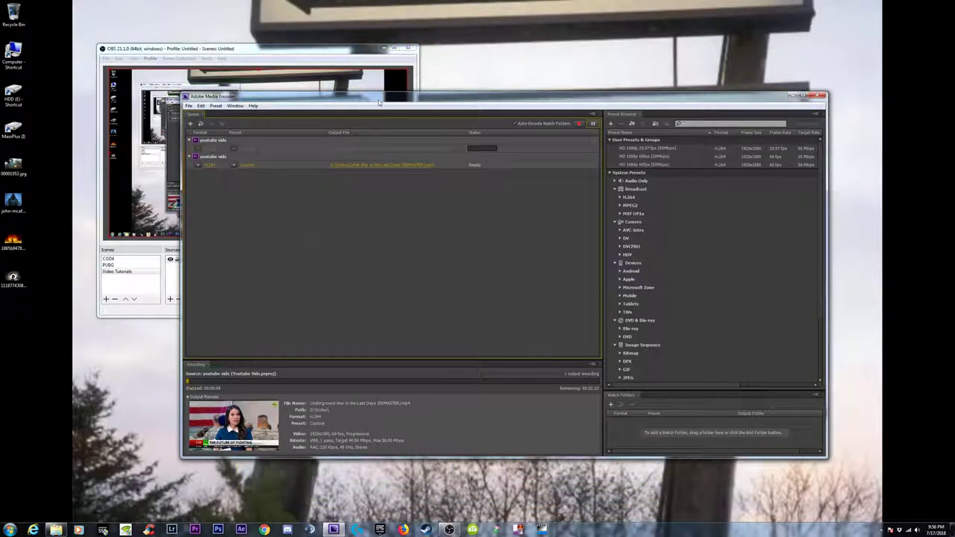
left_click_drag(379, 103, 352, 88)
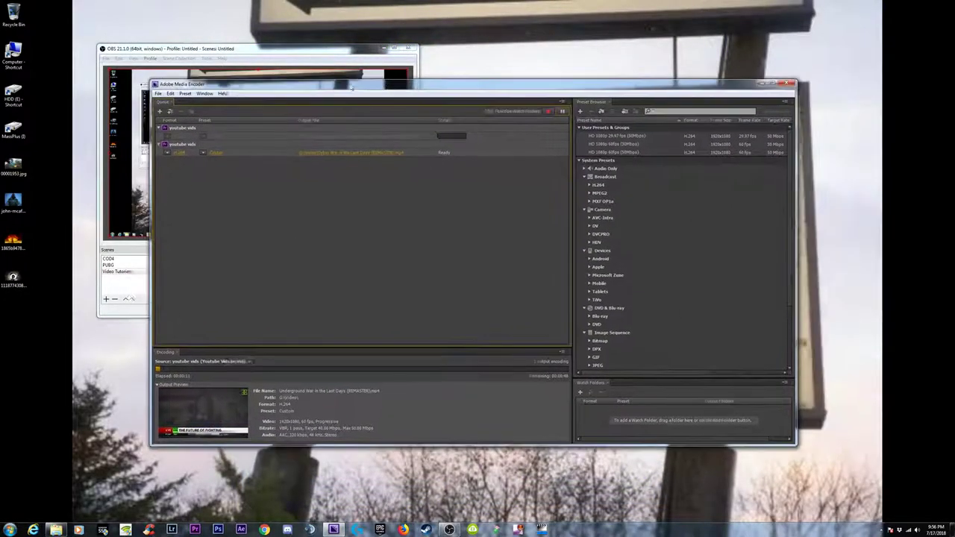
left_click_drag(350, 87, 338, 97)
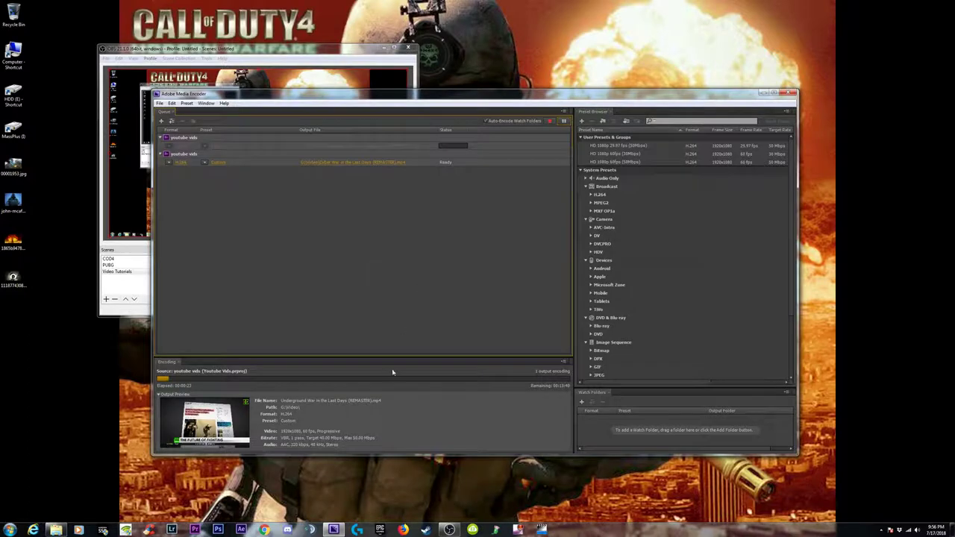
left_click(196, 530)
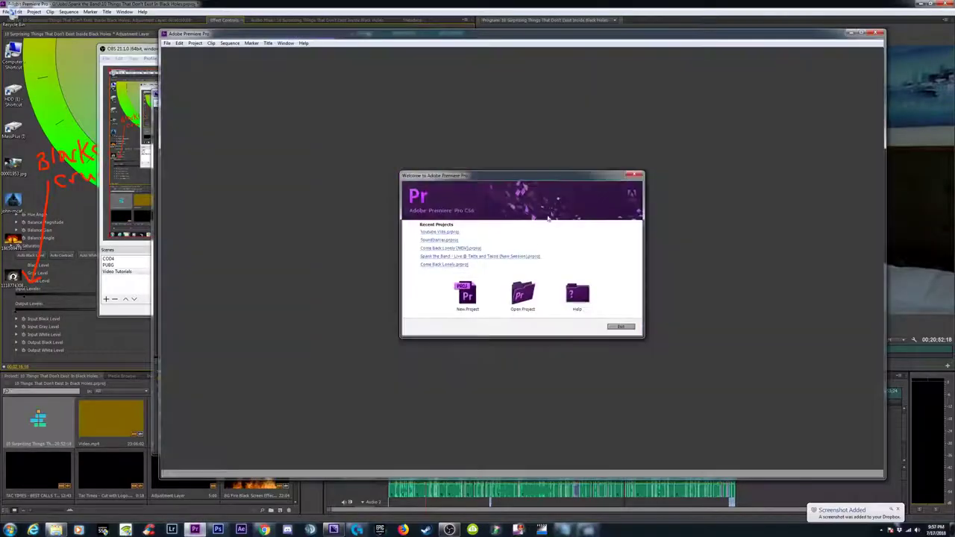
- Reopen the Youtube Vids project and pause the Media Encoder queue
left_click(440, 232)
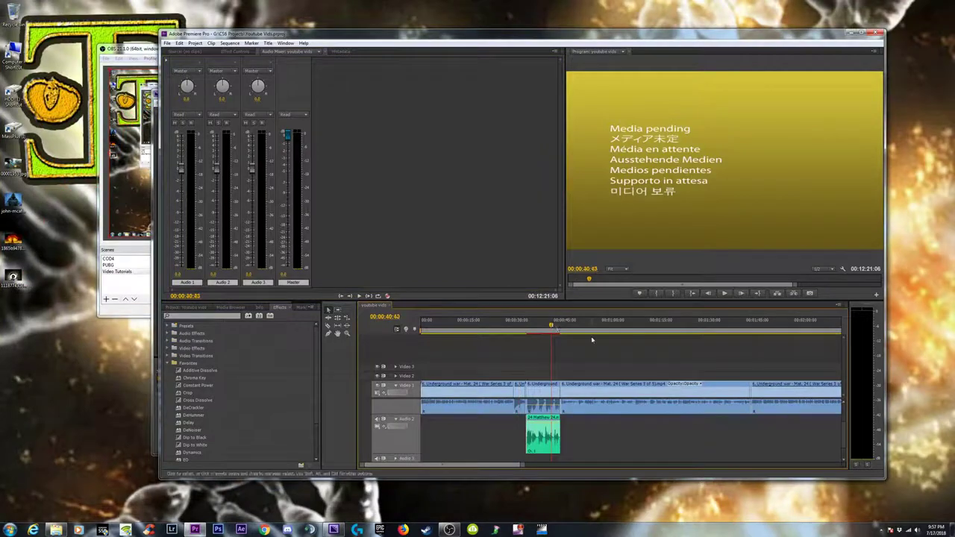
key("minus")
key("minus")
key("minus")
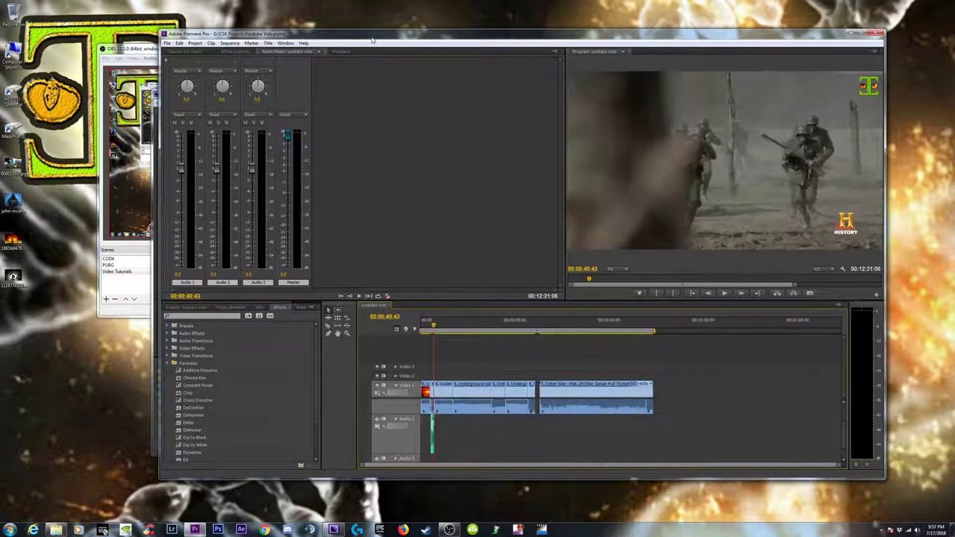
left_click_drag(372, 41, 389, 94)
left_click_drag(165, 96, 73, 79)
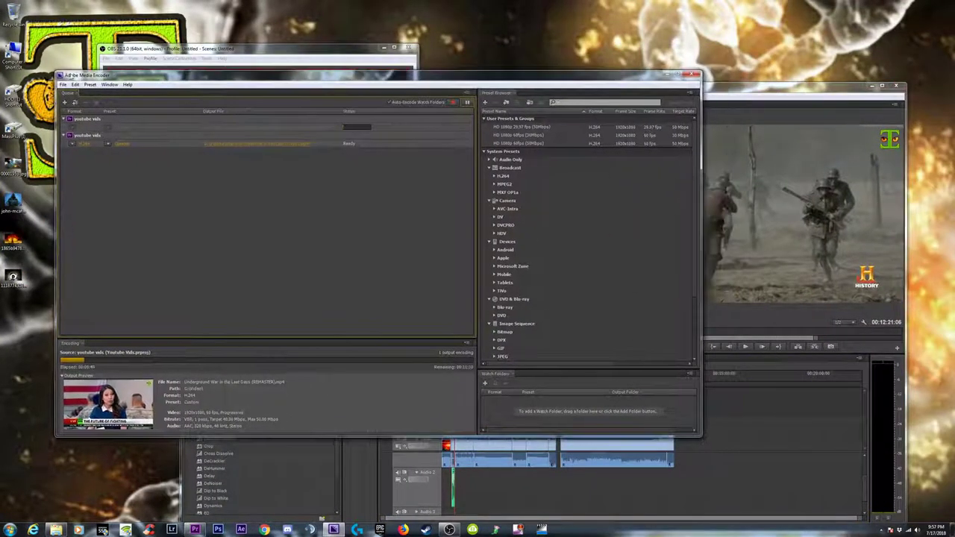
left_click(466, 102)
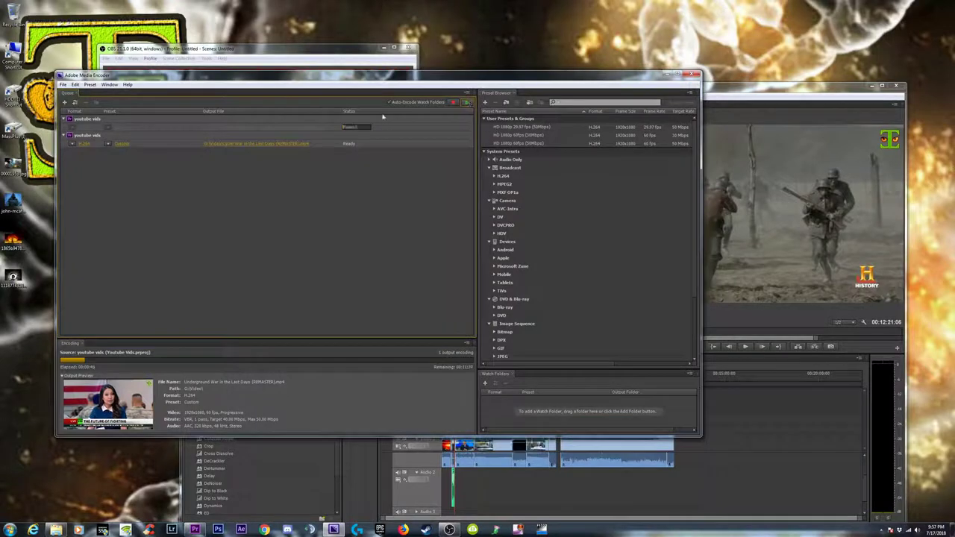
- Move the playhead to 00:07:29:01, then minimize Premiere Pro
left_click(562, 476)
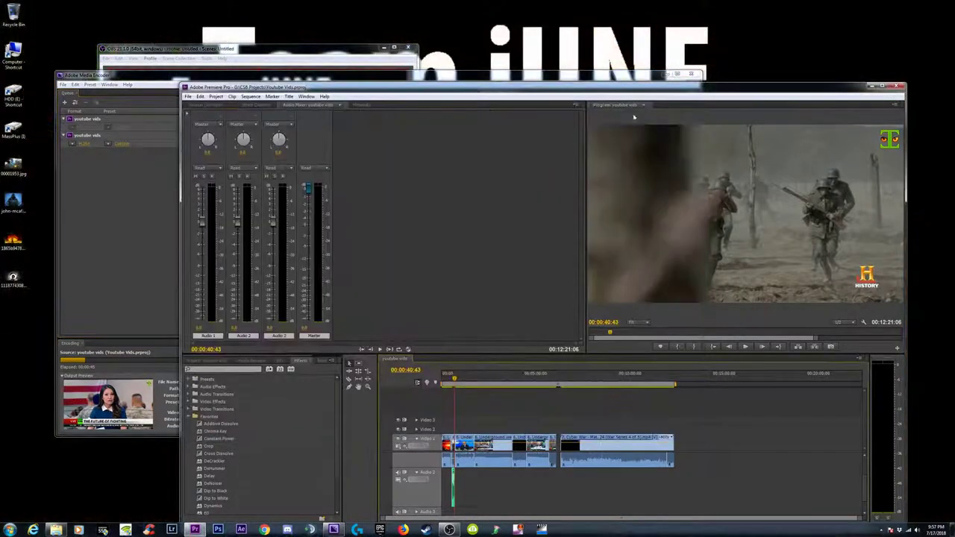
key("Down")
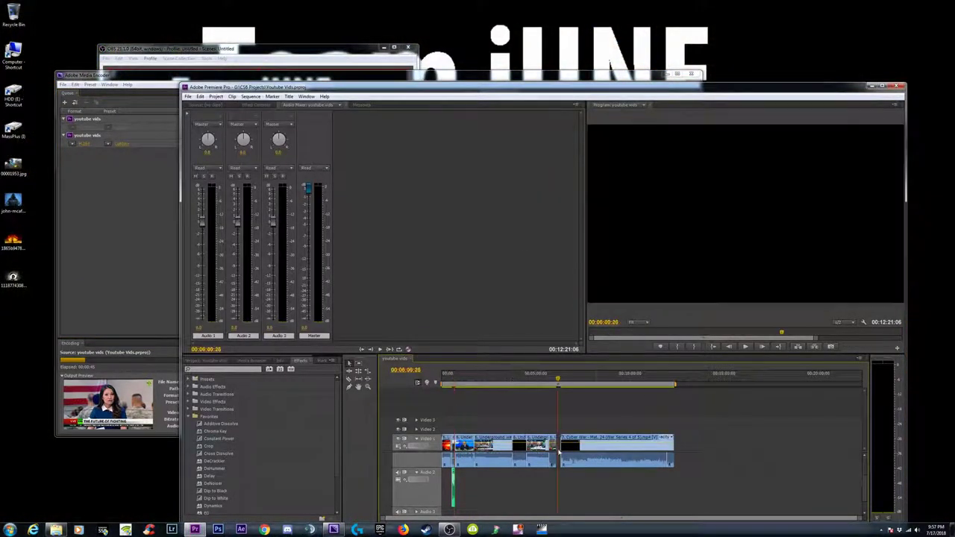
left_click(582, 376)
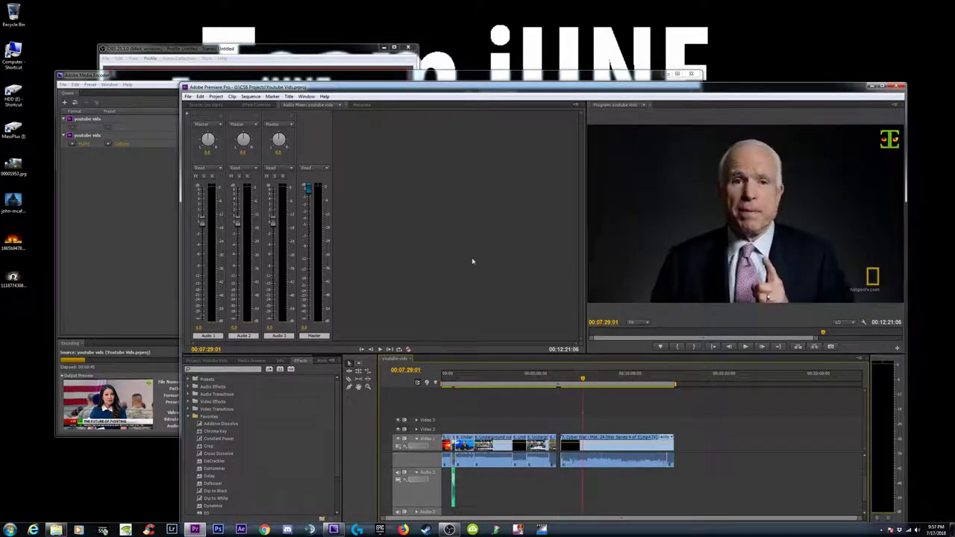
left_click(111, 86)
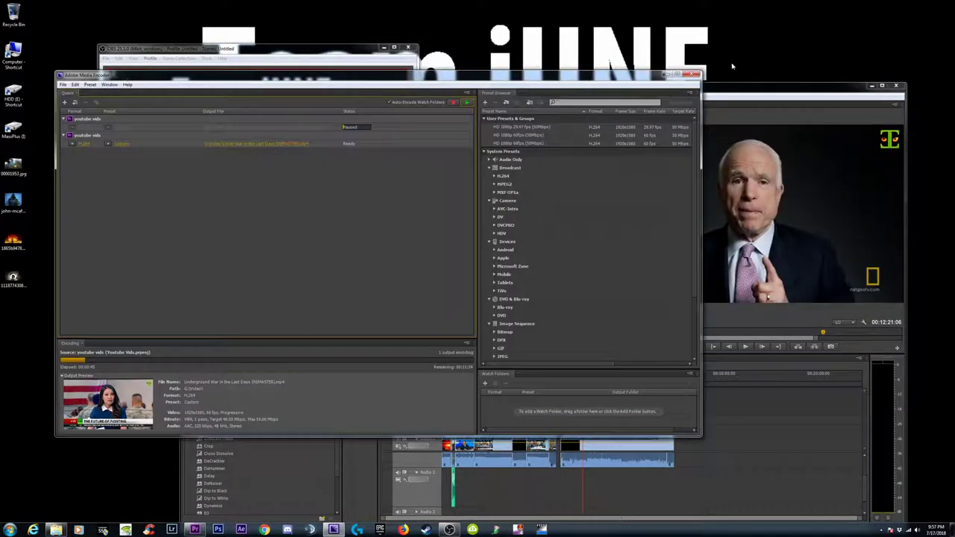
left_click_drag(791, 85, 785, 58)
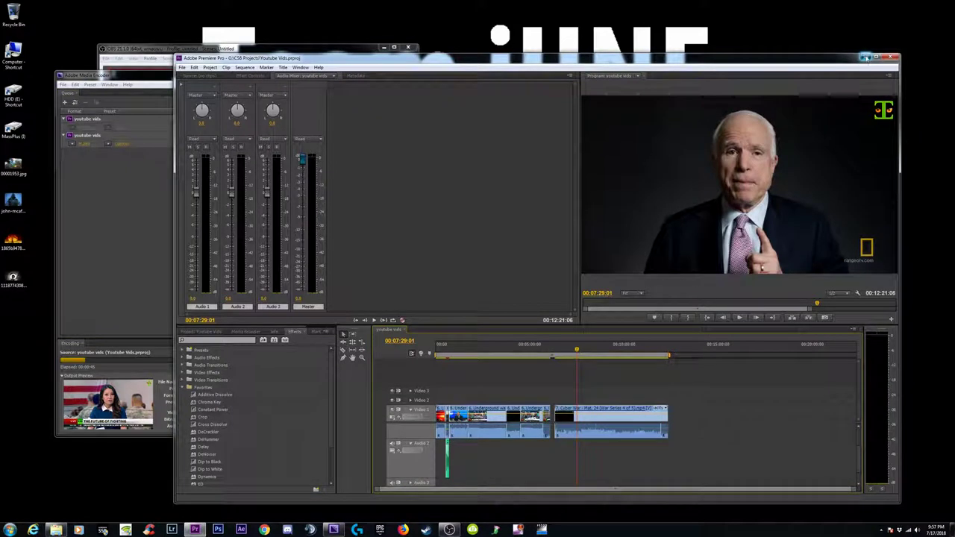
left_click(865, 56)
left_click_drag(298, 75, 418, 115)
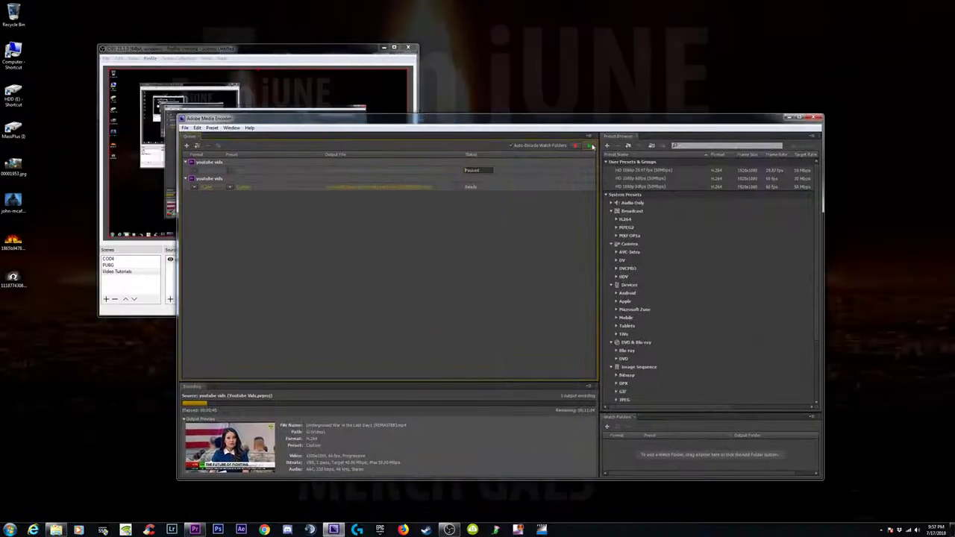
- Resume the Underground War (REMASTER) encode and bring OBS to the front
left_click(590, 146)
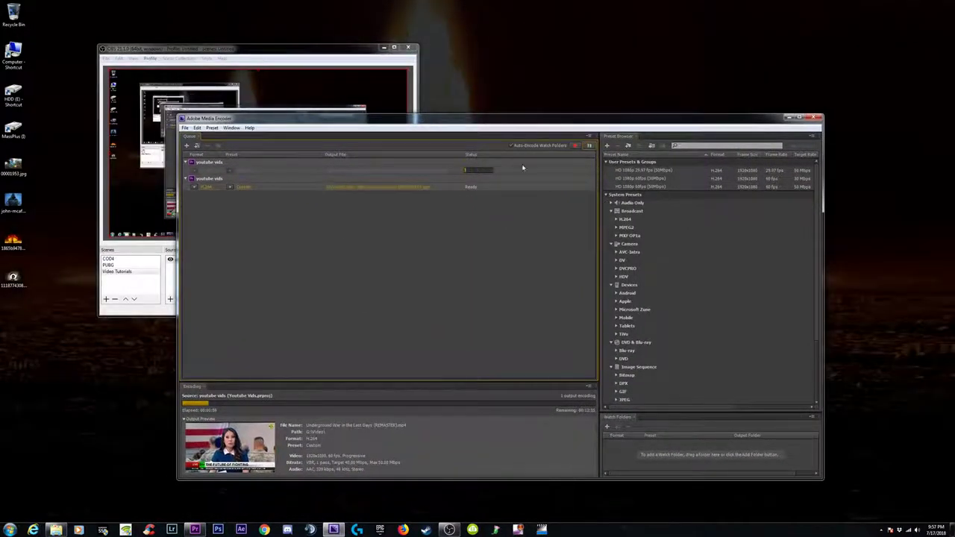
mouse_move(434, 123)
left_mouse_down()
mouse_move(471, 72)
mouse_move(458, 73)
left_mouse_up()
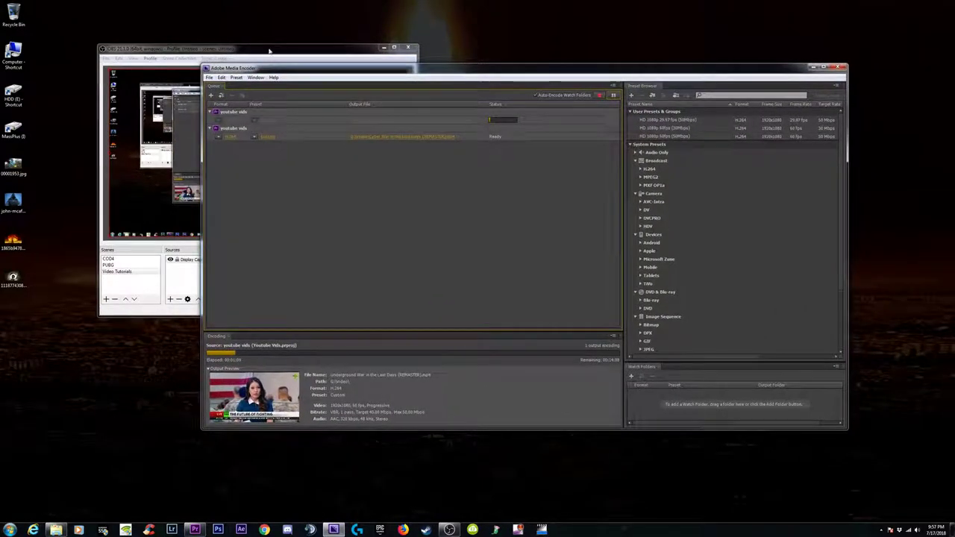
left_click(314, 49)
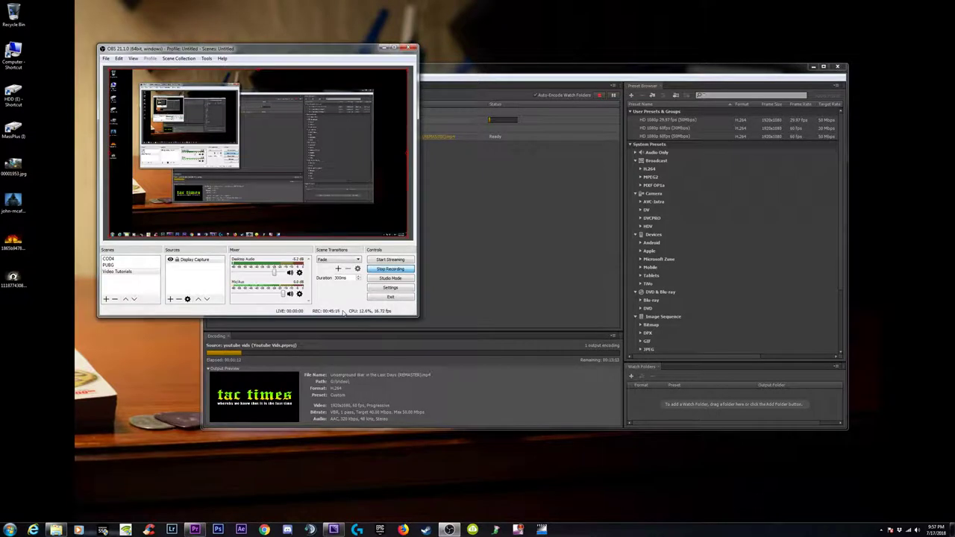
left_click_drag(194, 48, 170, 39)
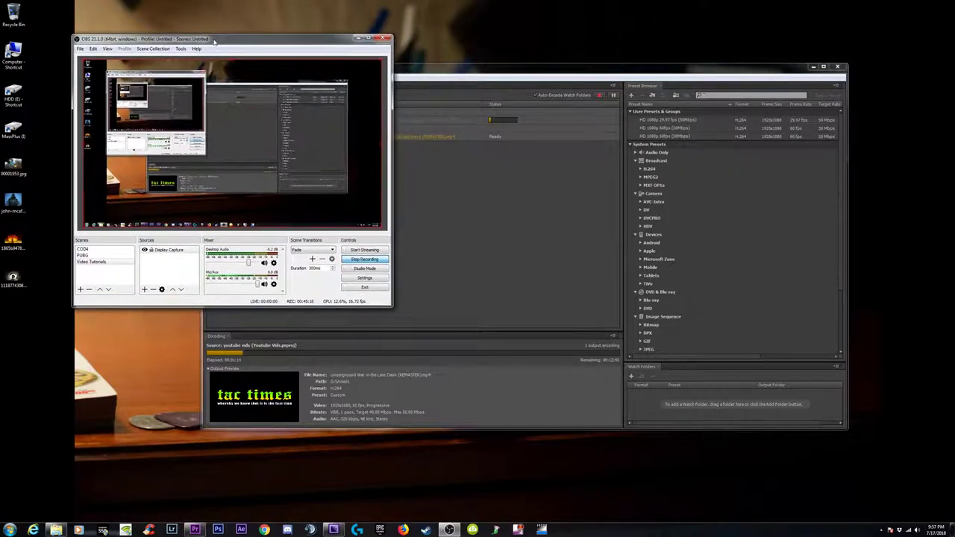